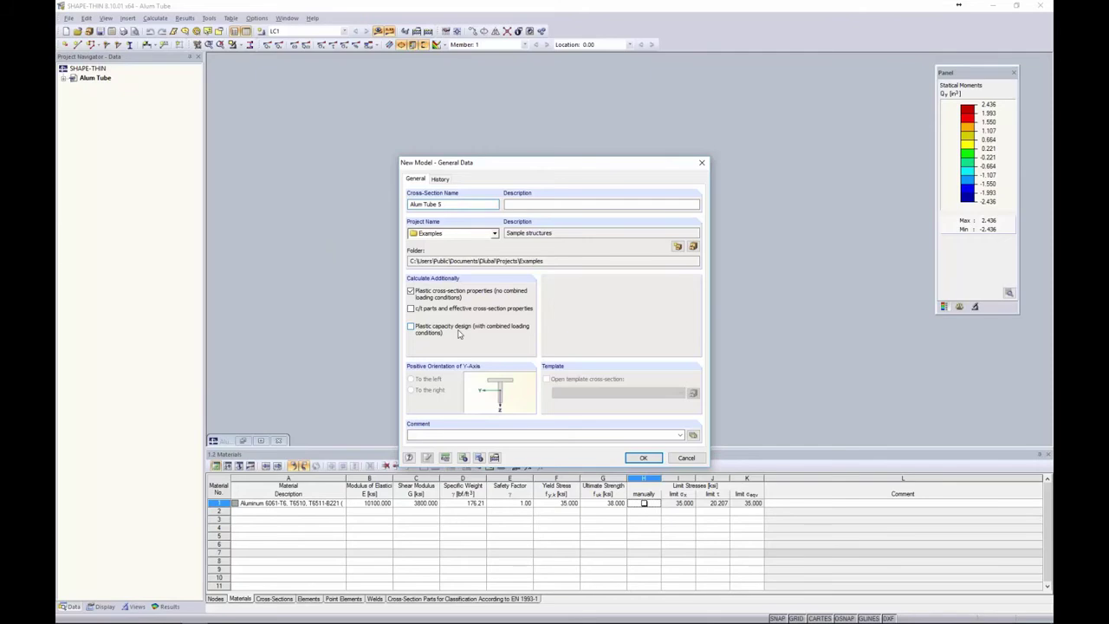
- Create the Alum Tube 5 model with the entered general data and set the DXF template's length unit to inches
click(639, 459)
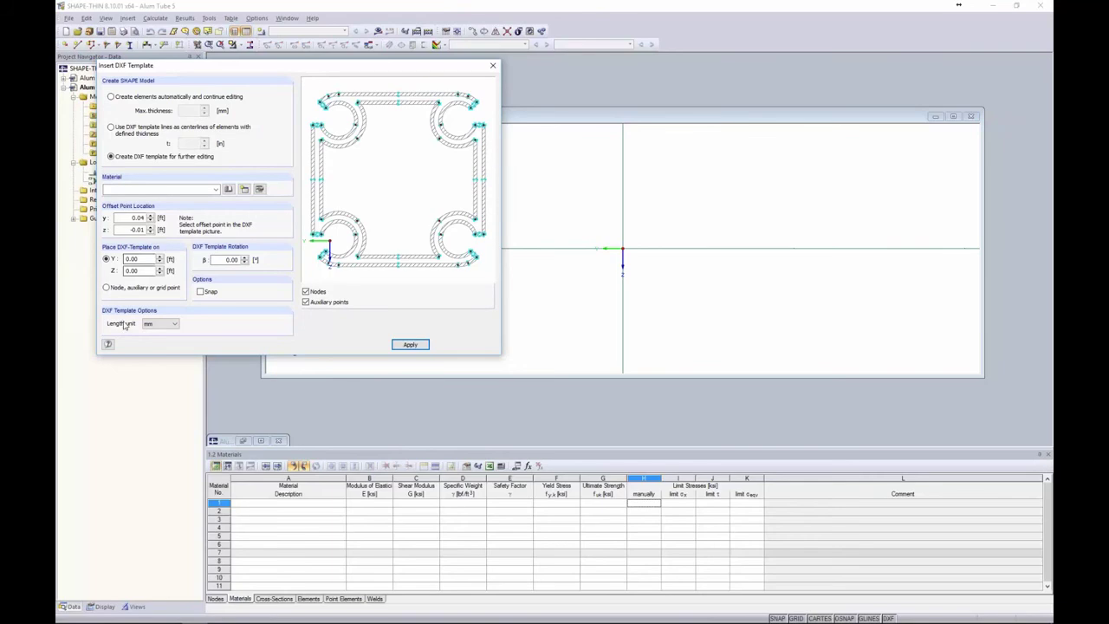
click(172, 324)
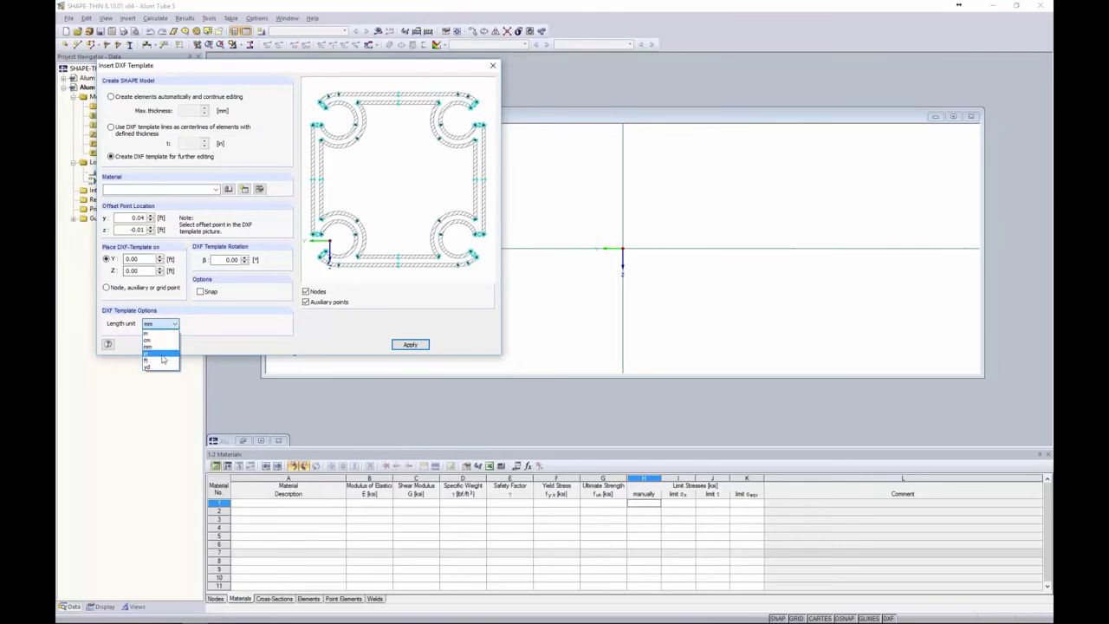
click(162, 354)
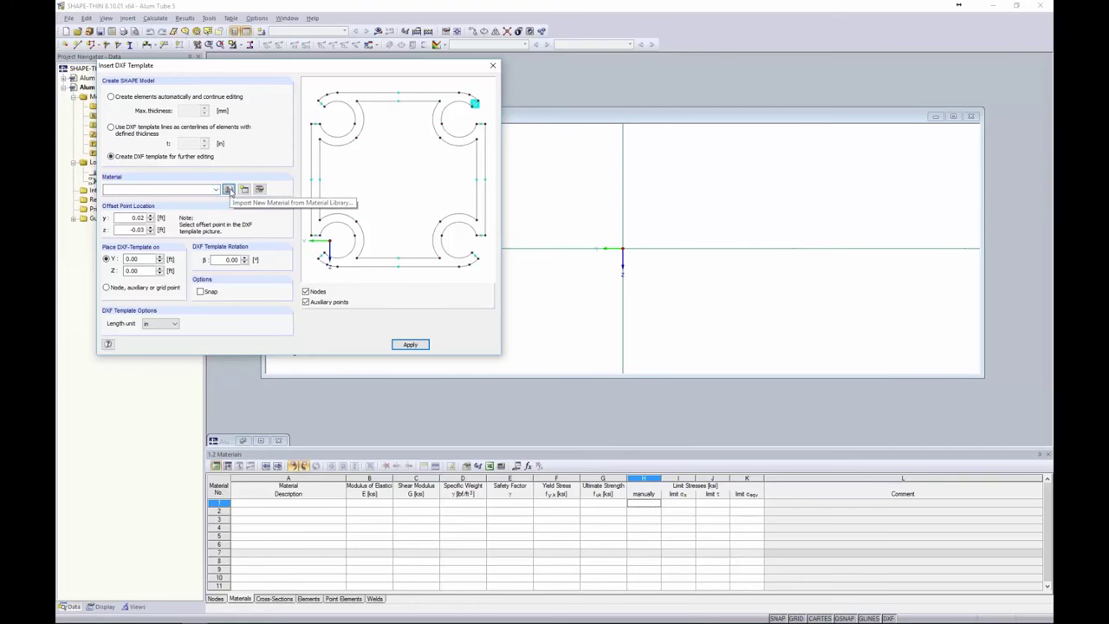
- Import Aluminum 6061-T6, T6510, T6511-B221 (Extrusion), Note 1 from the material library, filtering for ASTM aluminum in the USA favorites group
click(228, 190)
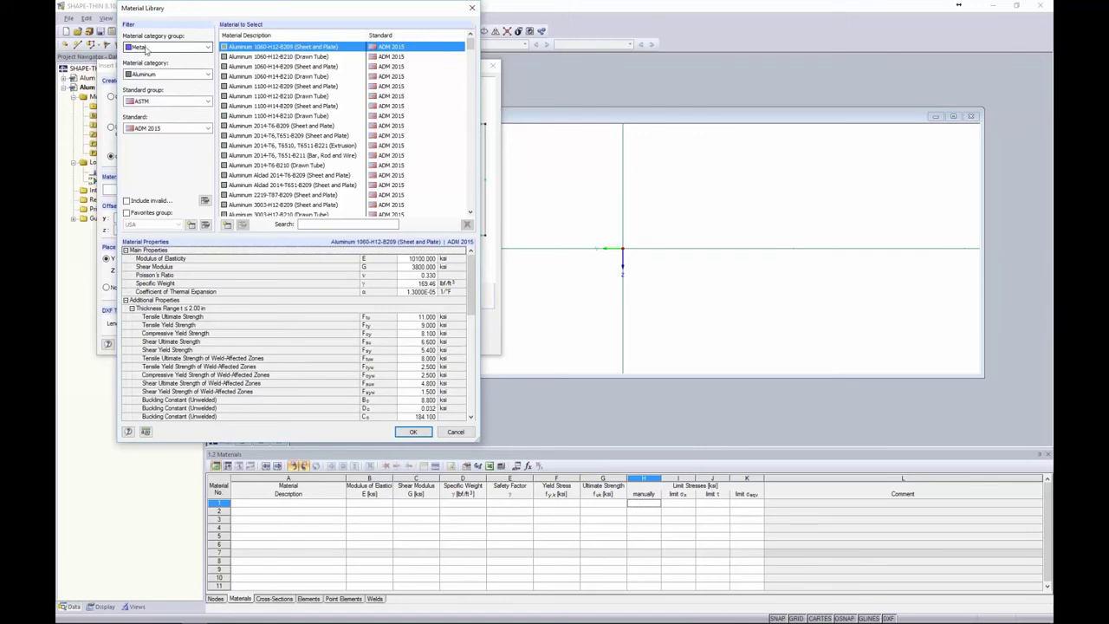
click(145, 49)
click(150, 75)
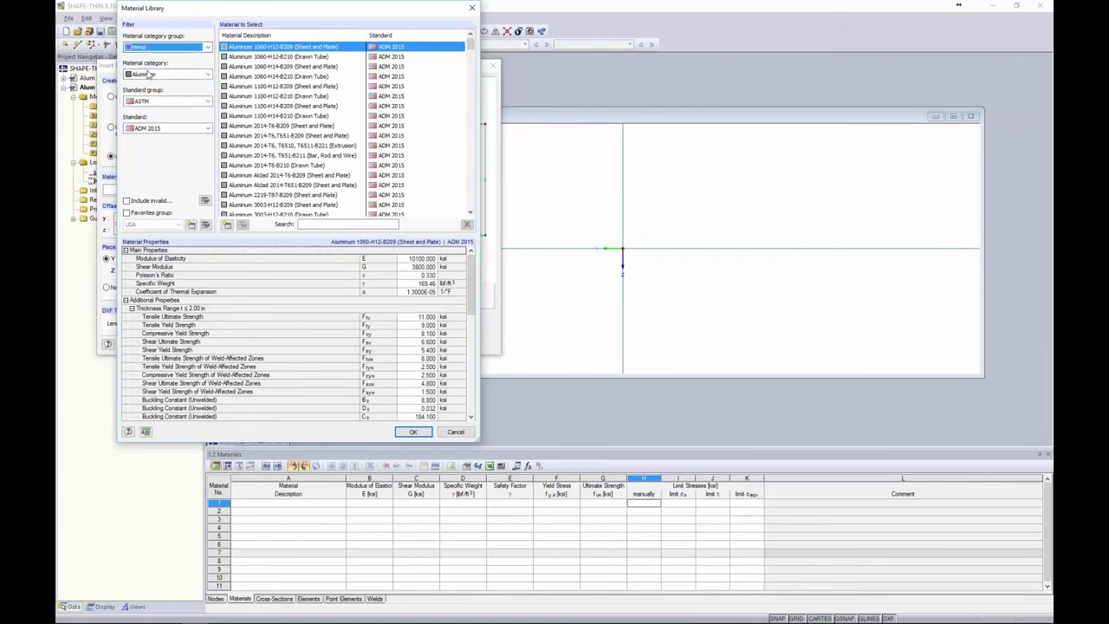
click(153, 102)
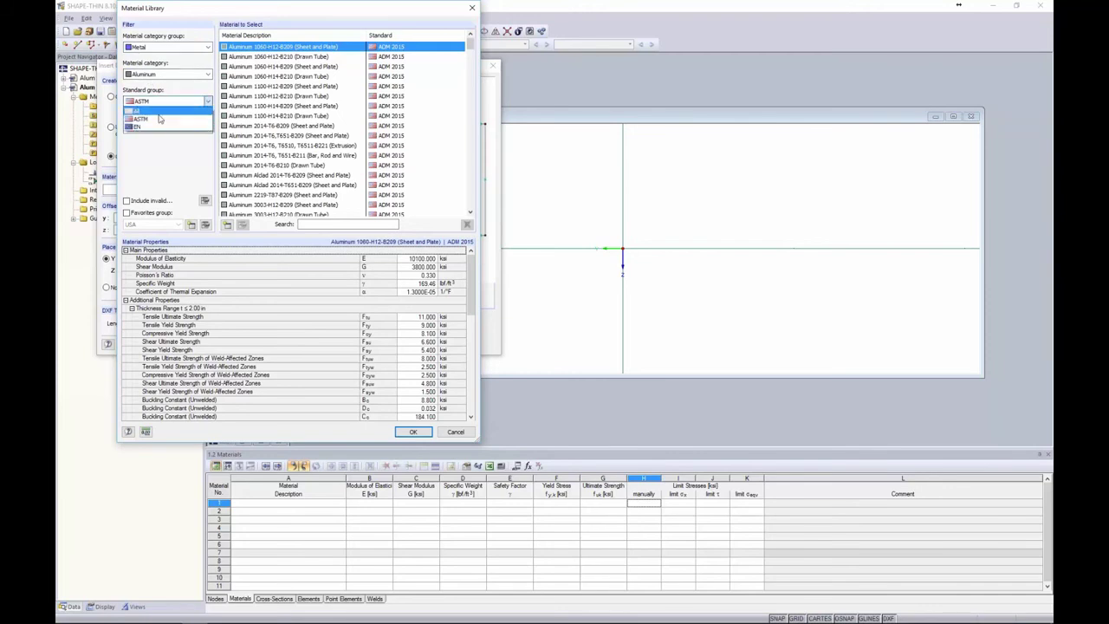
click(160, 118)
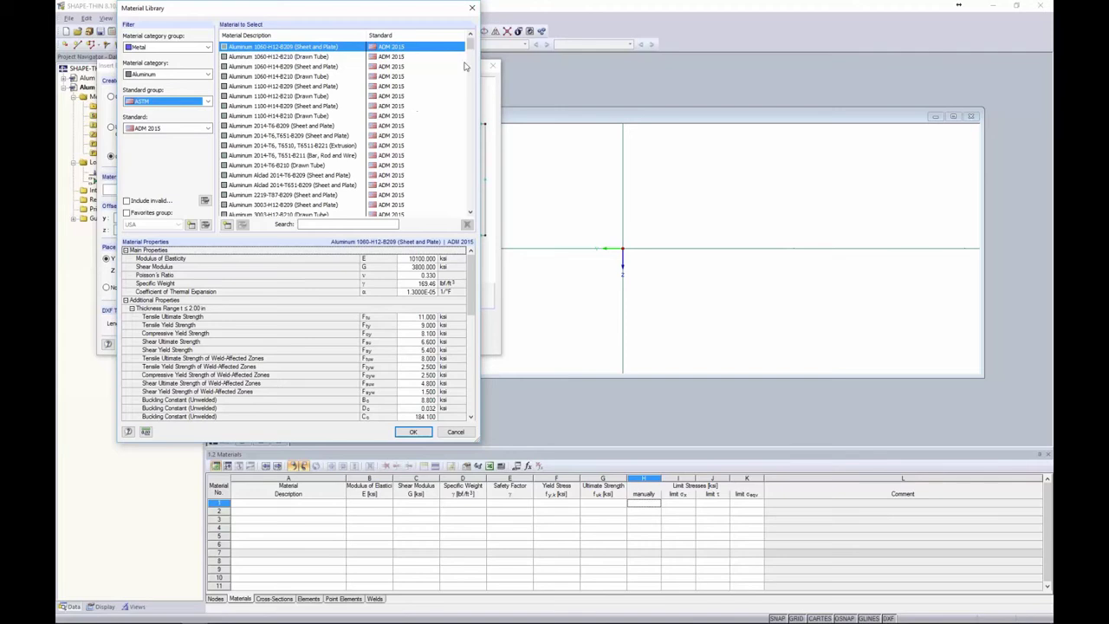
drag(471, 46, 467, 208)
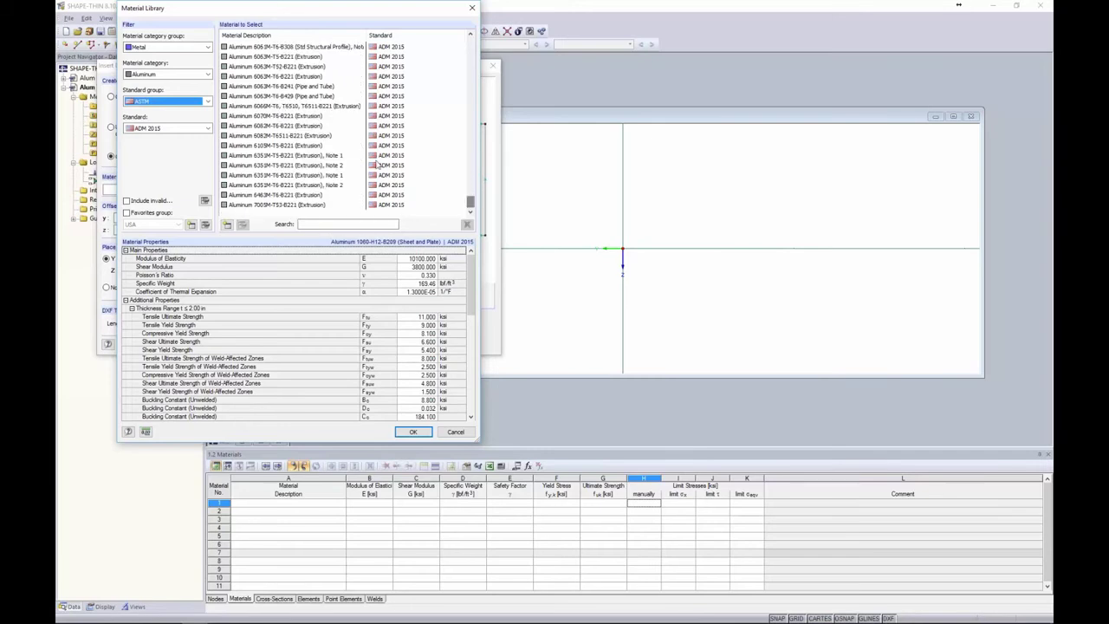
click(127, 214)
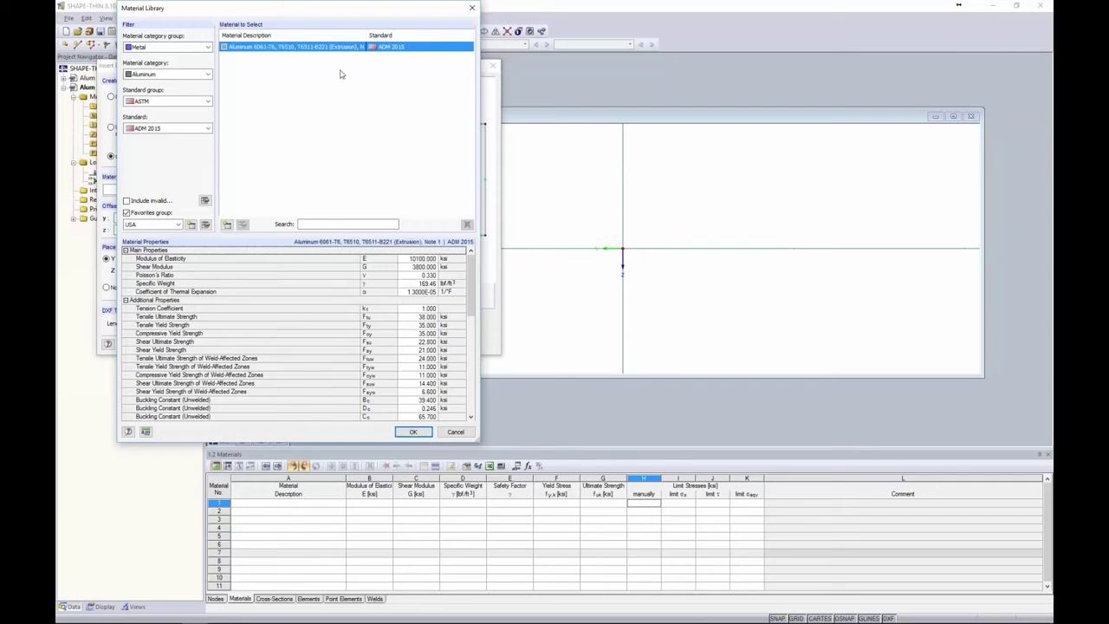
drag(473, 262, 462, 368)
scroll(462, 368, up, 7)
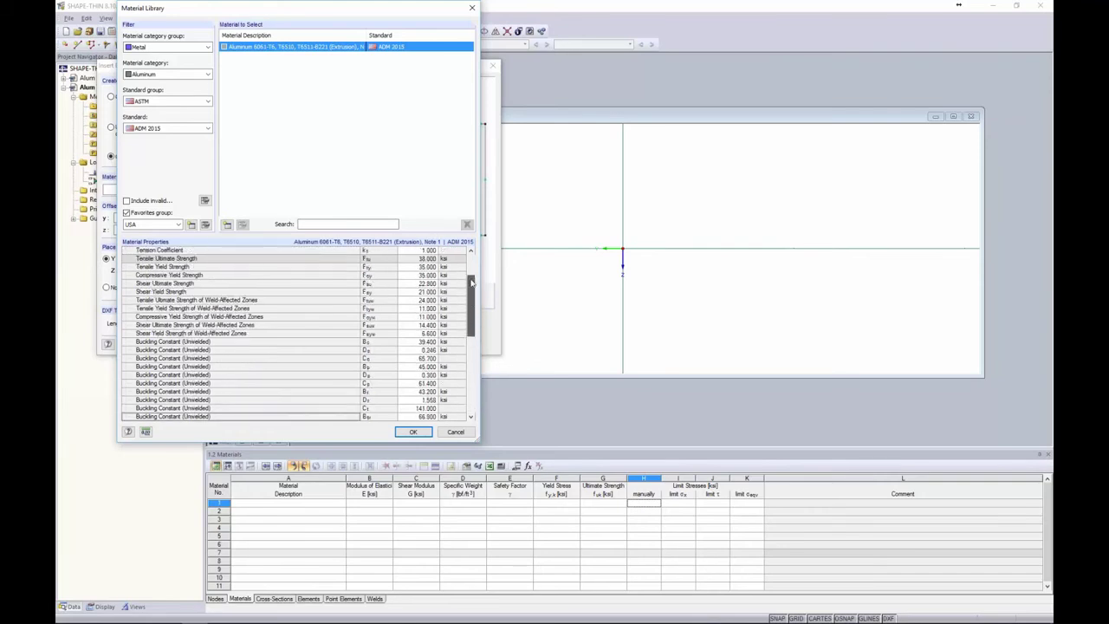
click(413, 431)
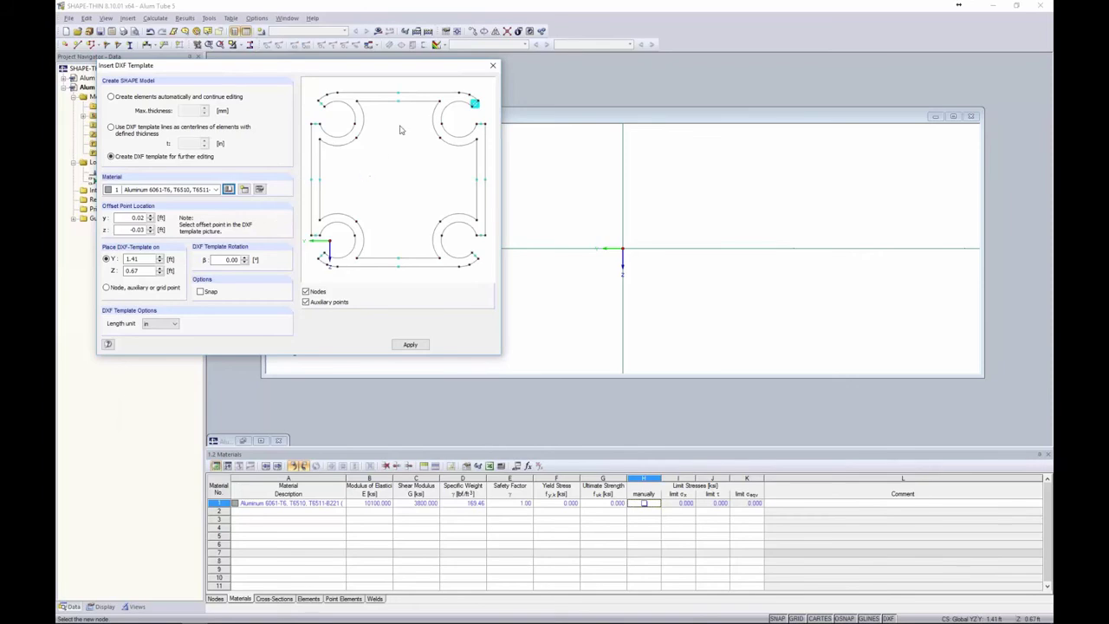
- Place the DXF template at the origin (Y 0.00, Z 0.00), using the midpoint of its upper outer edge as the offset point
click(397, 93)
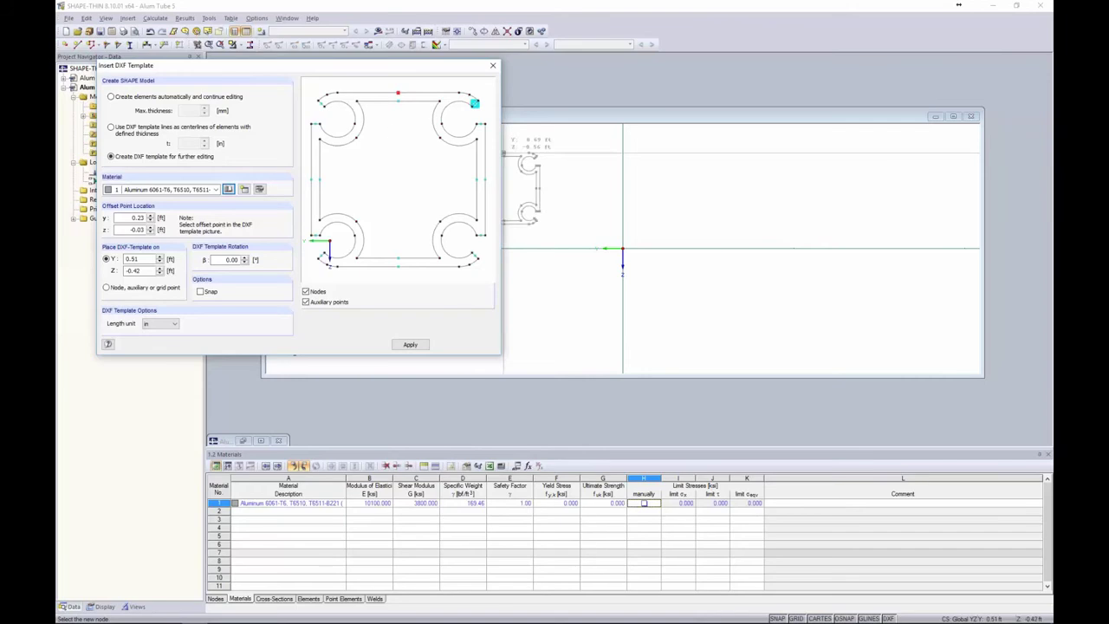
click(622, 250)
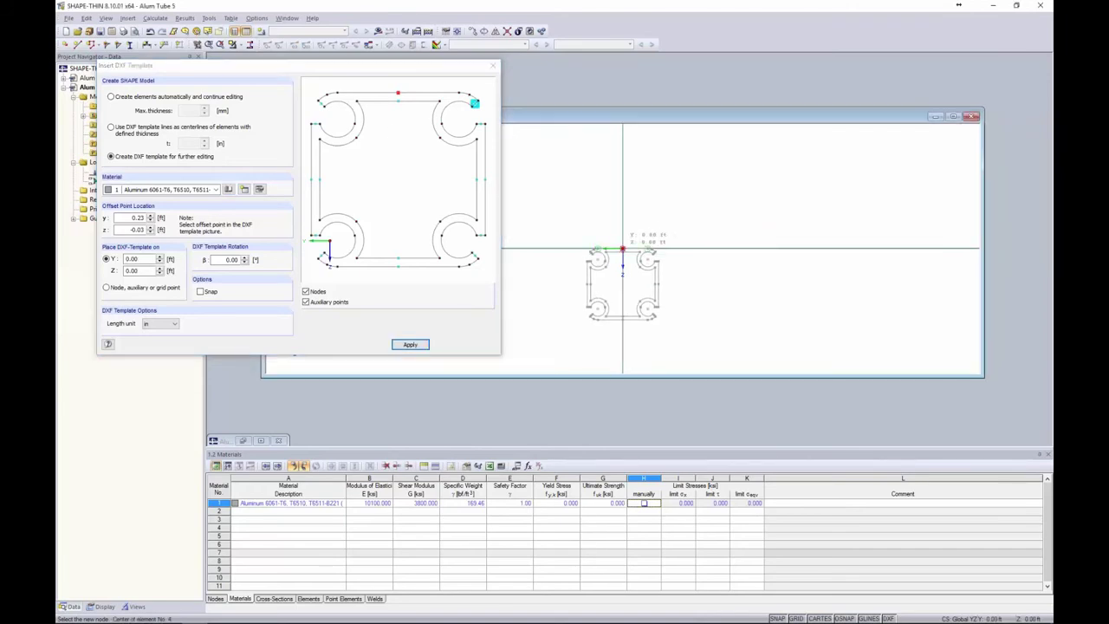
key(Escape)
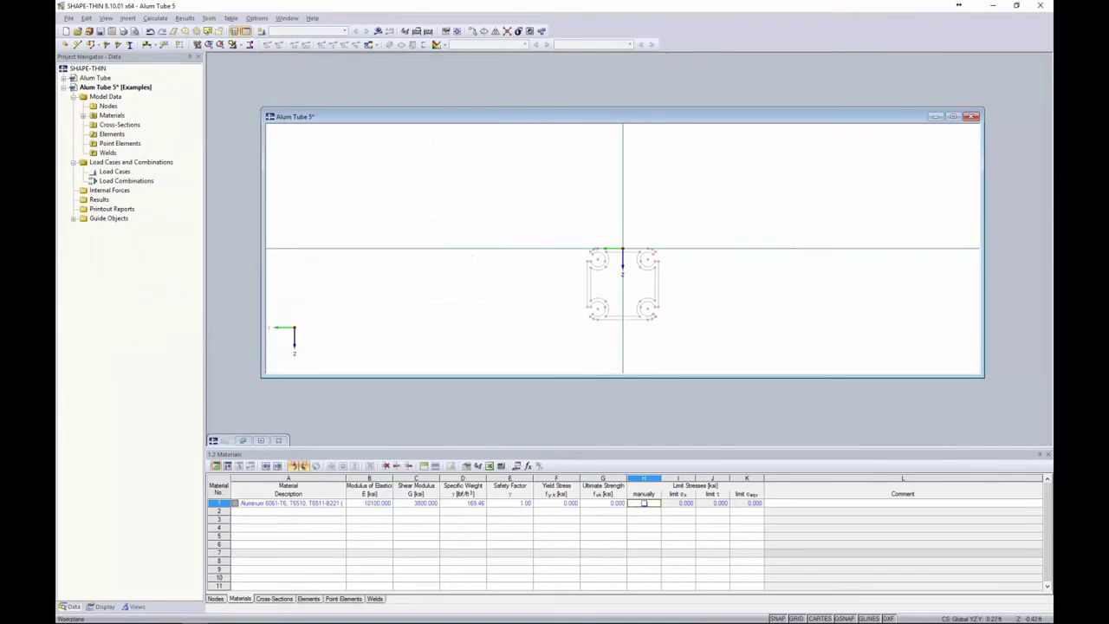
- Examine the tube template's wall outlines and circular corner grooves in a maximized model window
double_click(580, 118)
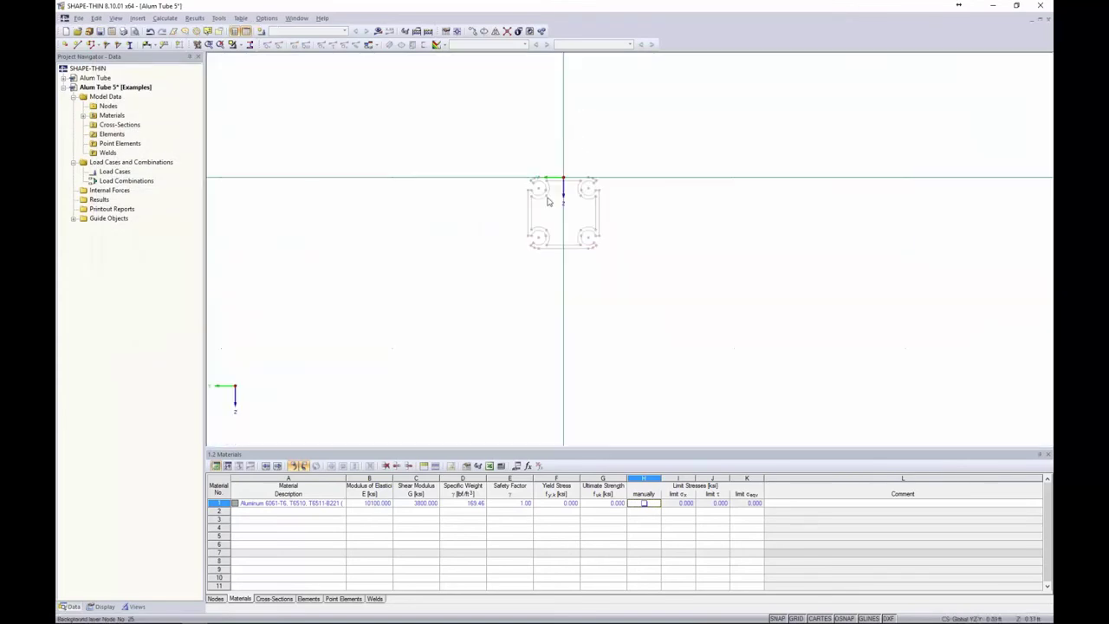
scroll(561, 189, up, 3)
scroll(561, 189, up, 2)
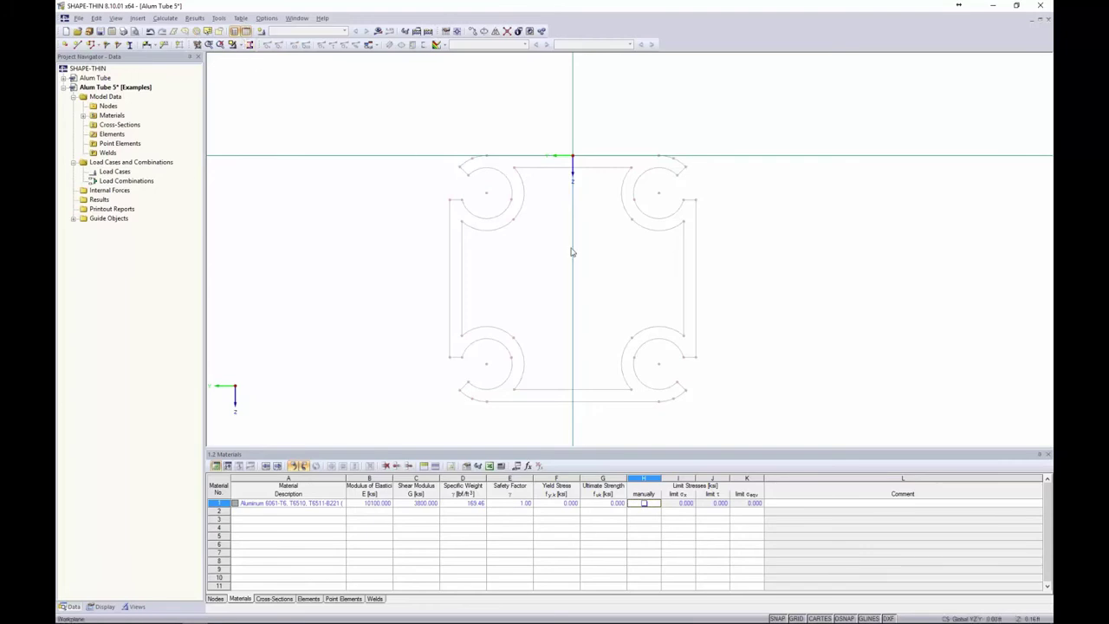
middle_drag(574, 250, 562, 235)
scroll(493, 217, up, 5)
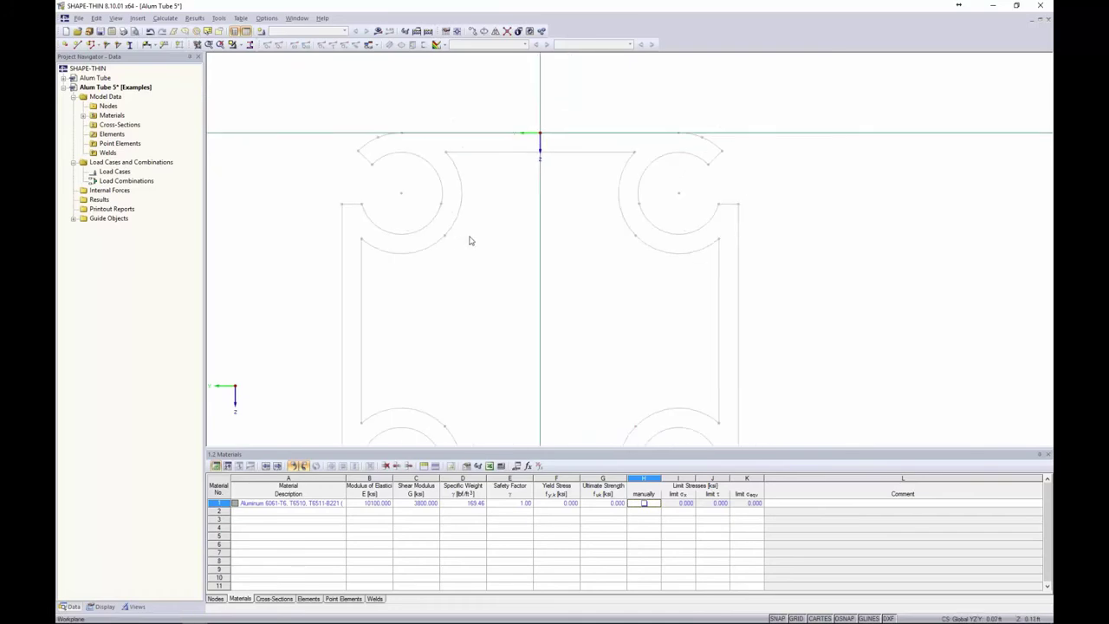
scroll(471, 240, up, 3)
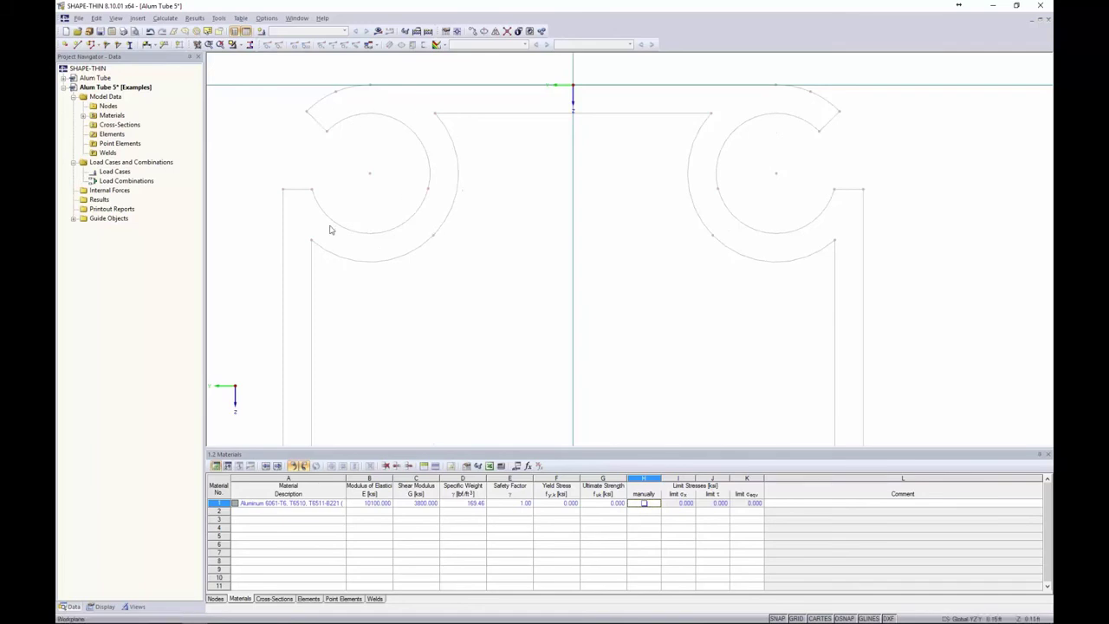
scroll(302, 222, down, 3)
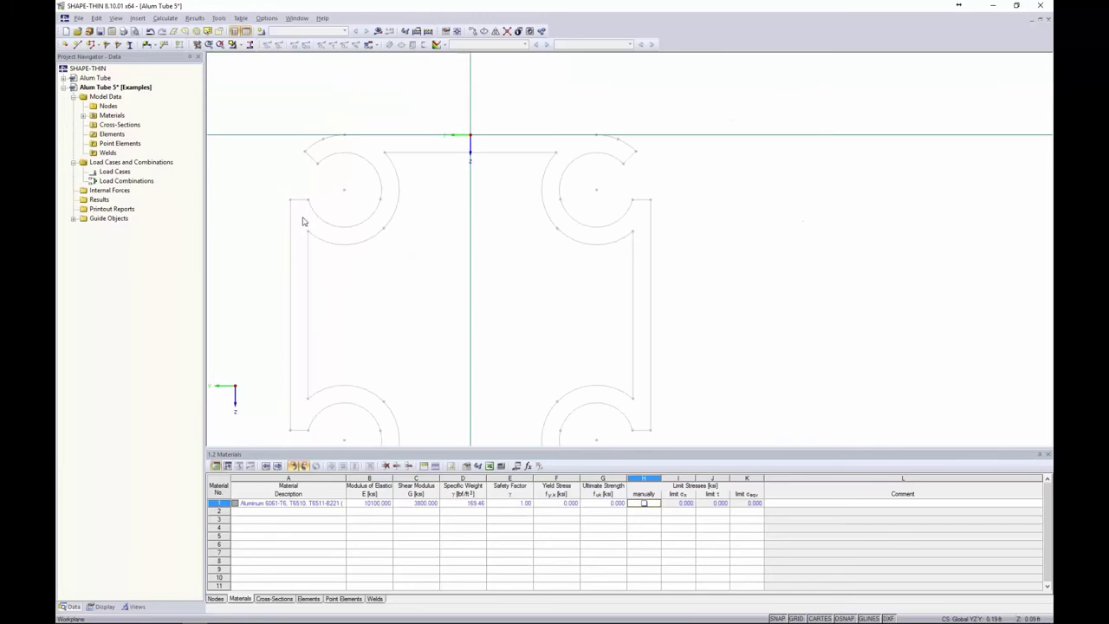
scroll(392, 208, up, 2)
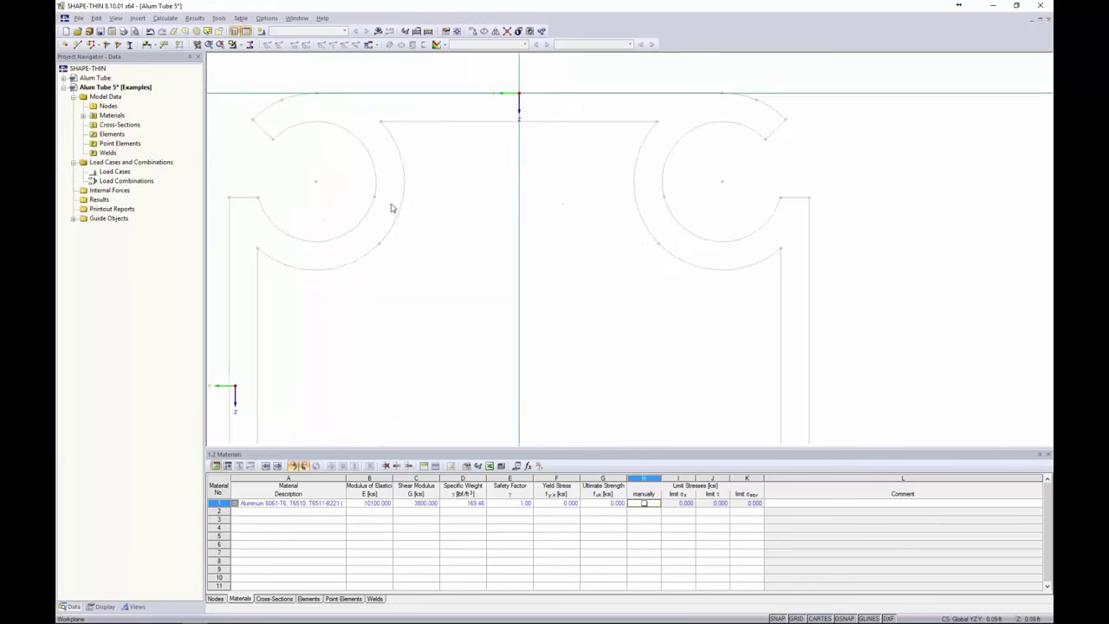
middle_drag(516, 229, 574, 254)
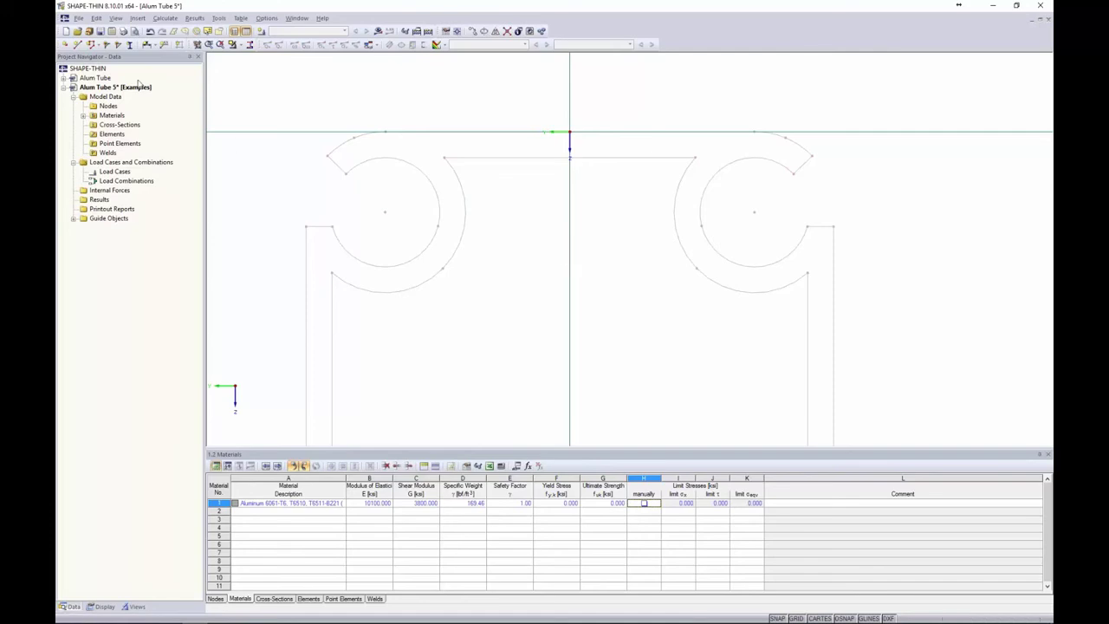
- Draw a 0.00 in thick line element across the upper-left groove wall, from the inner arc's node perpendicular to the outer arc
click(77, 44)
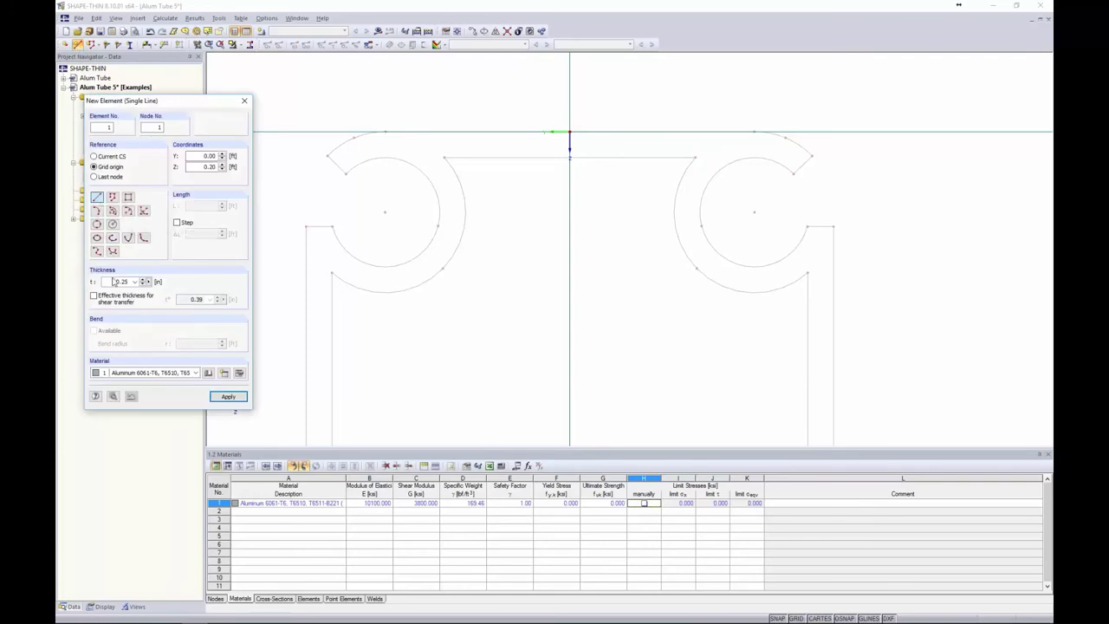
drag(113, 281, 143, 282)
text(00)
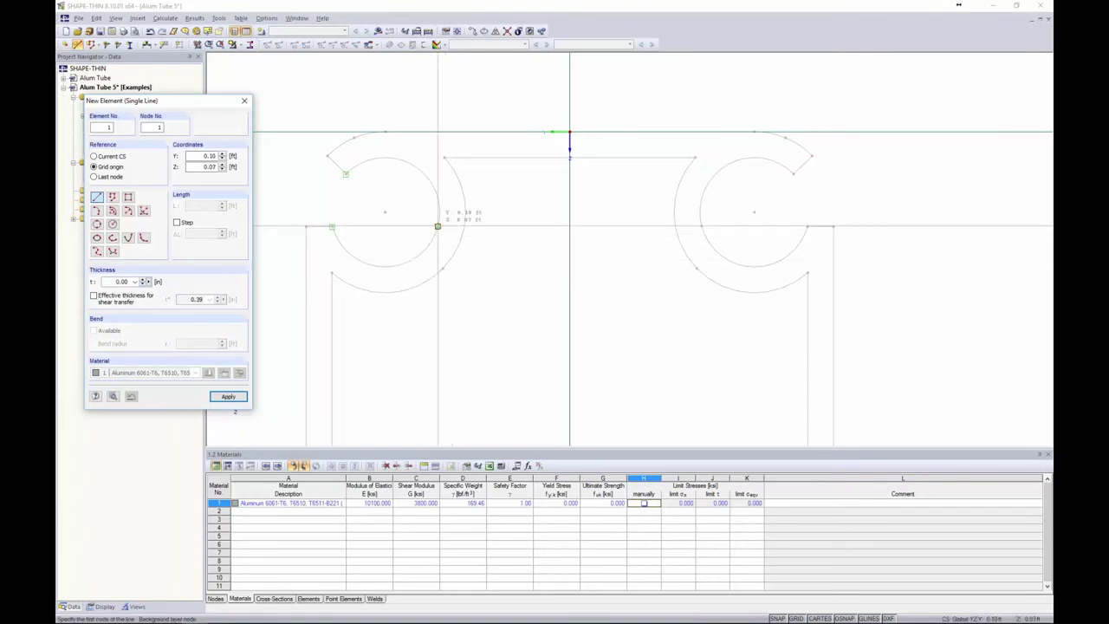
click(437, 226)
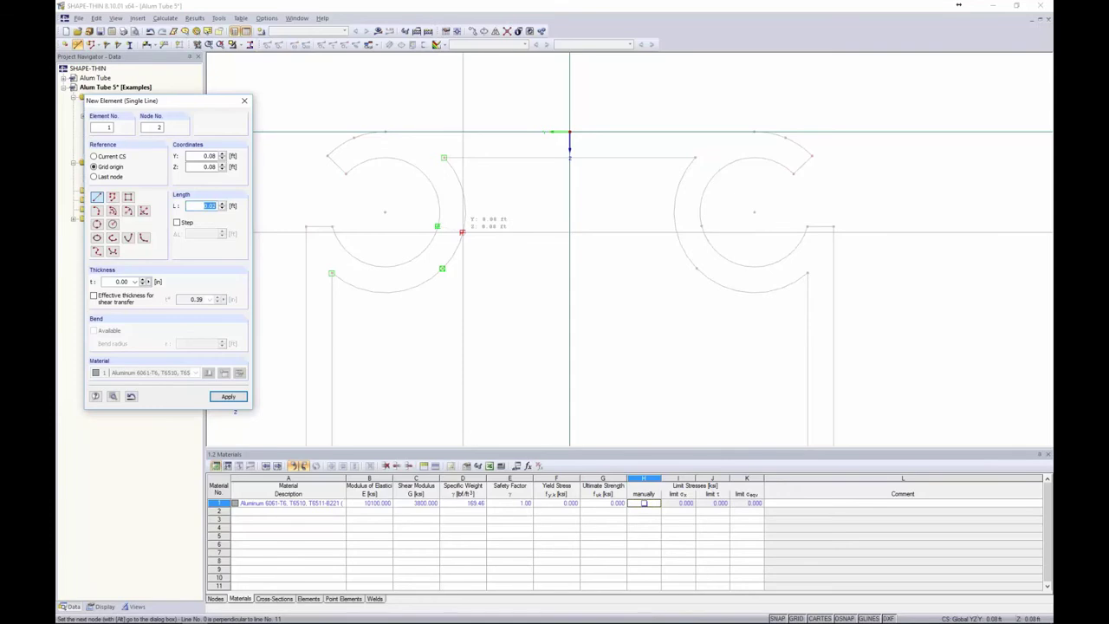
click(462, 232)
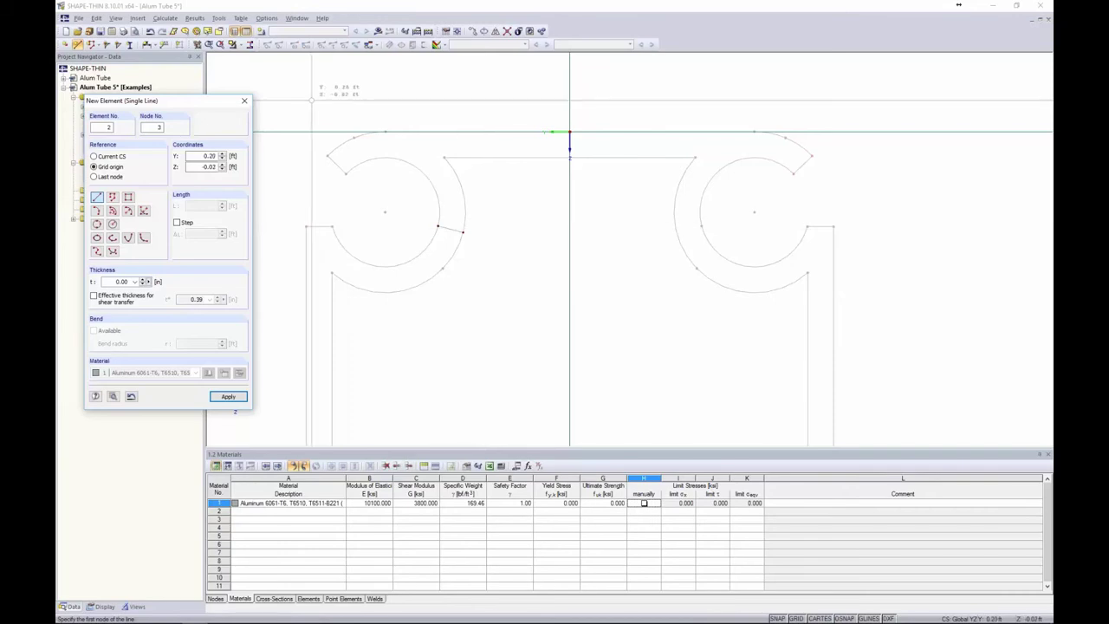
key(Escape)
- Divide the short line element across the groove wall with one new intermediate node
scroll(438, 230, up, 1)
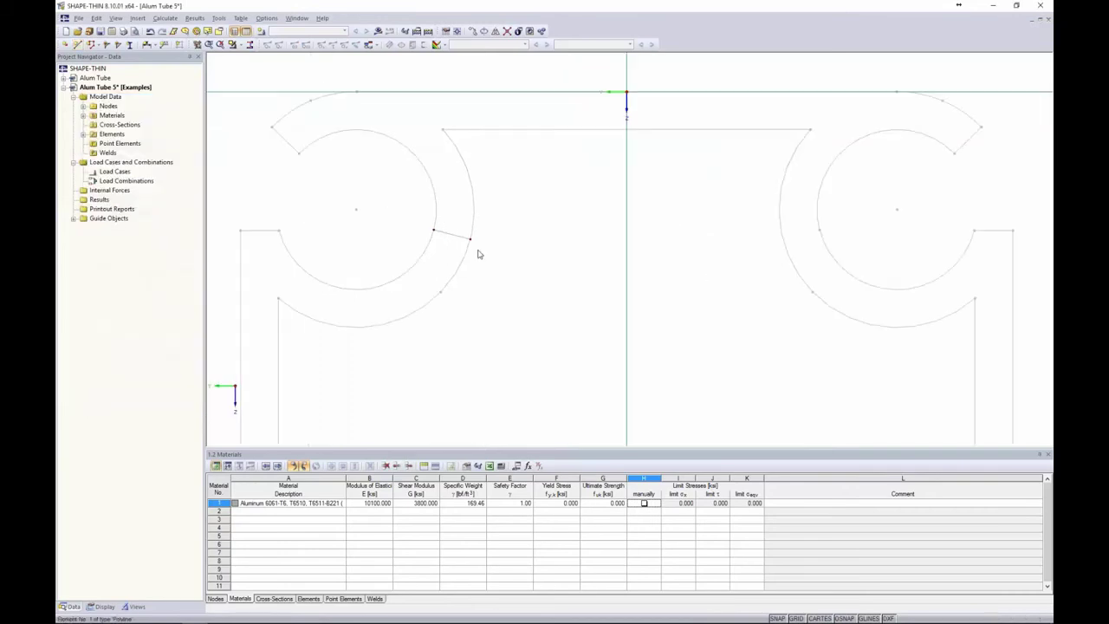
right_click(446, 233)
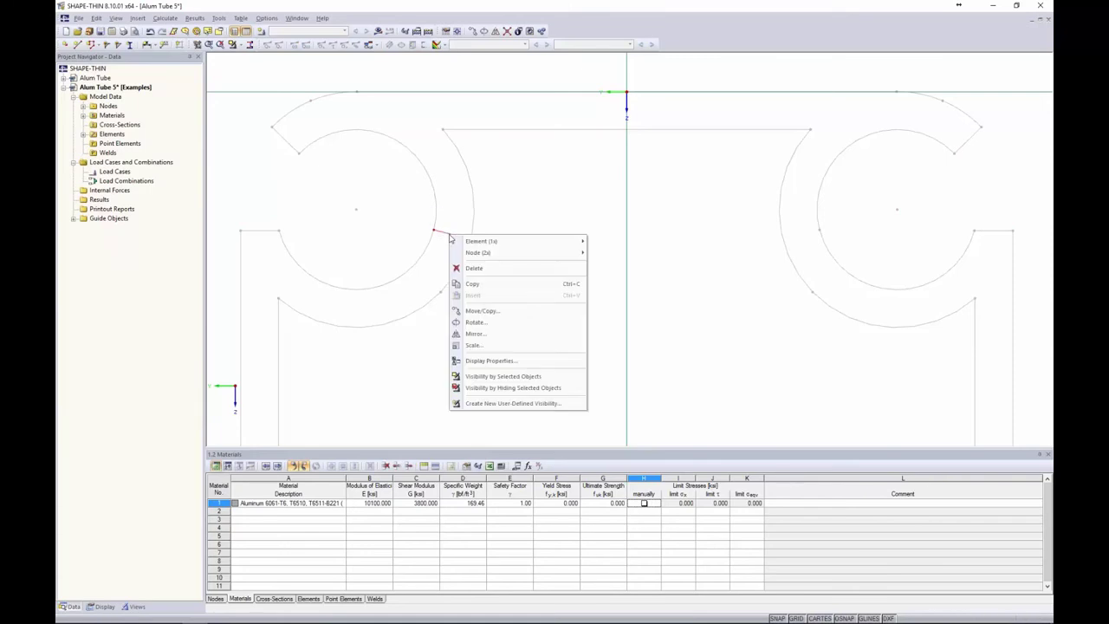
mouse_move(468, 243)
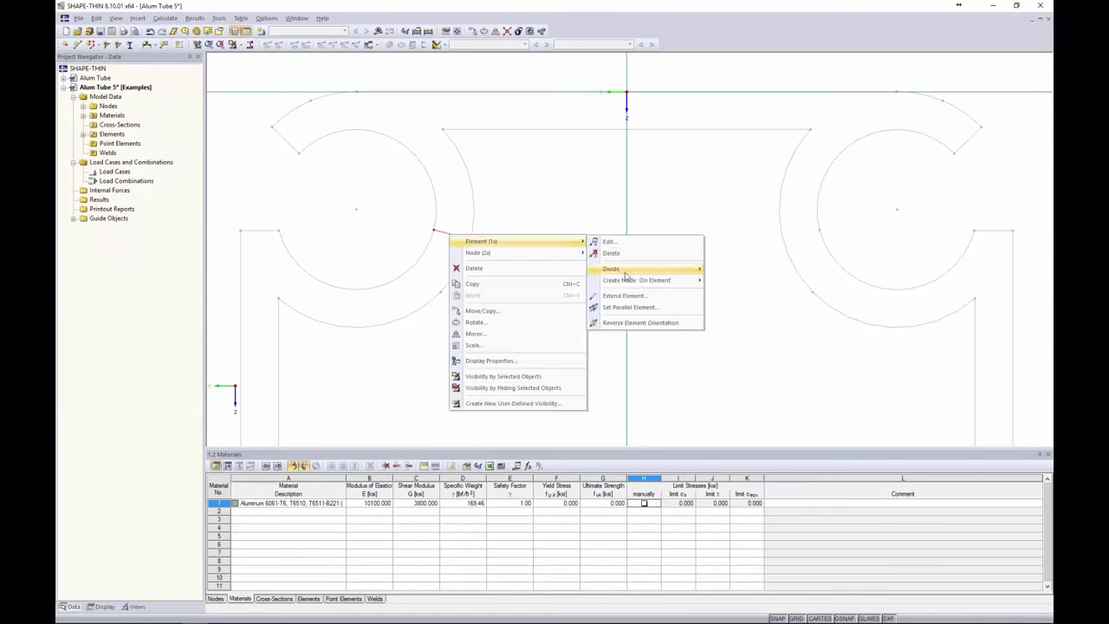
mouse_move(625, 271)
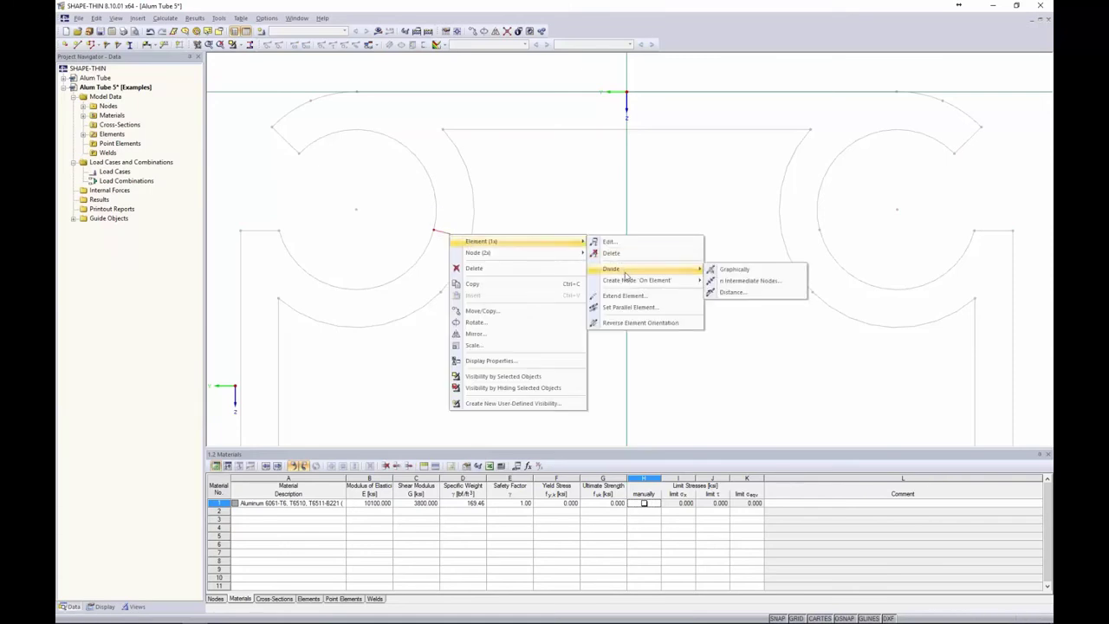
click(736, 284)
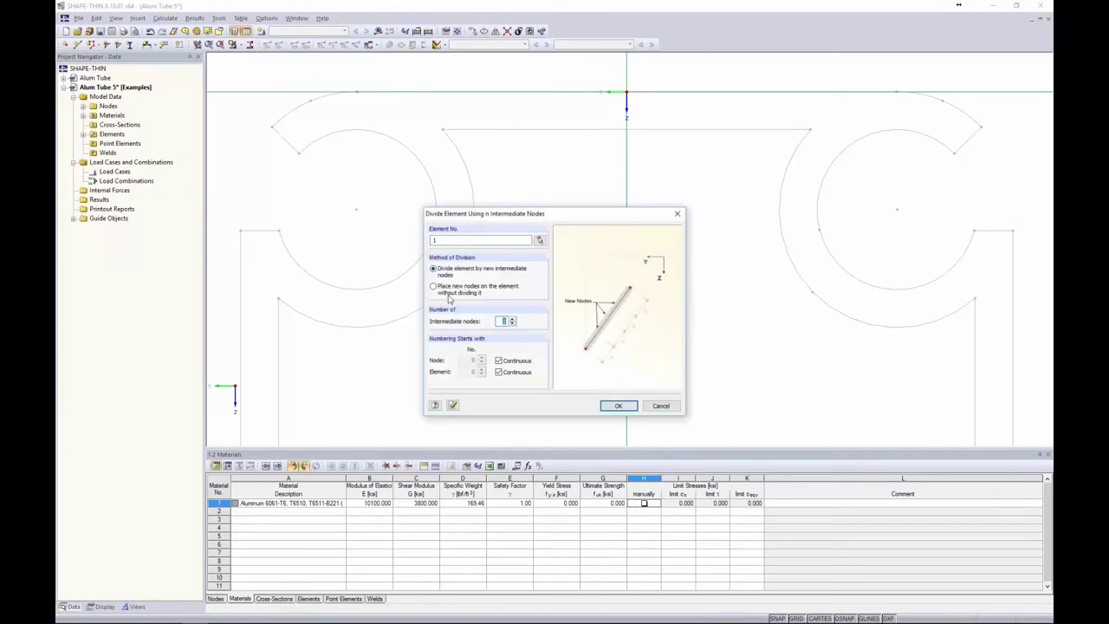
click(618, 405)
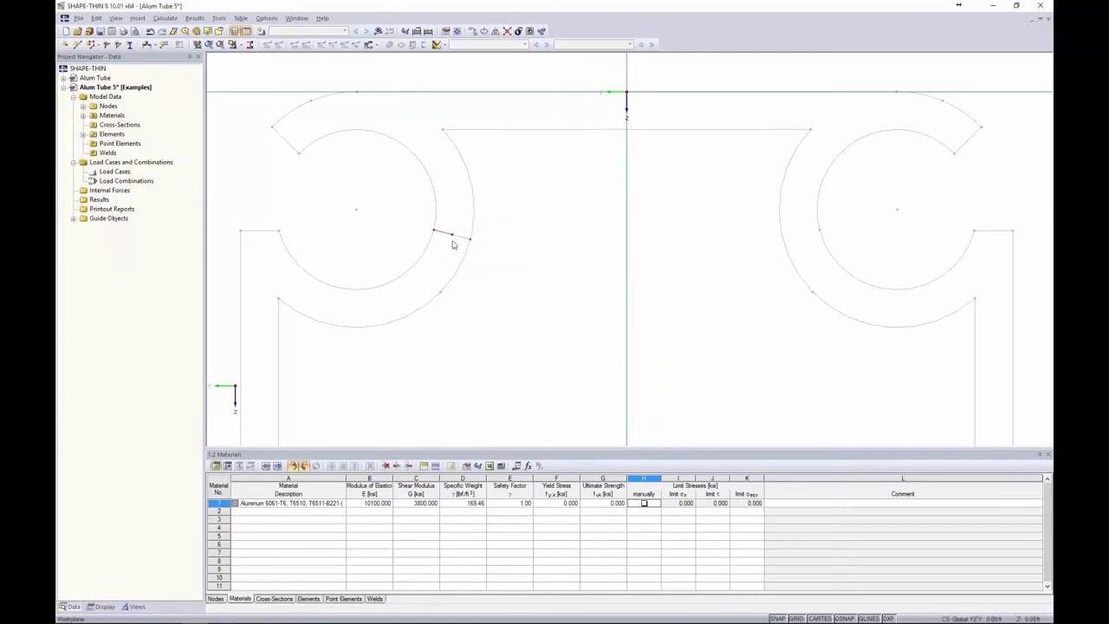
- Delete the divided line element and its end nodes, keeping only the middle node within the groove wall
scroll(452, 245, up, 2)
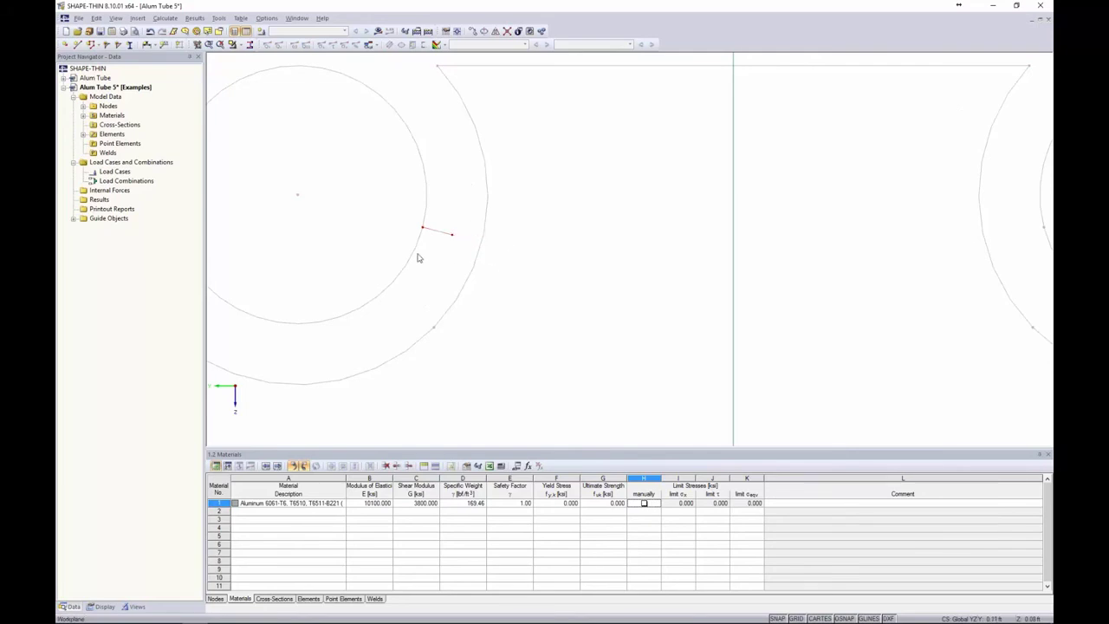
drag(437, 256, 407, 197)
key(Delete)
- Set DXF-template center lines midway through the tube's upper wall and left wall
scroll(452, 239, down, 5)
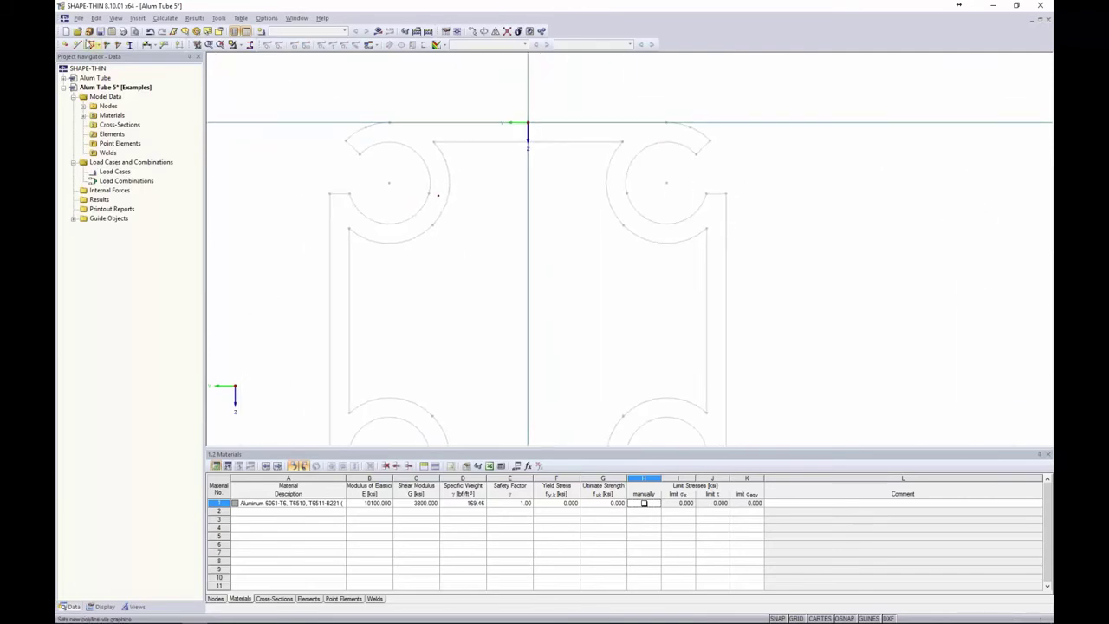
click(96, 17)
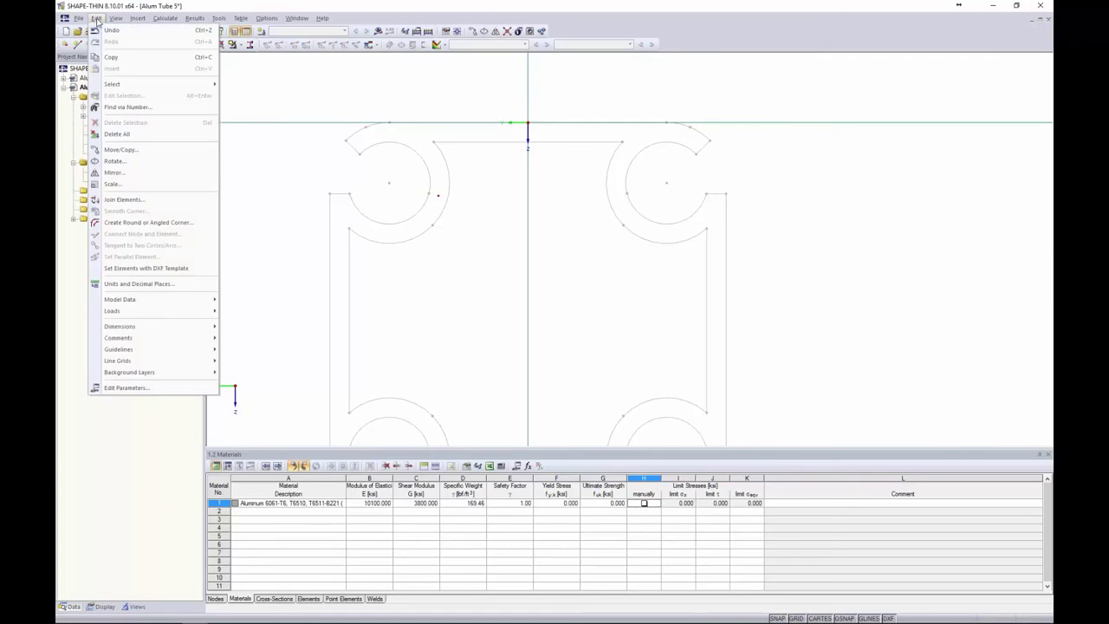
click(131, 269)
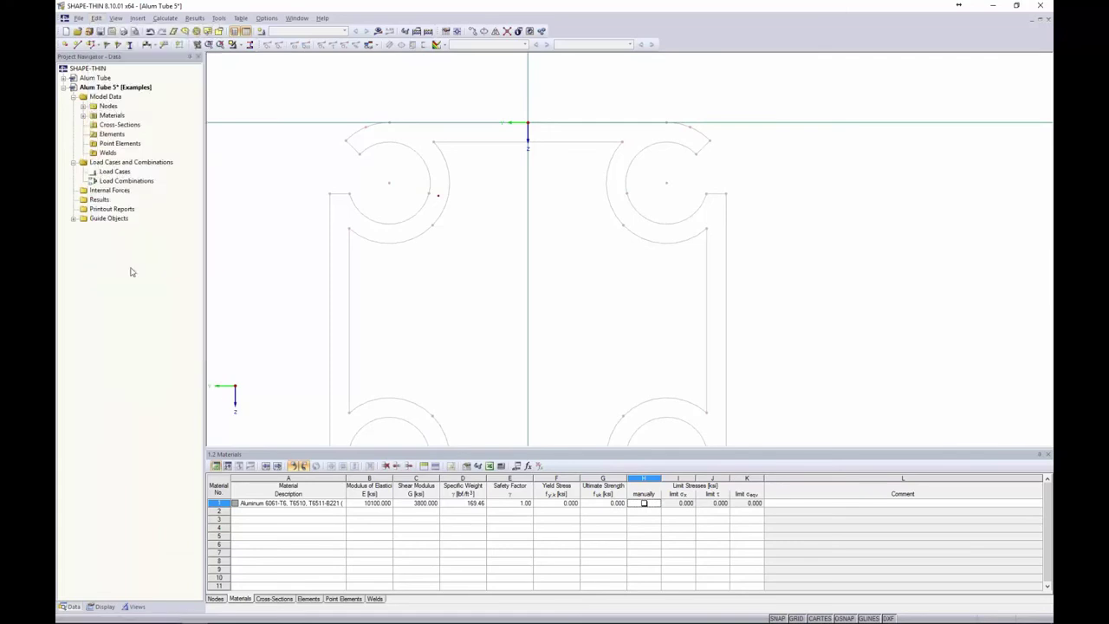
drag(257, 104, 257, 121)
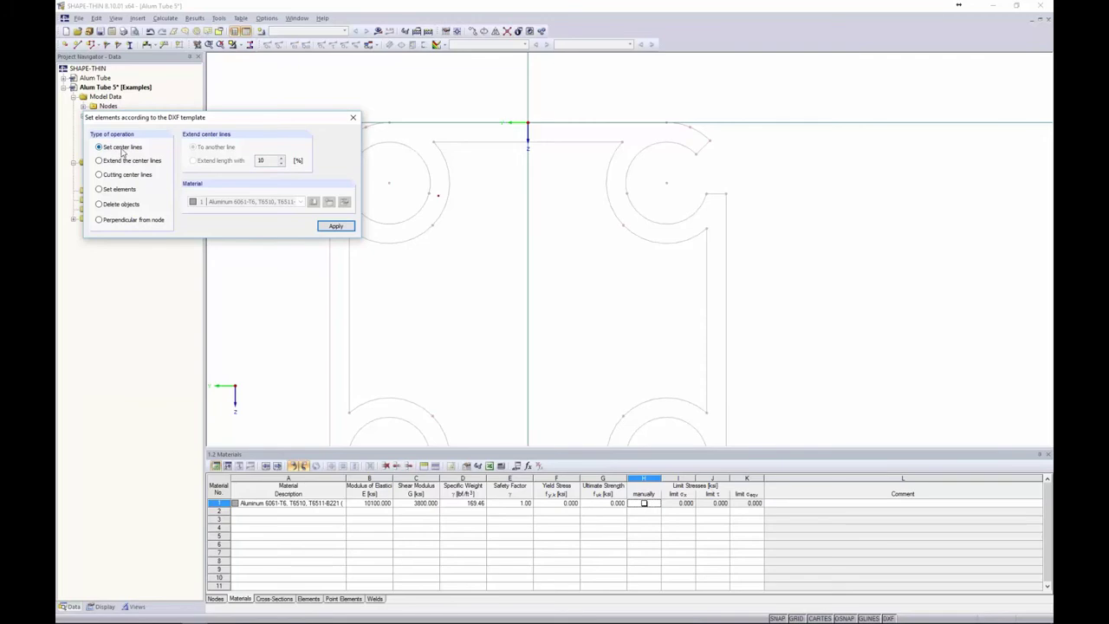
click(465, 129)
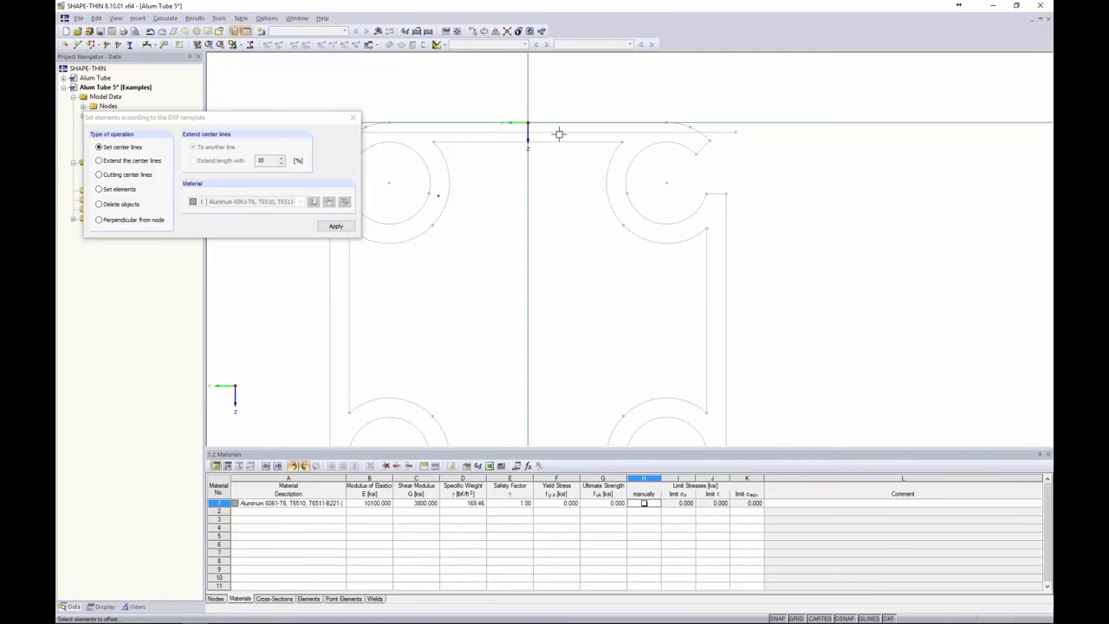
middle_drag(481, 213, 605, 182)
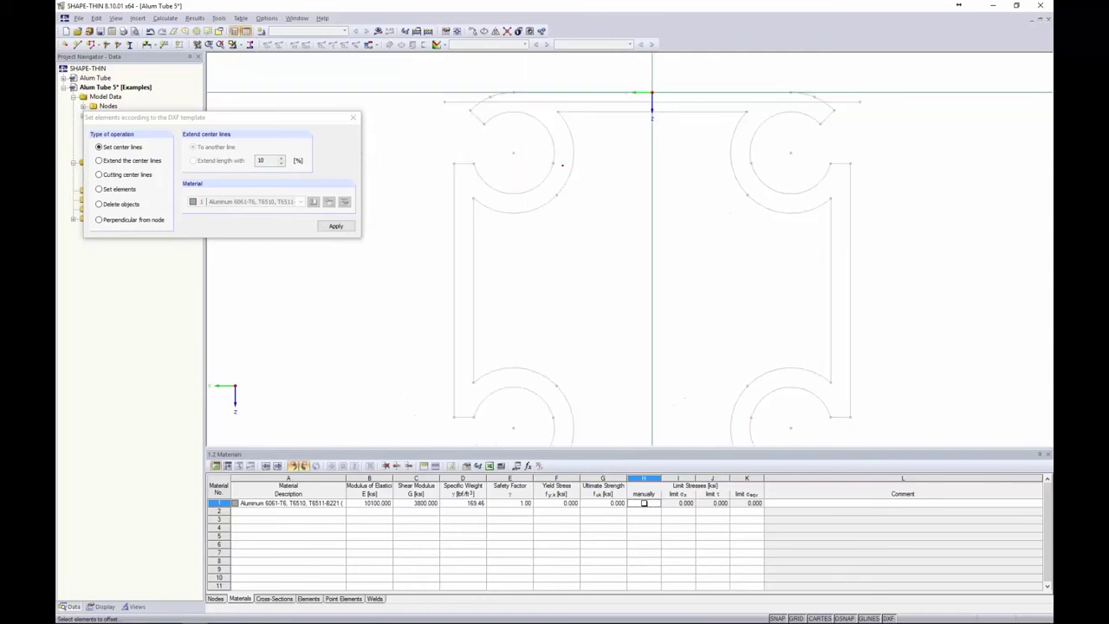
click(464, 232)
- Set center lines midway through the tube's right wall and lower wall, and finish the DXF template operation
middle_drag(830, 254, 768, 240)
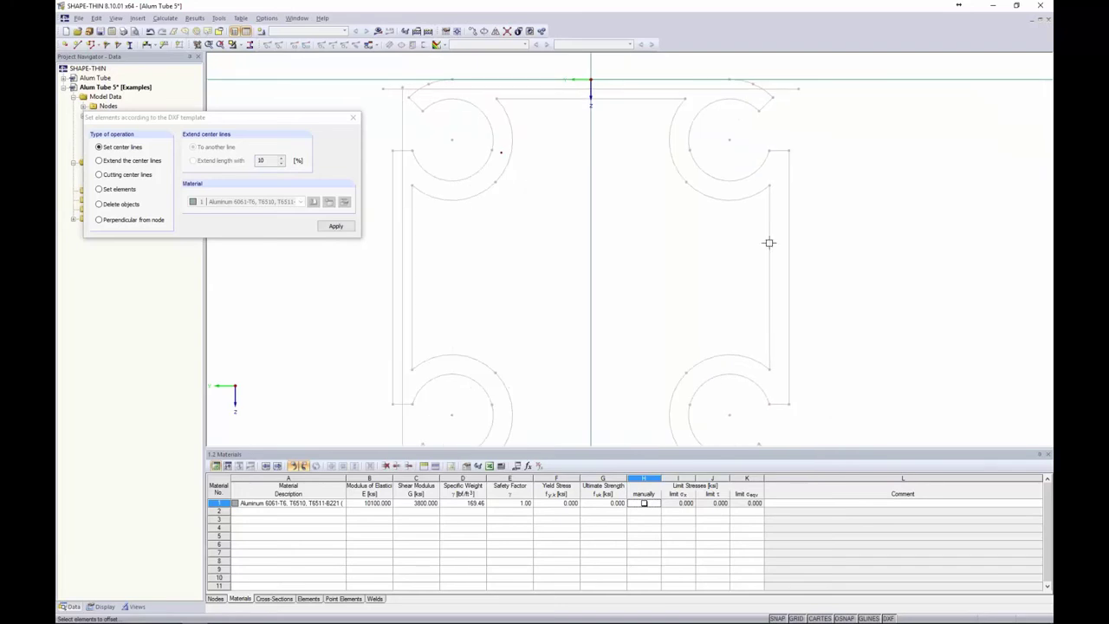
click(789, 242)
middle_drag(694, 347, 708, 231)
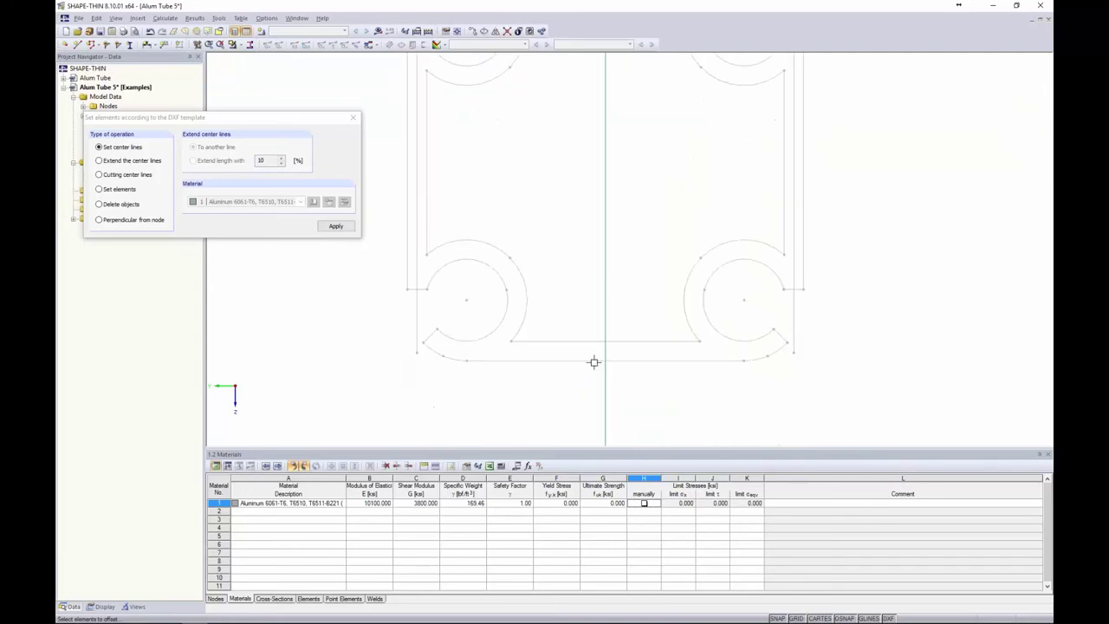
click(595, 361)
click(599, 344)
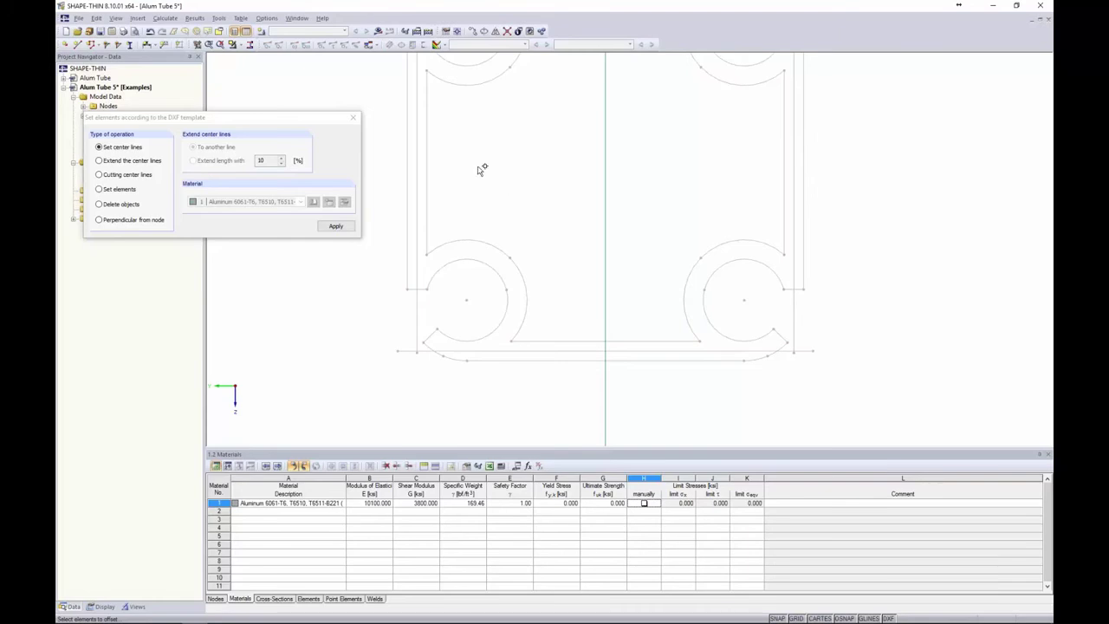
key(Escape)
scroll(503, 164, down, 2)
middle_drag(503, 164, 467, 287)
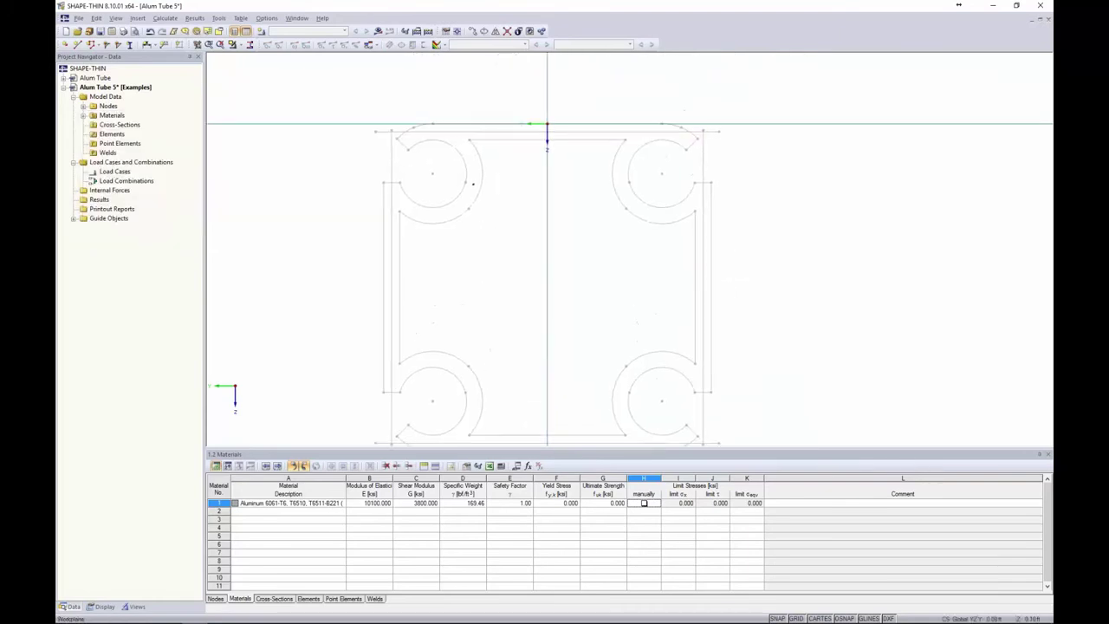
- Draw a 0.25 in thick three-node arc element around the upper-left groove, from its upper opening end through the mid-wall node to its lower end
click(78, 45)
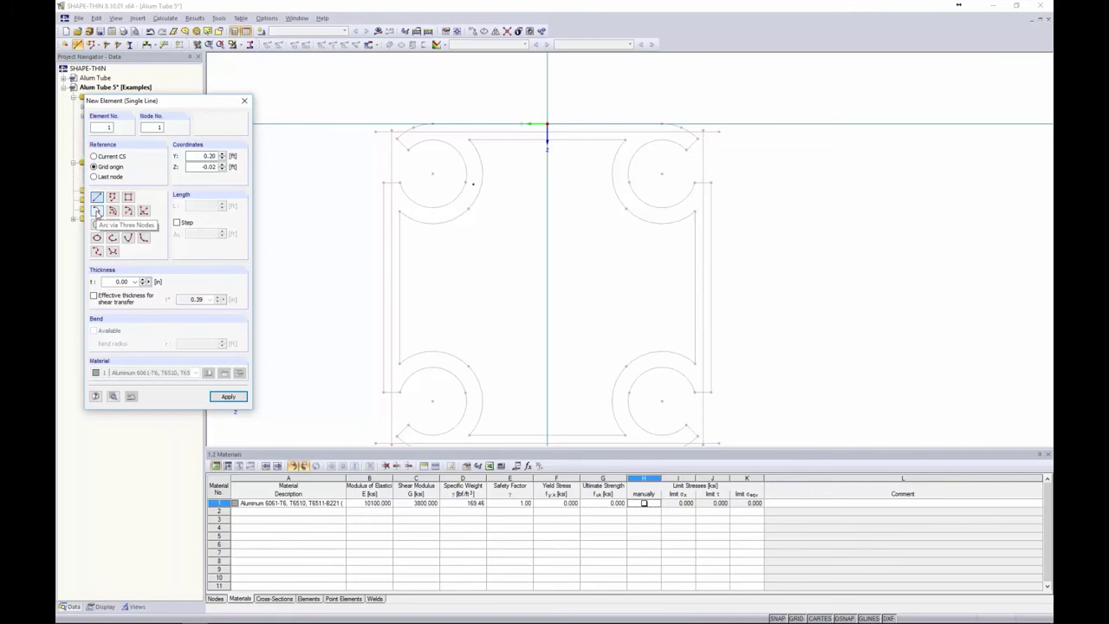
click(97, 212)
click(126, 282)
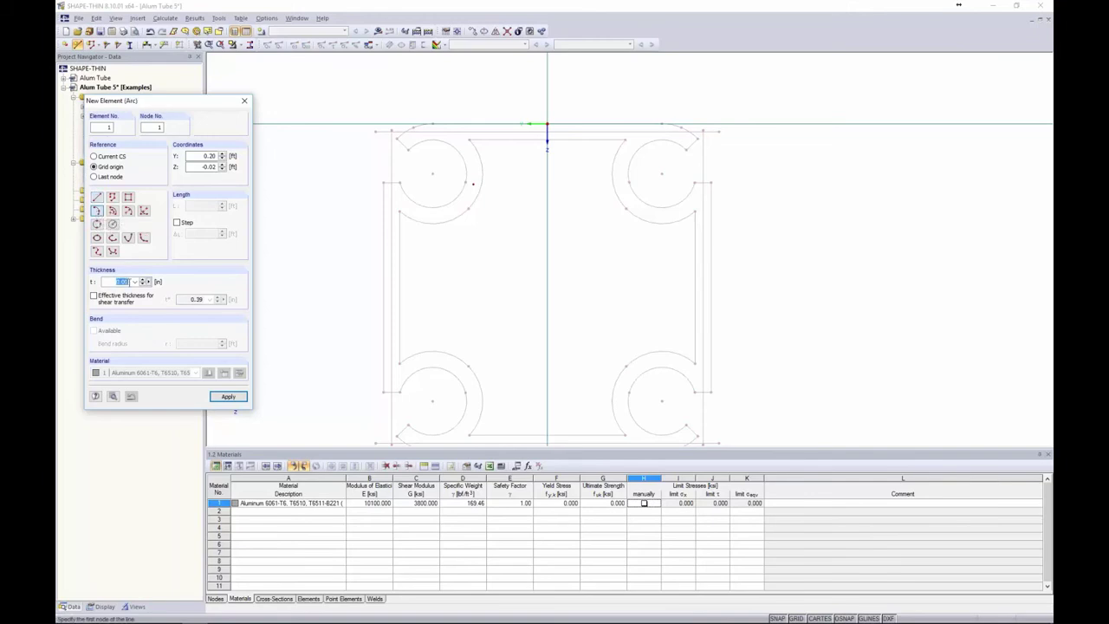
text(0.25)
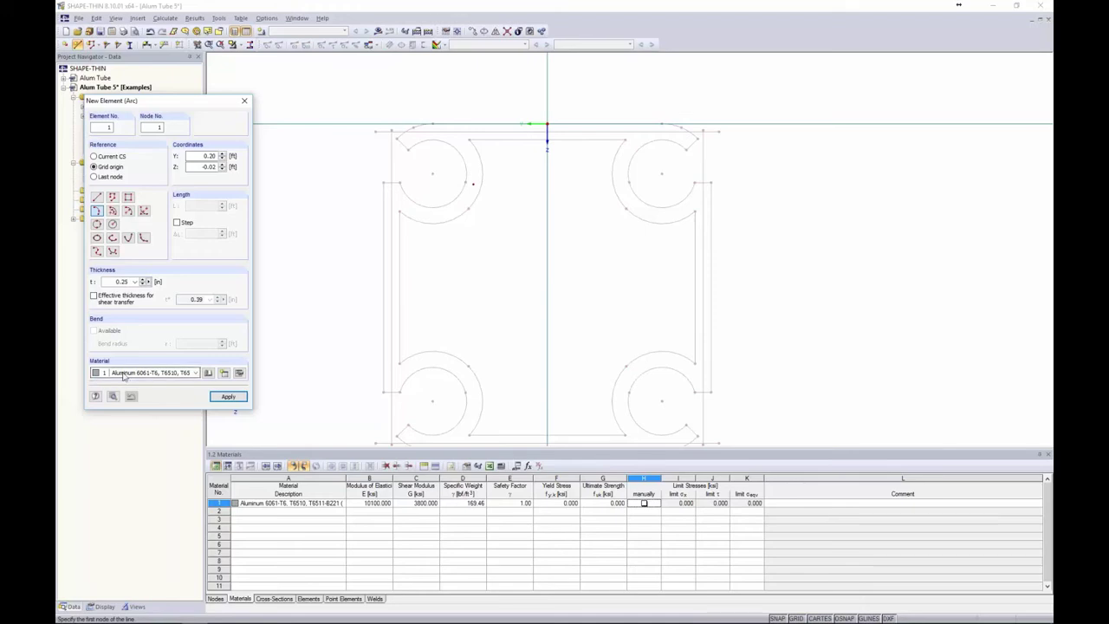
scroll(404, 142, up, 3)
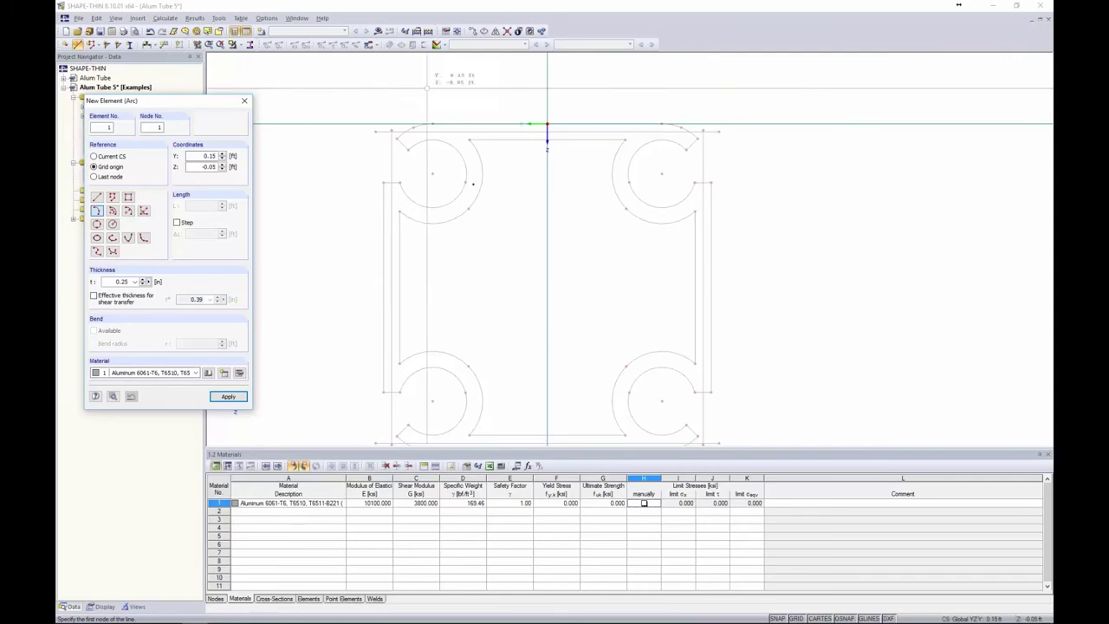
scroll(404, 141, up, 2)
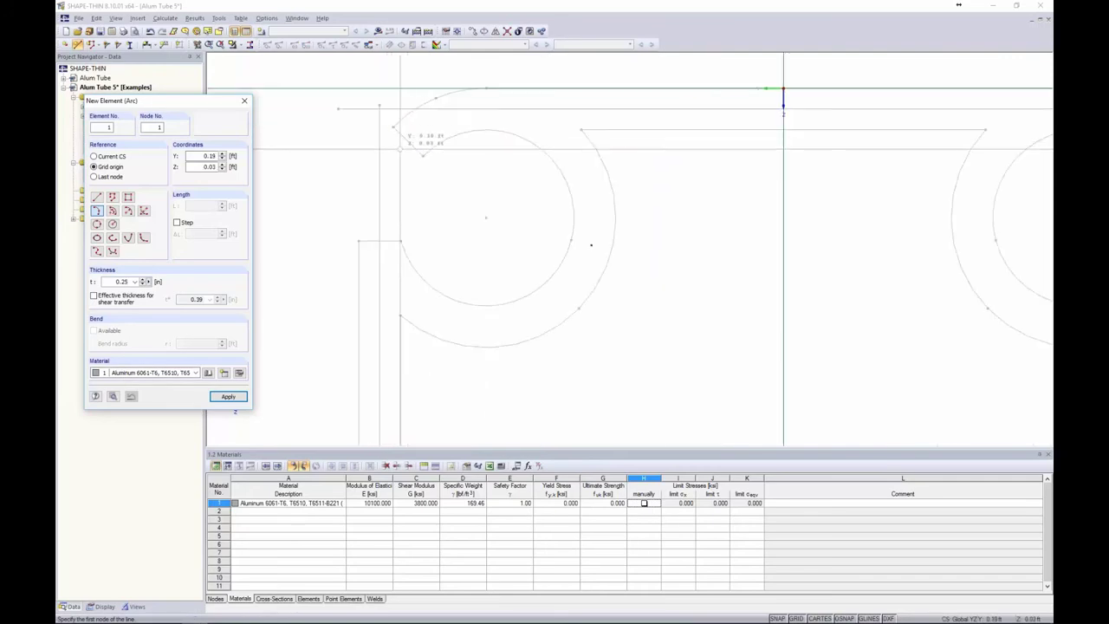
click(407, 140)
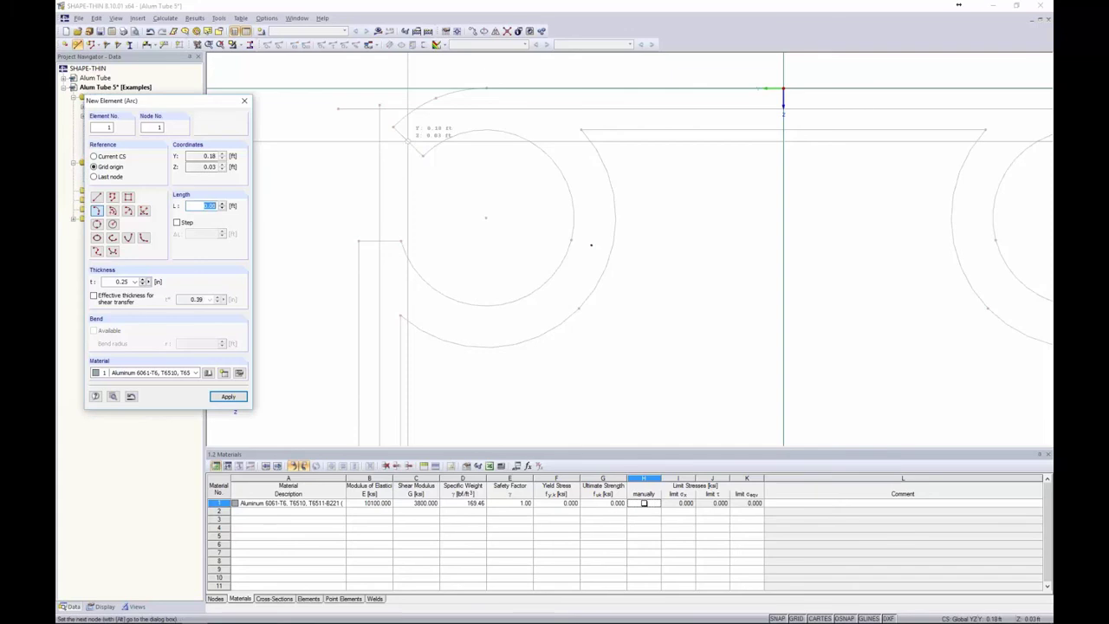
click(591, 245)
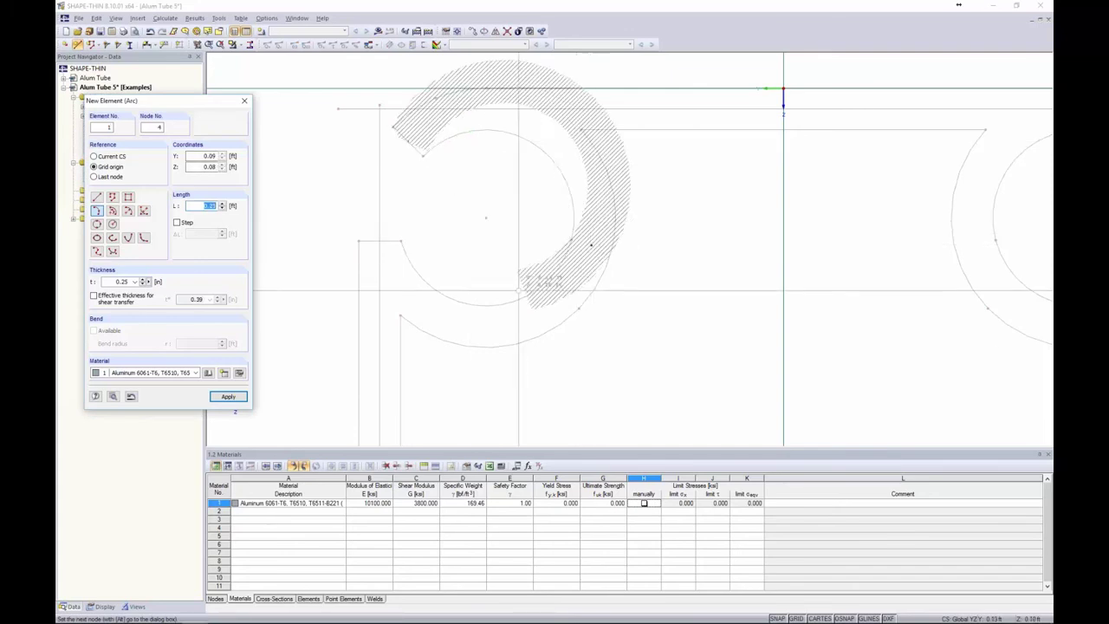
click(378, 242)
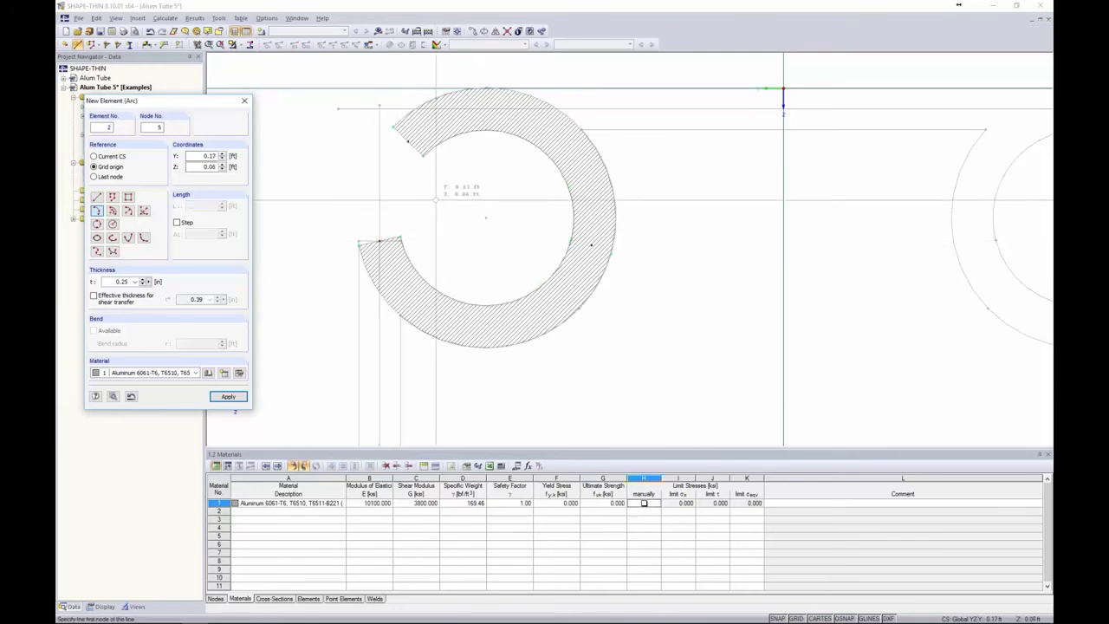
key(Escape)
scroll(435, 201, down, 5)
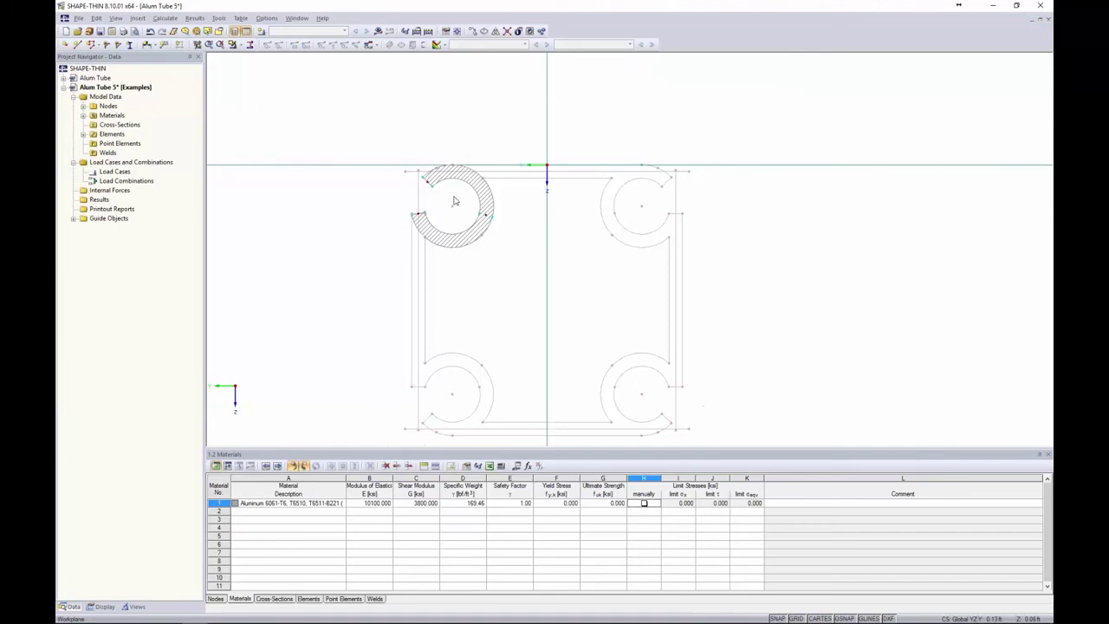
click(418, 222)
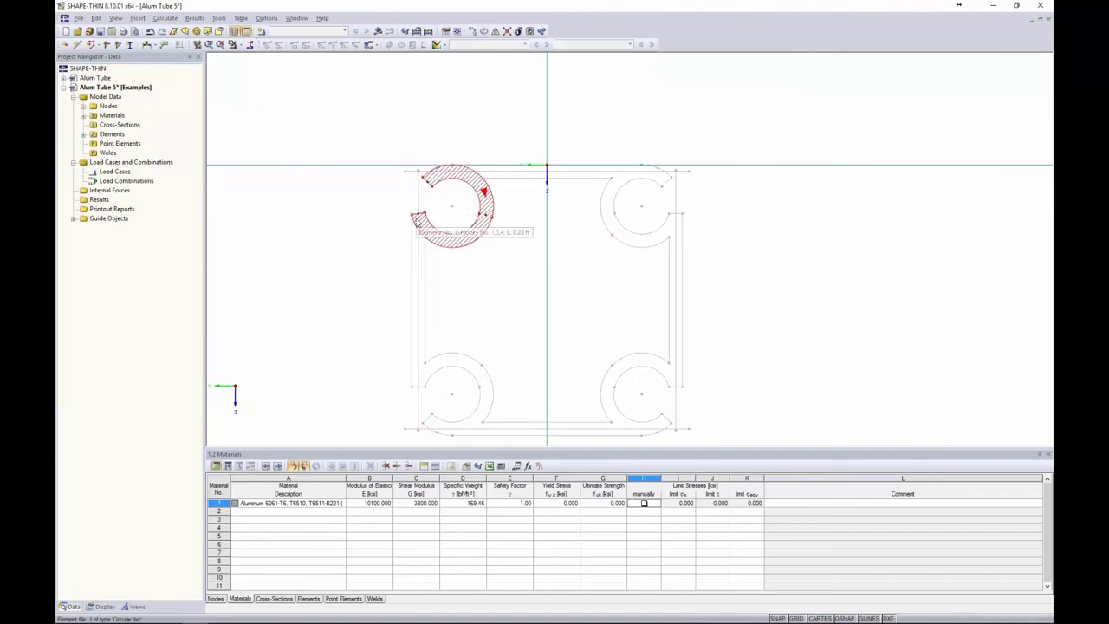
- Draw 0.25 in thick line elements from the midpoints of the upper and left walls along their center lines to the upper-left groove arc
click(78, 44)
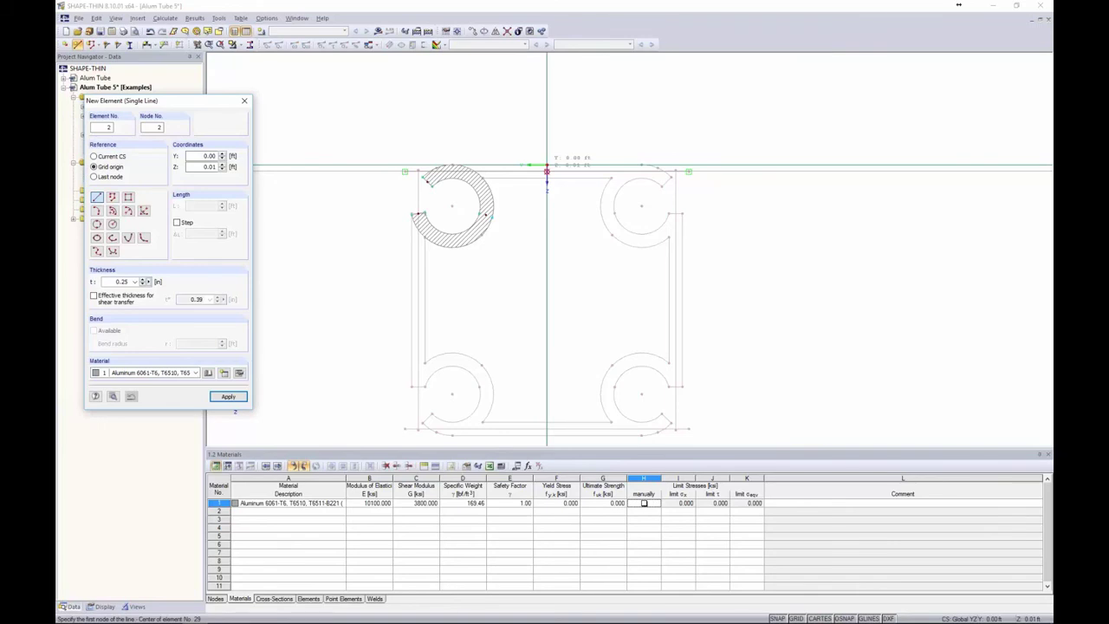
click(546, 165)
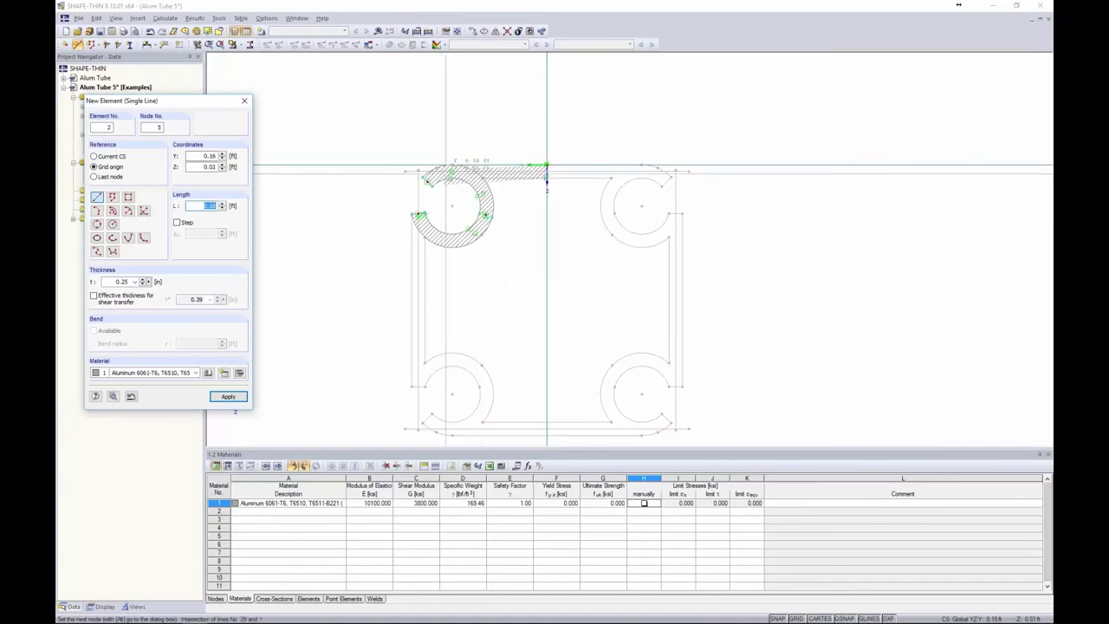
click(451, 171)
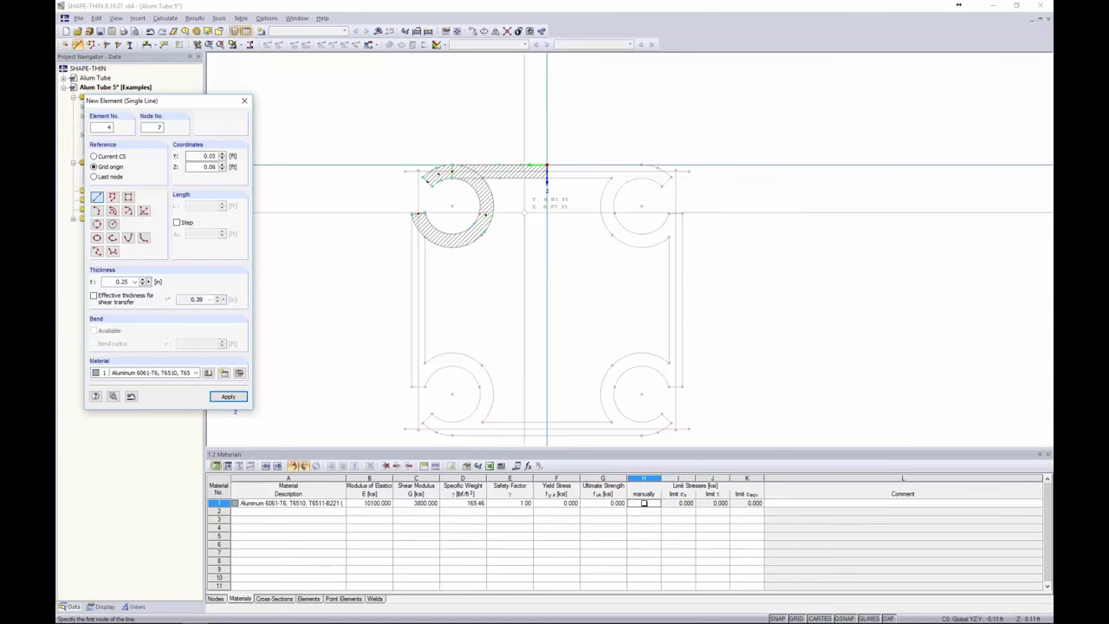
click(418, 300)
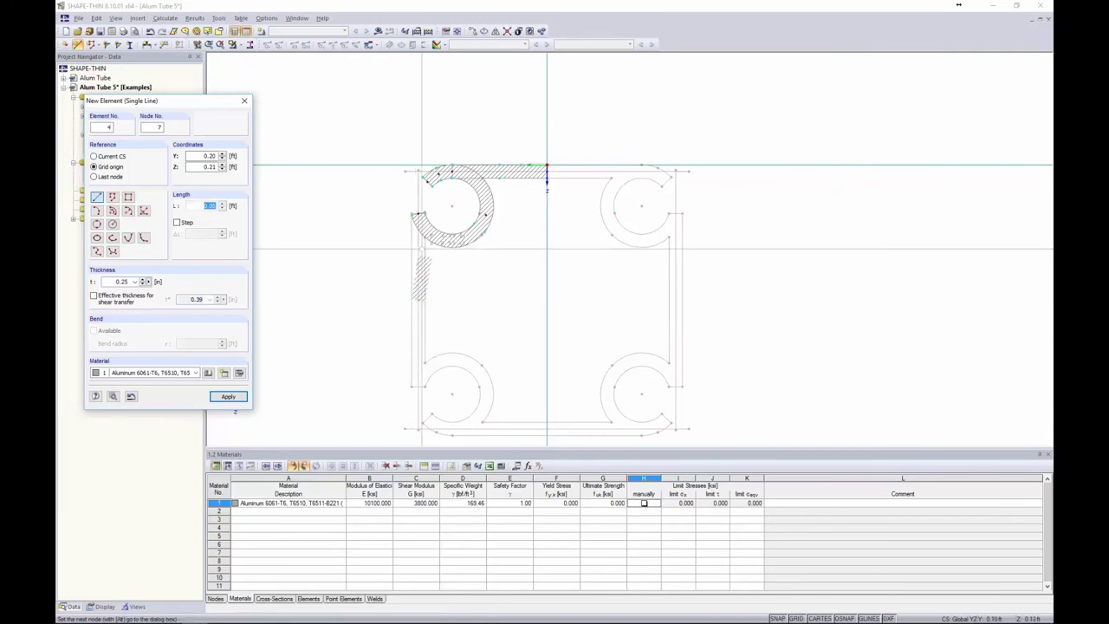
click(418, 214)
right_click(387, 200)
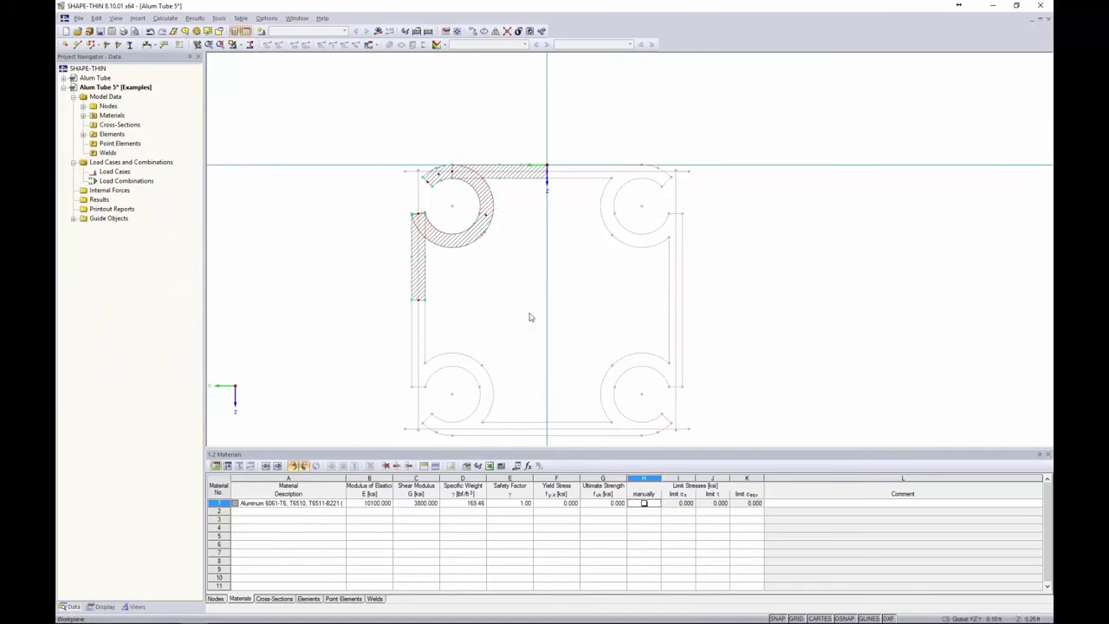
- Connect the crossing and touching elements of the upper-left quarter section
drag(614, 332, 363, 126)
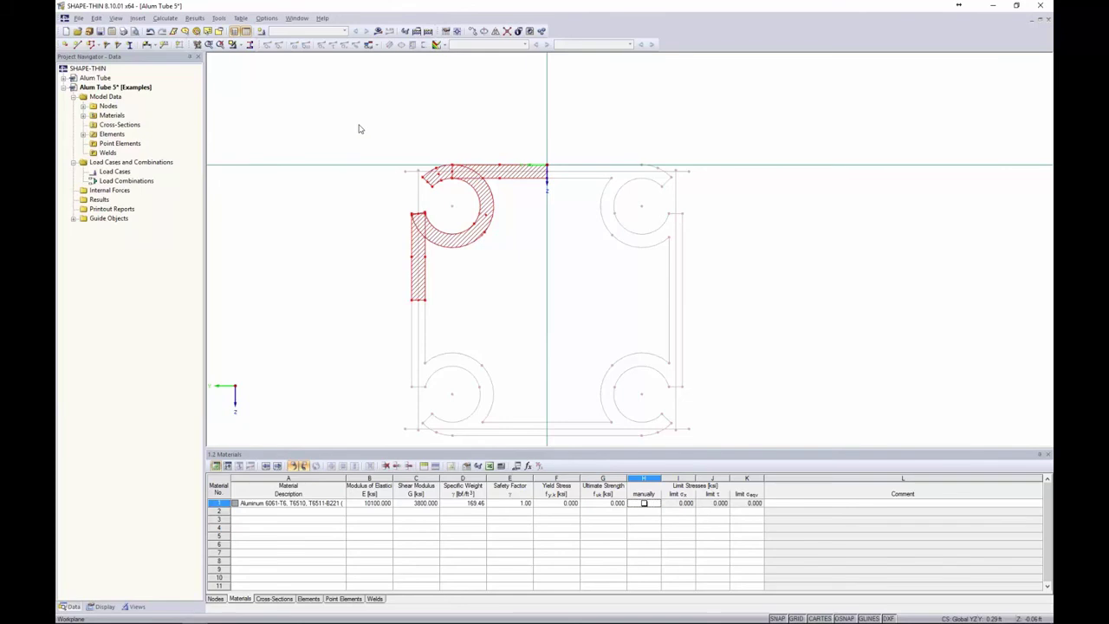
click(508, 32)
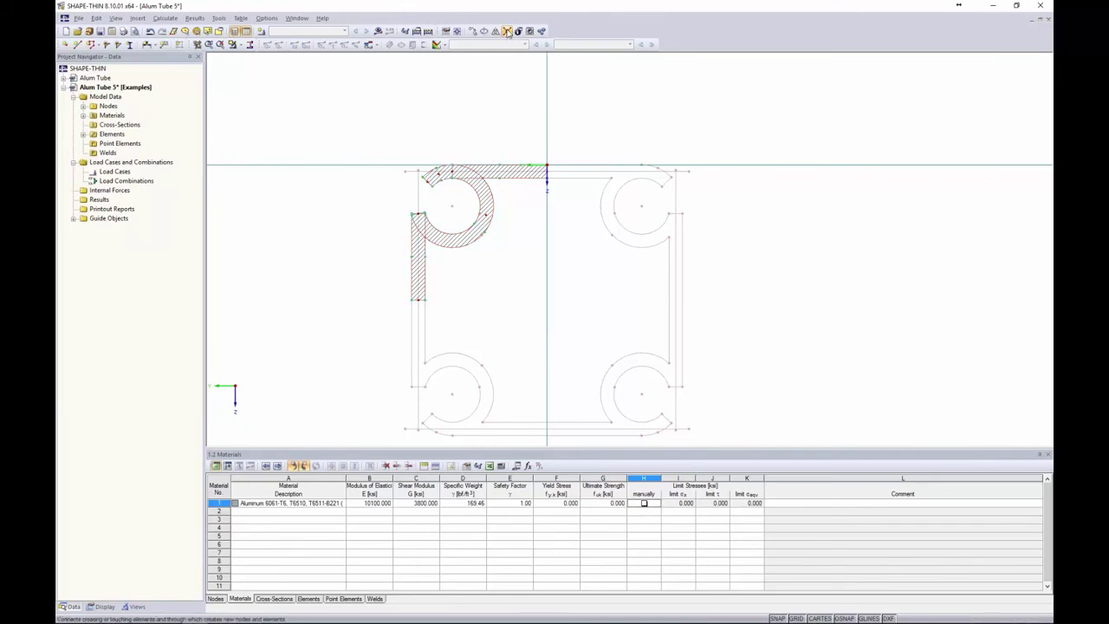
drag(588, 341, 345, 105)
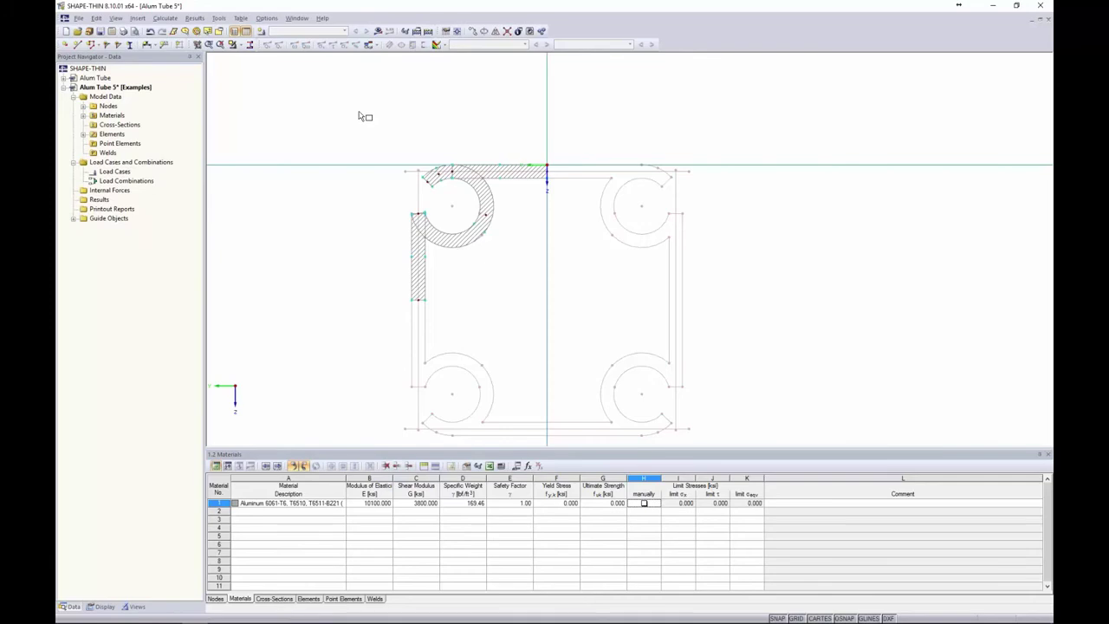
- Mirror a copy of the upper-left quarter section about an axis parallel to Z through the upper wall's midpoint
drag(558, 321, 337, 99)
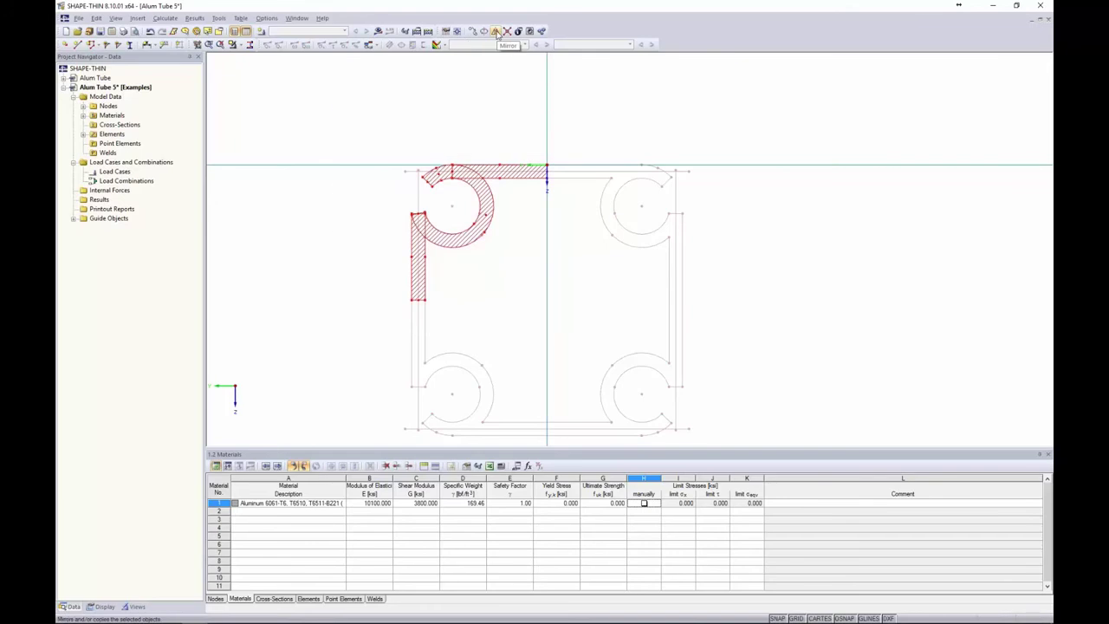
click(497, 32)
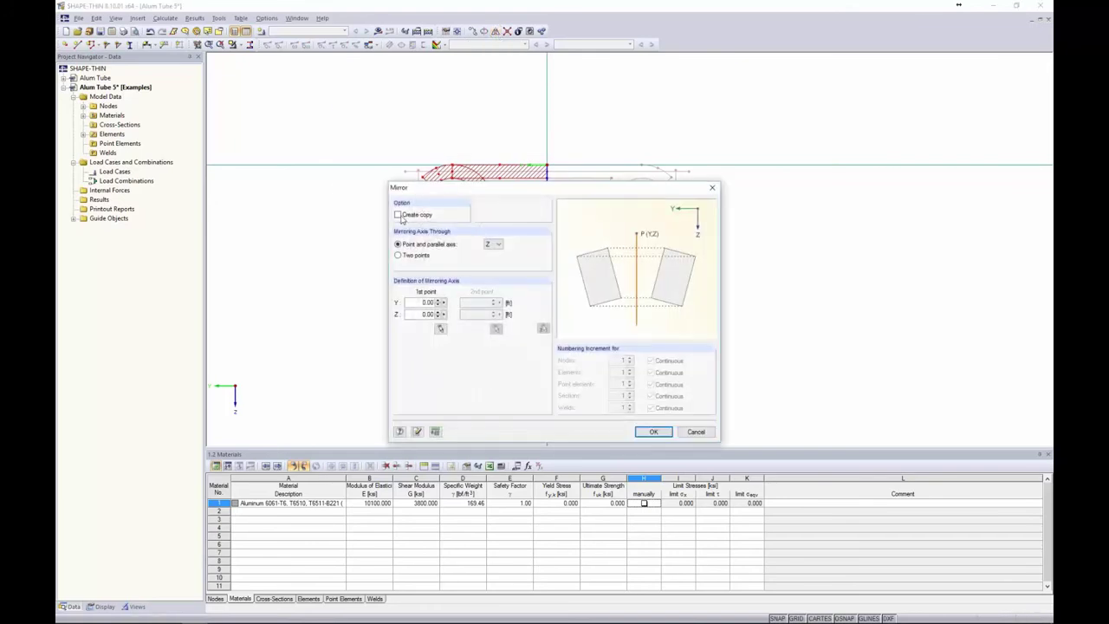
click(399, 215)
click(497, 246)
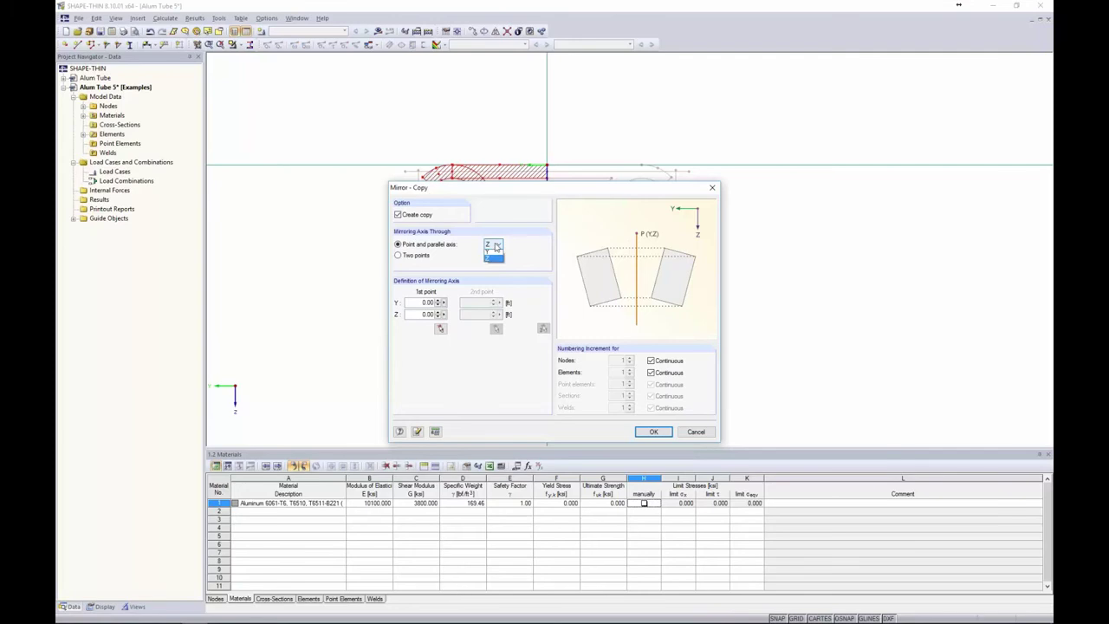
click(492, 260)
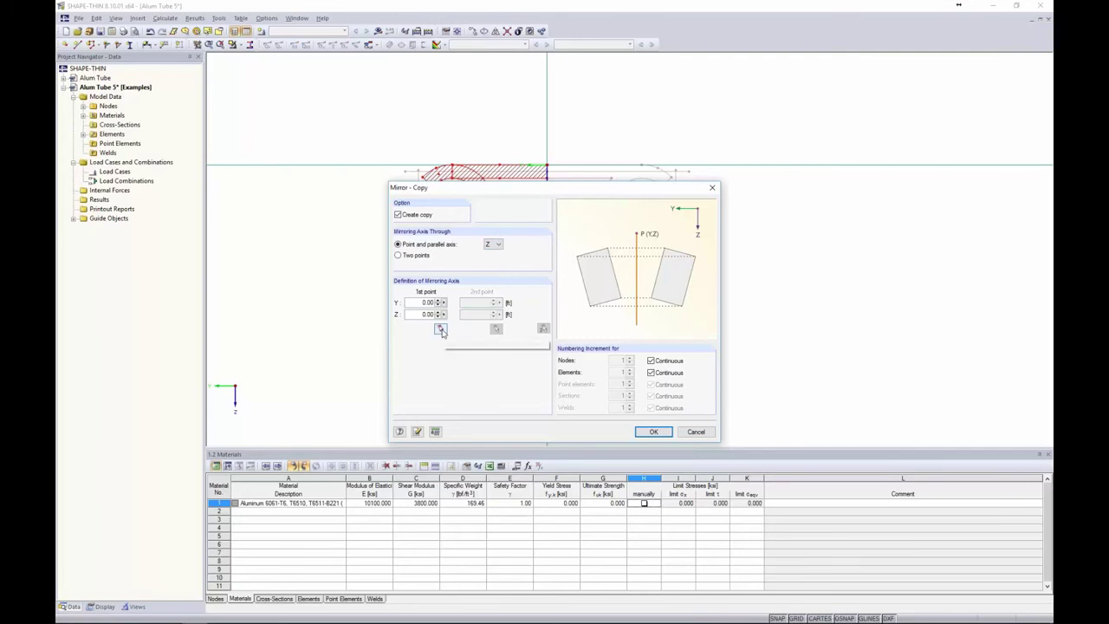
click(442, 330)
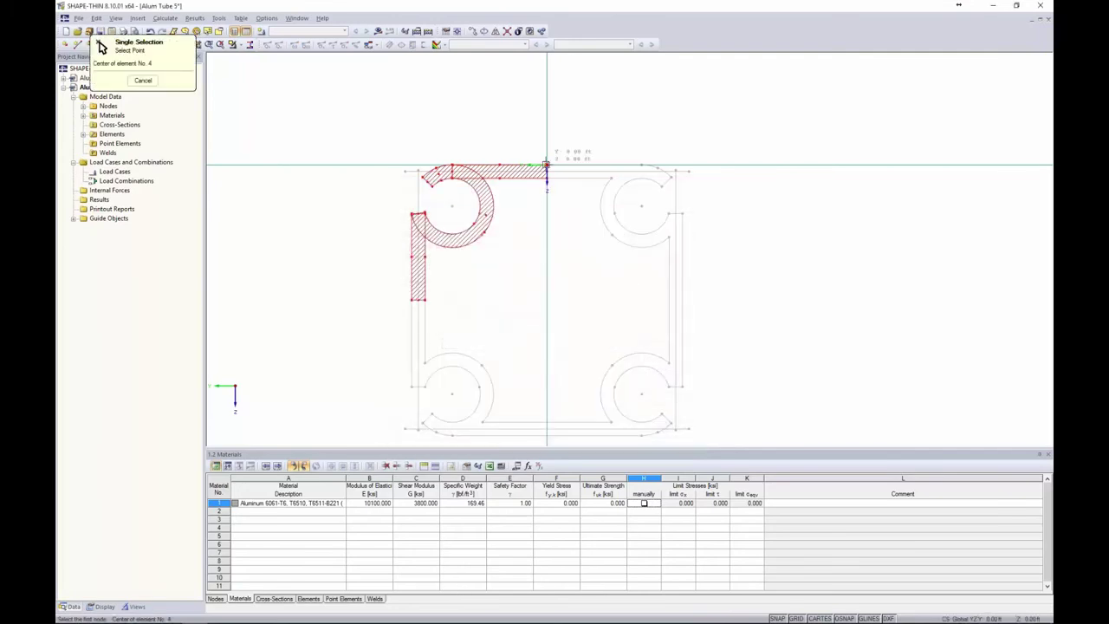
click(547, 165)
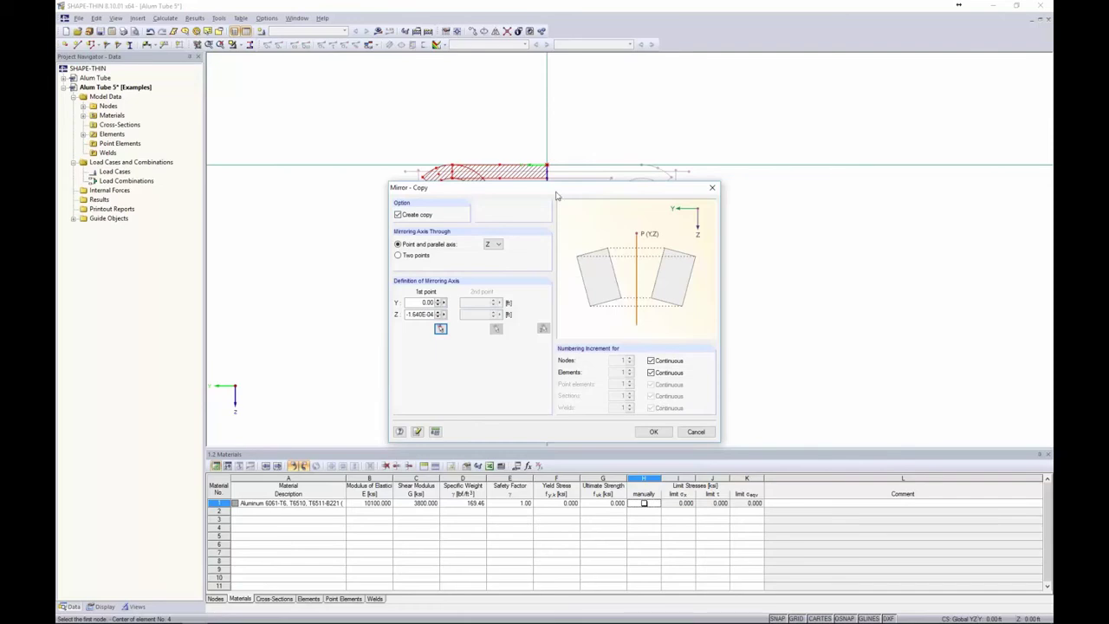
click(657, 431)
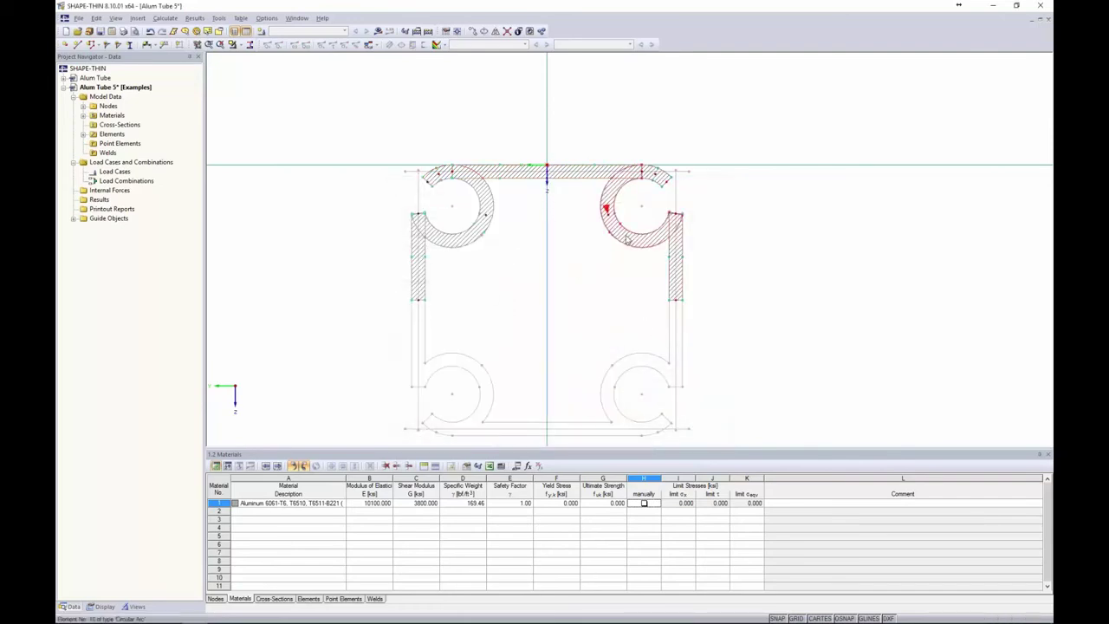
- Mirror a copy of the whole upper half section about an axis parallel to Y through the left wall's lower end
drag(729, 328, 368, 115)
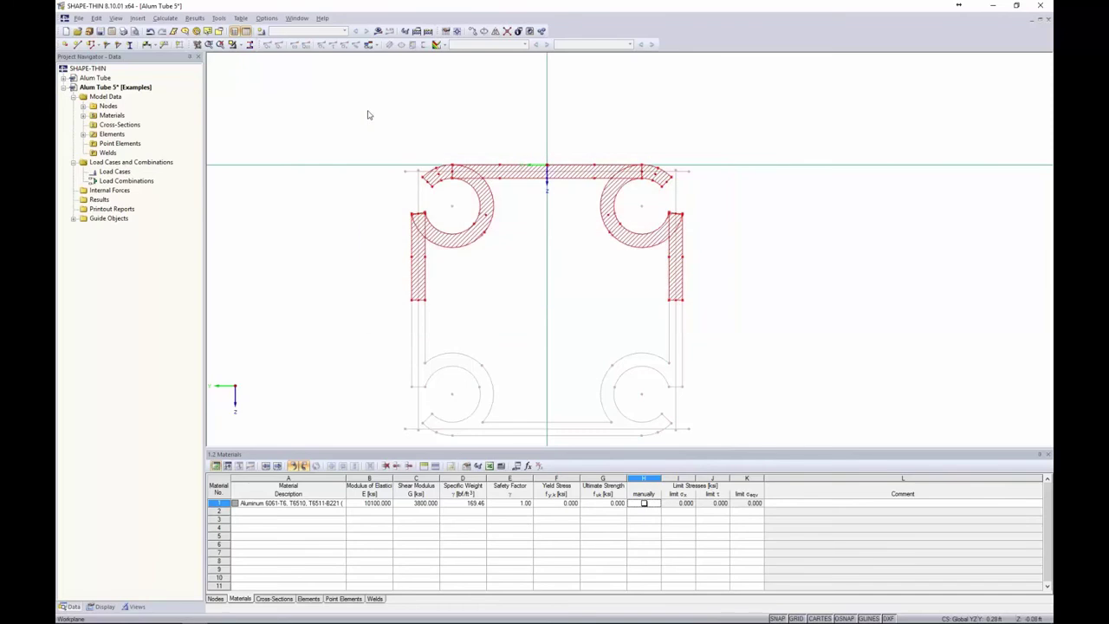
click(495, 31)
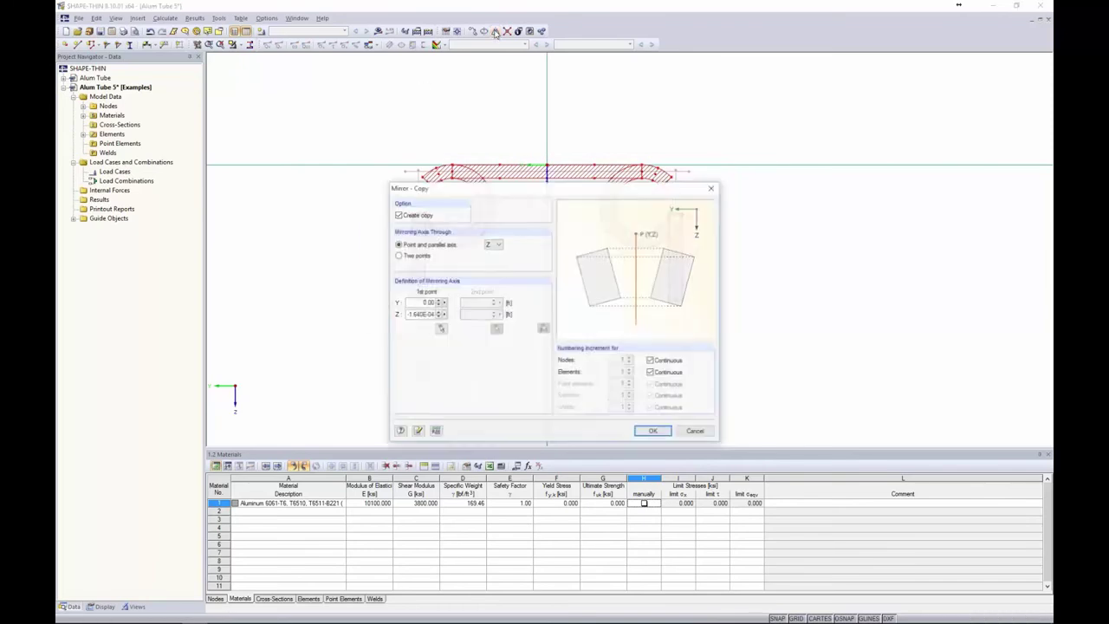
click(493, 244)
click(493, 255)
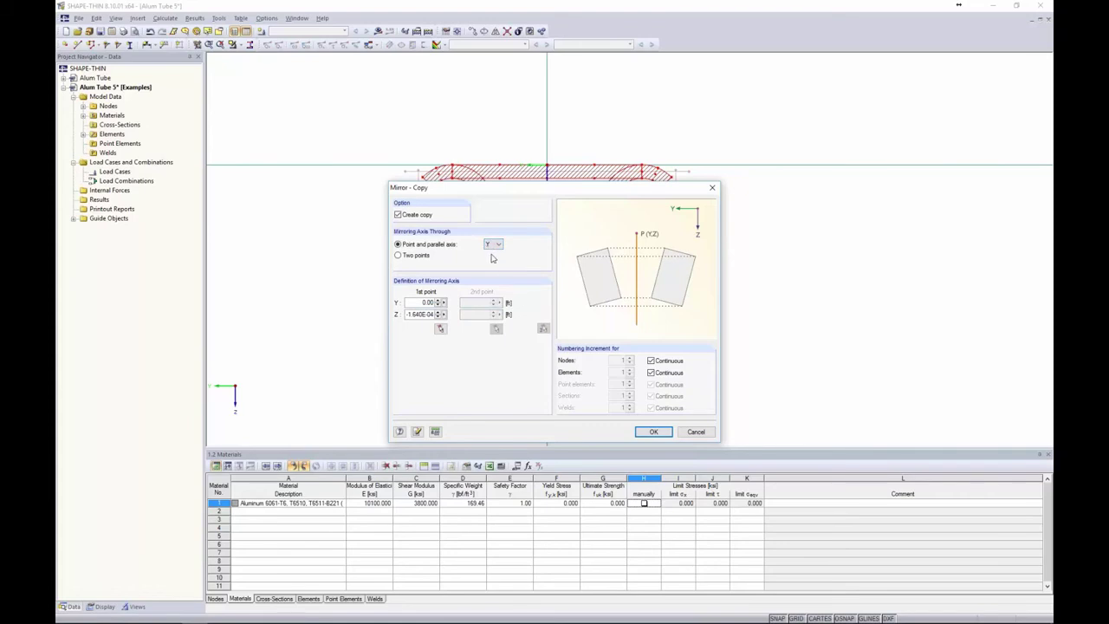
click(440, 328)
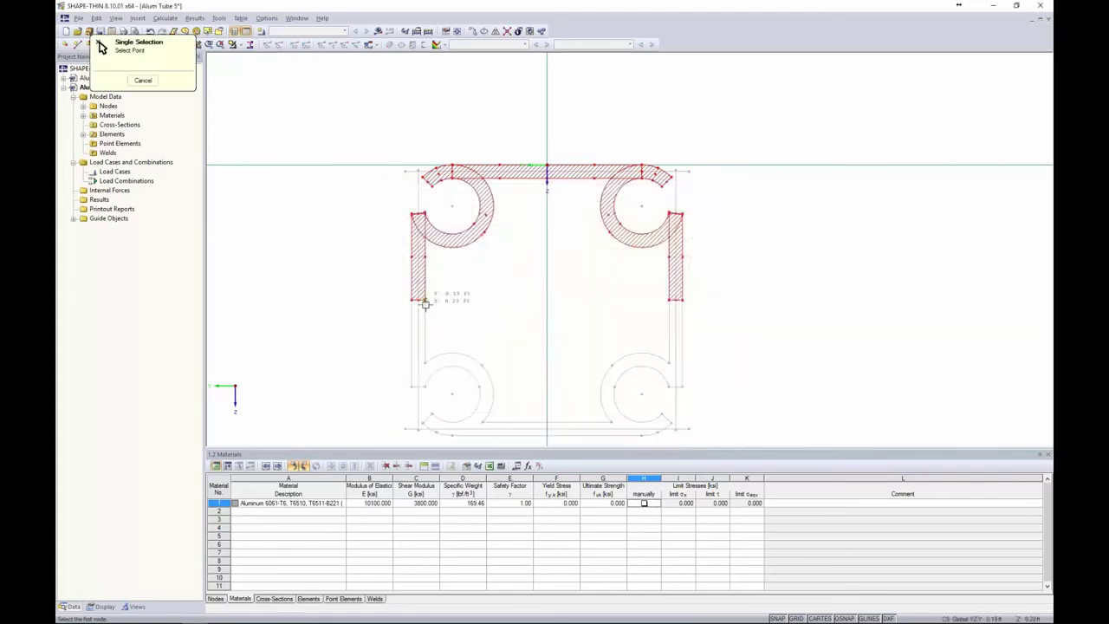
click(423, 297)
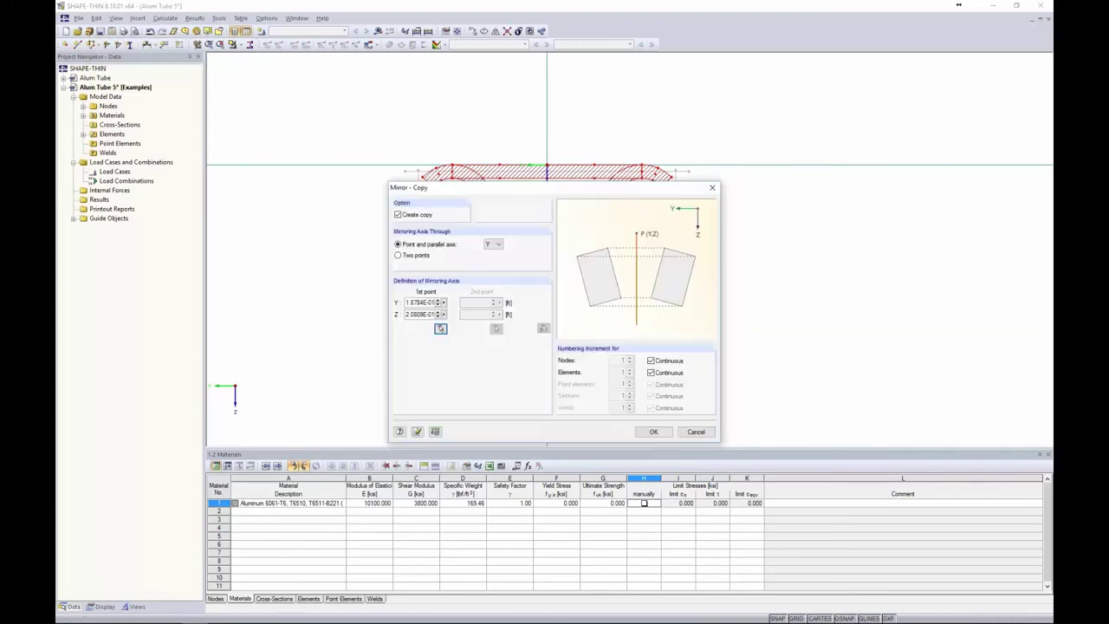
click(654, 432)
scroll(750, 339, down, 2)
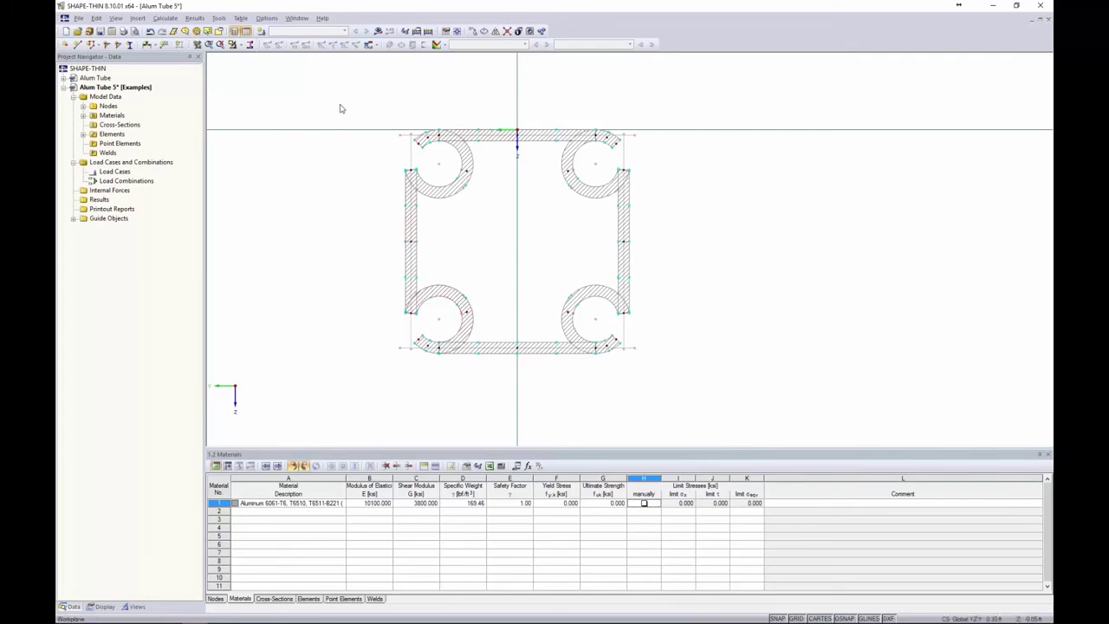
- Try to calculate the results of the completed cross-section
click(379, 32)
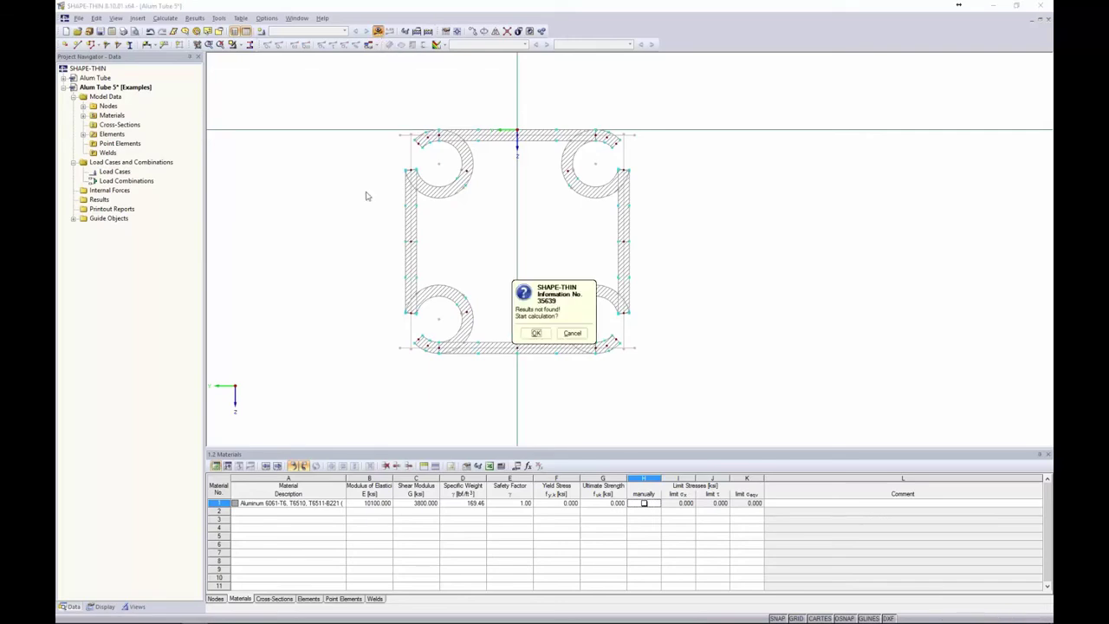
click(535, 333)
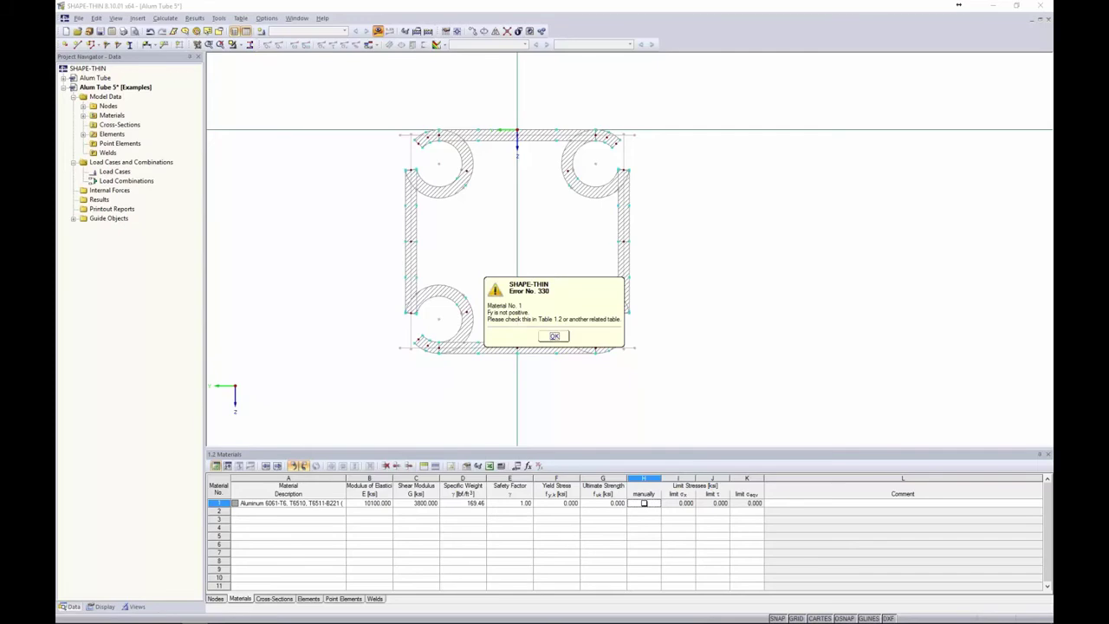
click(549, 337)
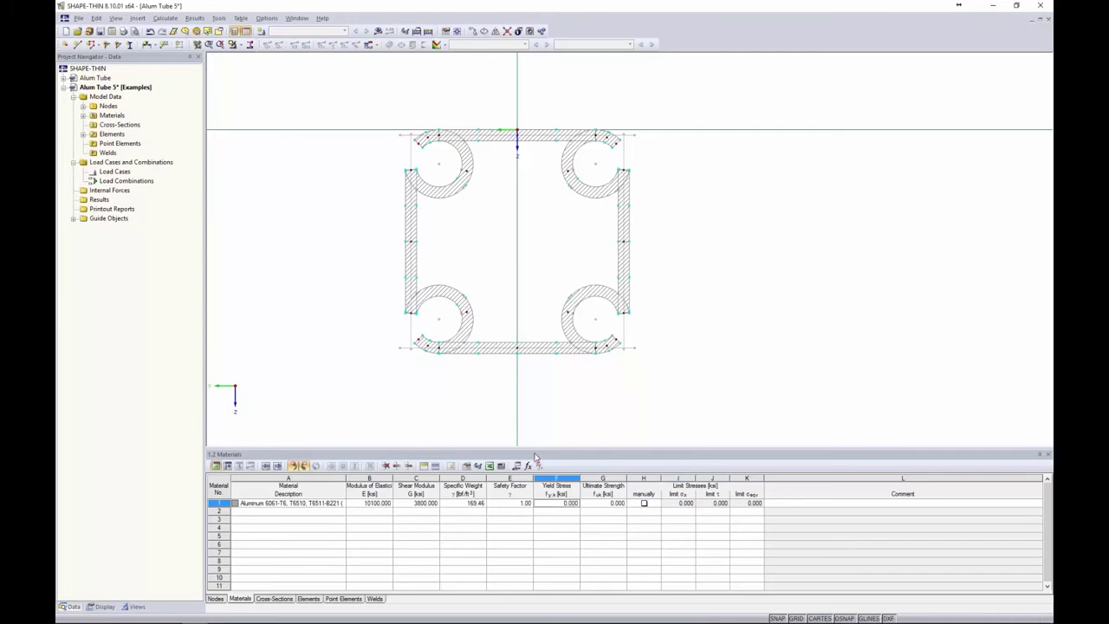
- Look up the tensile yield and ultimate strengths of Aluminum 6061-T6, T6510, T6511-B221 (Extrusion) in the material library
drag(535, 449, 536, 374)
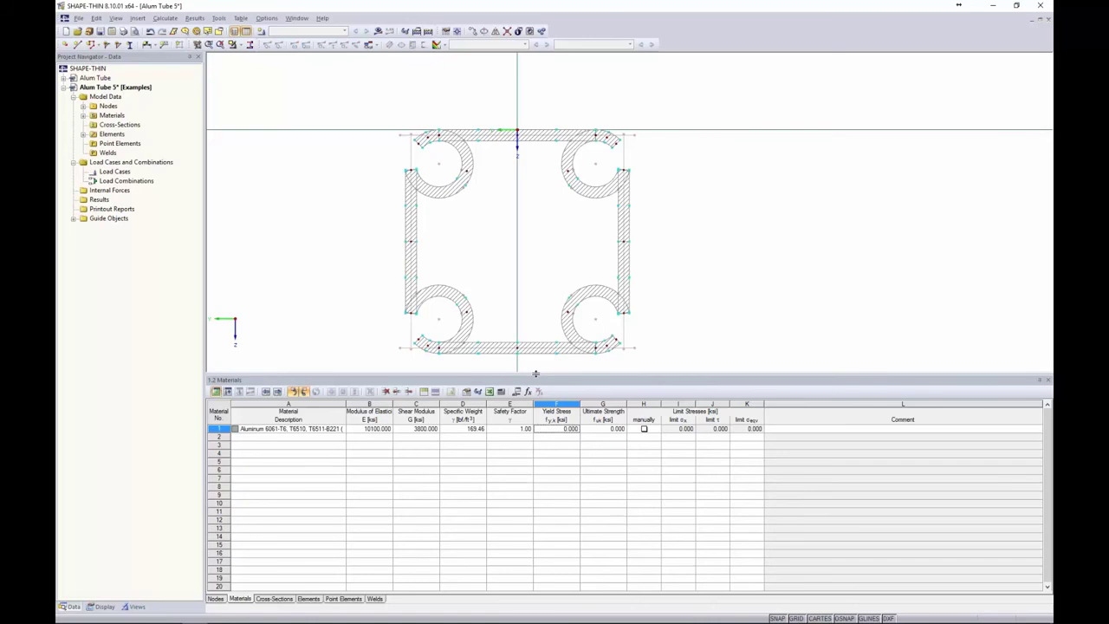
click(557, 429)
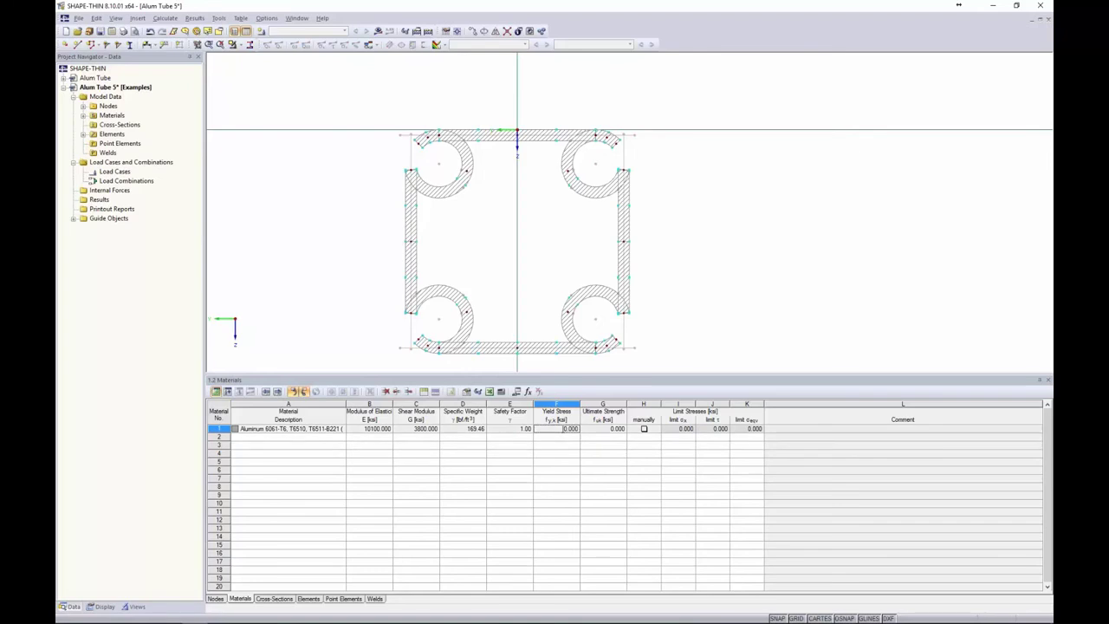
click(326, 428)
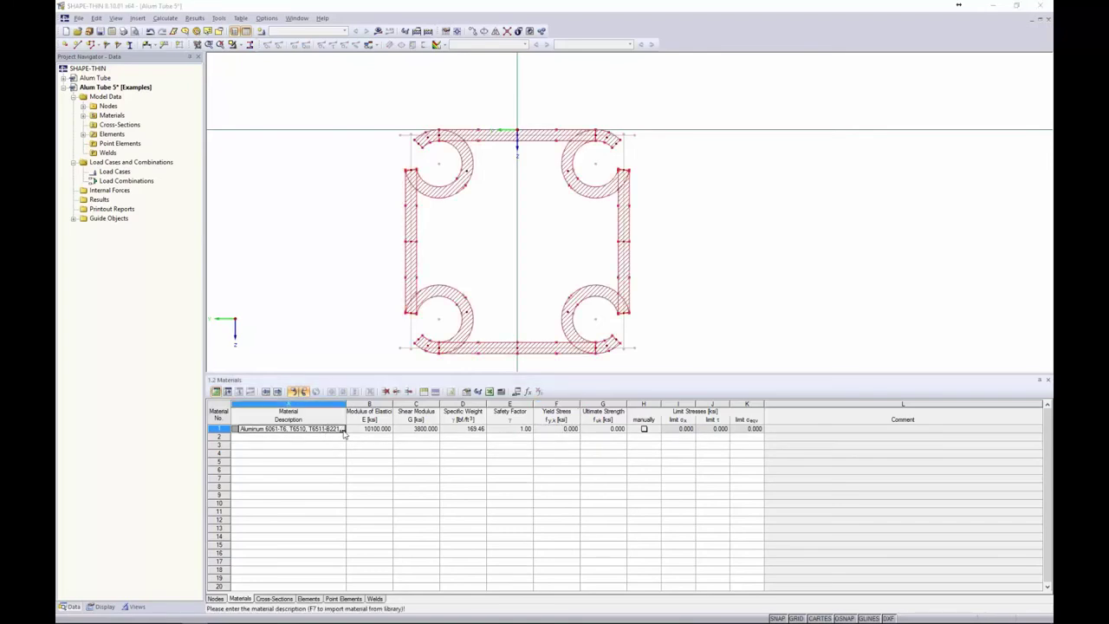
click(342, 429)
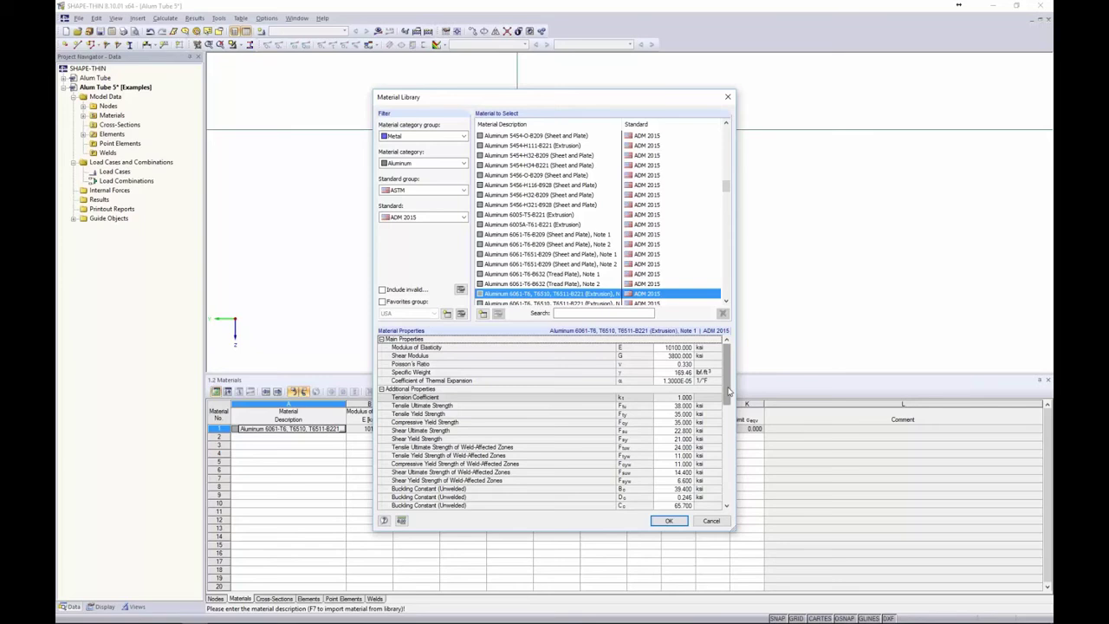
drag(728, 392, 729, 404)
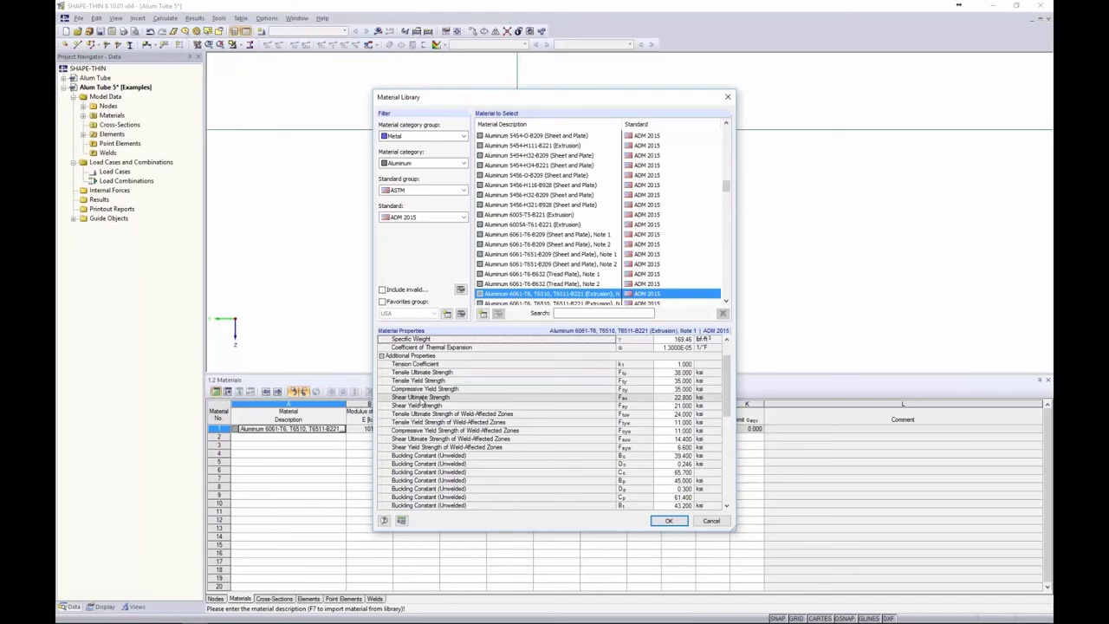
click(706, 522)
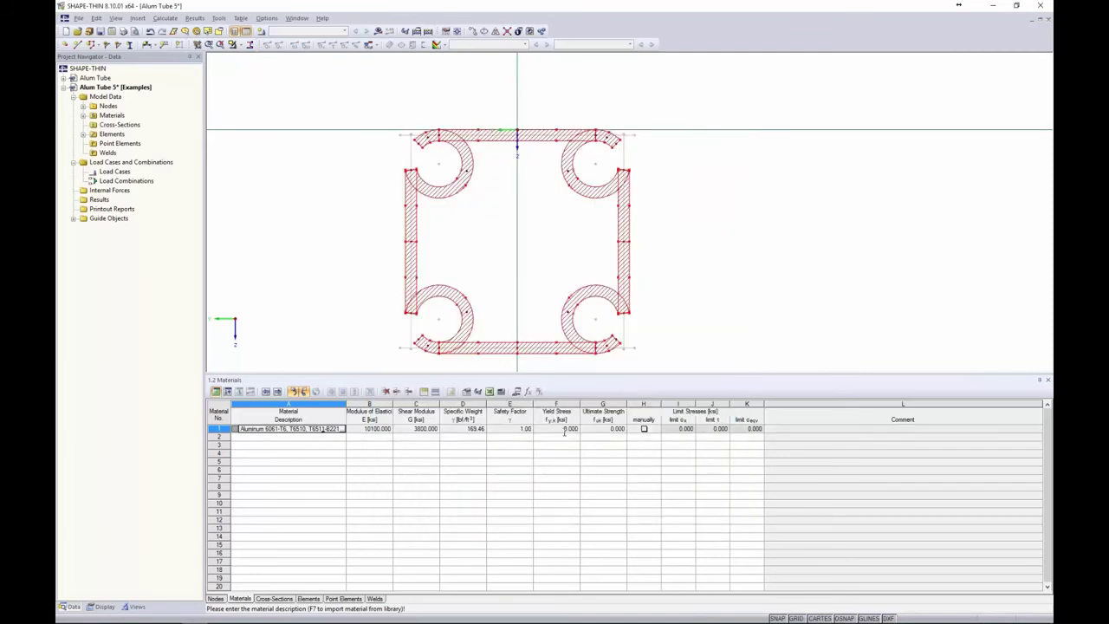
- Set the aluminum material's yield stress to 35 ksi and its ultimate strength to 38 ksi
click(561, 429)
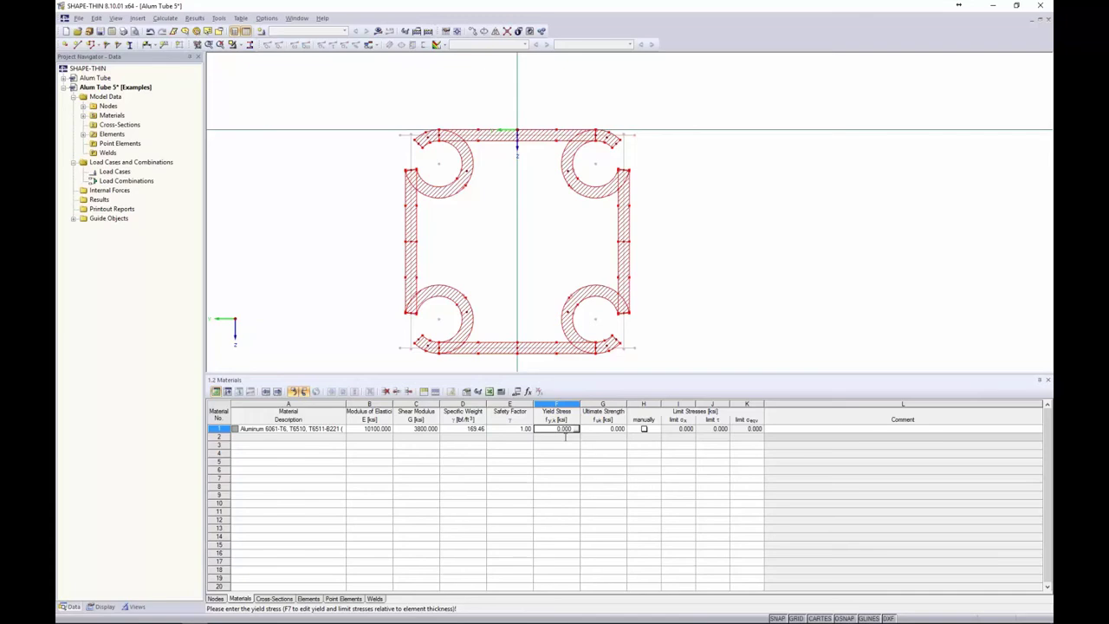
text(35)
key(Tab)
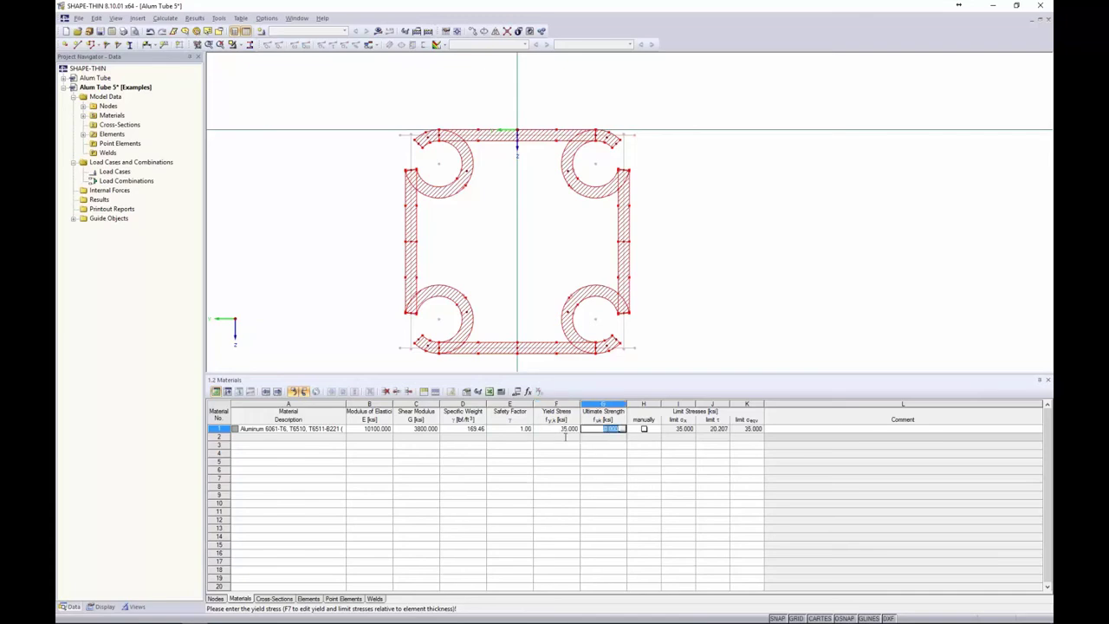
text(38)
key(Tab)
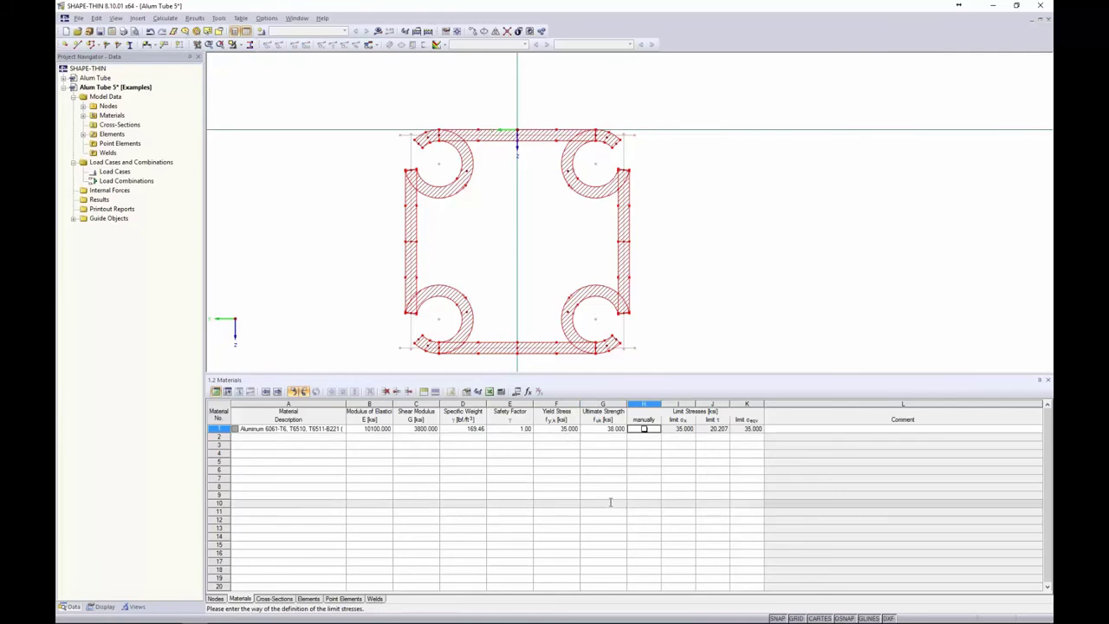
- Calculate the cross-section and display its statical moments Qy and Qz, warping coordinates and warping areas in turn
click(377, 32)
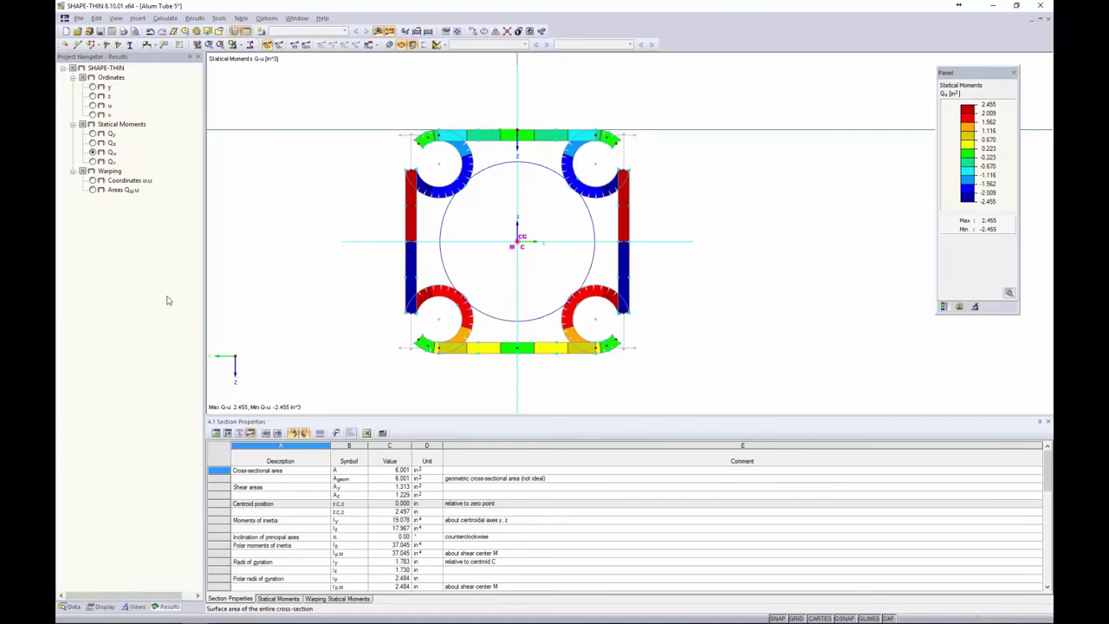
click(93, 134)
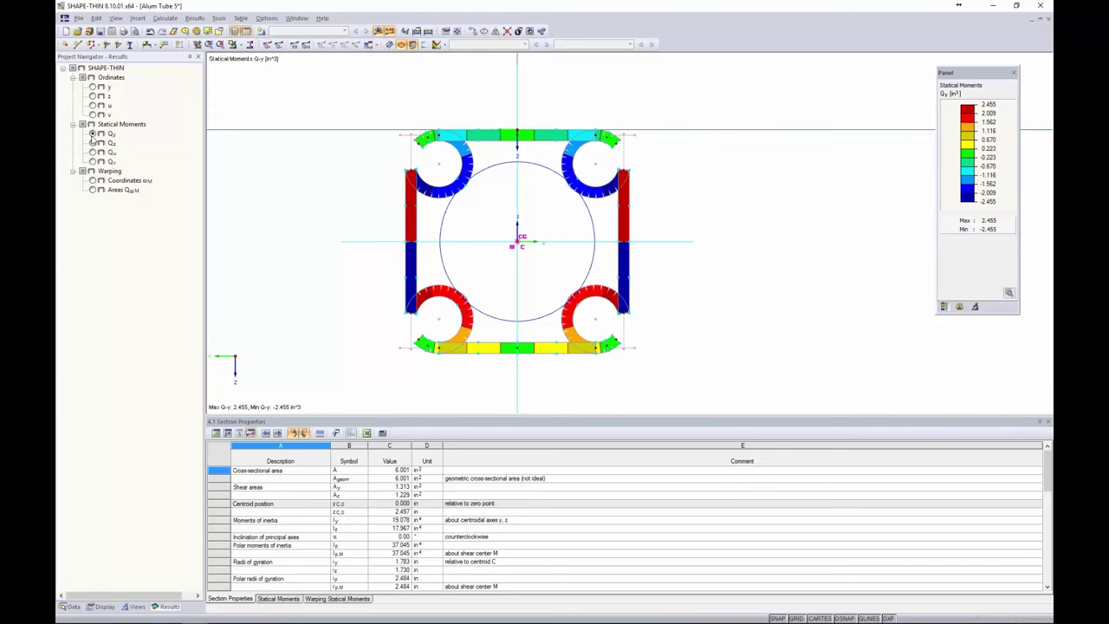
click(92, 143)
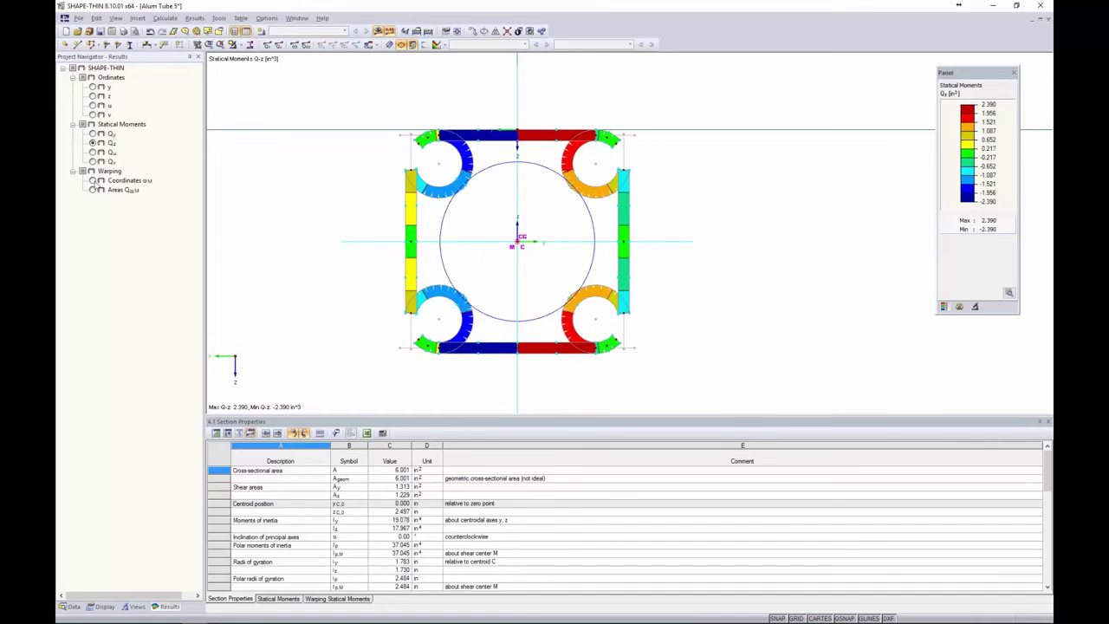
click(94, 181)
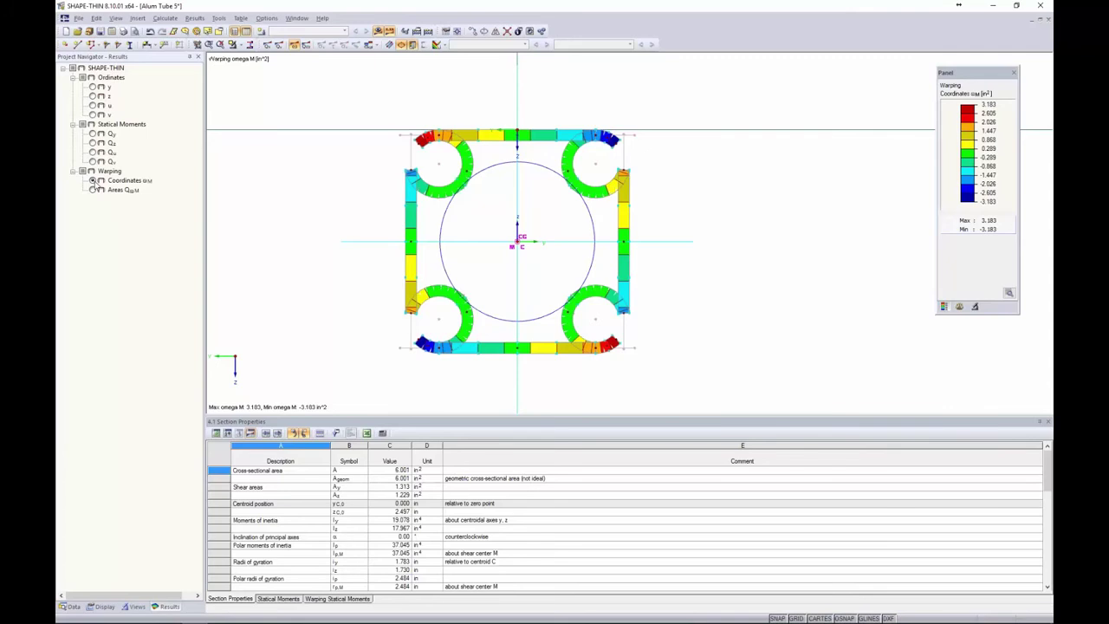
click(93, 190)
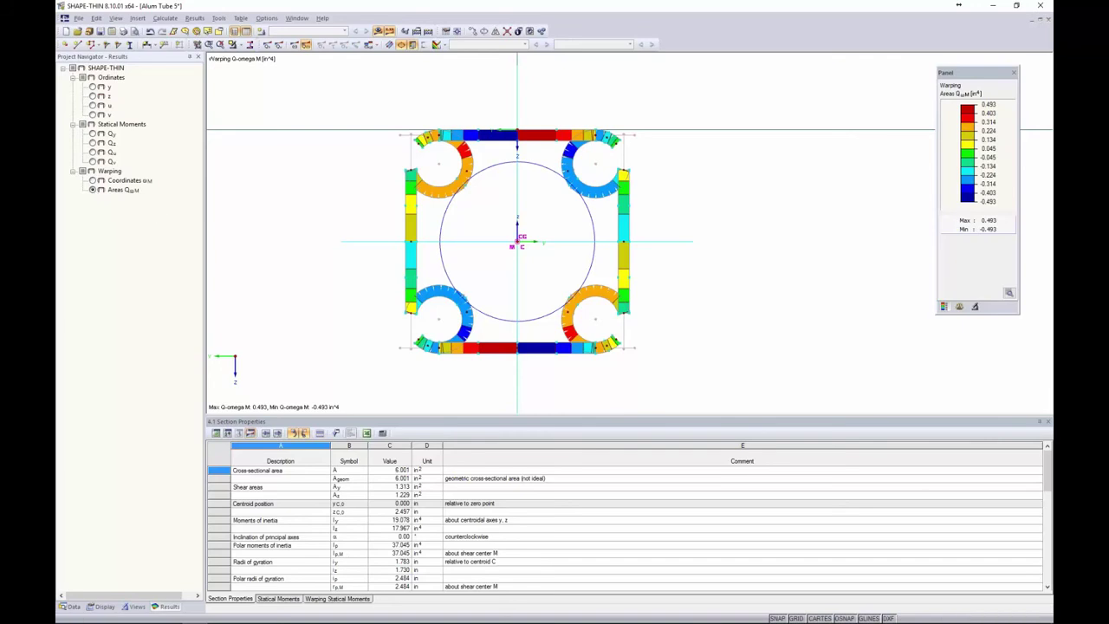
- Review the full section properties table, from cross-sectional area and moments of inertia down to plastic forces and buckling curves
drag(312, 417, 318, 224)
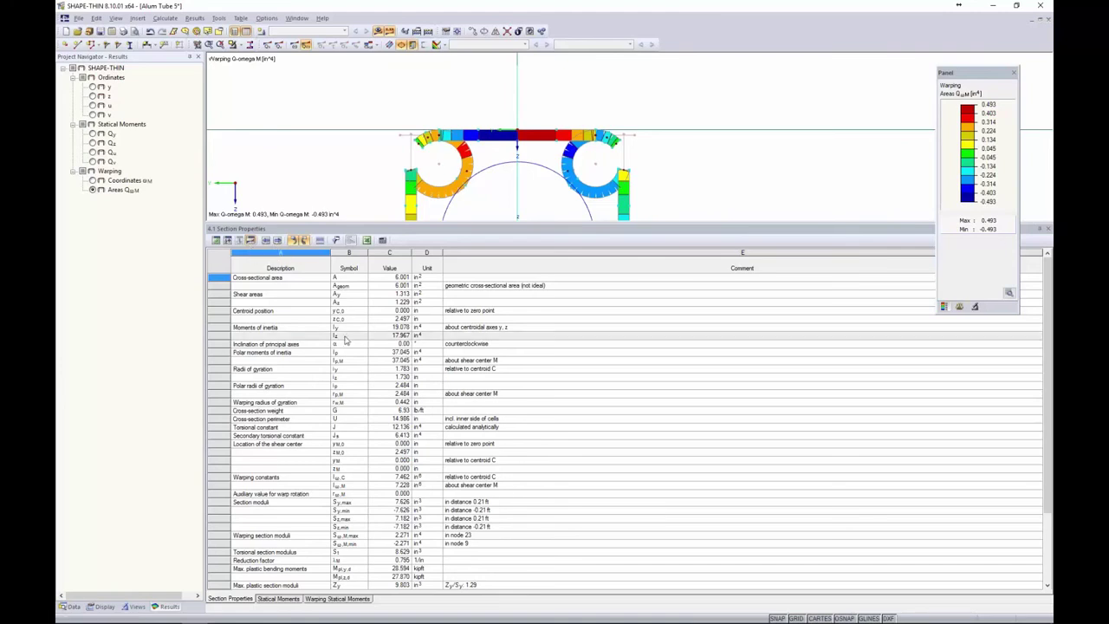
scroll(342, 338, down, 2)
scroll(342, 338, down, 1)
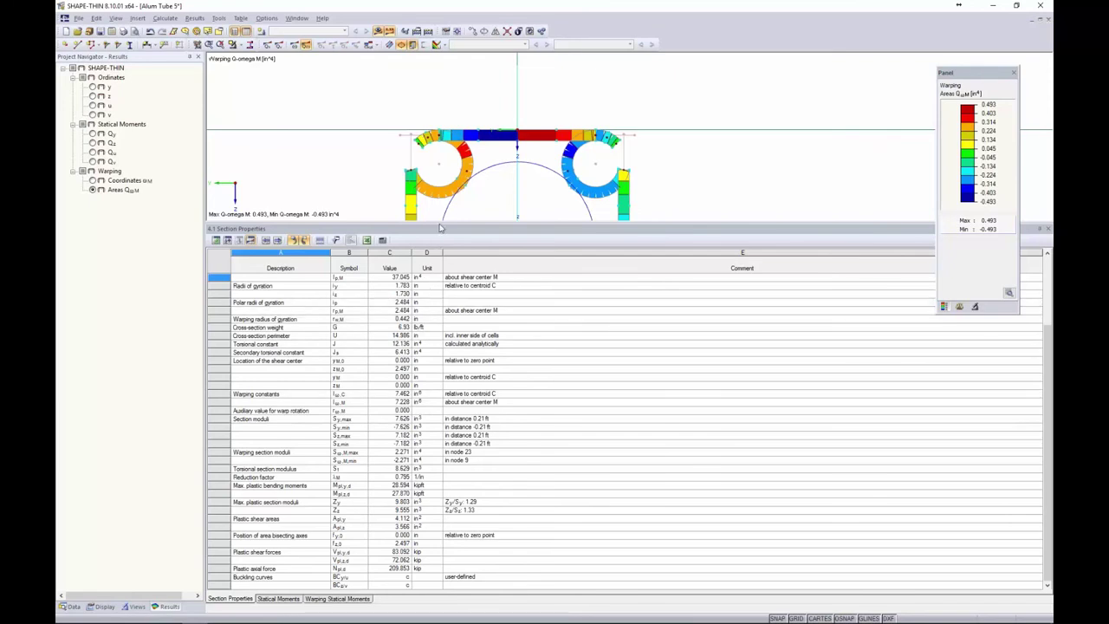
drag(439, 229, 398, 412)
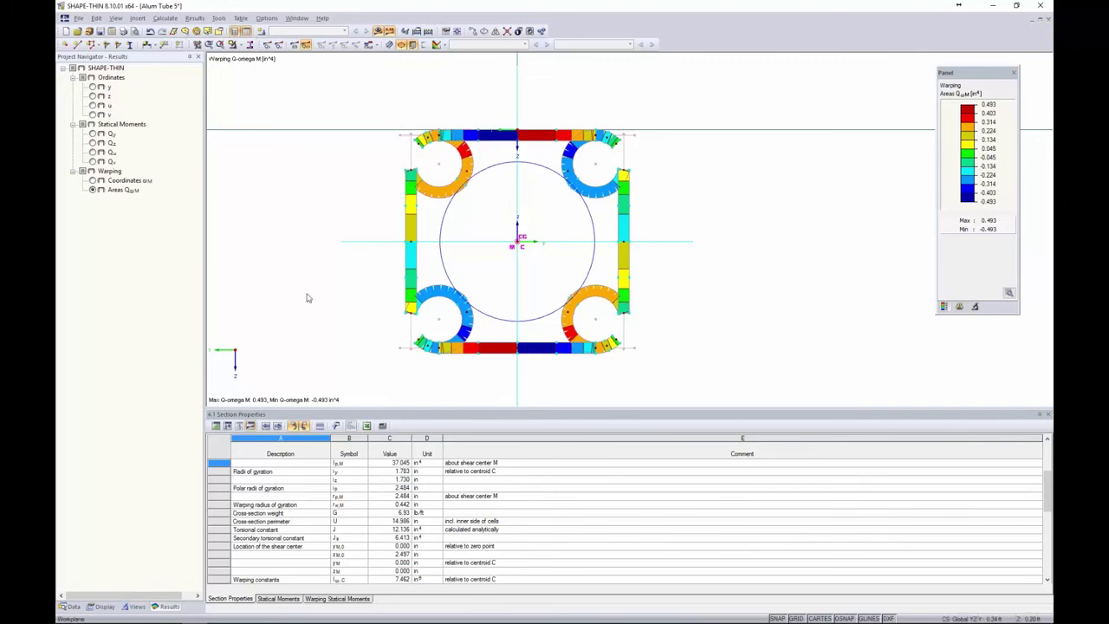
- Enable the additional calculation of c/t parts and effective cross-section properties in the Alum Tube 5 general data
click(70, 607)
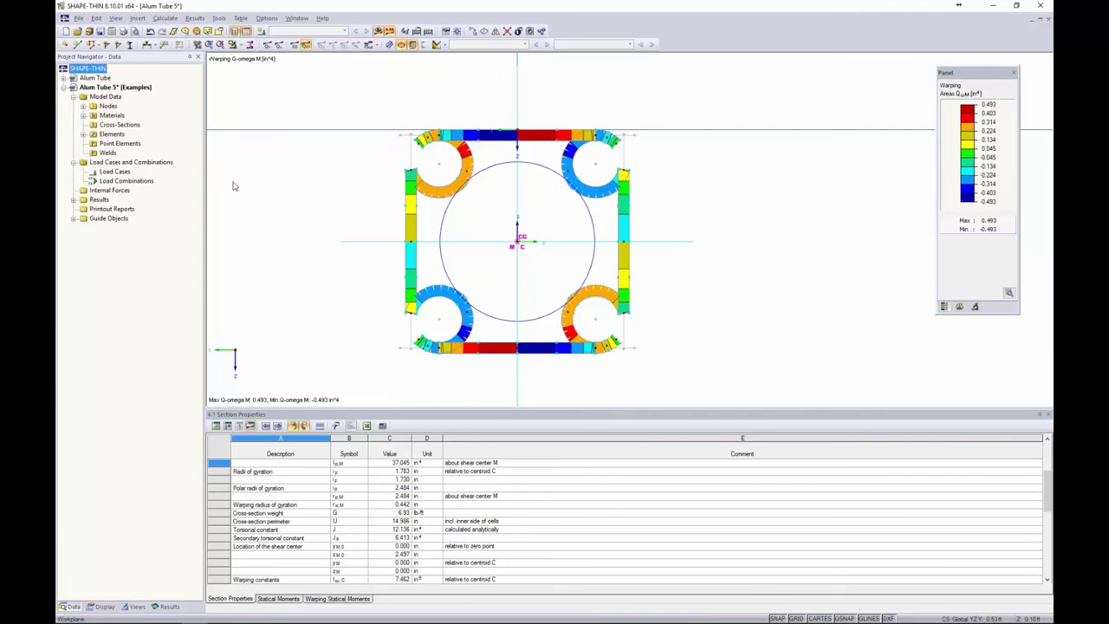
right_click(141, 89)
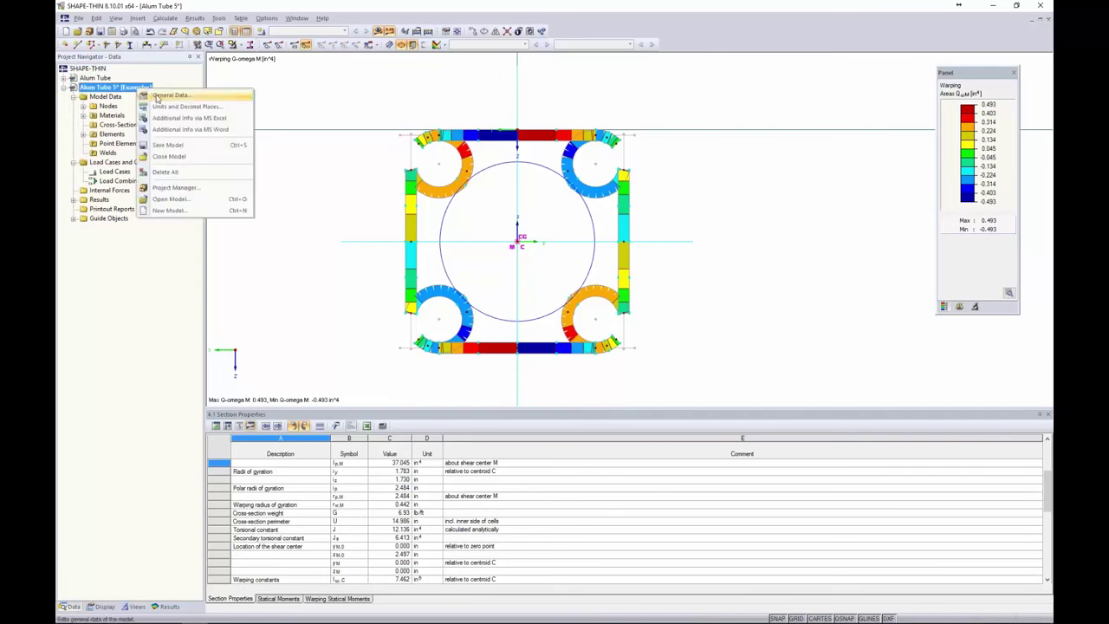
click(167, 94)
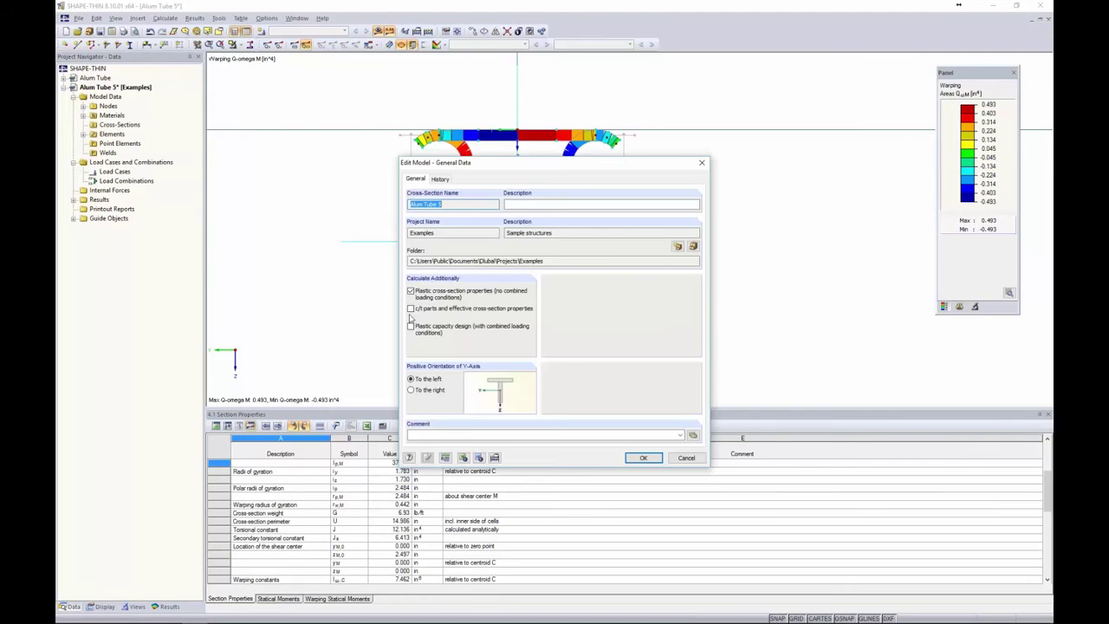
click(412, 310)
click(643, 458)
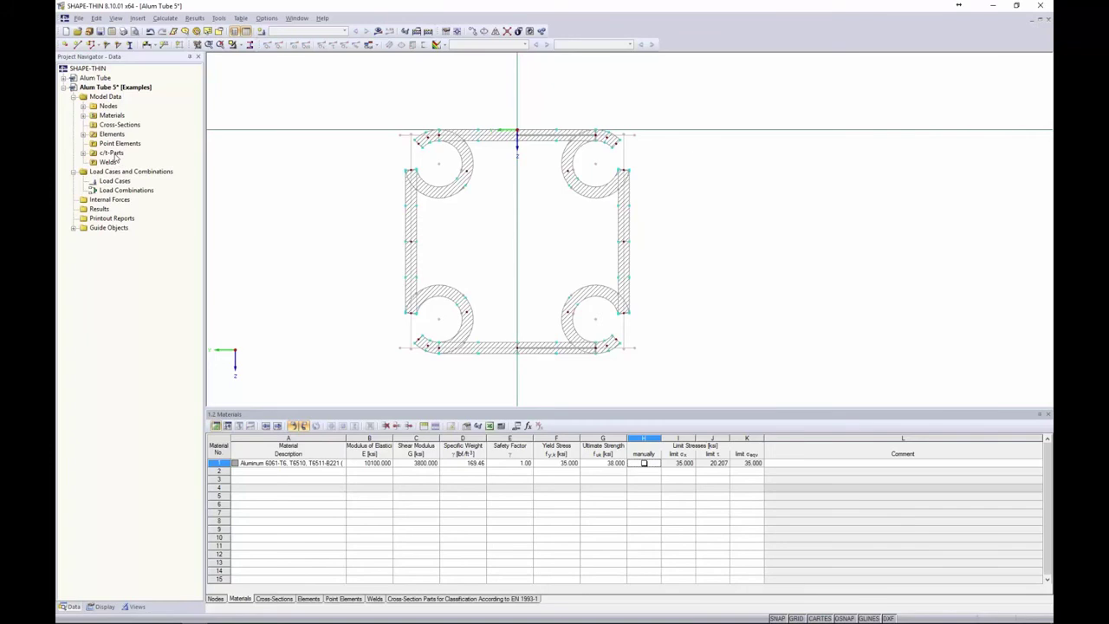
- Delete all automatically generated c/t-parts of Alum Tube 5
click(83, 153)
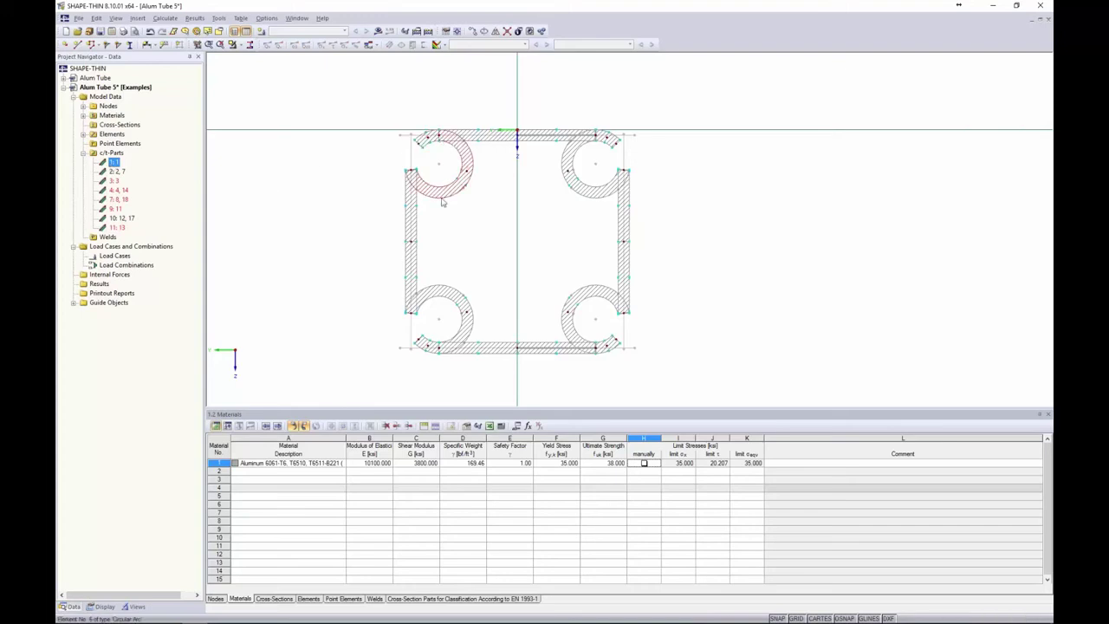
shift+click(122, 227)
key(Delete)
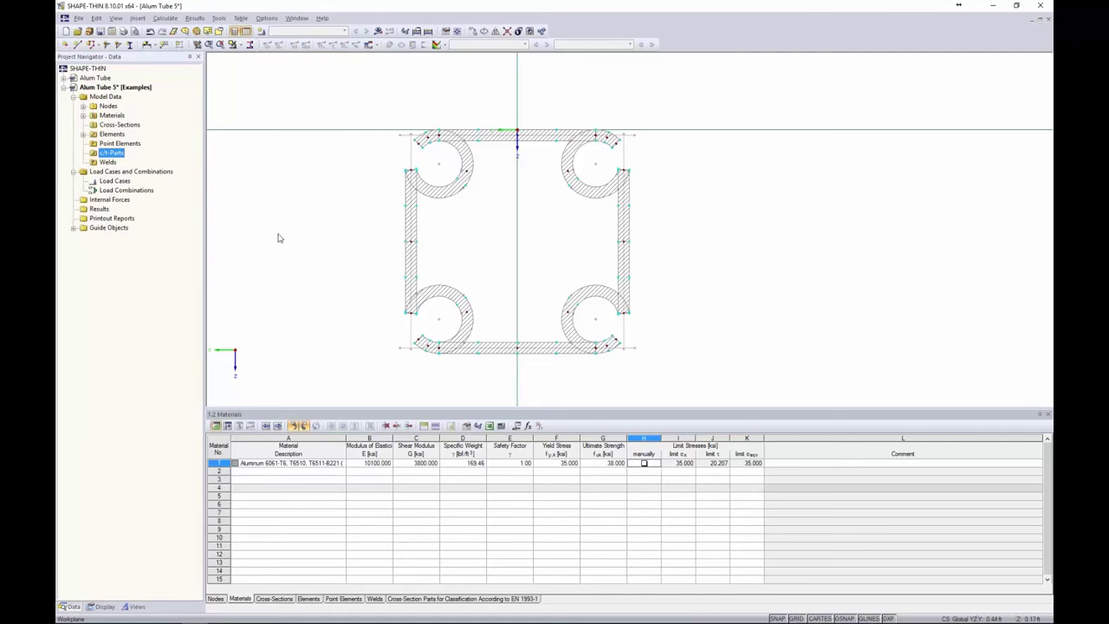
- Bring up the c/t-parts table and show the object numbering in the graphic with node numbers hidden
click(403, 601)
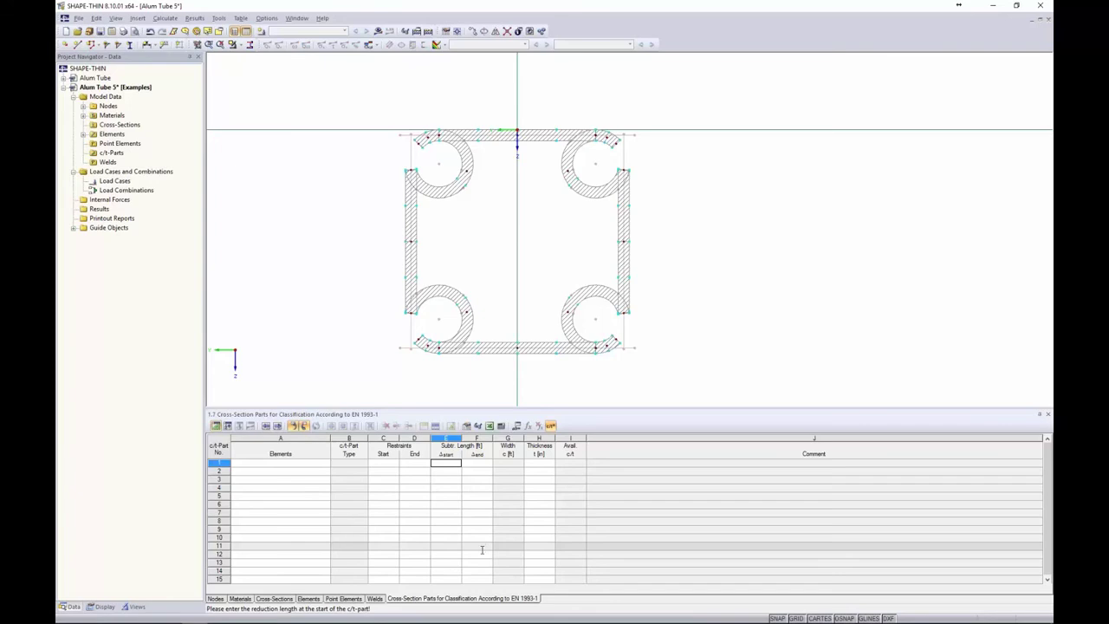
click(299, 464)
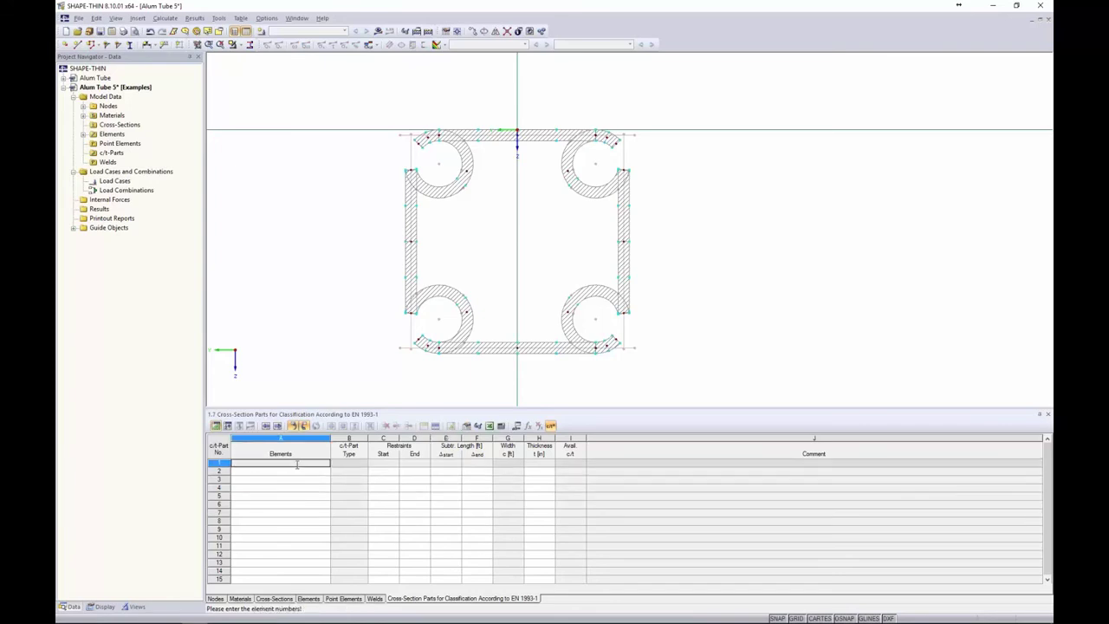
right_click(313, 271)
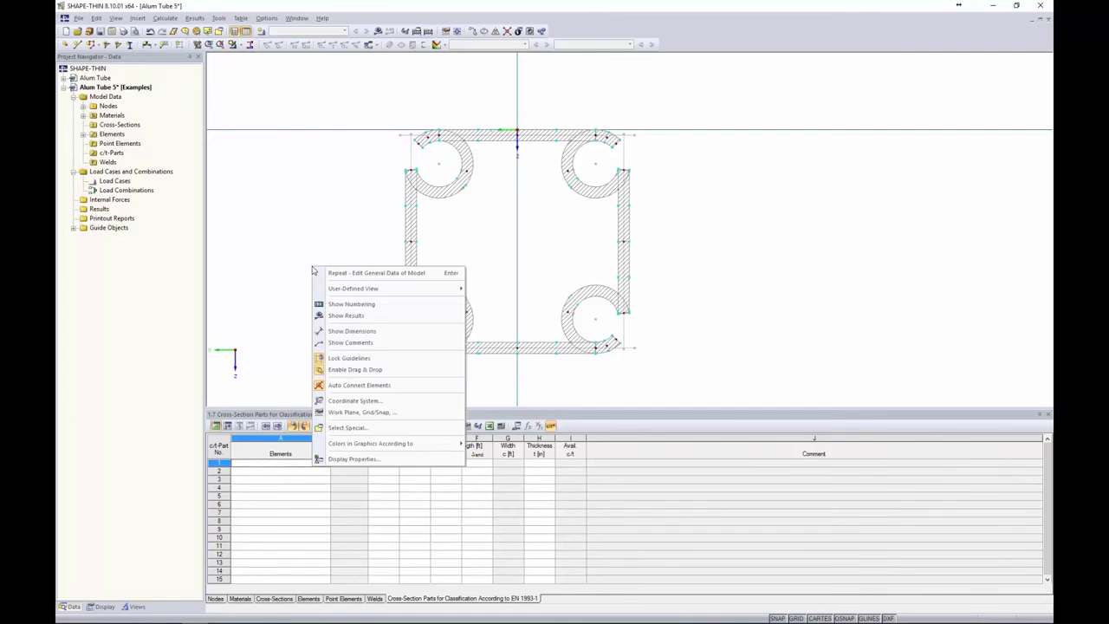
click(339, 305)
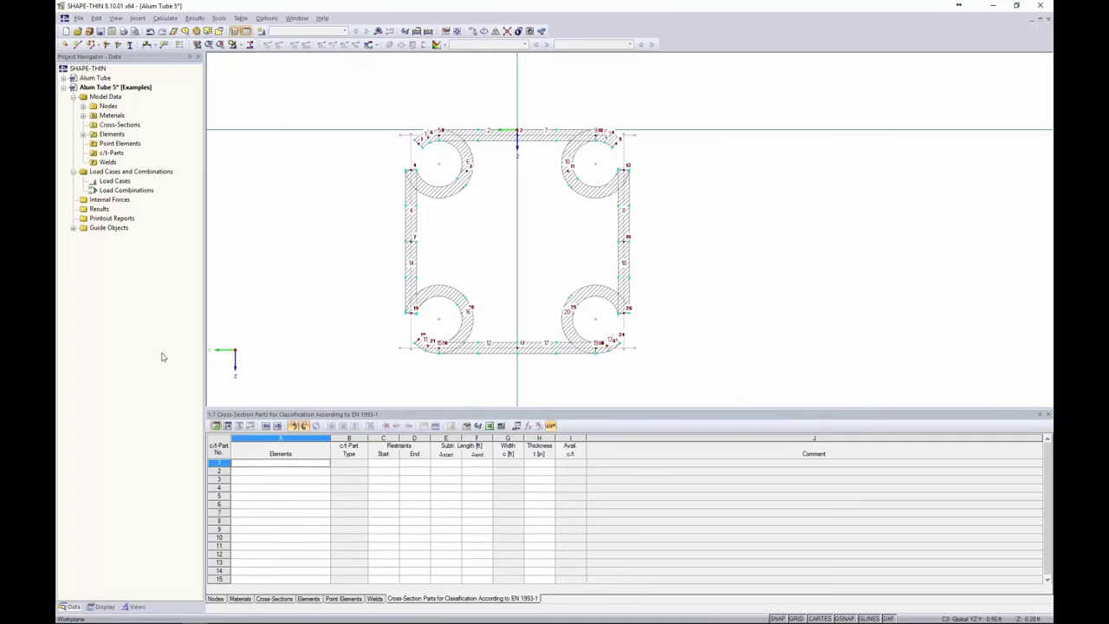
click(102, 606)
scroll(134, 398, down, 1)
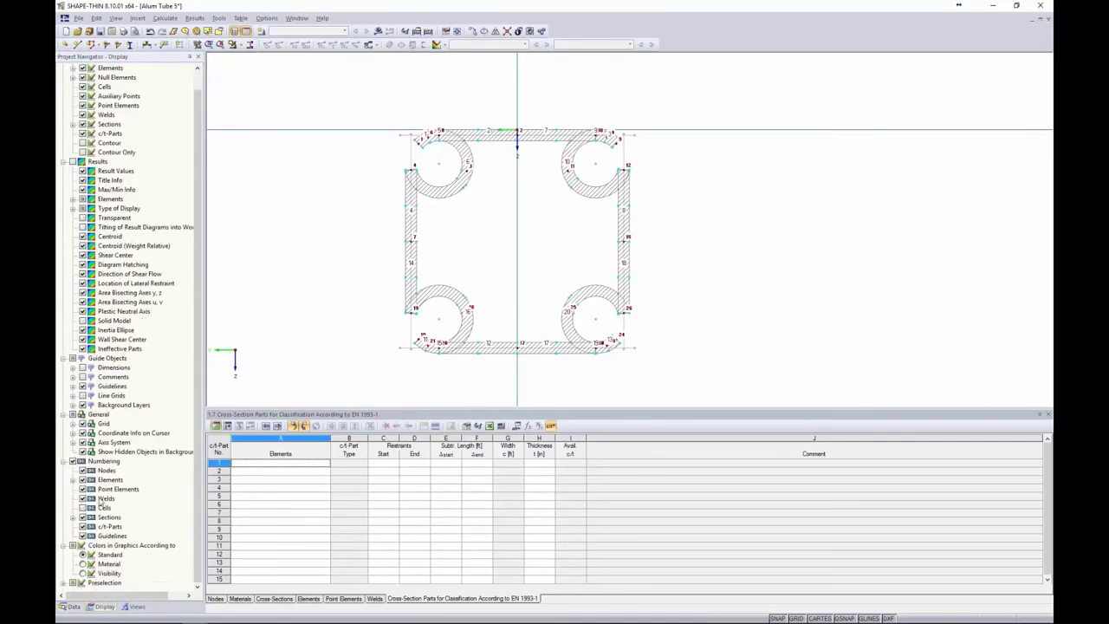
click(82, 471)
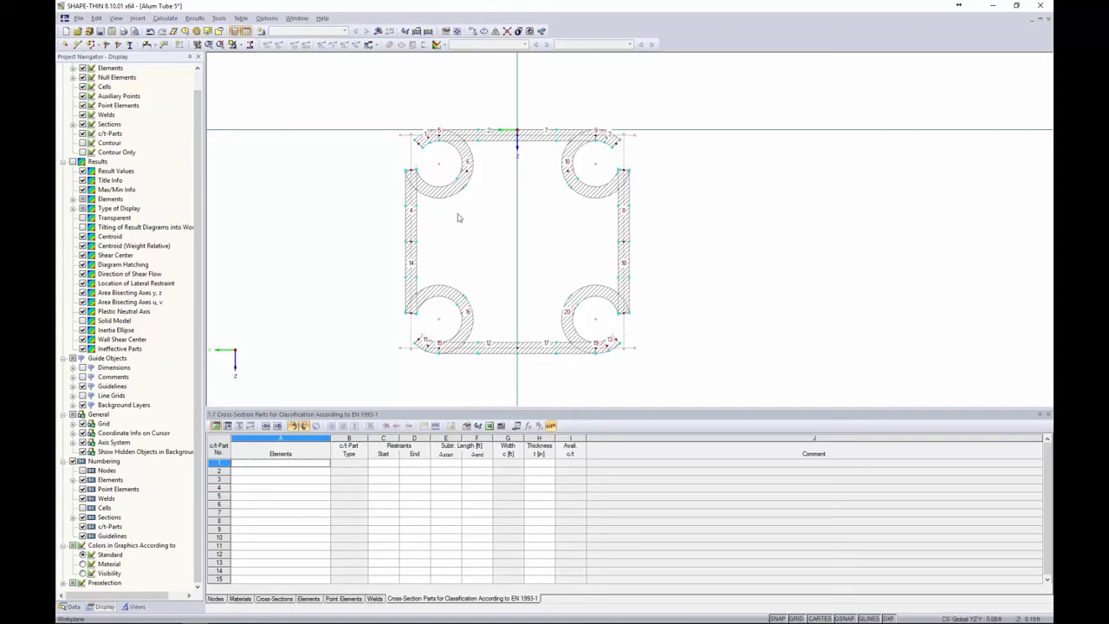
- Define c/t-part 1 from elements 4,14 with restraints at both its start and end
click(277, 464)
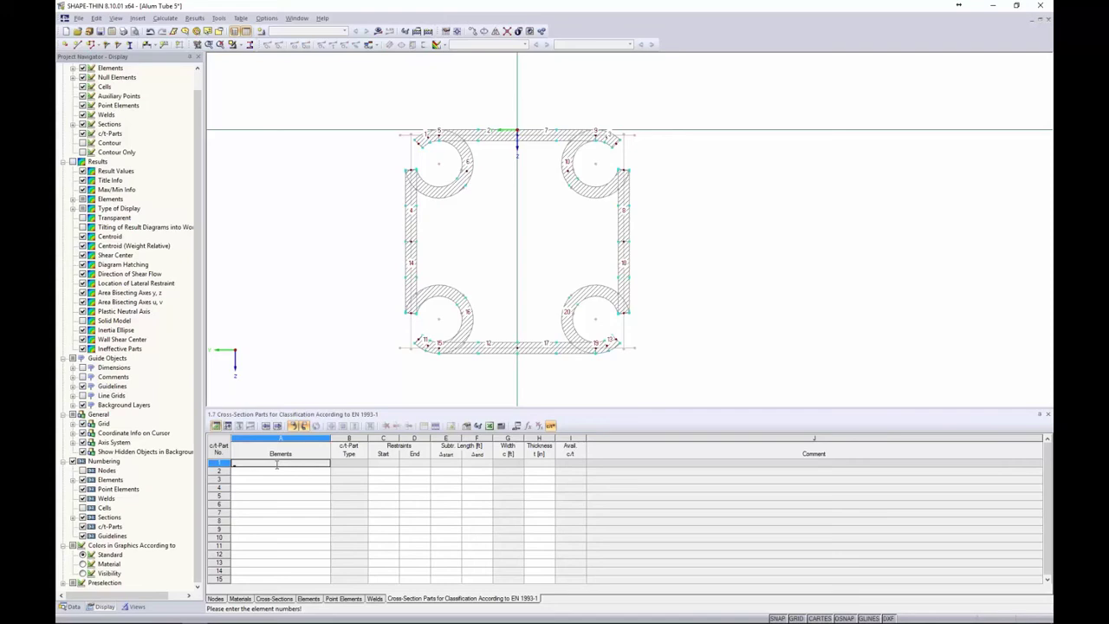
text(4,14)
key(Return)
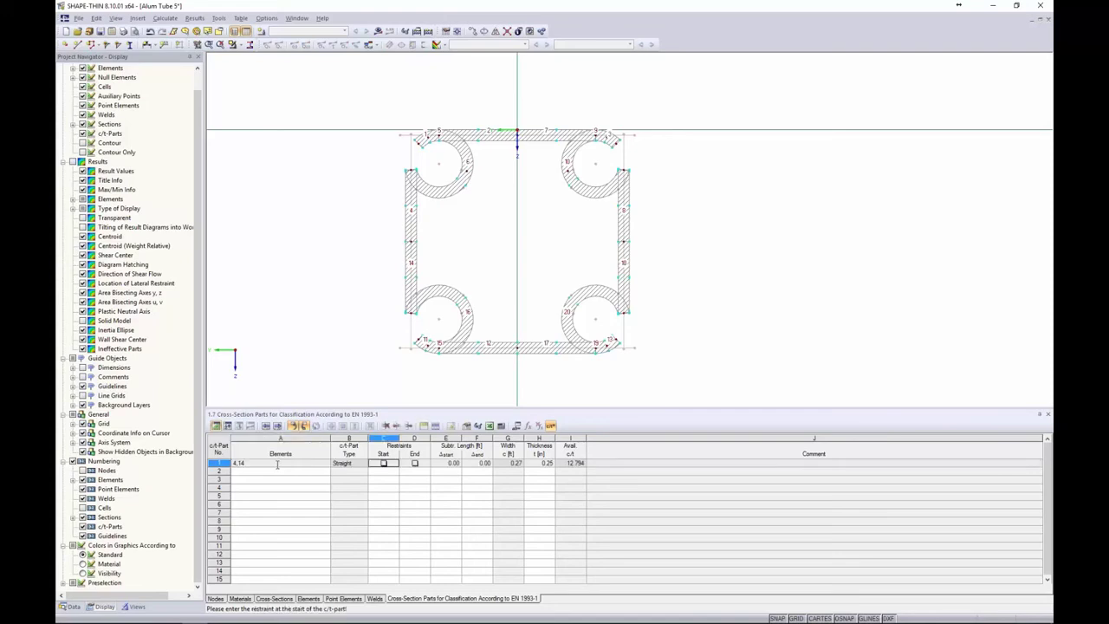
click(383, 463)
click(415, 464)
click(415, 464)
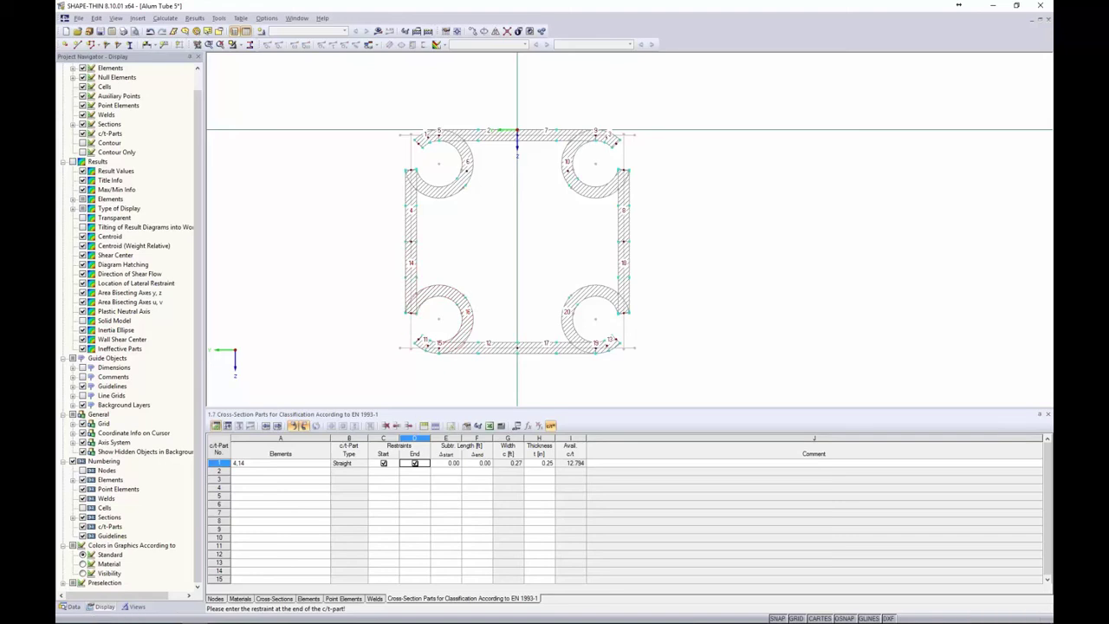
- Define c/t-part 2 from elements 12,17, restrained at both start and end
click(293, 472)
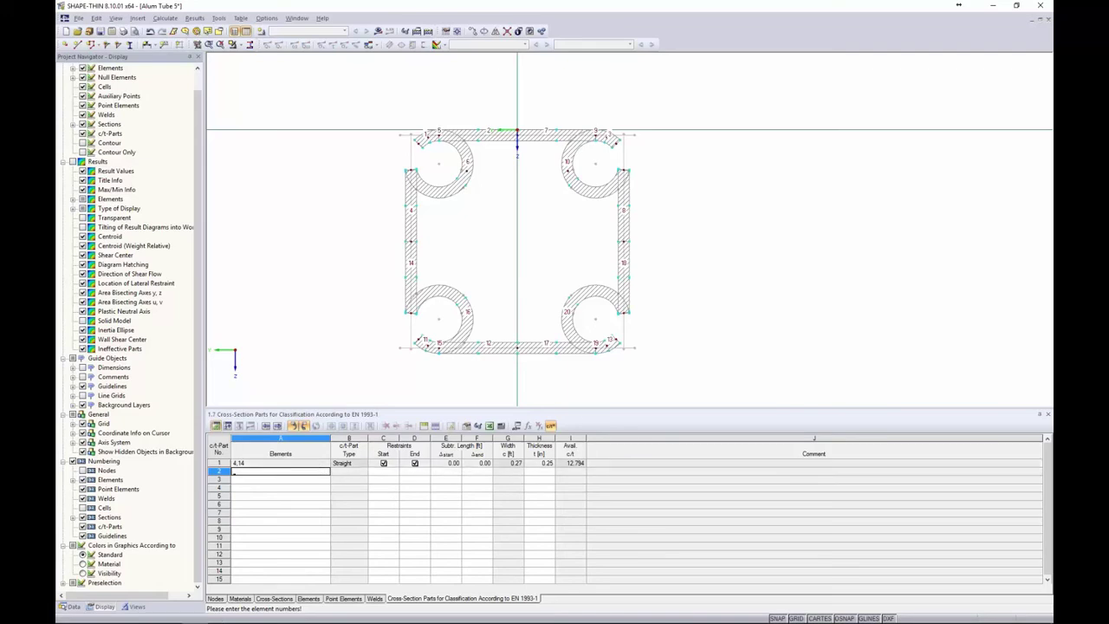
text(12,17)
key(Tab)
key(Tab)
key(Tab)
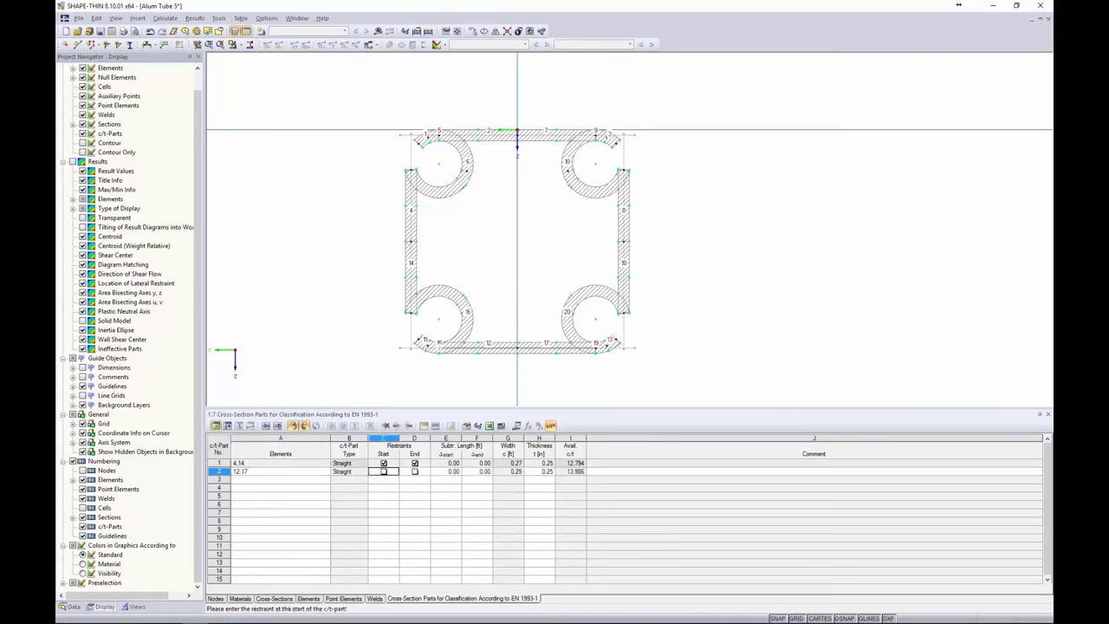
- Define c/t-part 3 from elements 8,18, restrained at both start and end
click(291, 477)
text(8,1)
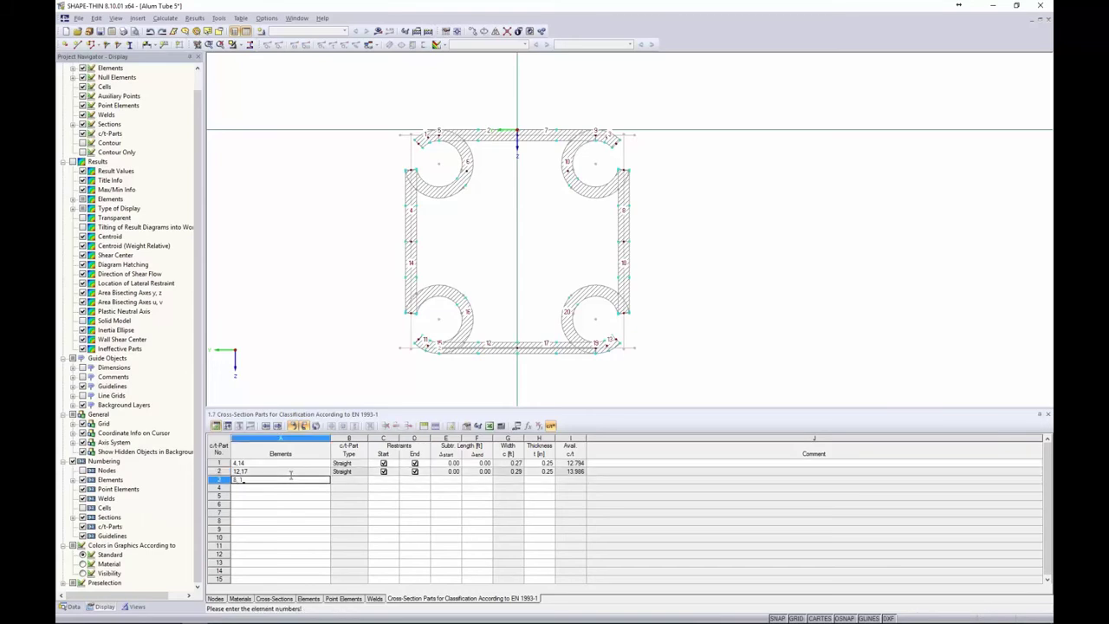
text(8)
key(Tab)
key(Tab)
key(Tab)
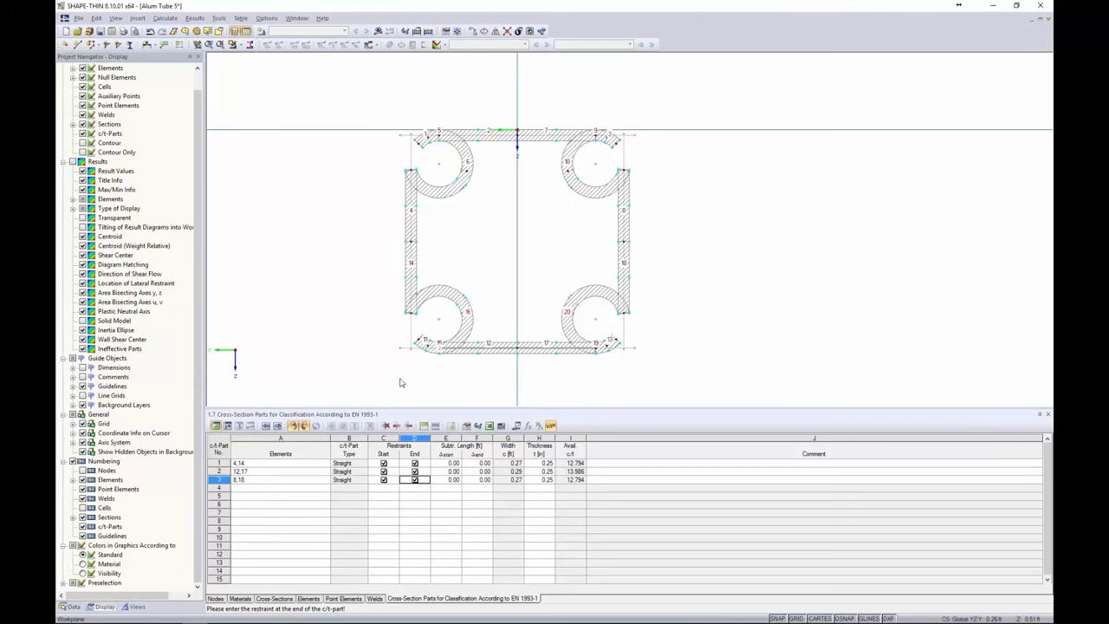
- Define c/t-part 4 from elements 2,7, restrained at both start and end
click(239, 489)
text(2,)
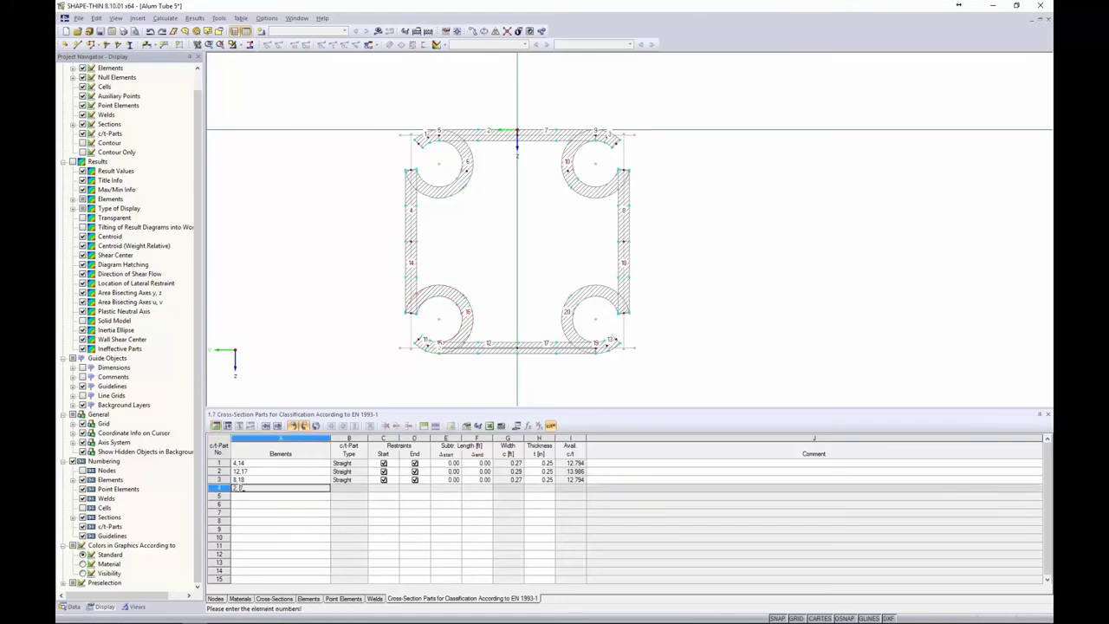
text(7)
key(Tab)
key(Tab)
key(Tab)
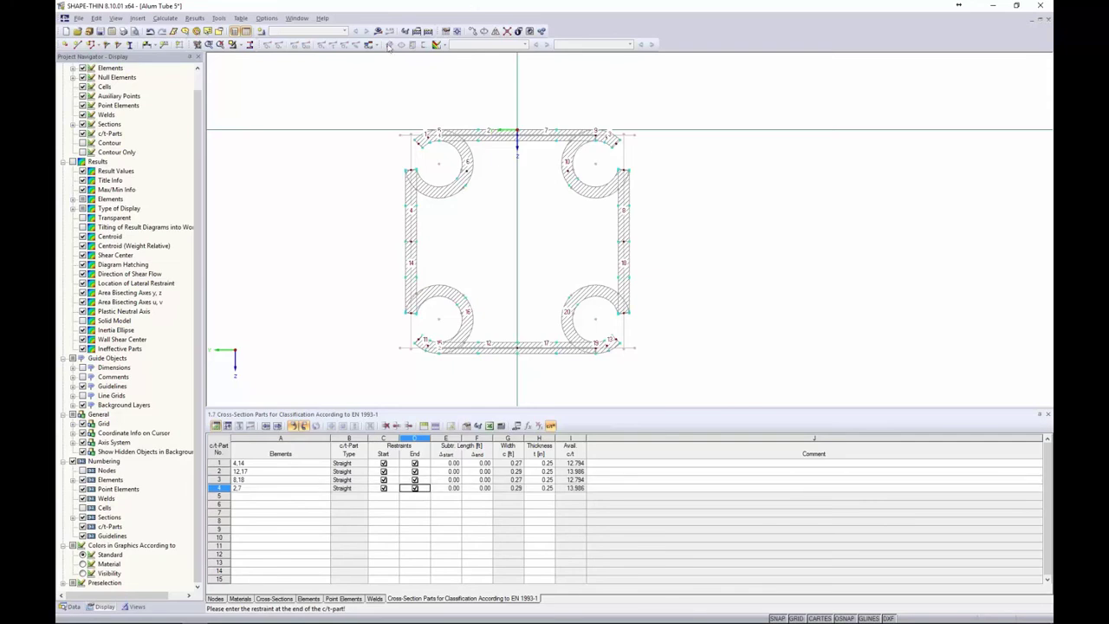
- Try to calculate the results of Alum Tube 5 with the manually defined c/t-parts
click(379, 32)
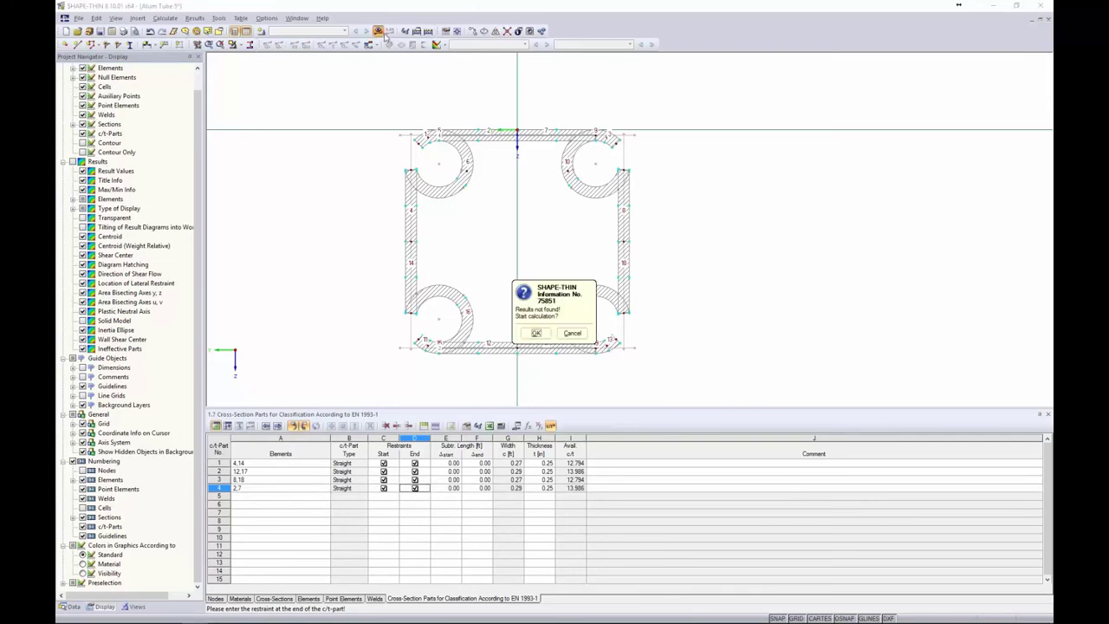
click(542, 336)
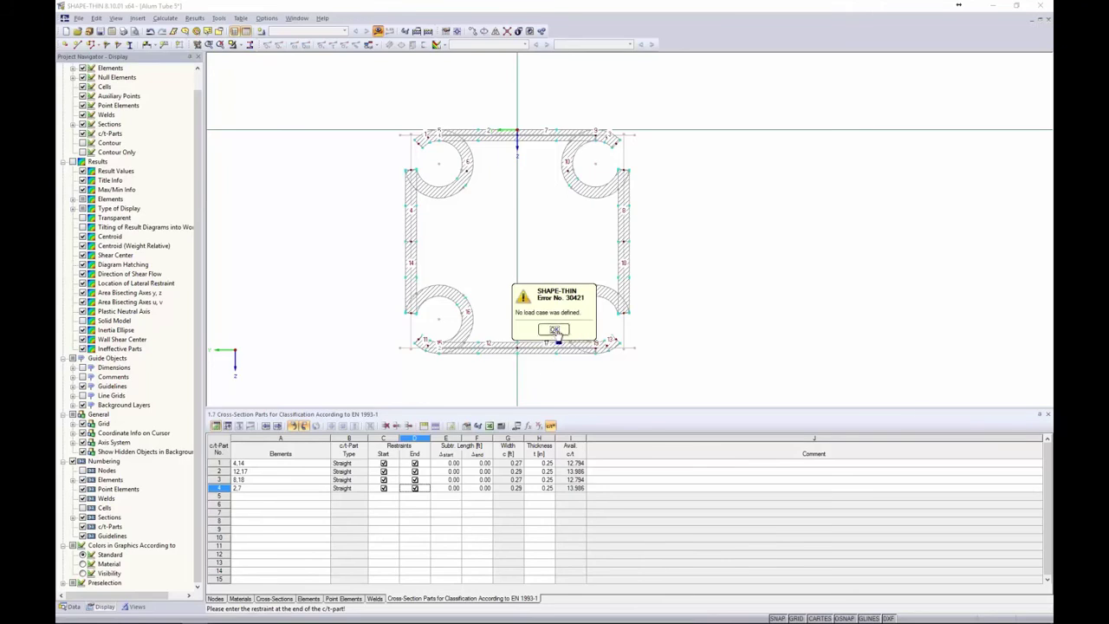
click(556, 334)
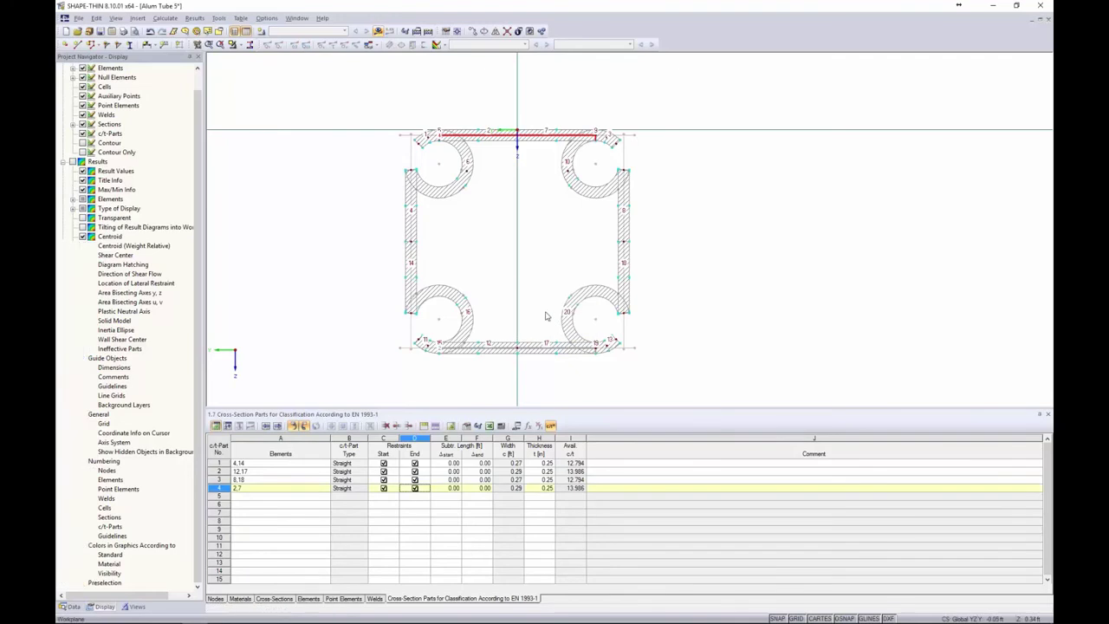
click(548, 292)
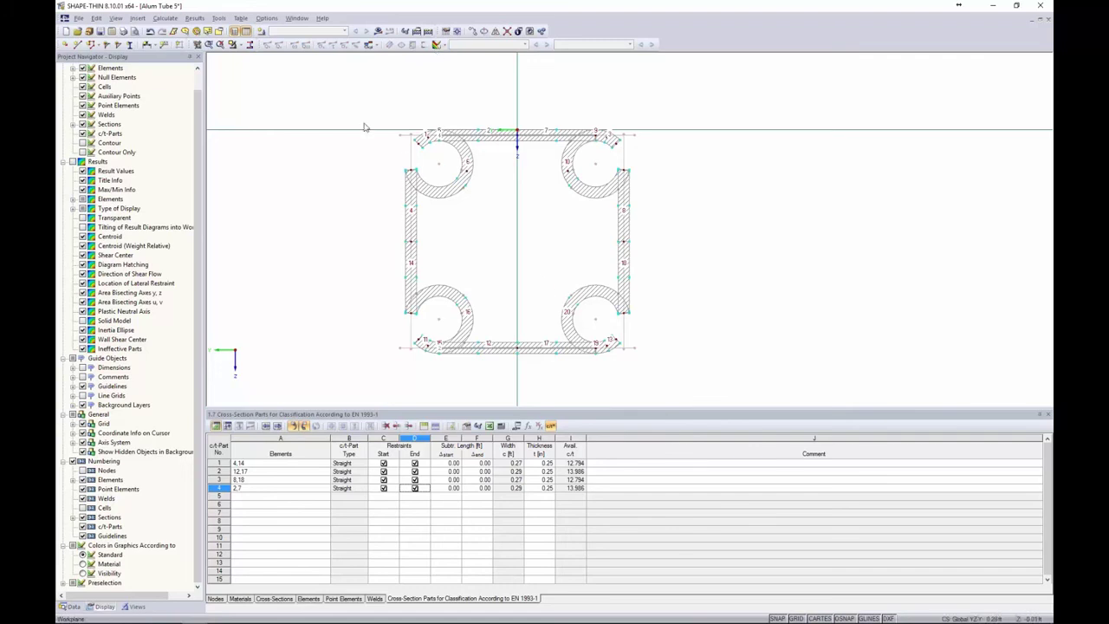
- Create load case LC1 with the Dead action category and enter a 1 kip axial force for member 1 in its internal forces
click(260, 32)
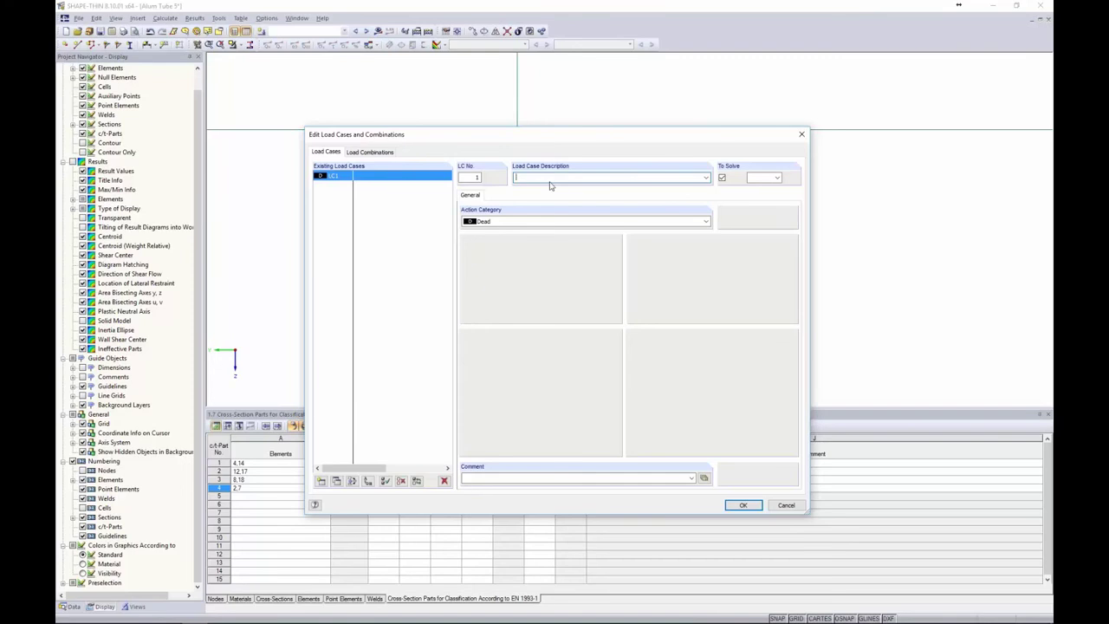
click(742, 506)
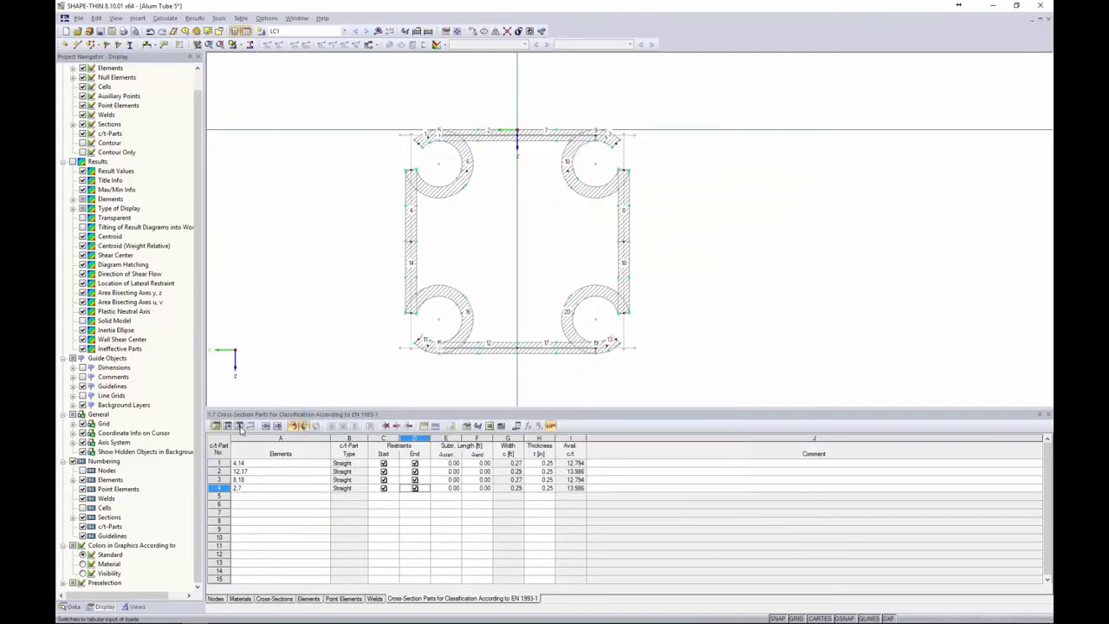
click(239, 426)
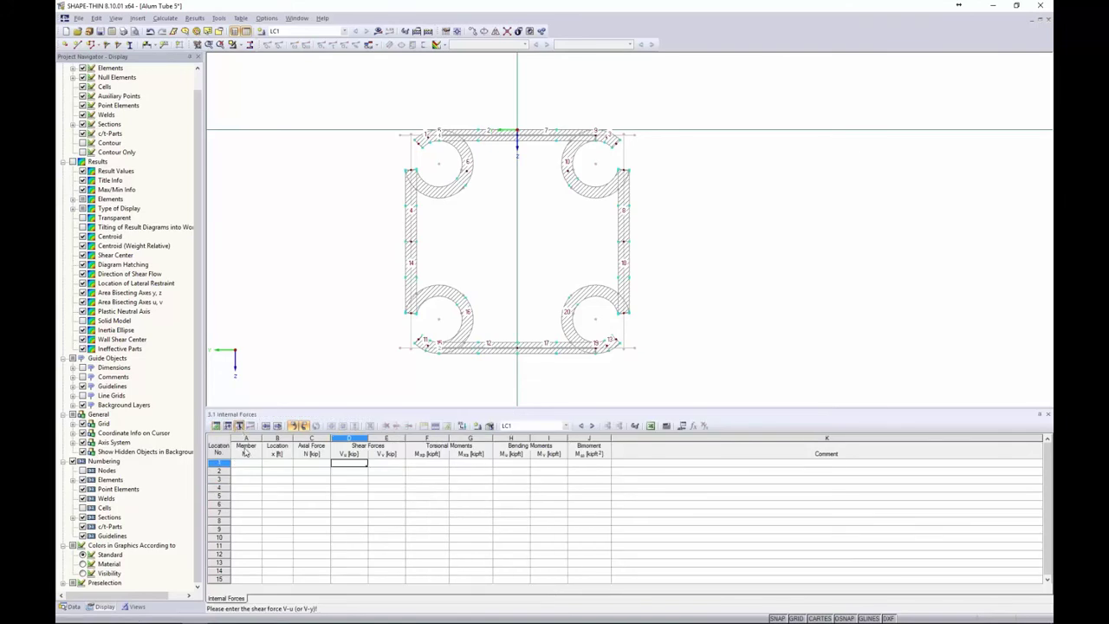
click(246, 463)
text(1)
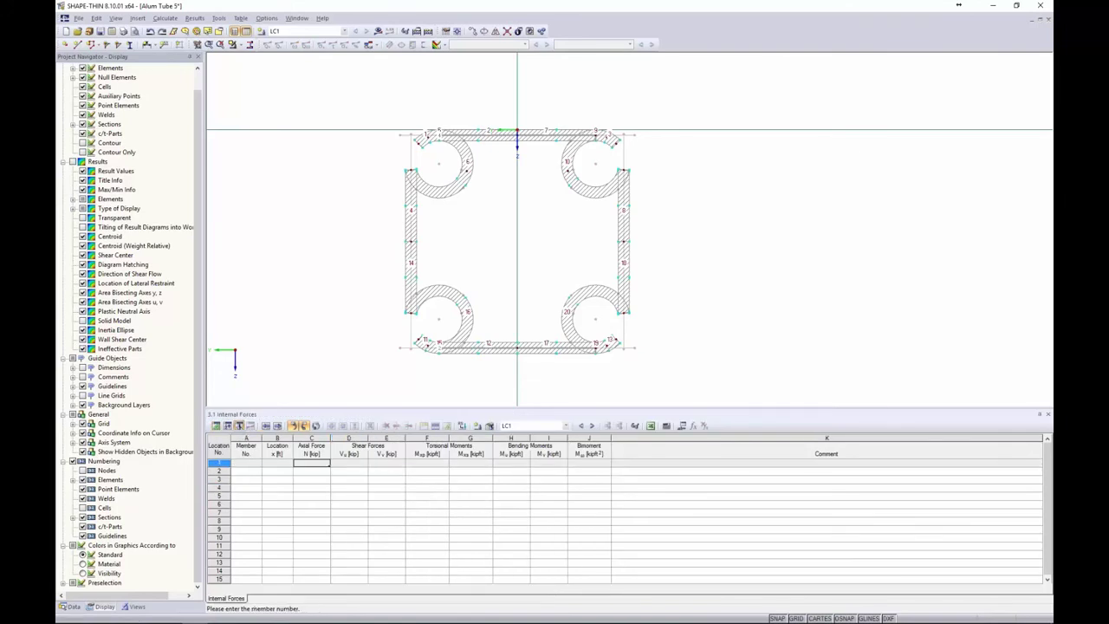
key(Tab)
key(Tab)
text(1)
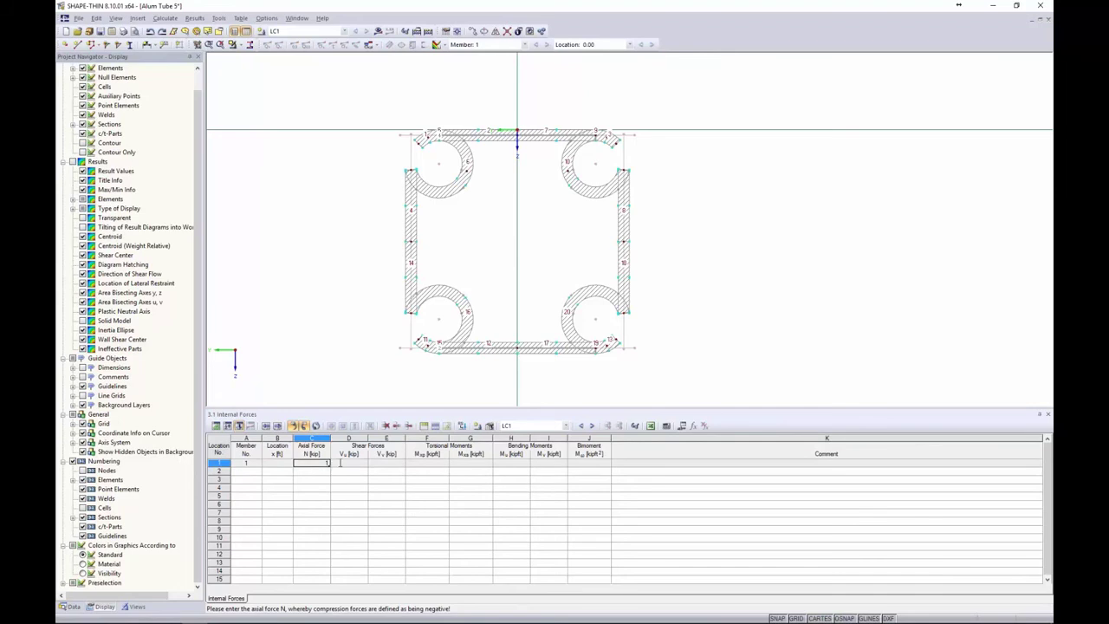
key(Tab)
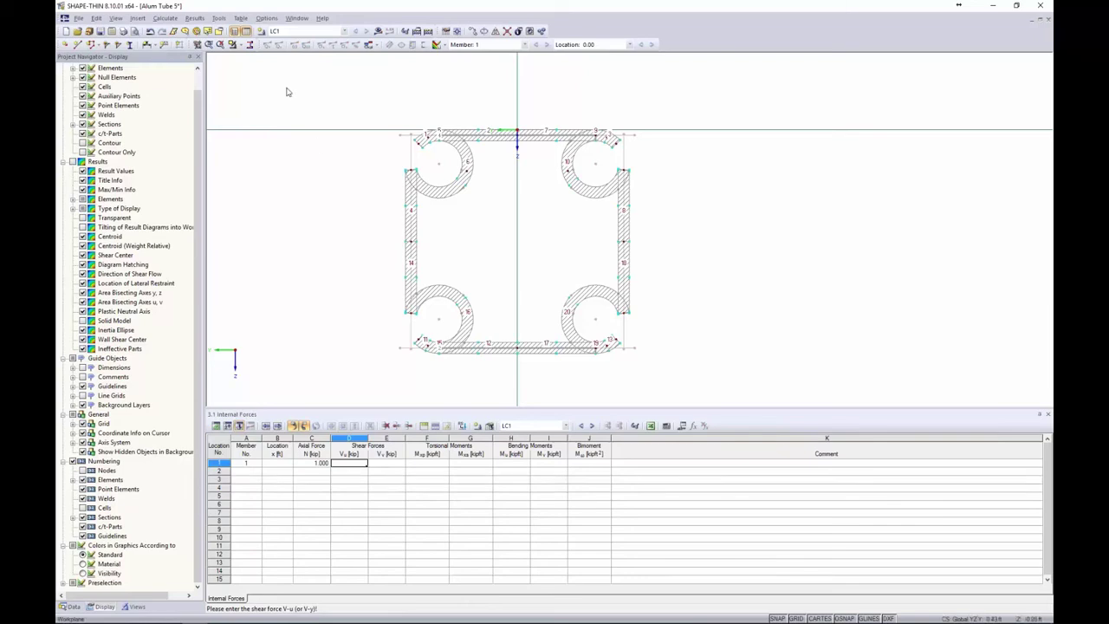
- Switch to the Alum Tube model and display its σx and τ stresses, returning to σx
click(299, 19)
click(321, 139)
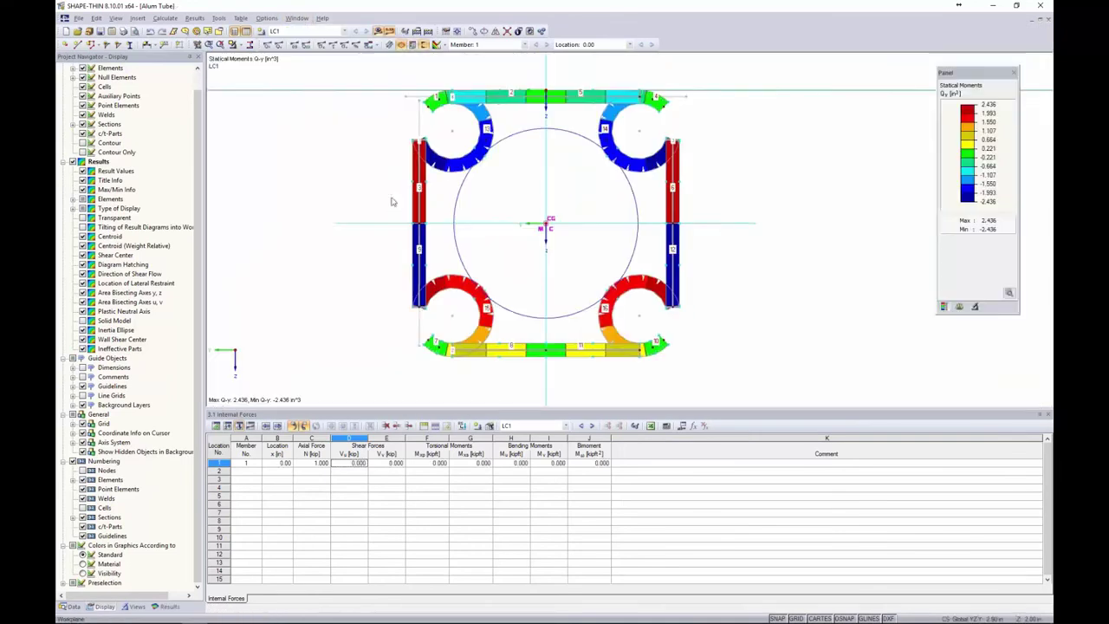
click(168, 607)
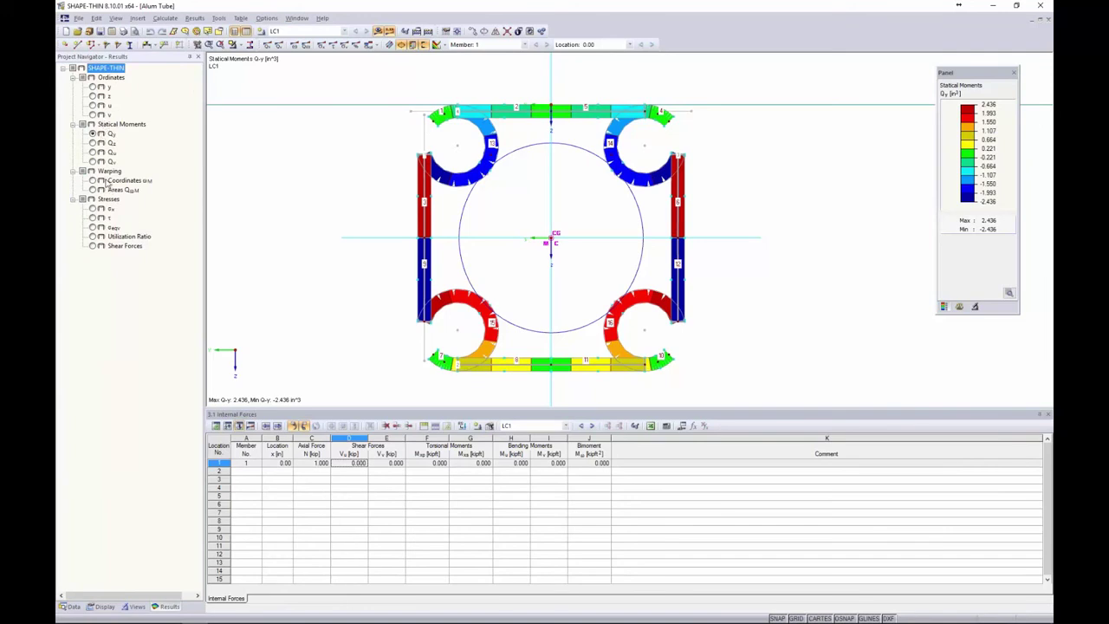
click(93, 208)
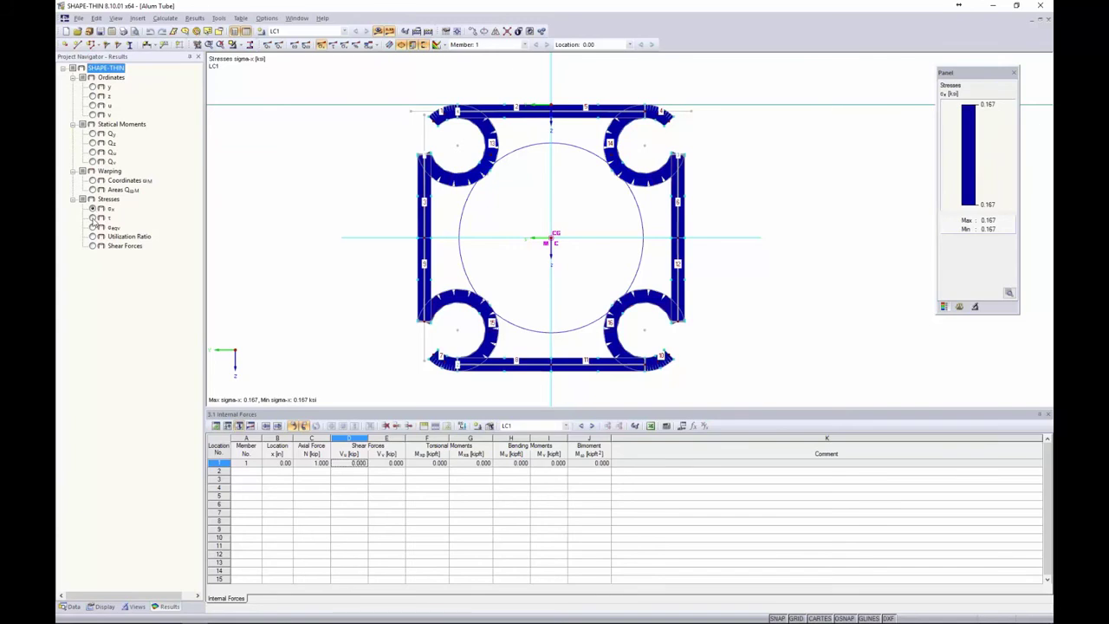
click(93, 219)
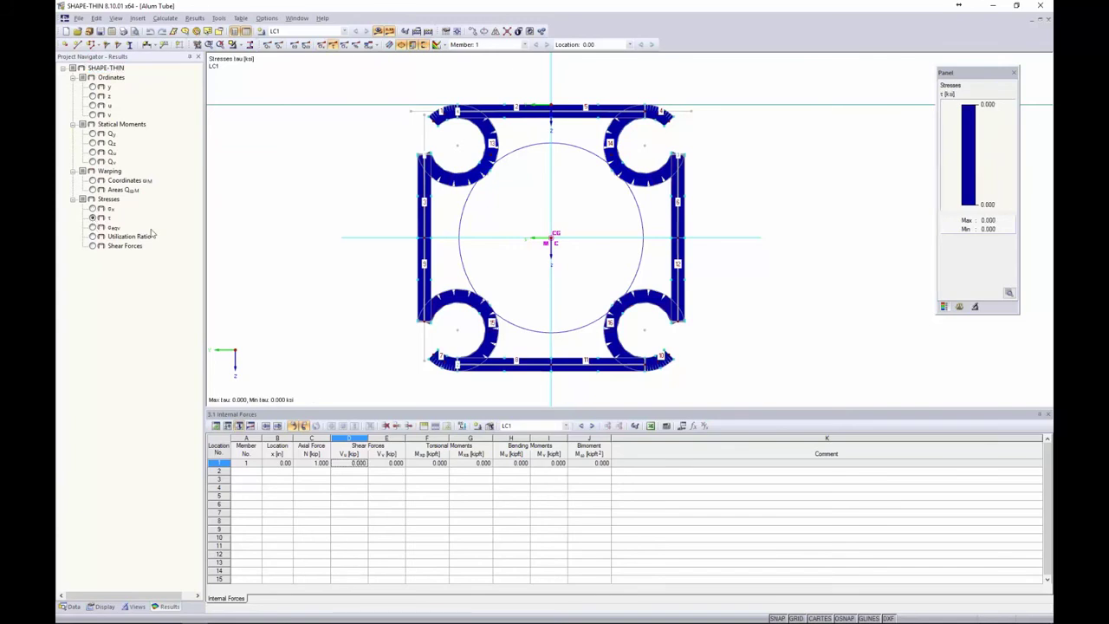
click(93, 208)
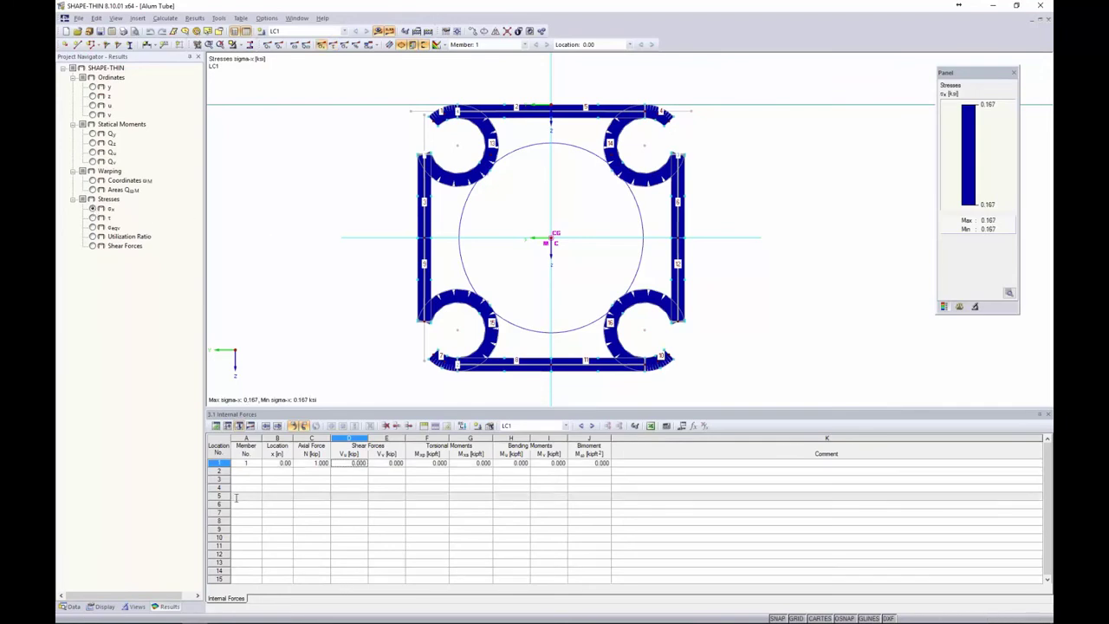
- Review the section properties results of Alum Tube, enlarging the table temporarily to read more rows
click(251, 425)
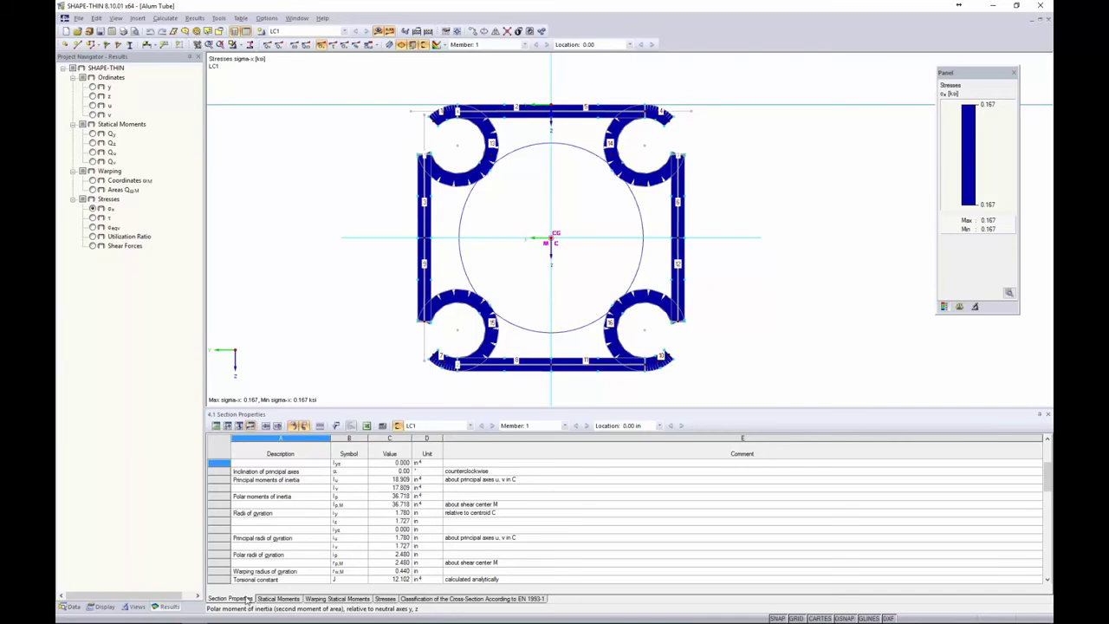
drag(308, 406, 327, 277)
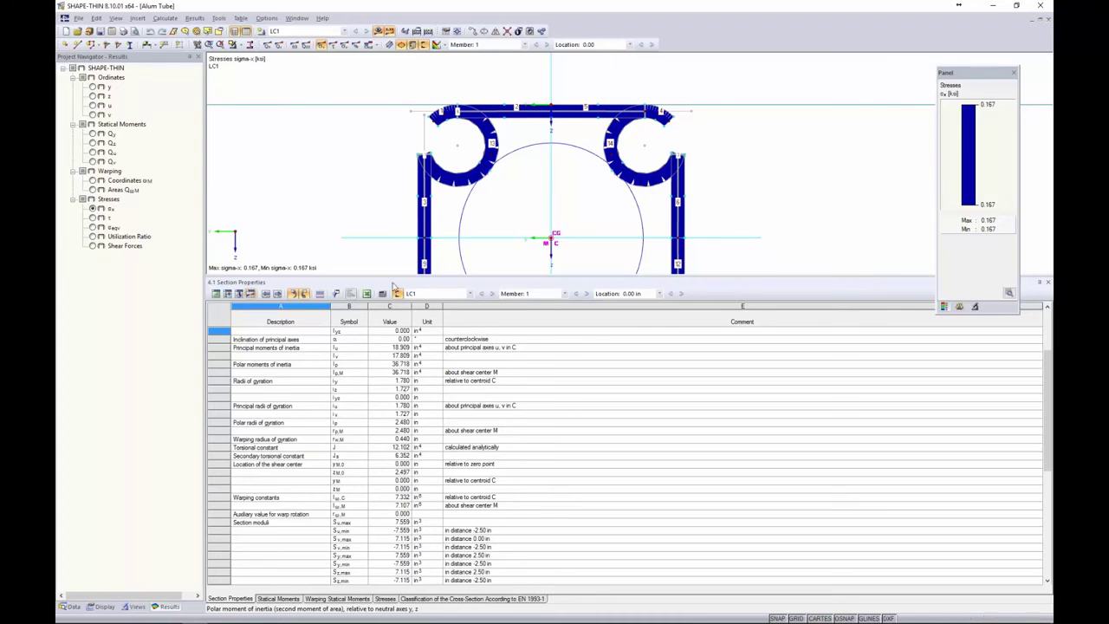
drag(394, 279, 395, 414)
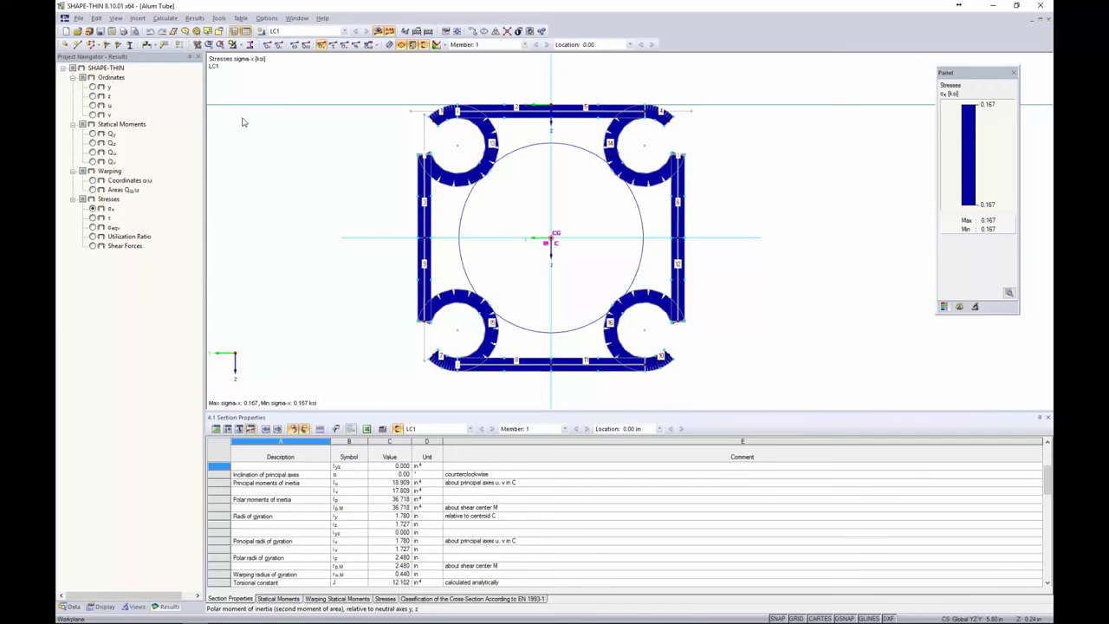
- Switch to RFEM, create a 3D model named Alum 10 with automatic ASCE 7-10 load combinations, and maximize its model window
key(alt+Tab)
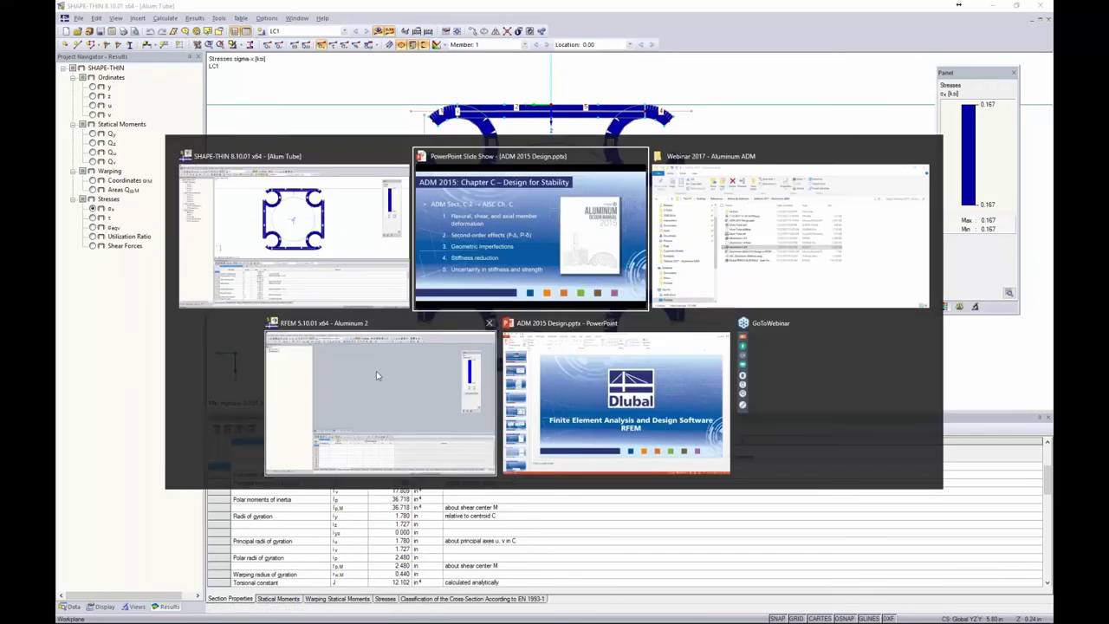
click(376, 371)
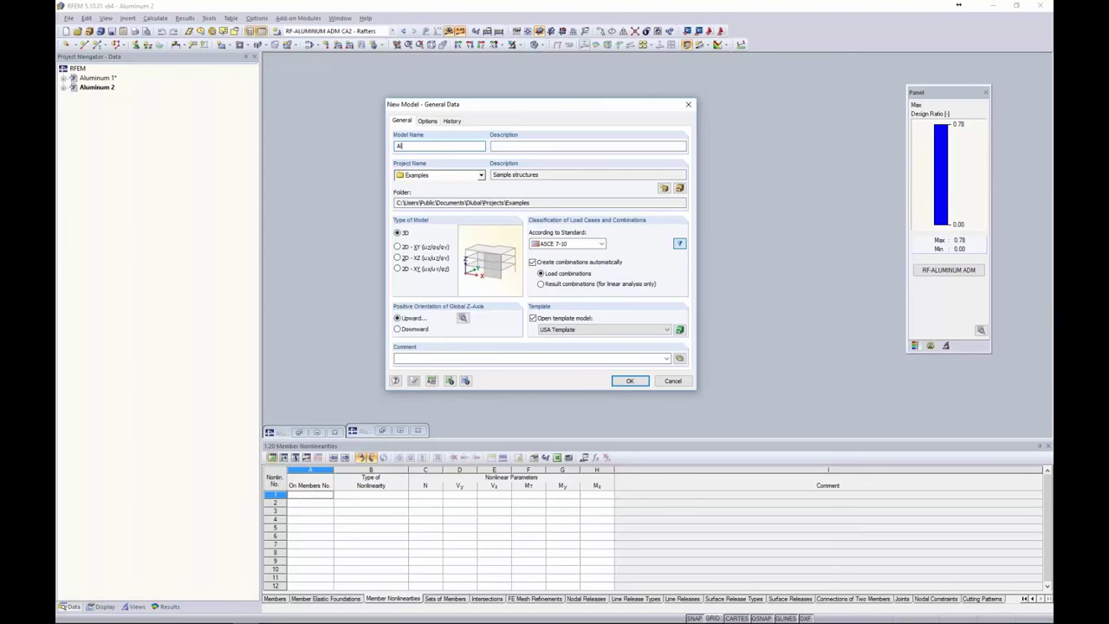
text(um 10)
click(566, 245)
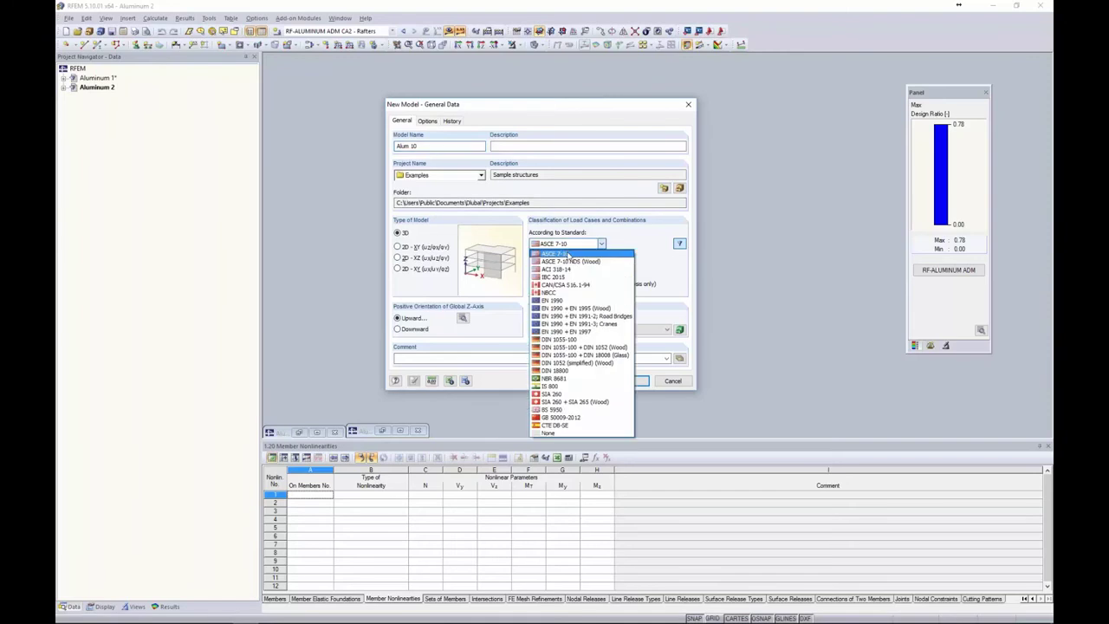
click(569, 254)
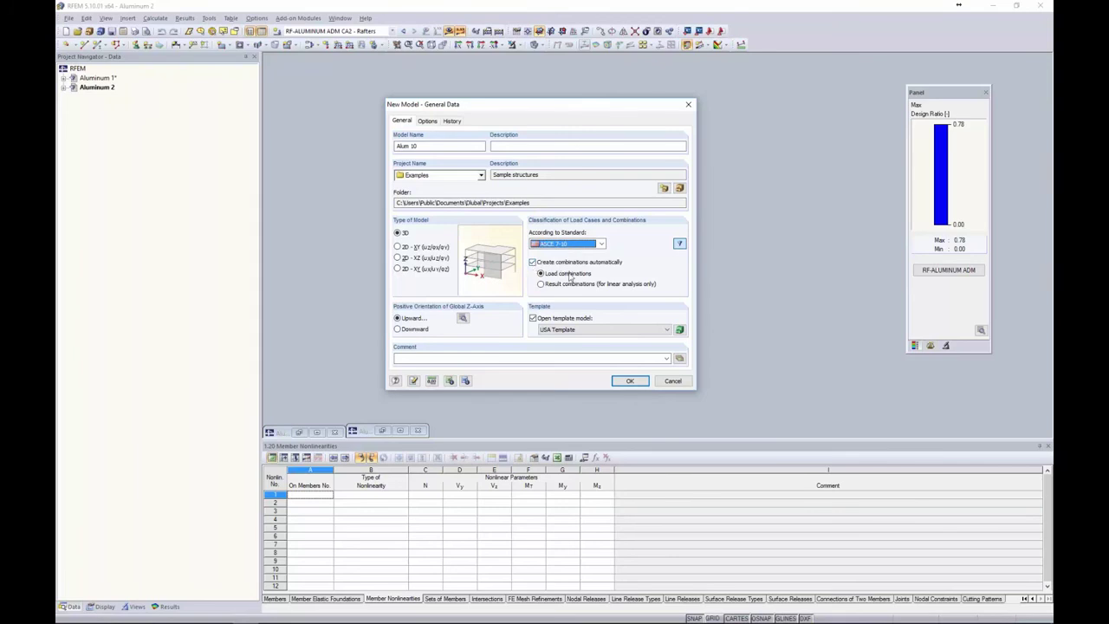
click(630, 382)
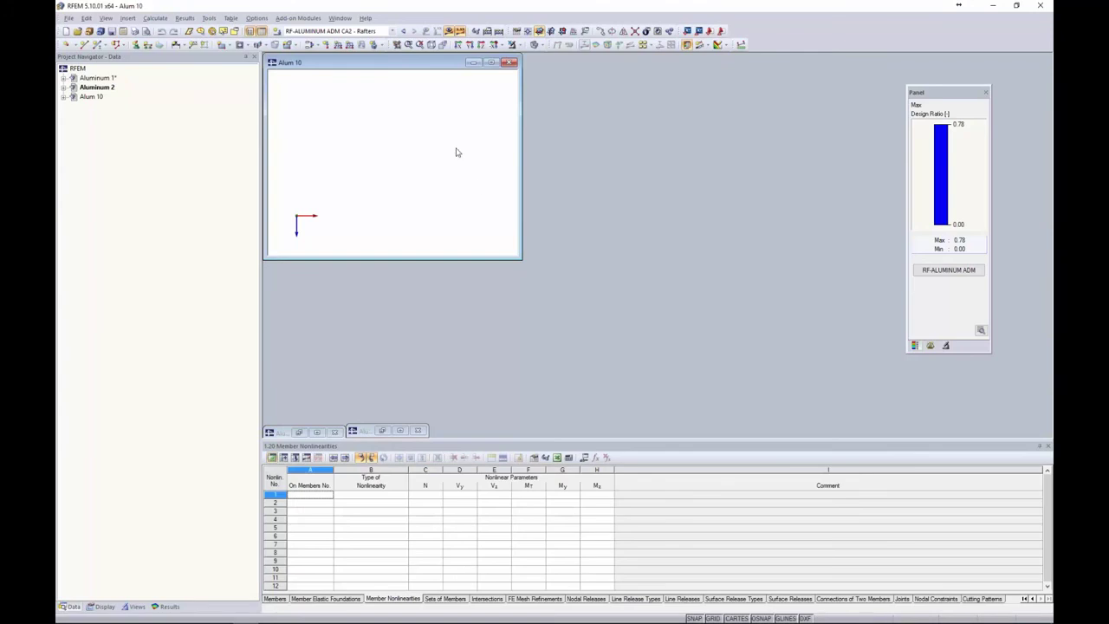
double_click(416, 67)
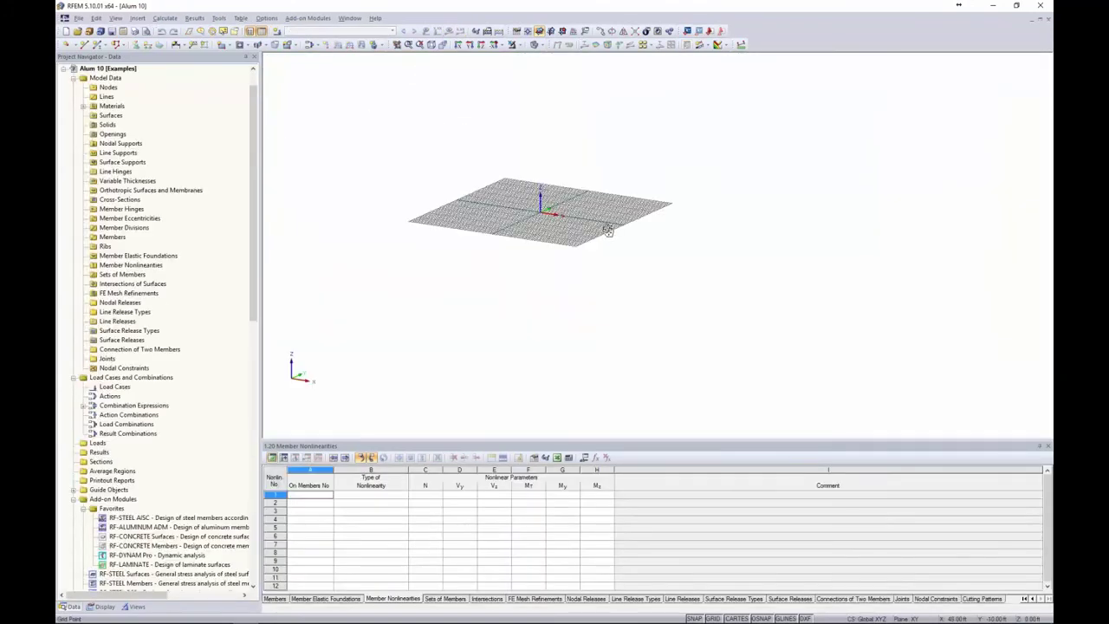
- Open the 3D Hall generator for member models in the empty Alum 10 model
middle_drag(609, 229, 610, 231)
scroll(473, 208, up, 4)
middle_drag(474, 208, 513, 235)
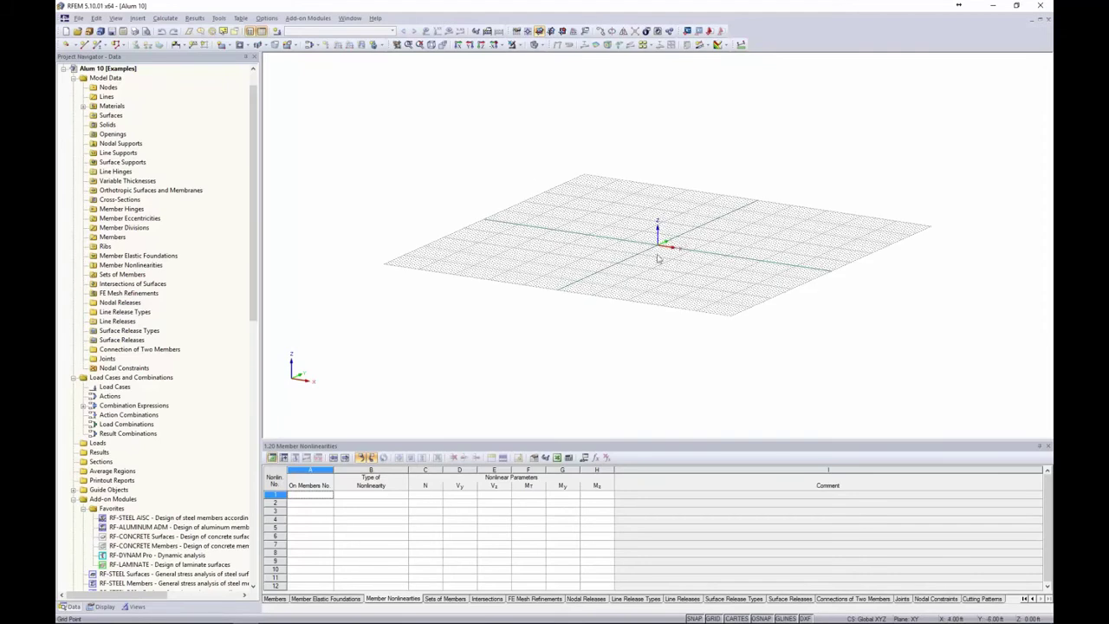
scroll(611, 253, up, 3)
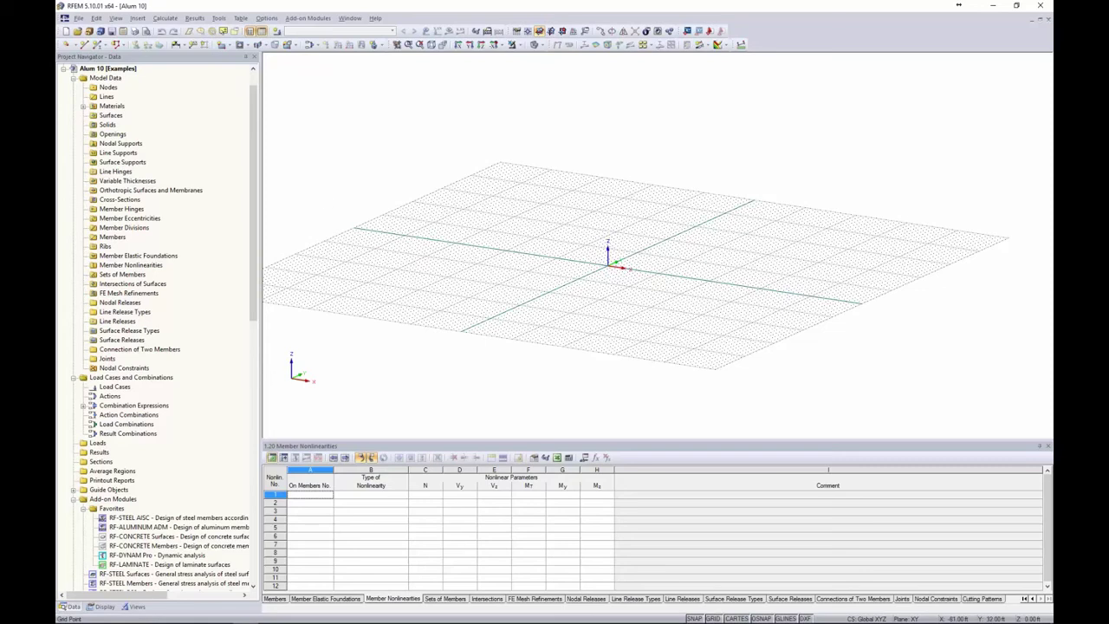
click(97, 46)
click(218, 18)
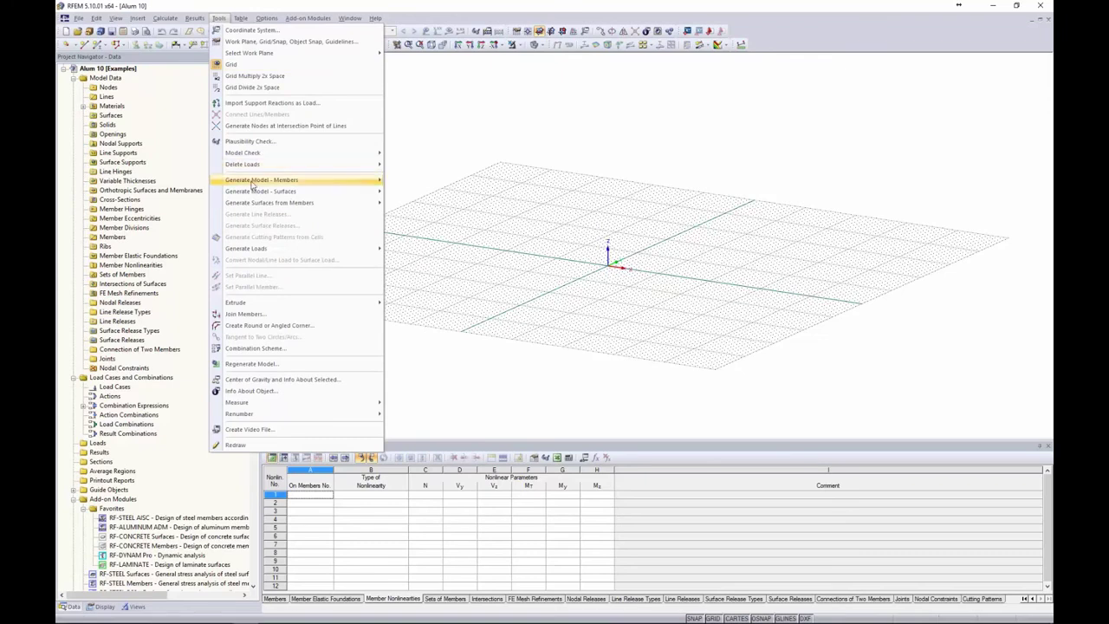
mouse_move(252, 182)
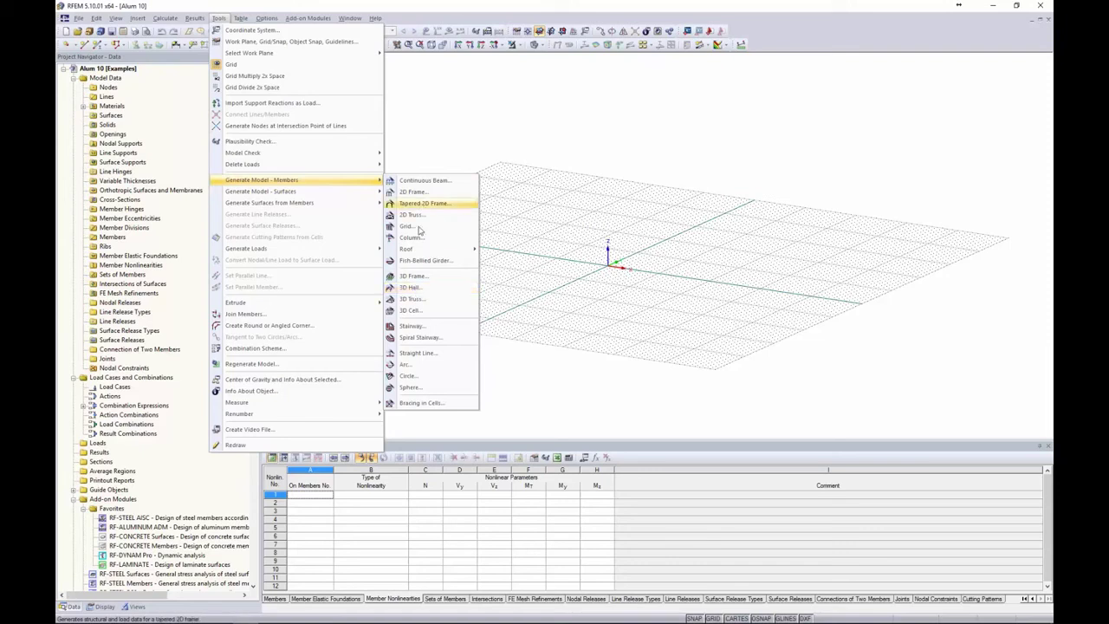
click(415, 288)
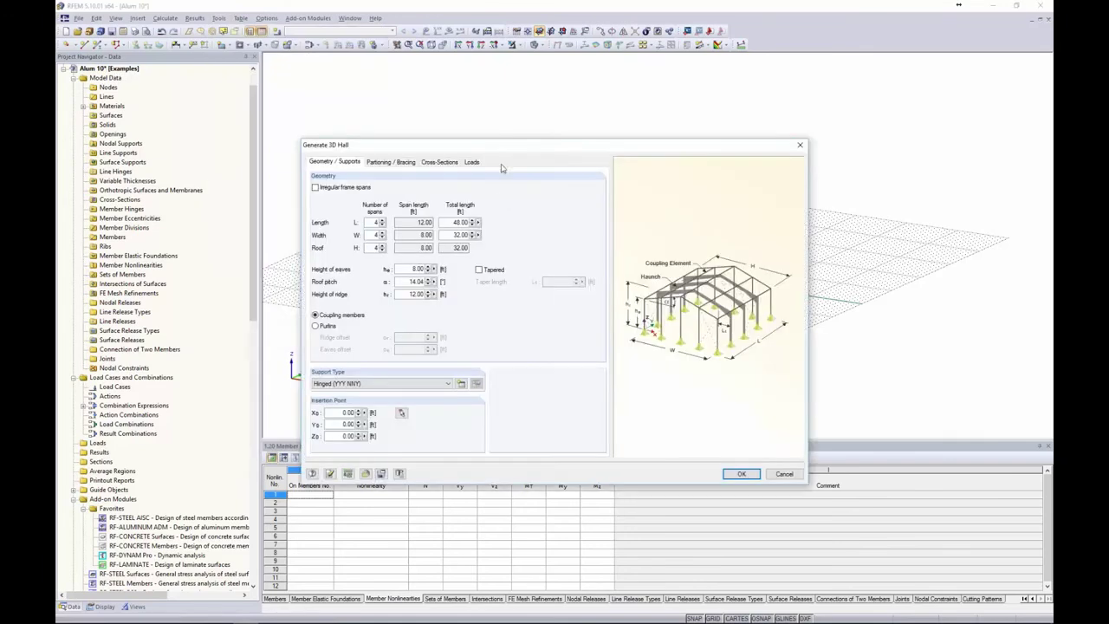
drag(505, 149, 509, 123)
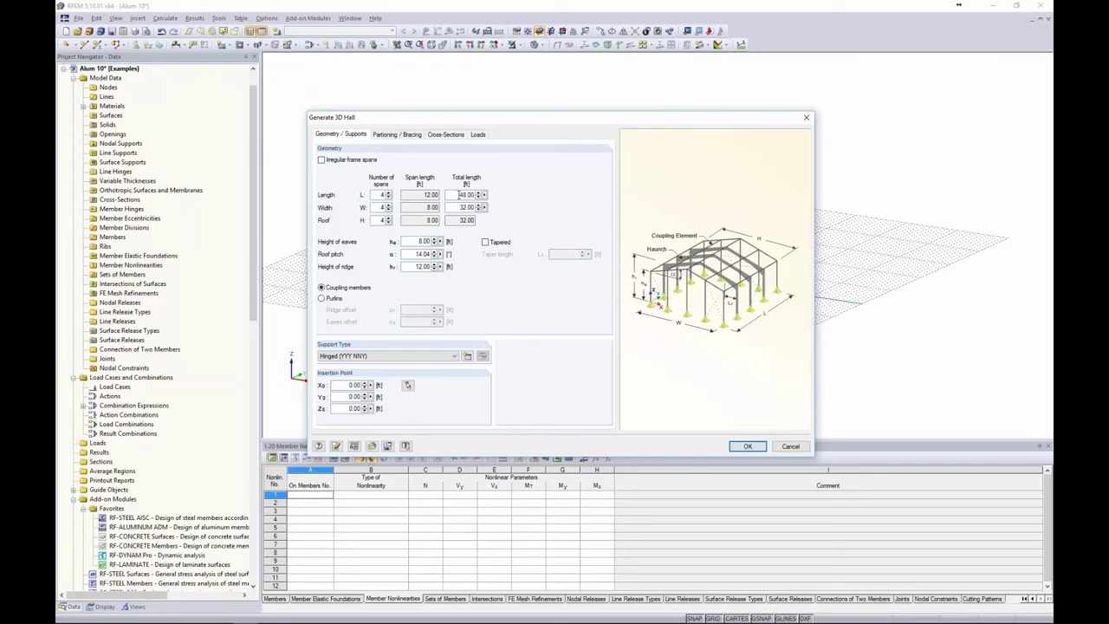
- Set the hall's total length to 48 ft and its total width to 32 ft
double_click(469, 207)
click(466, 207)
double_click(382, 195)
double_click(461, 195)
text(48)
click(431, 195)
drag(459, 208, 492, 207)
text(32)
click(432, 207)
- Set the hall's eaves height to 8 ft and ridge height to 12 ft, trying purlins before returning to coupling members
double_click(421, 241)
text(8)
double_click(421, 266)
text(1)
key(Tab)
click(322, 298)
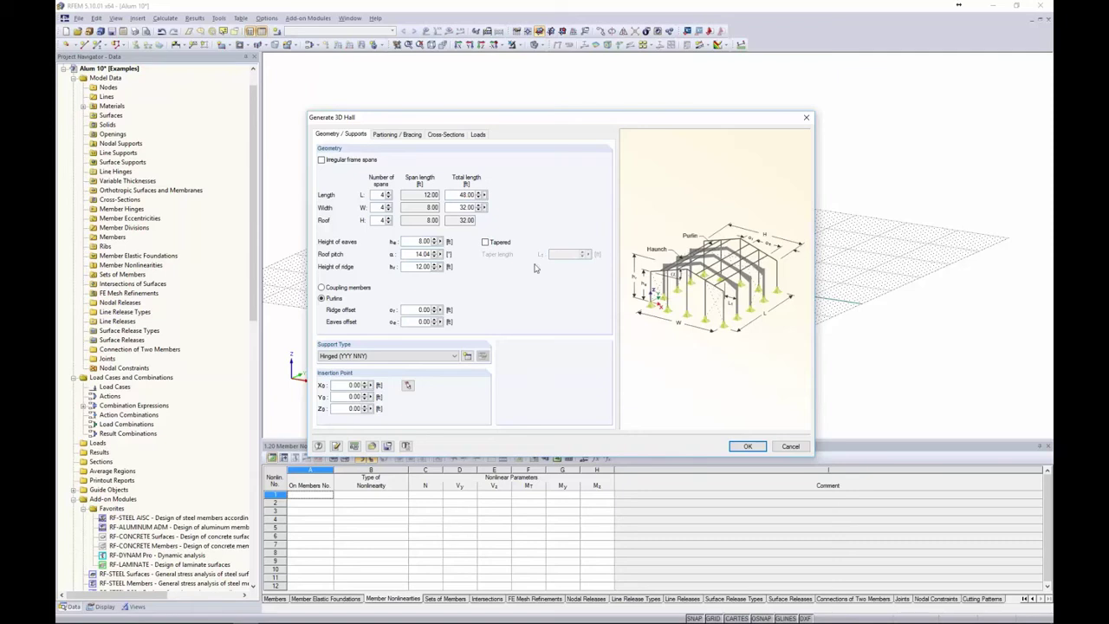
click(322, 287)
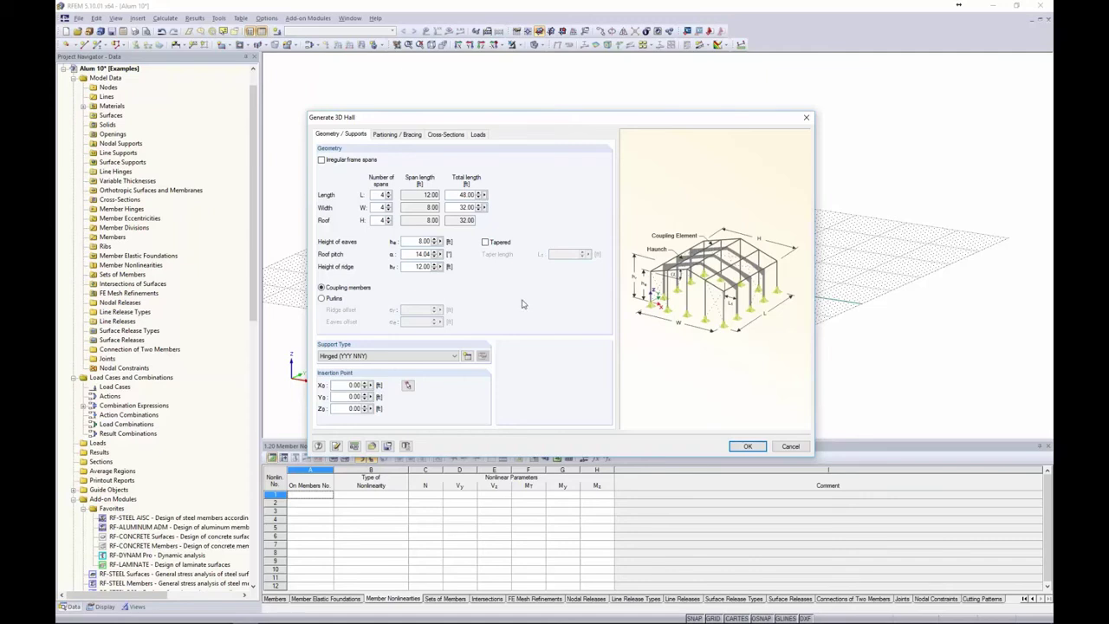
- Examine the hall's support types and the uY nonlinearity options of a new nodal support, keeping Hinged (YYY NNY)
click(388, 356)
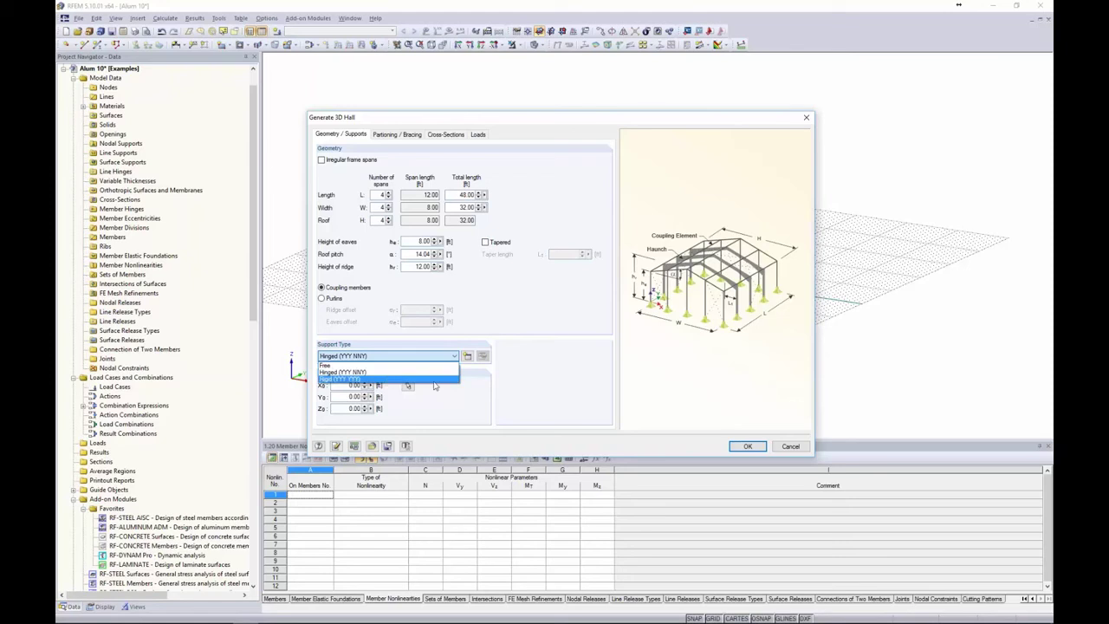
click(500, 383)
click(469, 358)
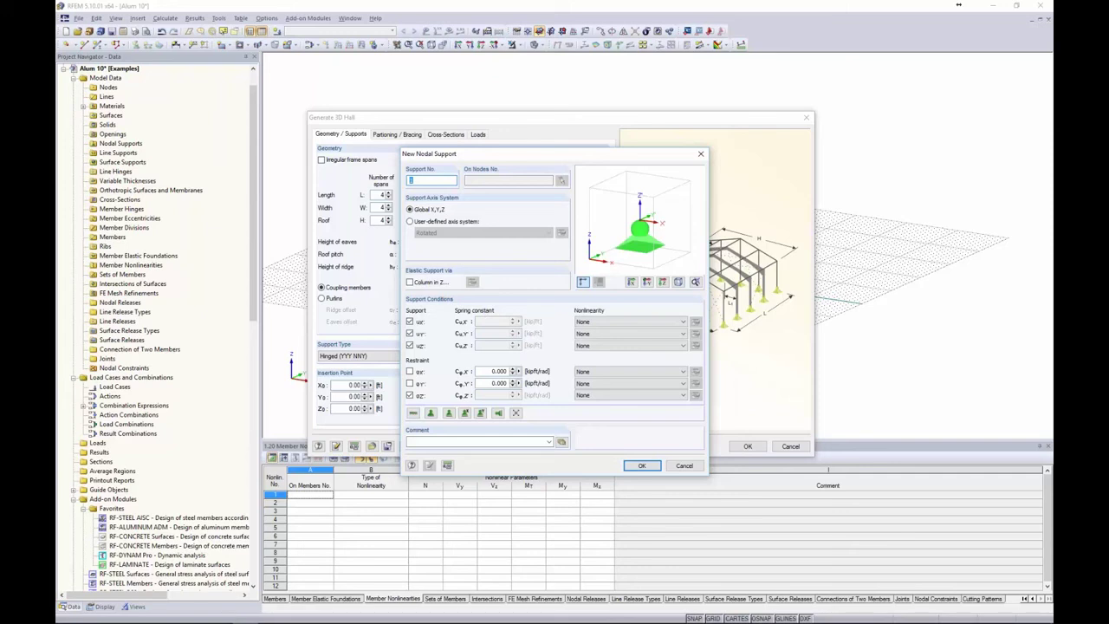
click(616, 335)
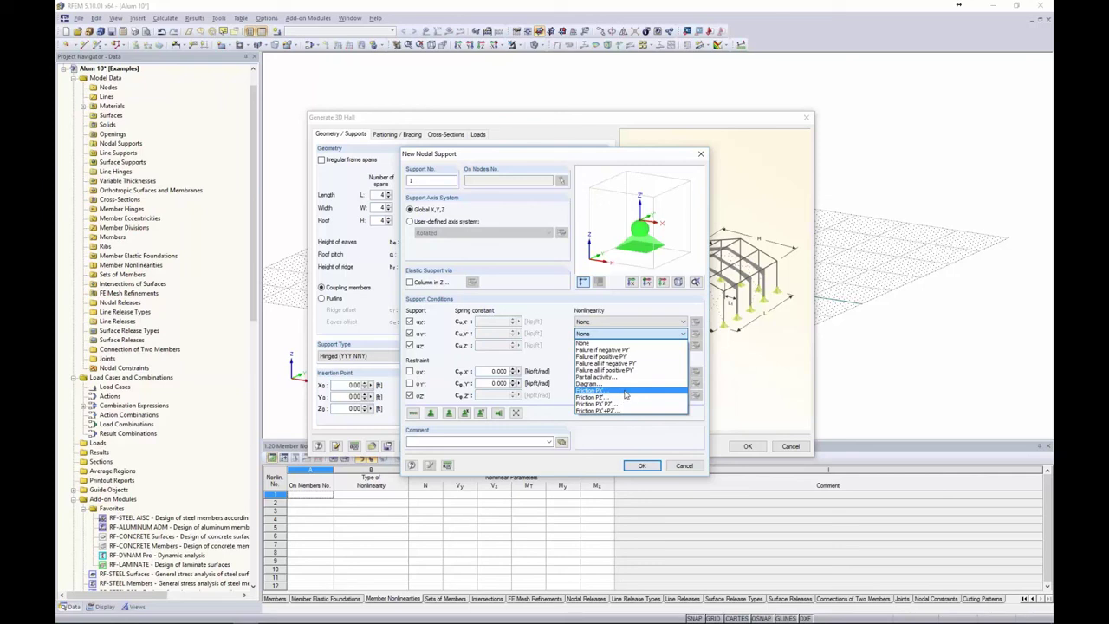
click(569, 351)
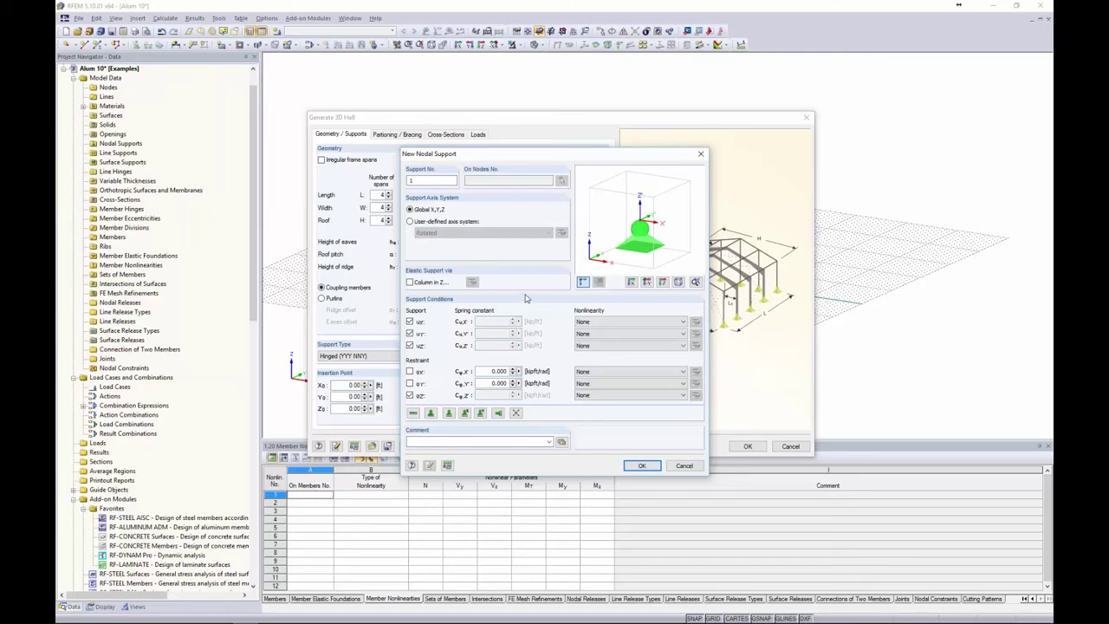
click(684, 465)
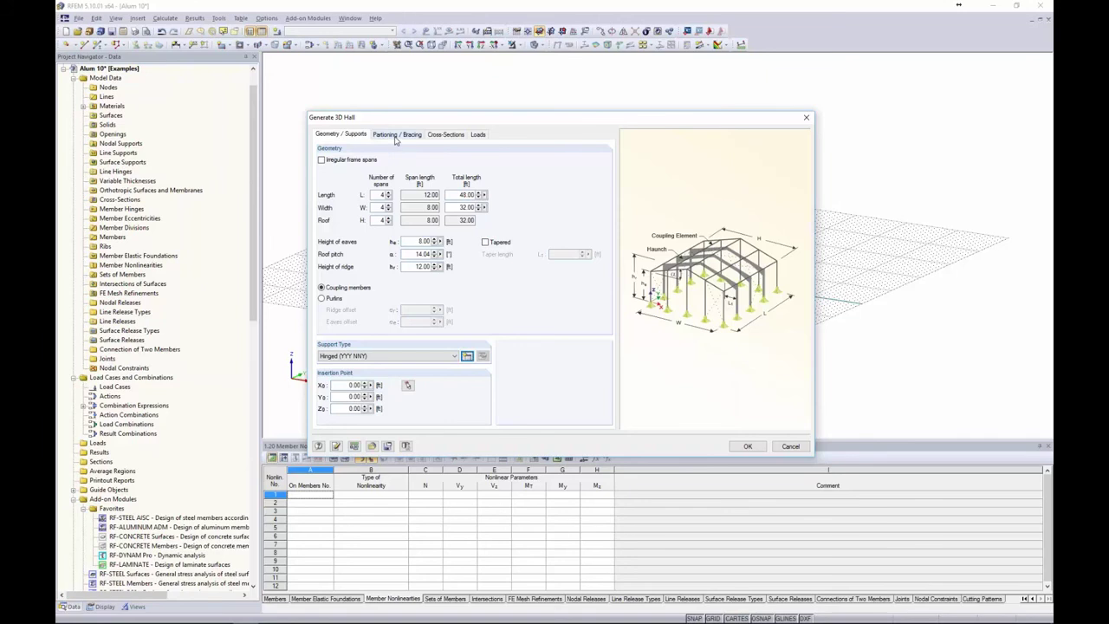
- Go through the hall's gable, side wall and roof bracing positions, entering bay 3 for the rear side wall
click(396, 136)
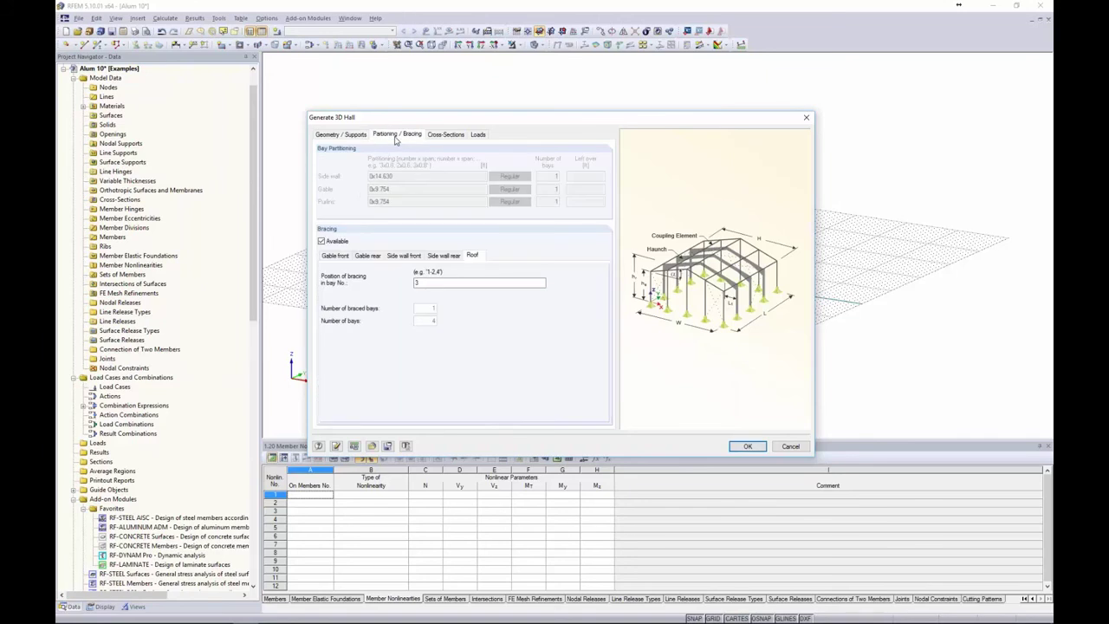
click(322, 242)
click(339, 257)
double_click(423, 284)
click(369, 258)
click(404, 256)
click(437, 257)
drag(418, 283, 395, 284)
text(3)
click(476, 257)
drag(426, 281, 387, 279)
- Open the rolled square and rectangular hollow sections library for the frame columns' cross-section
click(445, 135)
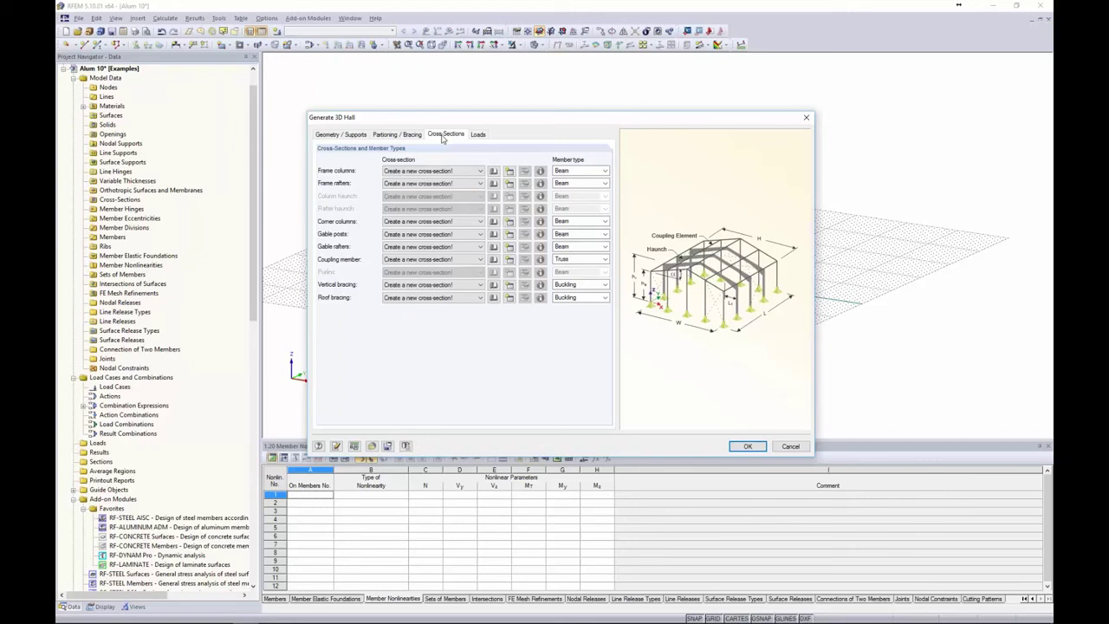
click(493, 171)
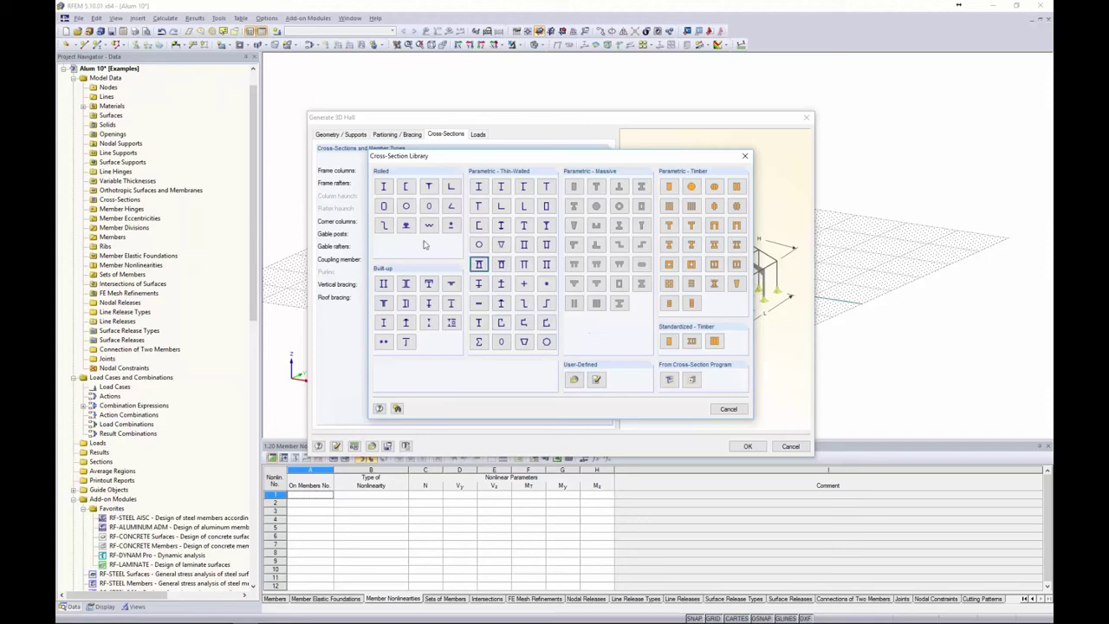
click(384, 208)
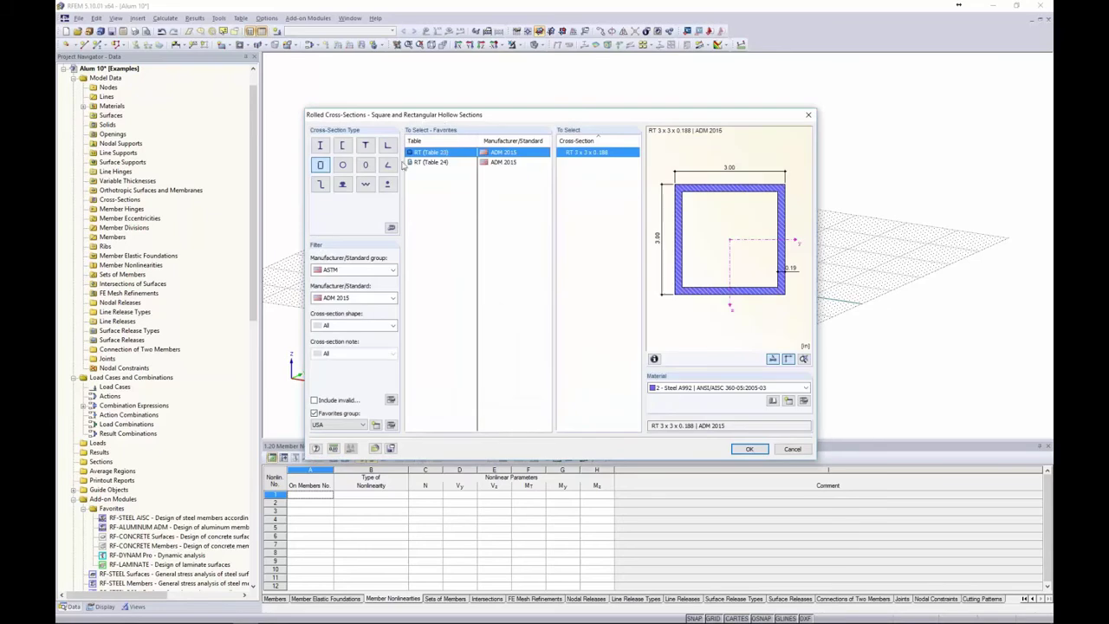
- Look through the full ADM 2015 square tube list and standard groups without the favorites filter, then restore the USA favorites
click(315, 415)
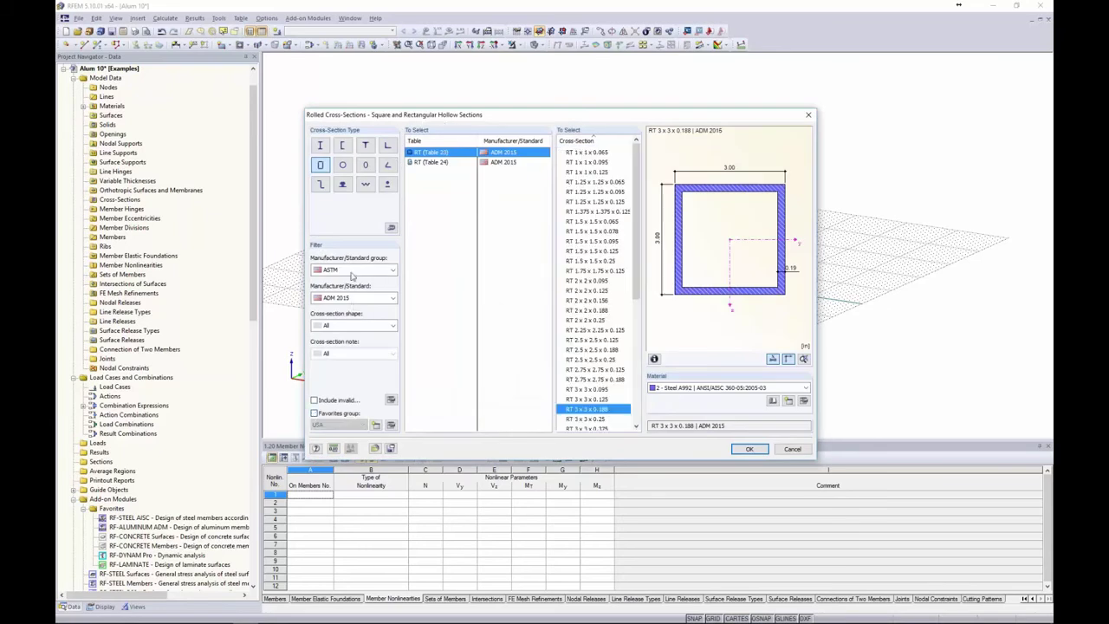
click(348, 270)
click(342, 306)
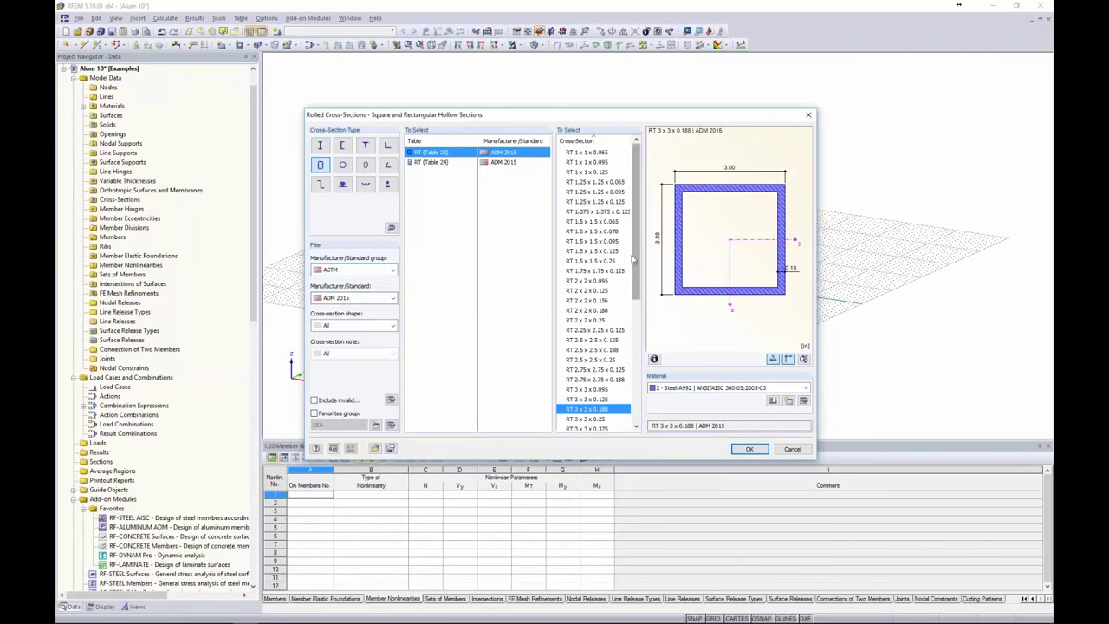
scroll(635, 260, down, 1)
drag(635, 260, 633, 231)
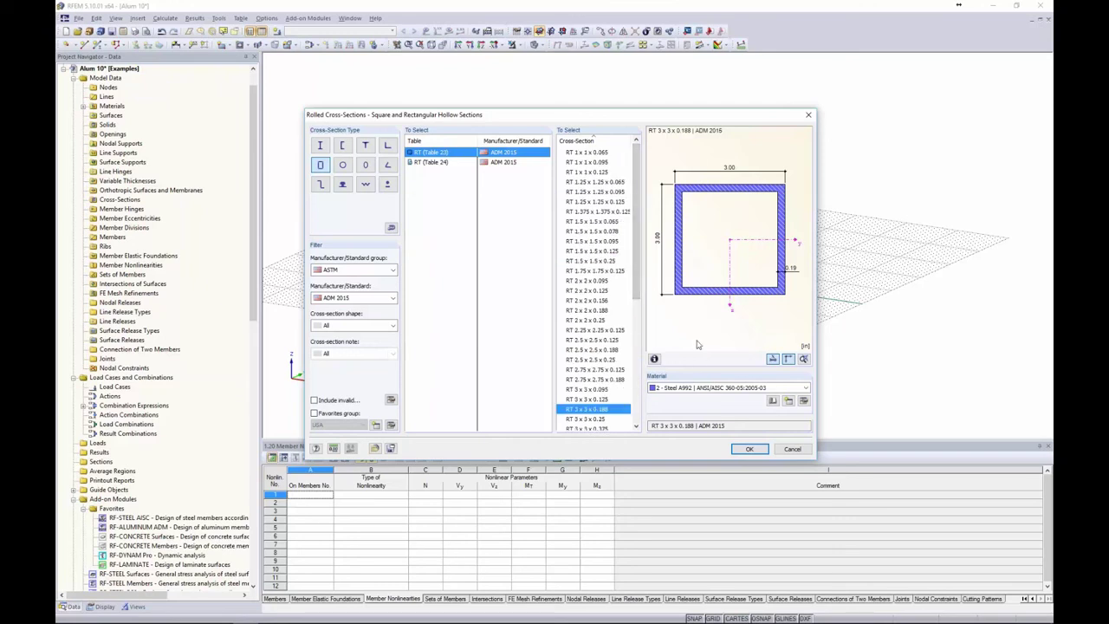
click(315, 414)
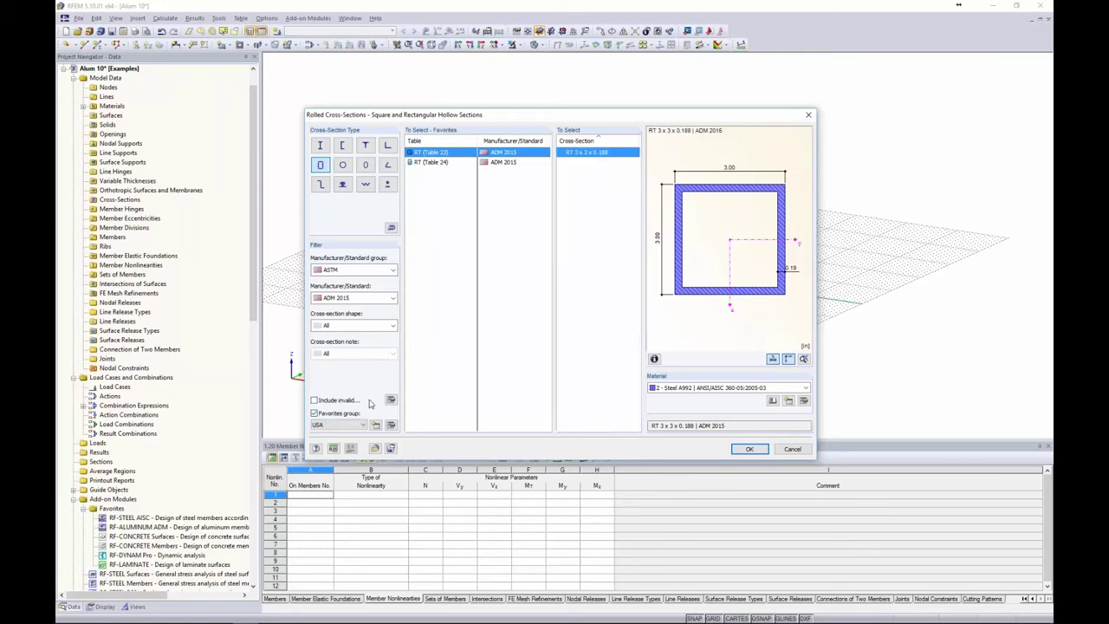
- Select RT 8 x 4 x 1/2 from RT (Table 24) for the frame columns and check the available materials
click(429, 163)
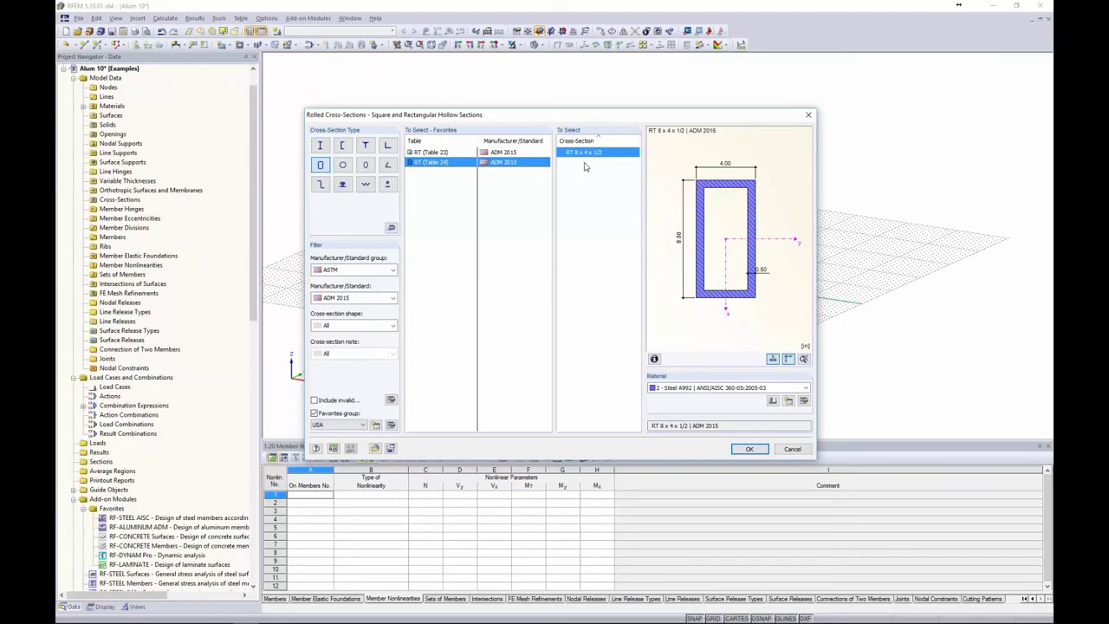
click(683, 389)
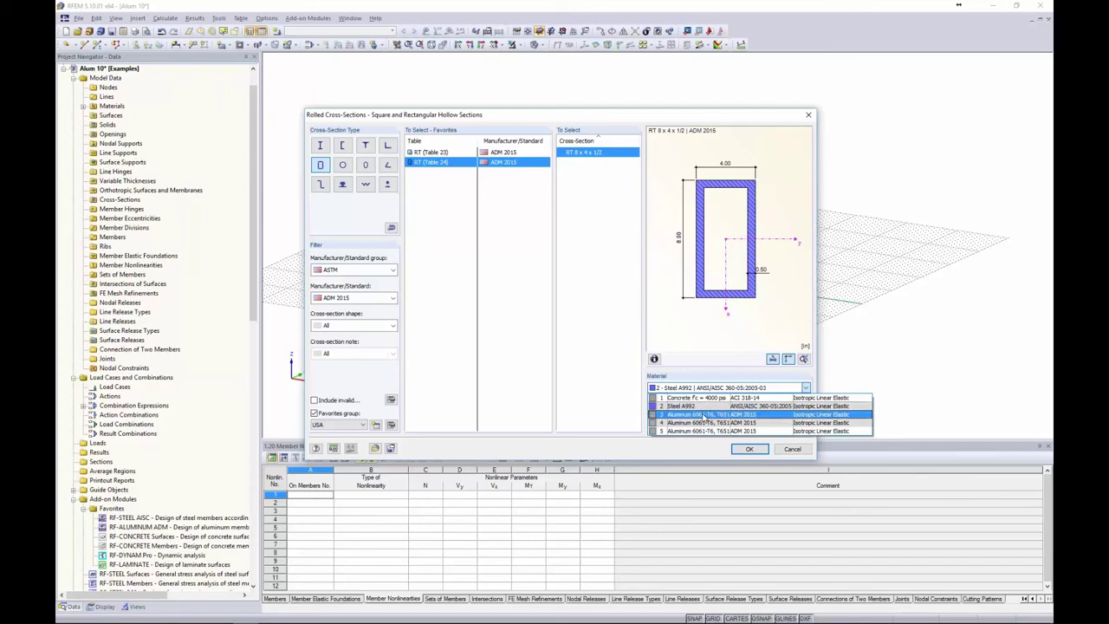
click(624, 407)
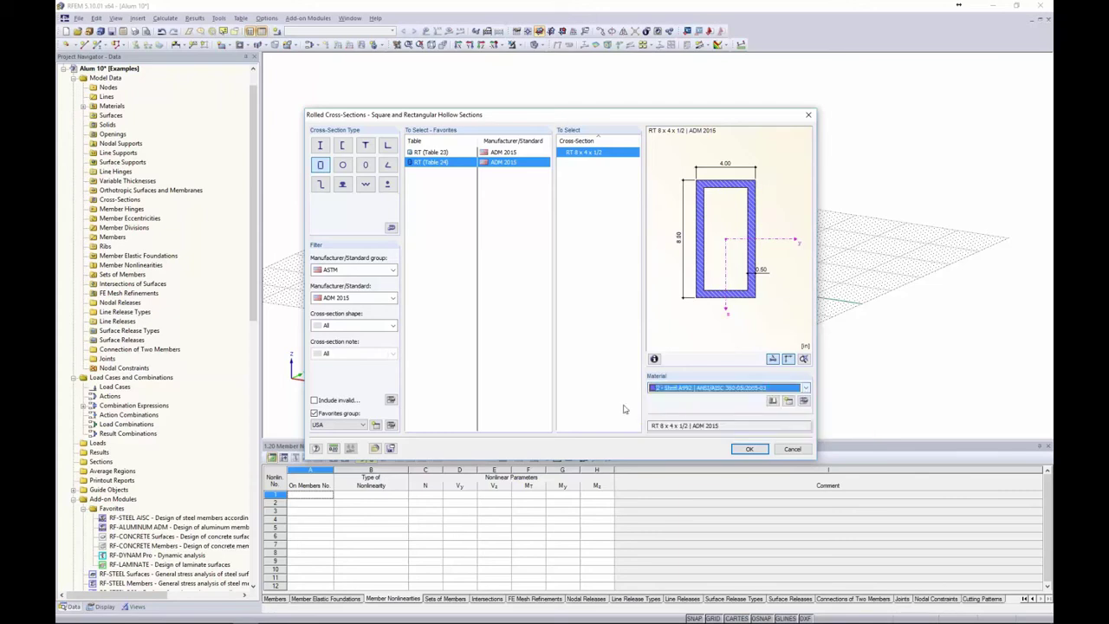
- Filter the material library to valid aluminum materials of the ASTM group under the ADM 2015 standard
click(772, 401)
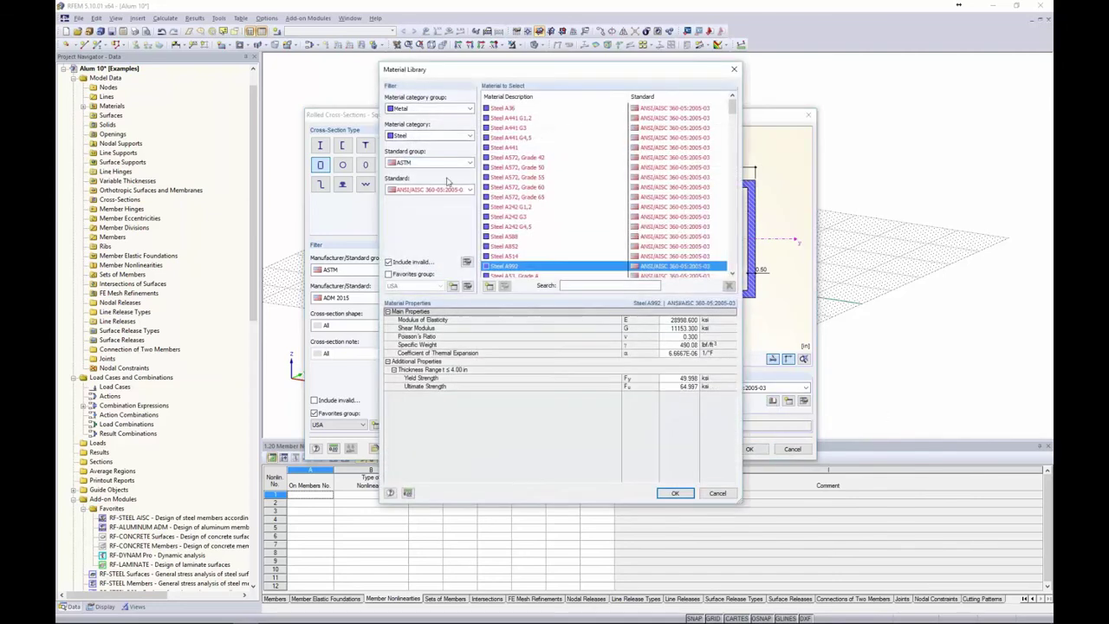
click(394, 263)
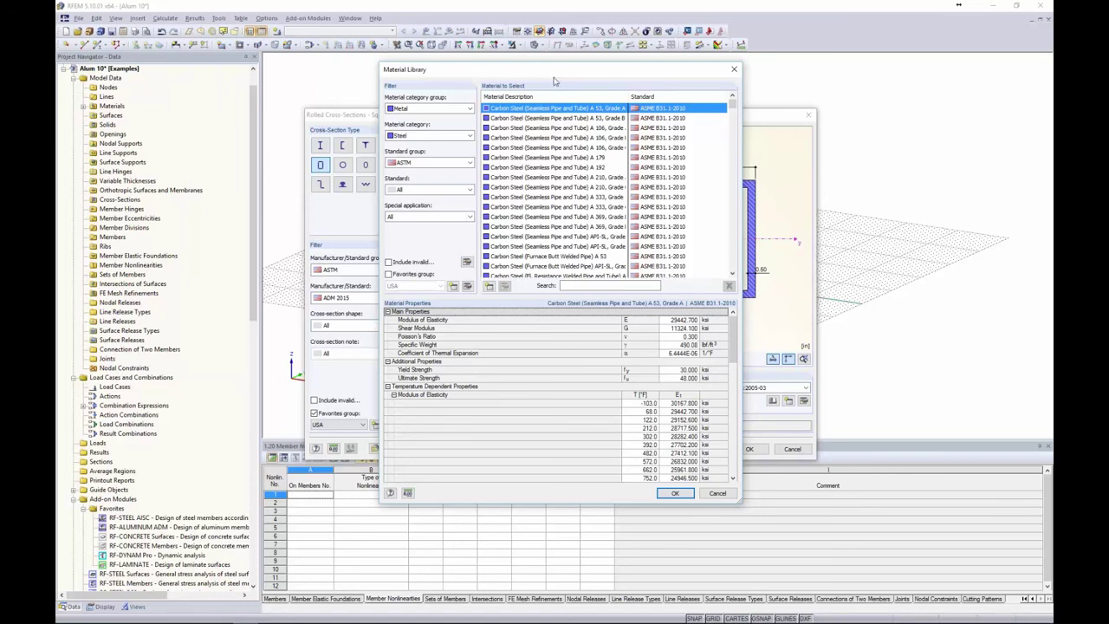
click(415, 136)
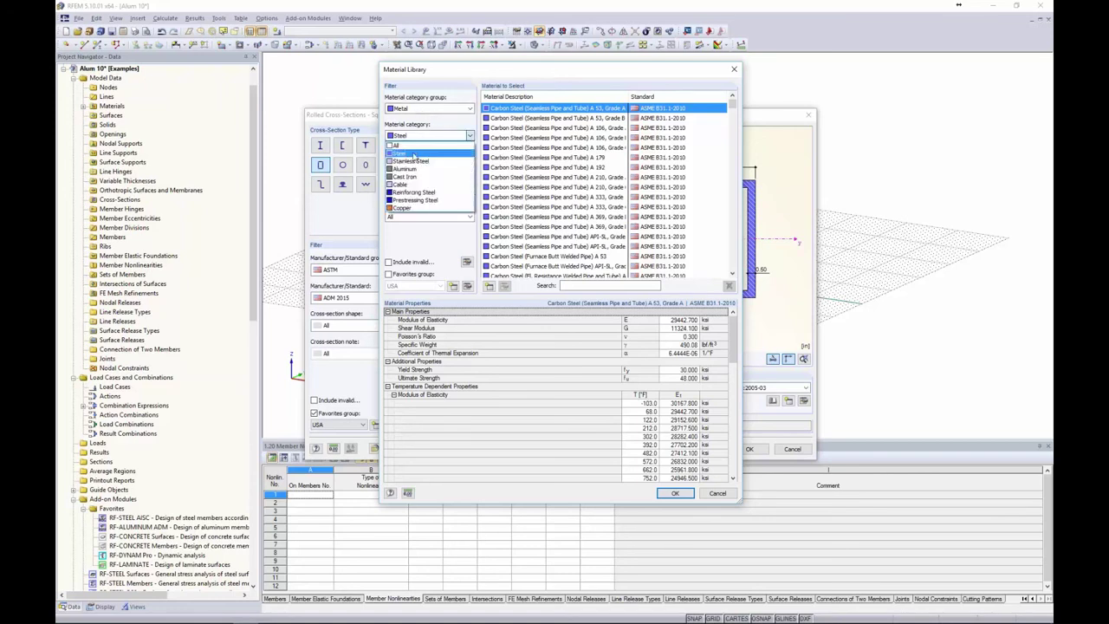
click(406, 168)
click(416, 163)
click(412, 181)
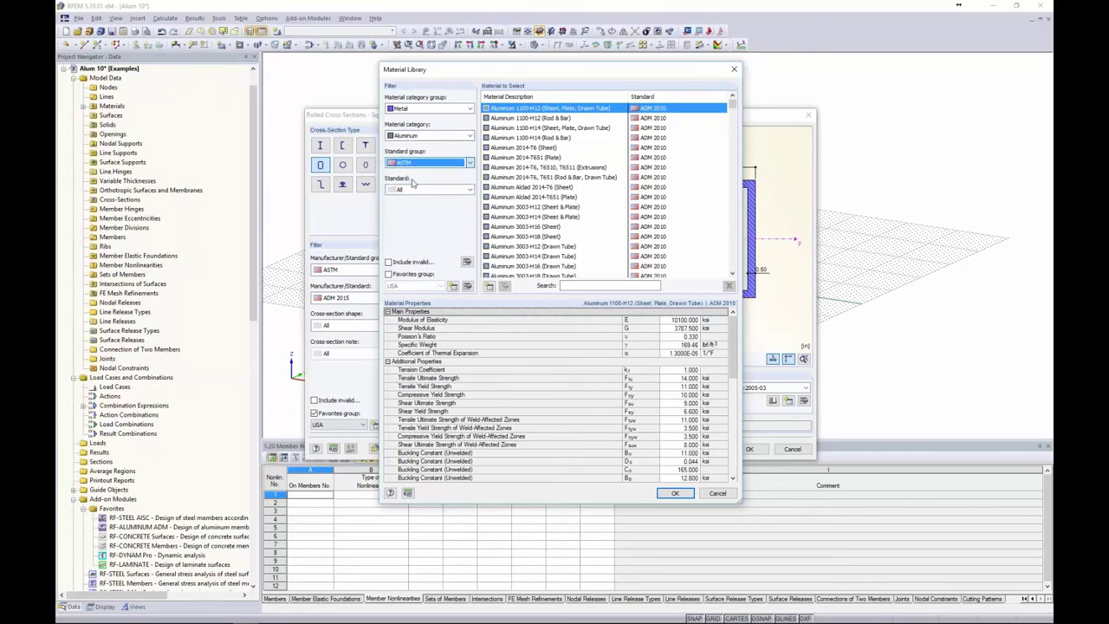
click(414, 189)
click(414, 217)
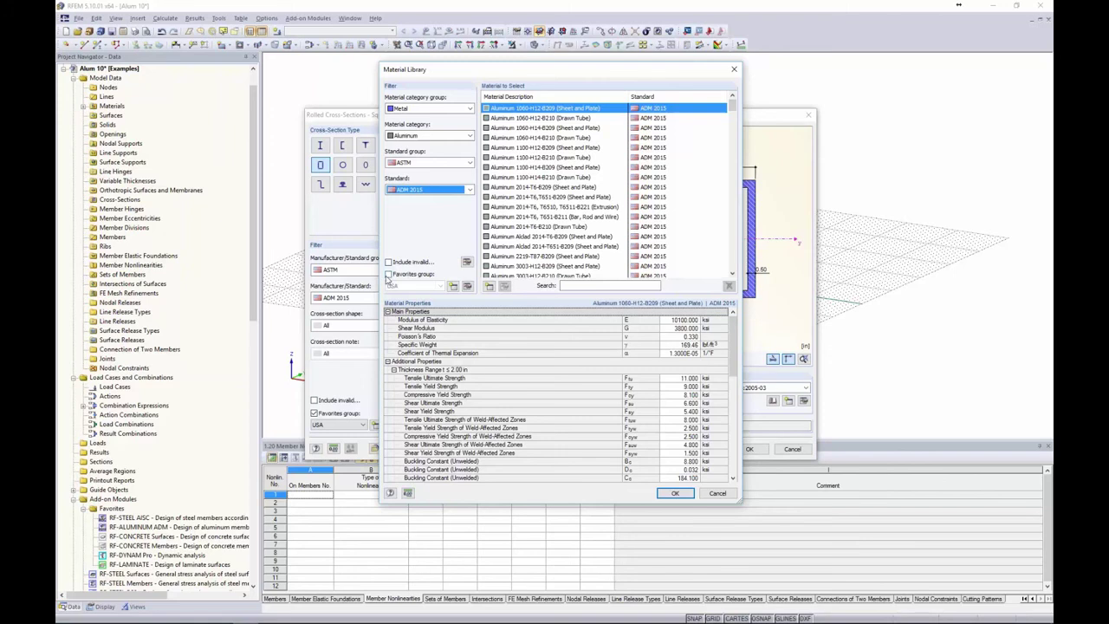
- Restrict the material library to the USA favorites and review the Aluminum 6061-T6, T6510, T6511-B221 (Extrusion) properties without applying a material
click(390, 275)
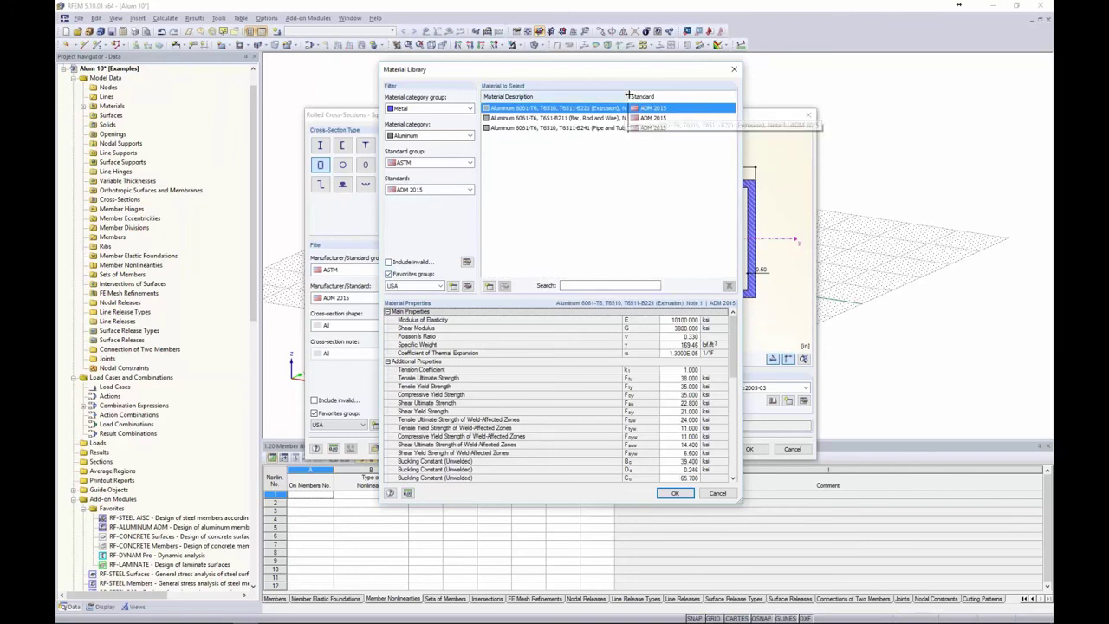
drag(628, 95, 649, 95)
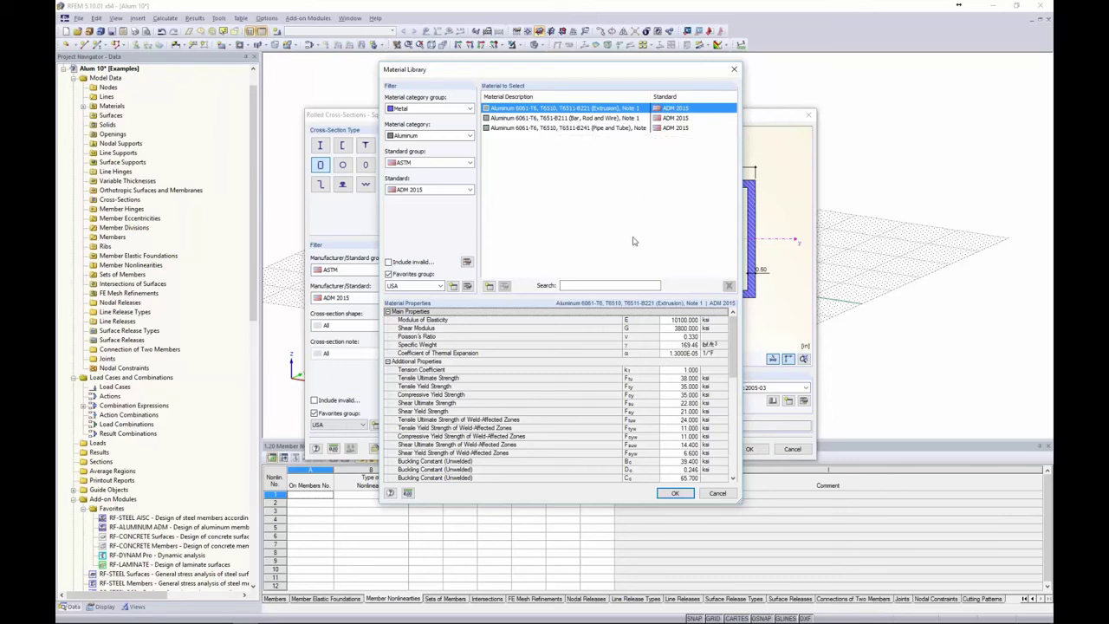
scroll(685, 362, down, 6)
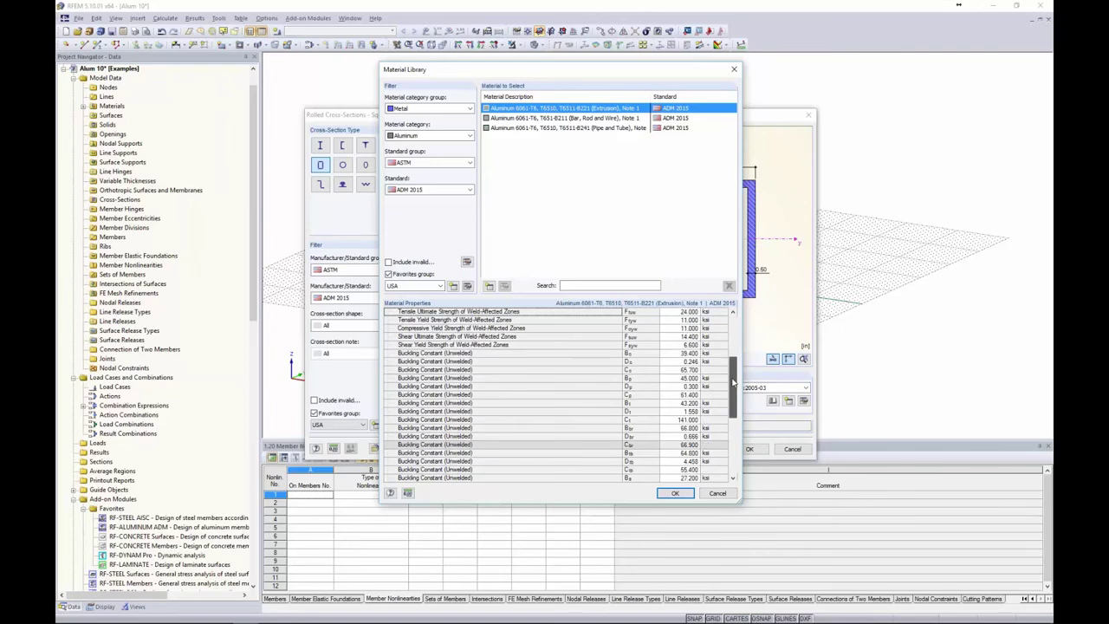
click(717, 493)
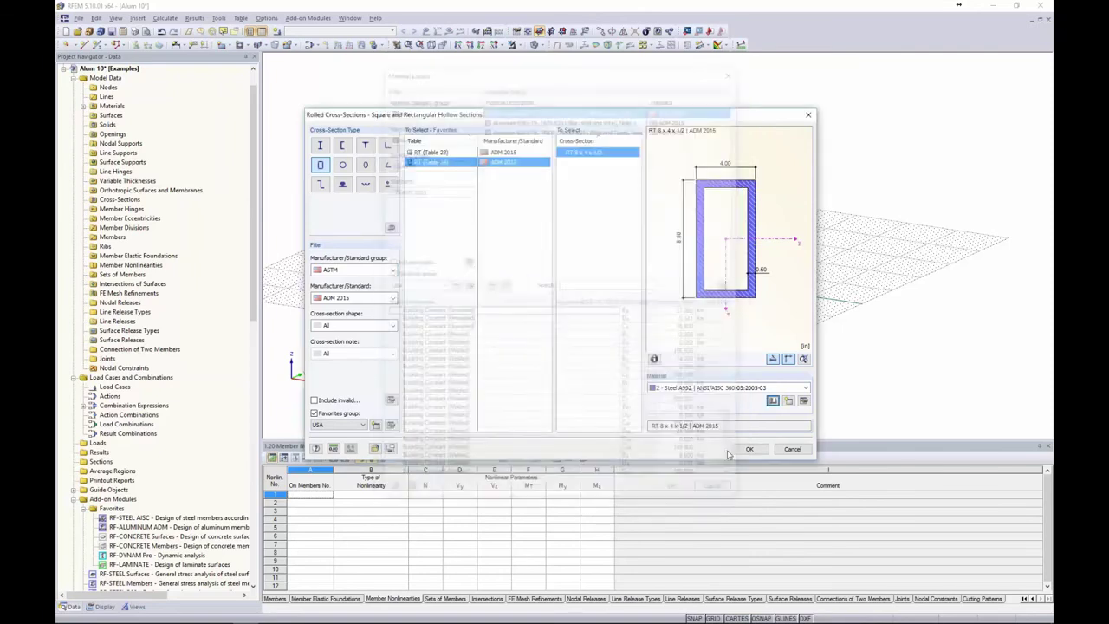
- Assign Aluminum 6061-T6, T6510, T6511-B241 (Pipe and Tube) to the RT 8 x 4 x 1/2 section and accept it for the frame columns
click(711, 389)
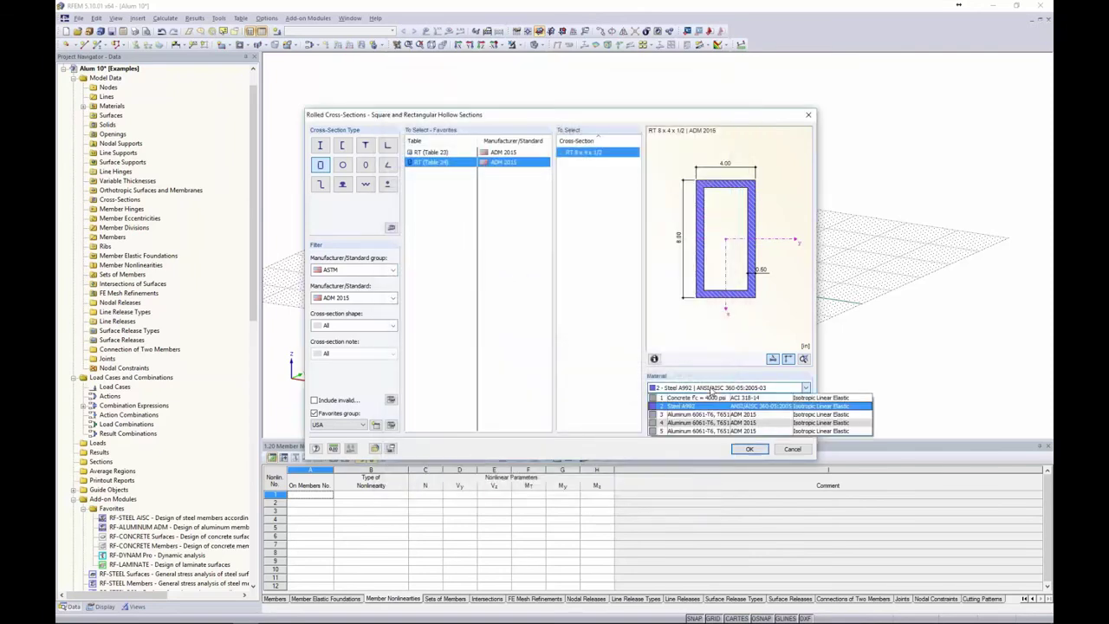
click(707, 415)
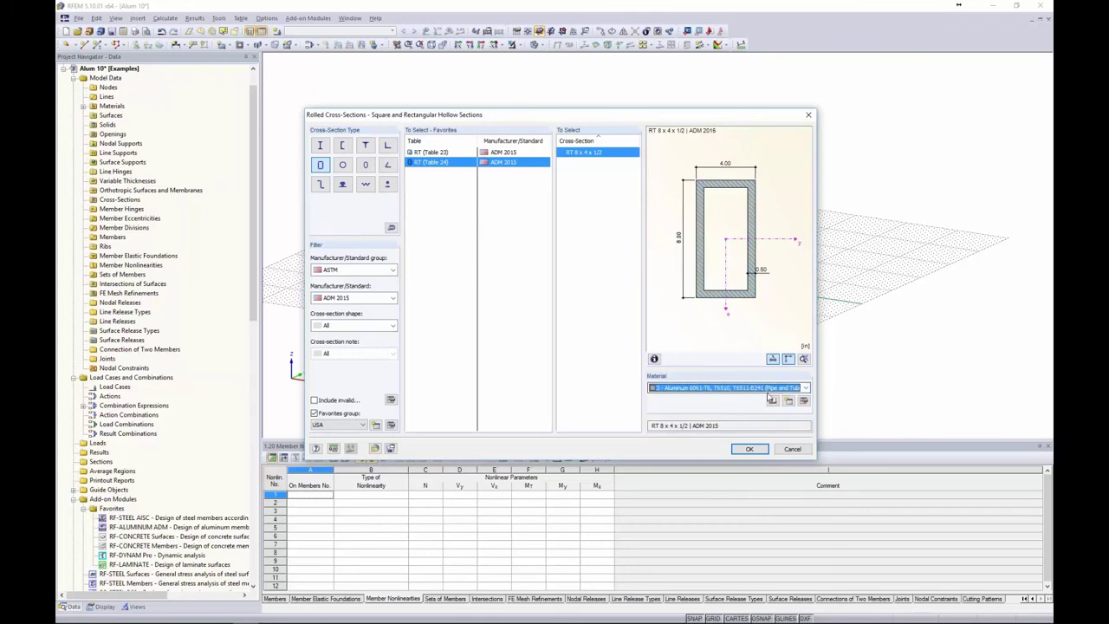
click(750, 448)
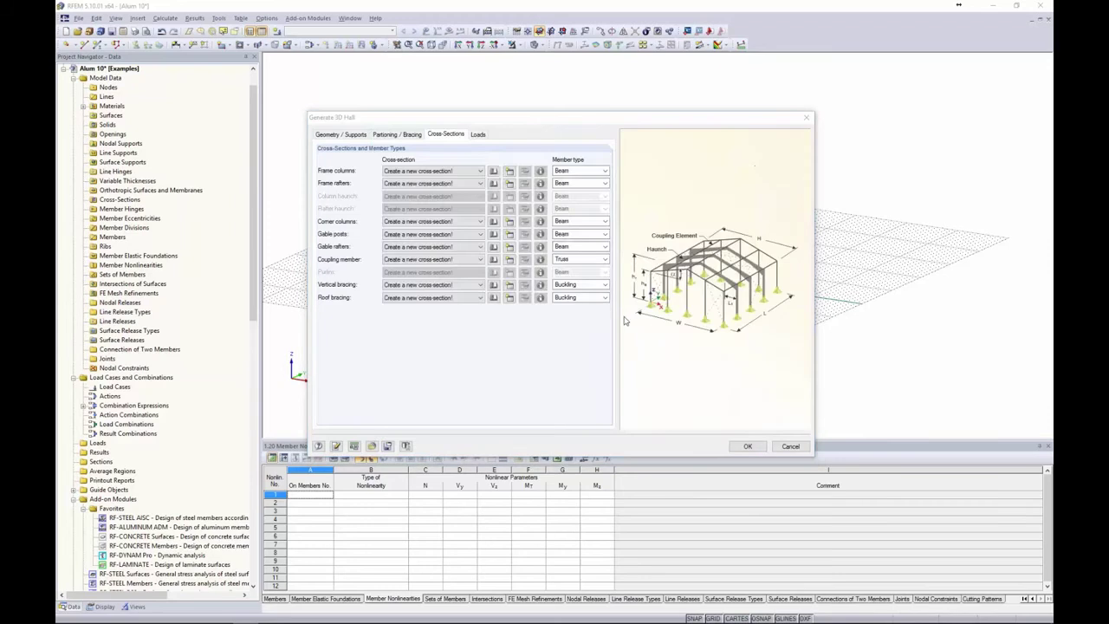
click(682, 428)
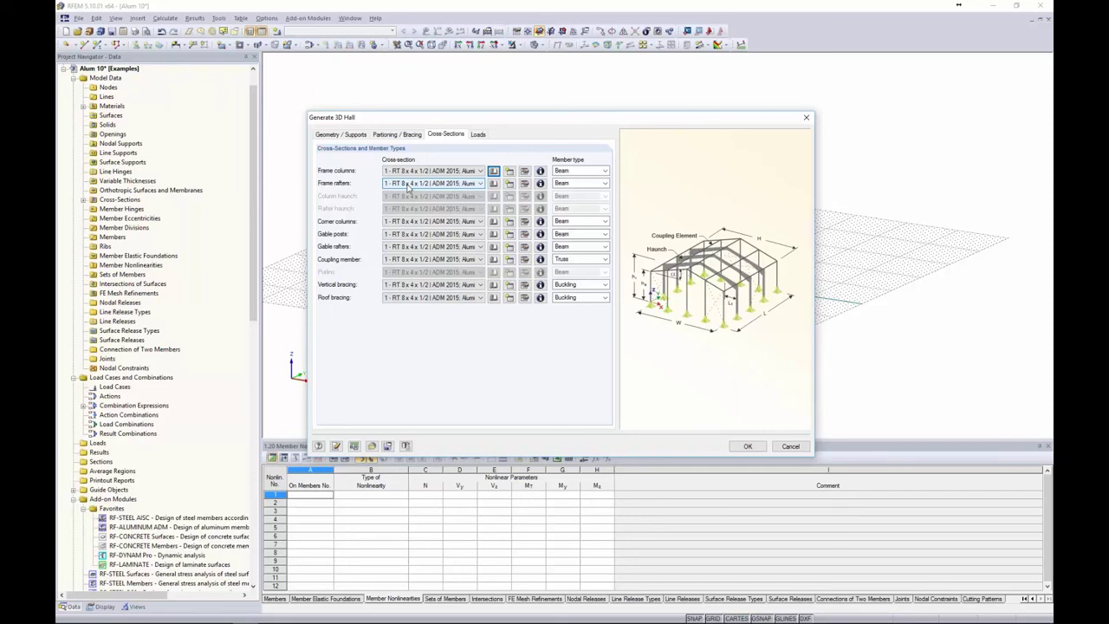
- Import the SHAPE-THIN section ALUM TUBE from the Webinar 2017 - Aluminum ADM folder for the corner columns, overwriting the existing one
click(492, 222)
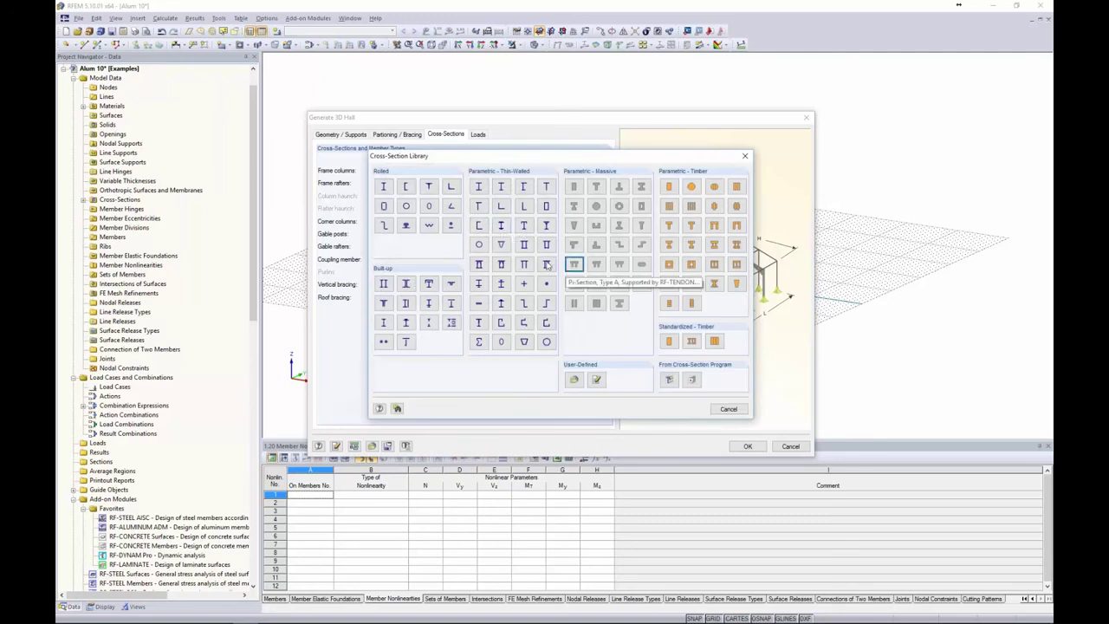
click(669, 382)
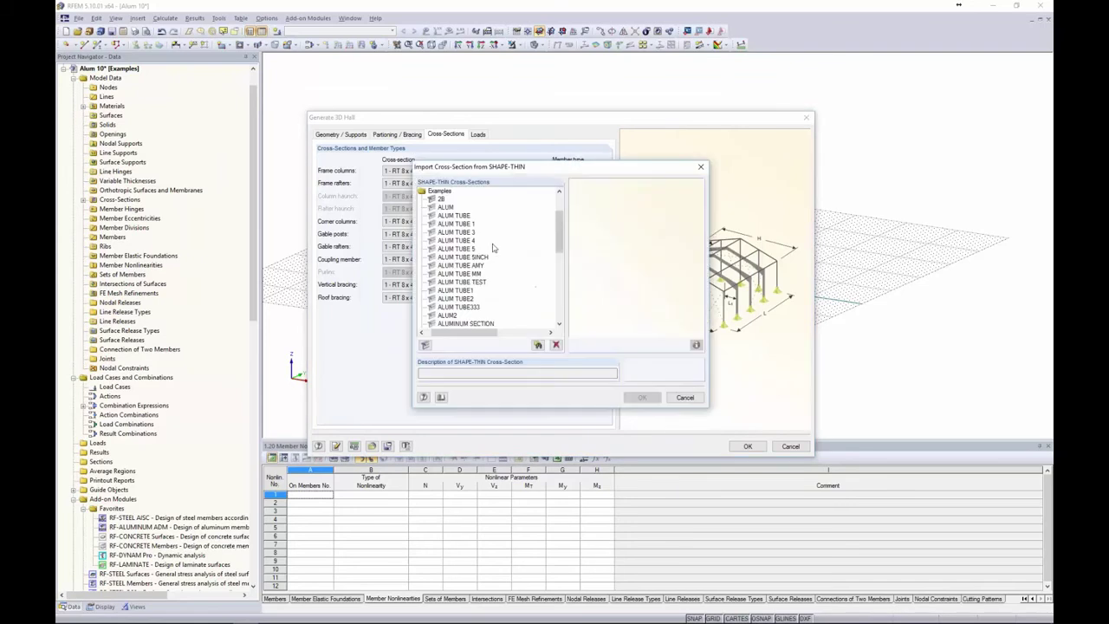
click(446, 208)
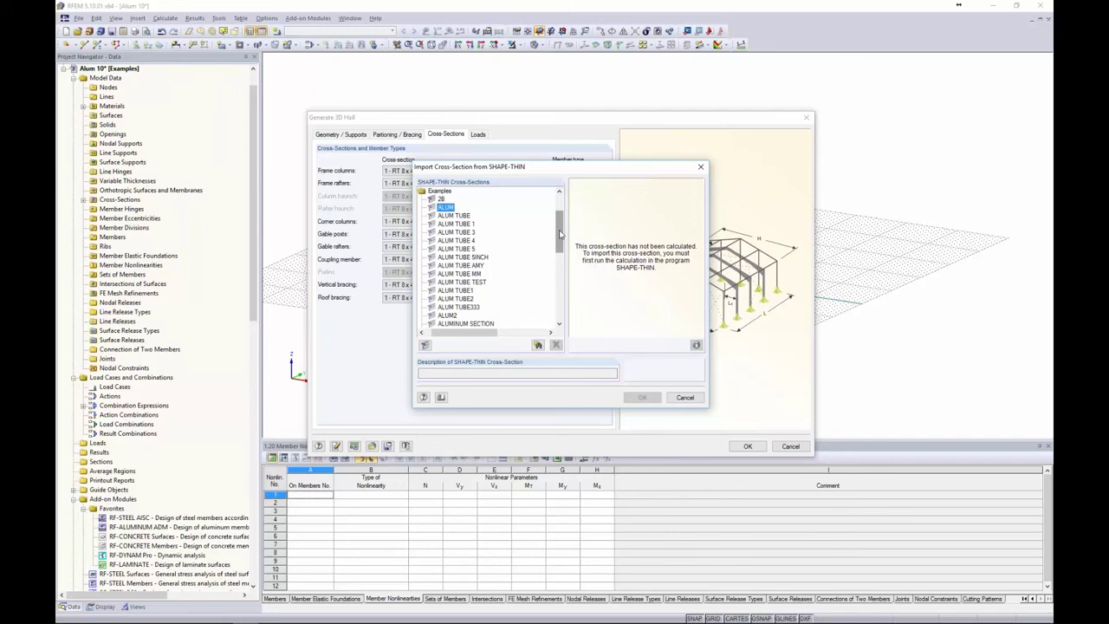
scroll(559, 234, up, 2)
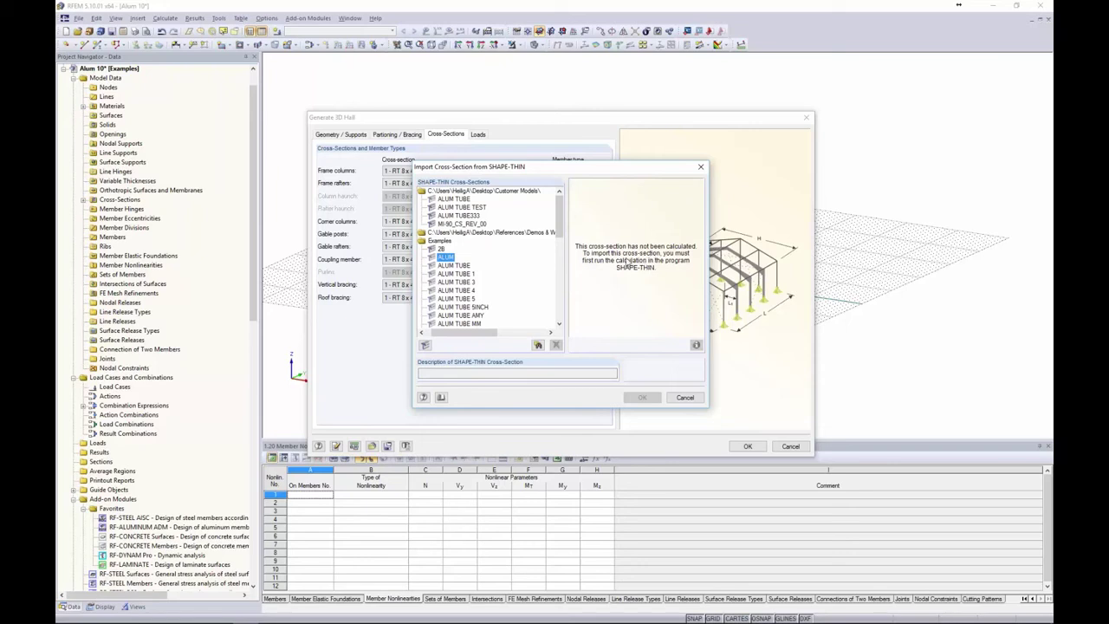
click(523, 233)
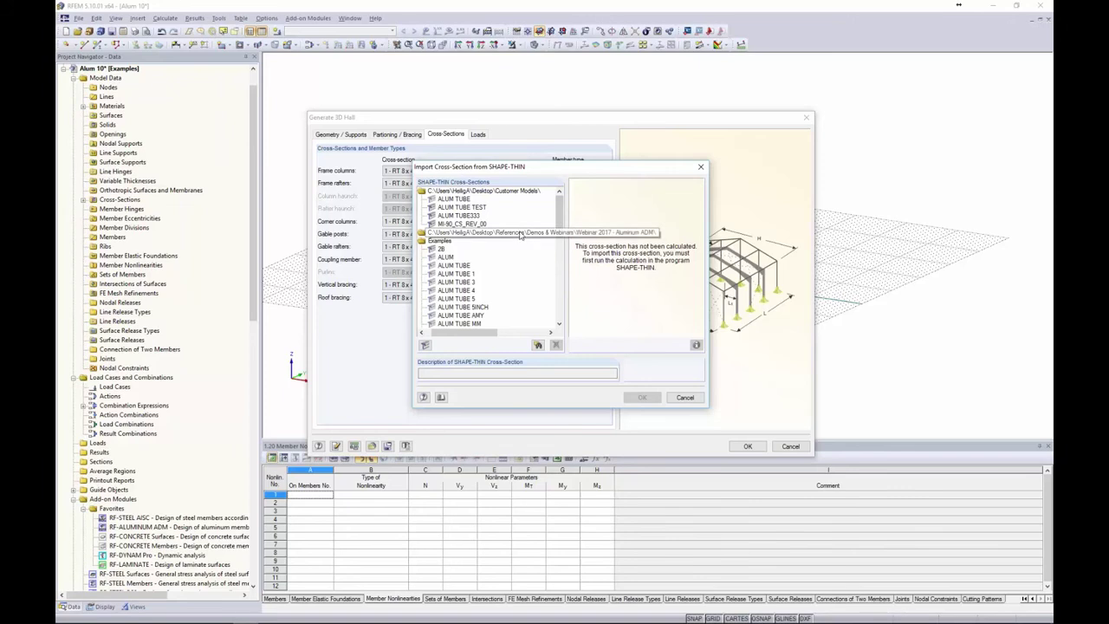
click(472, 241)
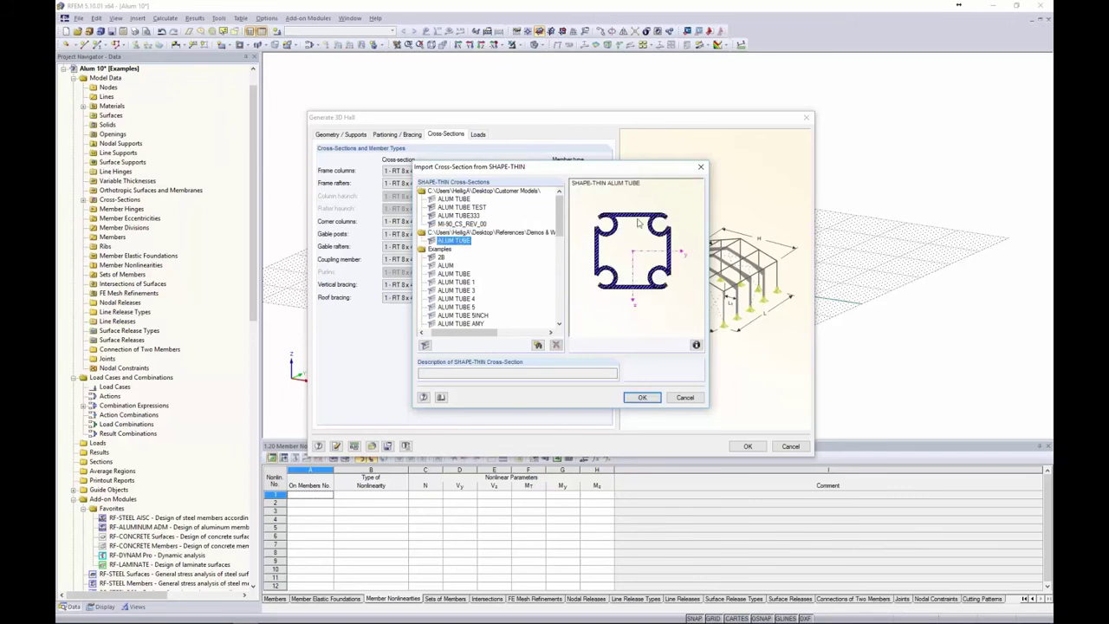
click(642, 398)
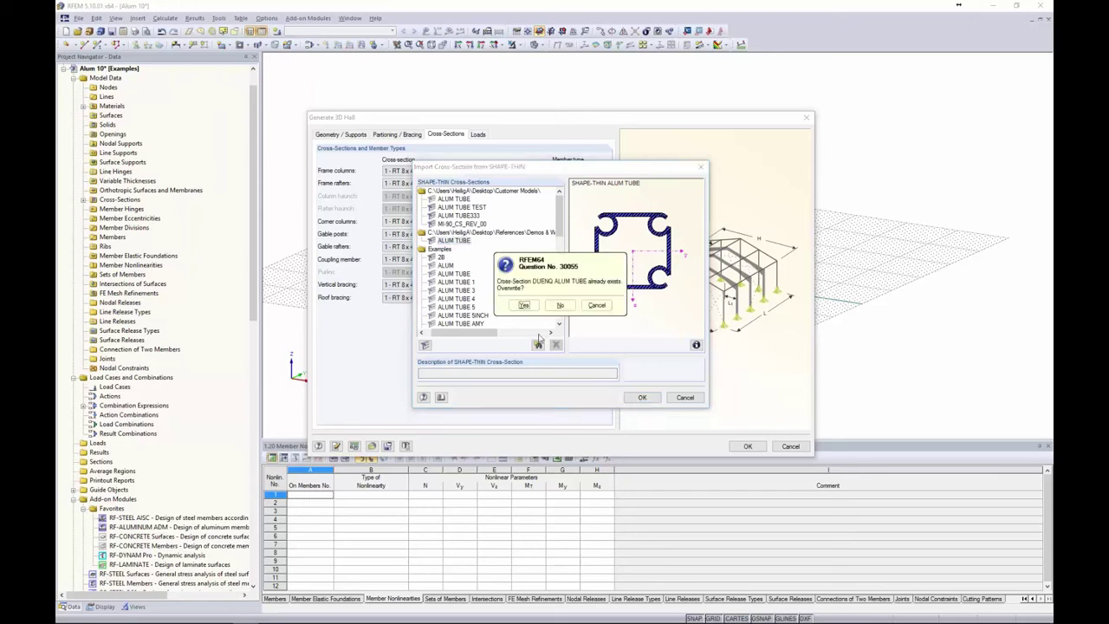
click(524, 305)
click(493, 221)
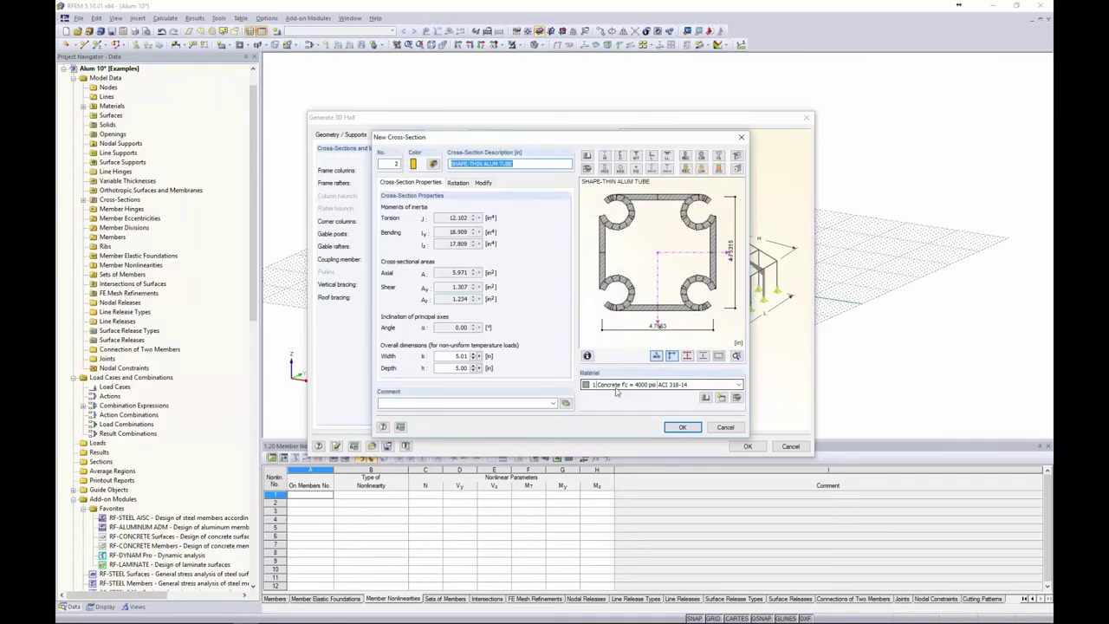
- Give the ALUM TUBE section the Aluminum 6061-T6, T6510, T6511-B221 (Extrusion) material and also assign the section to the gable posts
click(617, 390)
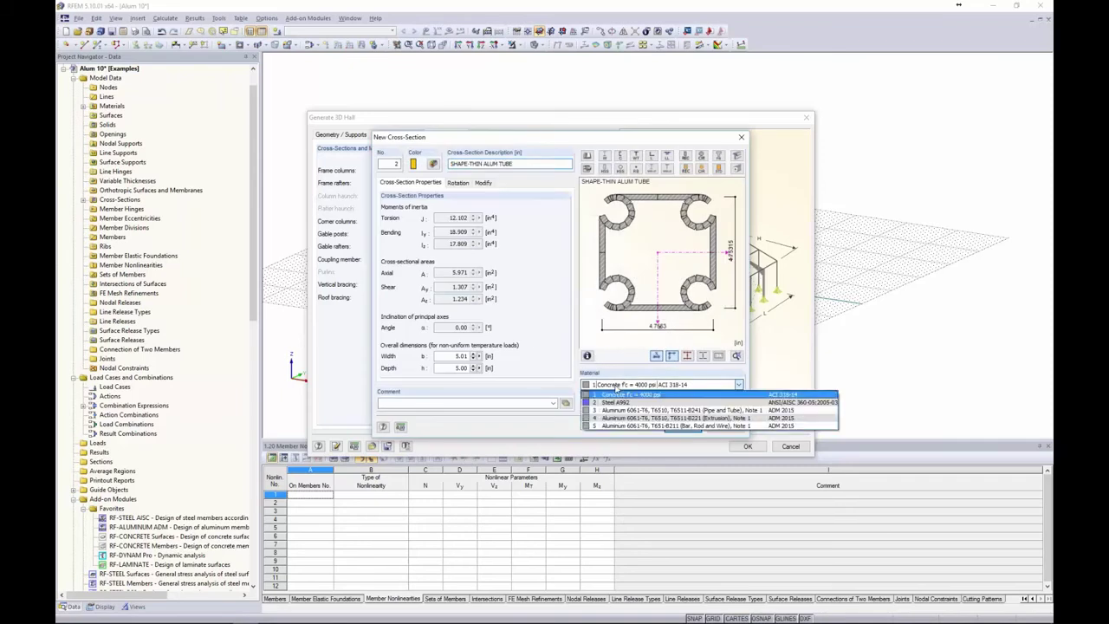
click(627, 422)
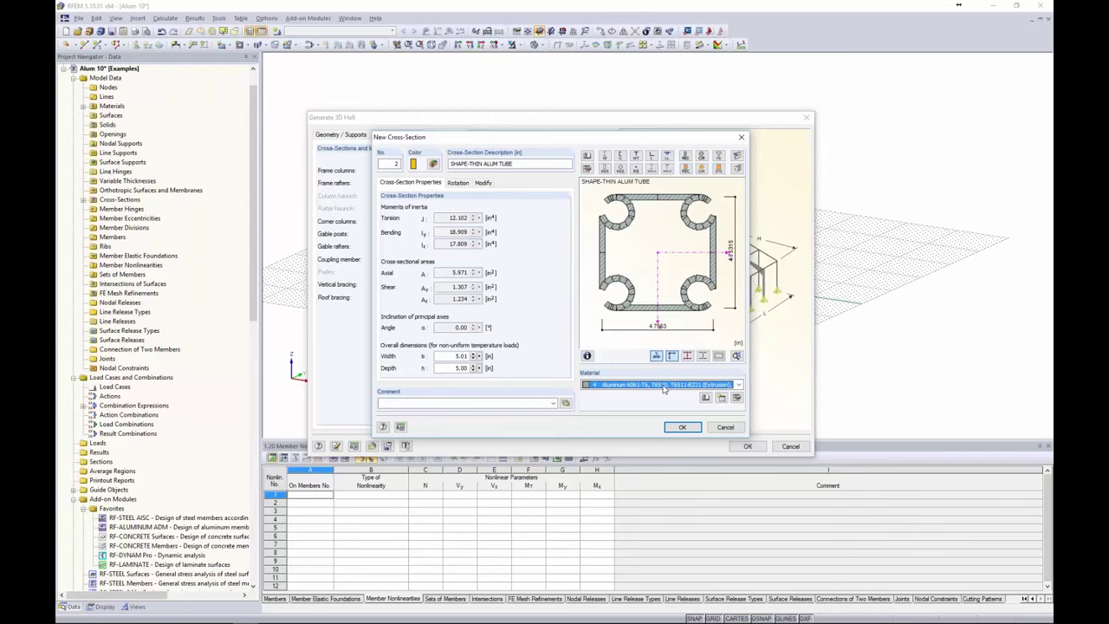
click(682, 427)
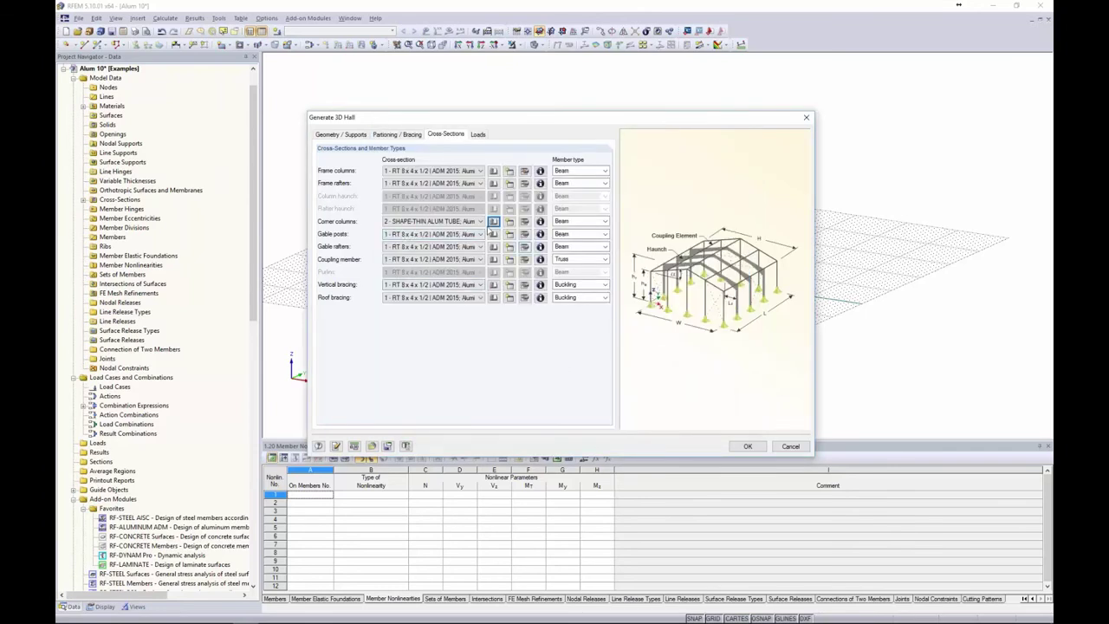
click(428, 234)
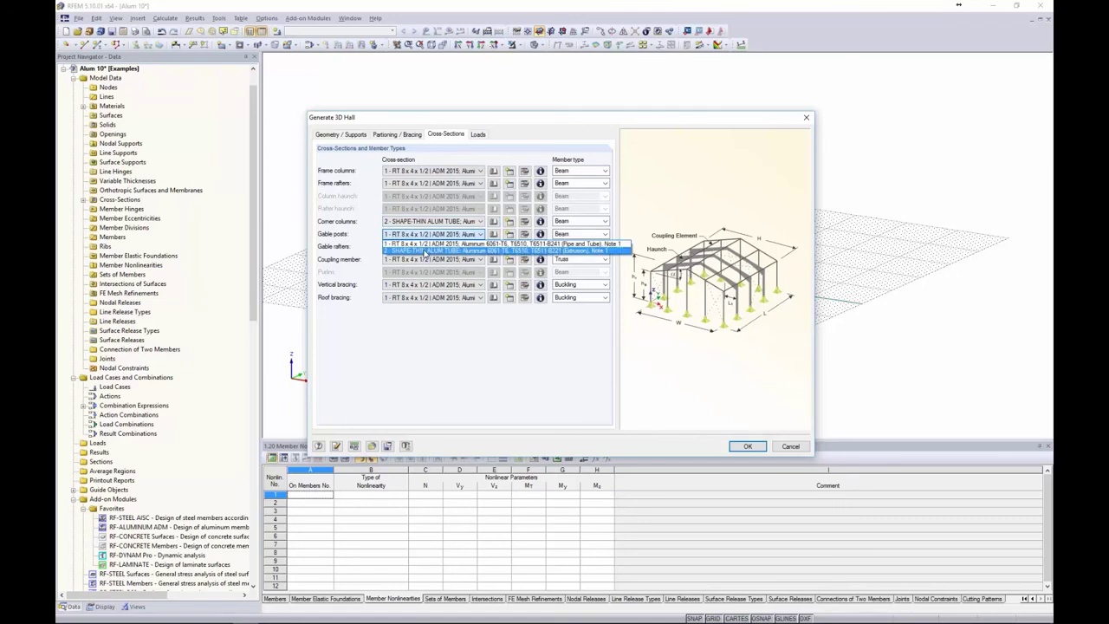
click(426, 250)
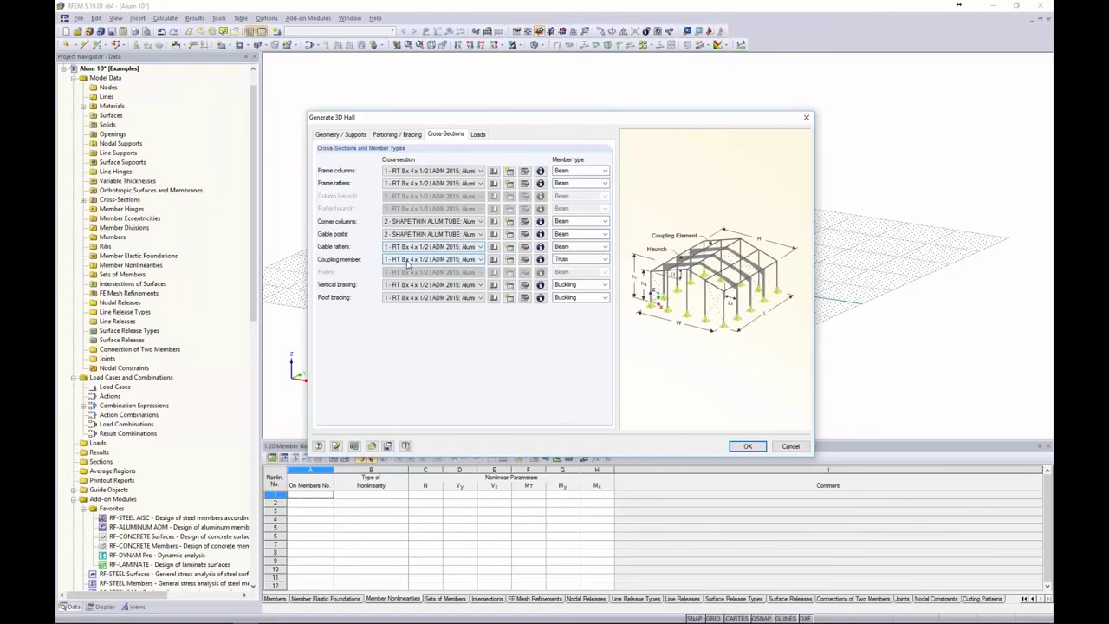
- Set the coupling member's cross-section to RT 3 x 3 x 0.188 with Aluminum 6061-T6, T6510, T6511-B241 (Pipe and Tube)
click(495, 260)
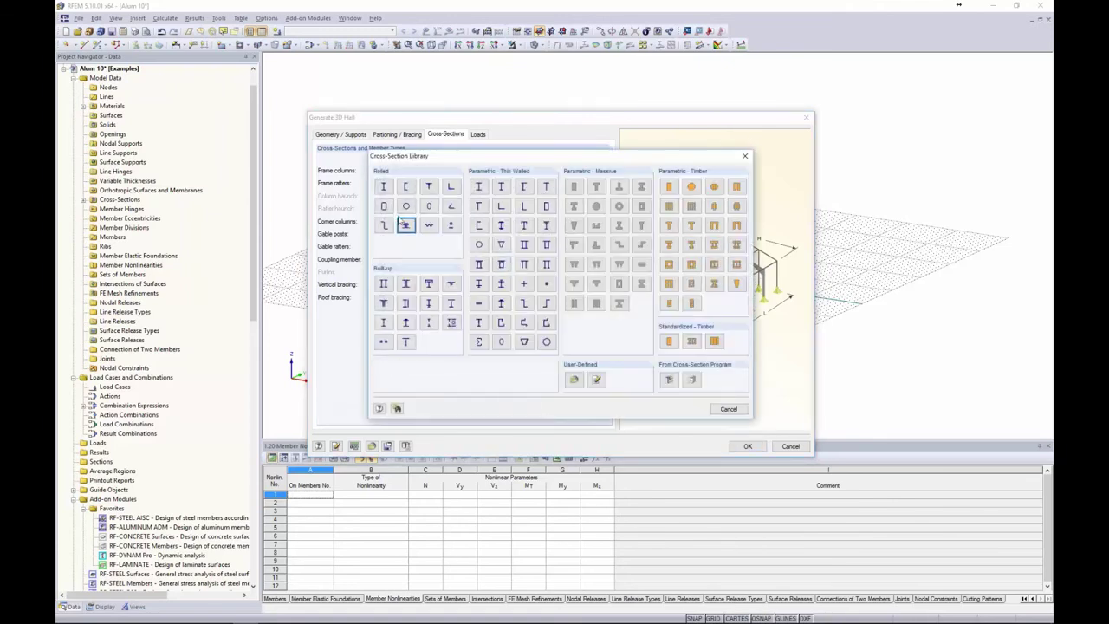
click(384, 206)
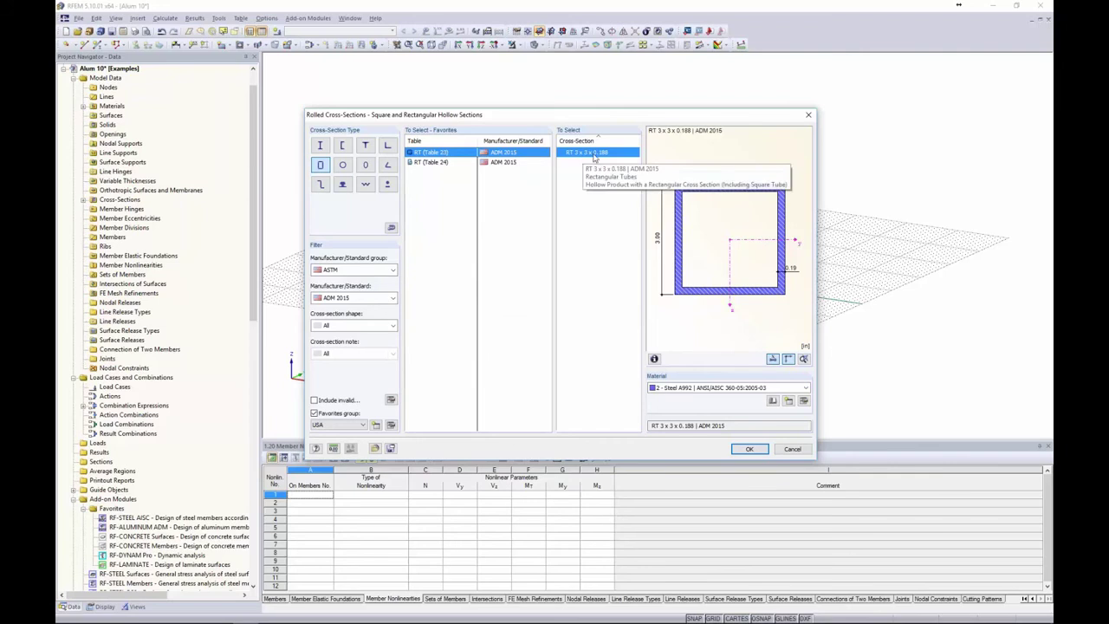
click(691, 389)
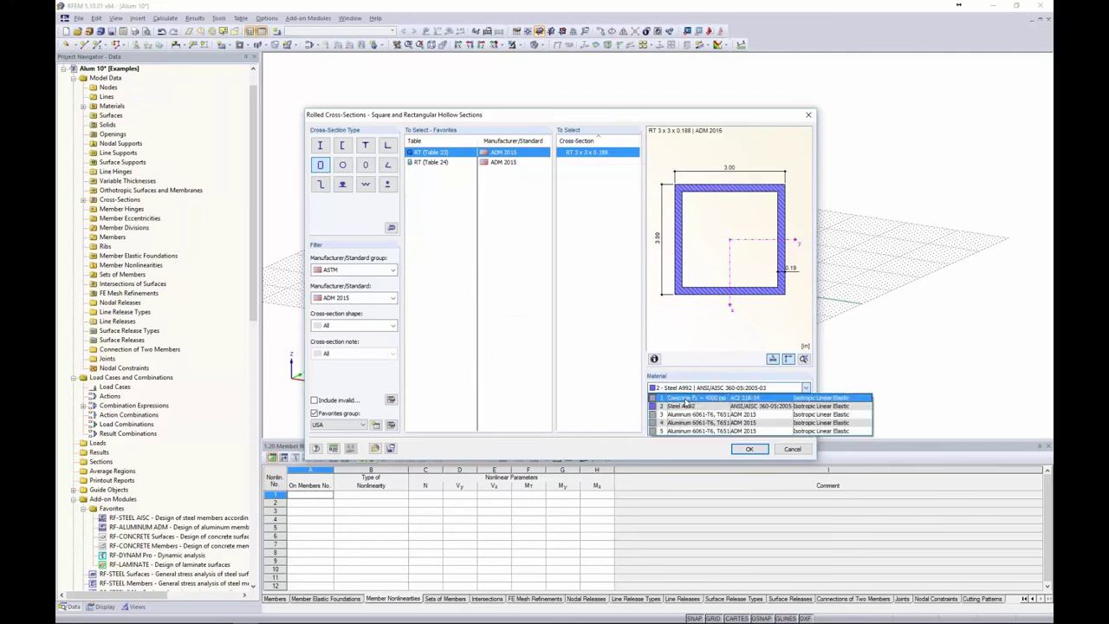
click(687, 415)
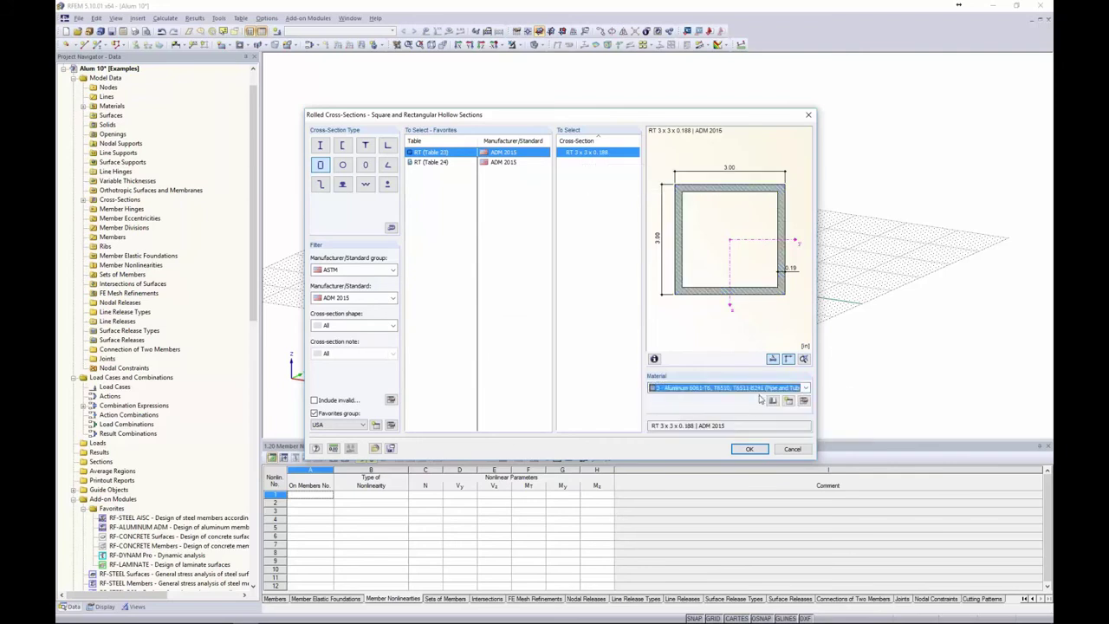
click(748, 449)
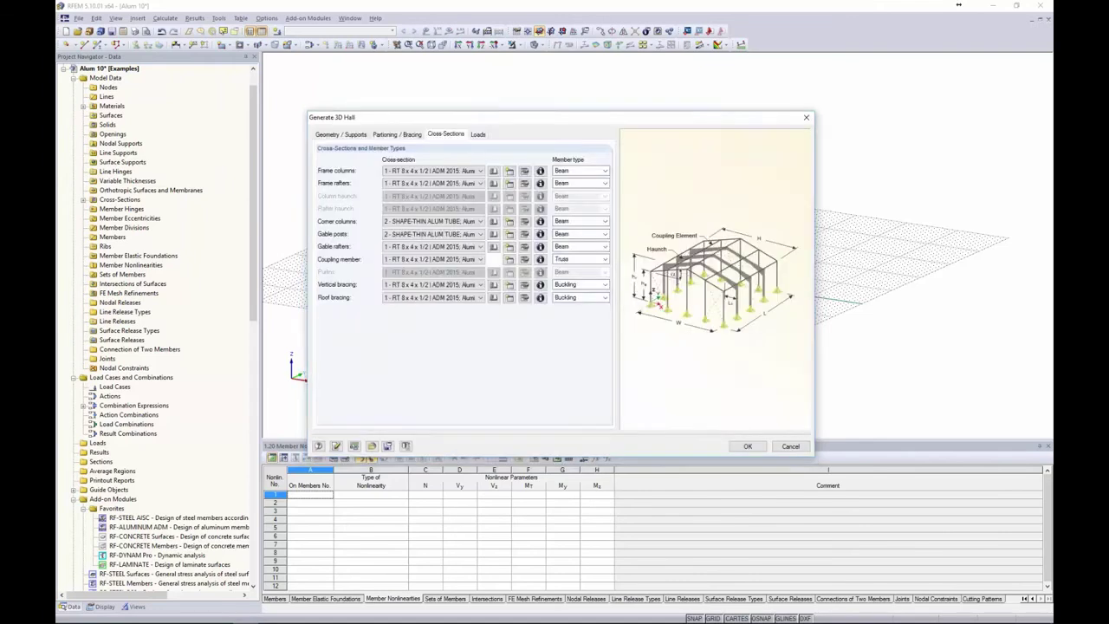
click(677, 428)
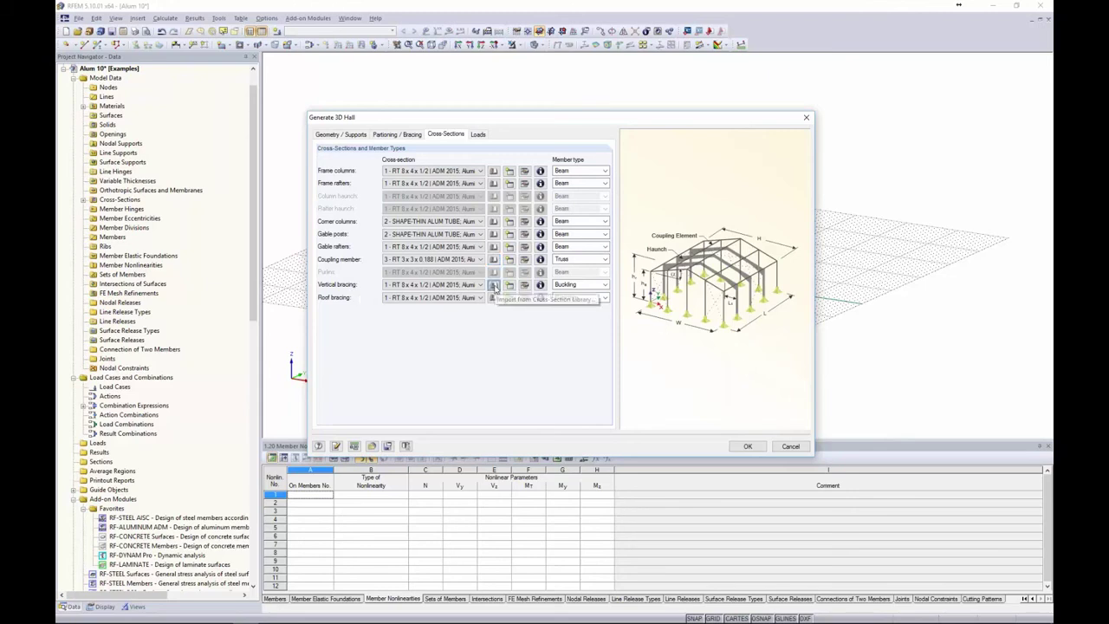
- Create a 1 in diameter round bar in Aluminum 6061-T6, T651-B211 (Bar, Rod and Wire) for the vertical bracing
click(494, 286)
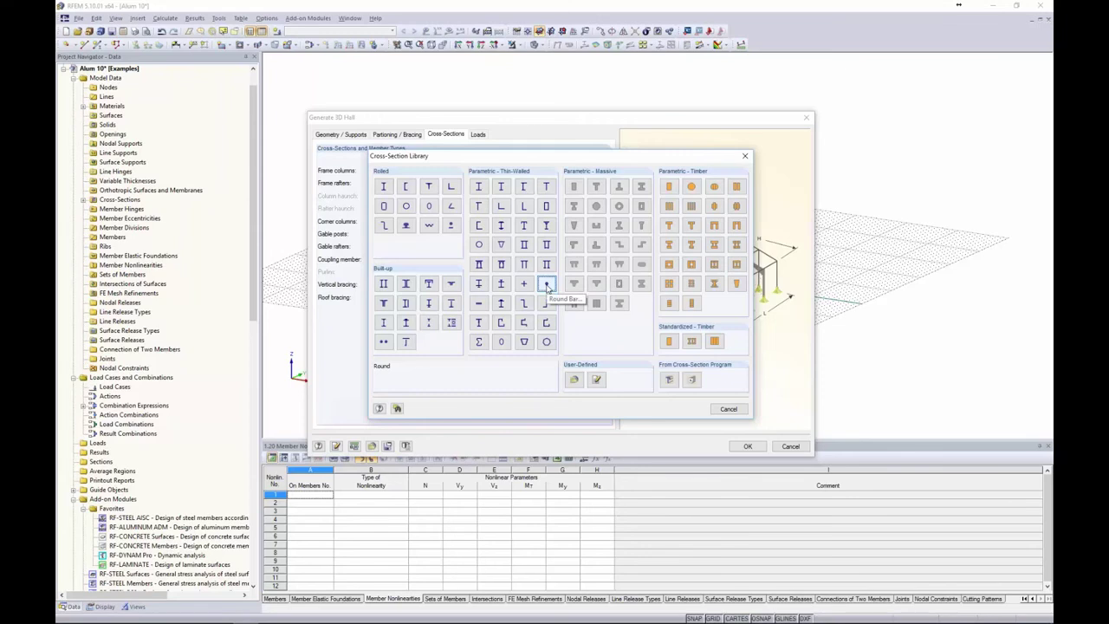
click(547, 286)
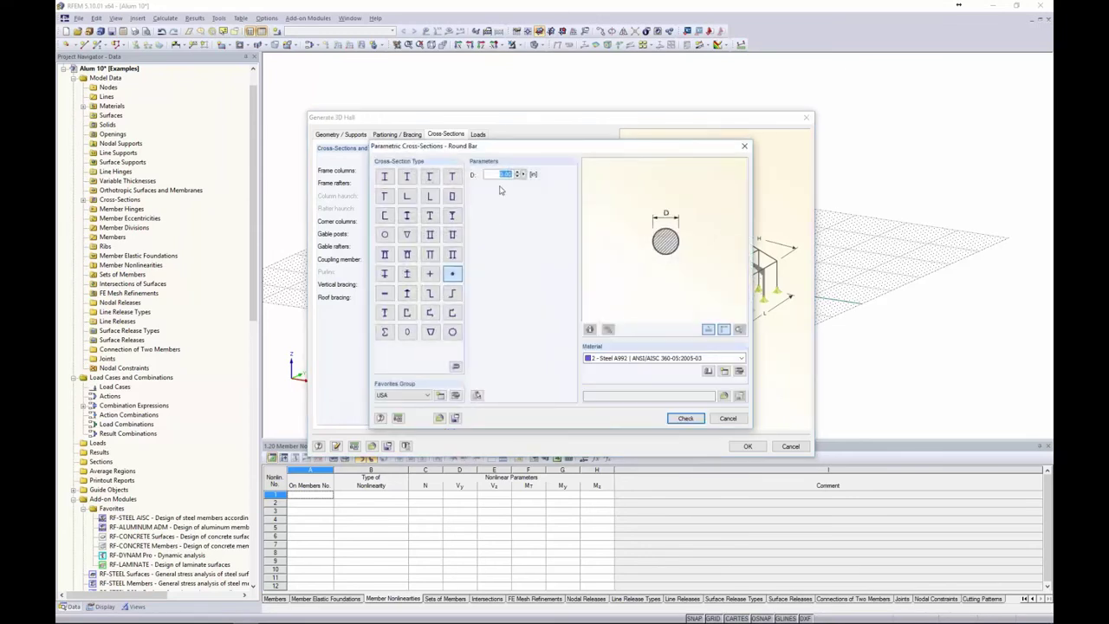
text(1)
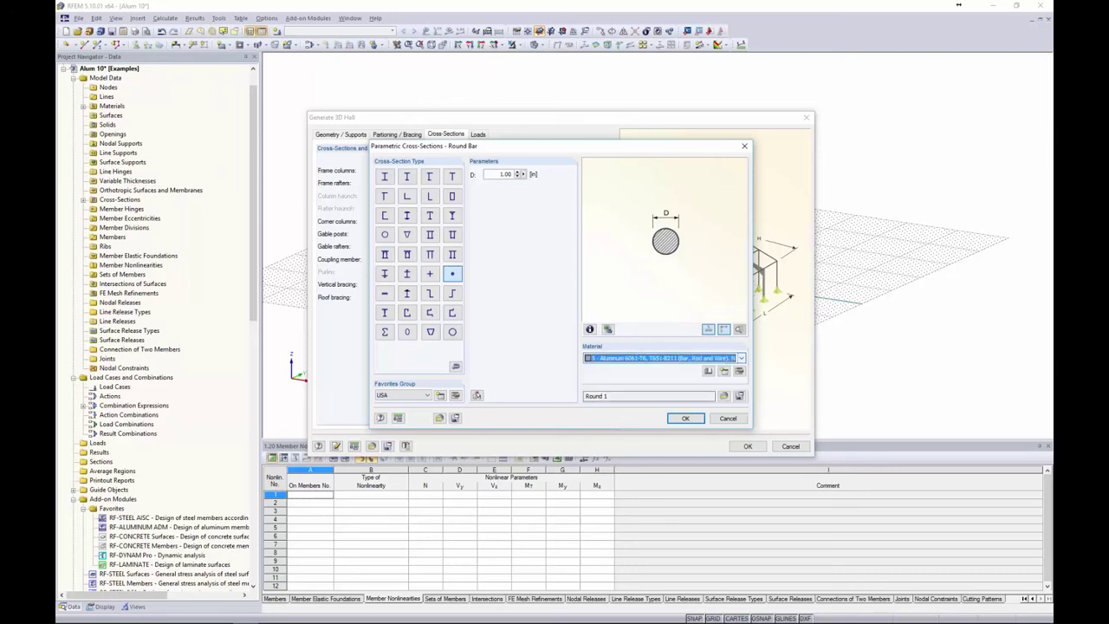
click(633, 401)
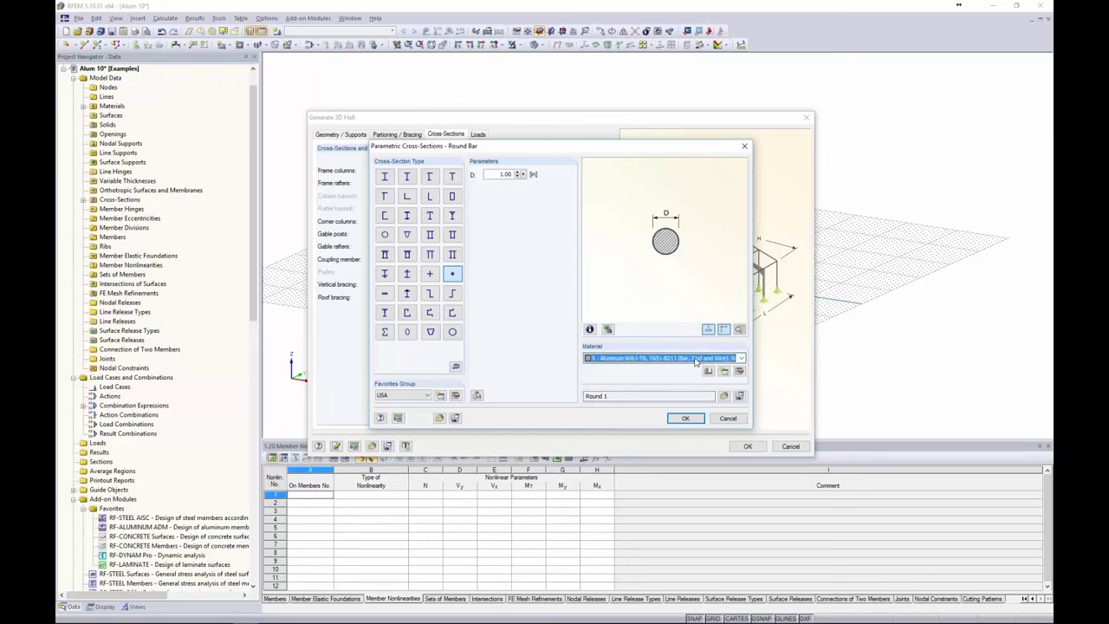
click(685, 417)
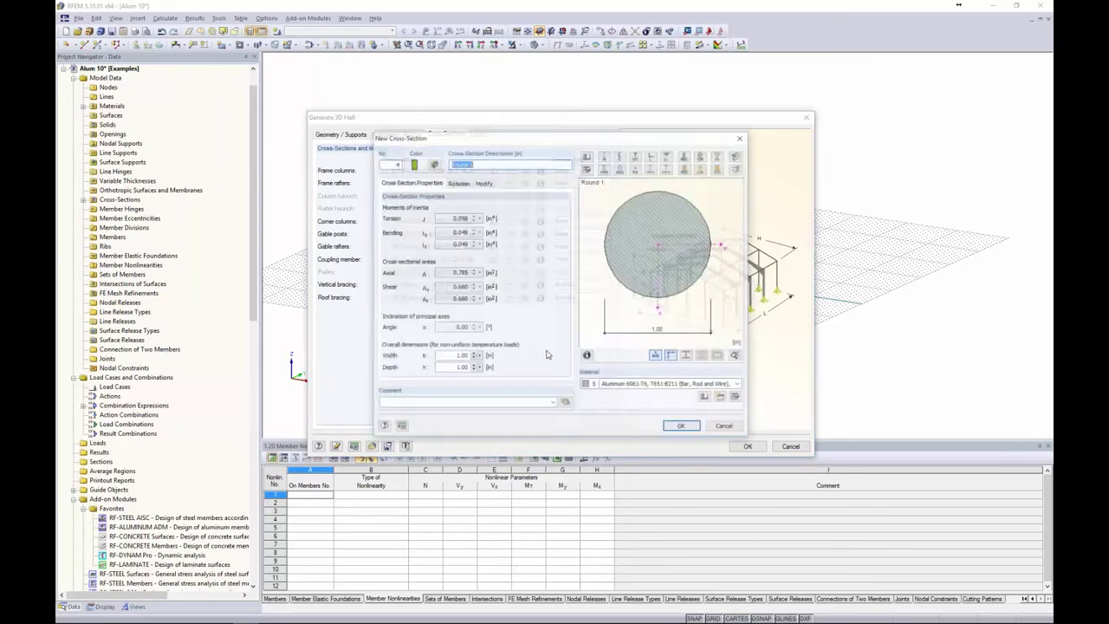
click(683, 427)
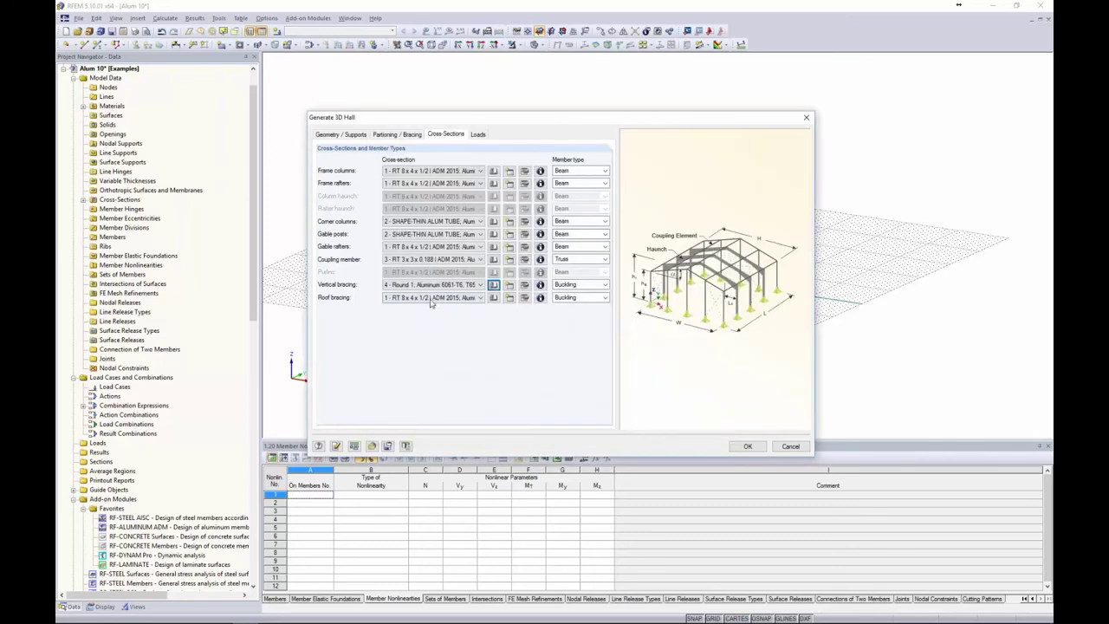
- Assign the Round 1 section to the roof bracing and view the member types available for the frame columns and vertical bracing
click(432, 297)
click(429, 328)
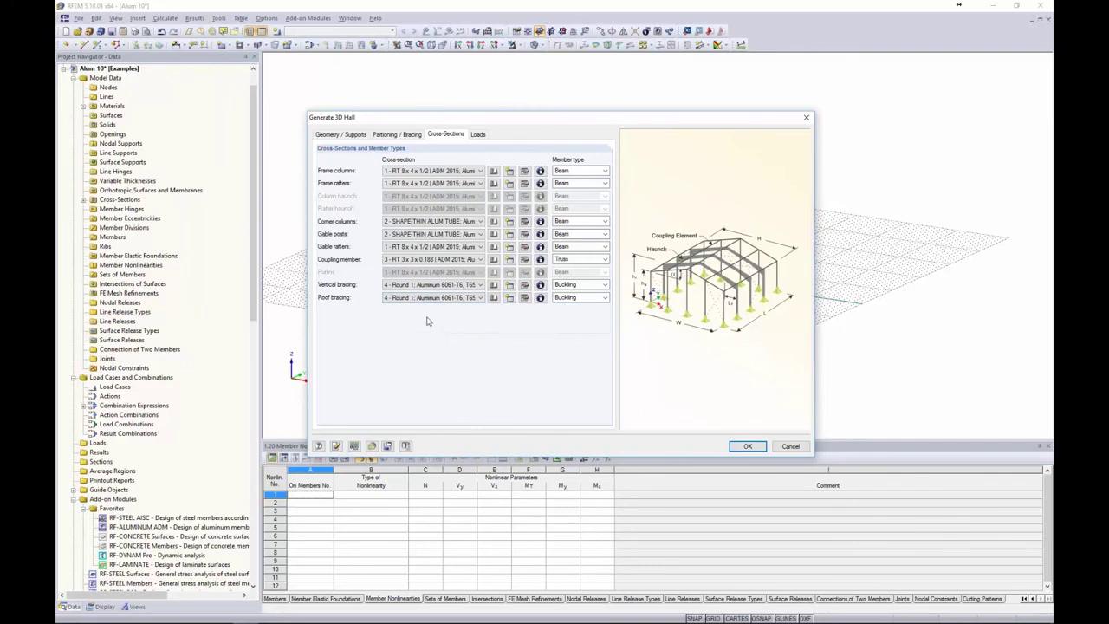
click(583, 172)
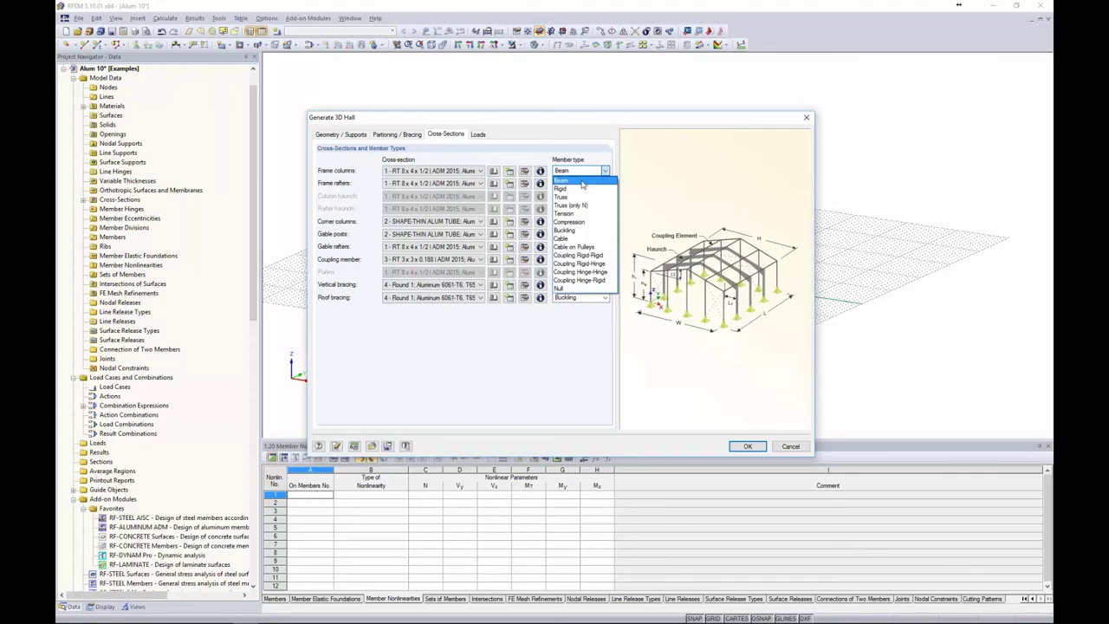
click(576, 349)
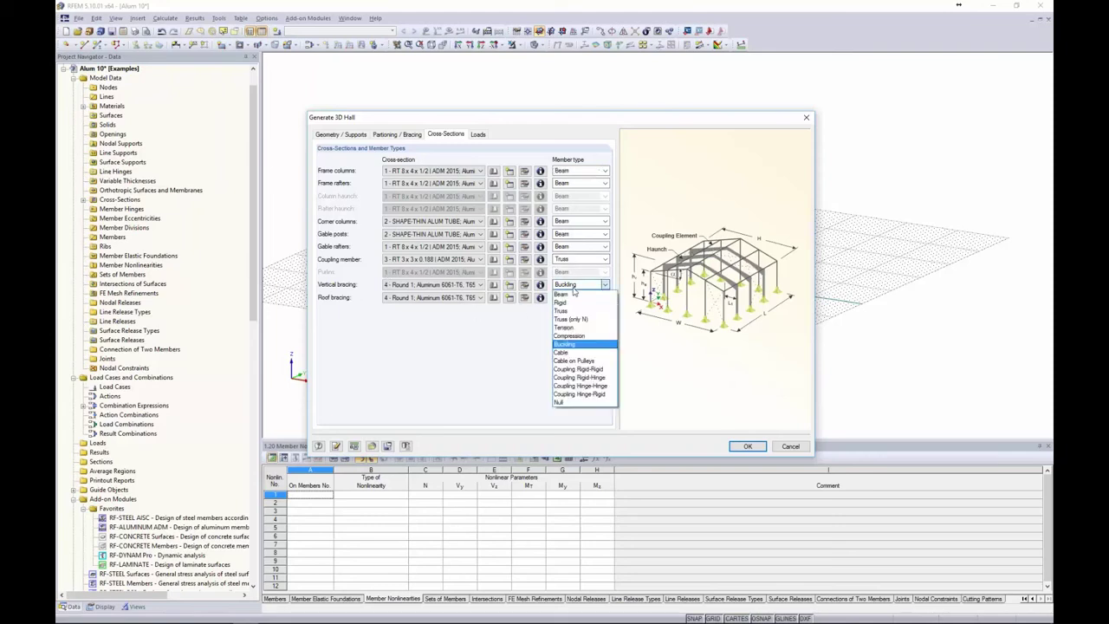
click(574, 286)
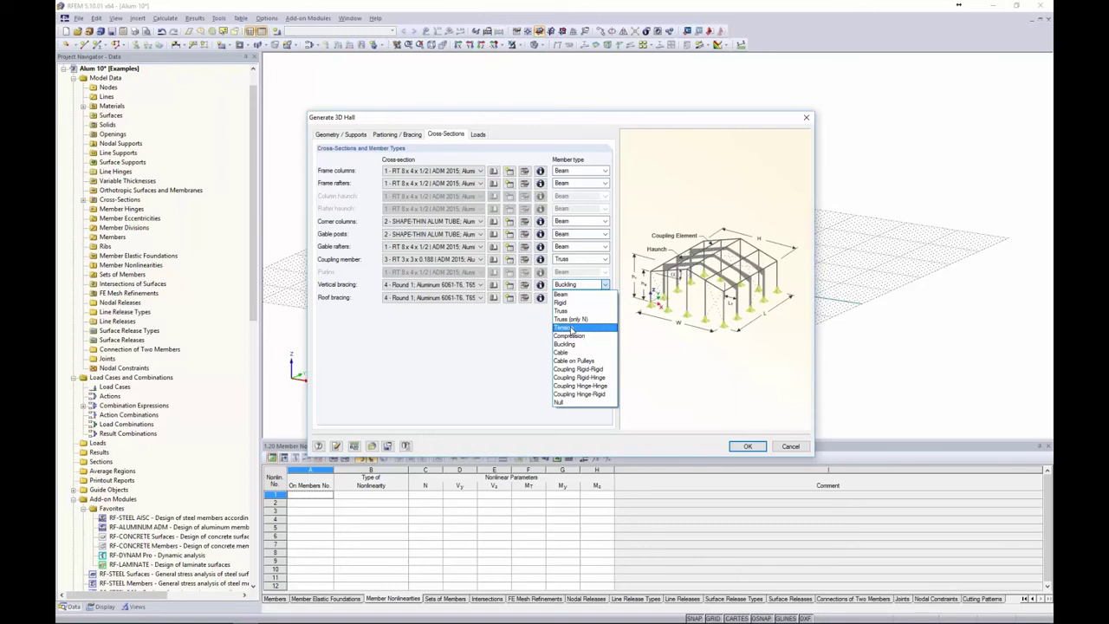
click(494, 353)
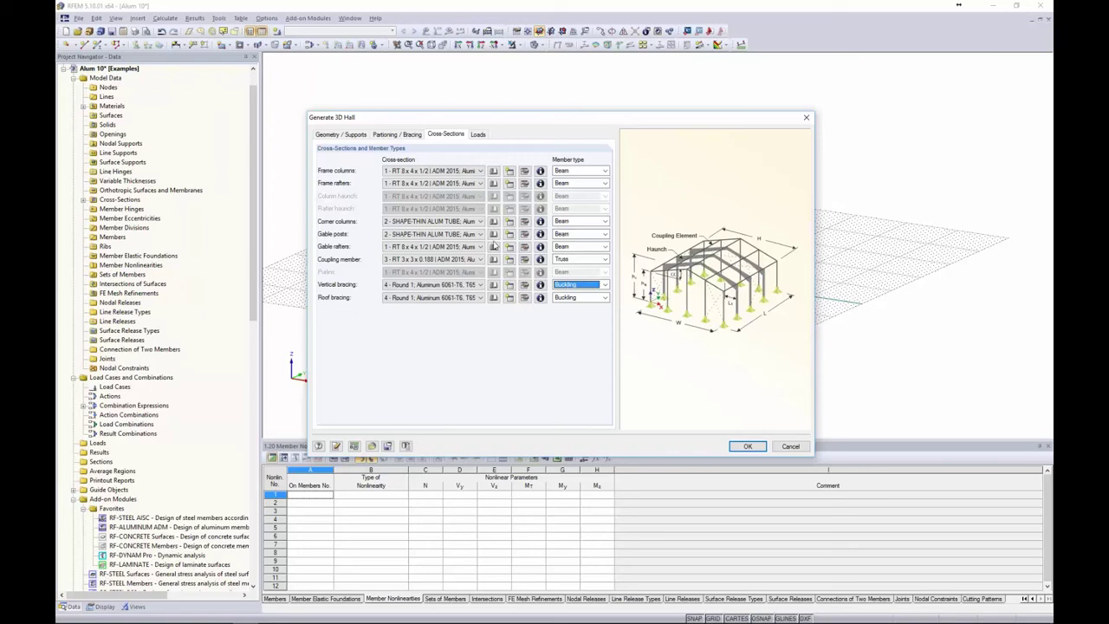
- Generate the 3D hall with the chosen cross-sections, leaving automatic load generation off
click(479, 136)
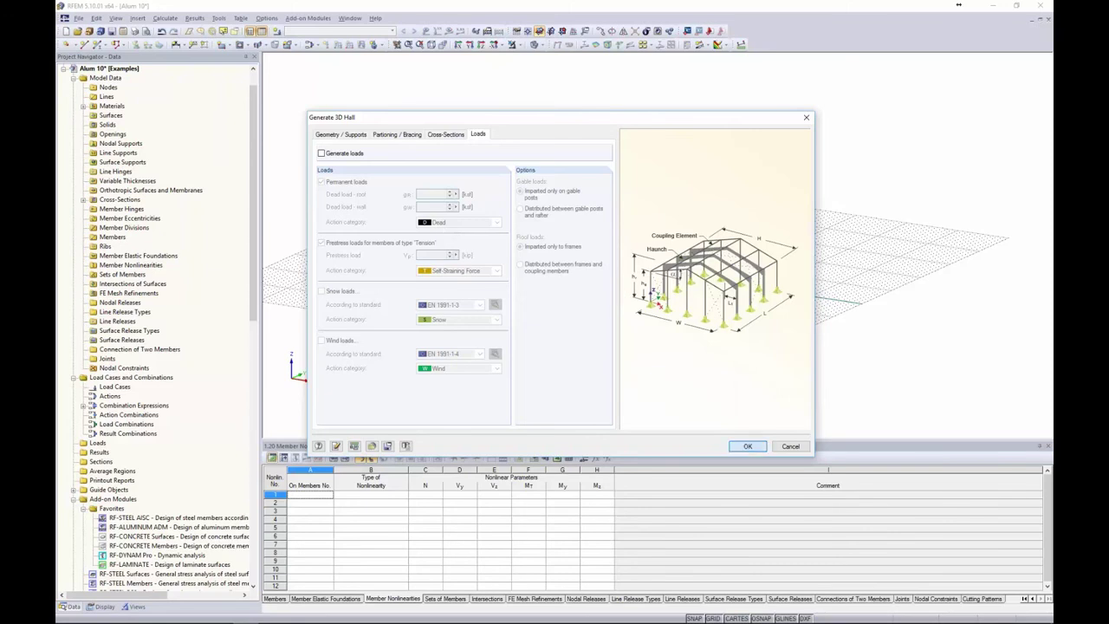
click(745, 445)
scroll(699, 349, up, 3)
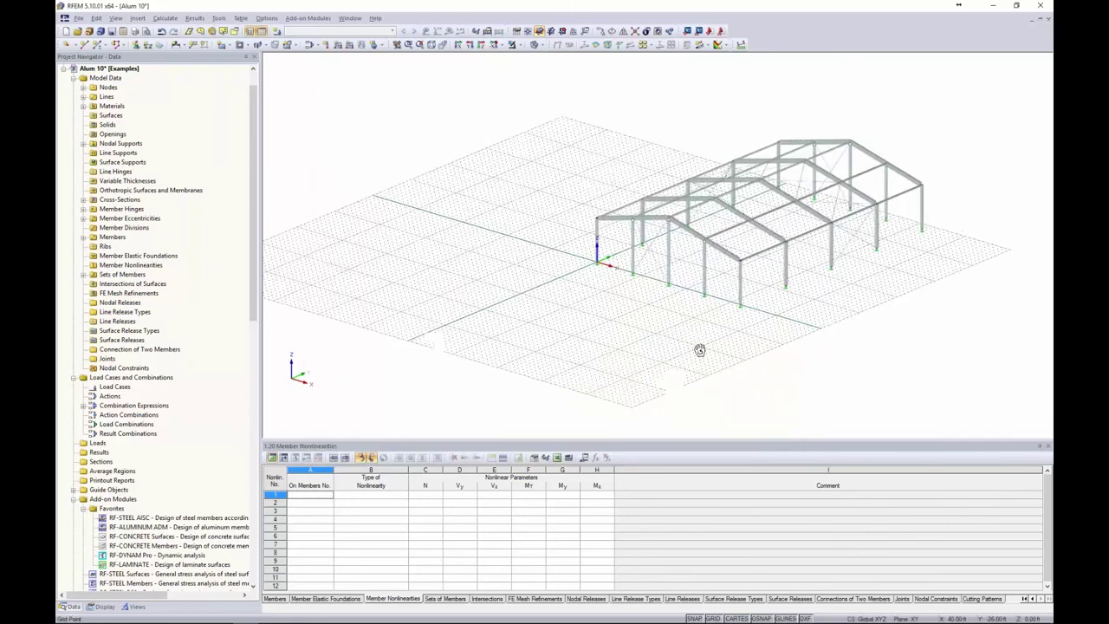
scroll(637, 351, up, 3)
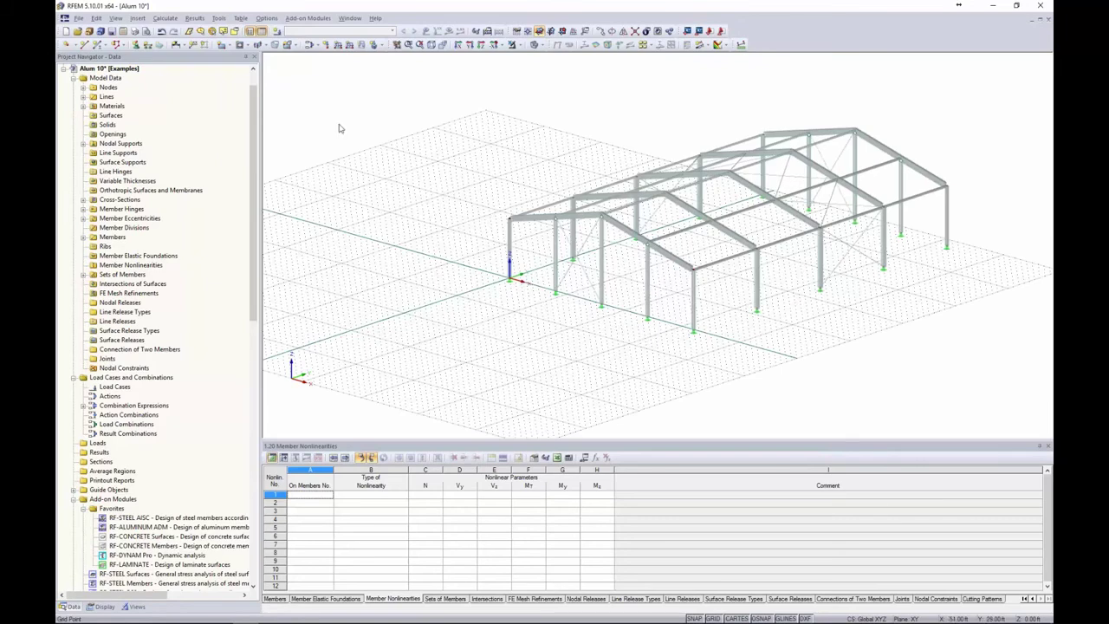
- Create the first load case with the description Dead and the Dead action category, keeping self-weight active
click(277, 32)
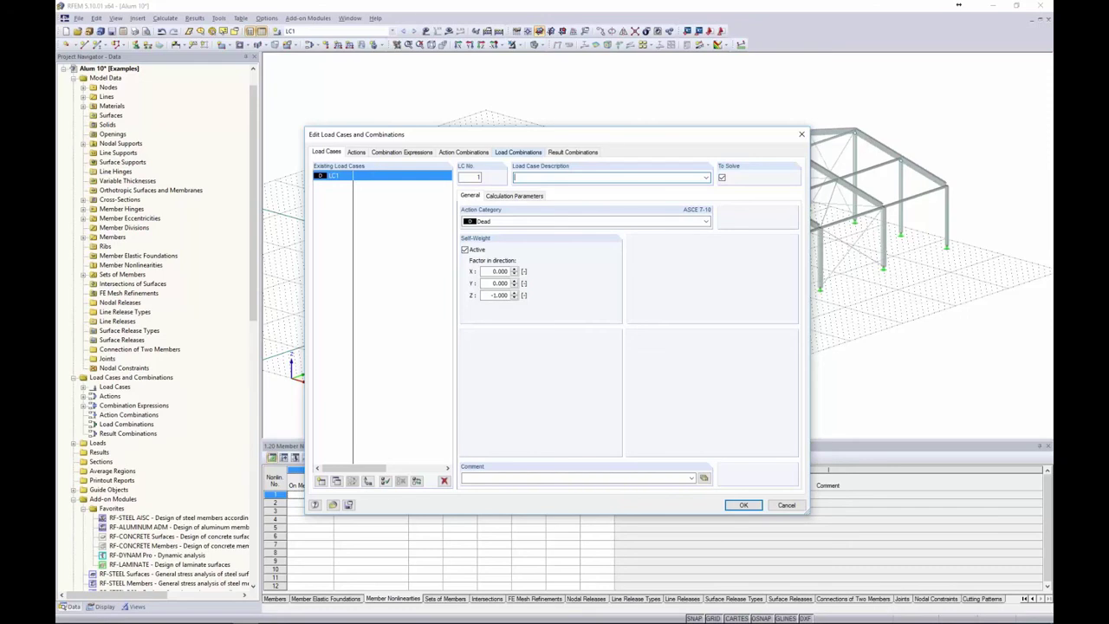
text(Dead)
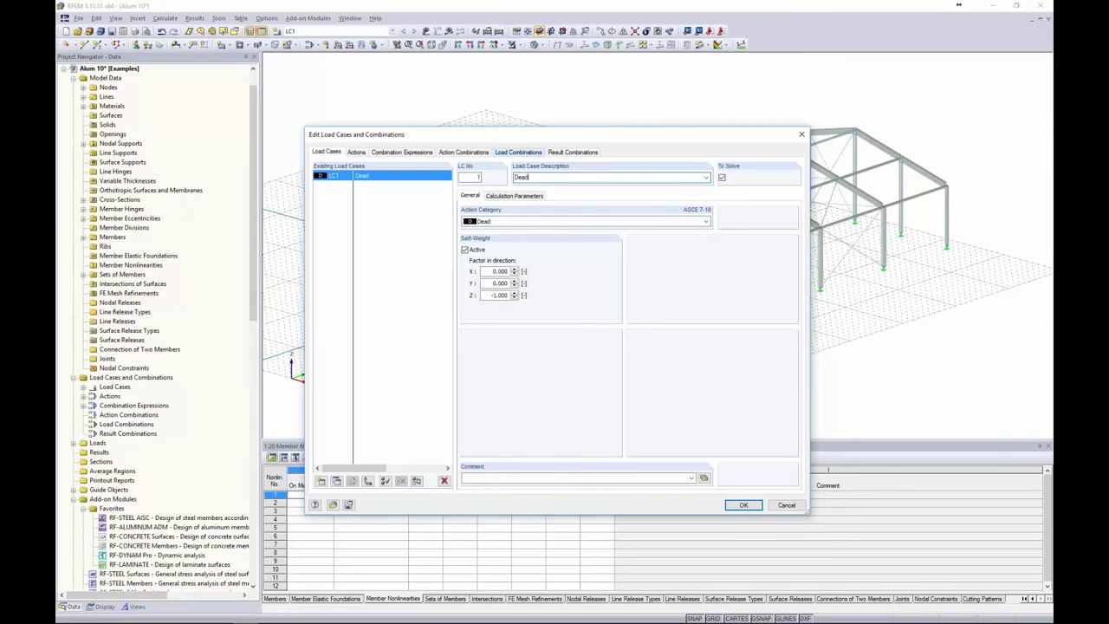
click(522, 224)
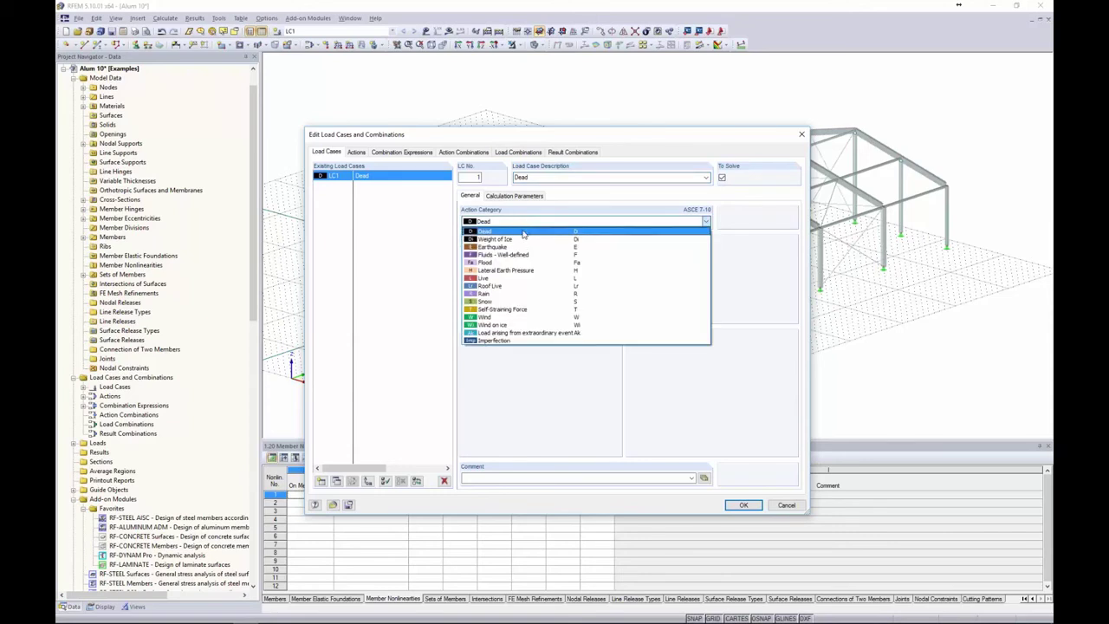
click(524, 228)
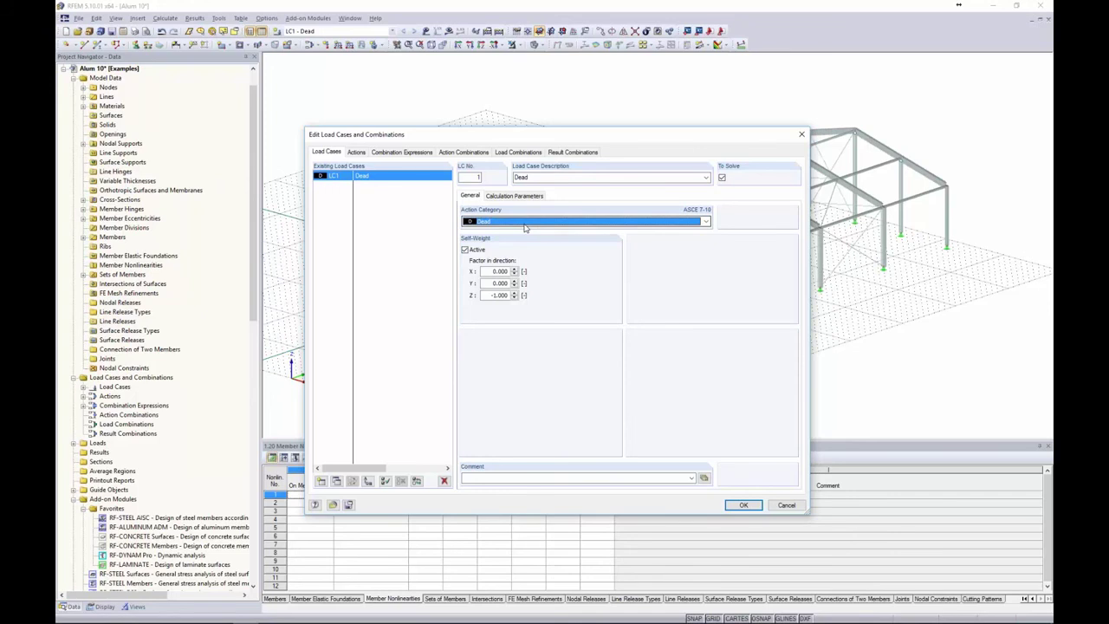
- Add two more load cases, Wind 1 and Wind 2, both in the Wind action category
click(322, 482)
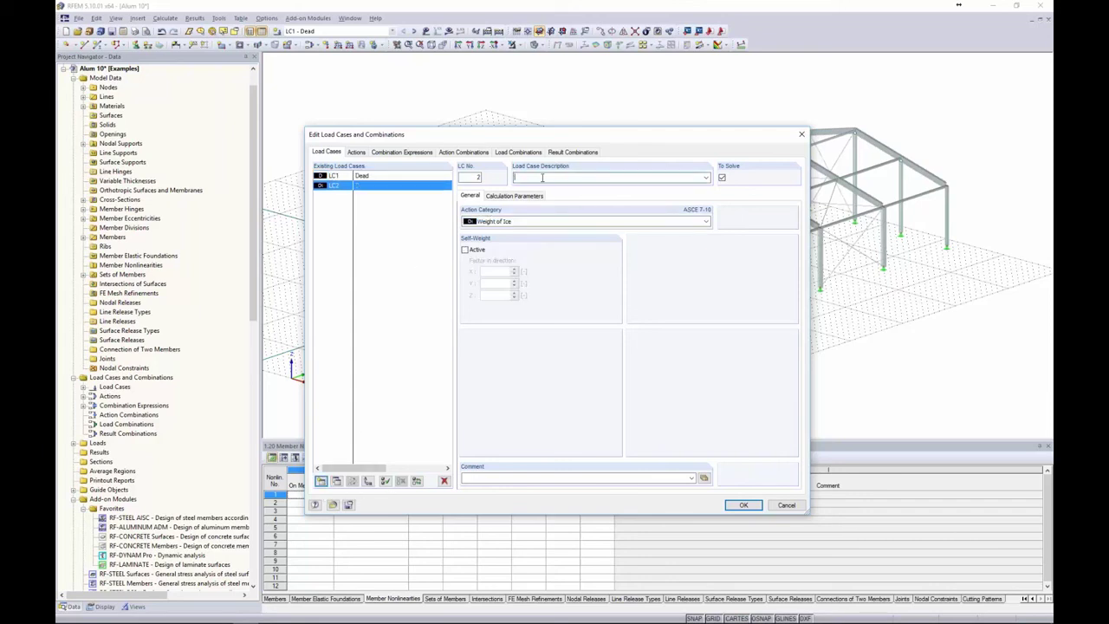
text(Wind 1)
click(538, 222)
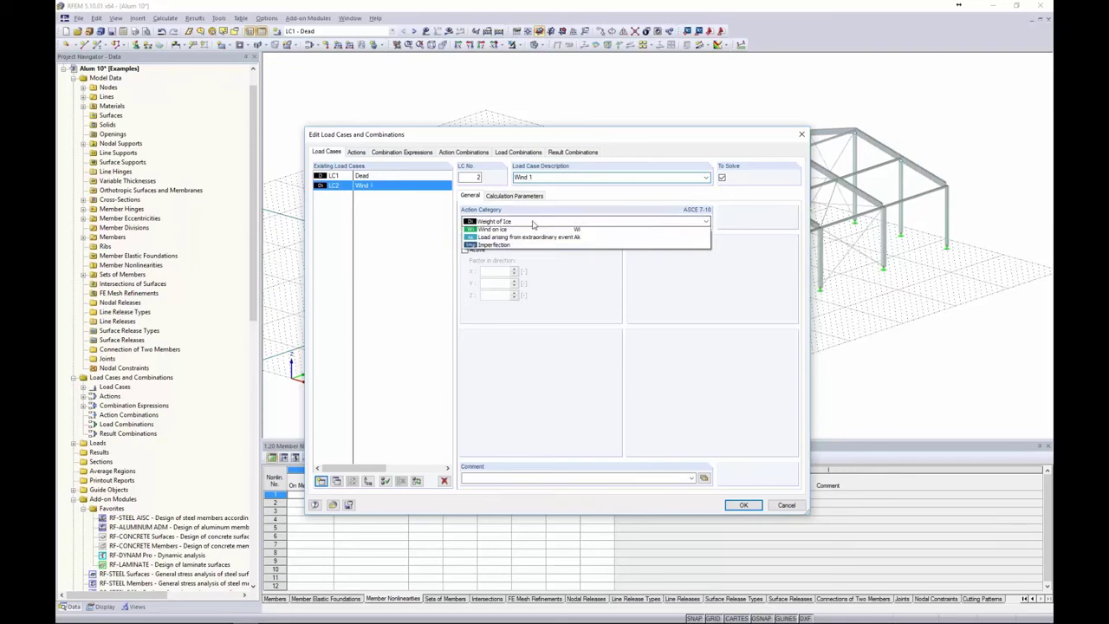
click(492, 318)
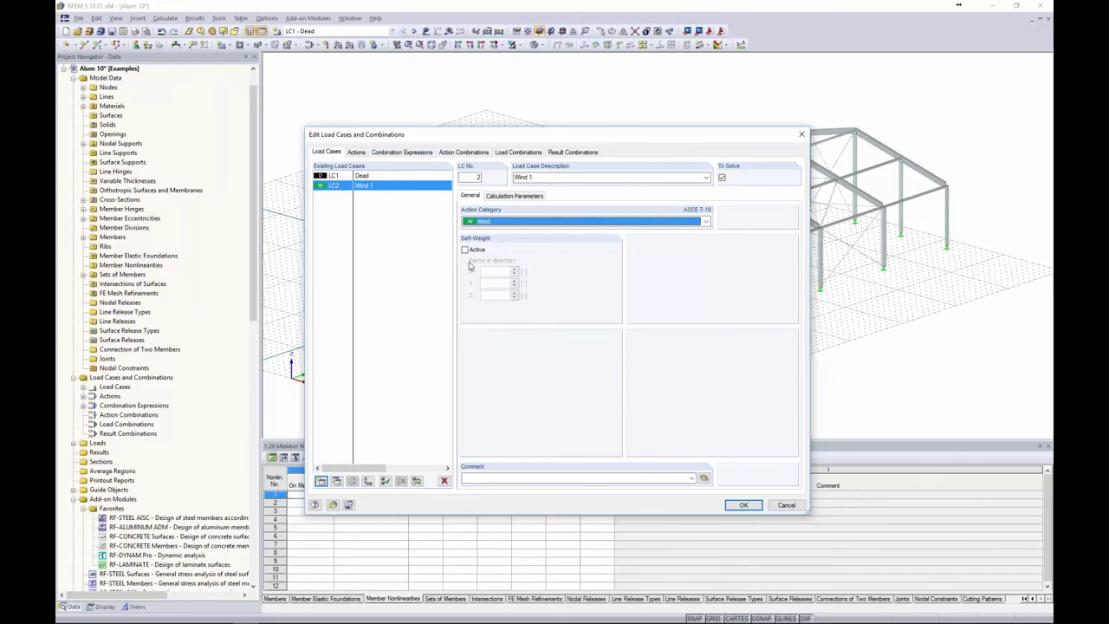
click(320, 481)
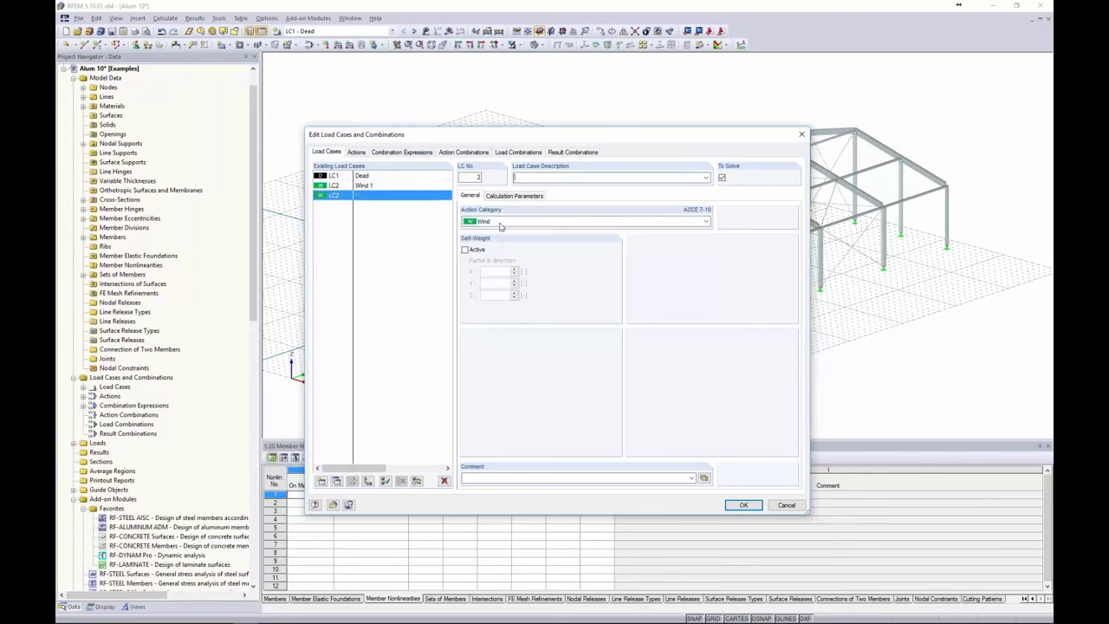
text(Wind 2)
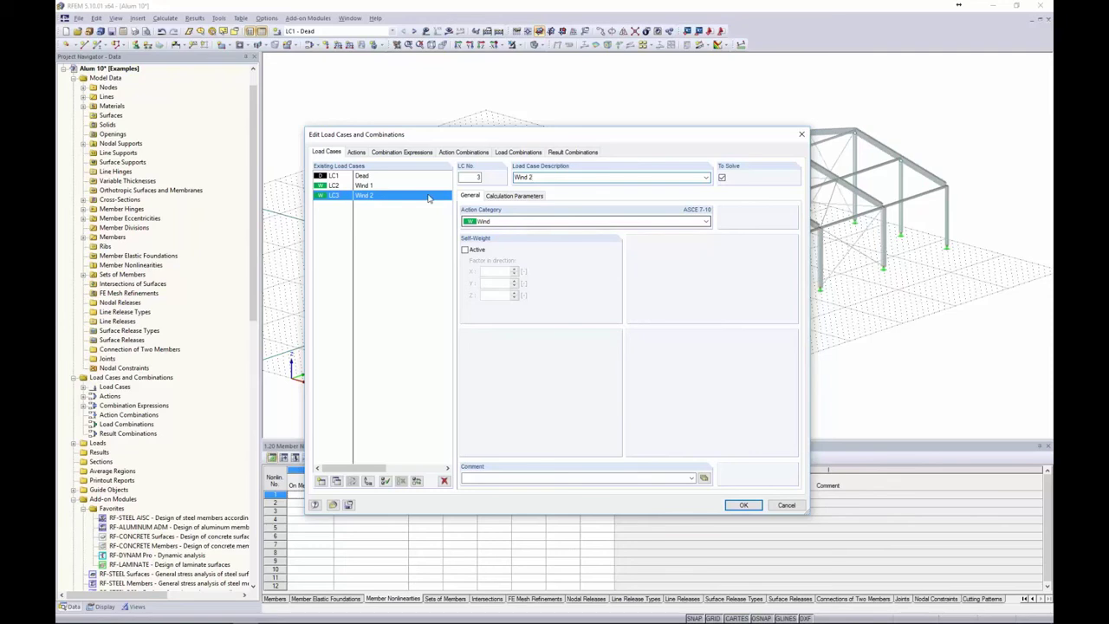
- Generate load combinations from the Section 2.3 (LRFD) and Section 2.4 (ASD) expressions and accept the load case definitions
click(408, 153)
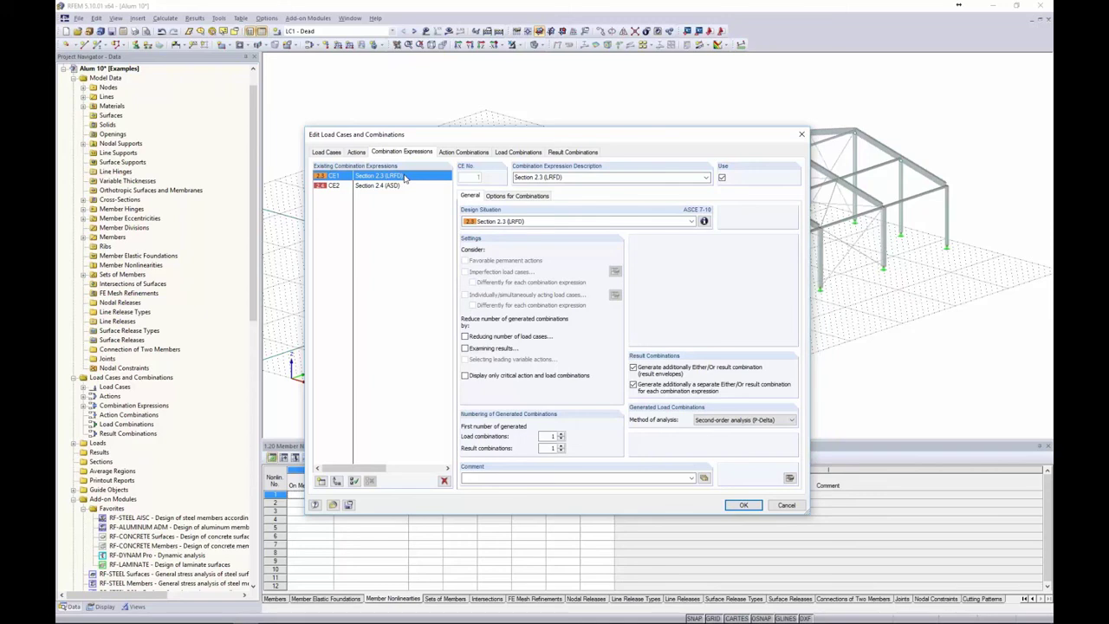
click(399, 187)
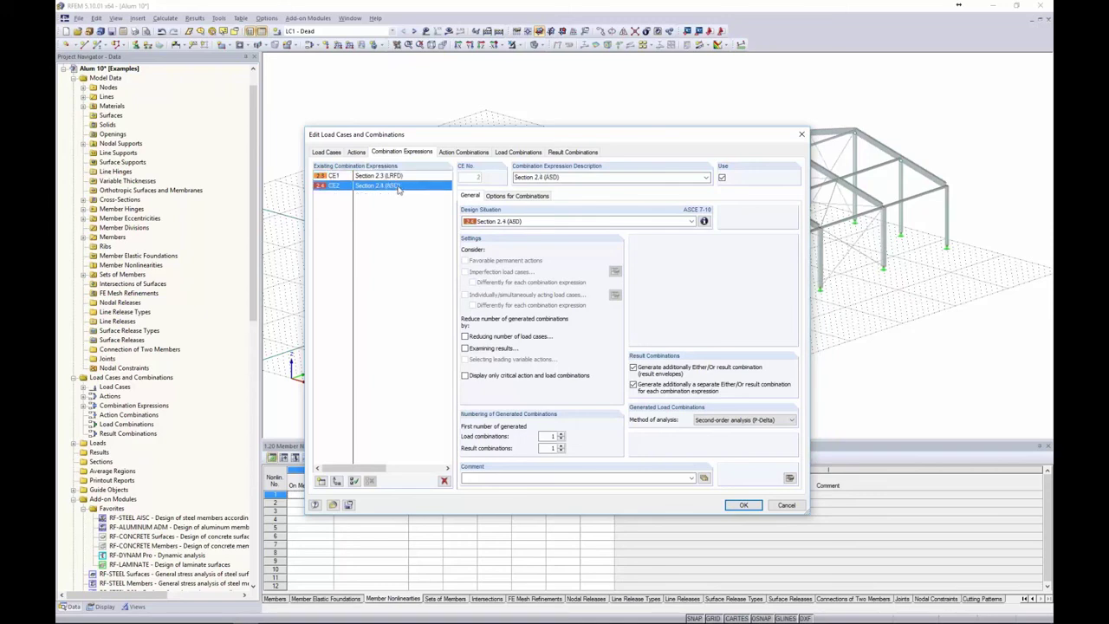
click(517, 152)
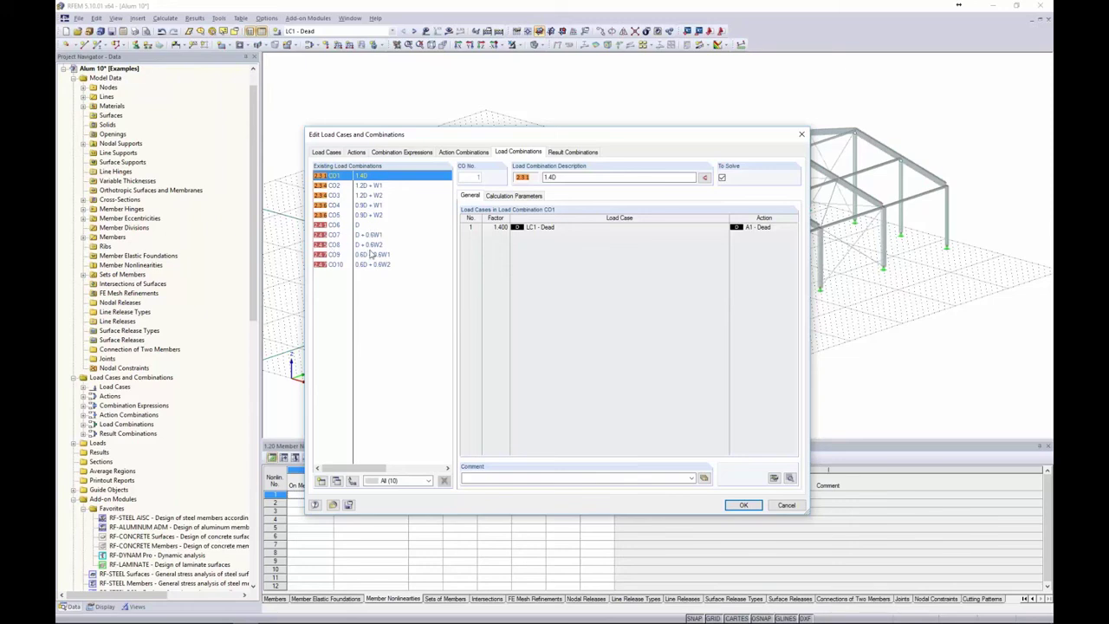
click(750, 506)
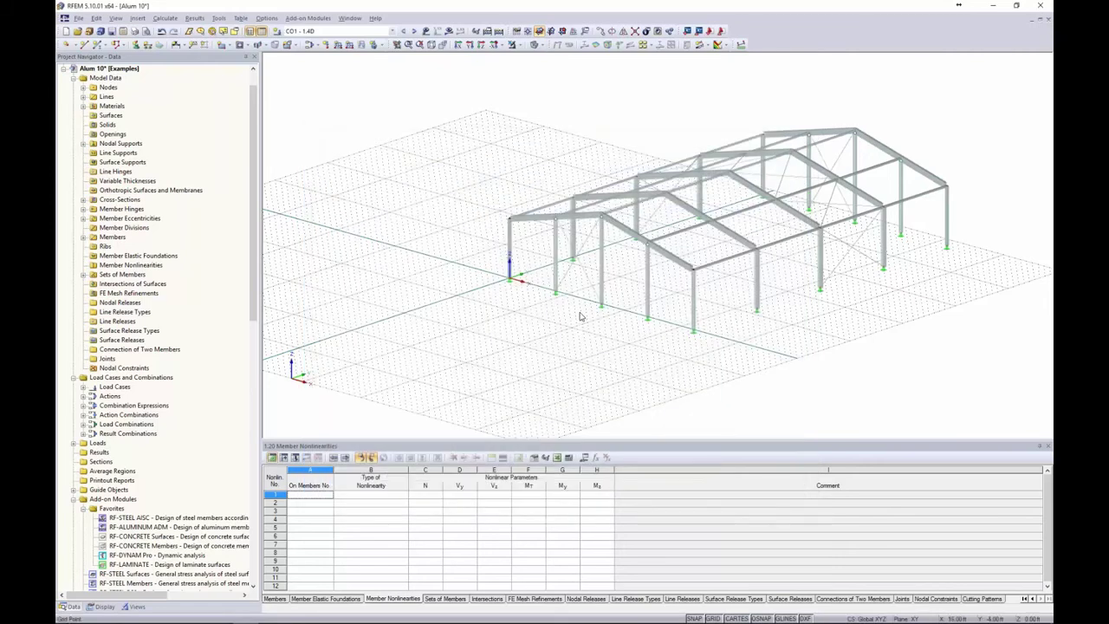
- Make LC1 - Dead the current load case
middle_drag(581, 317, 447, 343)
click(392, 31)
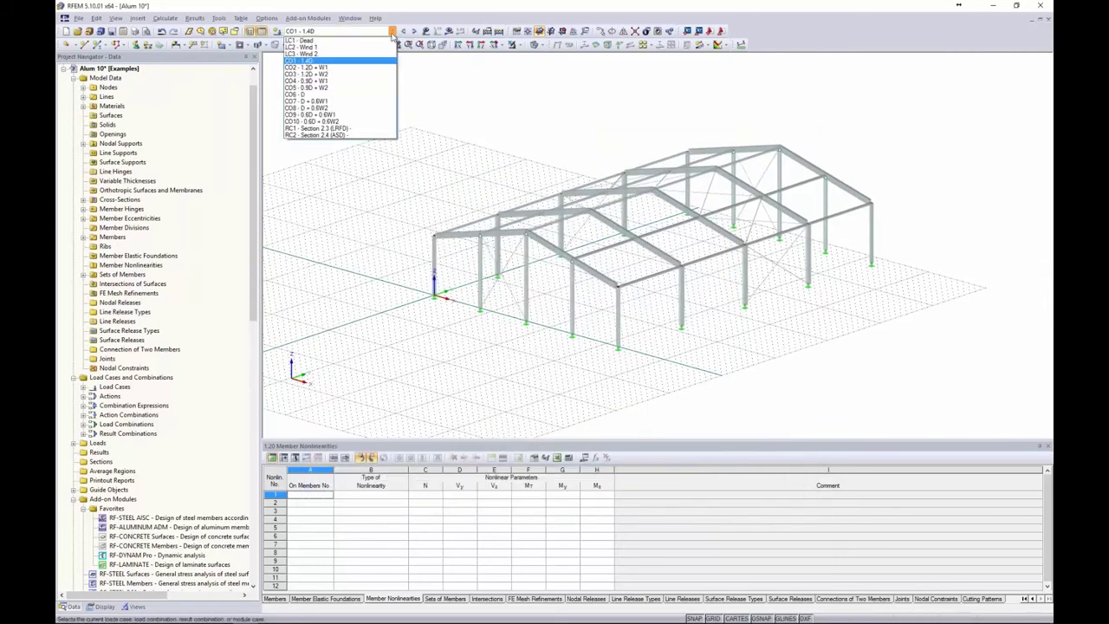
click(384, 41)
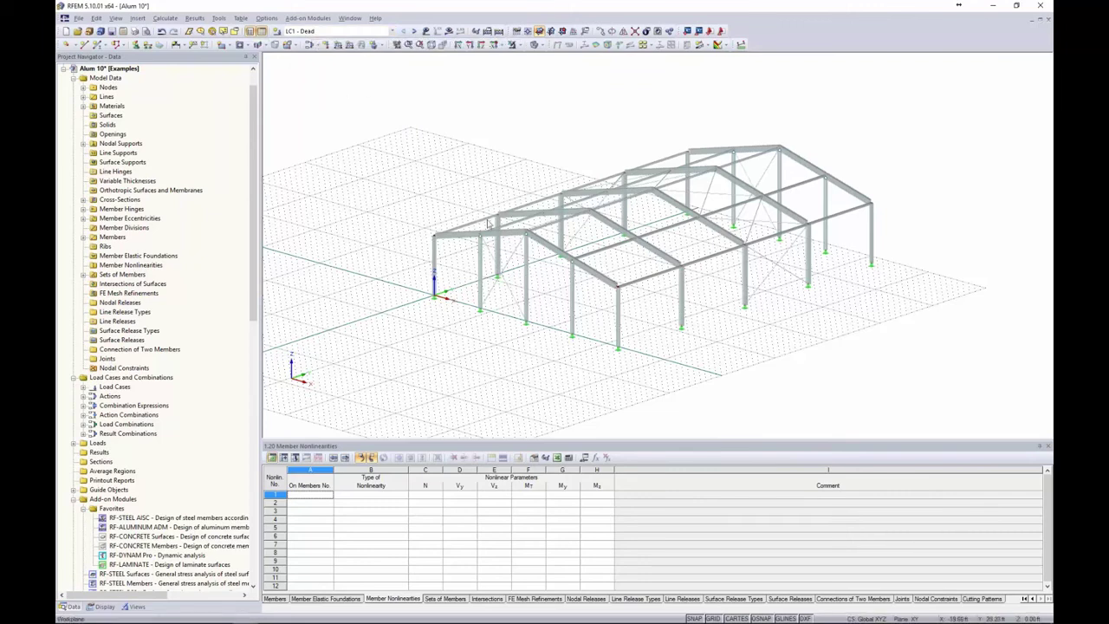
- Start generating member loads from area loads via planes, using direction ZL related to true area and a magnitude of -0.010 ksf
scroll(638, 299, up, 2)
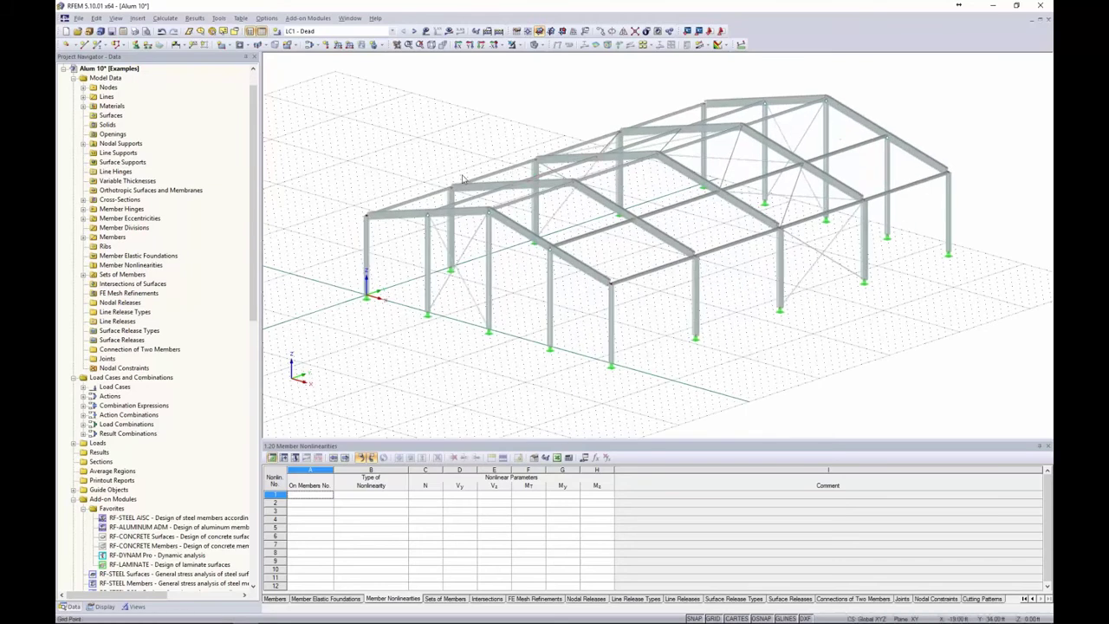
click(219, 18)
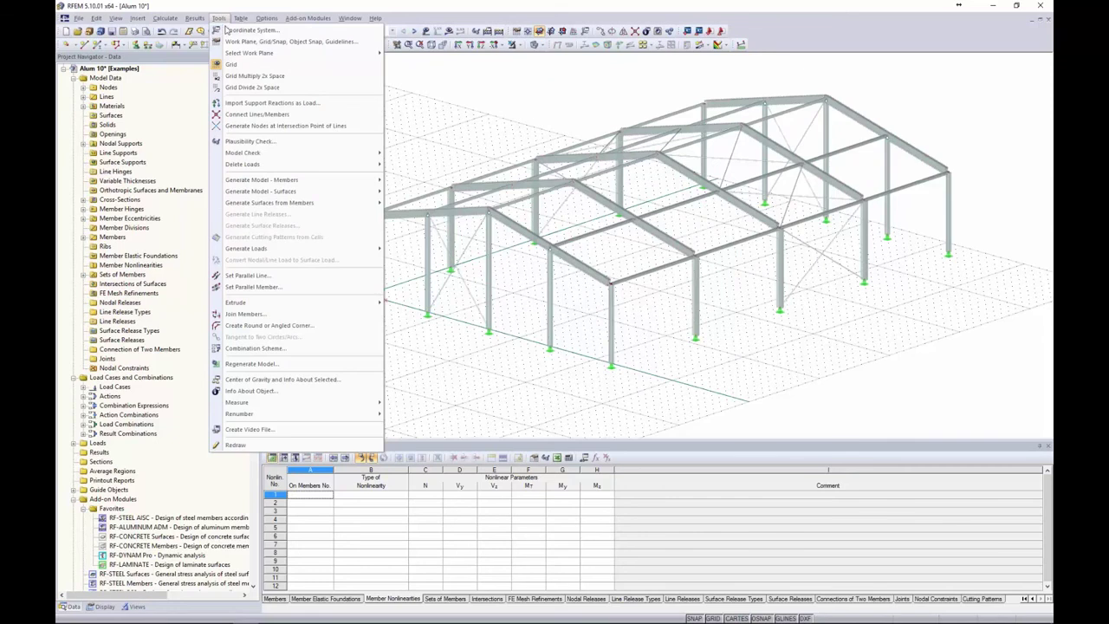
mouse_move(259, 251)
click(407, 249)
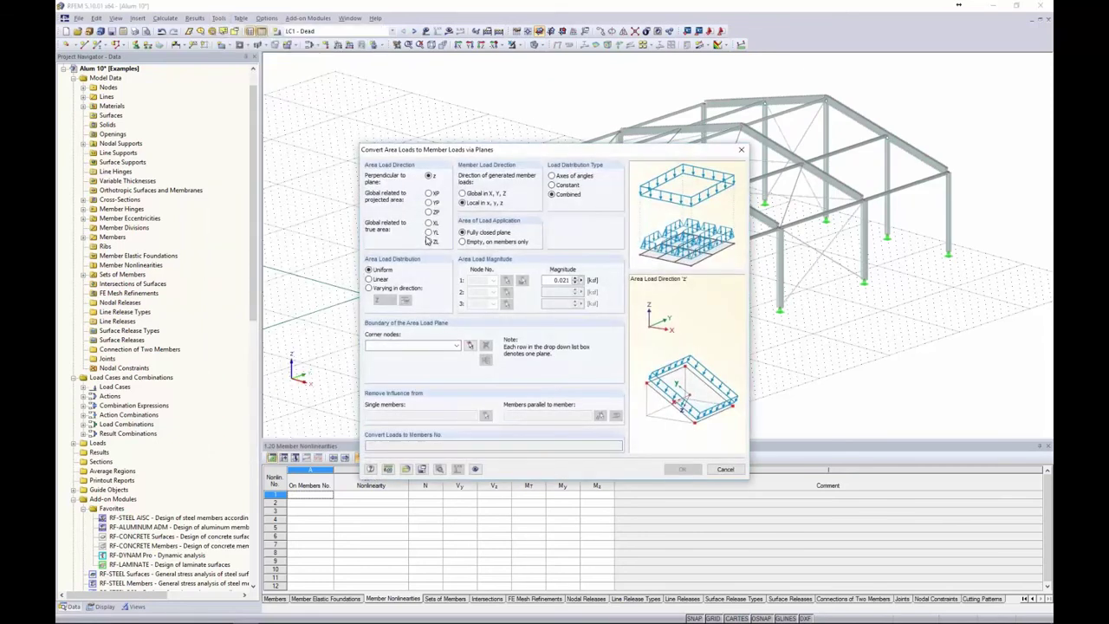
drag(454, 151, 437, 131)
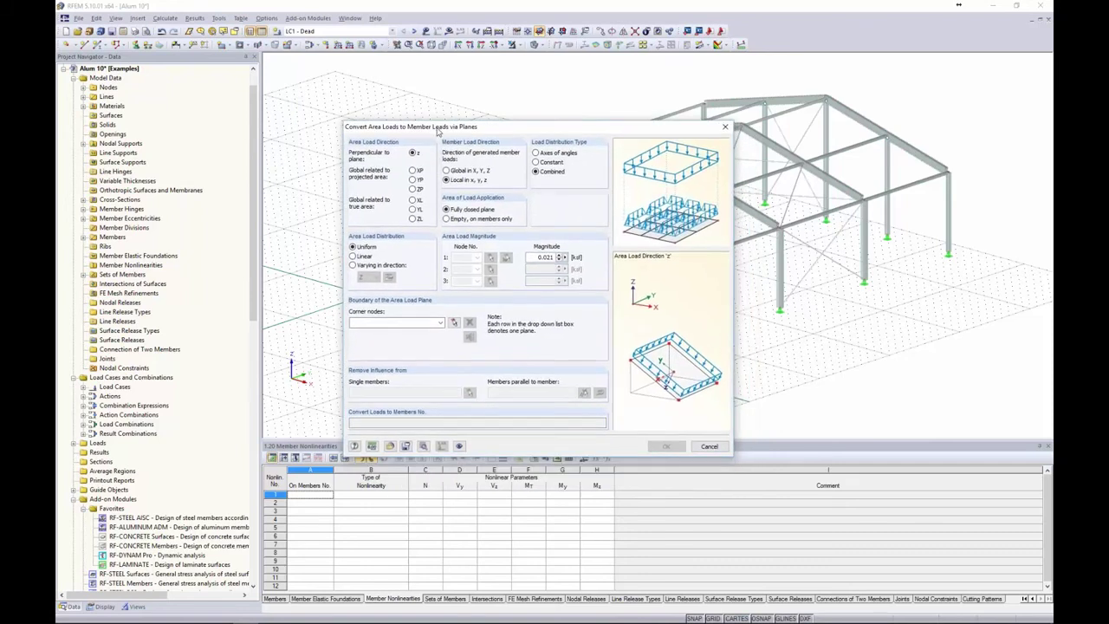
click(413, 218)
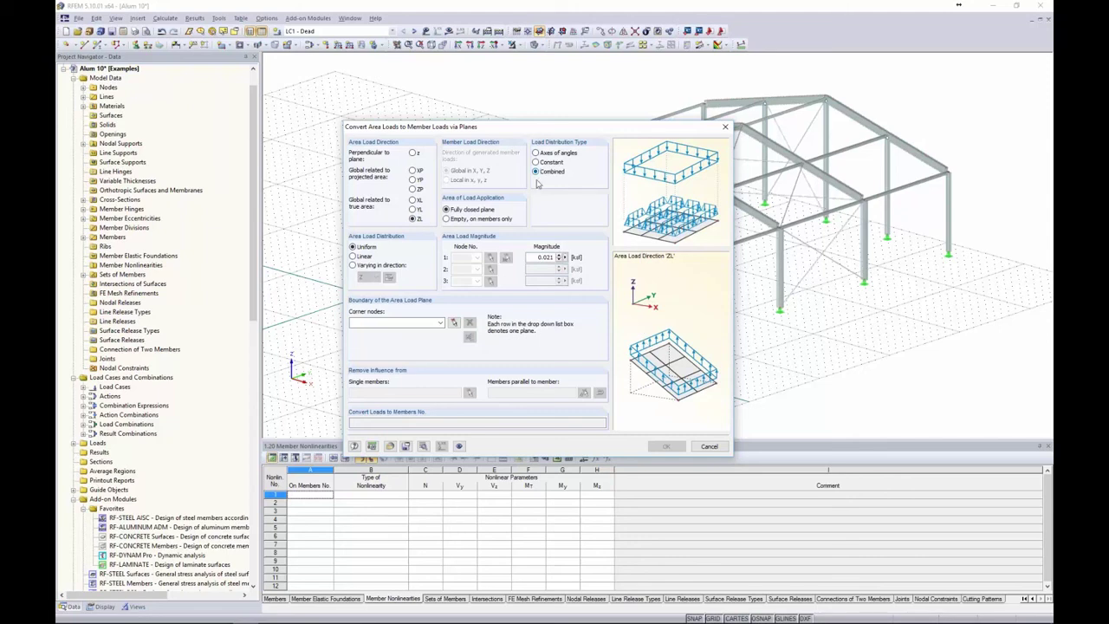
double_click(544, 258)
text(-)
text(-)
- Define the two roof slopes as area load planes by selecting the corner nodes of each slope
click(454, 322)
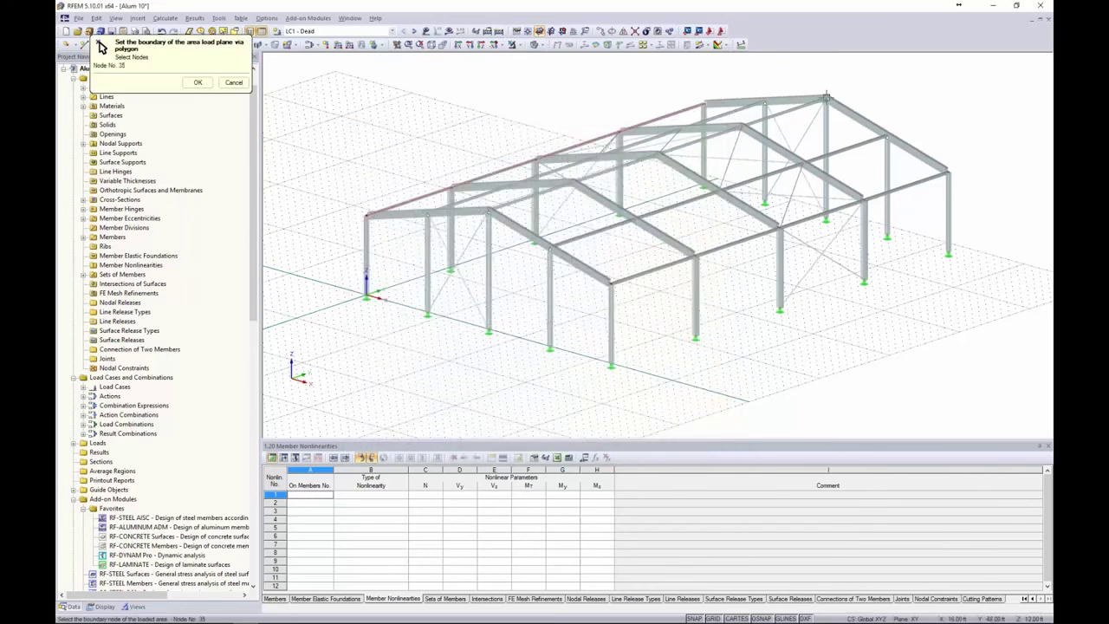
click(826, 98)
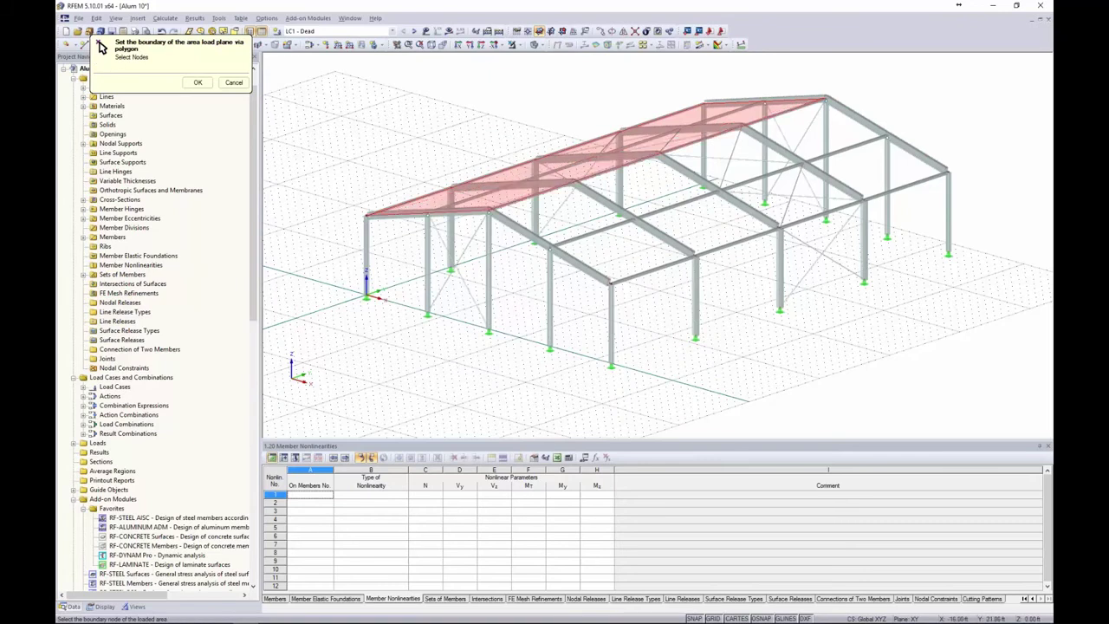
click(368, 215)
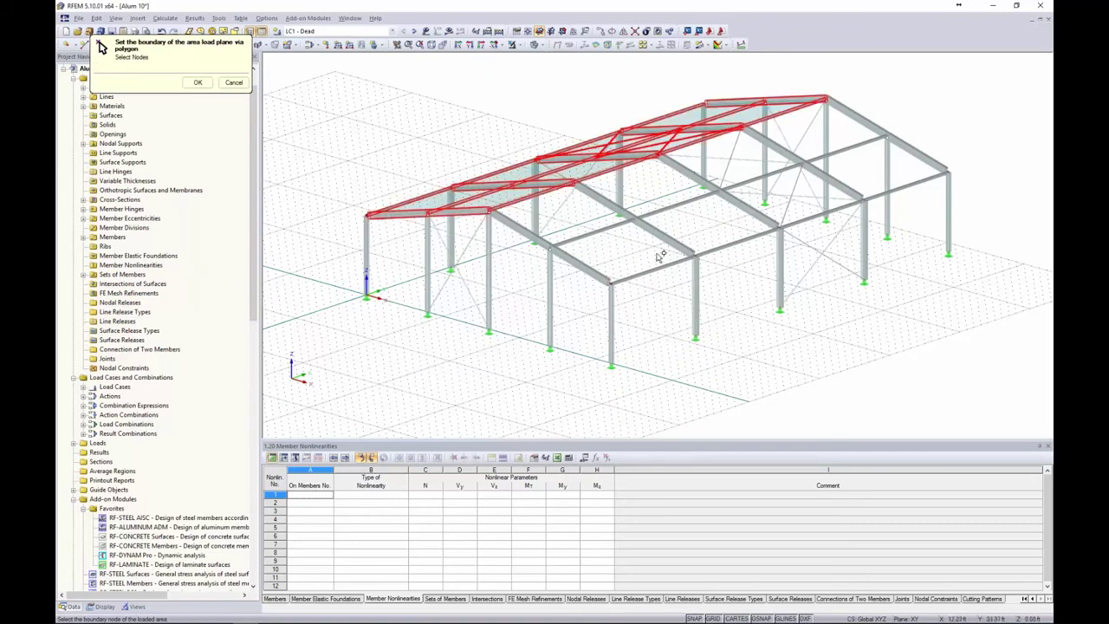
ctrl+middle_drag(625, 254, 602, 279)
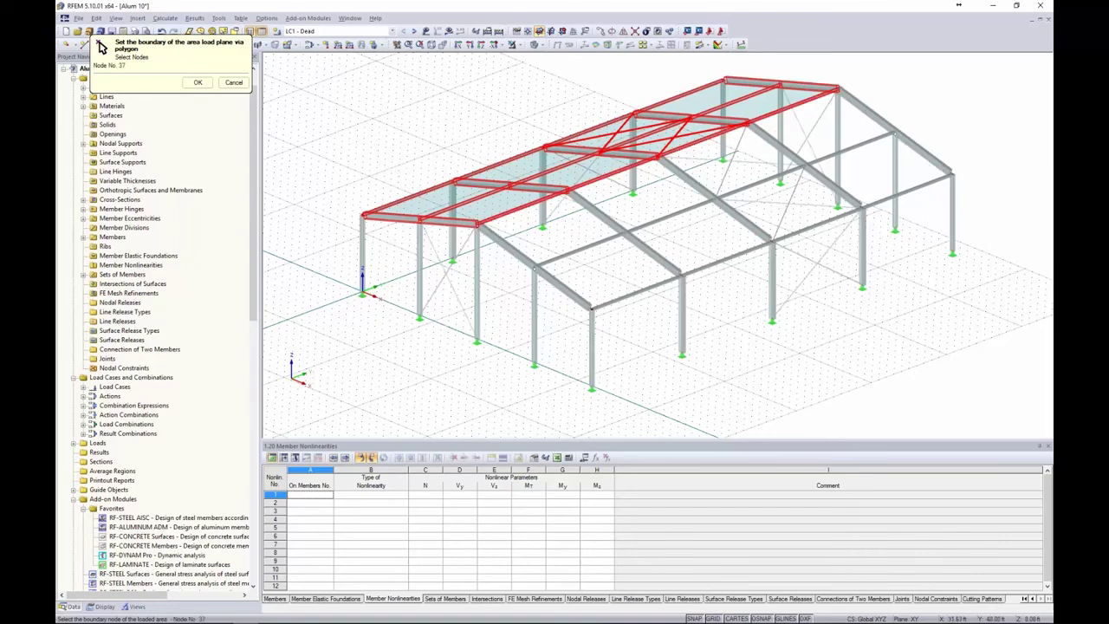
click(953, 174)
click(592, 307)
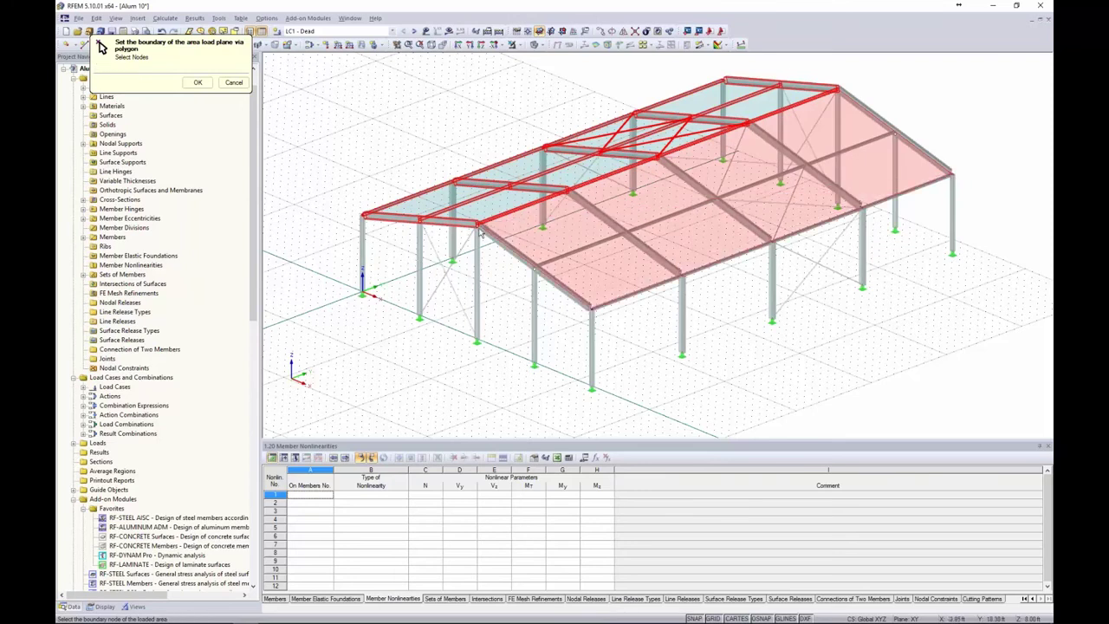
click(477, 224)
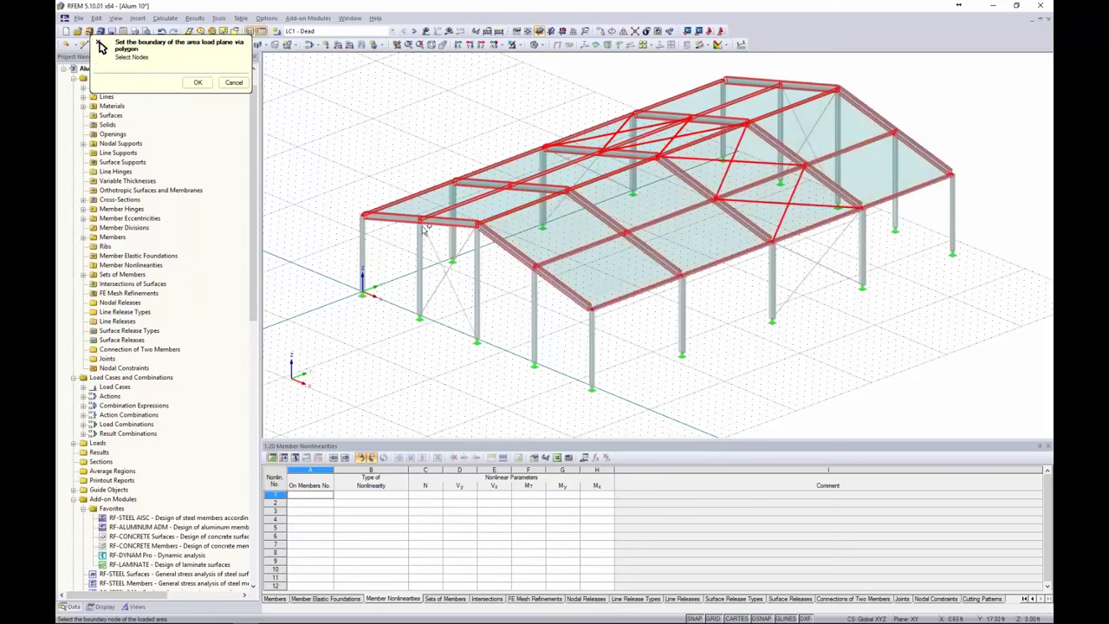
click(197, 84)
drag(495, 124, 309, 82)
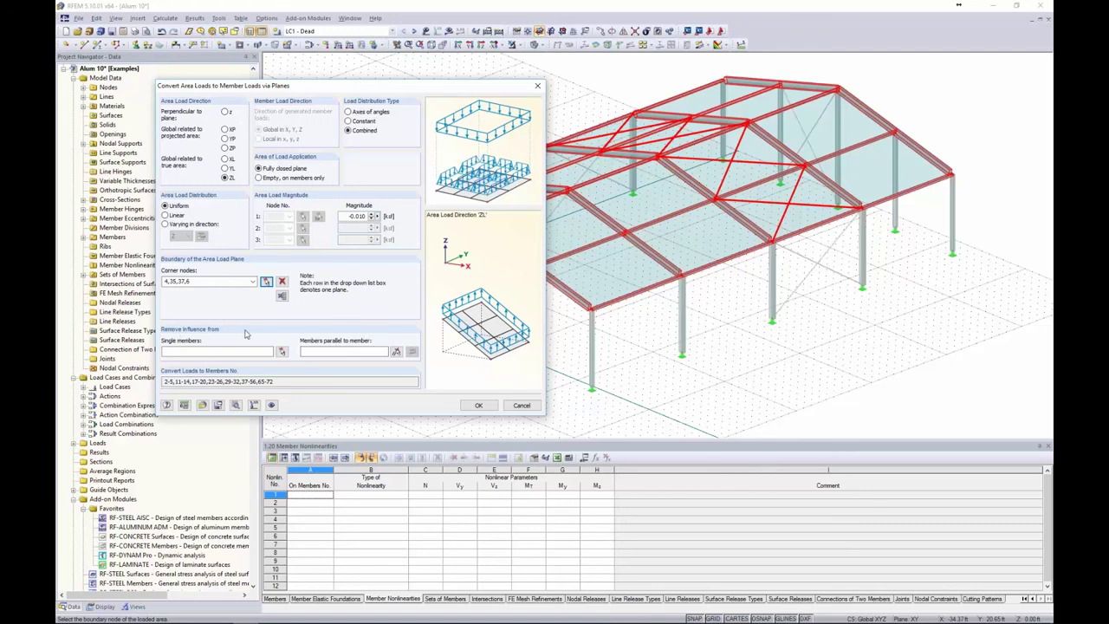
- Exclude the longitudinal purlins and the roof bracing from the dead load using members parallel to them, and generate the member loads
click(396, 351)
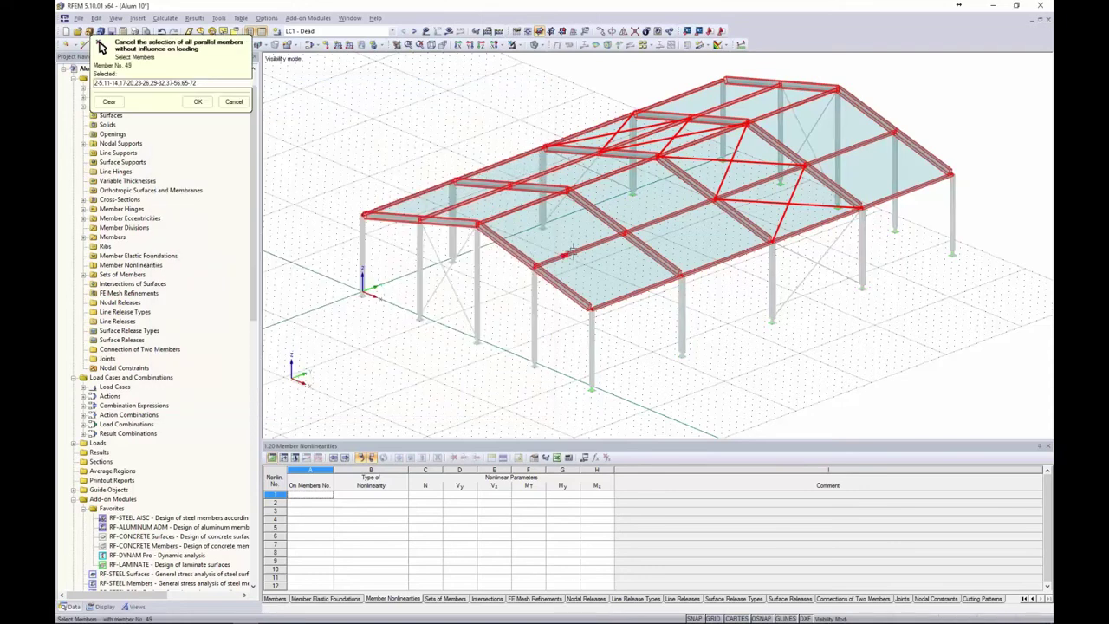
click(572, 252)
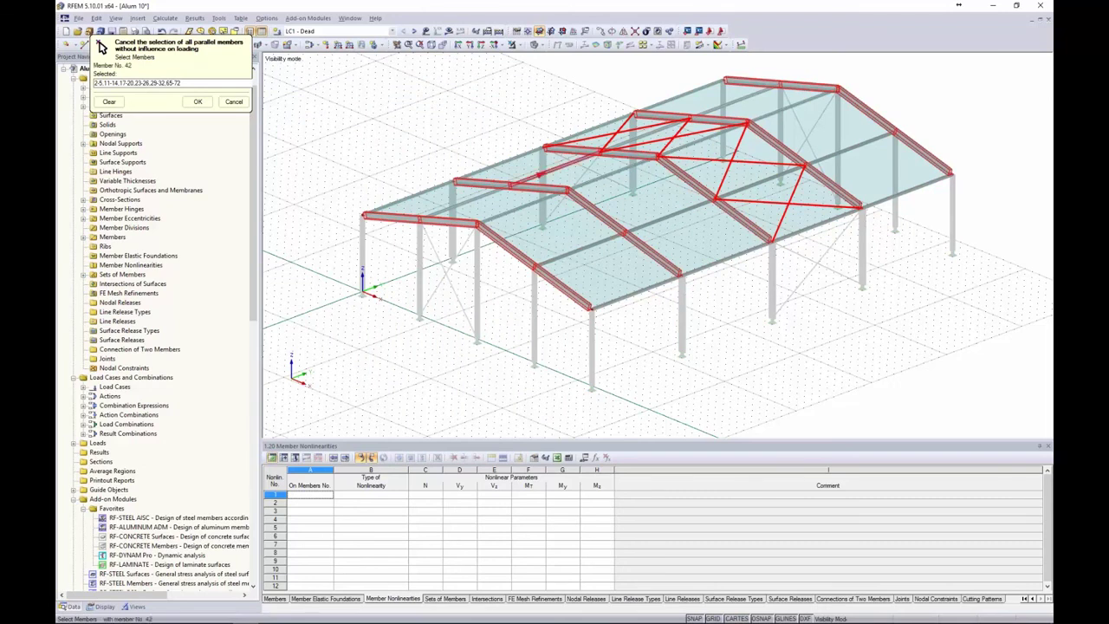
click(793, 201)
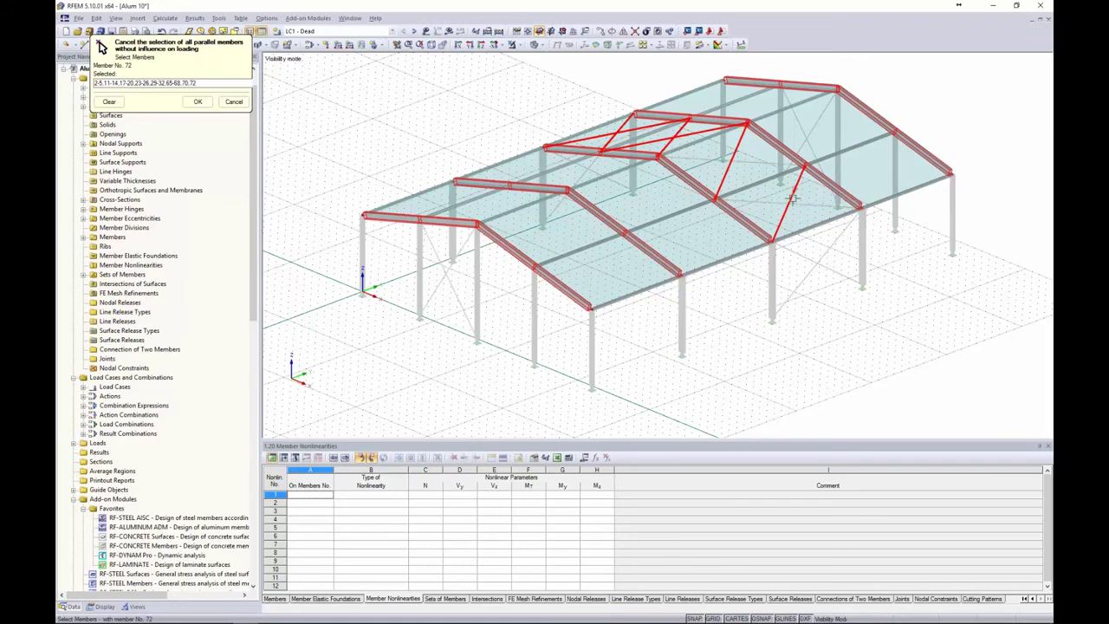
click(790, 200)
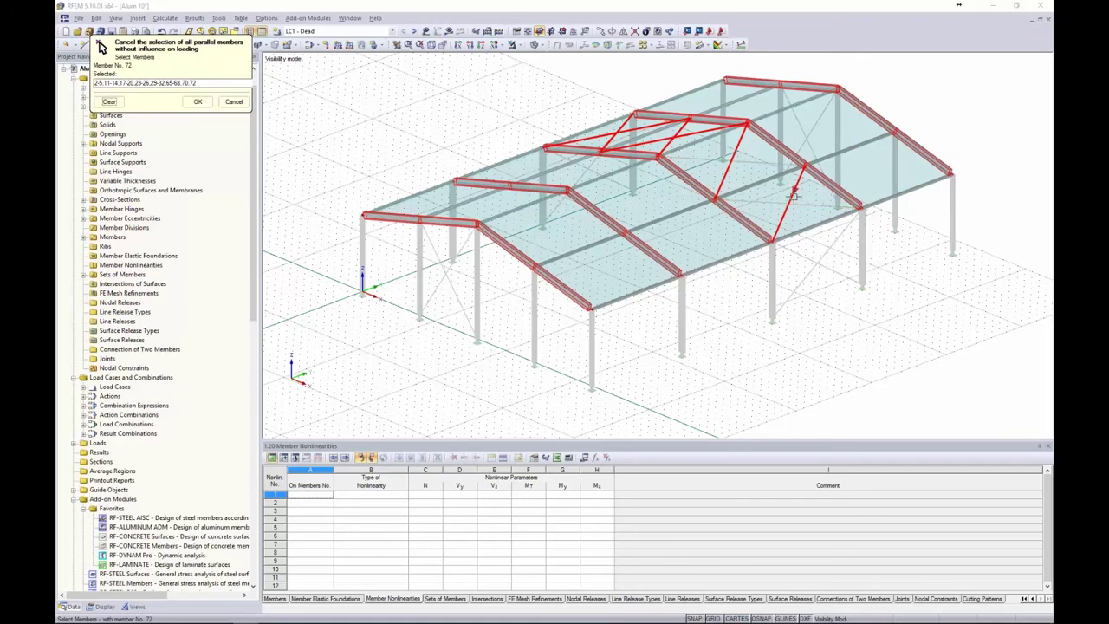
click(686, 131)
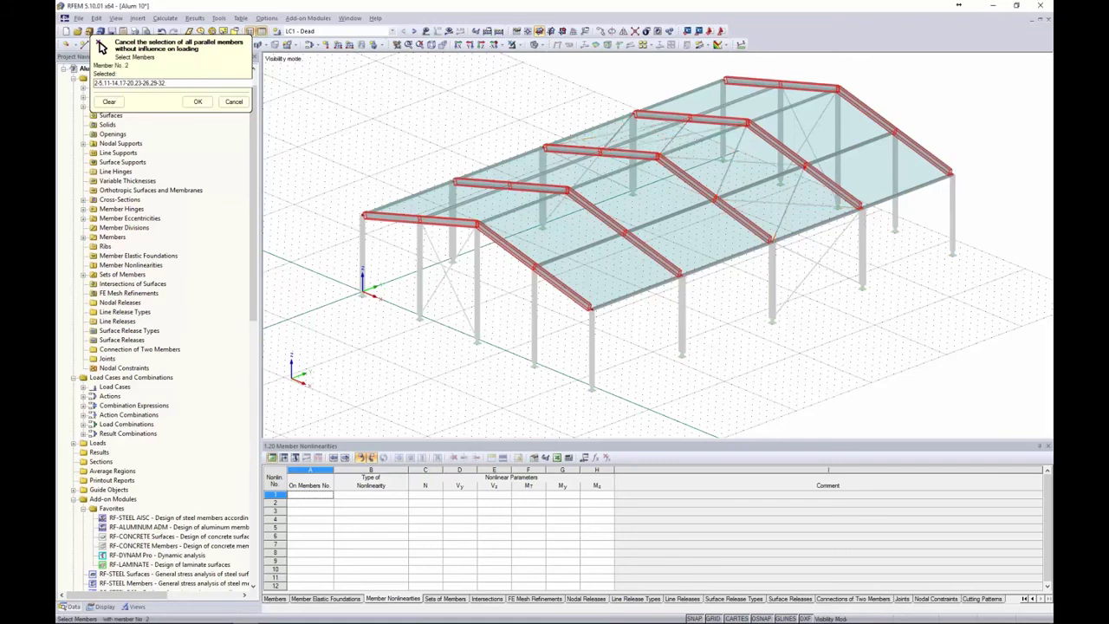
click(198, 101)
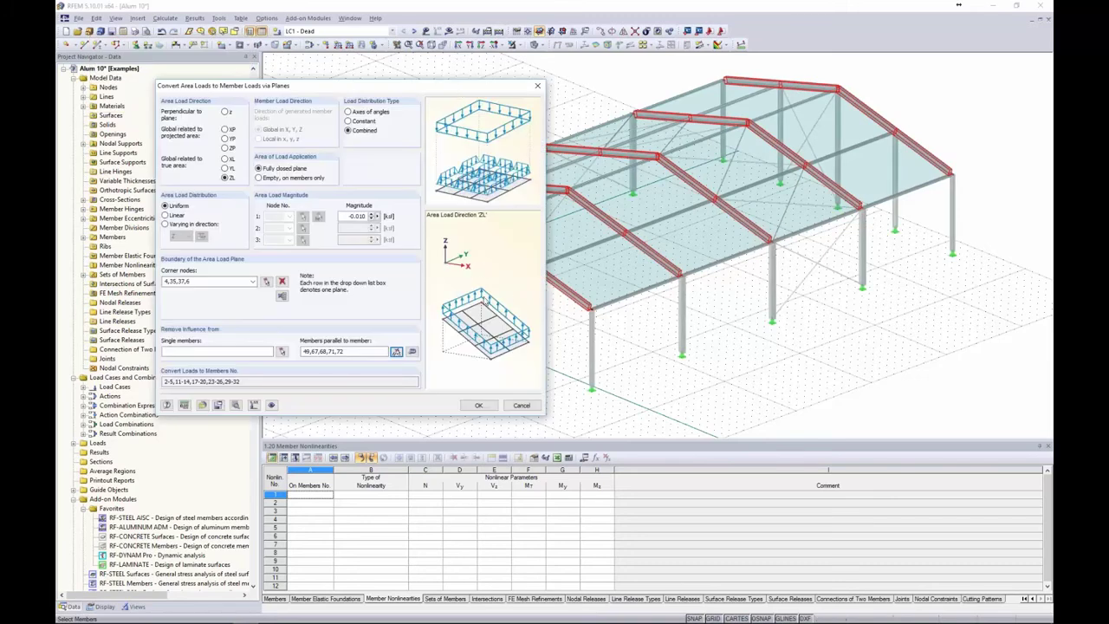
click(478, 406)
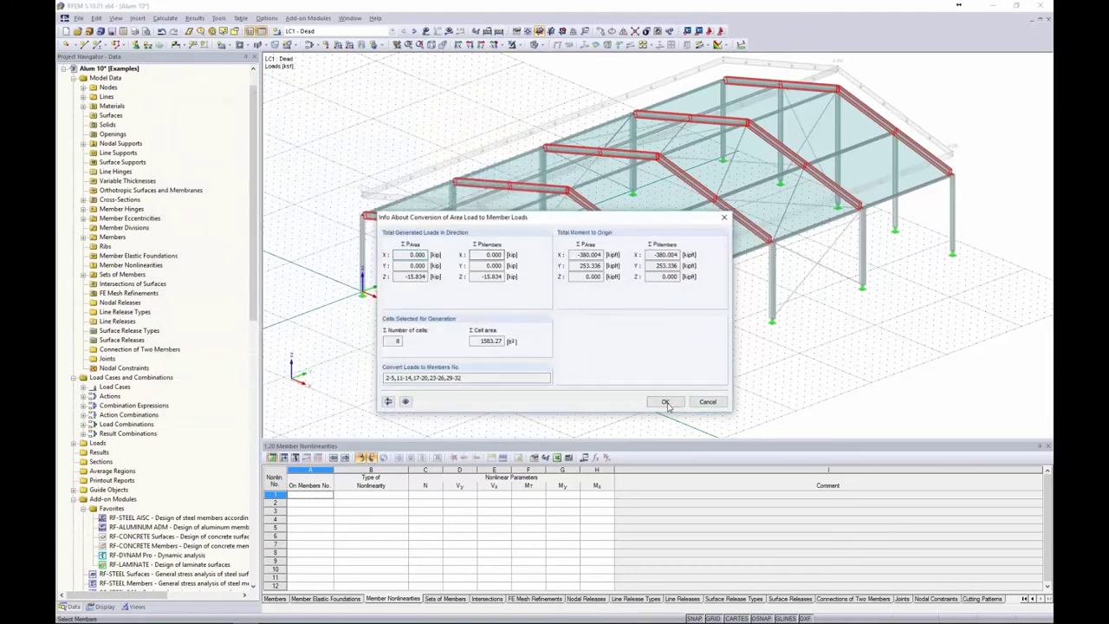
click(665, 401)
- Display the generated roof dead load separately as individual member loads on the frame rafters
ctrl+middle_drag(448, 154, 440, 109)
right_click(501, 155)
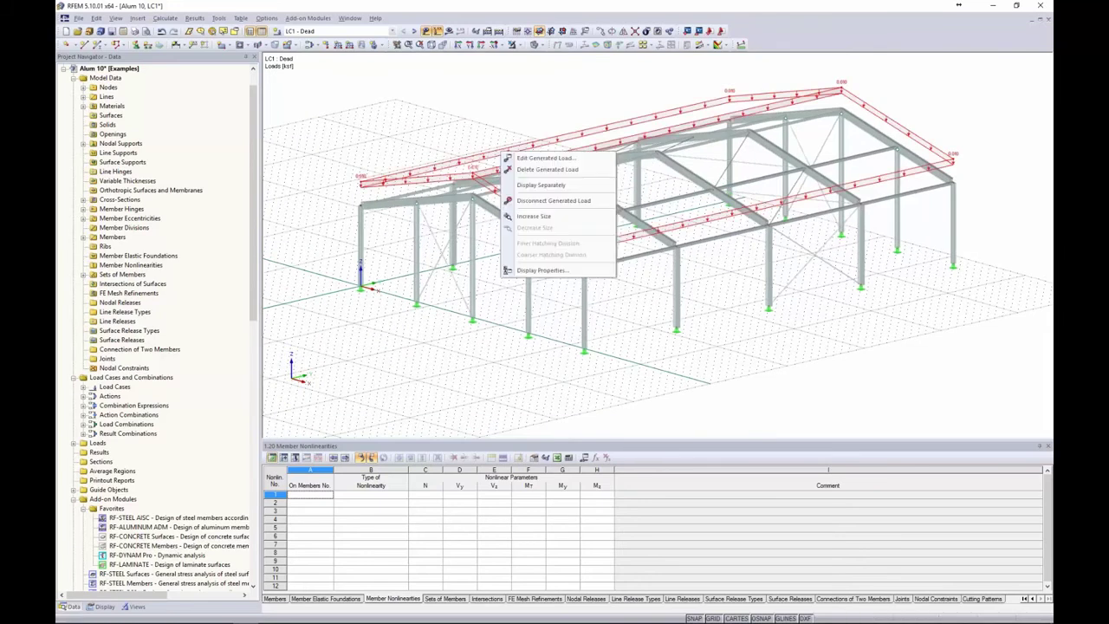
click(521, 187)
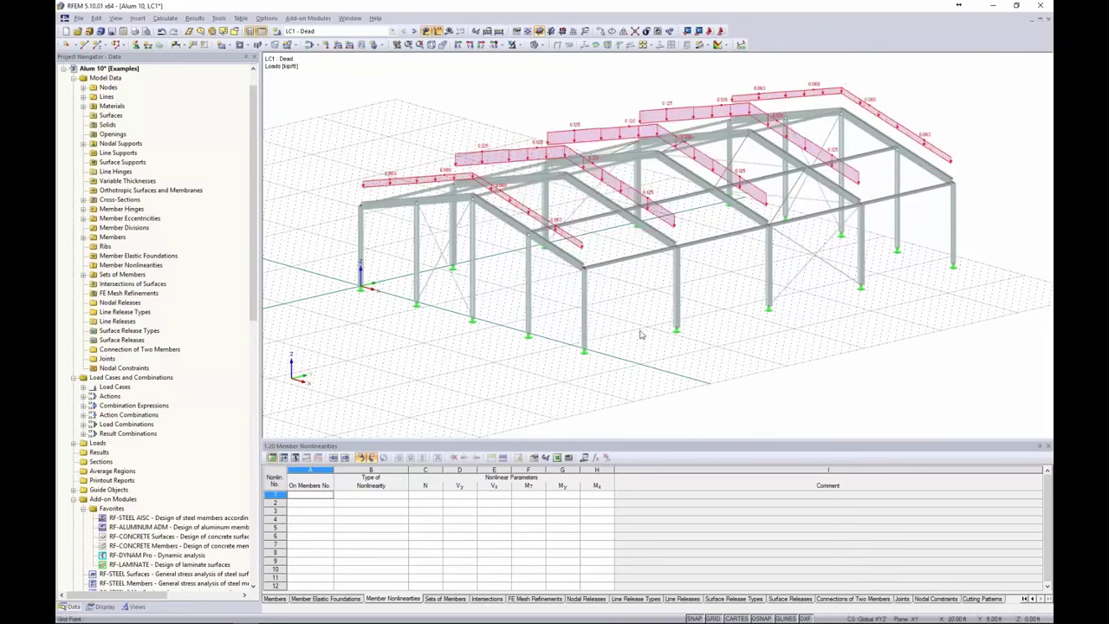
ctrl+middle_drag(641, 334, 656, 349)
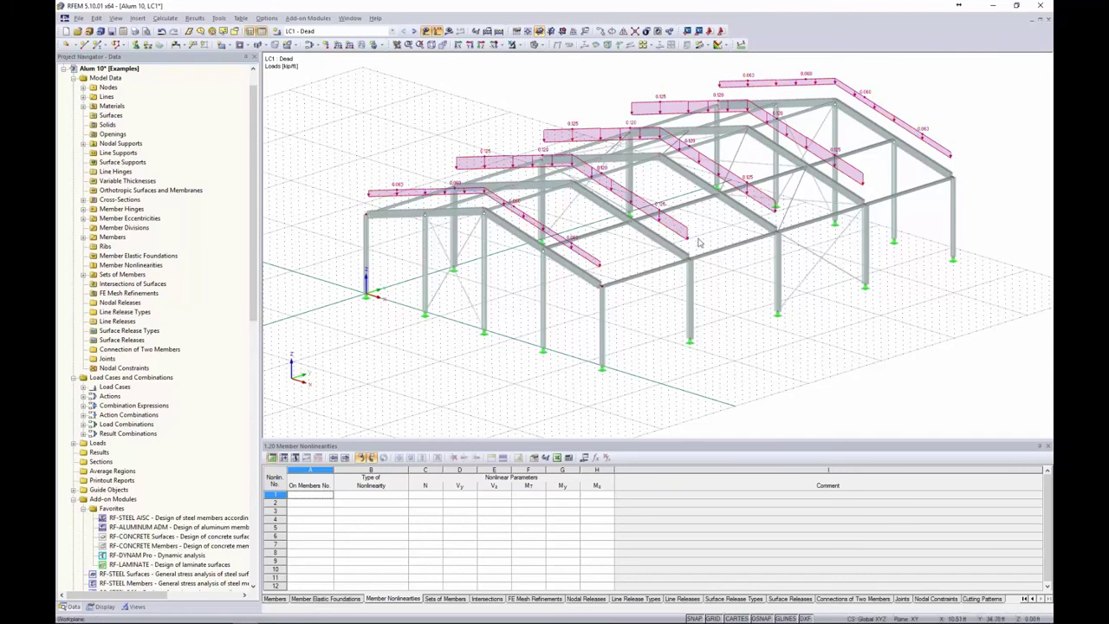
- Make LC2 - Wind 1 current and start generating wind loads for vertical walls with roof according to ASCE/SEI 7-10
click(414, 32)
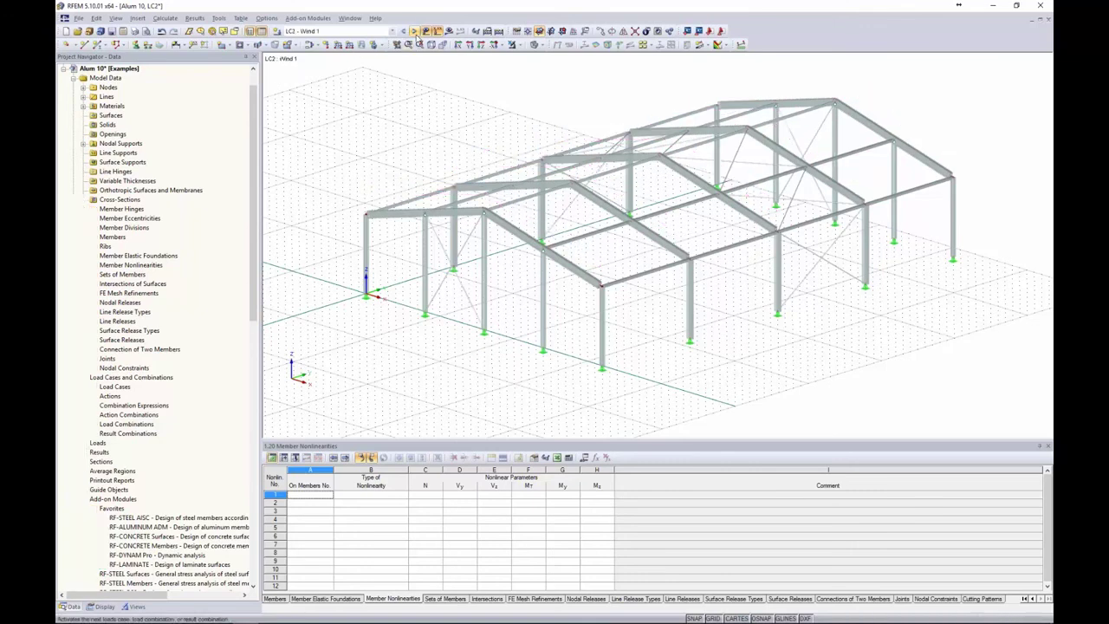
click(219, 18)
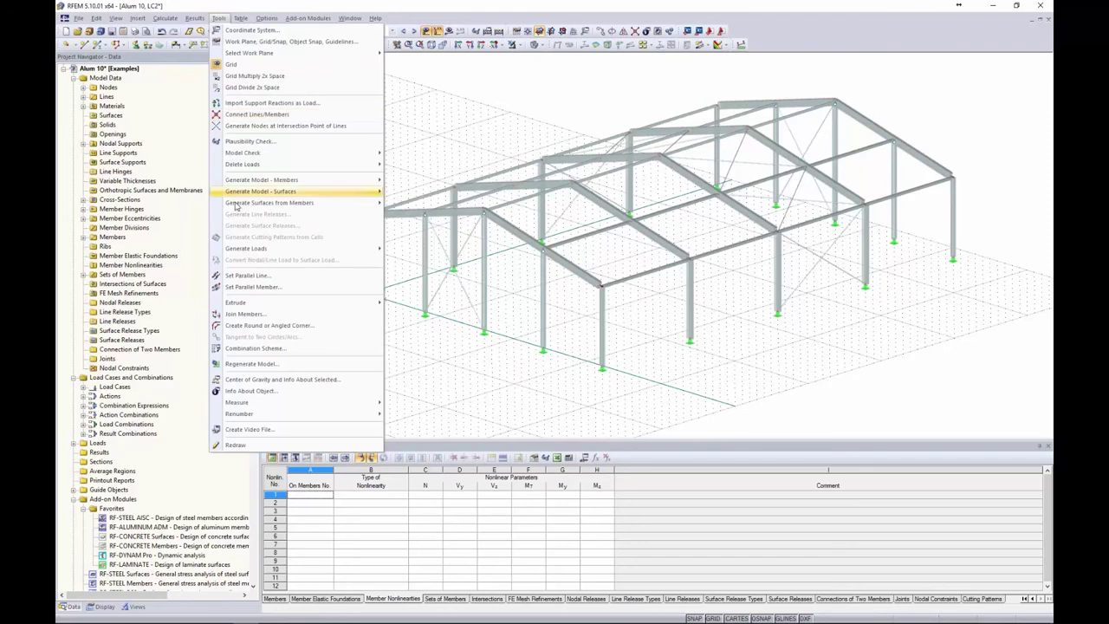
mouse_move(248, 252)
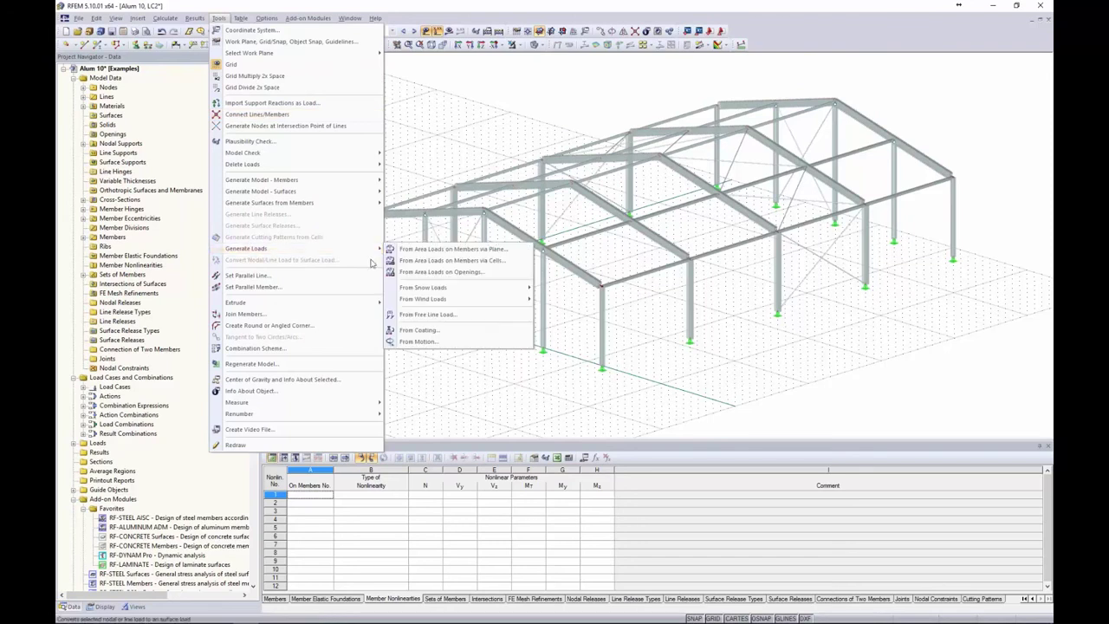
mouse_move(433, 301)
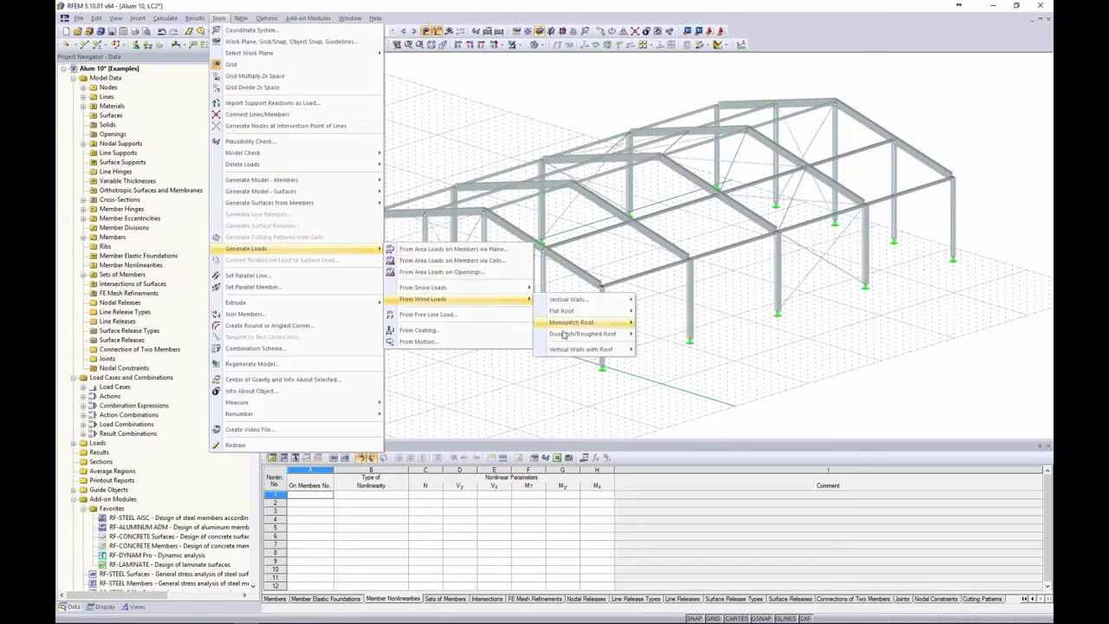
mouse_move(567, 349)
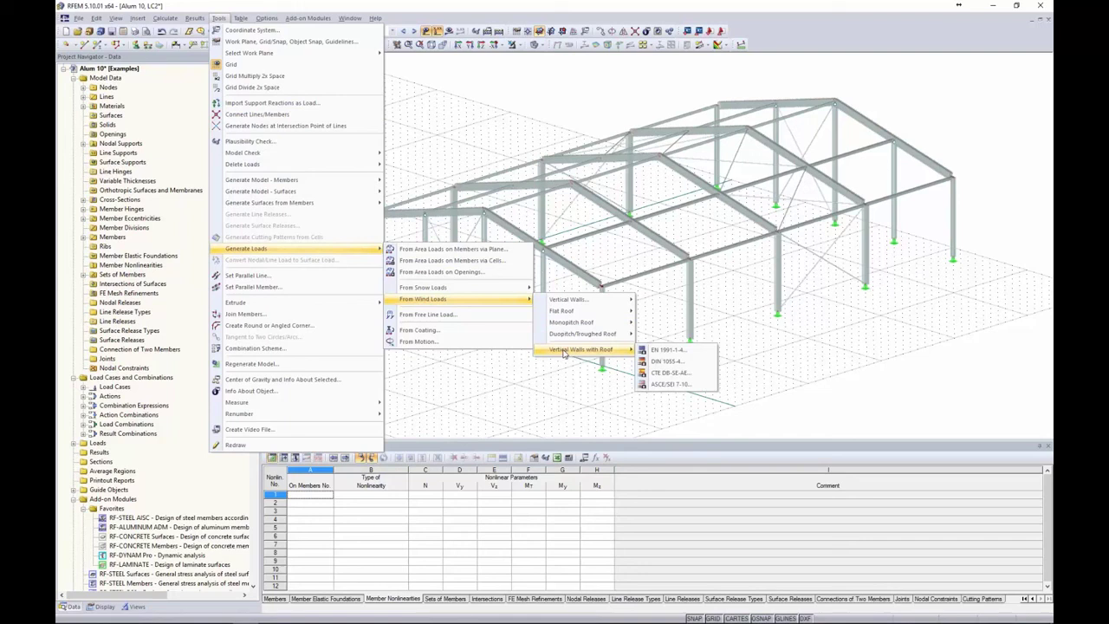
click(656, 388)
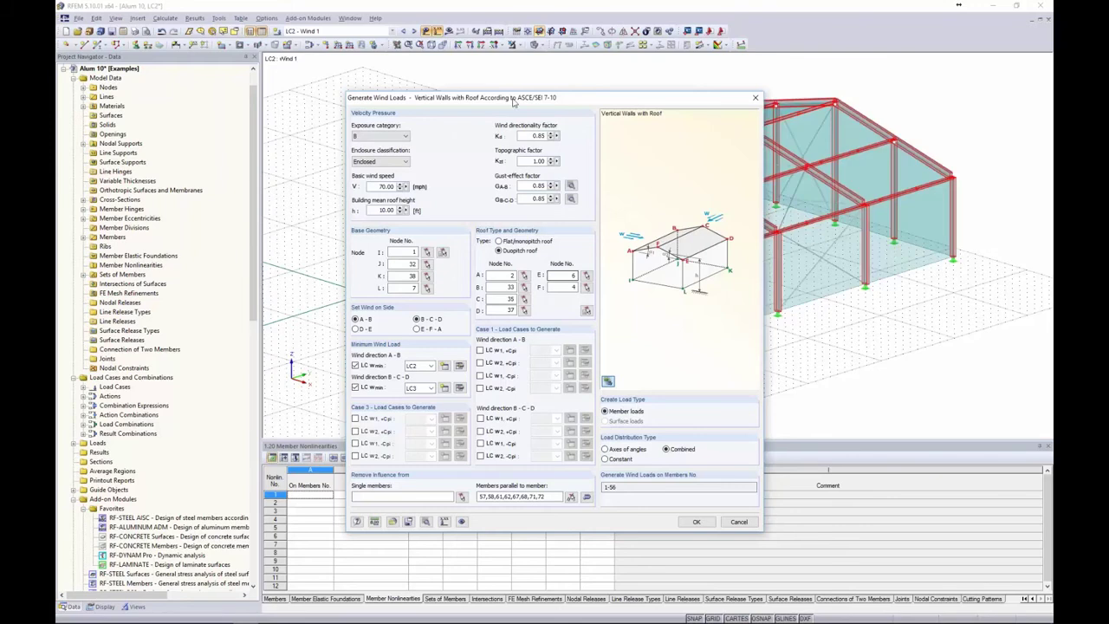
drag(514, 101, 427, 63)
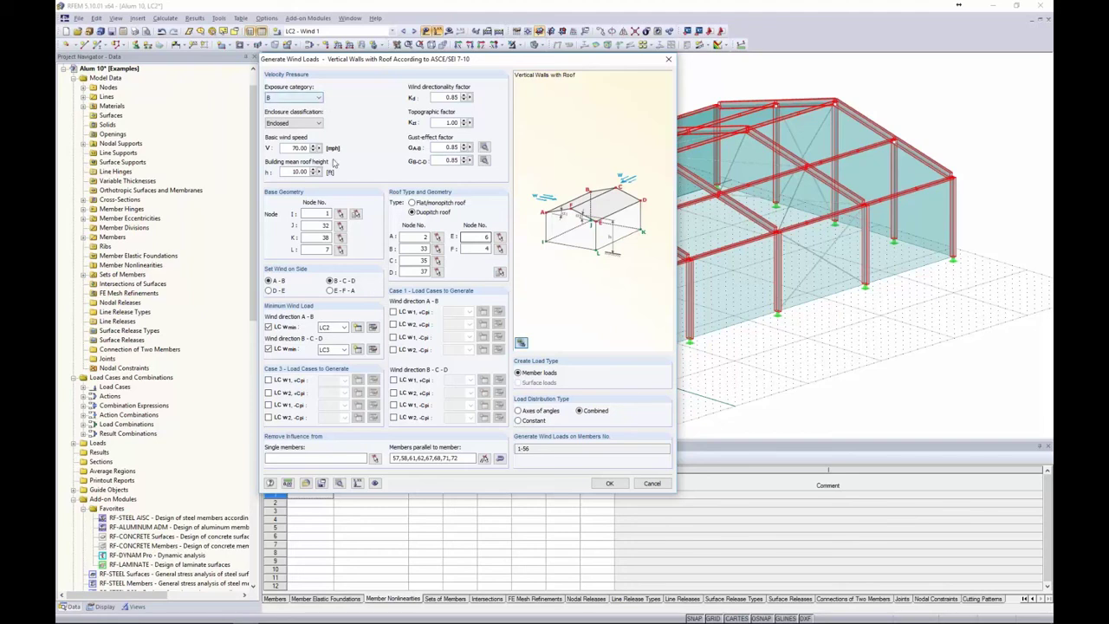
- Set the velocity pressure parameters to exposure category B, Enclosed, basic wind speed 70 mph and mean roof height 10 ft
click(312, 101)
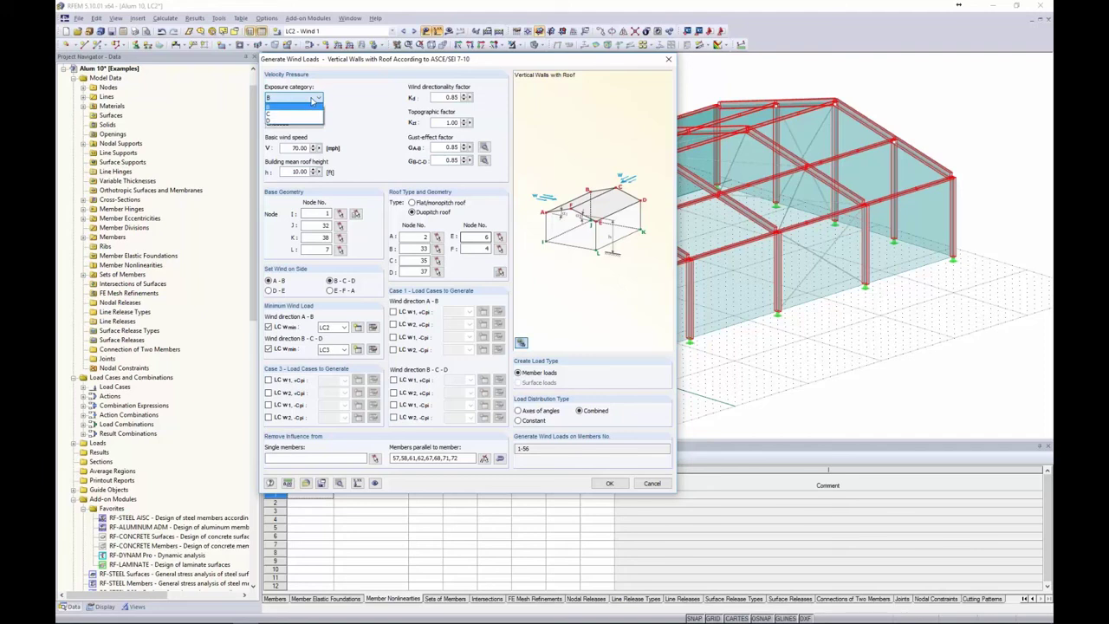
click(314, 108)
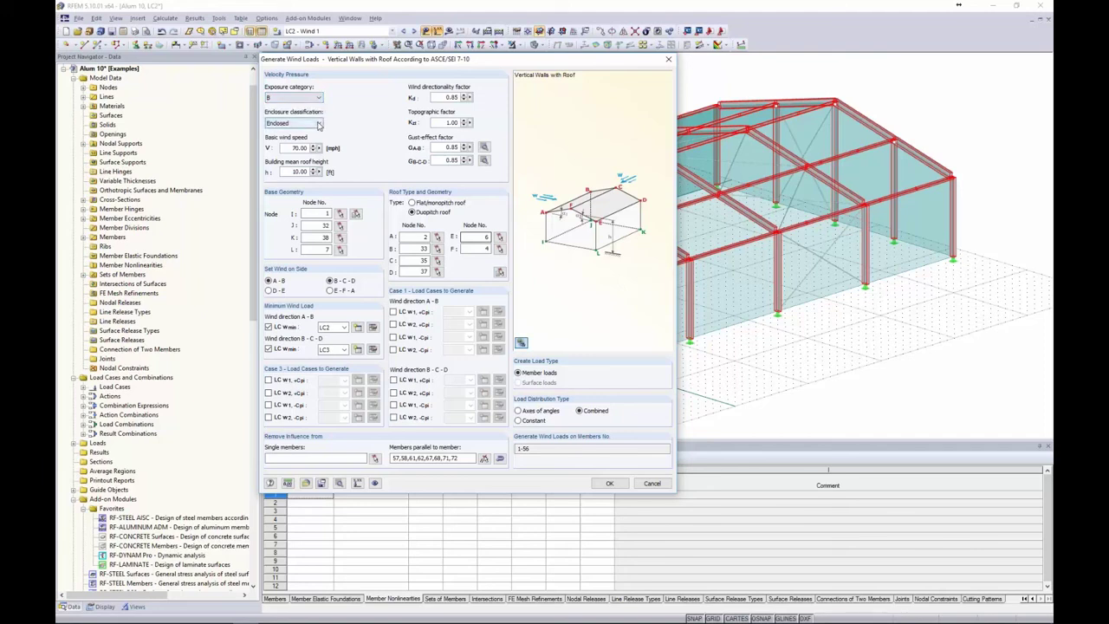
click(318, 125)
click(320, 135)
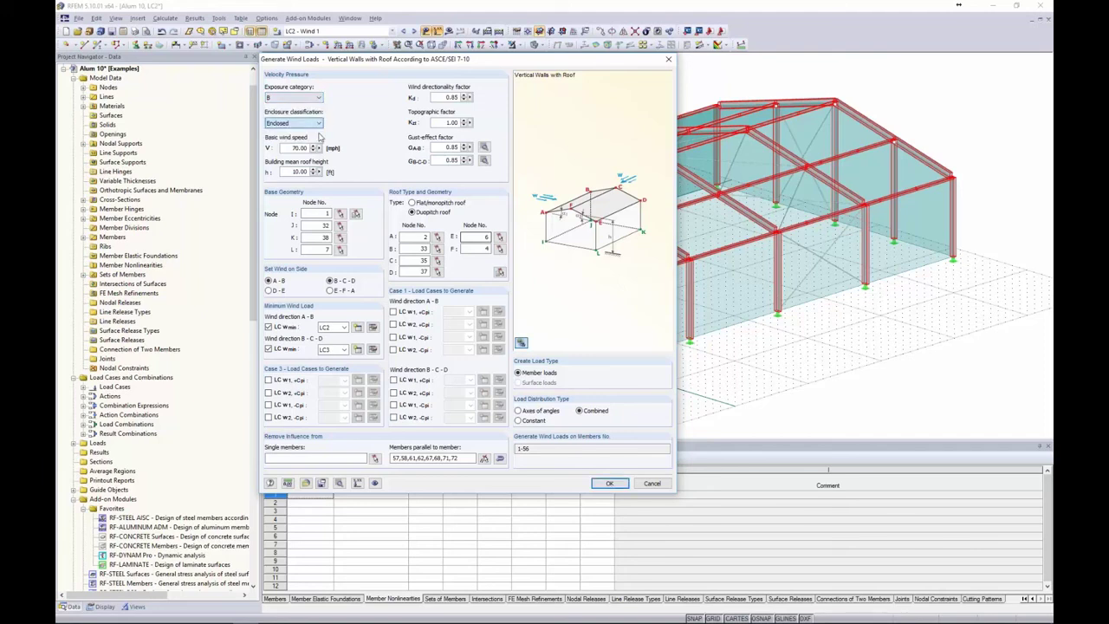
double_click(295, 147)
text(70)
key(Tab)
text(8)
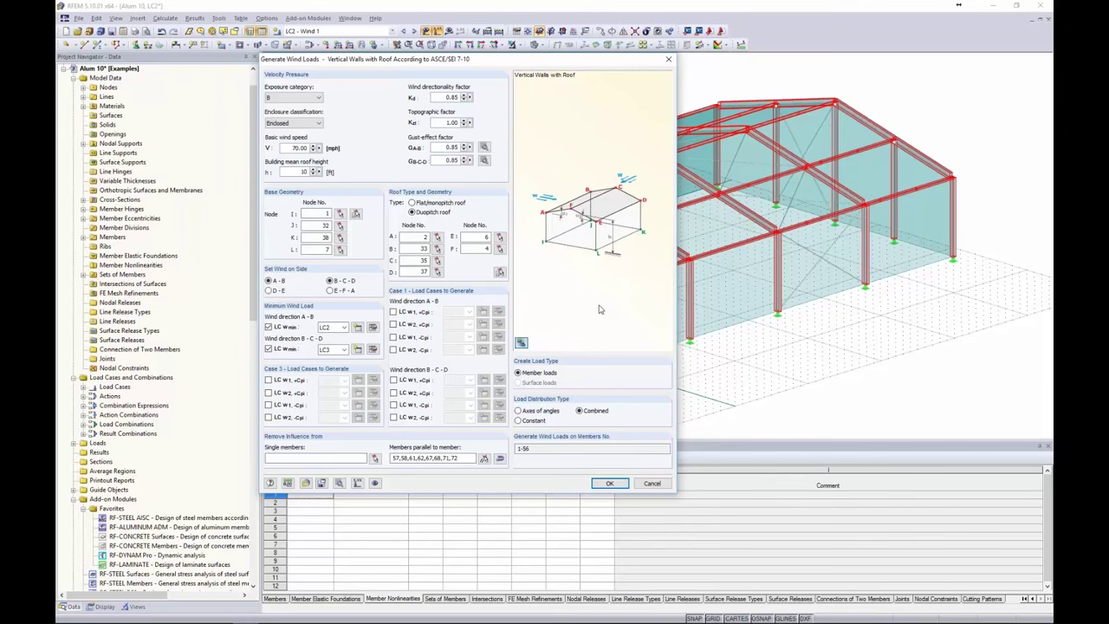
- Define the wind load geometry with base corner nodes 1, 32, 38, 7 and duopitch roof nodes 2, 33, 35, 37, 6, 4
click(341, 215)
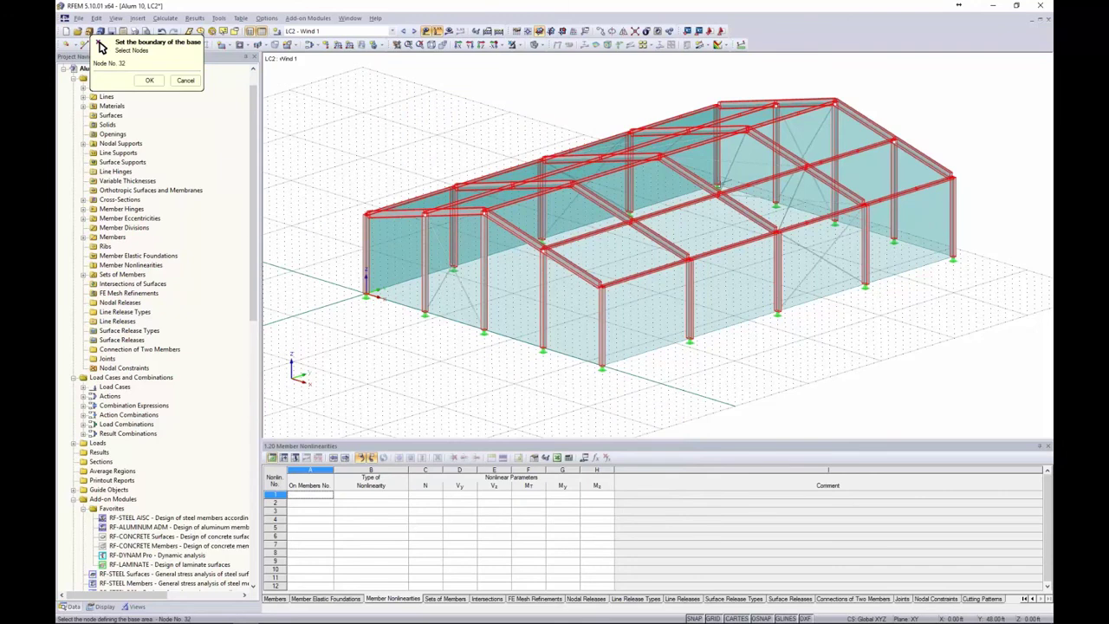
click(953, 258)
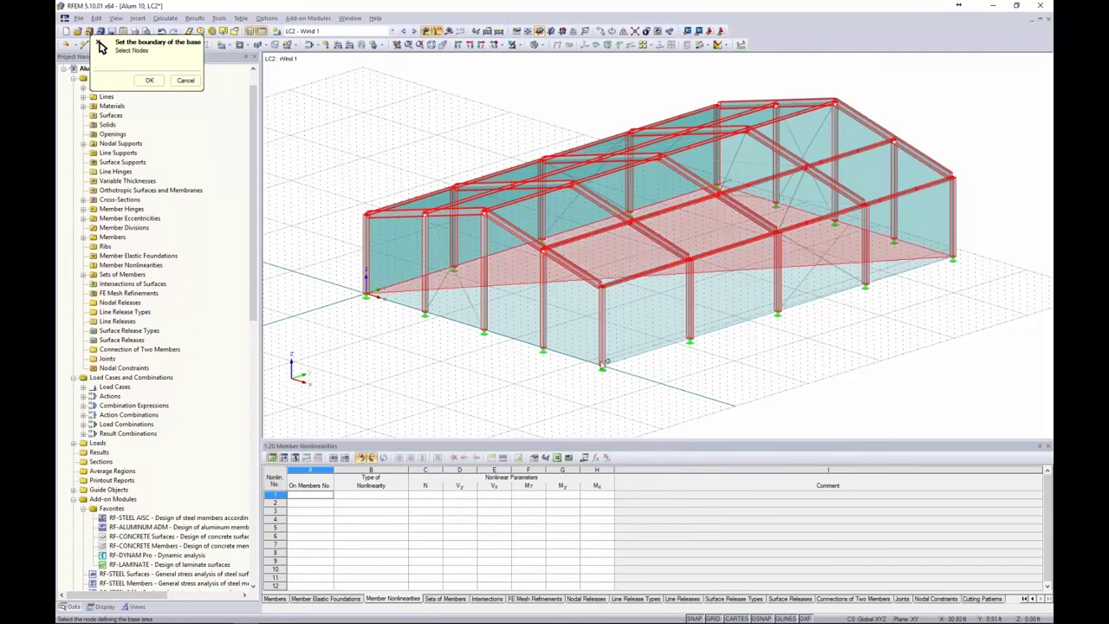
click(601, 365)
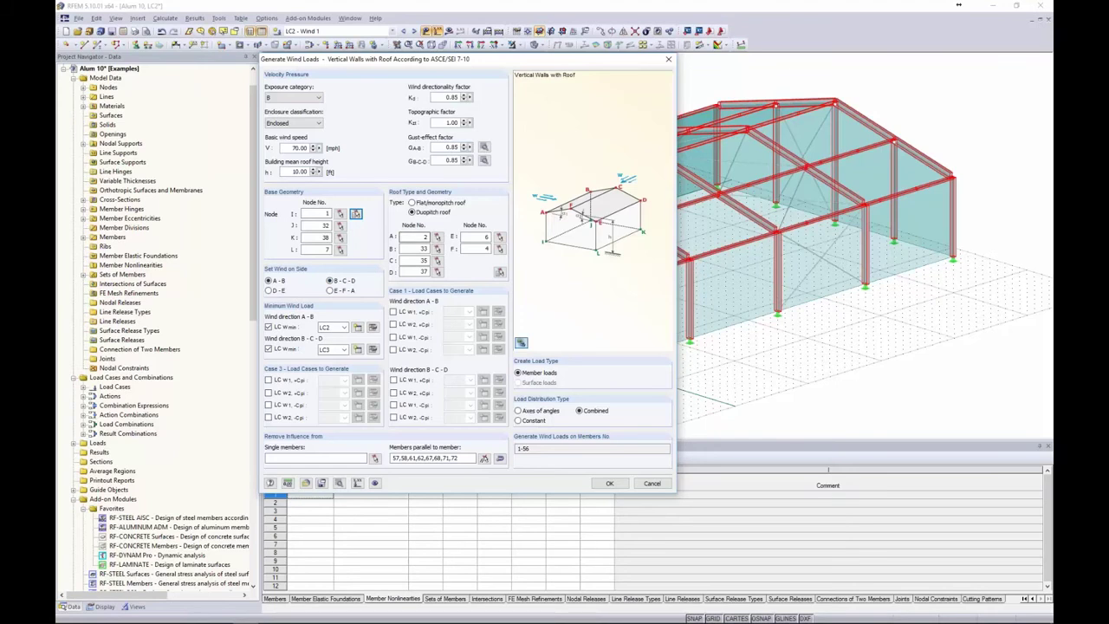
click(500, 273)
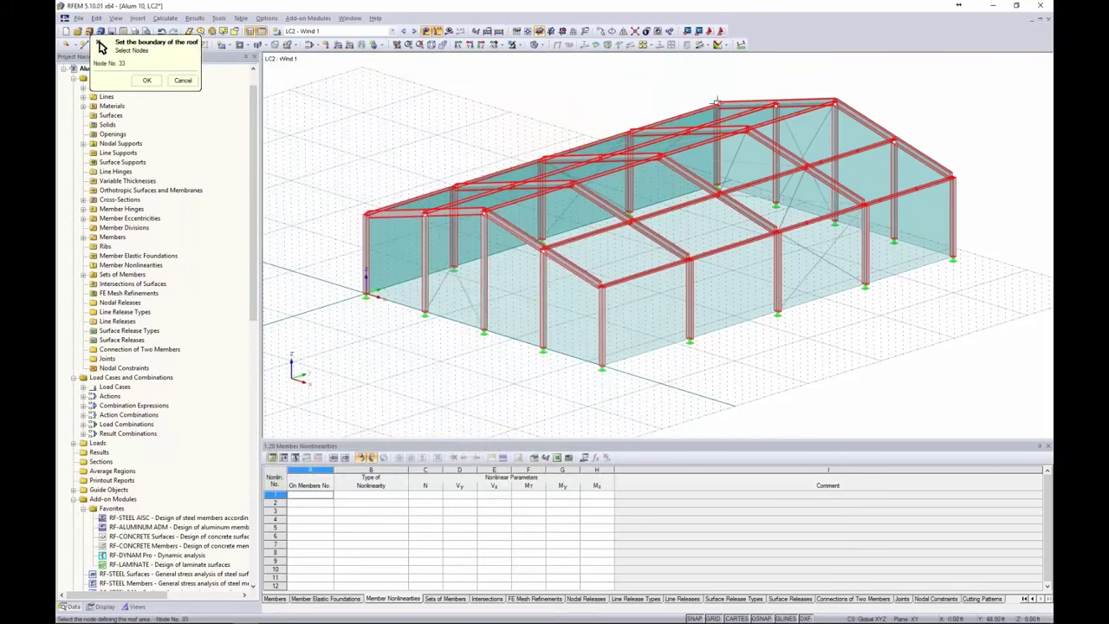
click(837, 101)
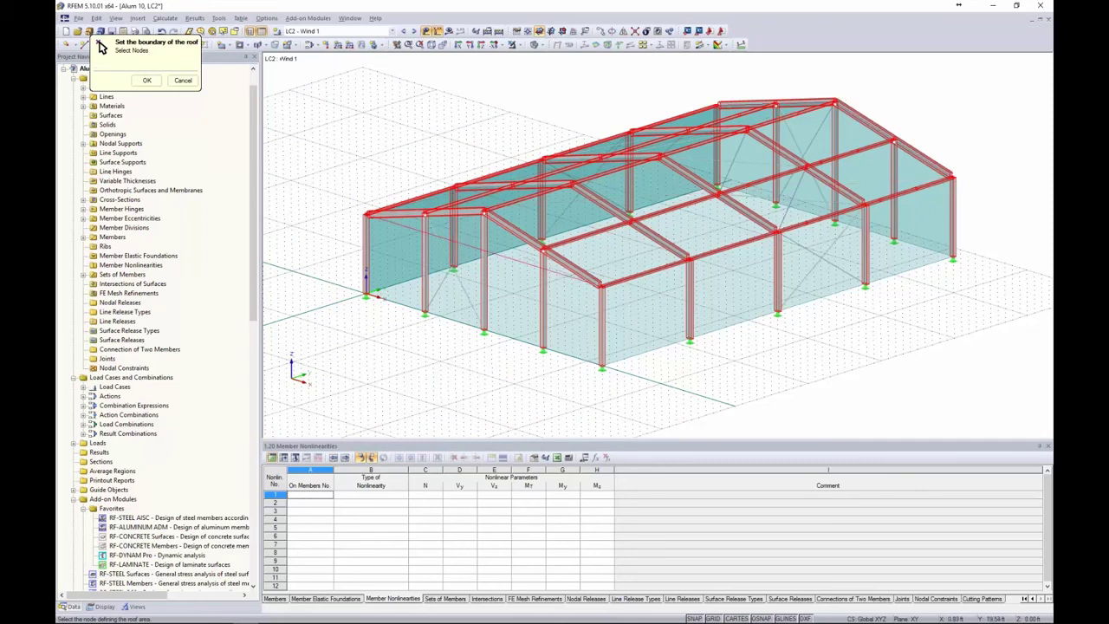
click(147, 80)
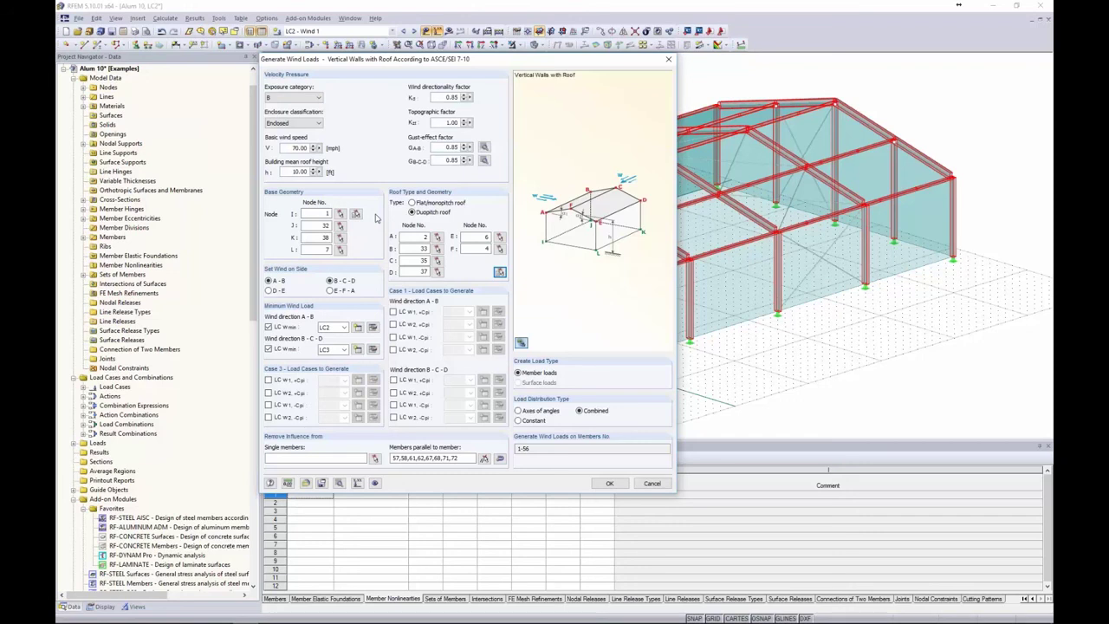
- Clear the list of parallel members without wind influence and reselect the diagonal bracing in the end and side walls for exclusion
double_click(395, 458)
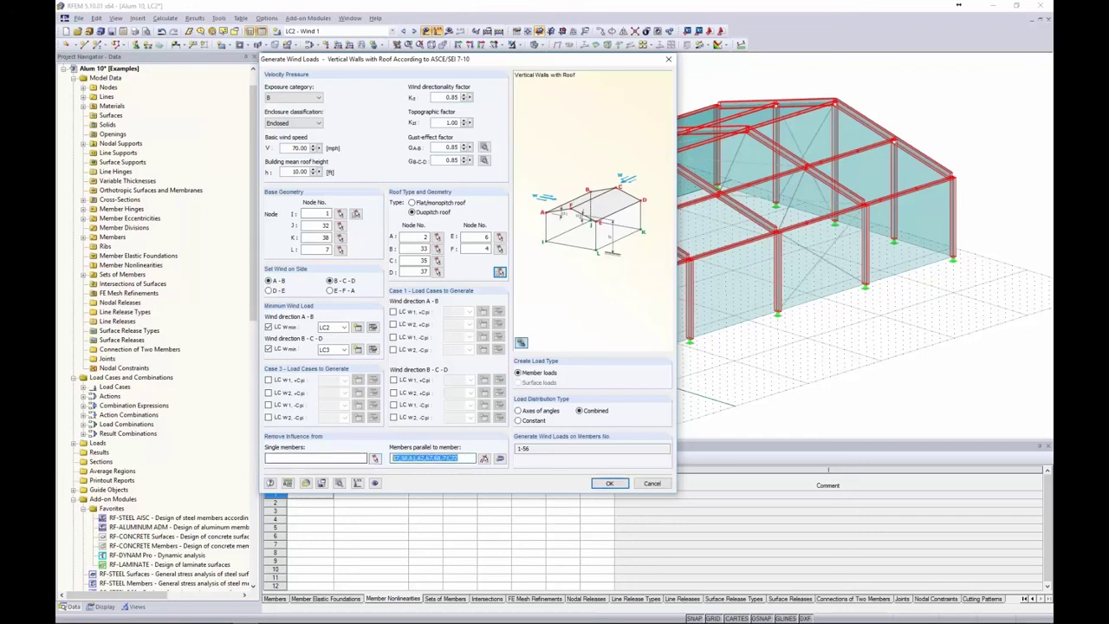
key(Delete)
drag(565, 60, 510, 61)
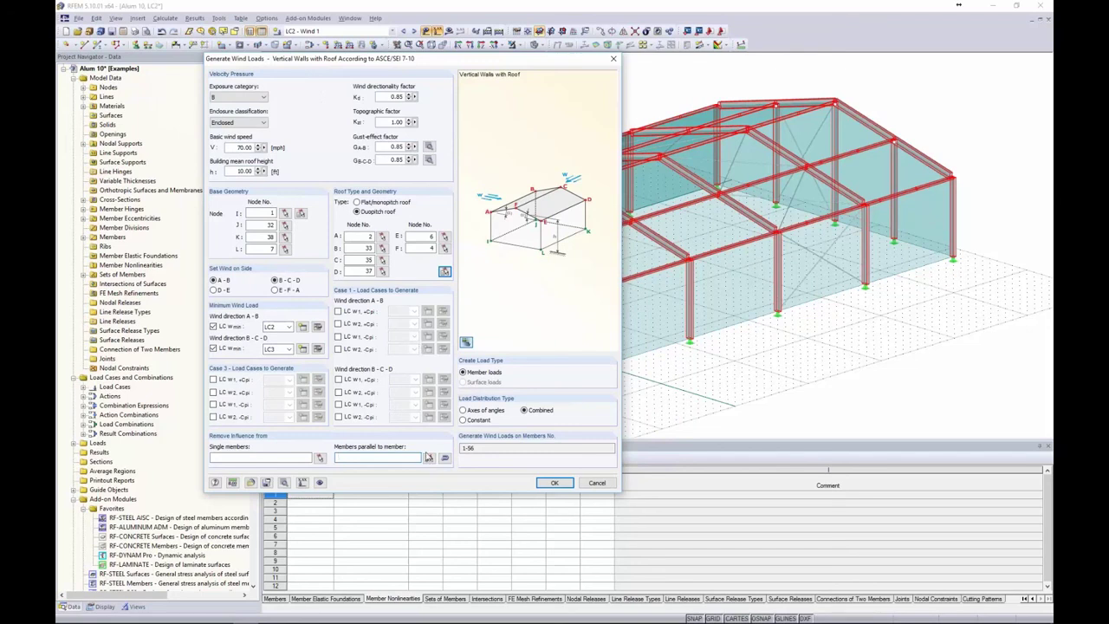
click(429, 459)
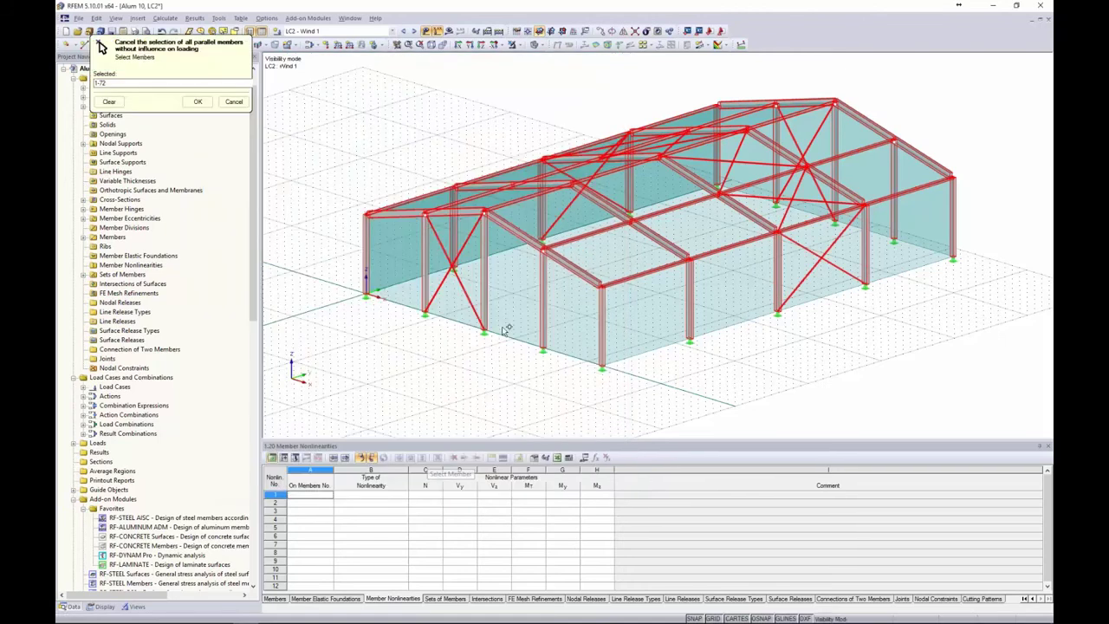
click(465, 285)
click(463, 246)
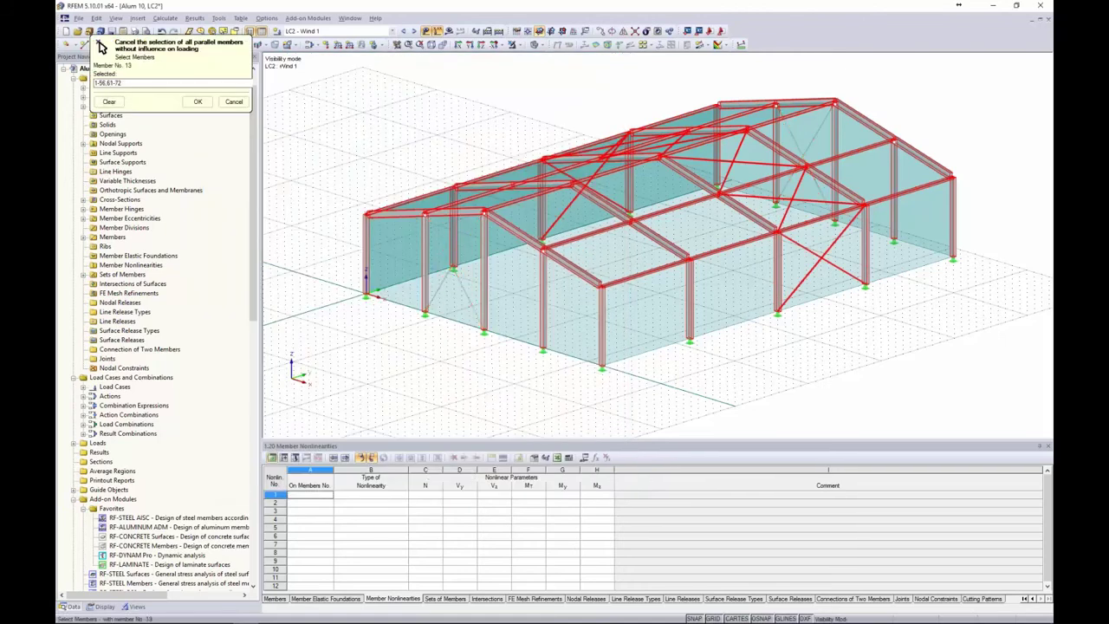
click(808, 248)
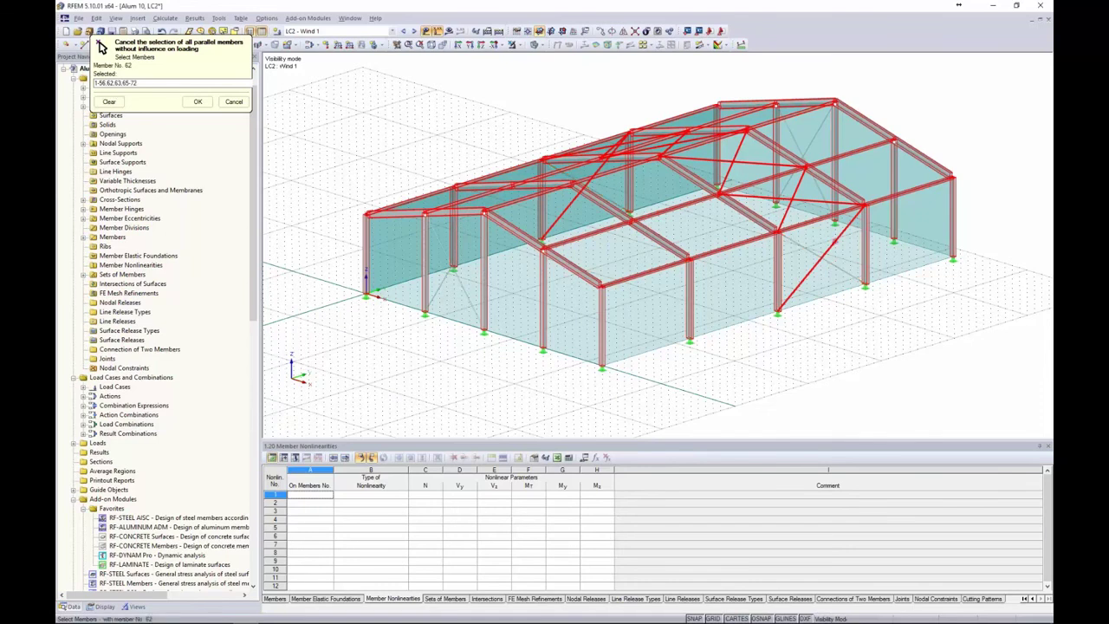
click(830, 241)
- Add the remaining diagonal bracing in the side wall and roof to the members without wind influence, and generate the wind loads
click(807, 200)
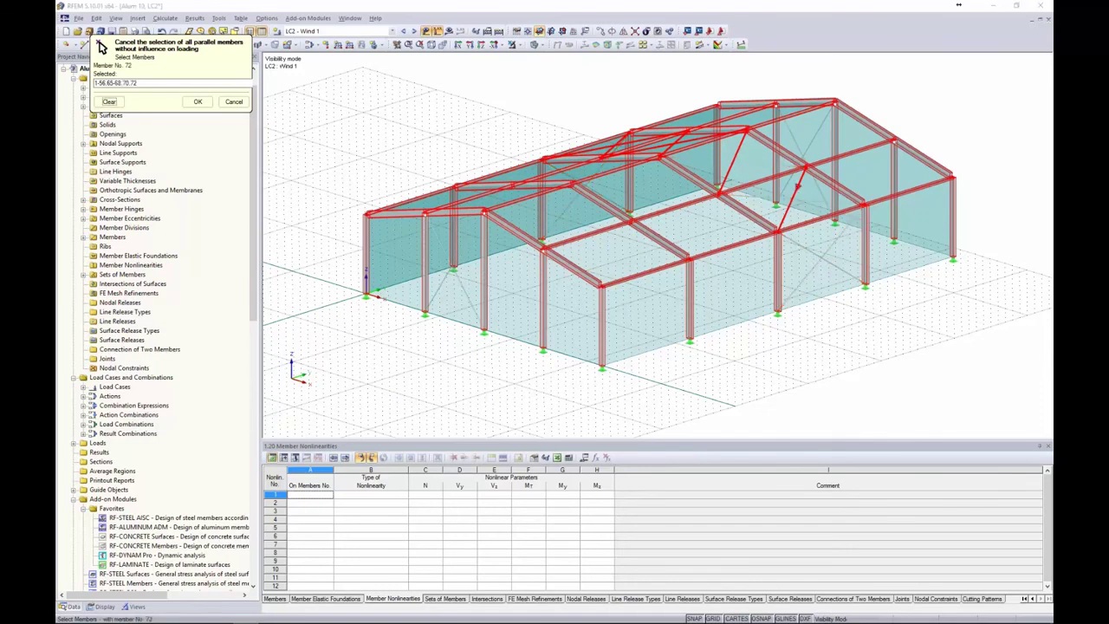
click(788, 208)
ctrl+middle_drag(680, 208, 680, 235)
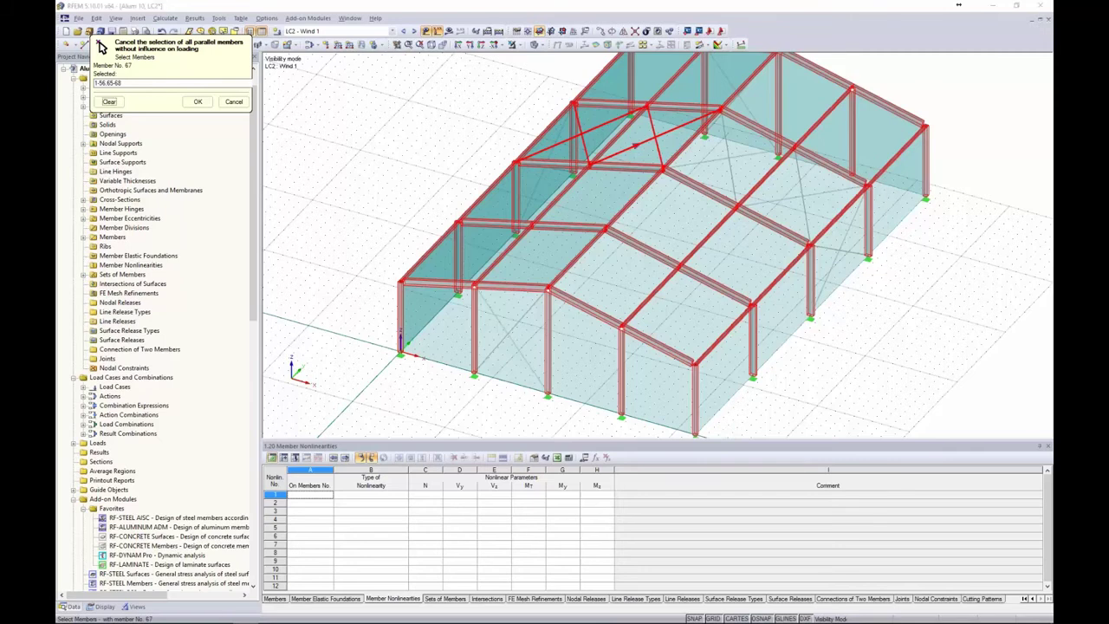
click(619, 120)
click(652, 125)
ctrl+middle_drag(537, 307, 460, 261)
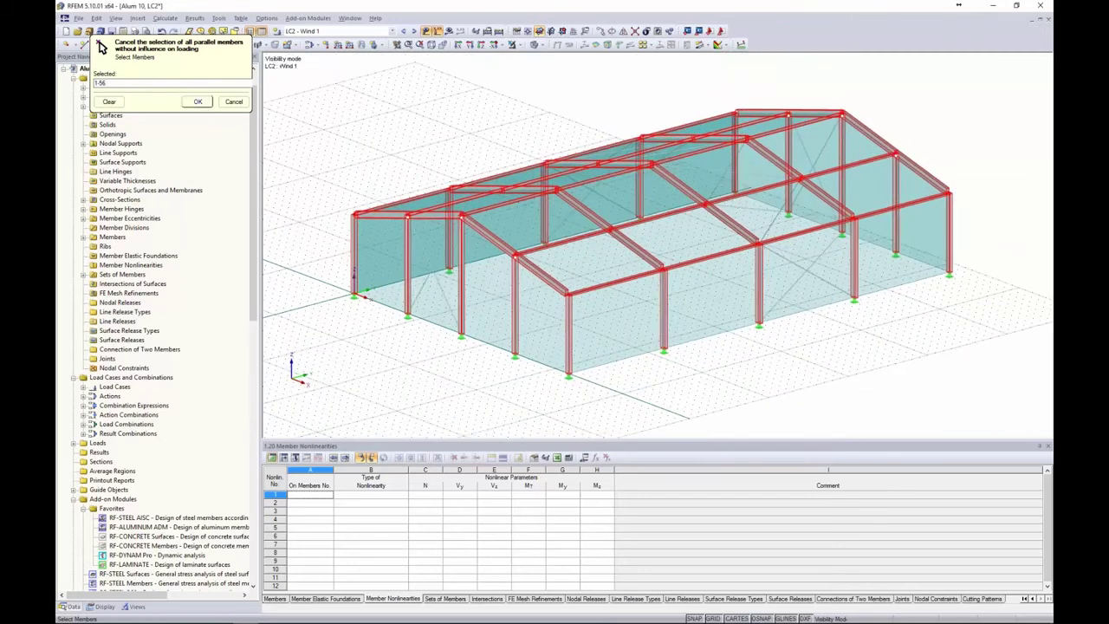
click(197, 101)
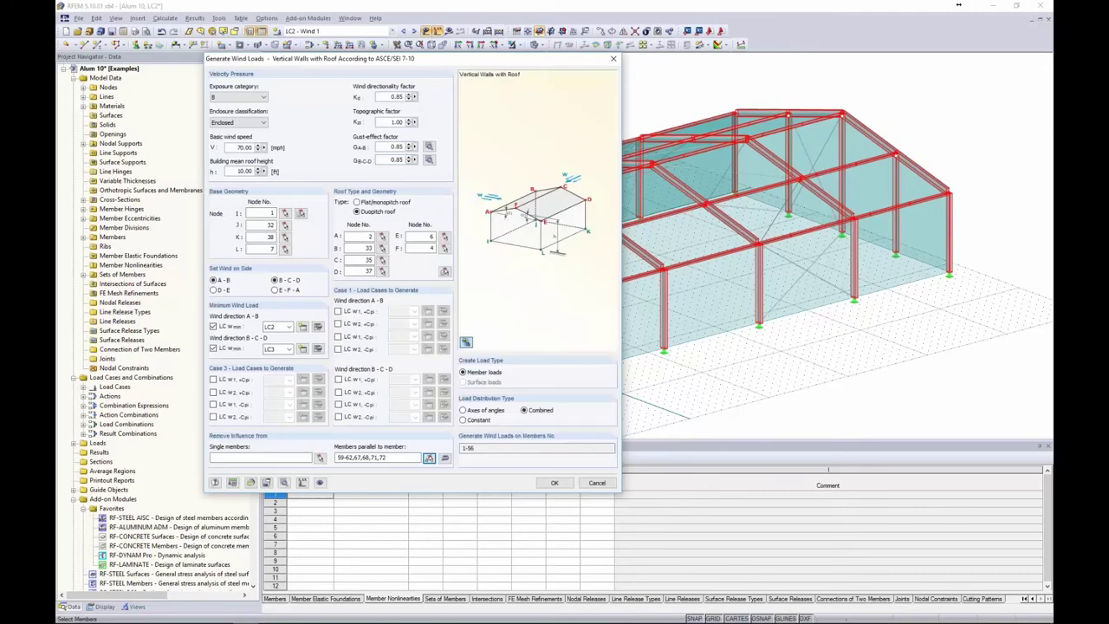
click(551, 483)
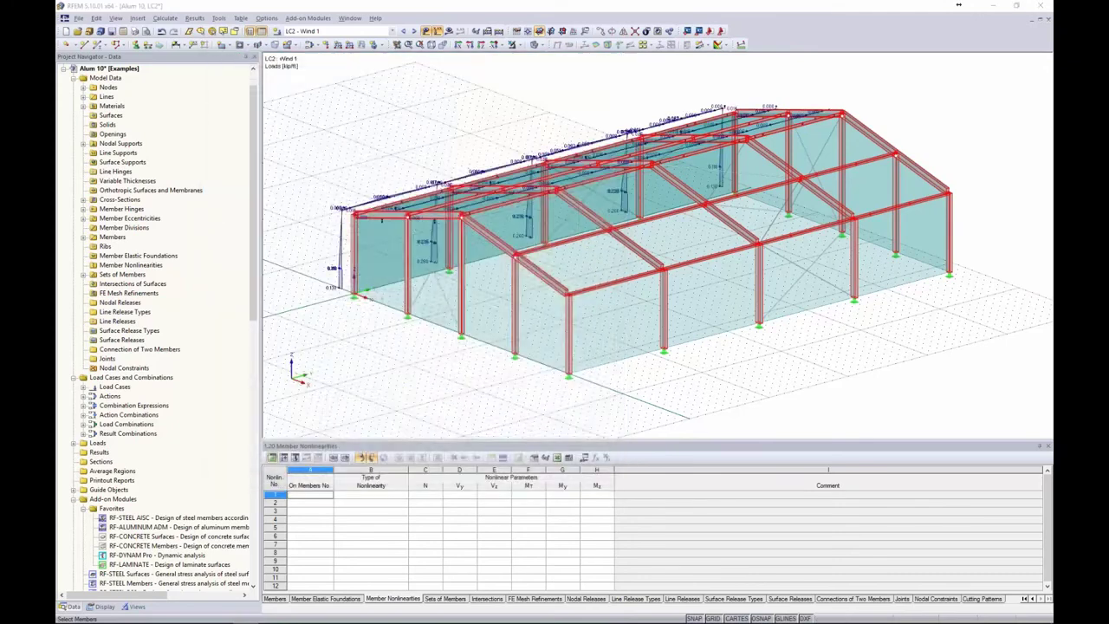
click(721, 468)
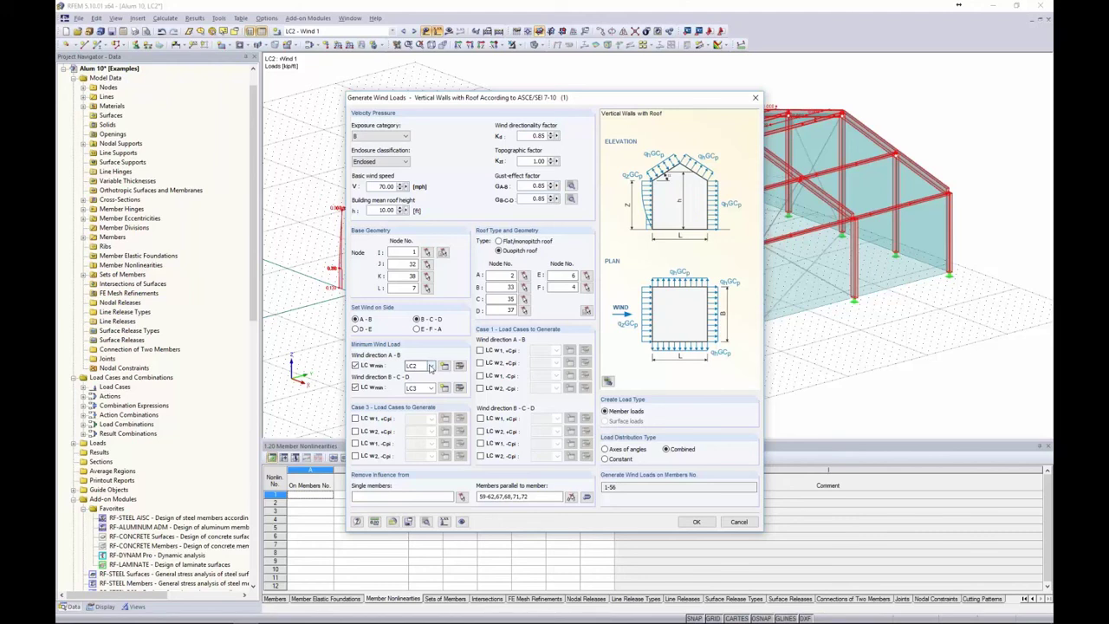
- Review the generated wind load's settings and geometry sketch, keep LC2 as the minimum wind load case for direction A-B, and accept them
click(430, 365)
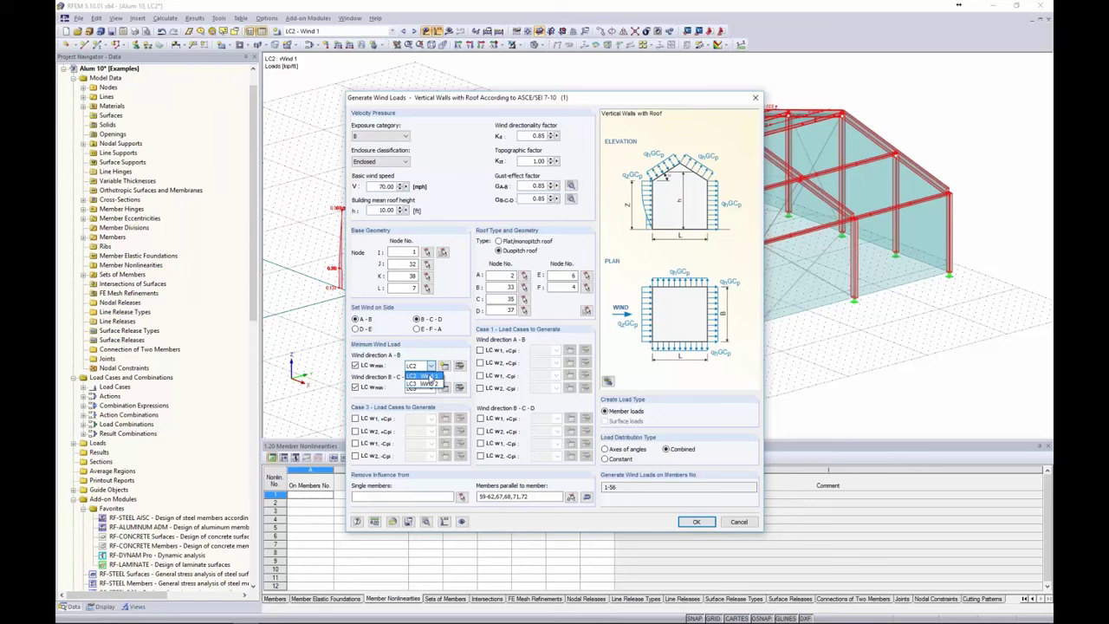
click(431, 377)
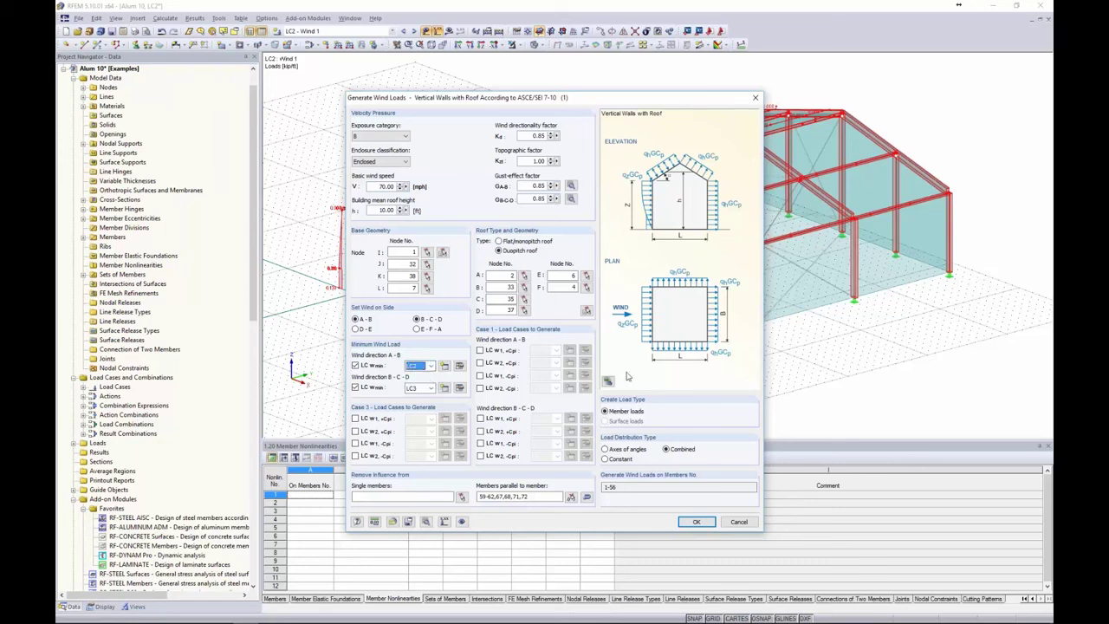
click(609, 381)
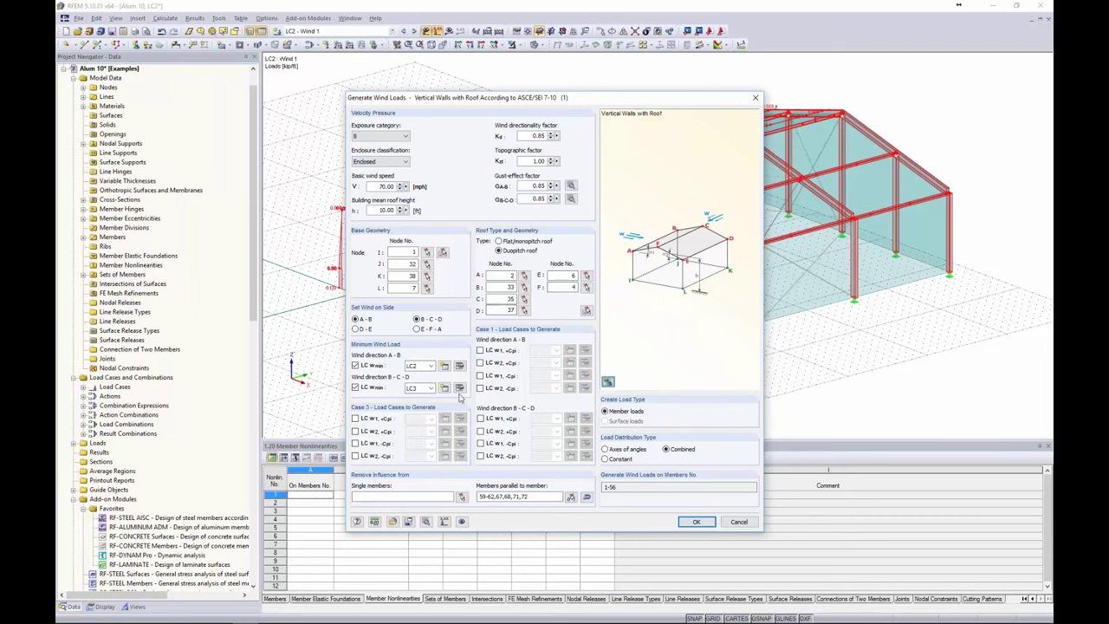
click(696, 521)
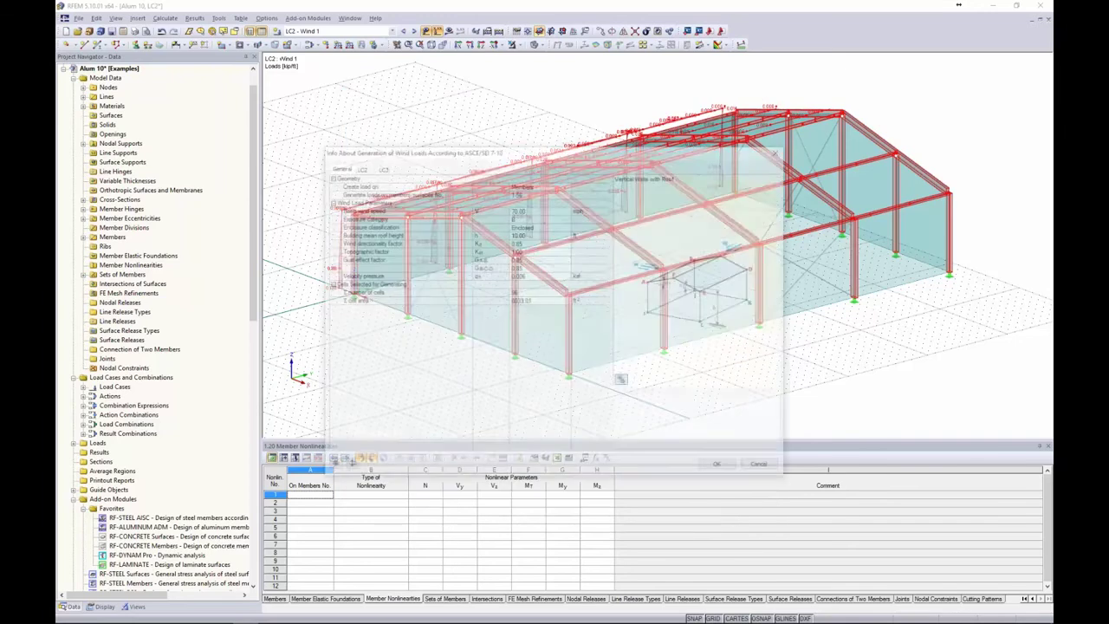
click(716, 465)
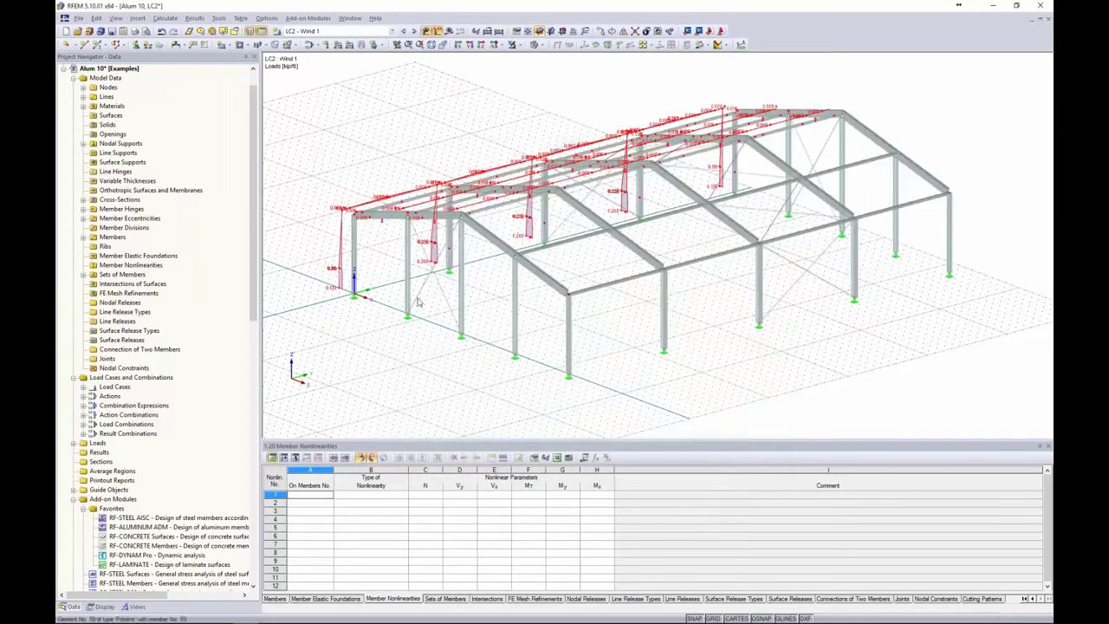
- Inspect the loads of LC3 - Wind 2, comparing the combined surface load display with the separate member load display
click(376, 224)
middle_drag(374, 222, 407, 217)
click(413, 30)
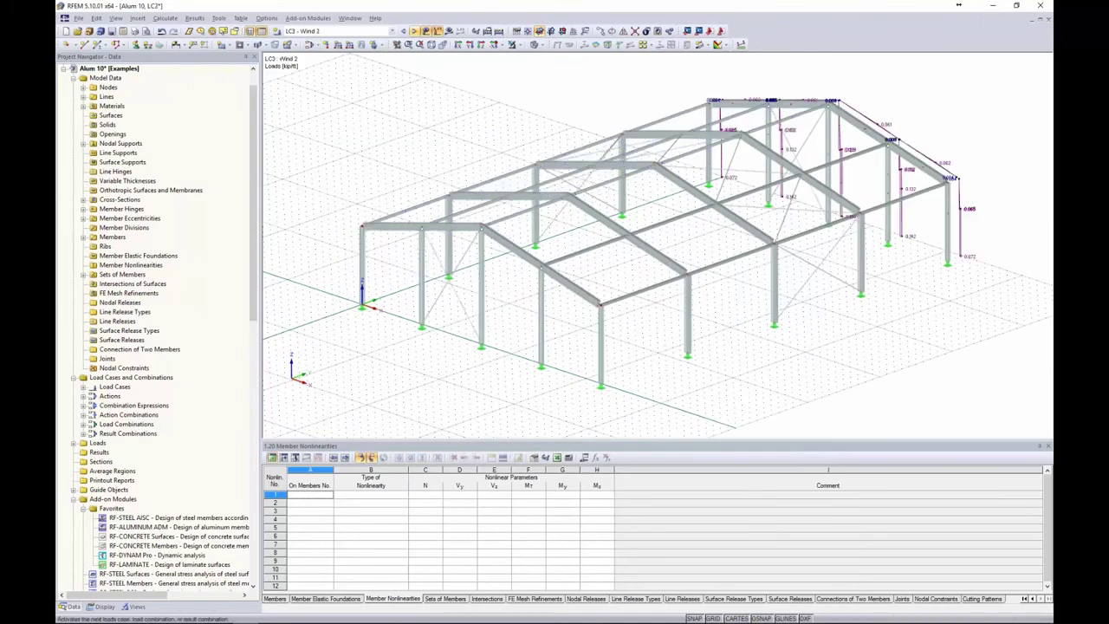
right_click(845, 182)
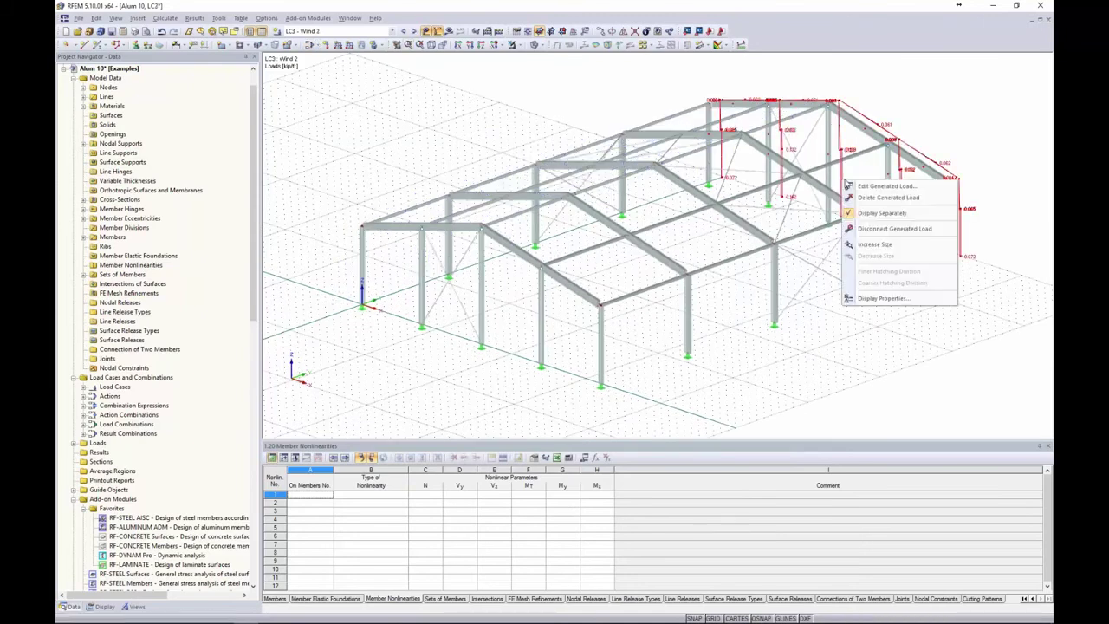
click(881, 212)
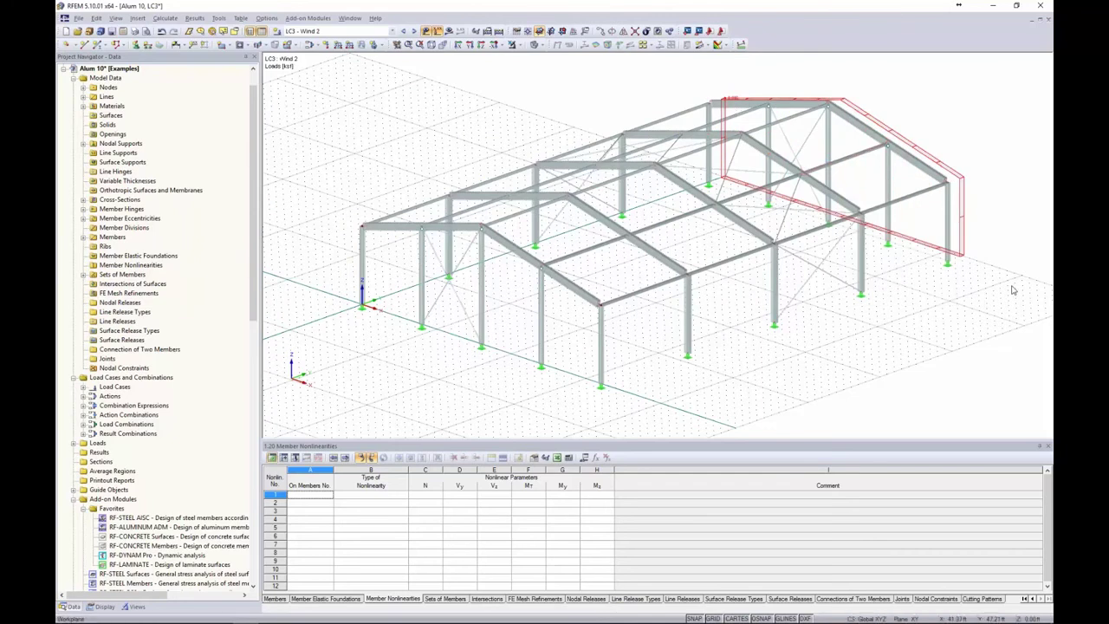
right_click(965, 221)
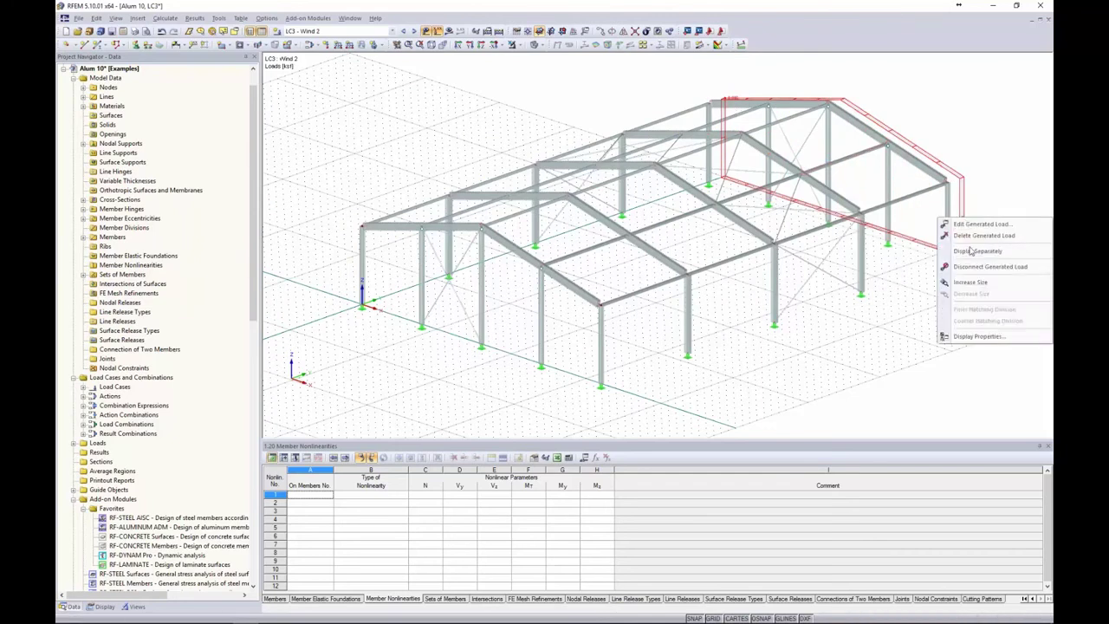
click(971, 250)
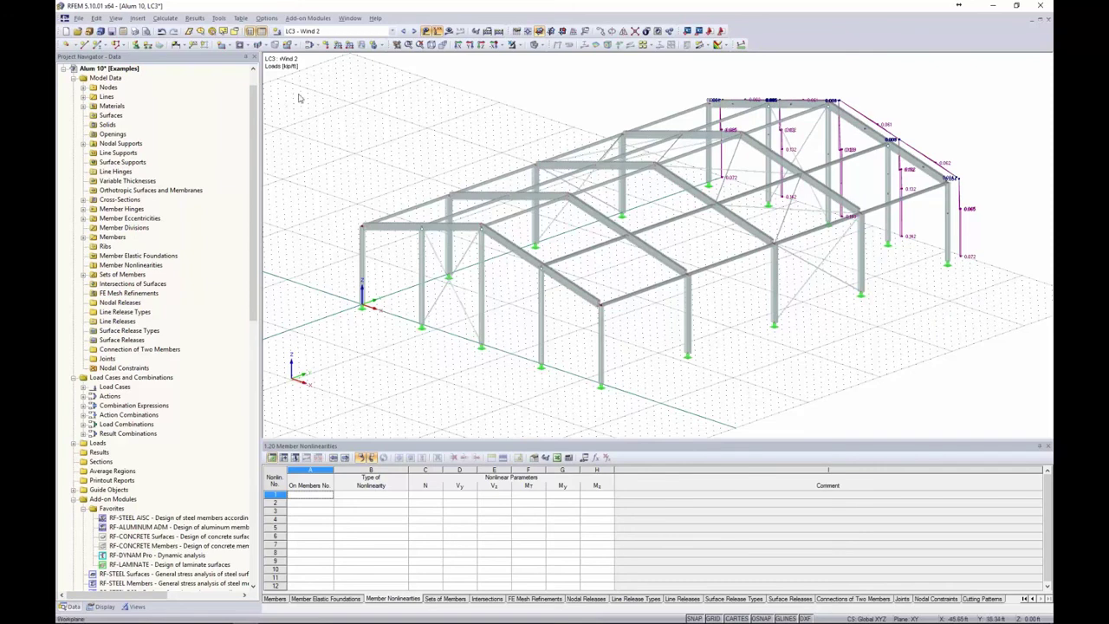
- Look through the loads of load combinations CO1 - 1.4D to CO4 - 0.9D + W1
click(393, 32)
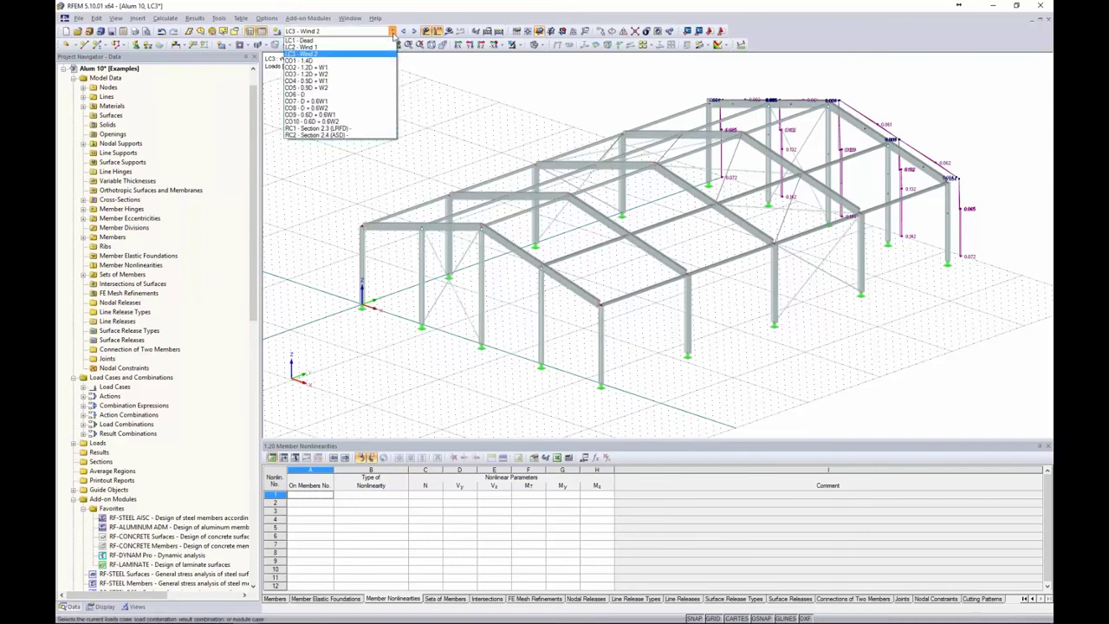
click(346, 60)
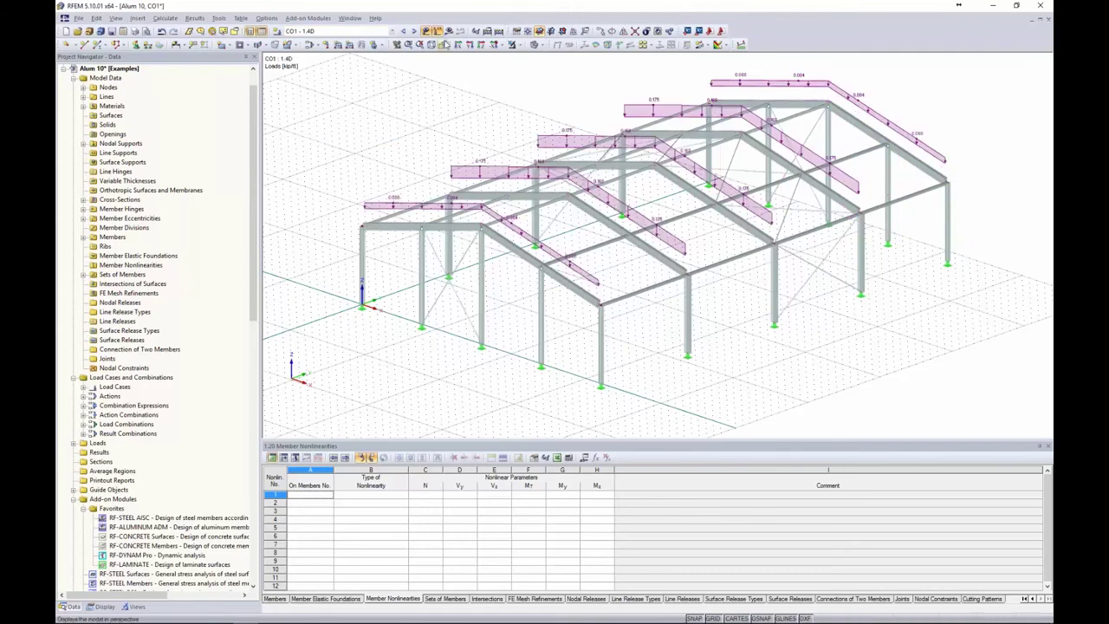
click(414, 31)
click(414, 31)
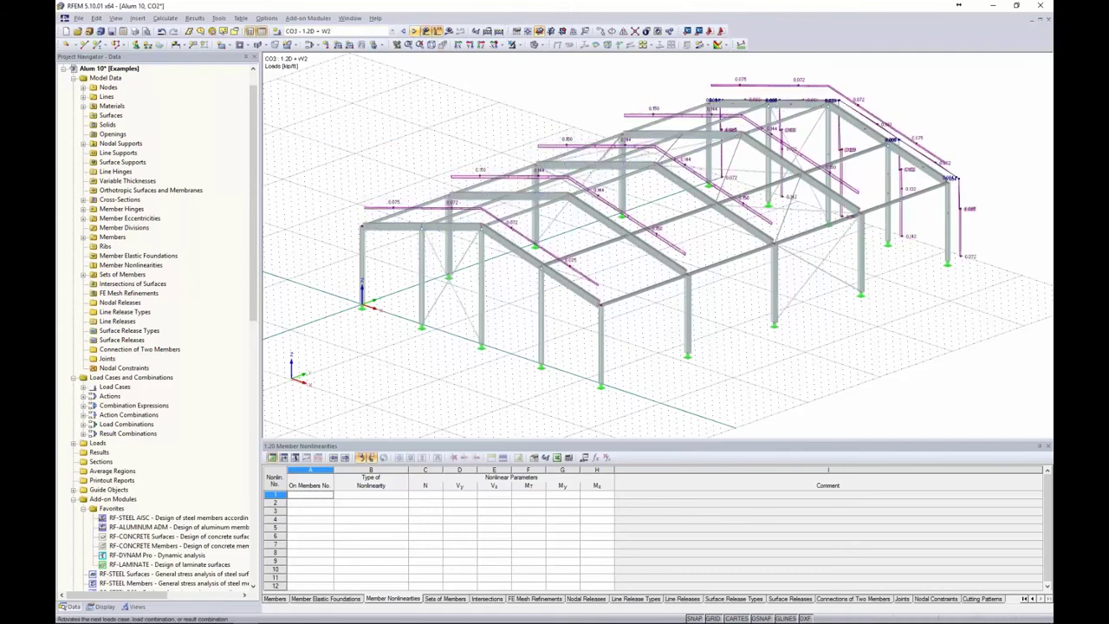
click(414, 31)
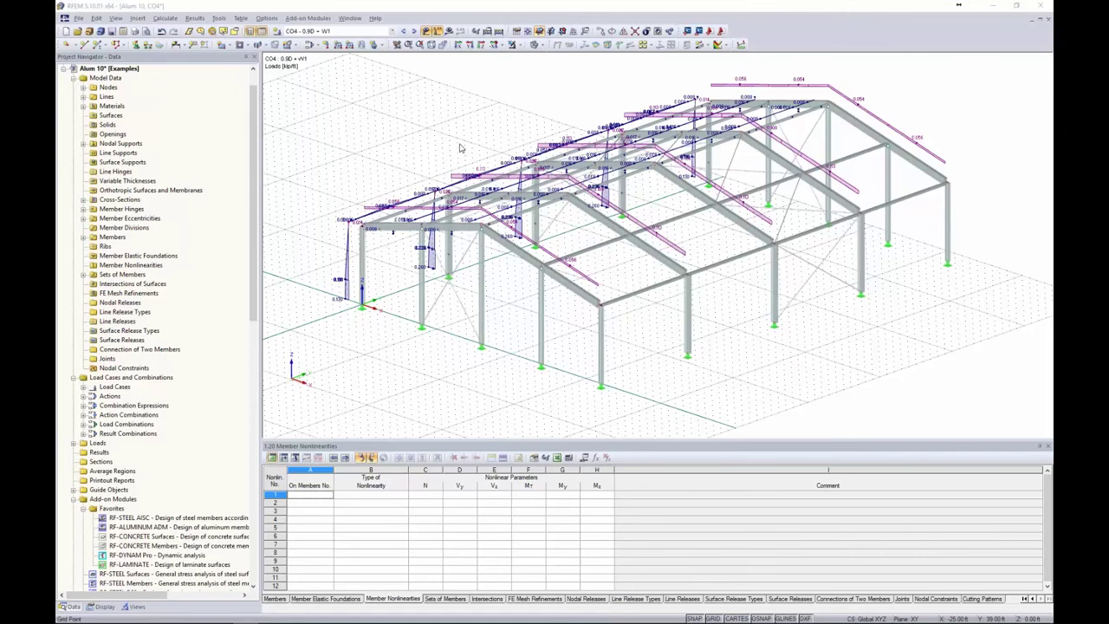
key(alt+Tab)
click(764, 223)
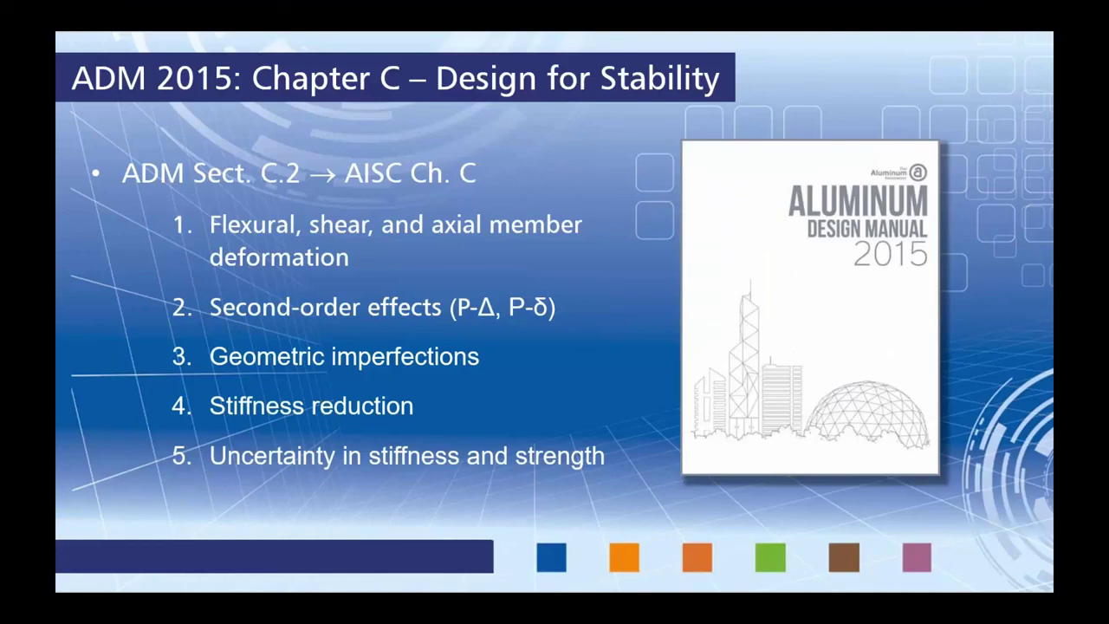
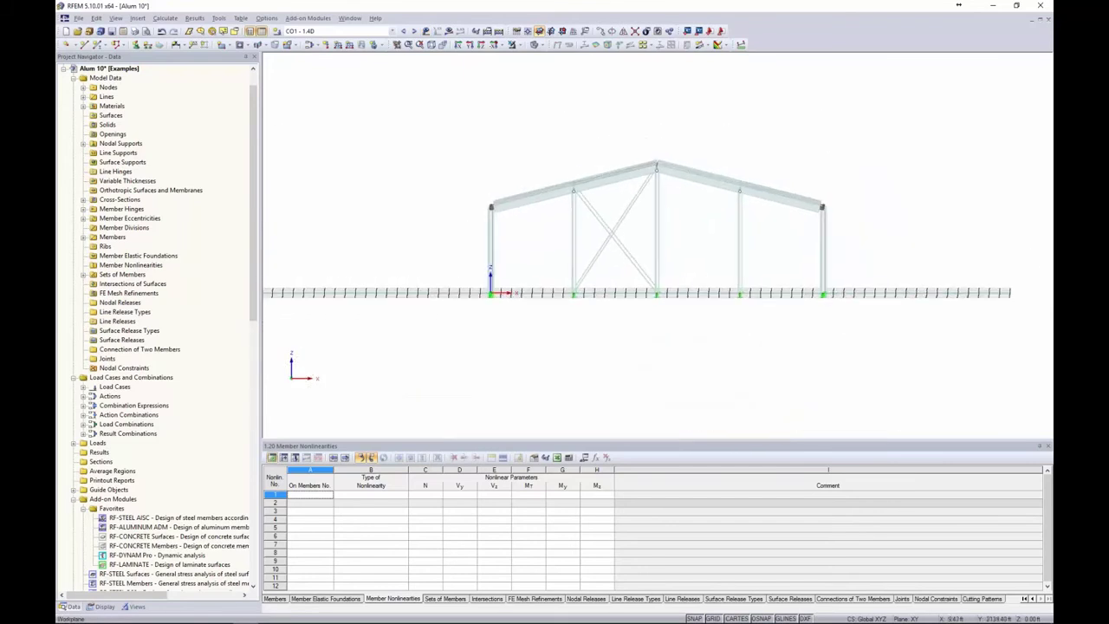
- Select all columns of the hall without the diagonal wall bracing and isolate them using visibility by selected objects
drag(858, 260, 471, 236)
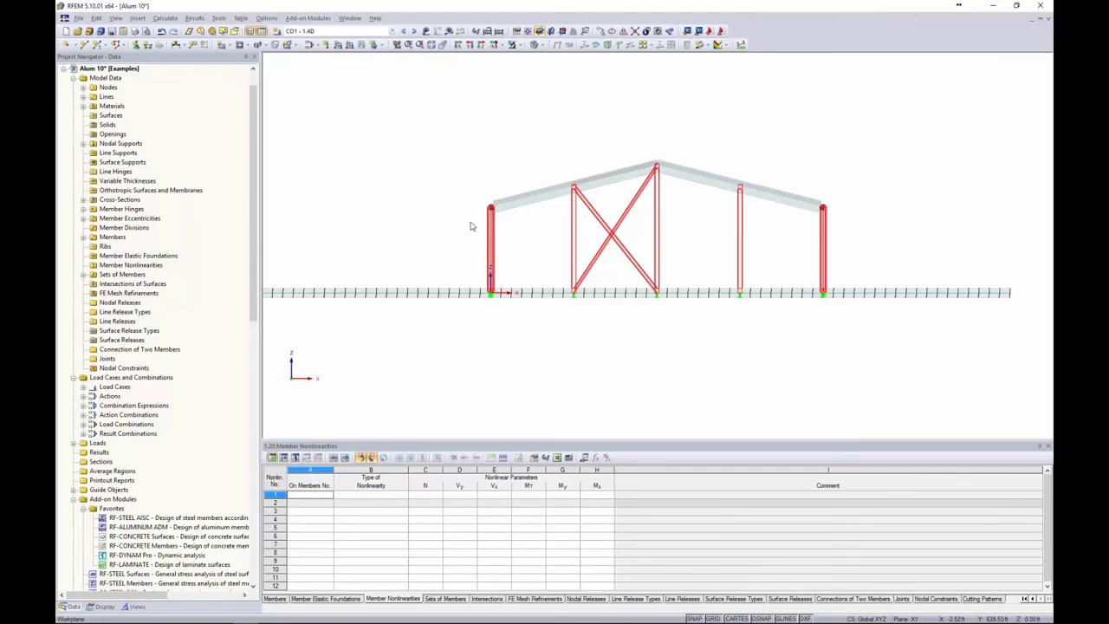
drag(620, 275, 594, 208)
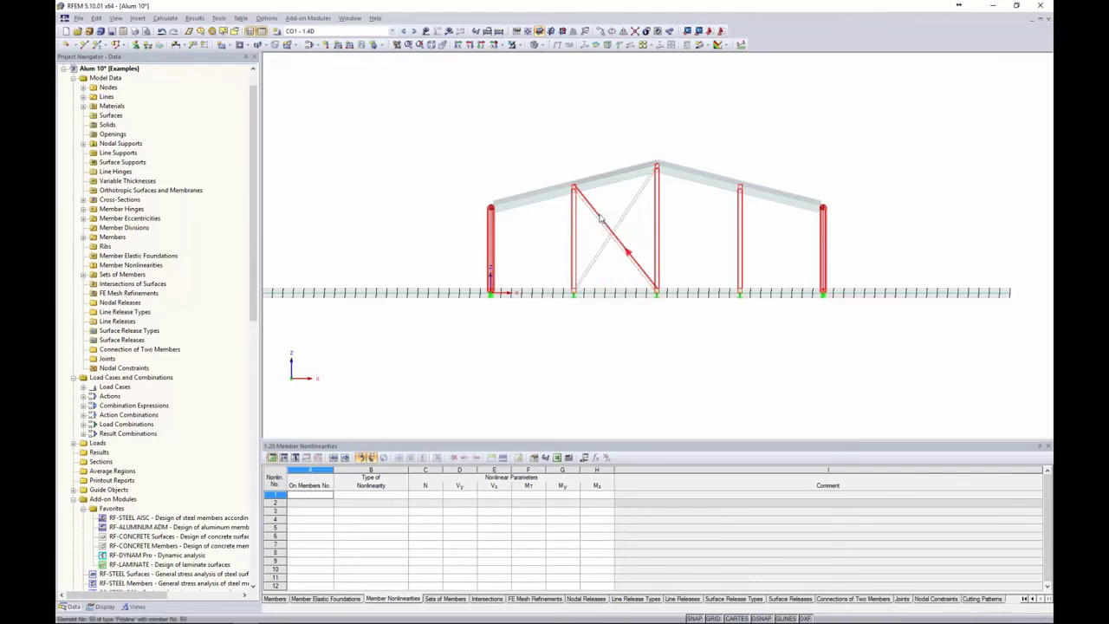
ctrl+middle_drag(593, 295, 996, 290)
drag(616, 285, 585, 225)
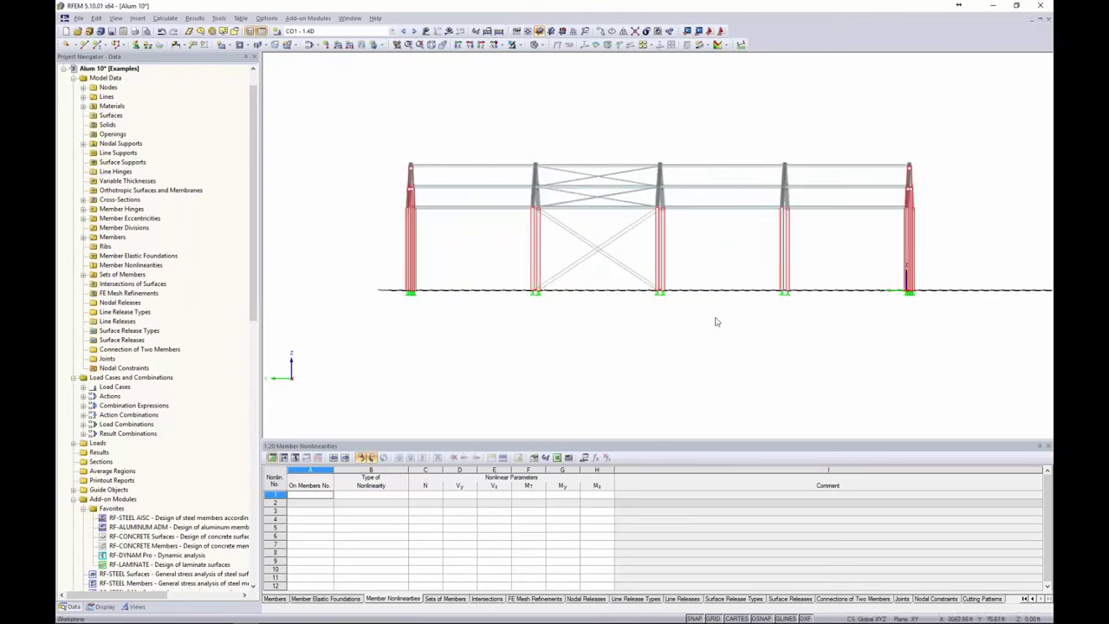
ctrl+middle_drag(718, 322, 279, 357)
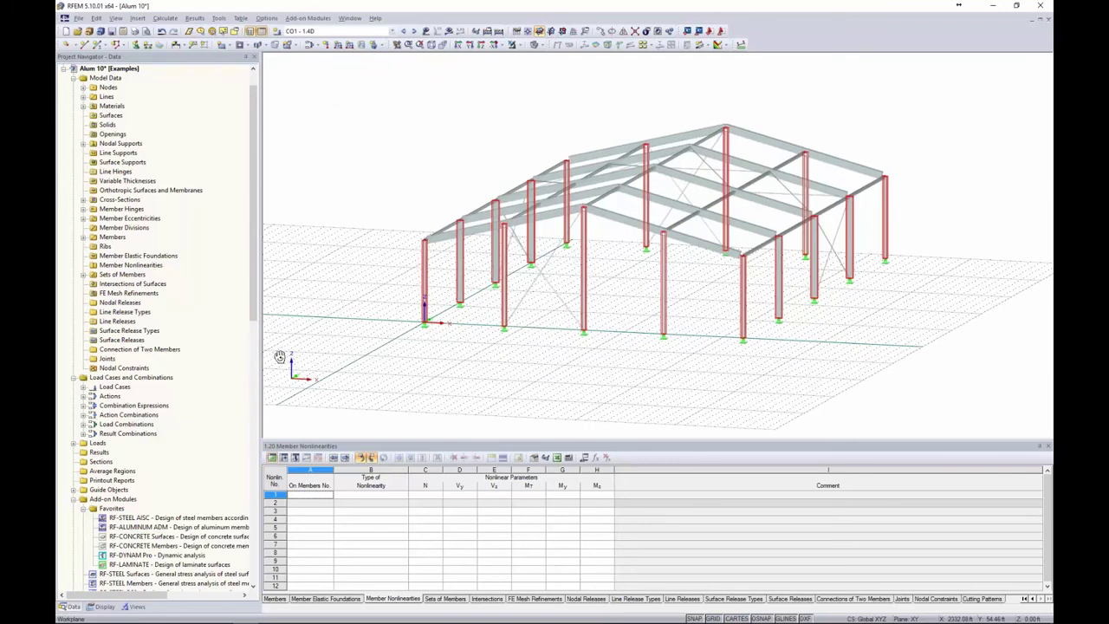
click(521, 46)
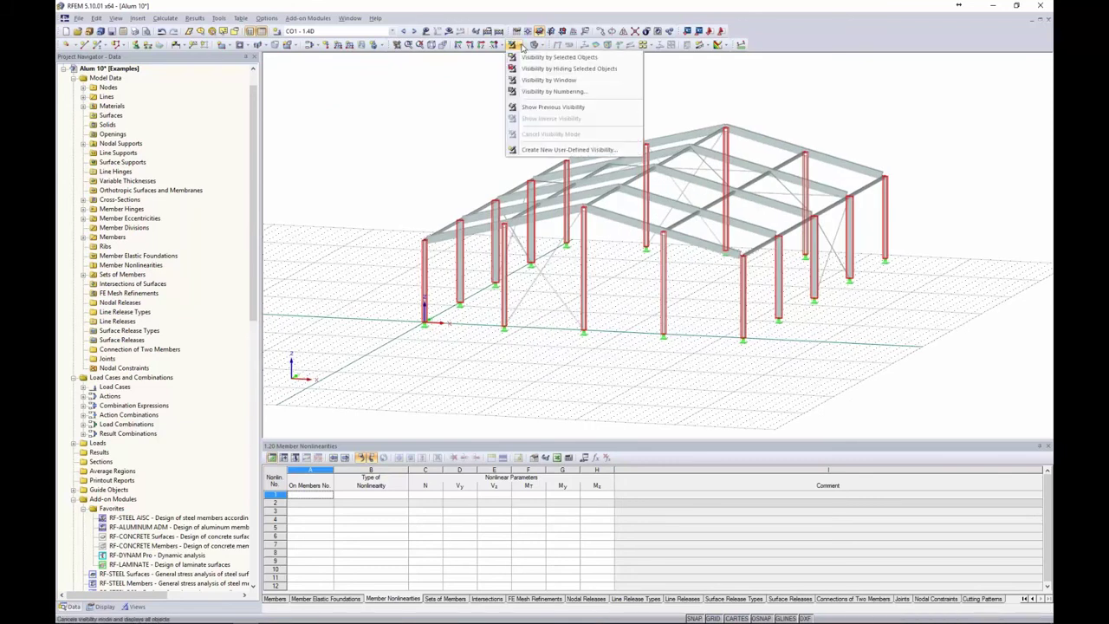
click(525, 57)
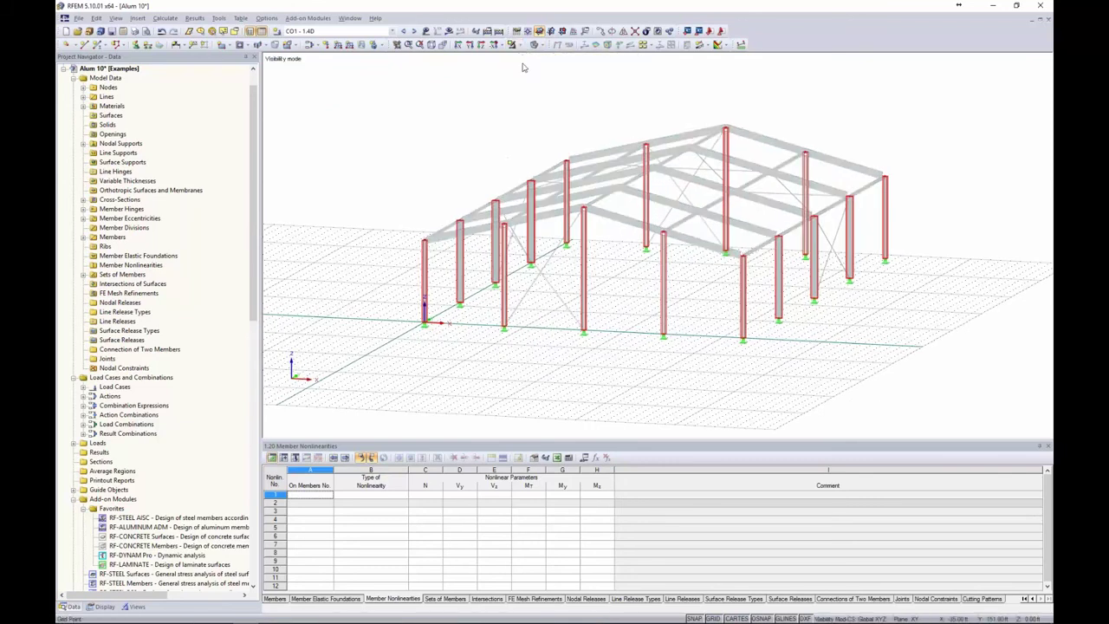
click(467, 133)
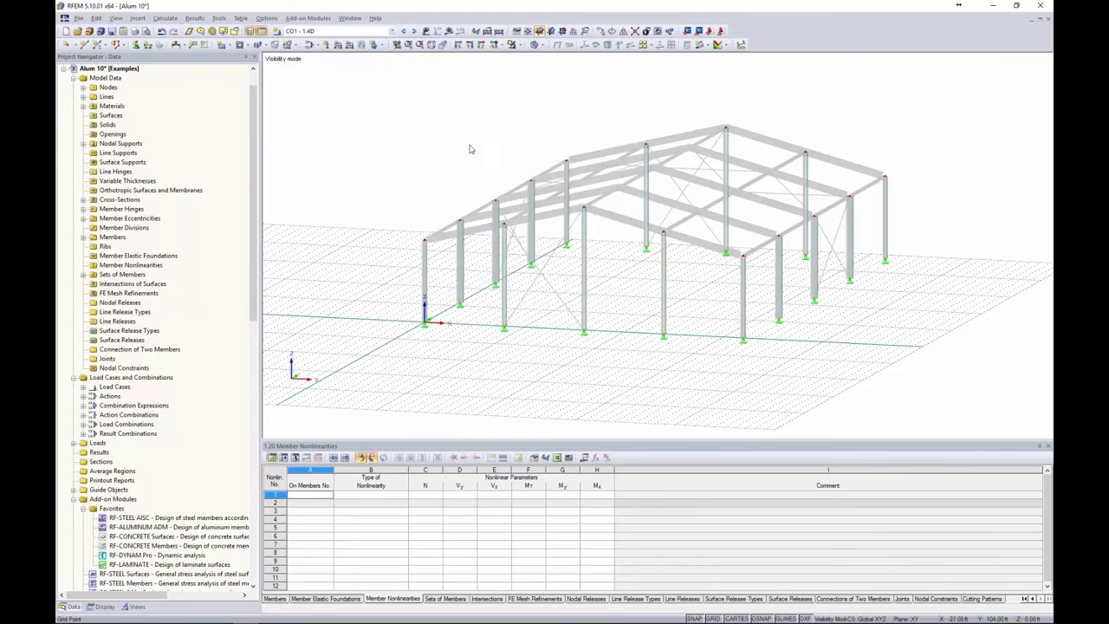
- Turn on the local axis systems of the members for the isolated columns
scroll(585, 278, up, 3)
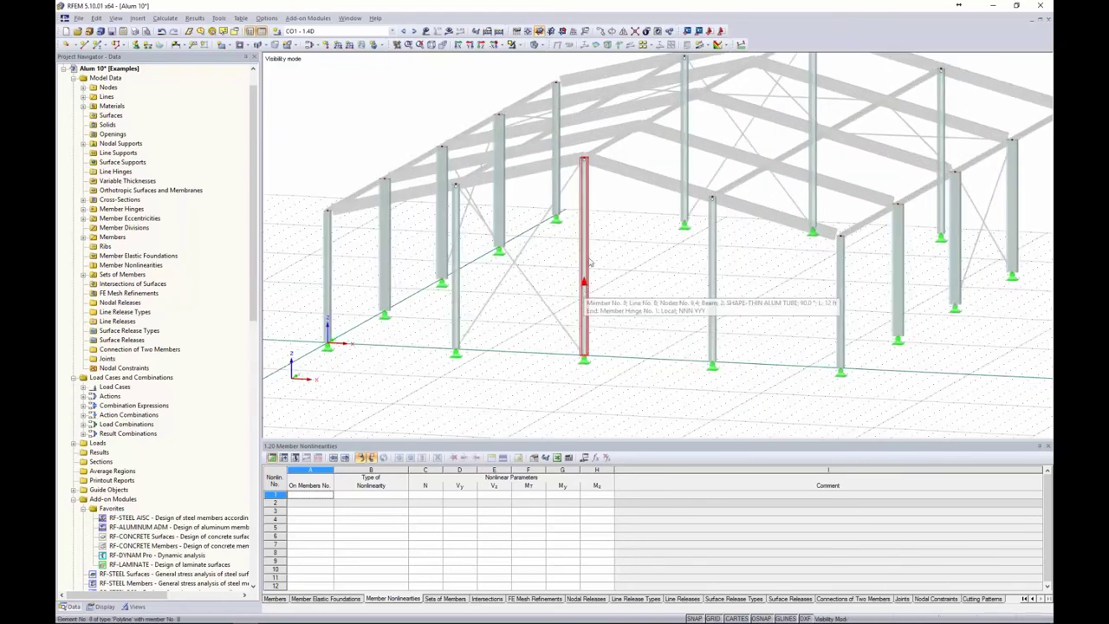
right_click(589, 256)
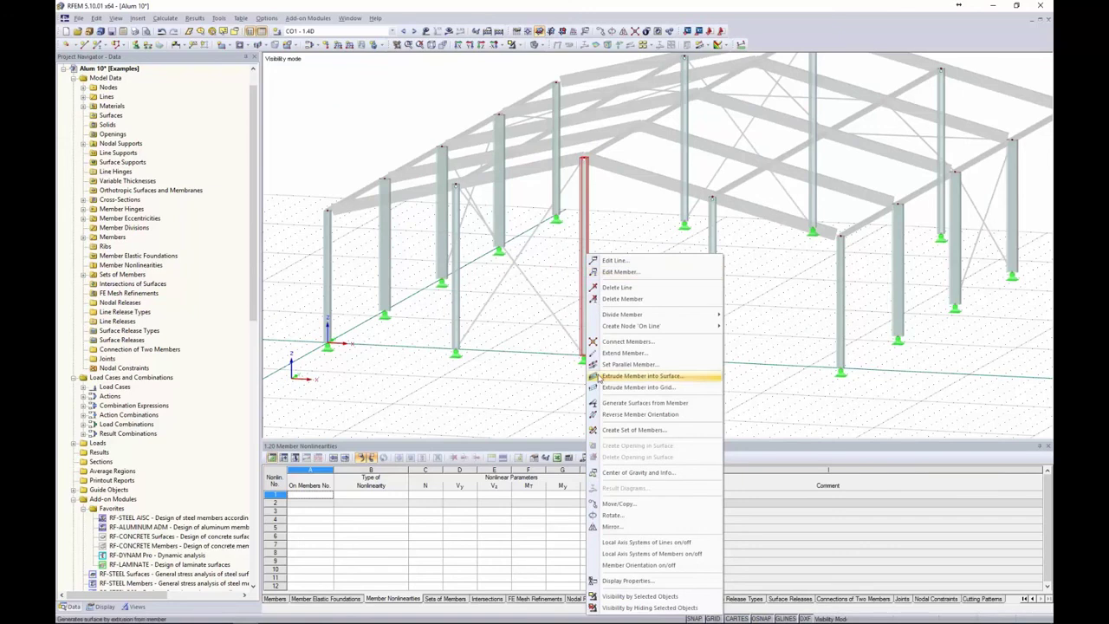
click(619, 553)
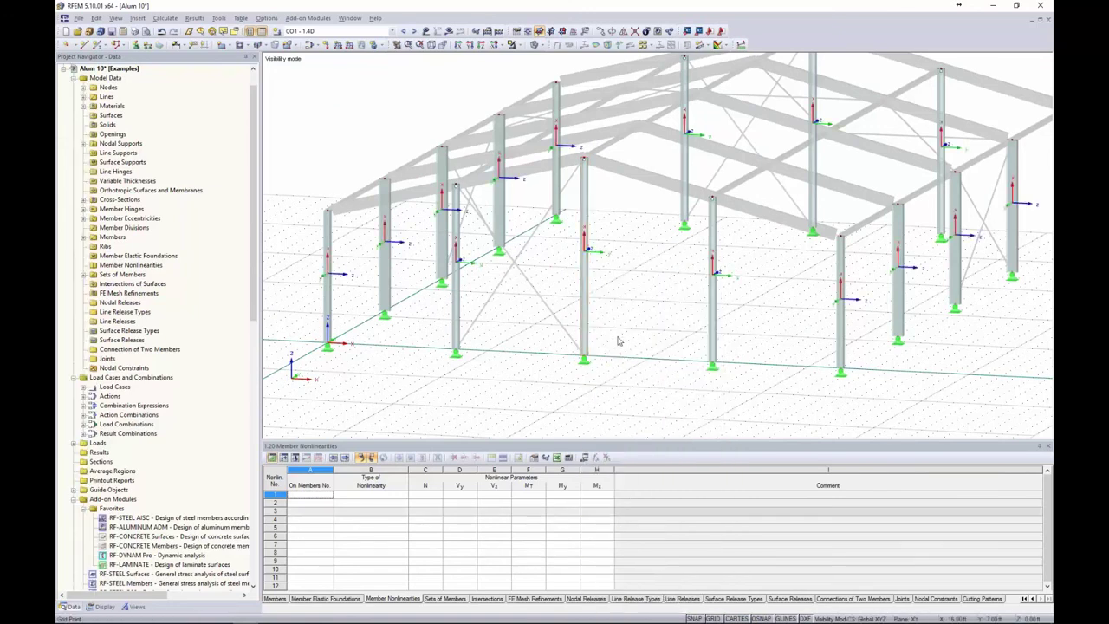
mouse_move(618, 337)
ctrl+middle_down()
mouse_move(637, 329)
mouse_move(615, 333)
ctrl+middle_up()
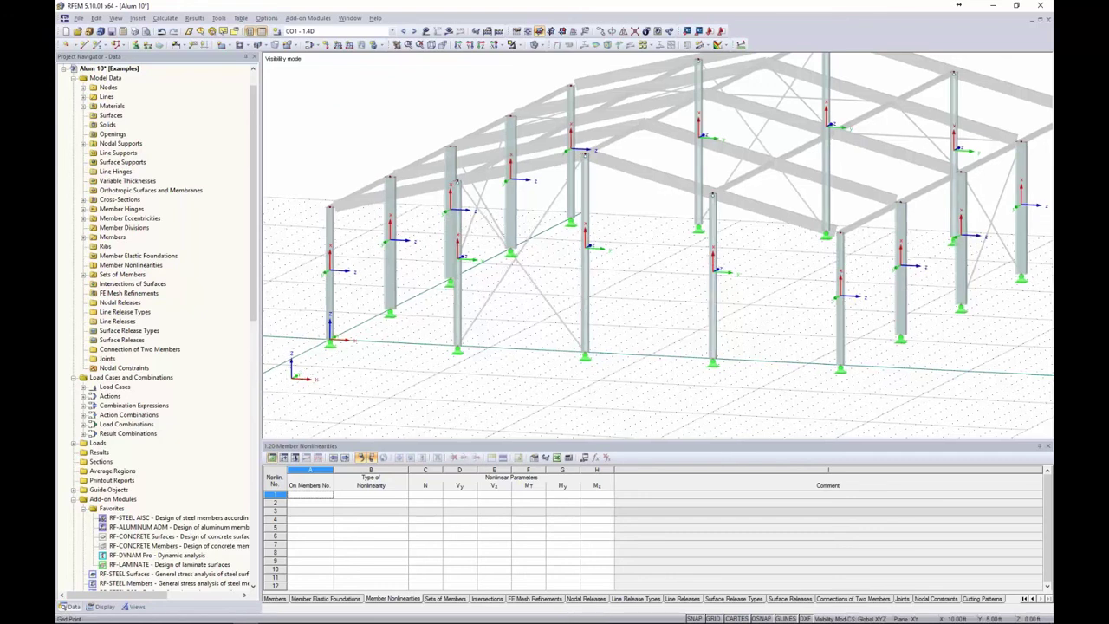
- Set the member rotation angle of the intermediate columns in both gable walls to 0°
ctrl+middle_drag(517, 327, 595, 296)
ctrl+drag(595, 297, 592, 294)
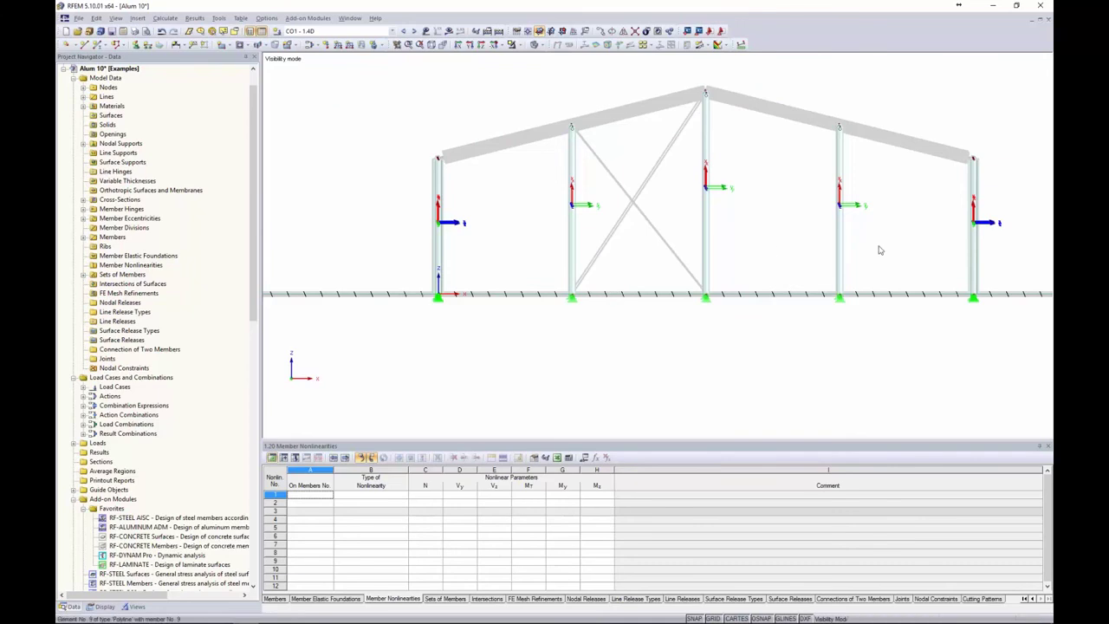
drag(879, 248, 538, 193)
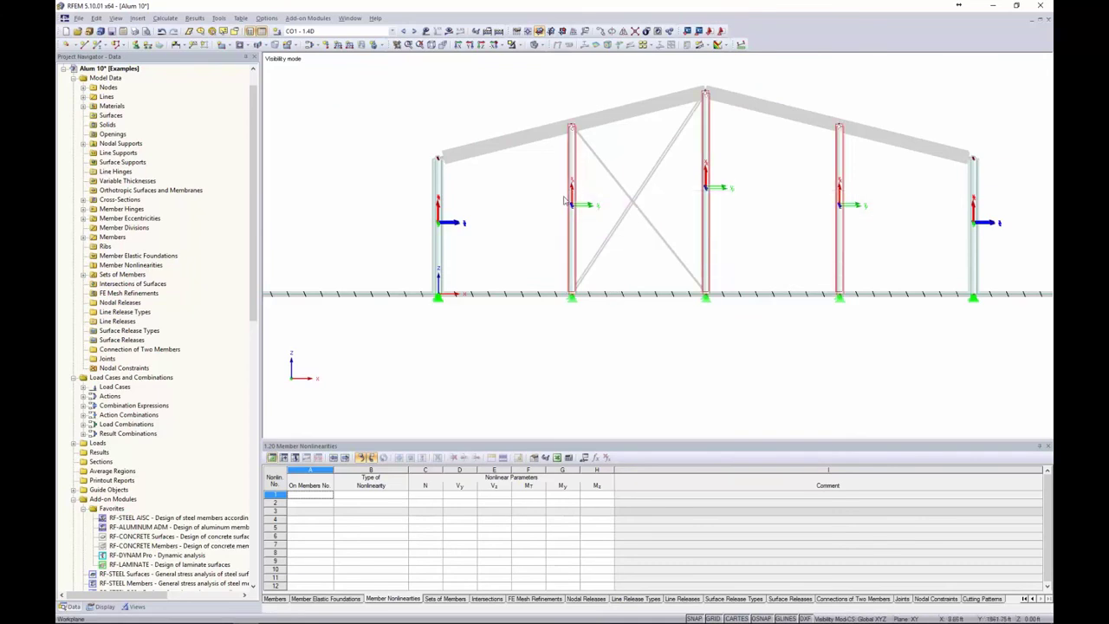
right_click(572, 205)
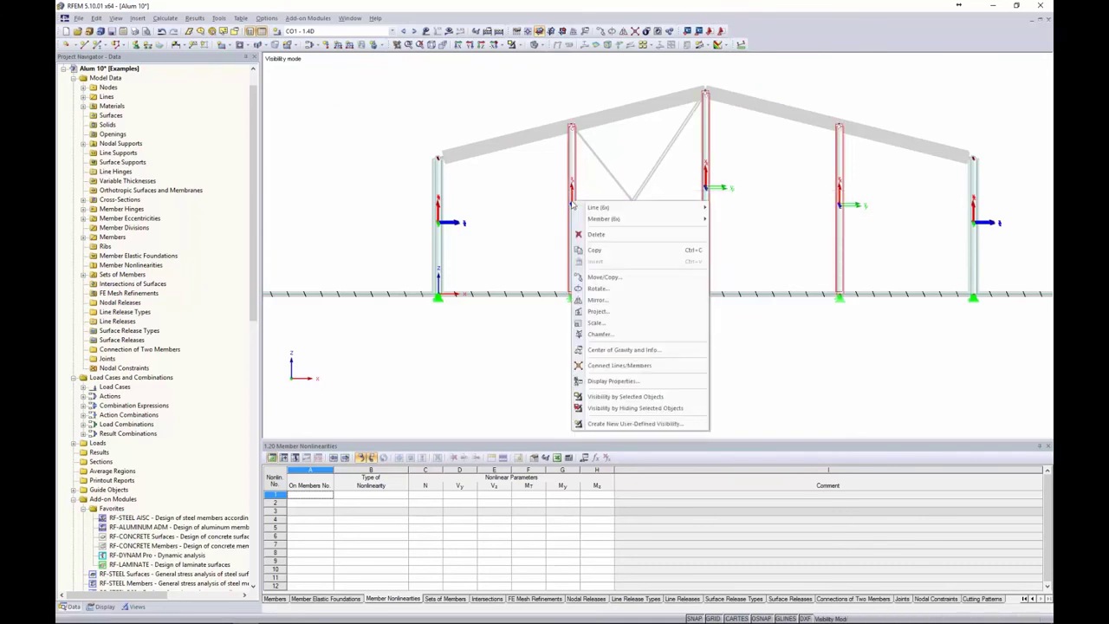
mouse_move(673, 222)
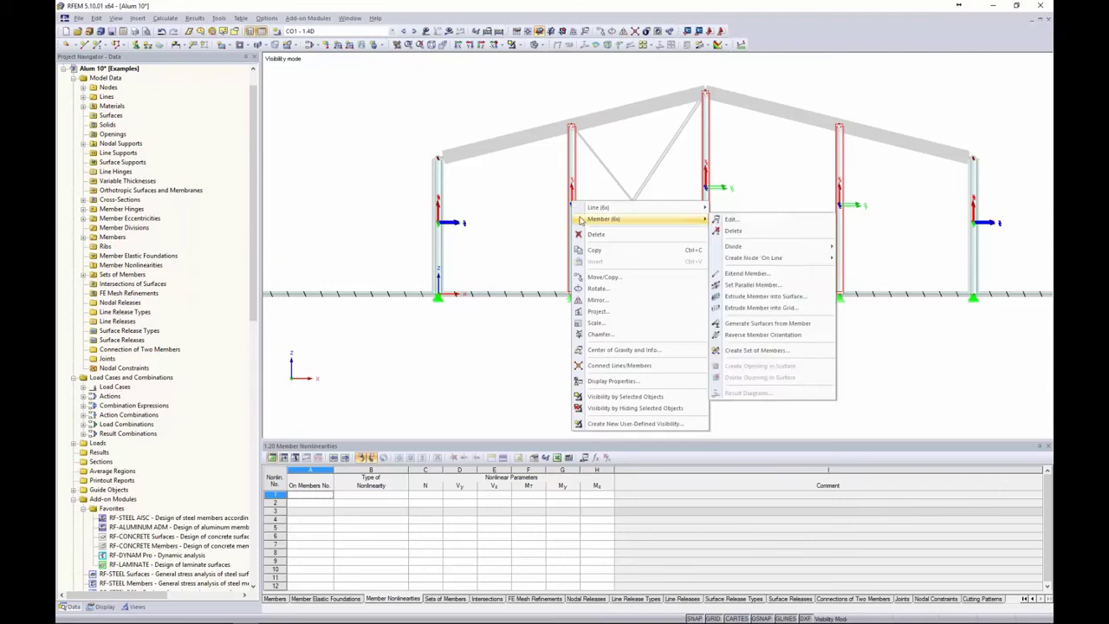
click(731, 220)
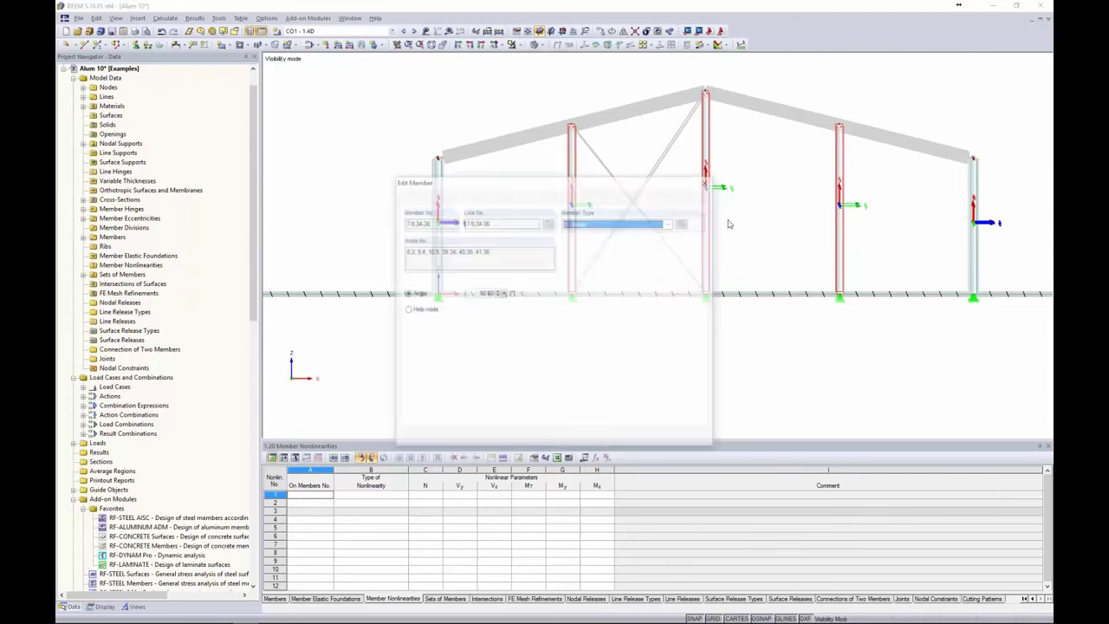
drag(621, 184, 625, 180)
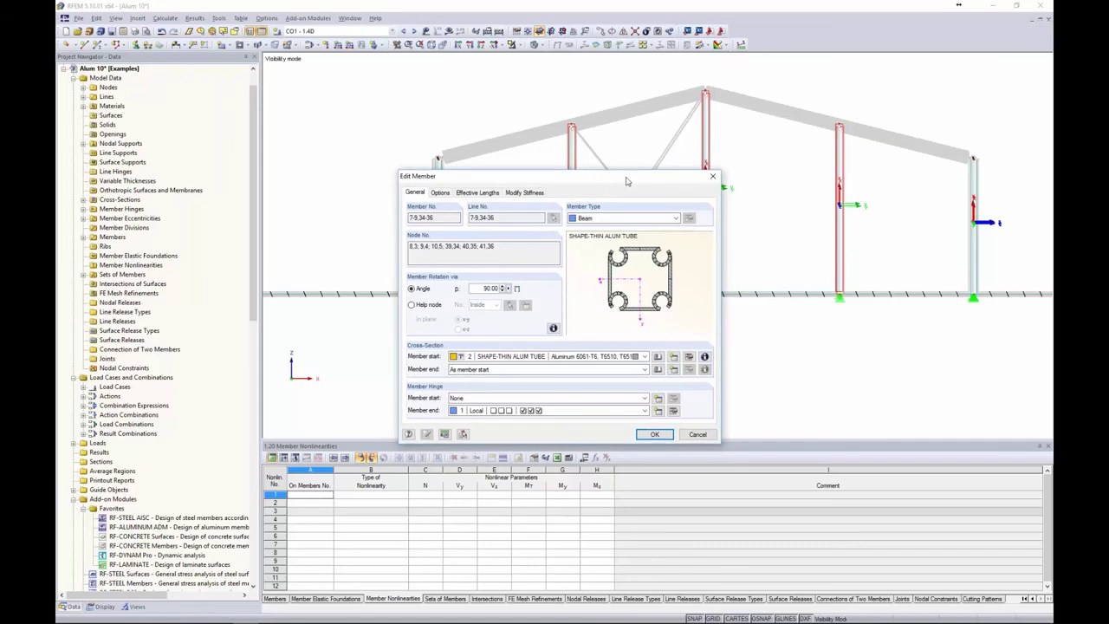
double_click(490, 287)
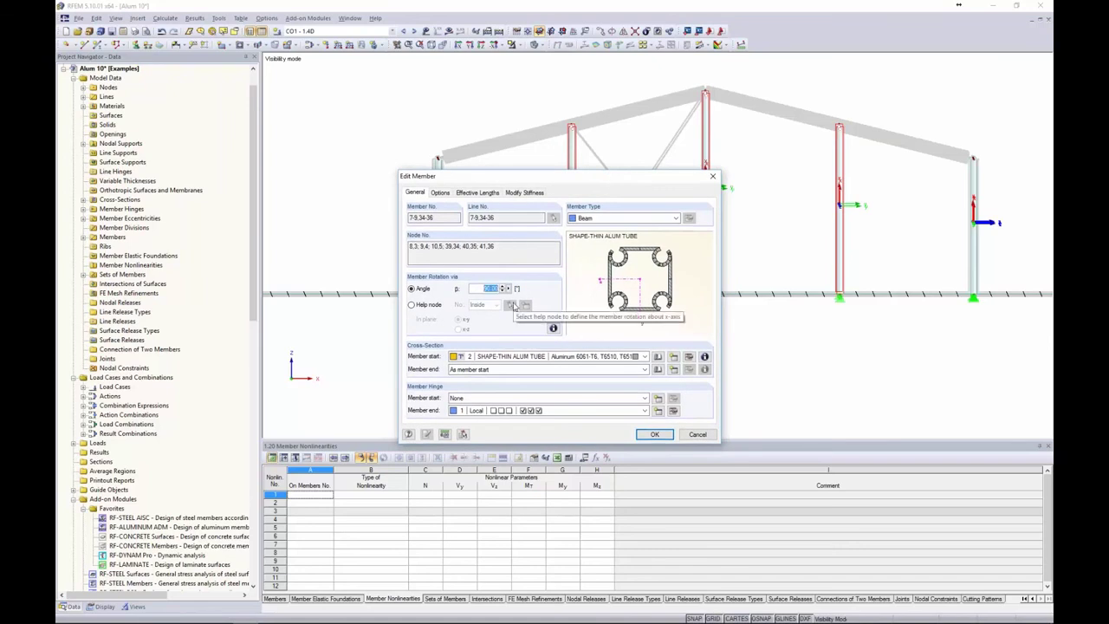
text(0)
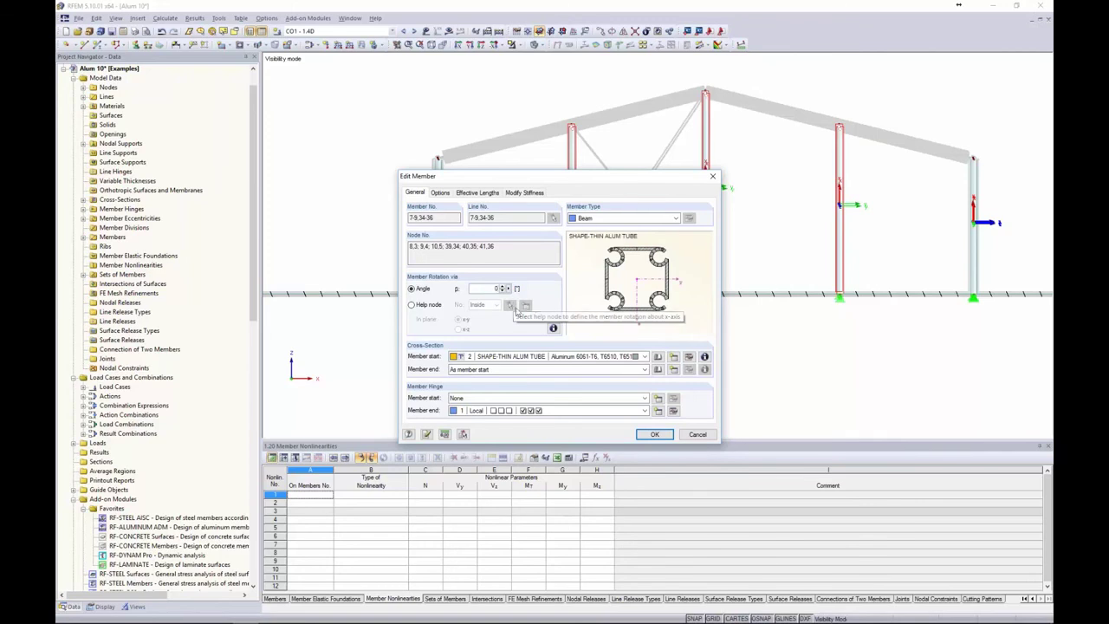
click(655, 434)
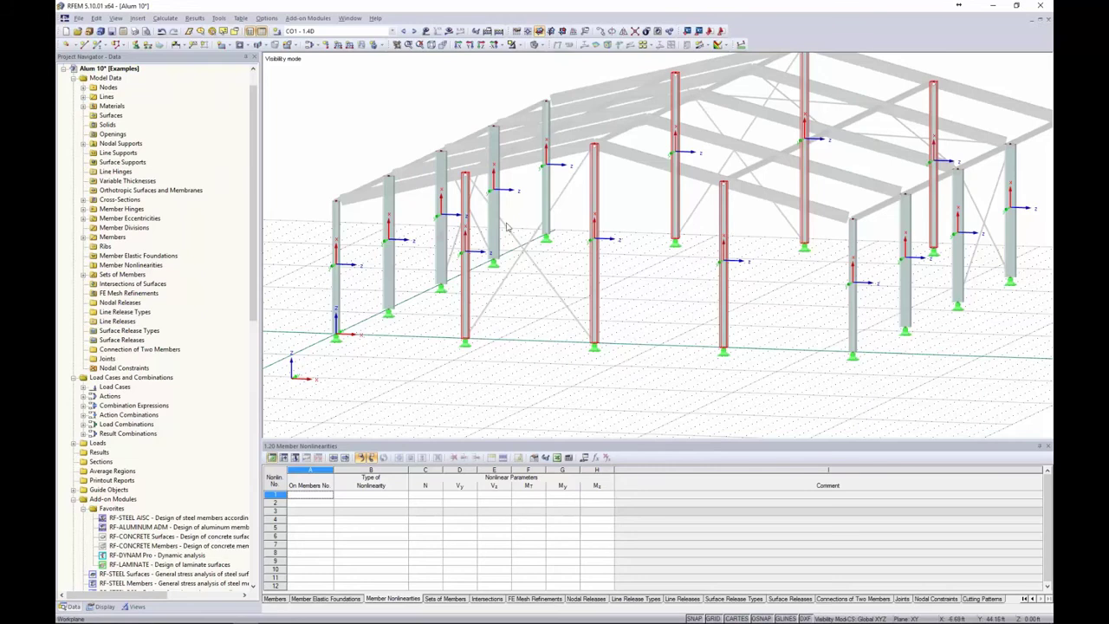
- Clear the current selection and select all the isolated columns of the hall together
scroll(613, 227, down, 3)
click(658, 278)
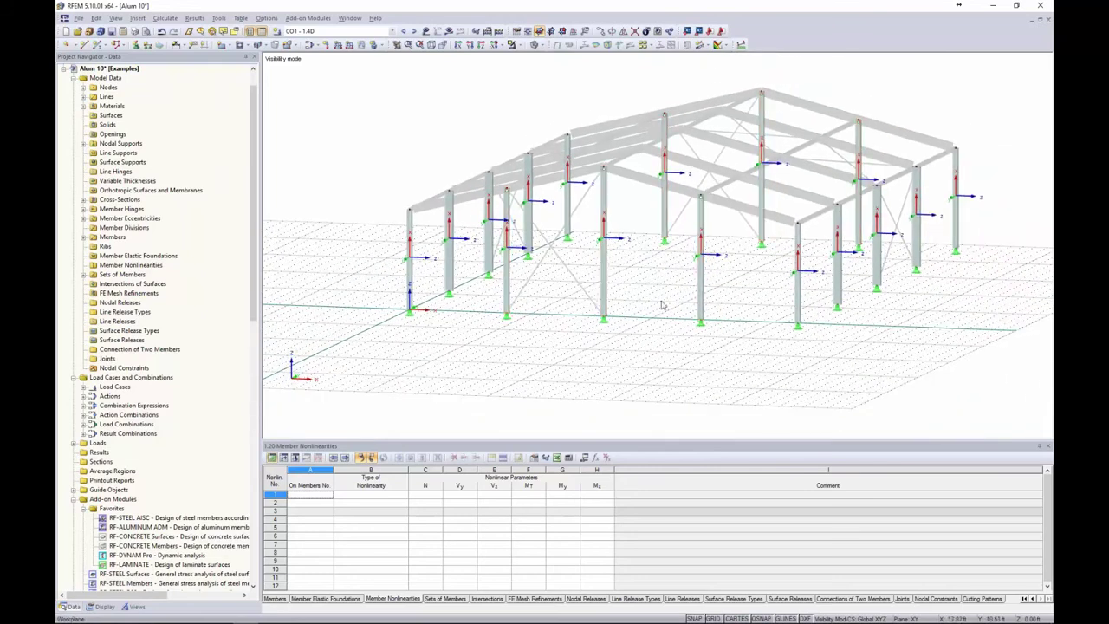
drag(1002, 389, 350, 86)
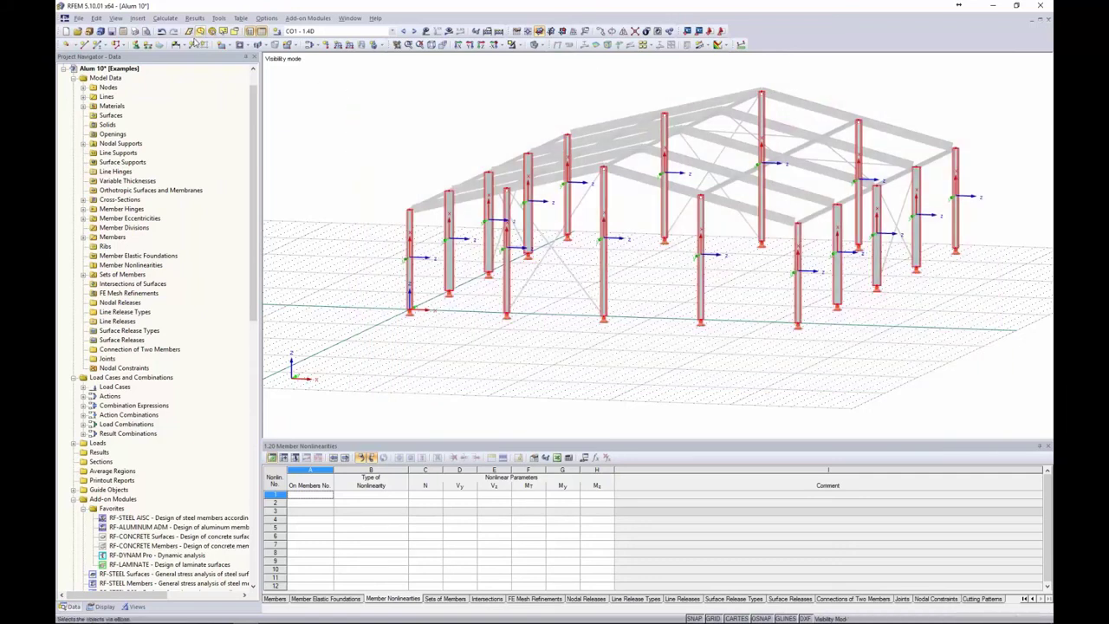
click(138, 19)
mouse_move(141, 42)
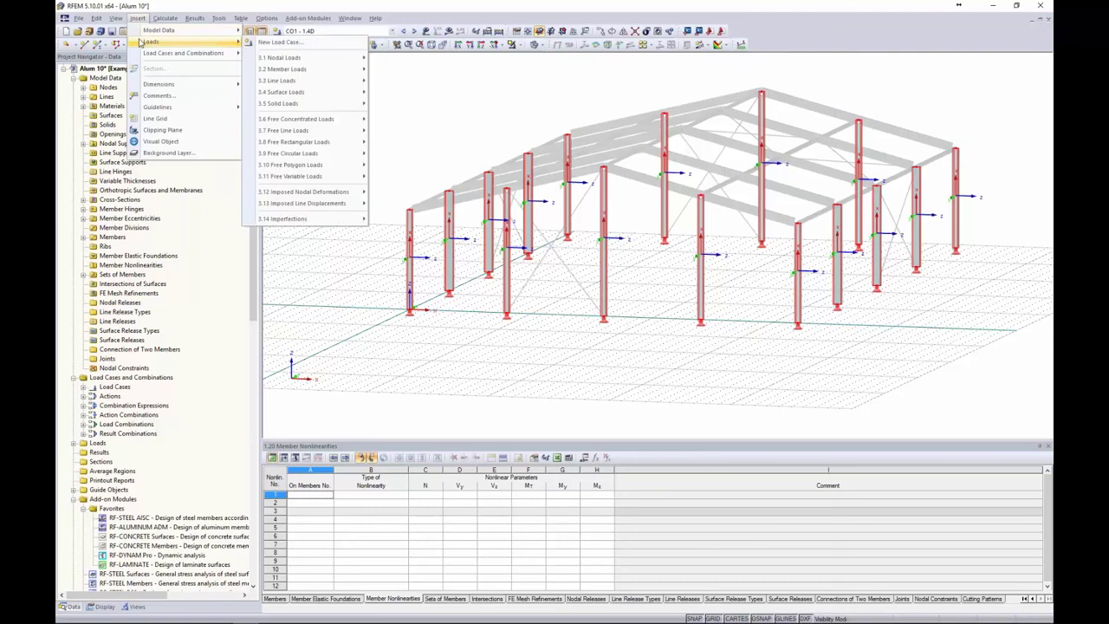
mouse_move(298, 223)
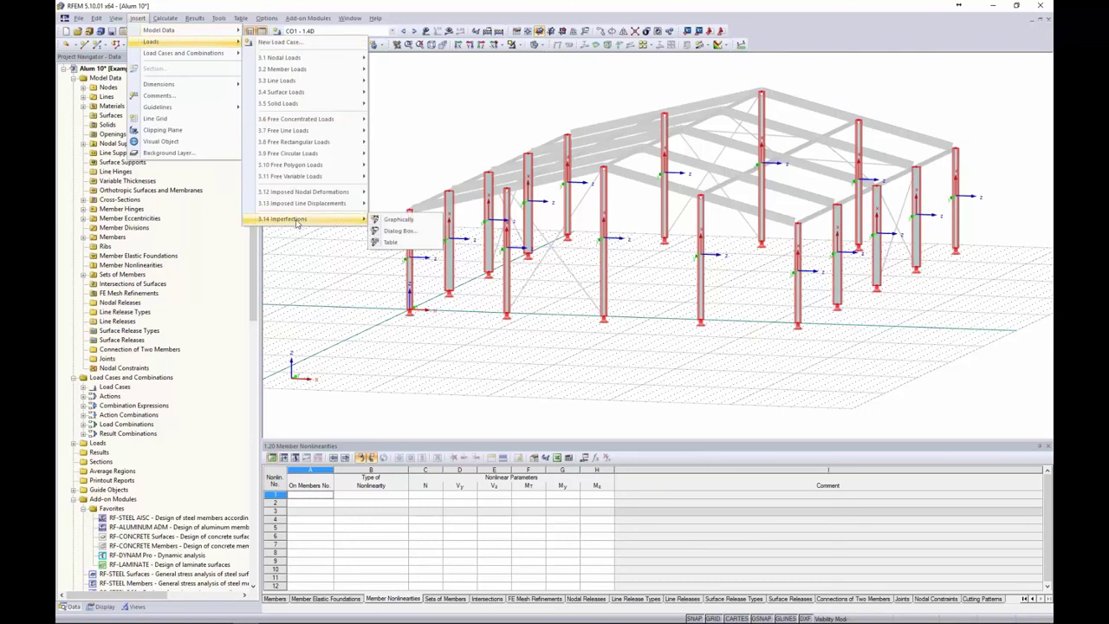
click(393, 220)
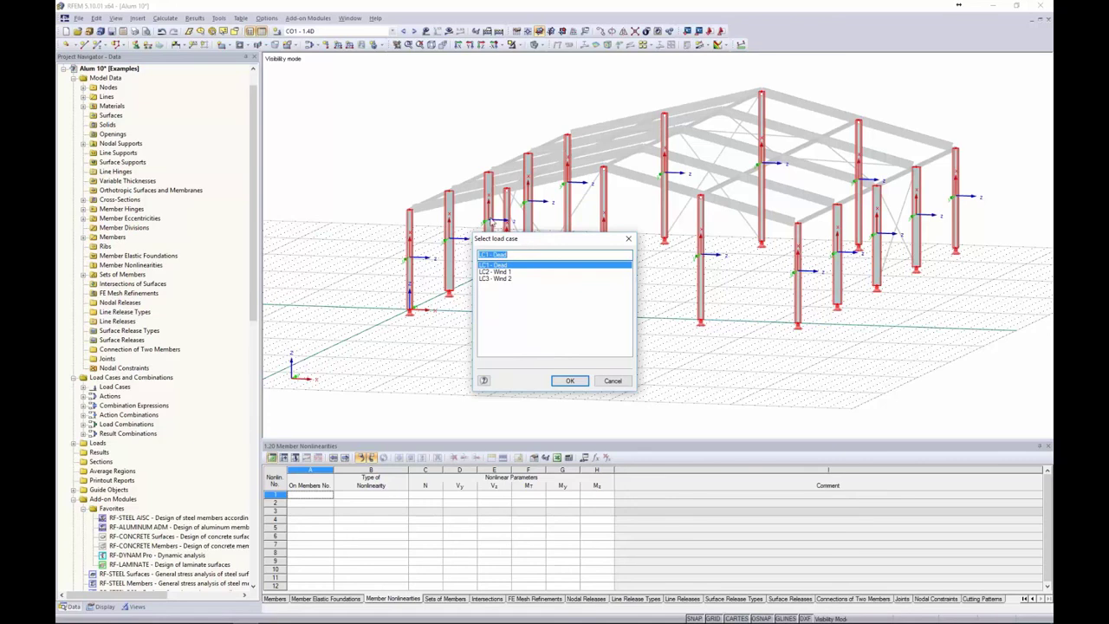
click(610, 381)
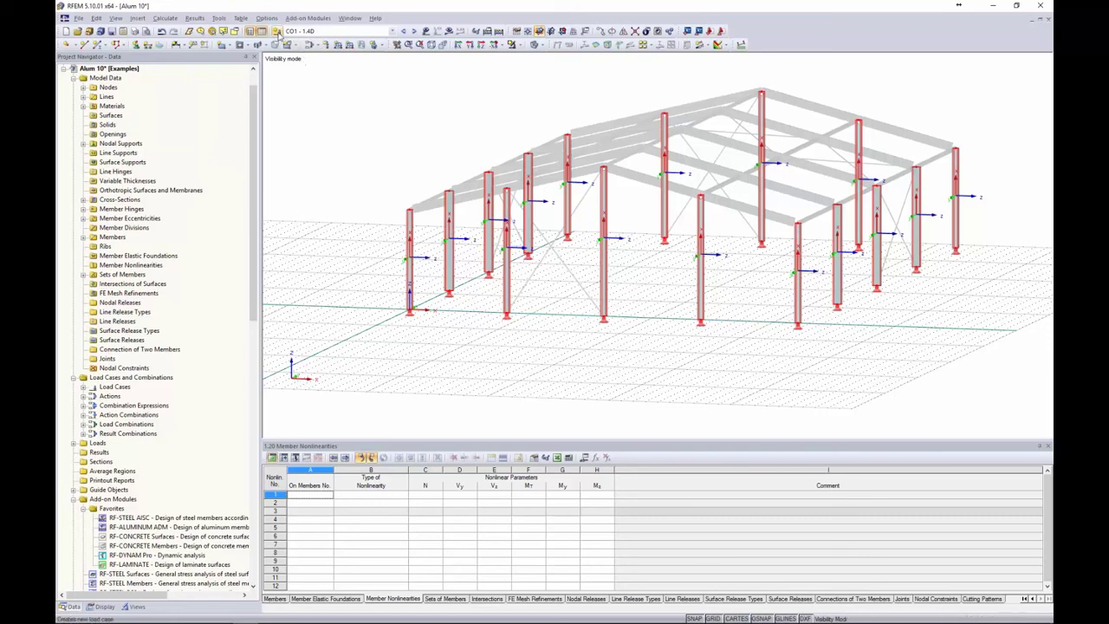
- Create a new load case and begin its description with "Imperfection"
click(277, 32)
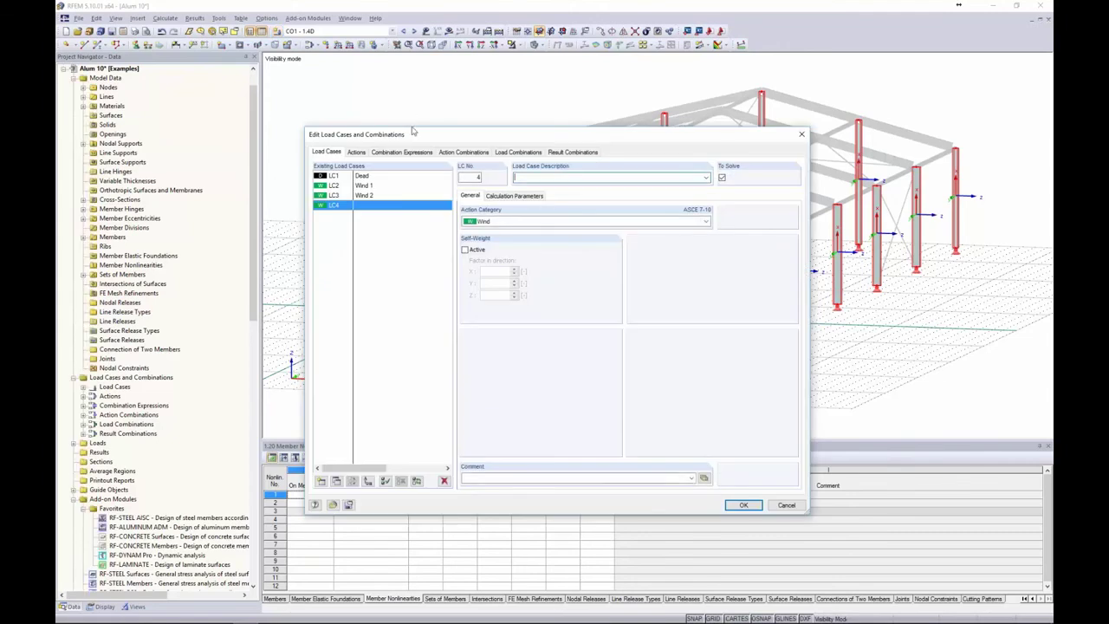
drag(413, 130, 403, 110)
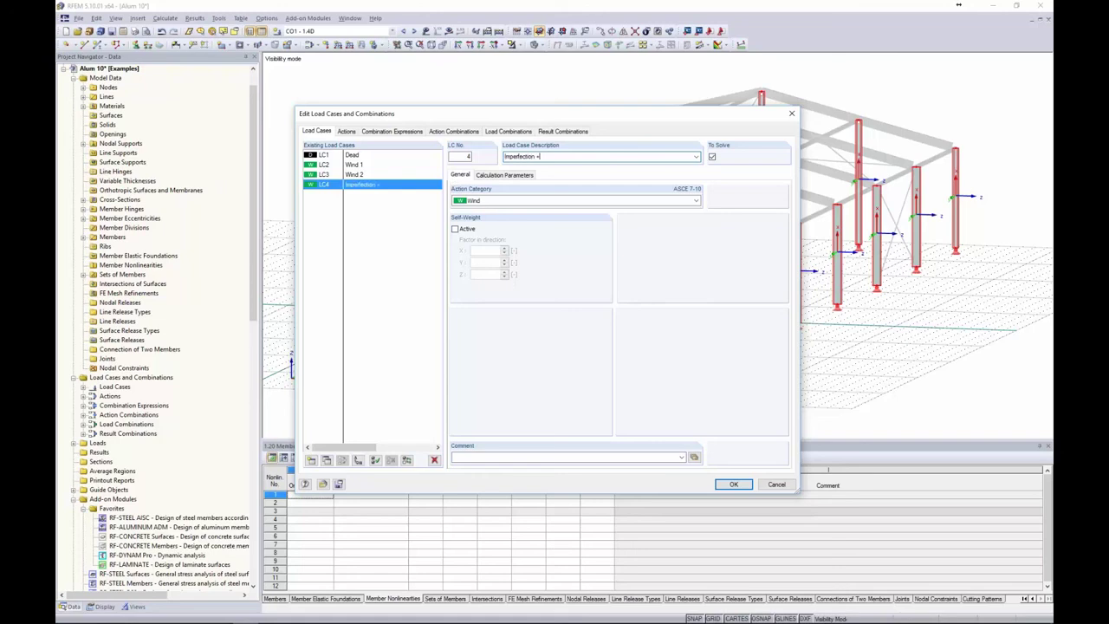
- Assign the Imperfection action category to load case LC4 (Imperfection +X) and apply the load case settings
click(485, 200)
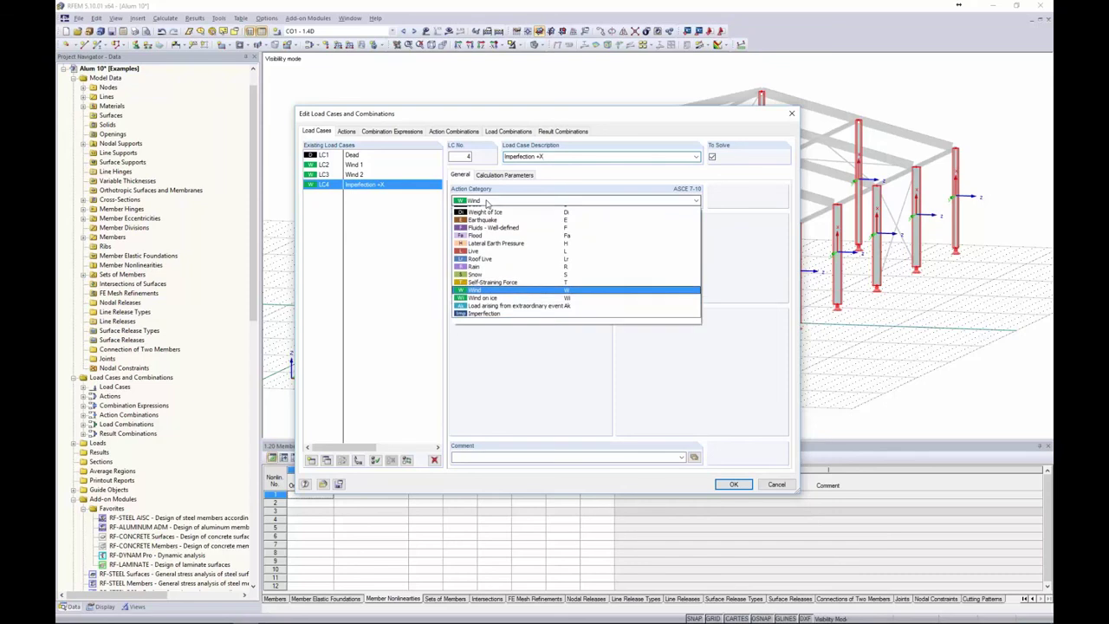
click(487, 320)
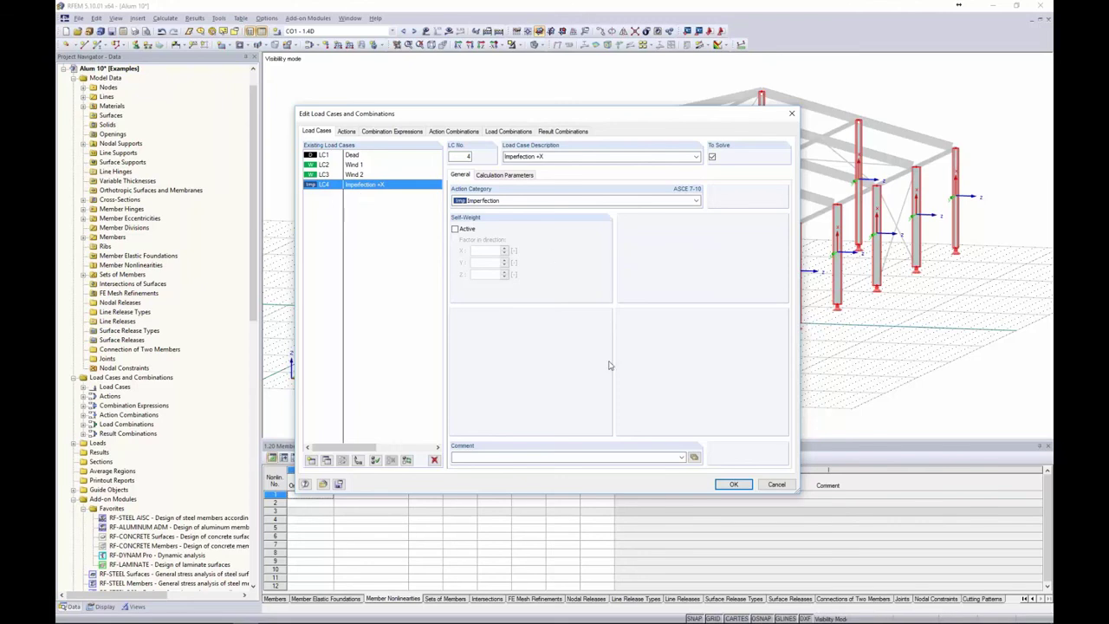
click(732, 485)
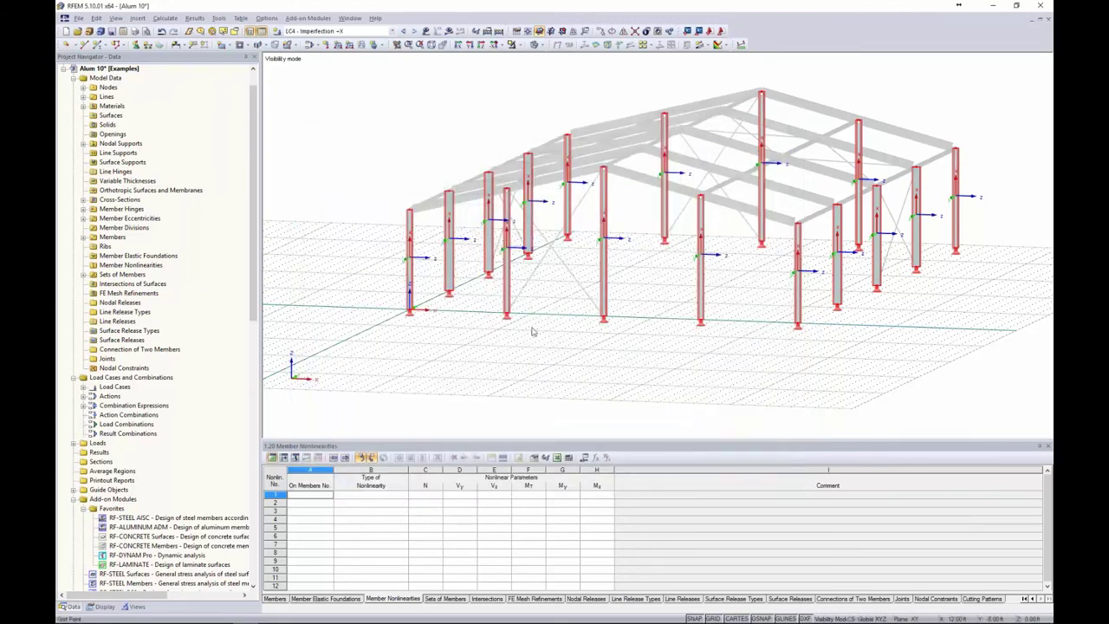
- Start a new imperfection on the selected columns according to ANSI/AISC 360-10 (current loading)
click(137, 18)
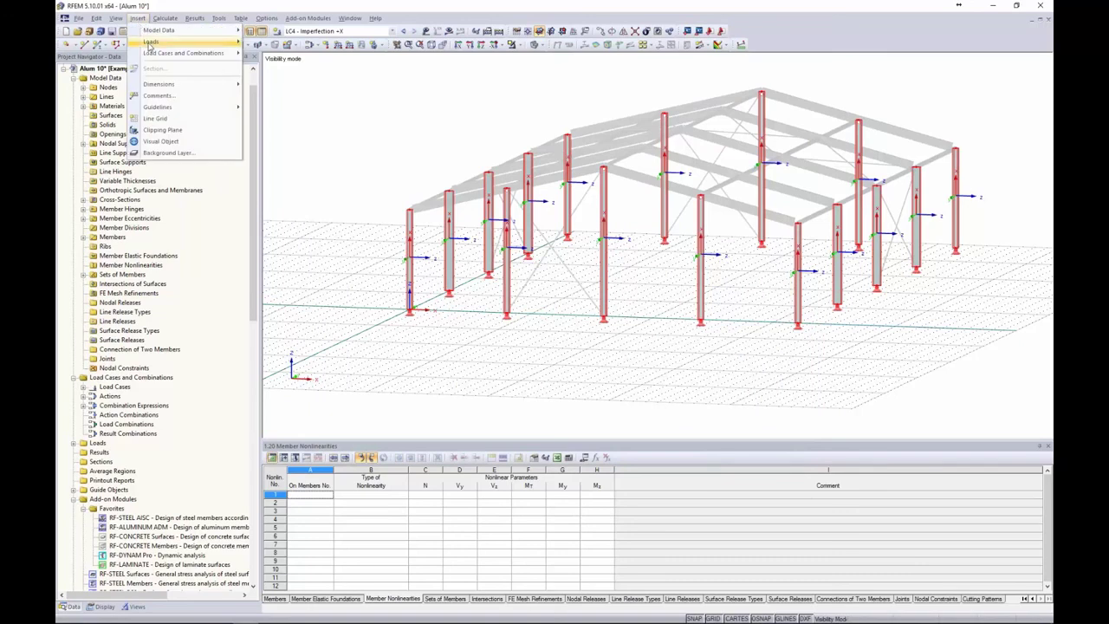
mouse_move(180, 43)
mouse_move(356, 224)
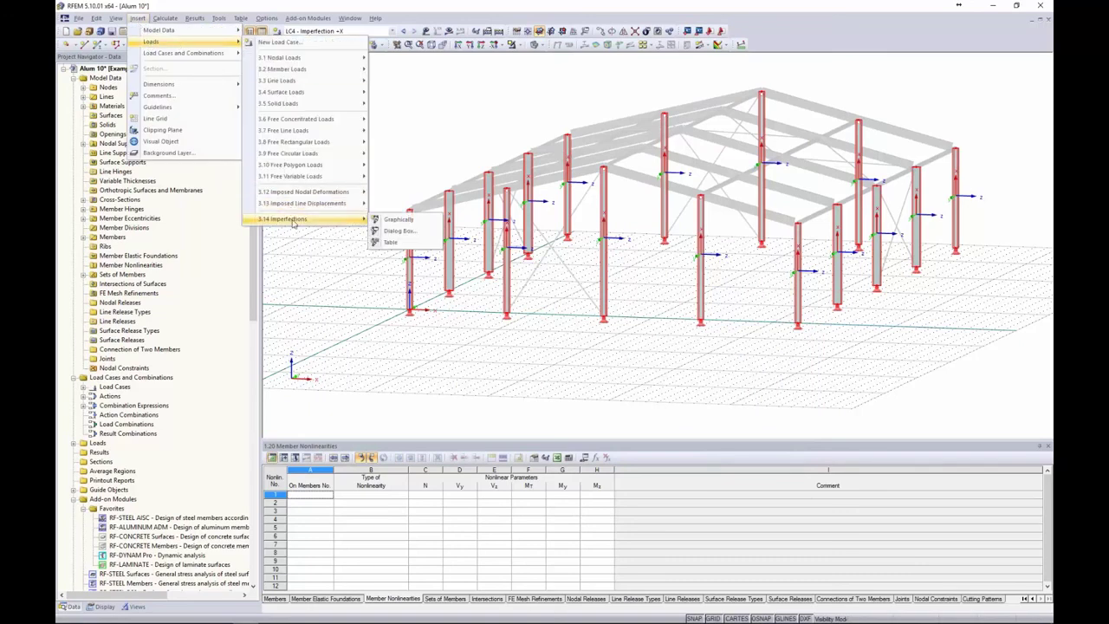
click(397, 230)
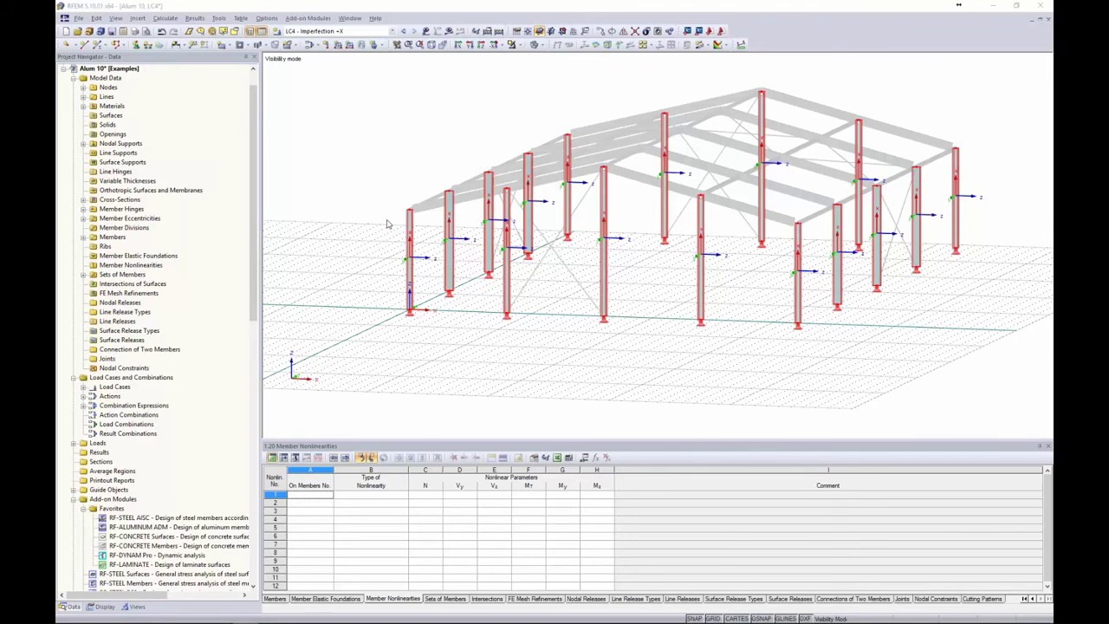
drag(450, 191, 353, 152)
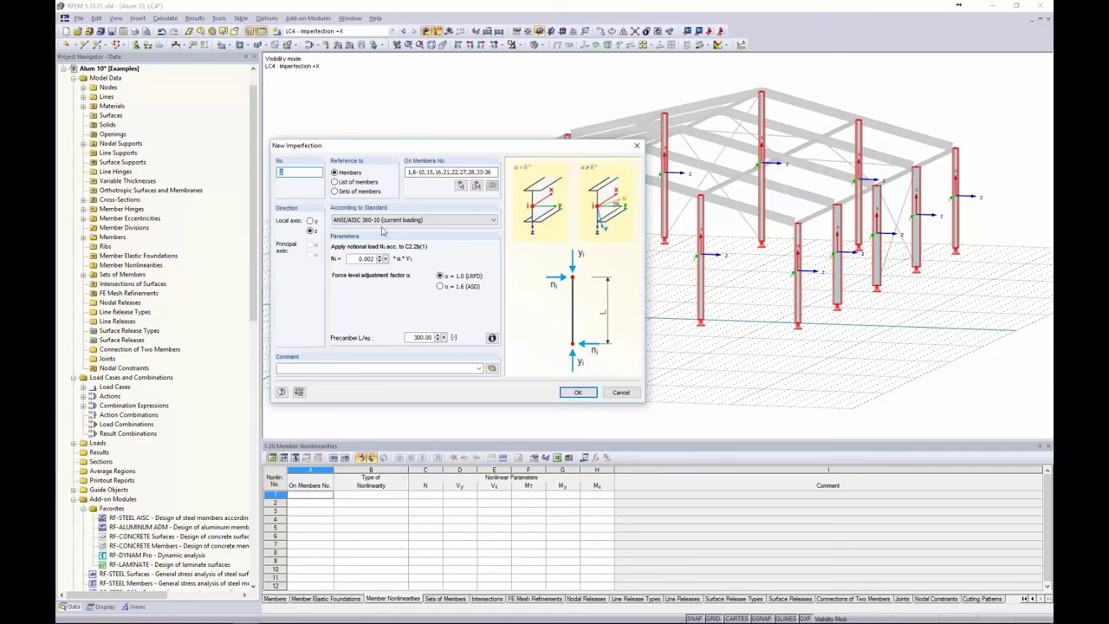
click(354, 221)
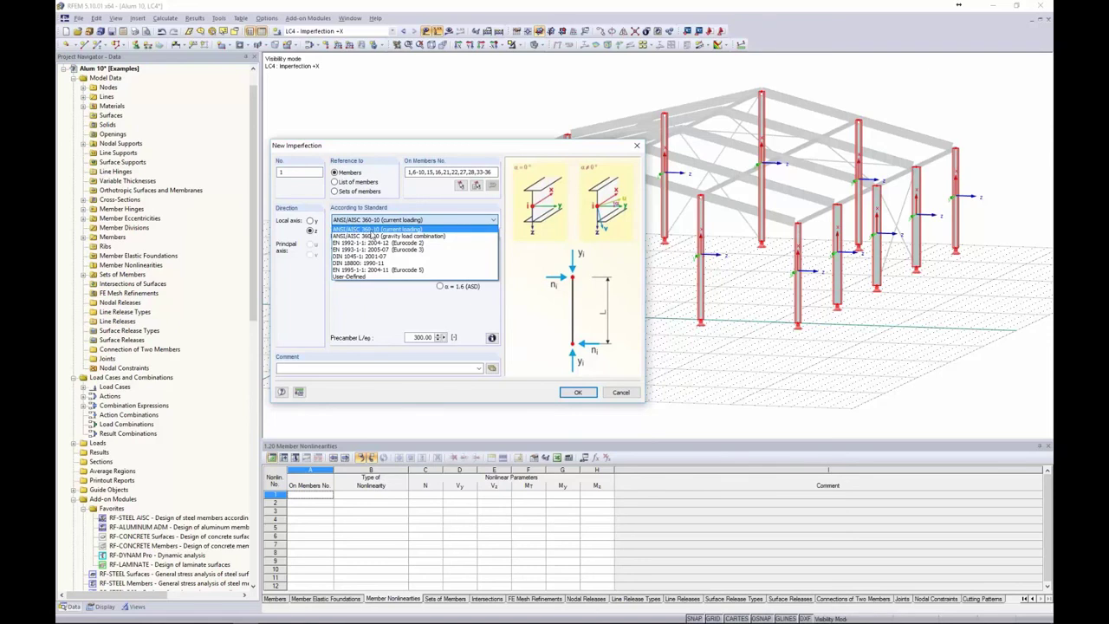
click(372, 230)
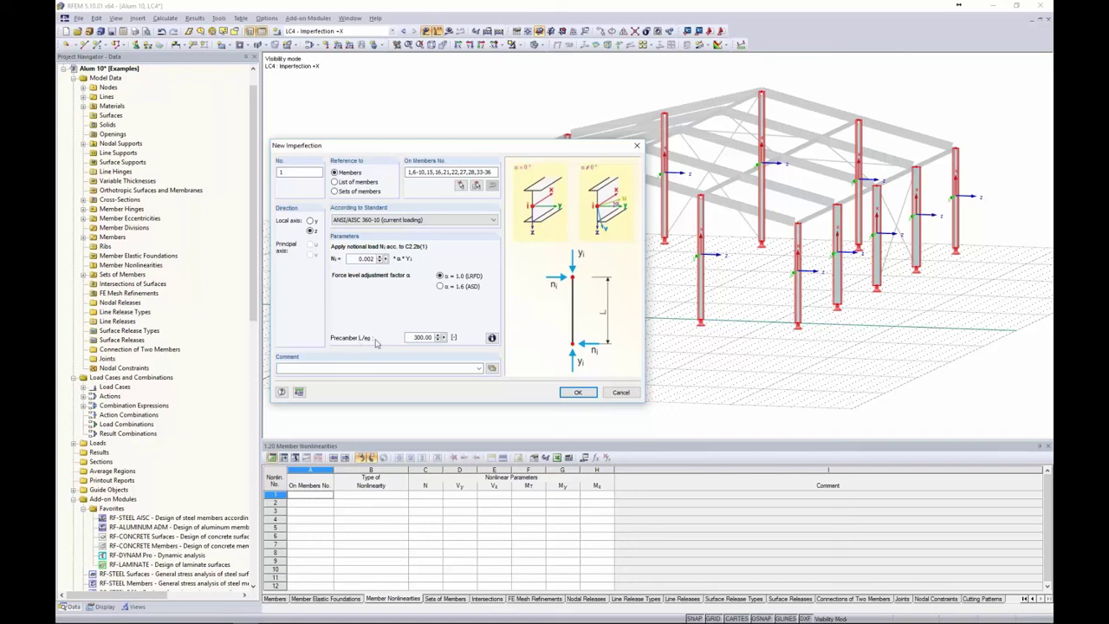
- Set the imperfection's precamber L/e0 to 0 with local axis z as its direction, and apply it to the columns
mouse_move(492, 338)
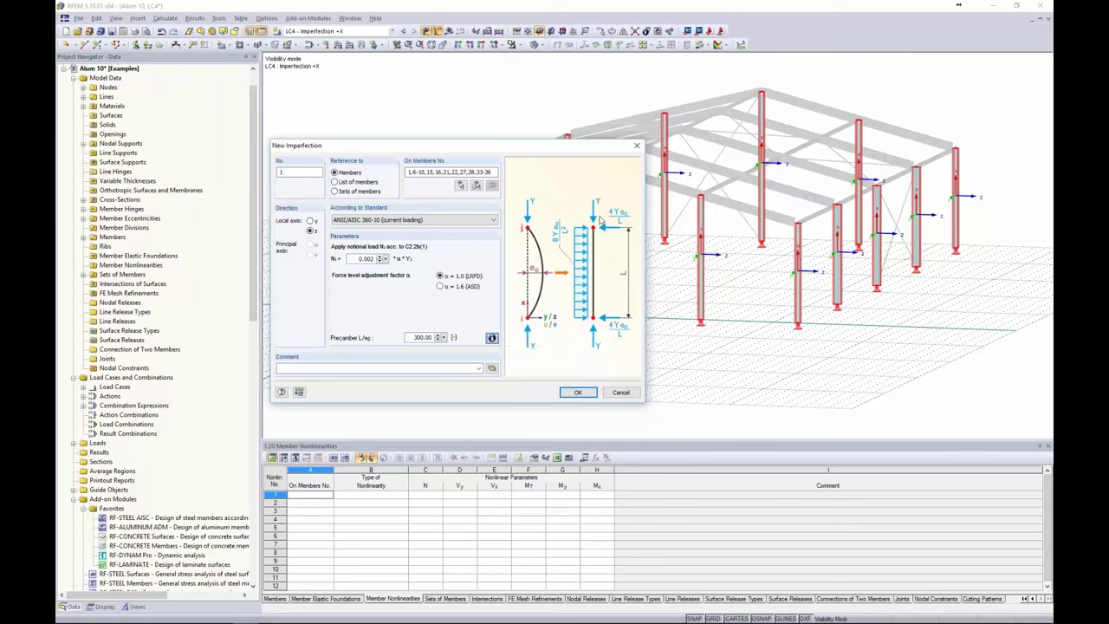
double_click(414, 338)
text(0)
drag(359, 144, 382, 80)
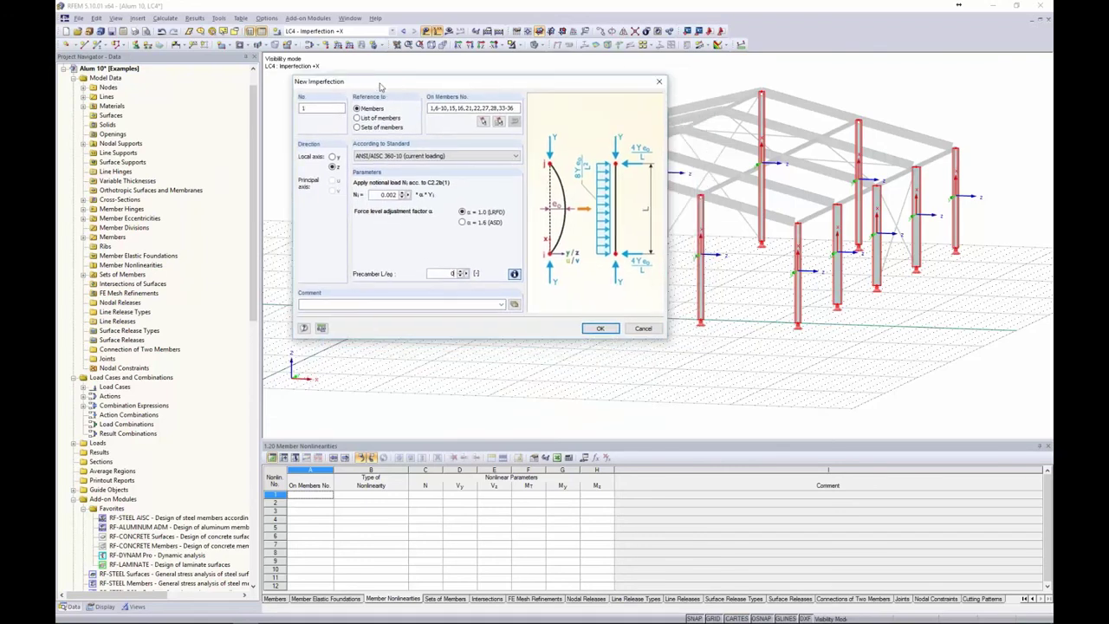
click(333, 164)
click(600, 328)
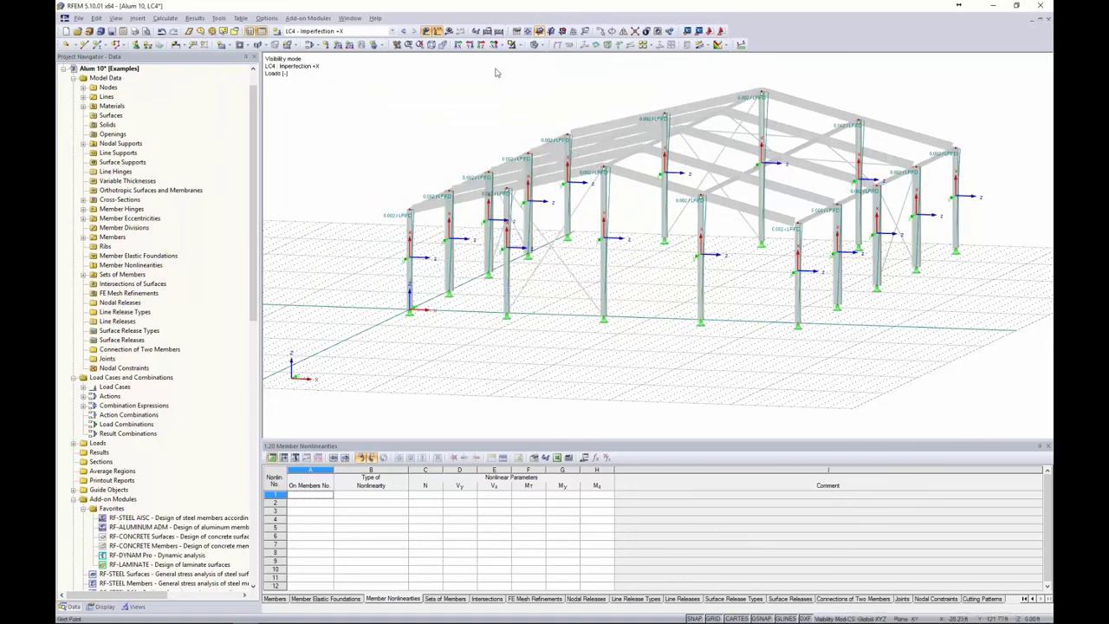
- Display the model as a wireframe and inspect the imperfection's direction on the columns
click(541, 44)
click(558, 58)
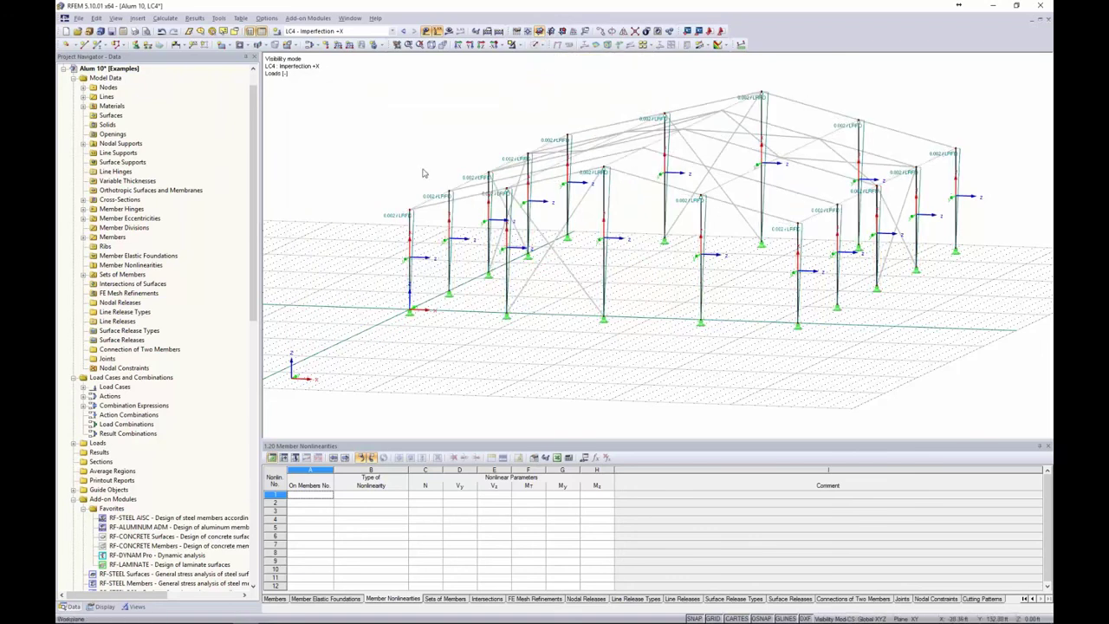
scroll(415, 223, up, 4)
scroll(415, 223, up, 3)
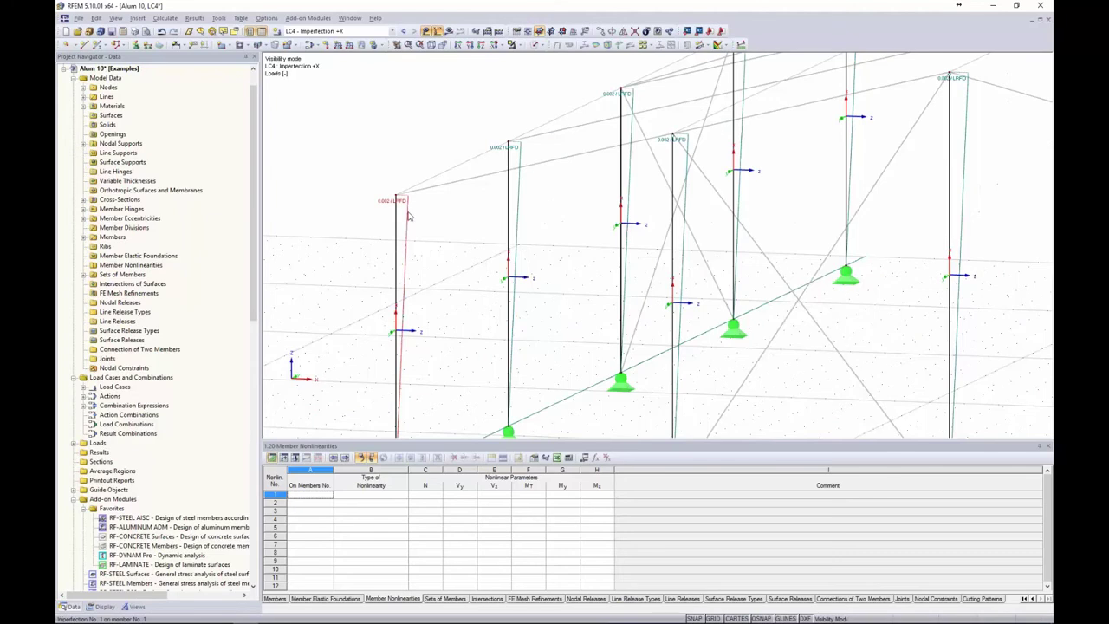
scroll(409, 216, down, 7)
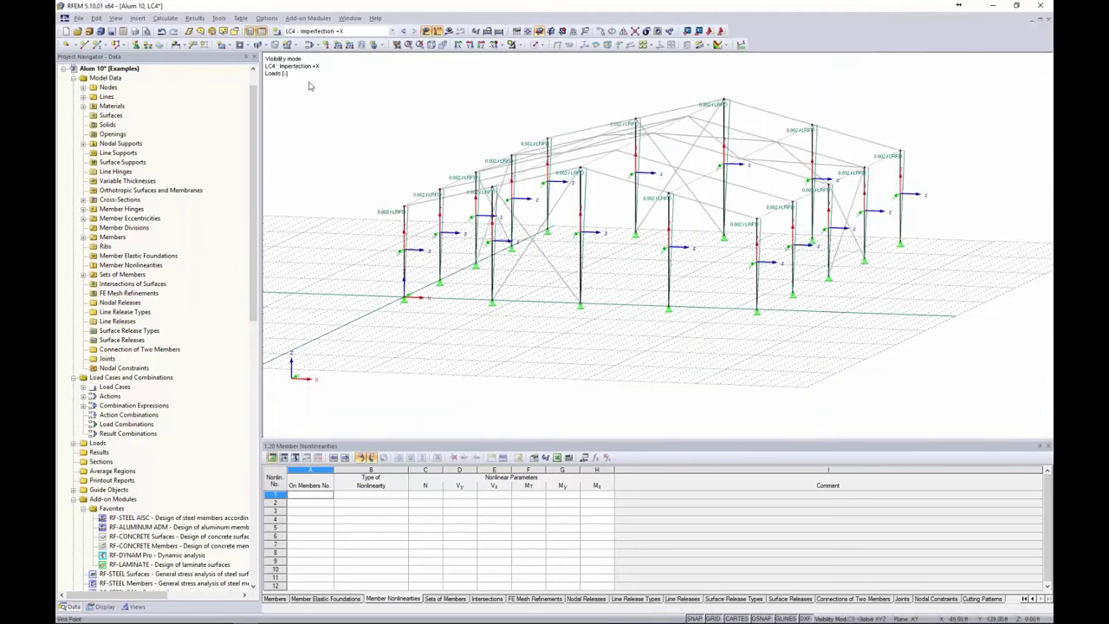
- Copy load case LC4 (Imperfection +X) to a new load case described as "Imperfection -X"
click(307, 48)
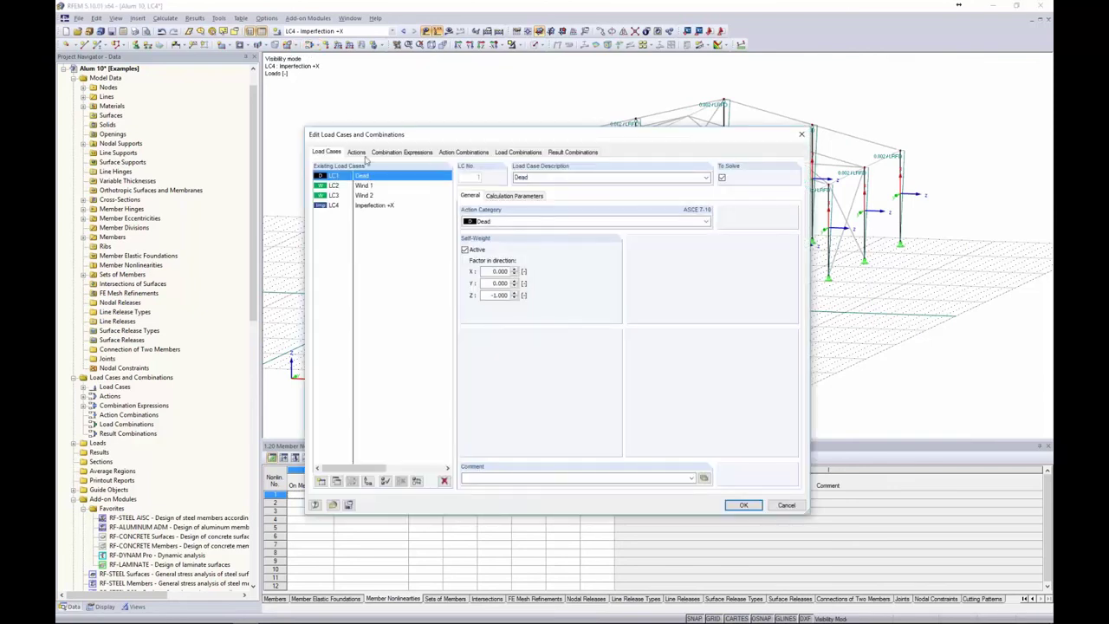
click(374, 206)
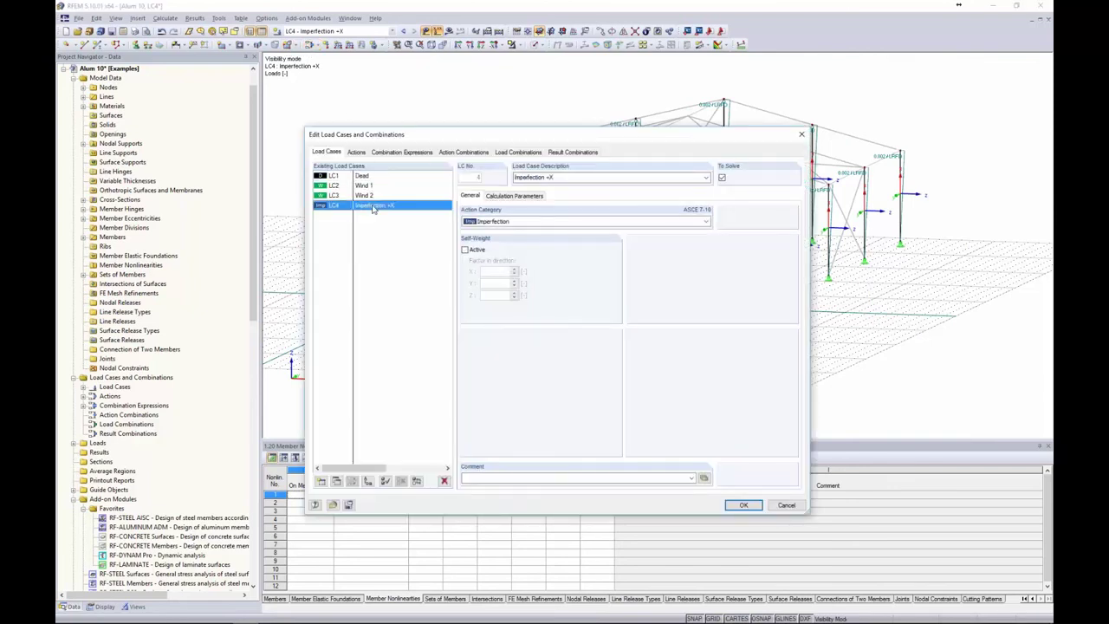
click(337, 482)
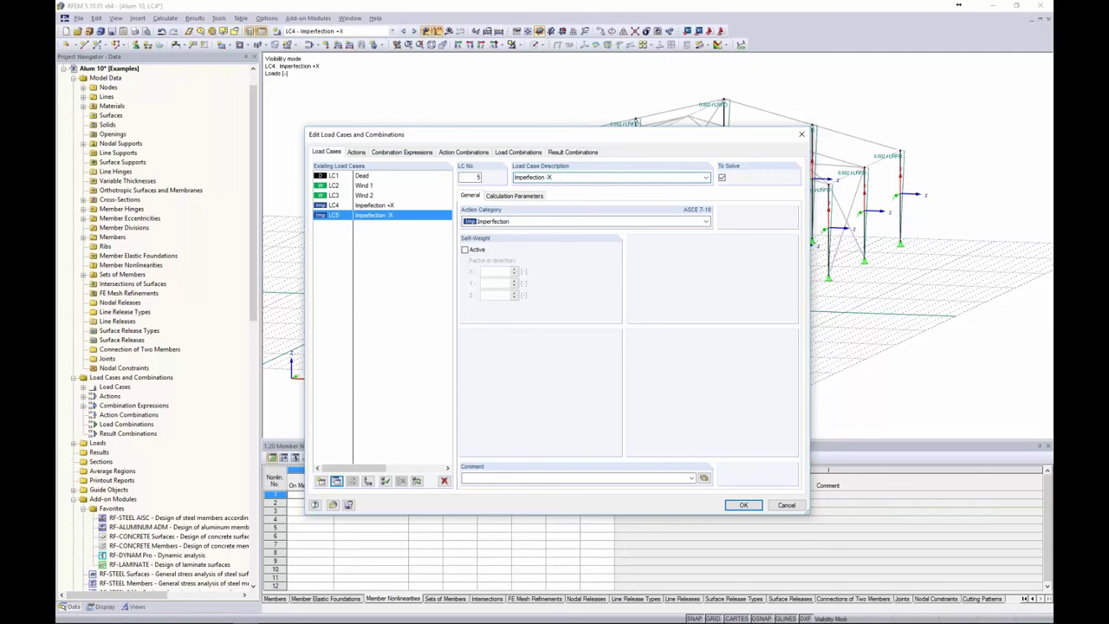
- Copy load case LC4 (Imperfection +X) again and describe the new load case LC6 as "Imperfection +Y"
click(387, 206)
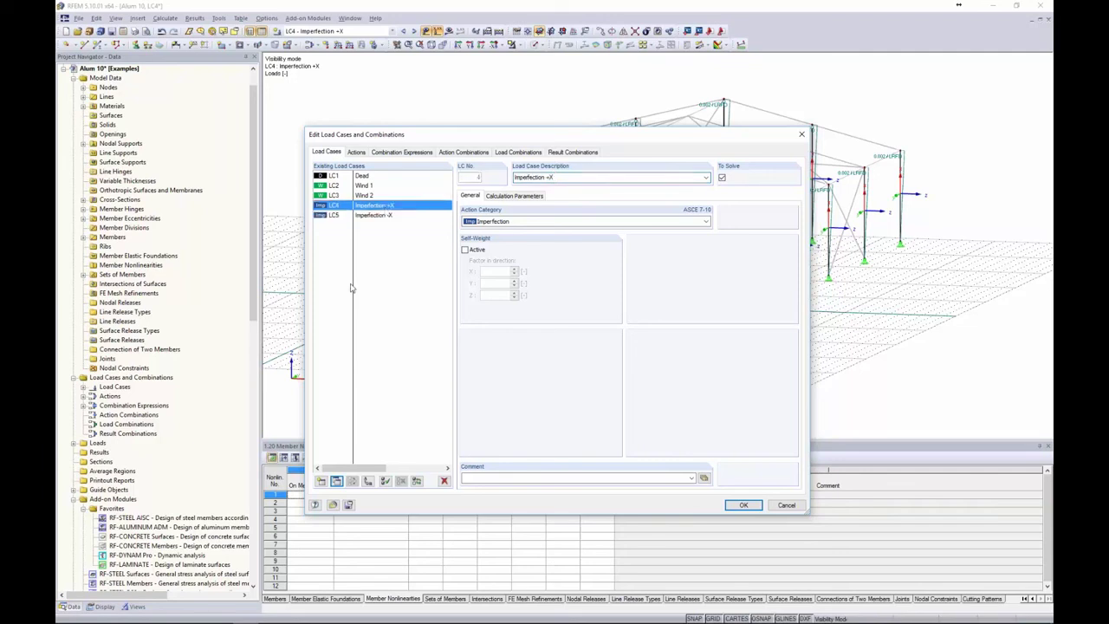
click(336, 481)
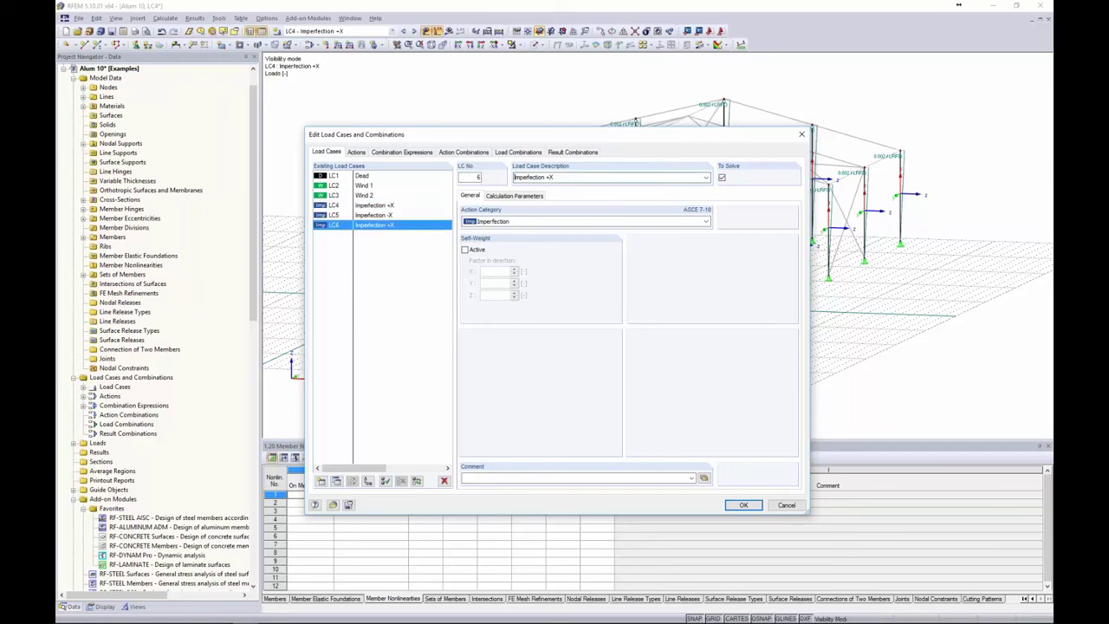
key(BackSpace)
text(Y)
- Copy load case LC4 to LC7 with the description "Imperfection -Y" and apply the load case changes
click(367, 206)
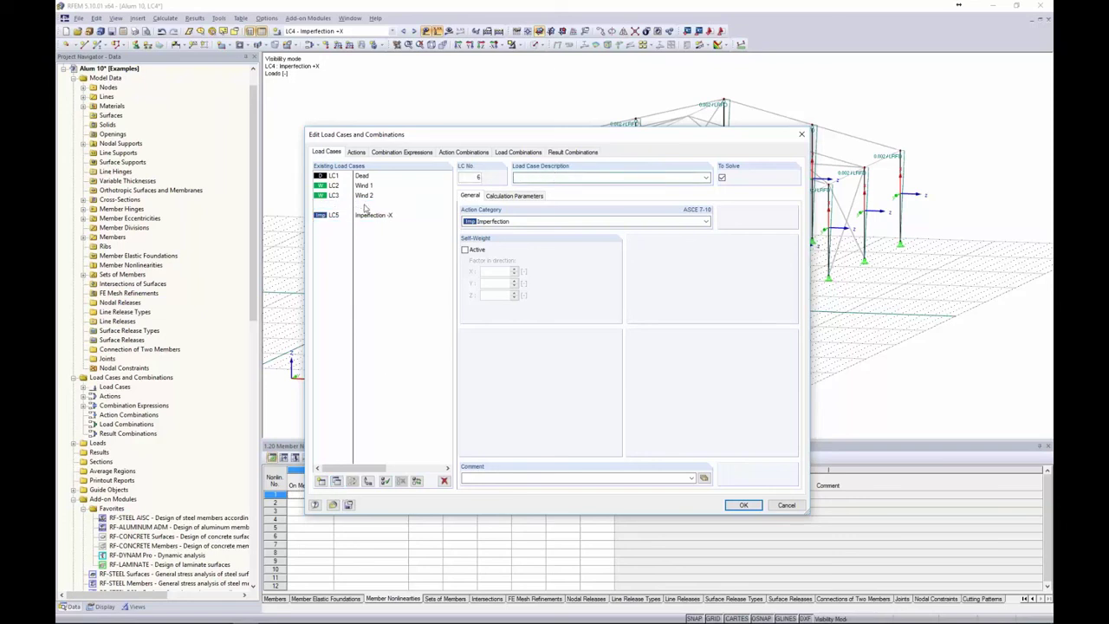
click(336, 481)
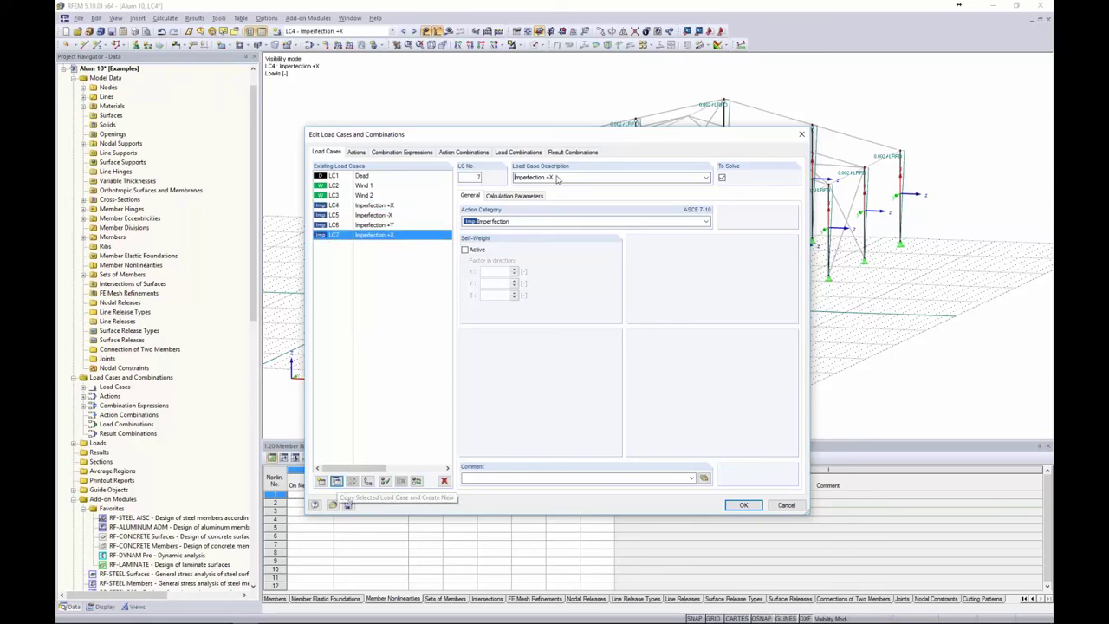
double_click(548, 176)
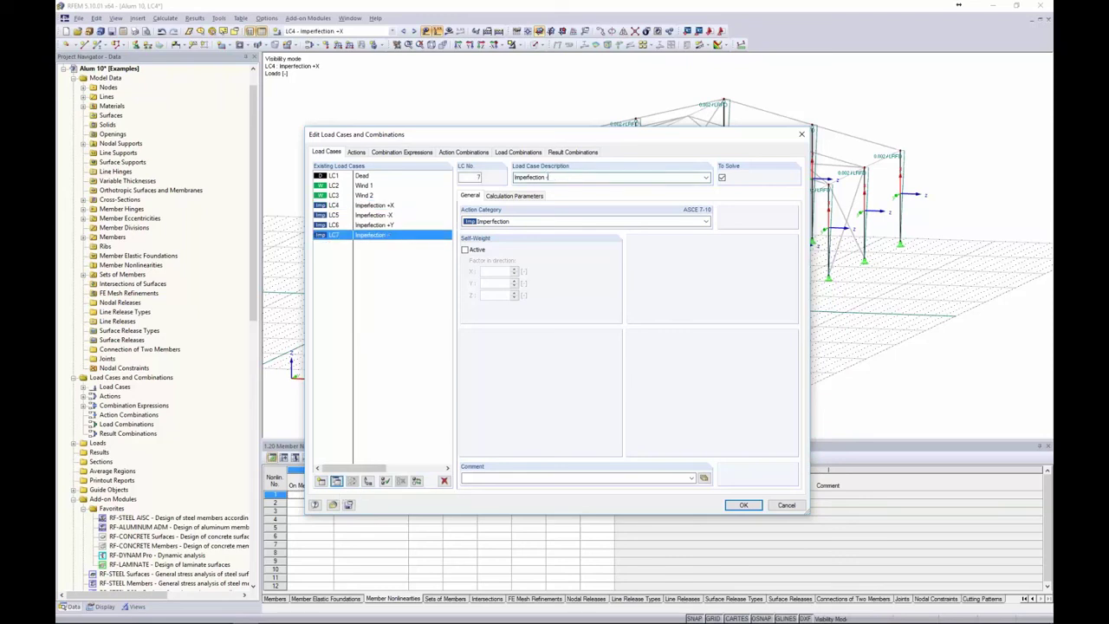
click(743, 506)
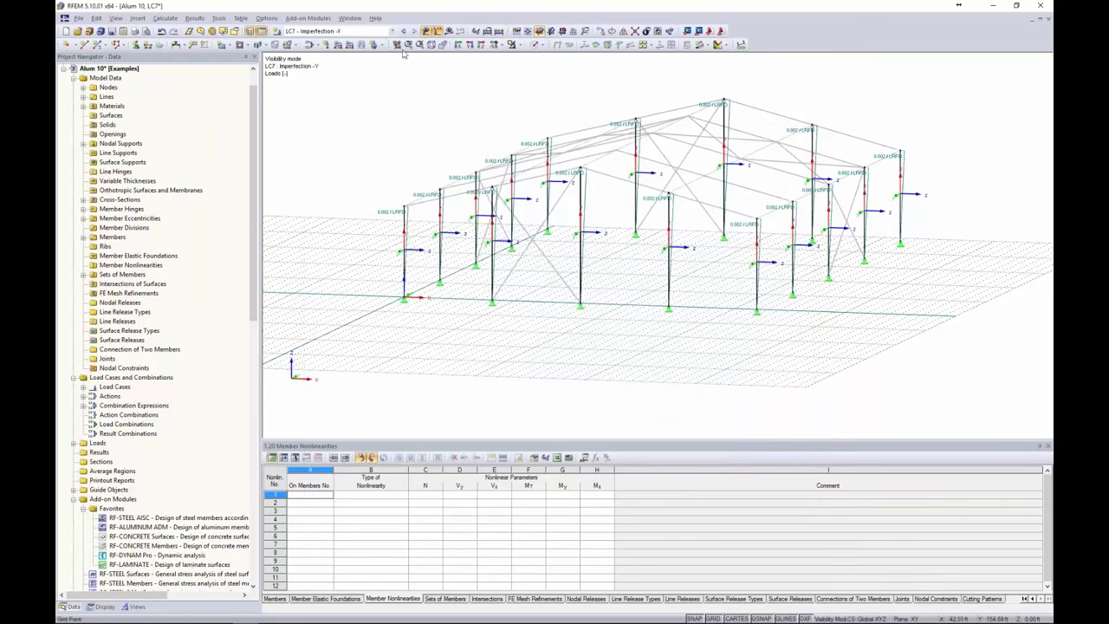
- In load case LC5 (Imperfection -X), reverse the sign of the notional load coefficient for all column imperfections
click(363, 31)
click(363, 31)
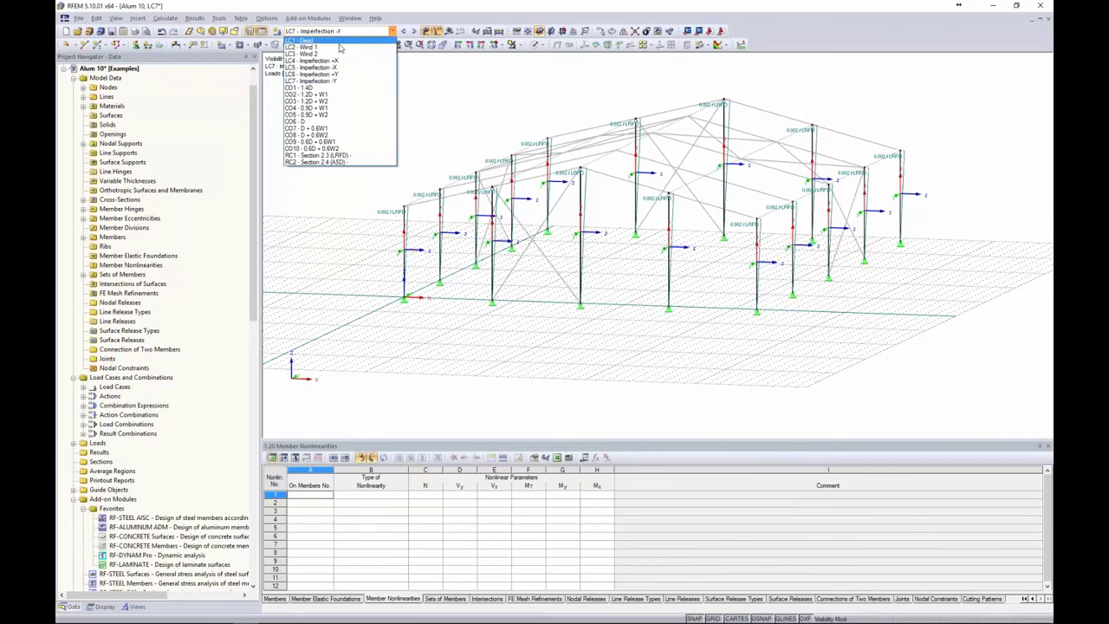
click(339, 68)
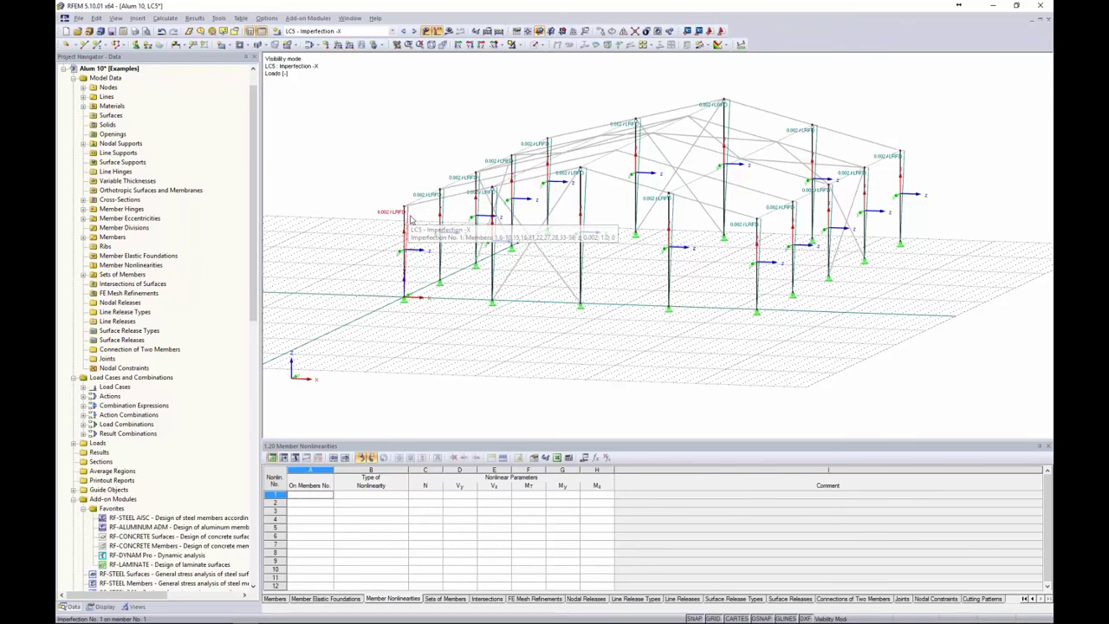
drag(965, 379, 383, 80)
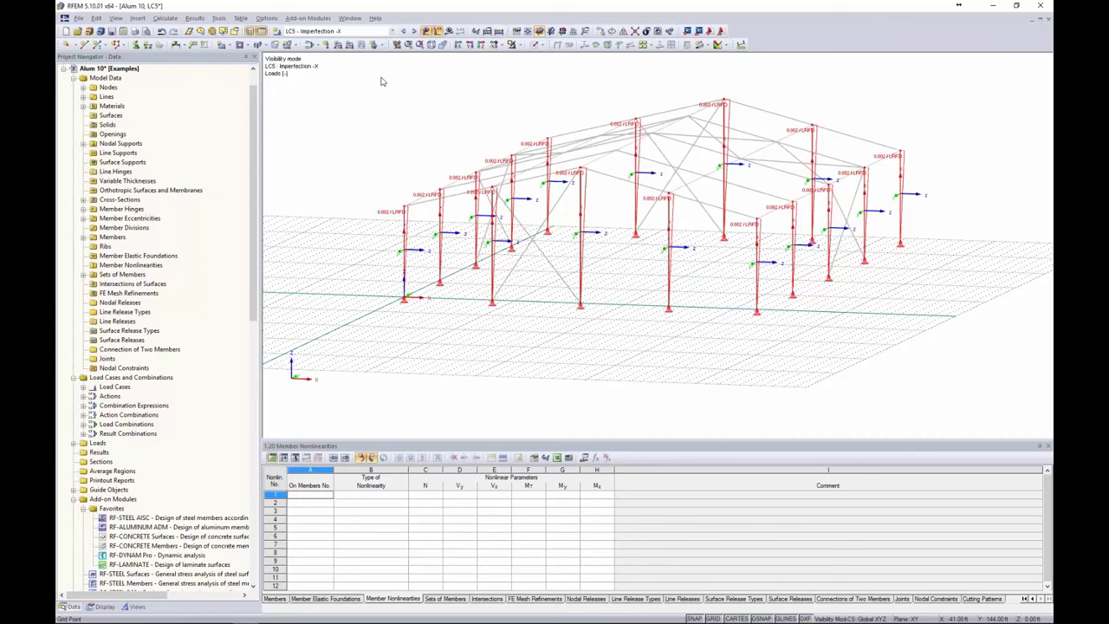
double_click(409, 219)
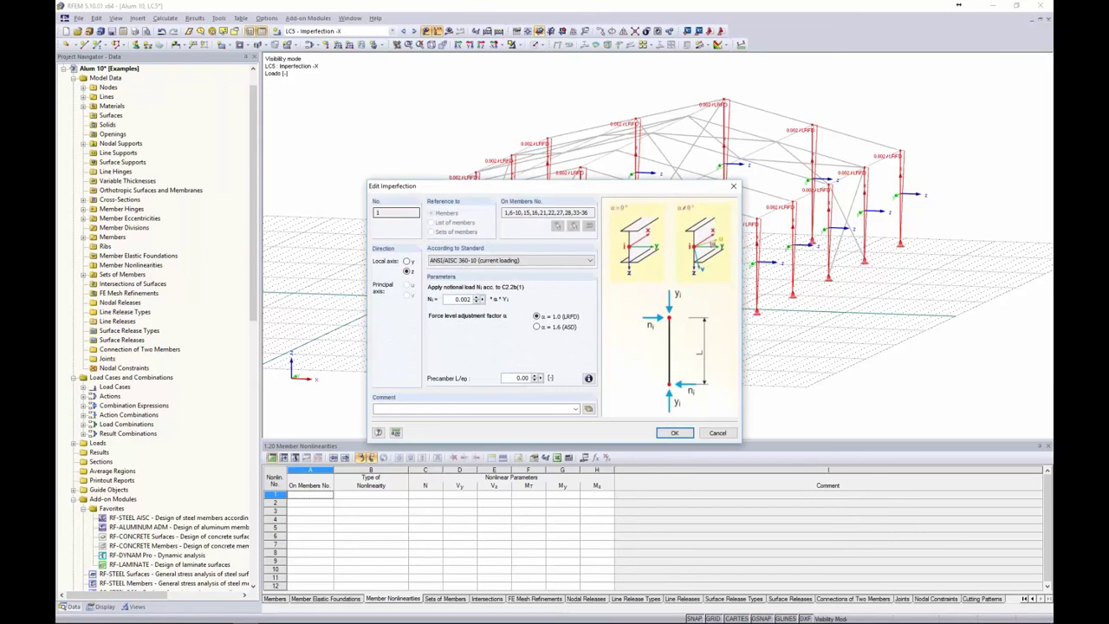
click(452, 299)
click(672, 432)
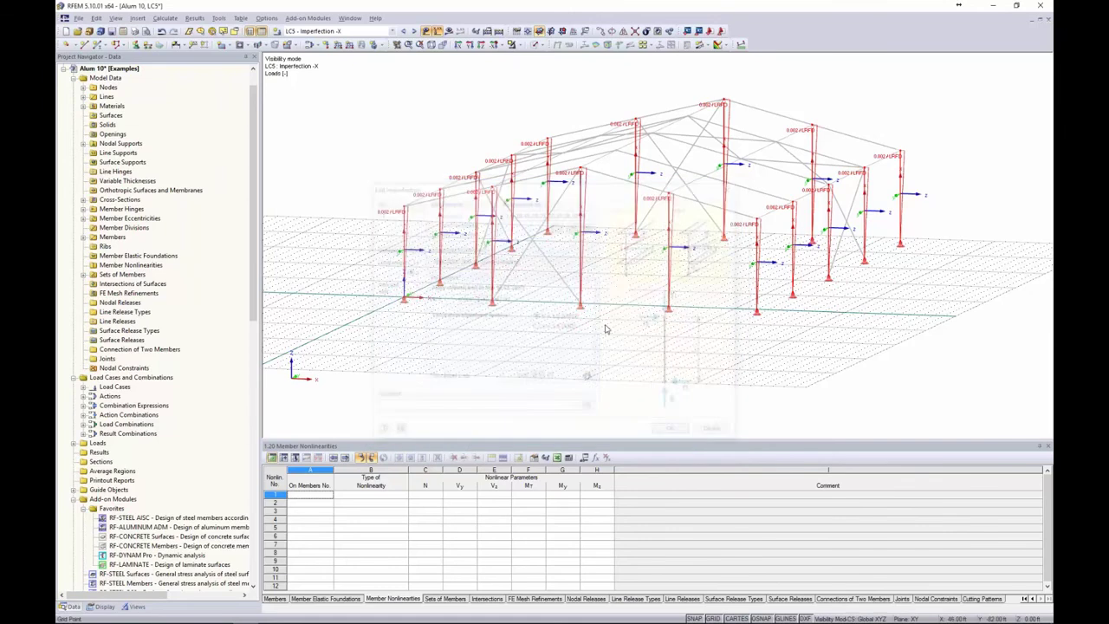
- In load case LC6 (Imperfection +Y), set all column imperfections to local axis y with a notional load coefficient of -0.002
click(417, 31)
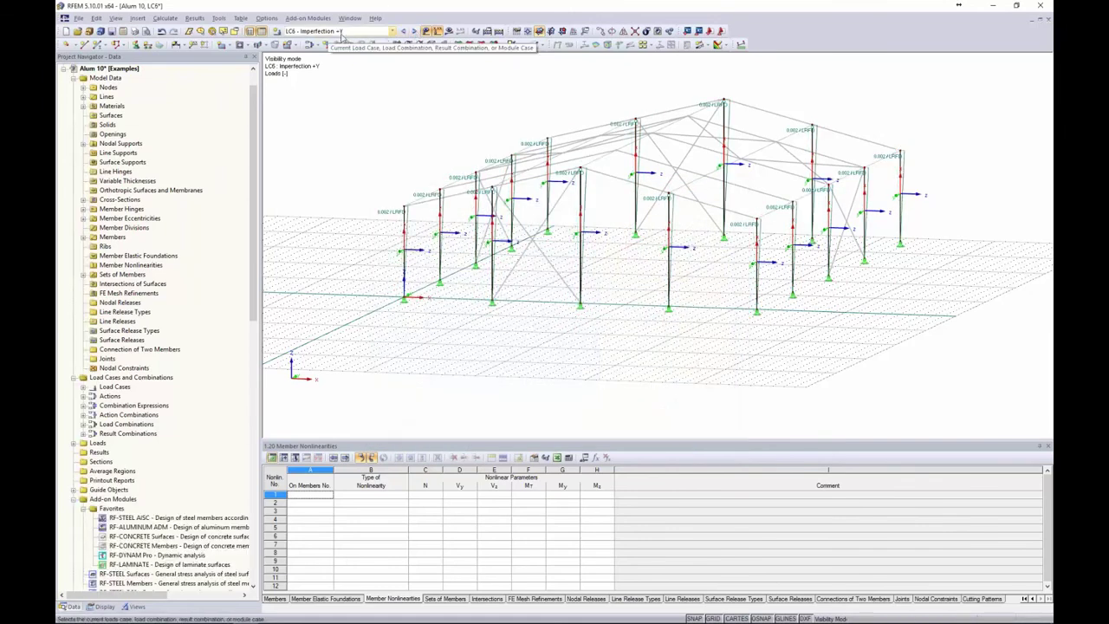
drag(948, 322, 345, 90)
double_click(406, 217)
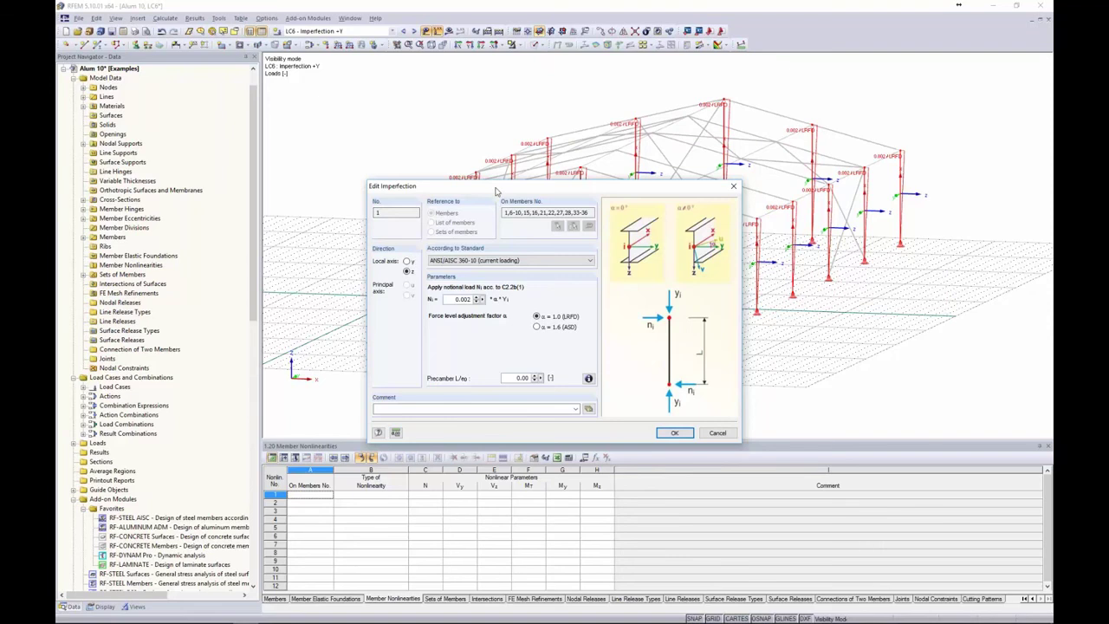
drag(496, 190, 350, 90)
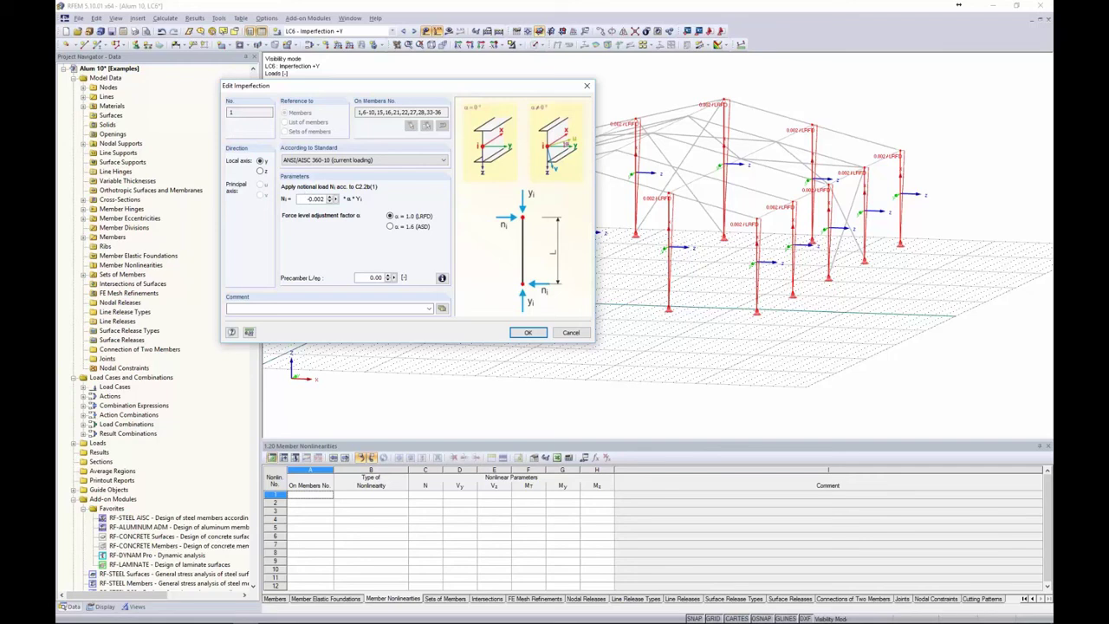
click(530, 333)
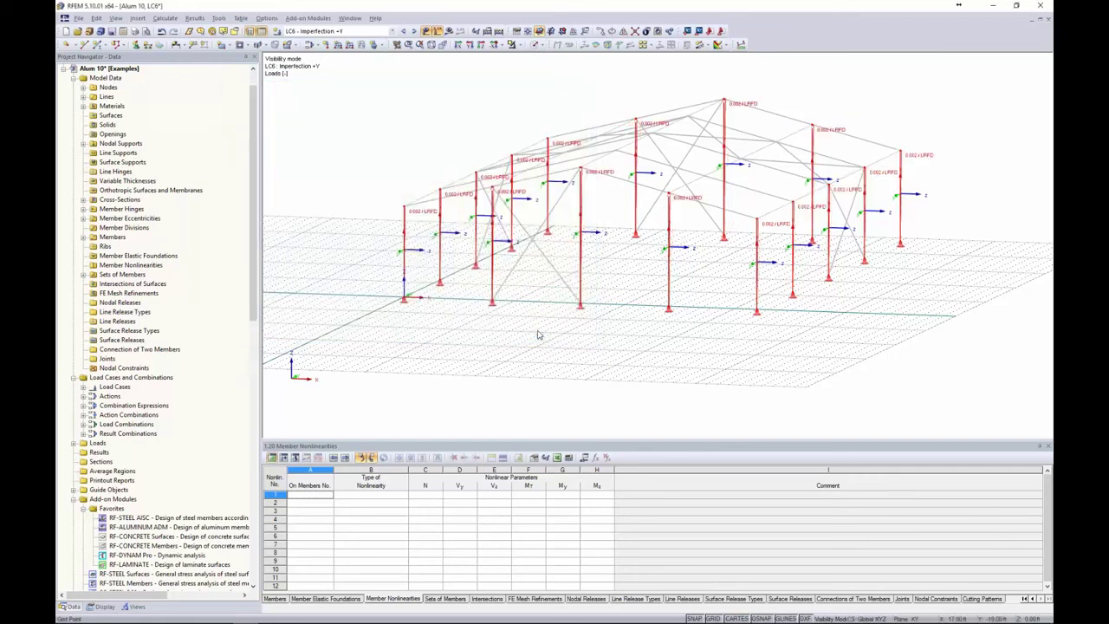
click(555, 335)
ctrl+middle_drag(557, 334, 451, 346)
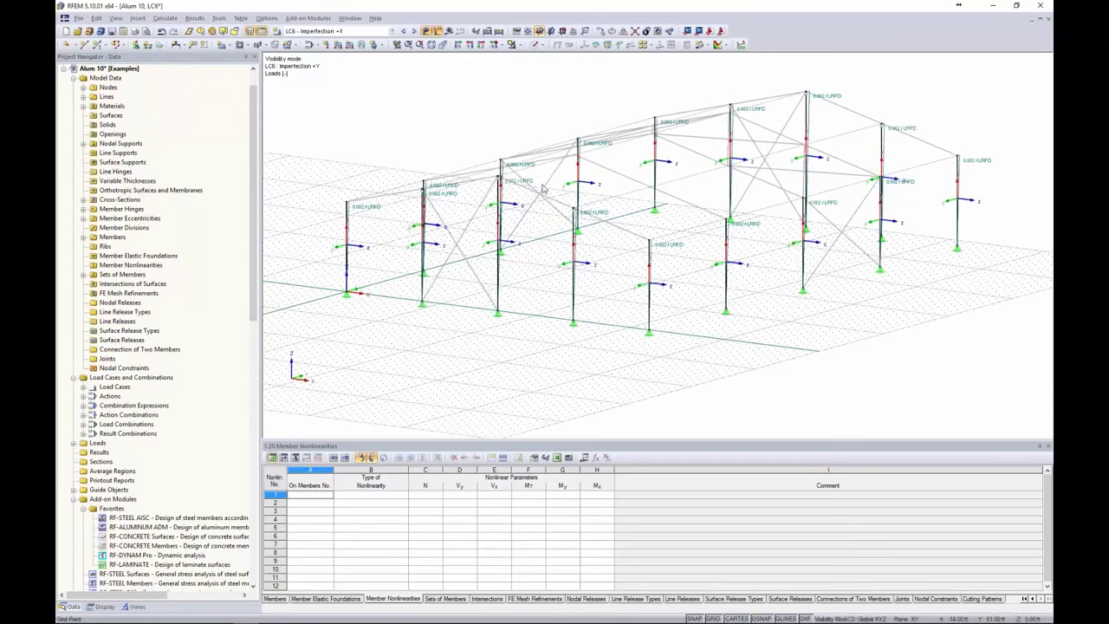
- In load case LC7 (Imperfection -Y), set all column imperfections to local axis y with a positive notional load coefficient of 0.002
click(413, 31)
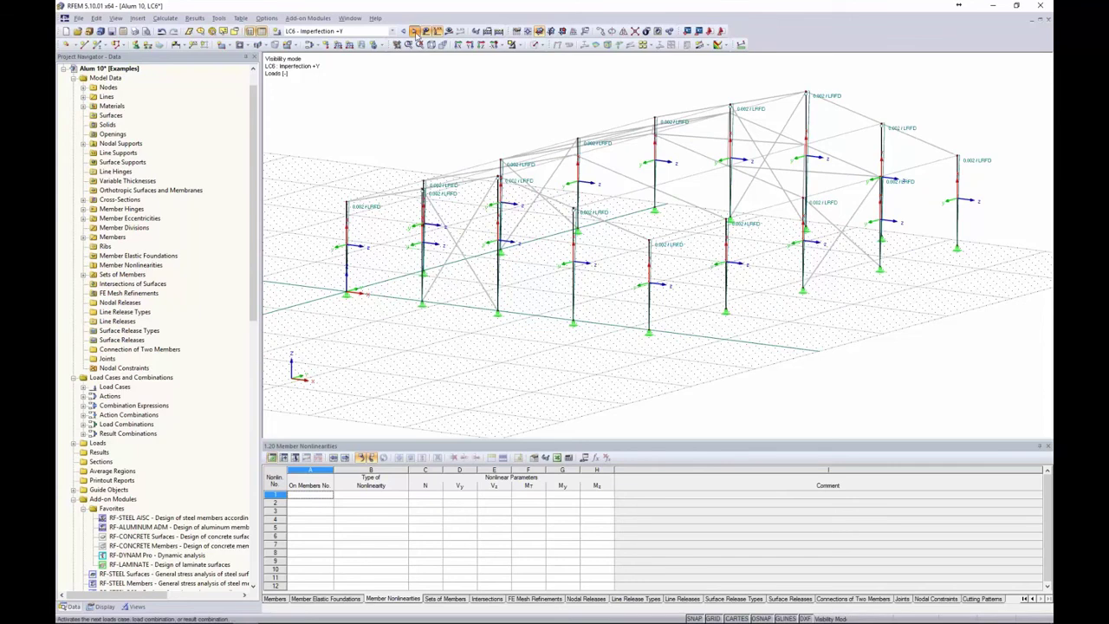
scroll(708, 185, down, 2)
middle_drag(709, 185, 705, 216)
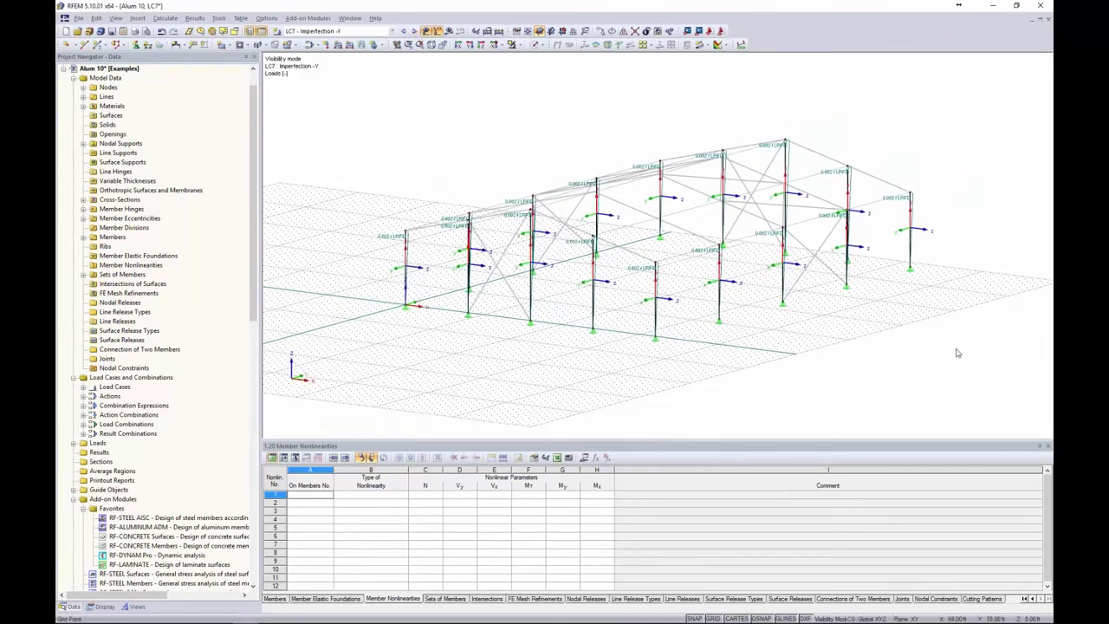
drag(957, 349, 409, 159)
scroll(390, 240, up, 3)
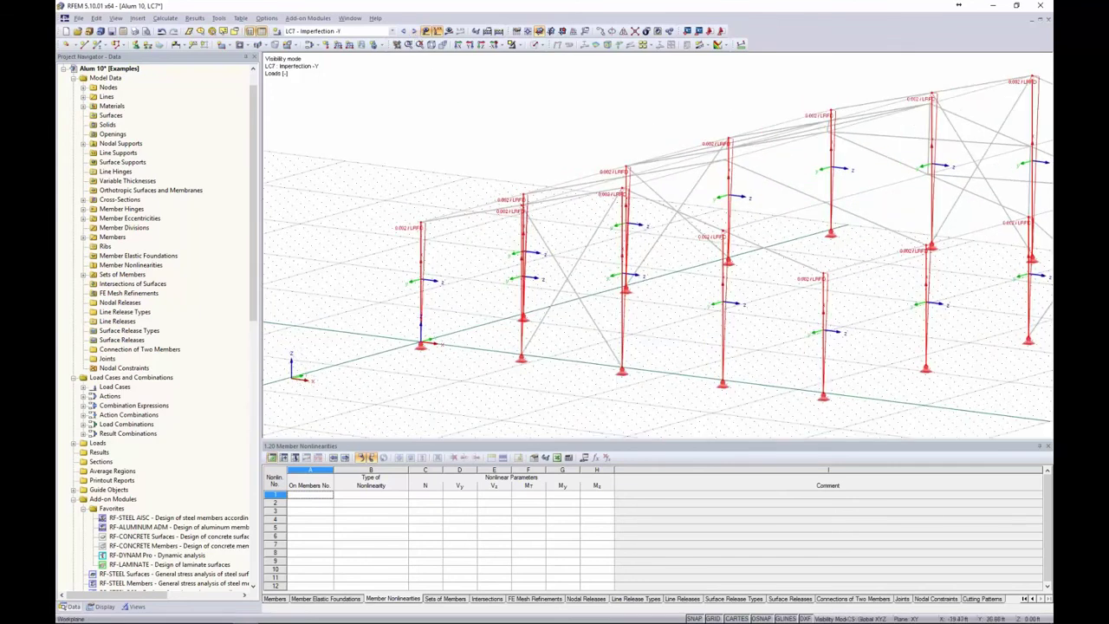
double_click(426, 242)
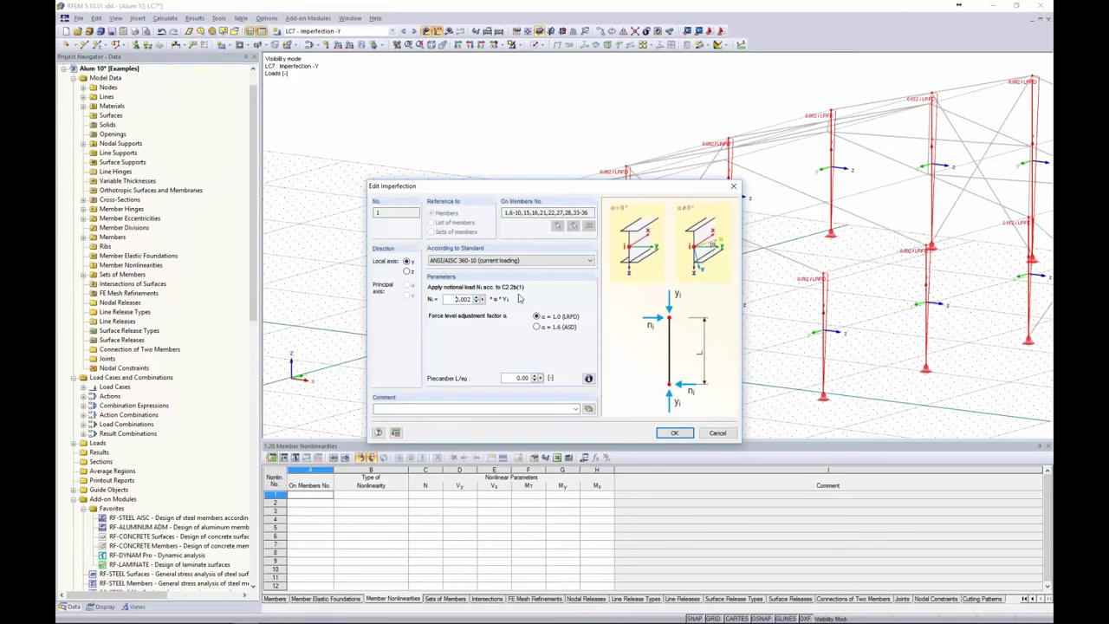
click(677, 433)
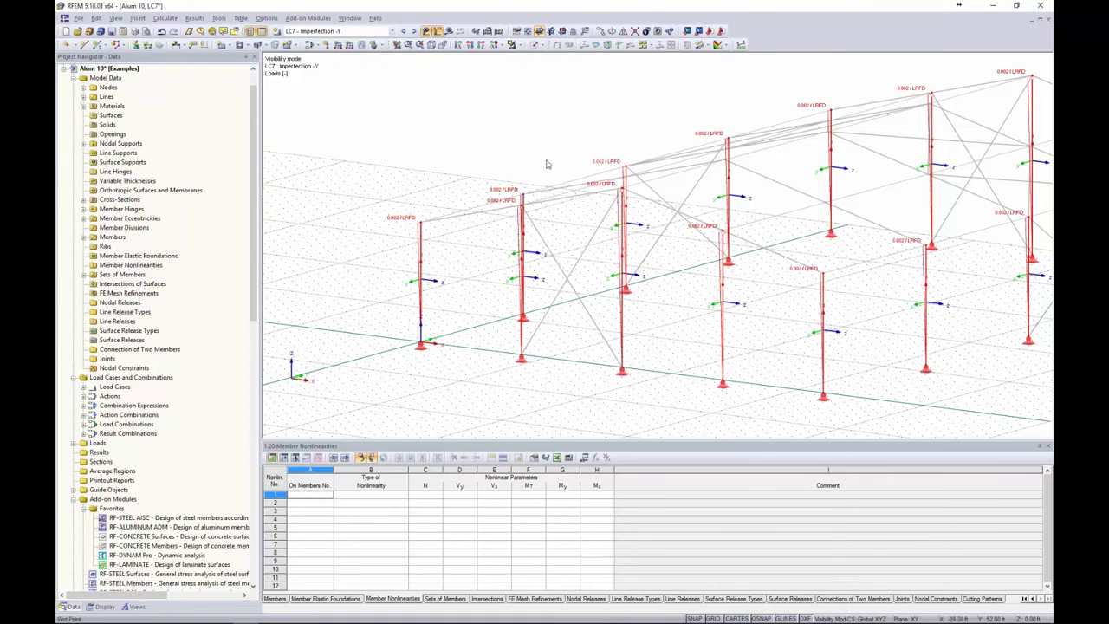
middle_drag(540, 160, 472, 142)
scroll(472, 143, down, 1)
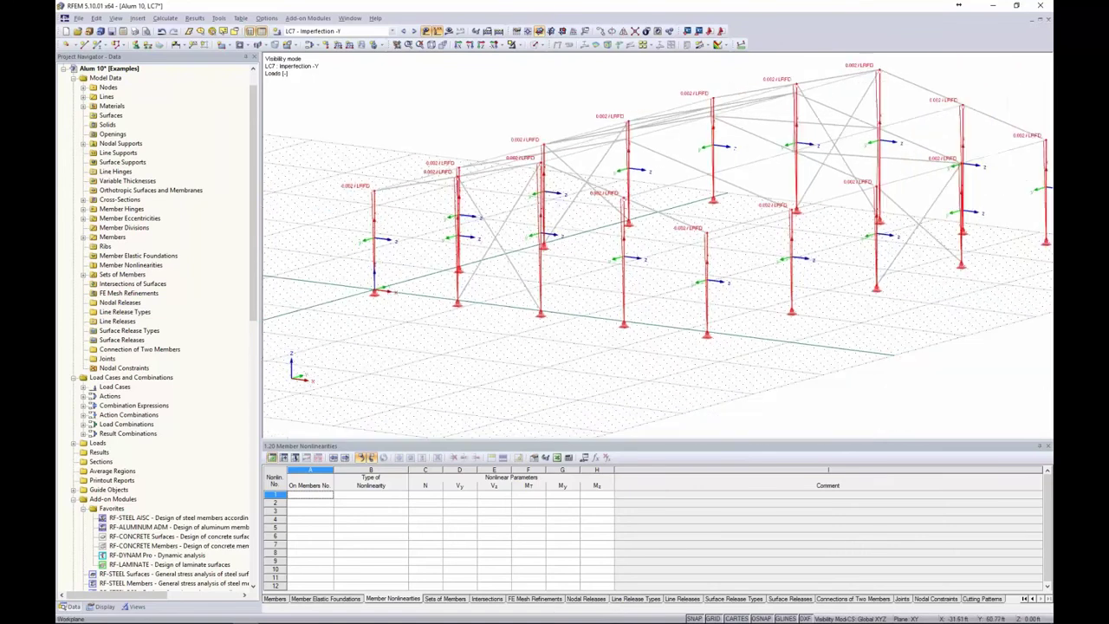
click(485, 145)
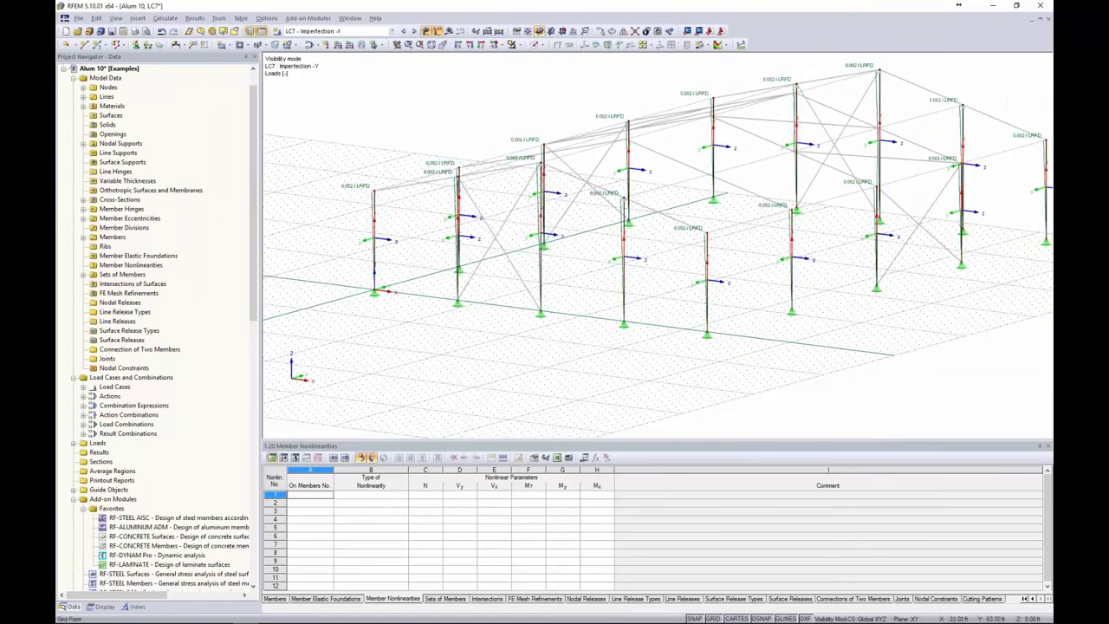
- Hide the members' local axis systems and display the frame model as rendered solids instead of wireframe
right_click(377, 224)
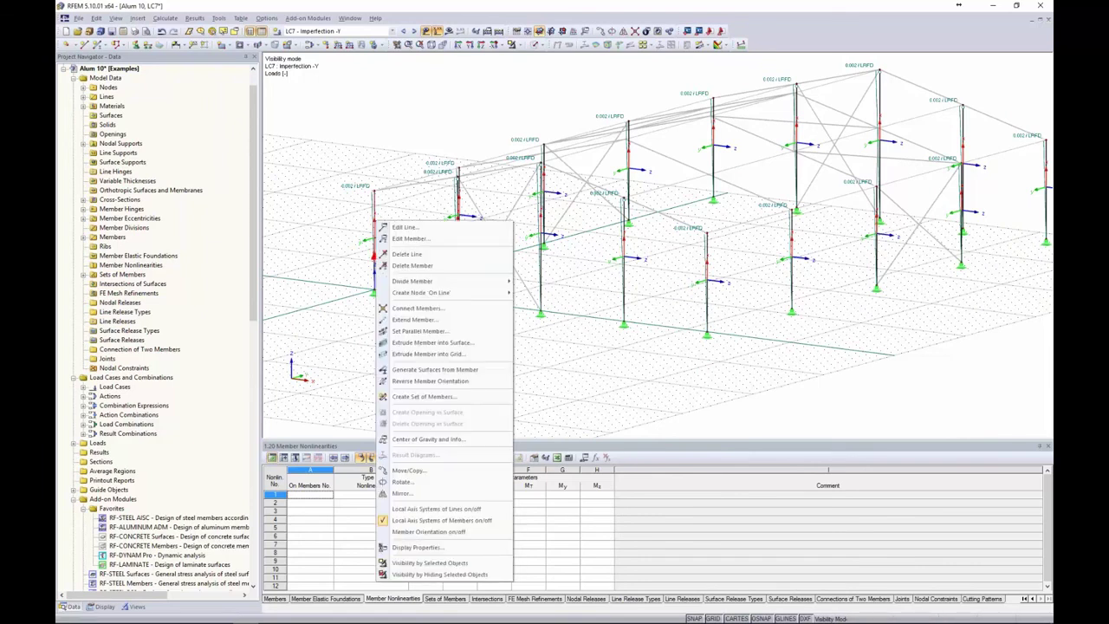
click(438, 520)
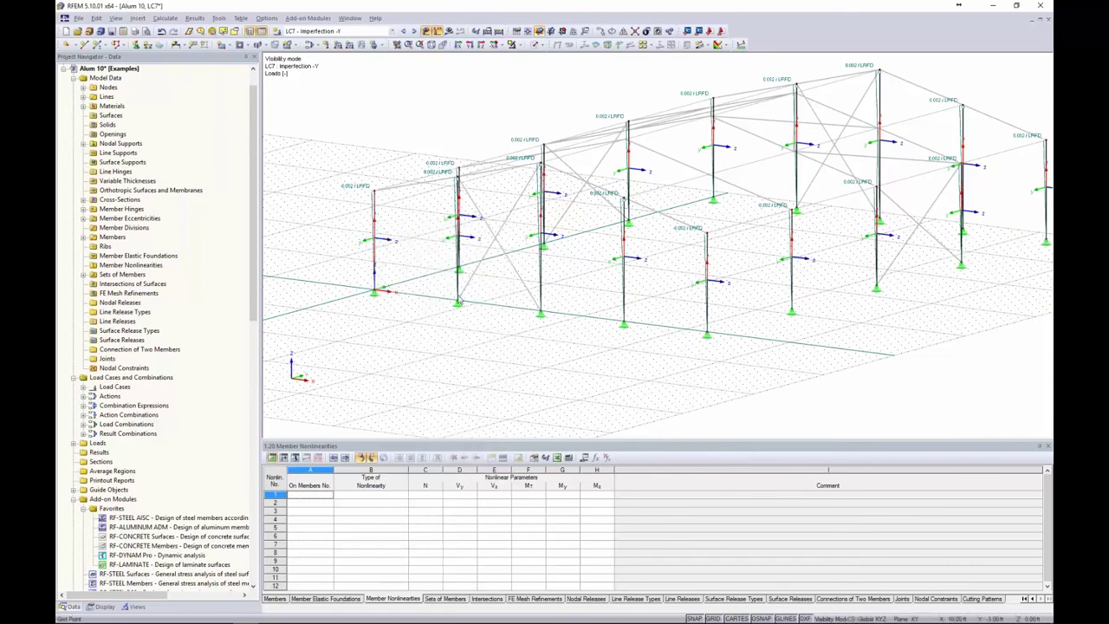
click(535, 44)
click(546, 83)
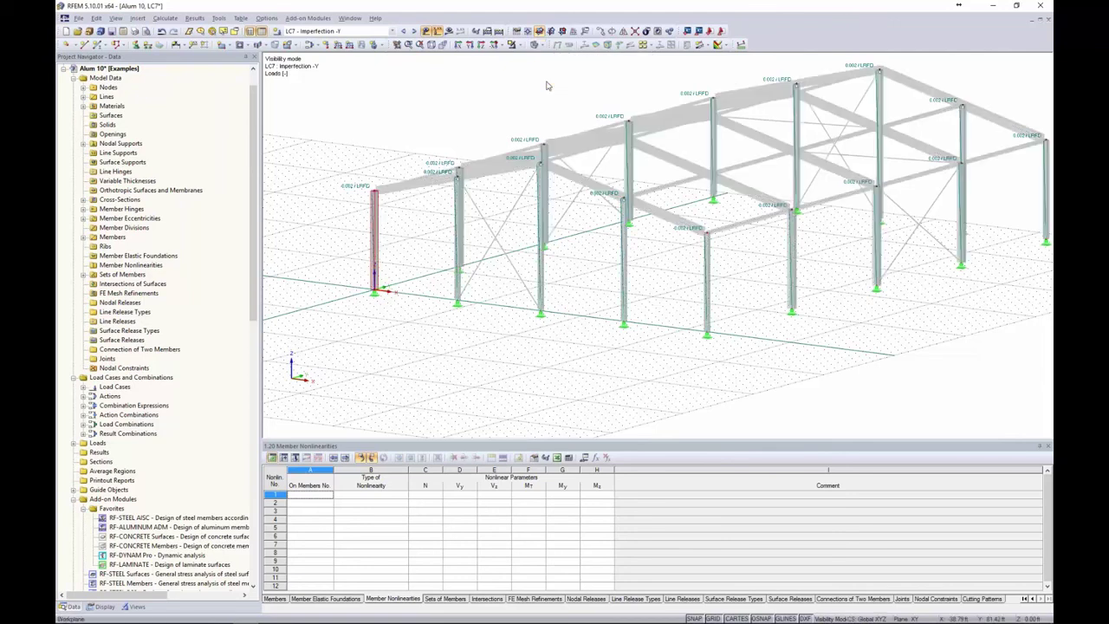
click(482, 116)
scroll(482, 116, down, 3)
ctrl+middle_drag(438, 192, 426, 206)
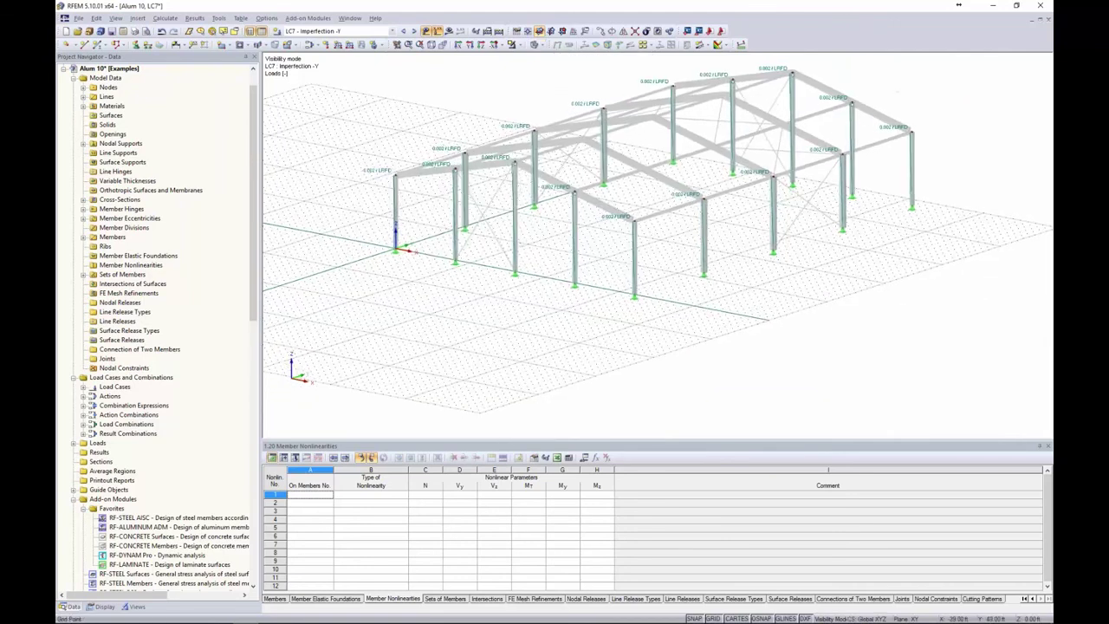
- Open the load cases and combinations for editing and review the defined load cases and existing load combinations
click(393, 32)
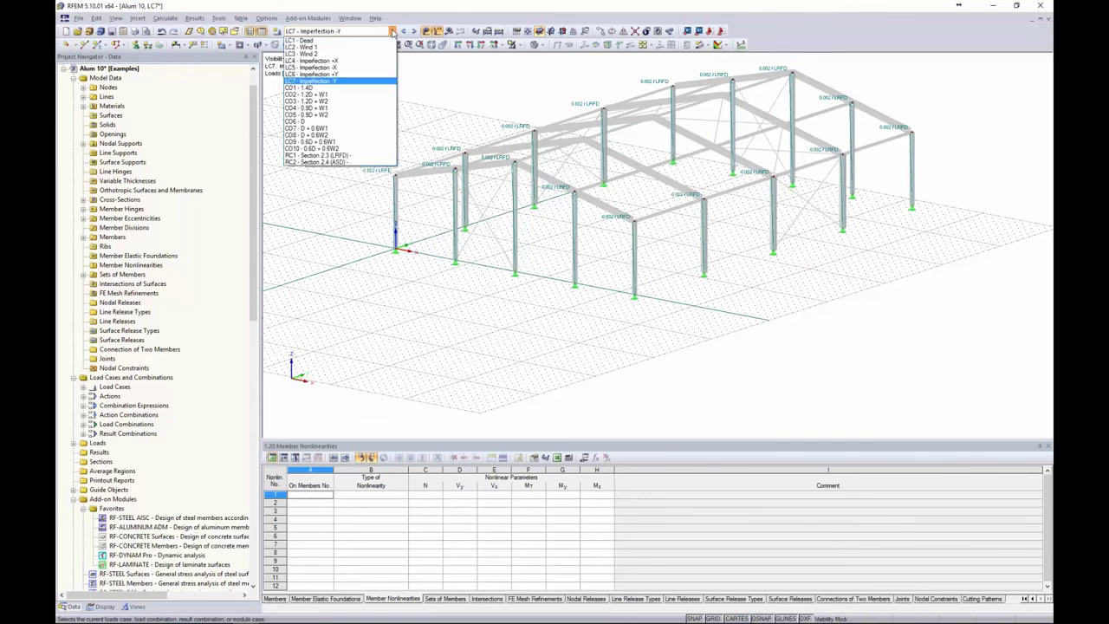
click(400, 71)
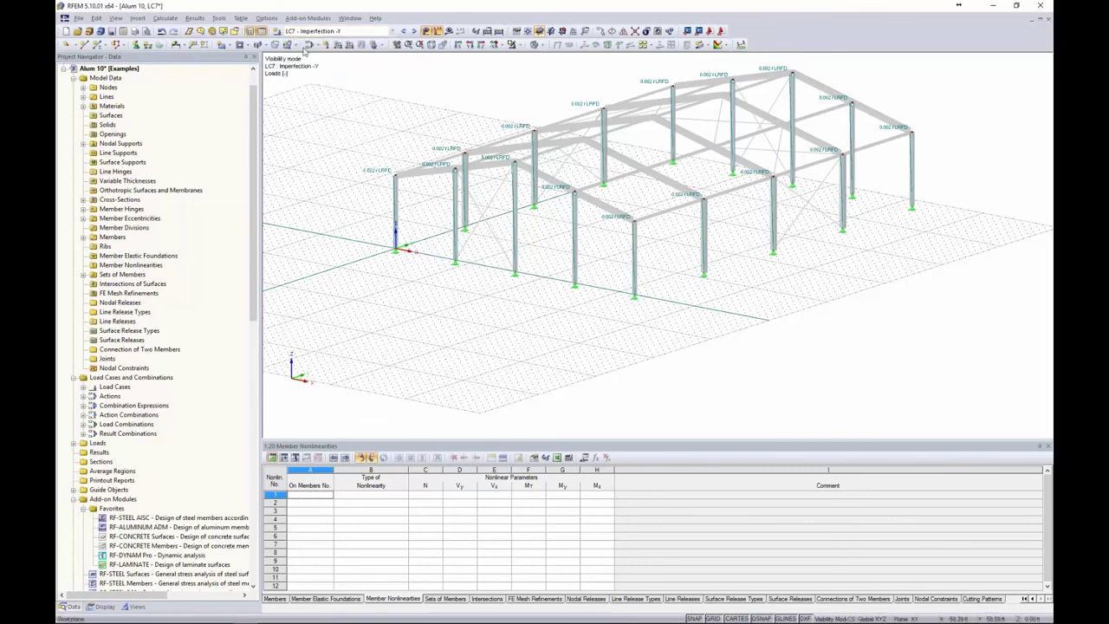
double_click(419, 89)
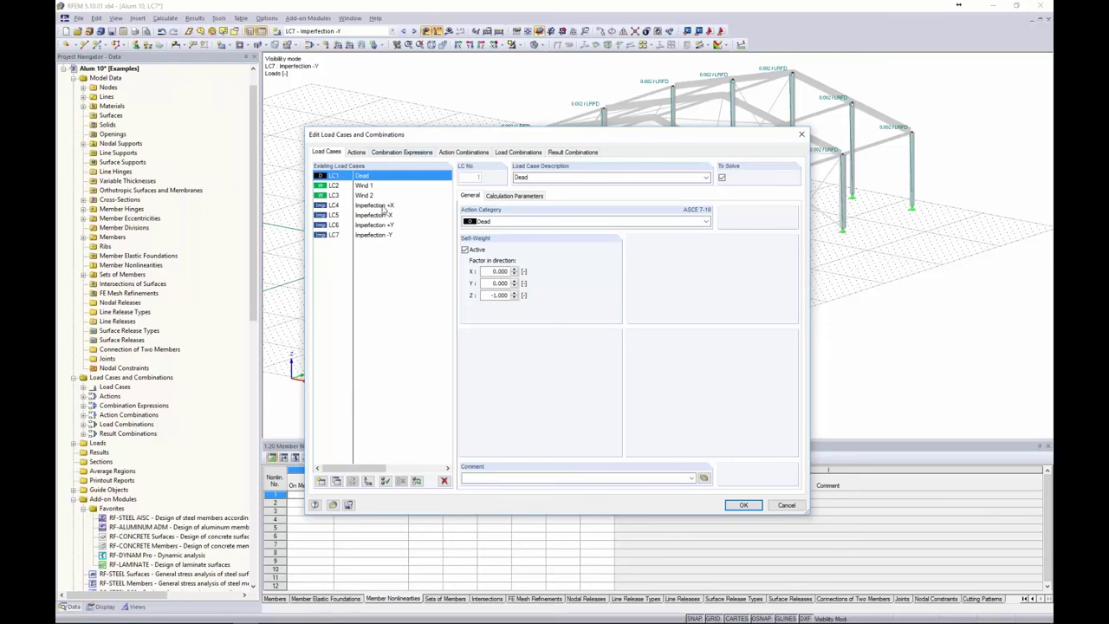
click(511, 152)
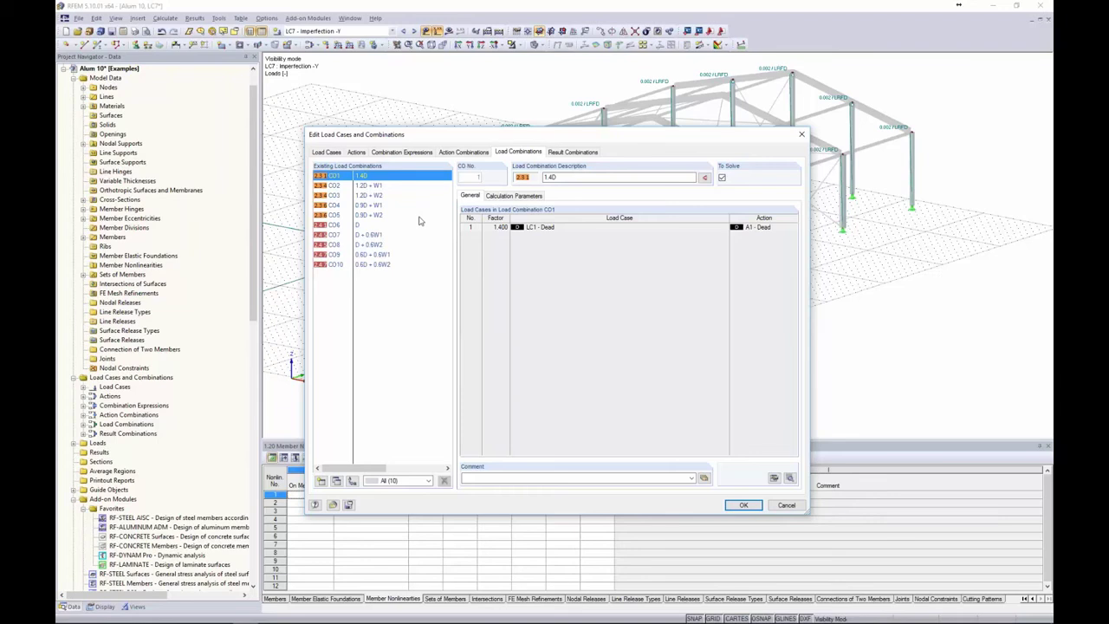
- For the Section 2.3 (LRFD) expression, consider imperfection load cases only as alternatives, keep combinations without imperfection, and make imperfections subject to specific load cases
click(401, 152)
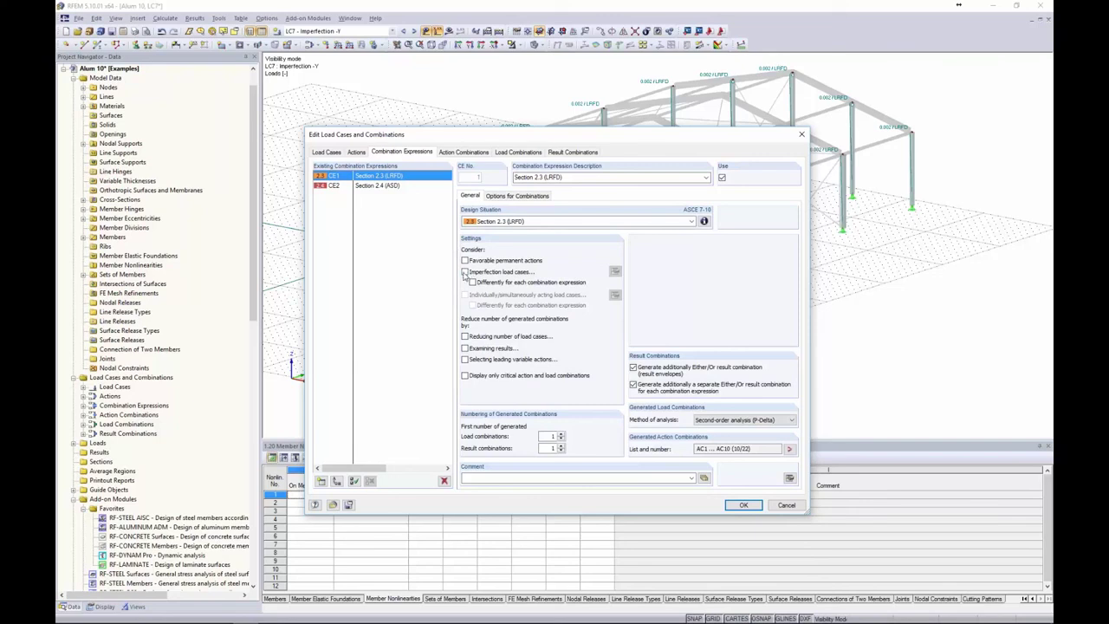
click(465, 273)
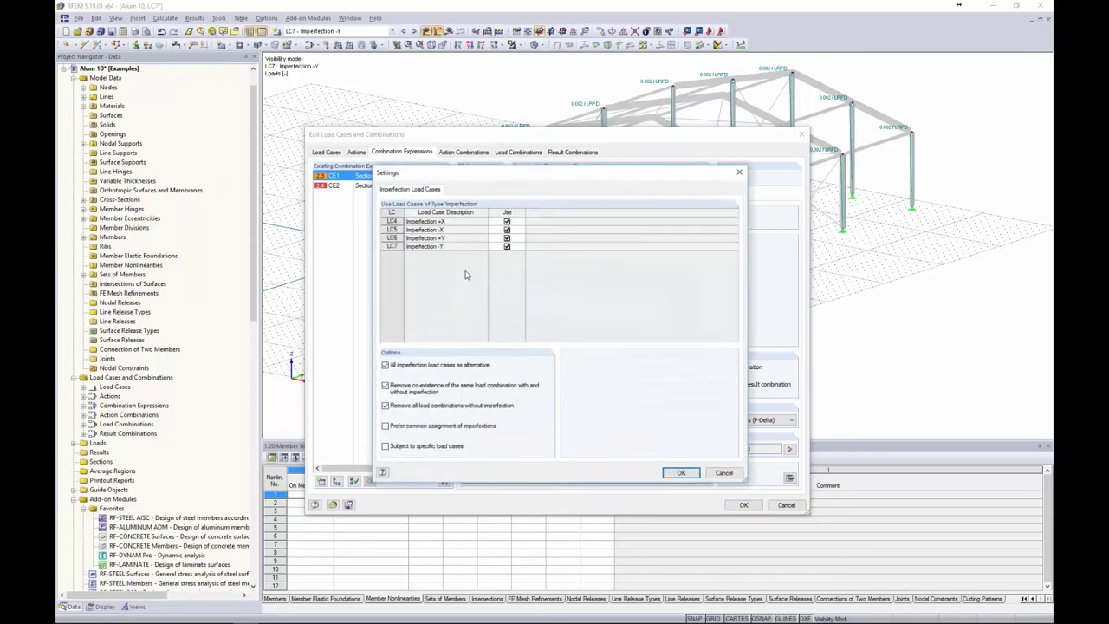
drag(473, 180, 511, 162)
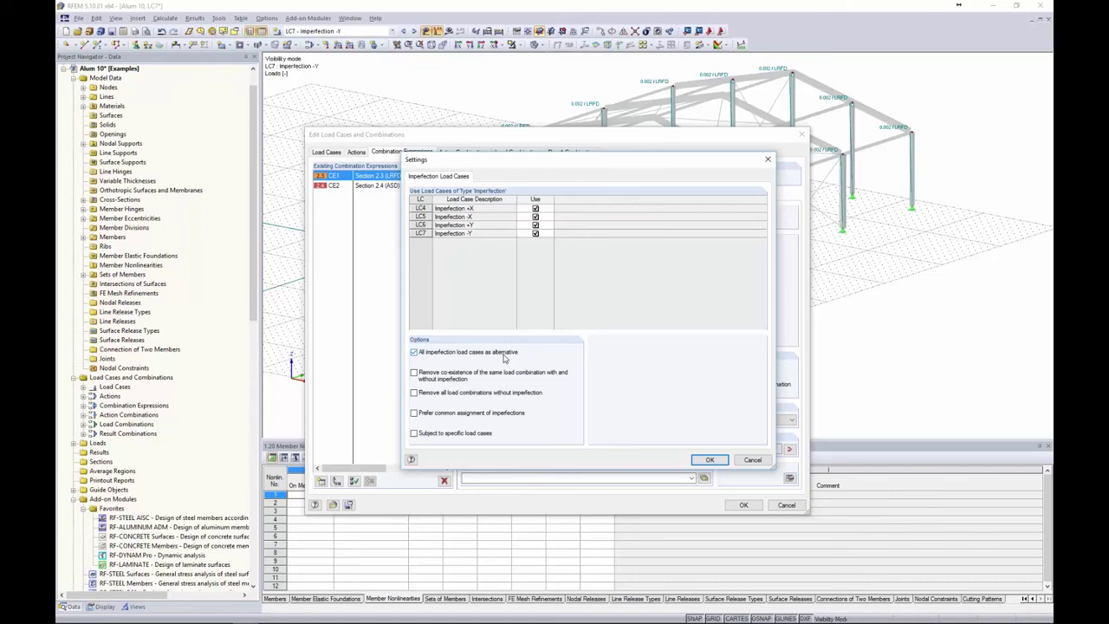
click(414, 434)
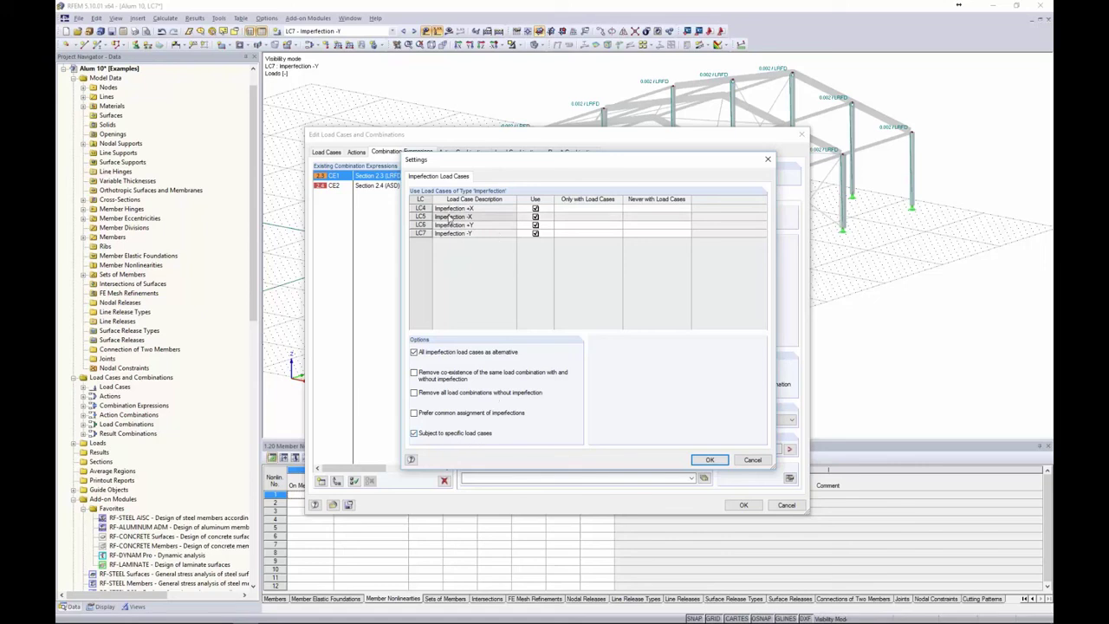
- Set imperfection load case LC4 to never act with wind load cases LC2 and LC3
click(643, 208)
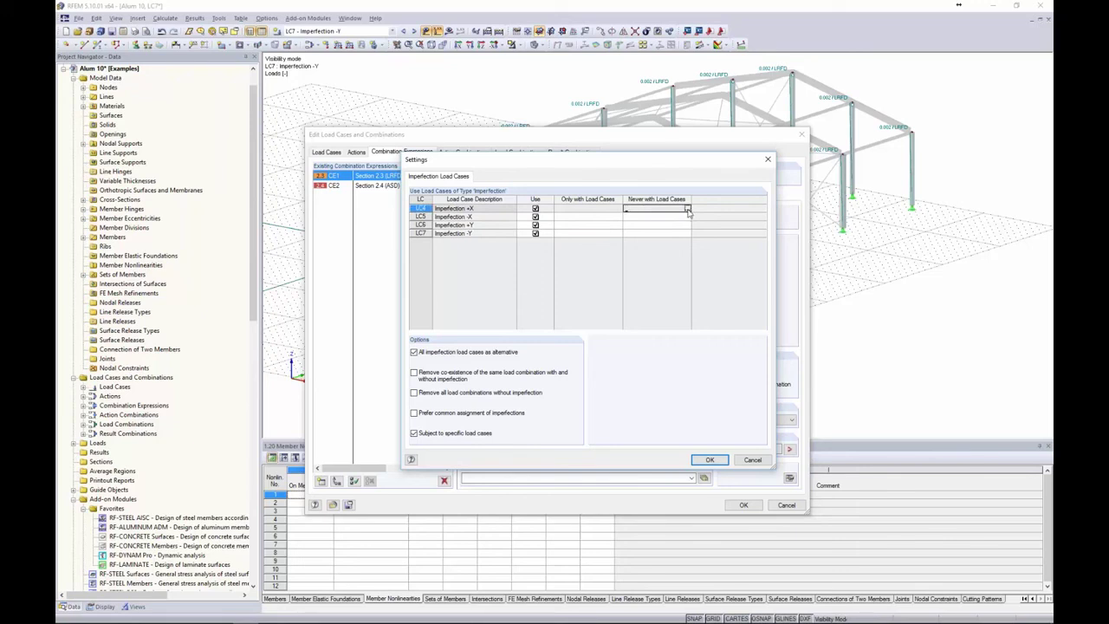
click(687, 210)
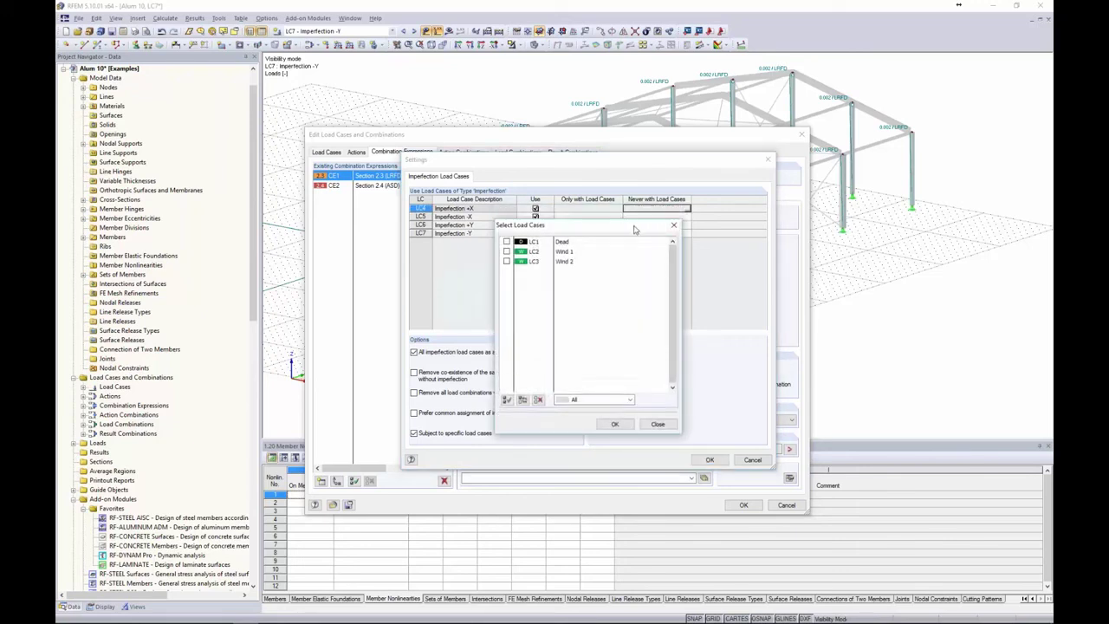
click(507, 253)
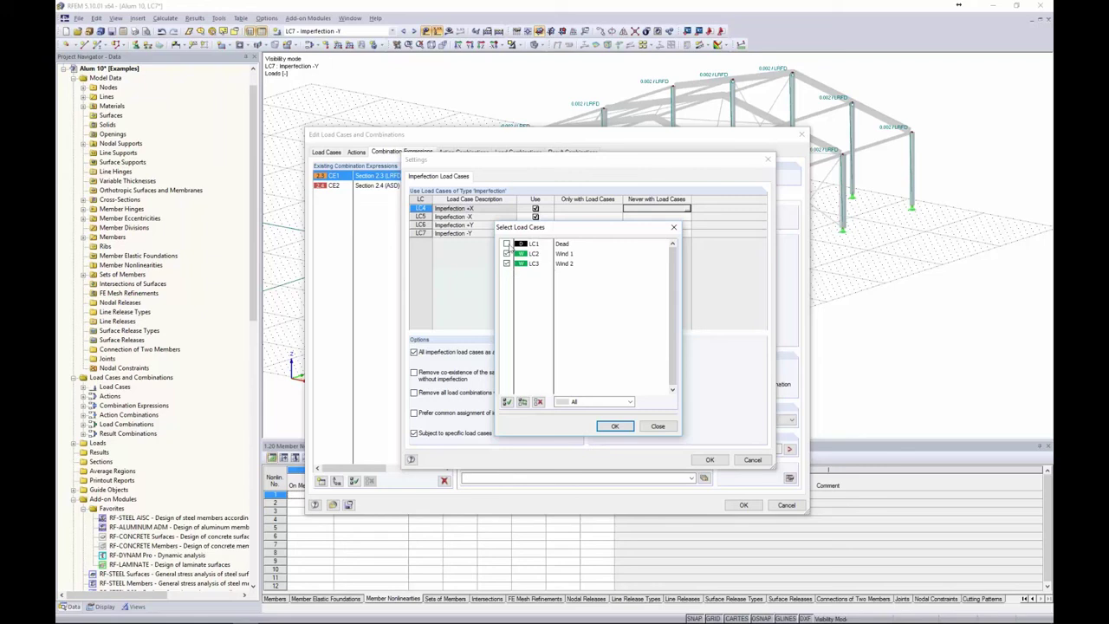
click(614, 426)
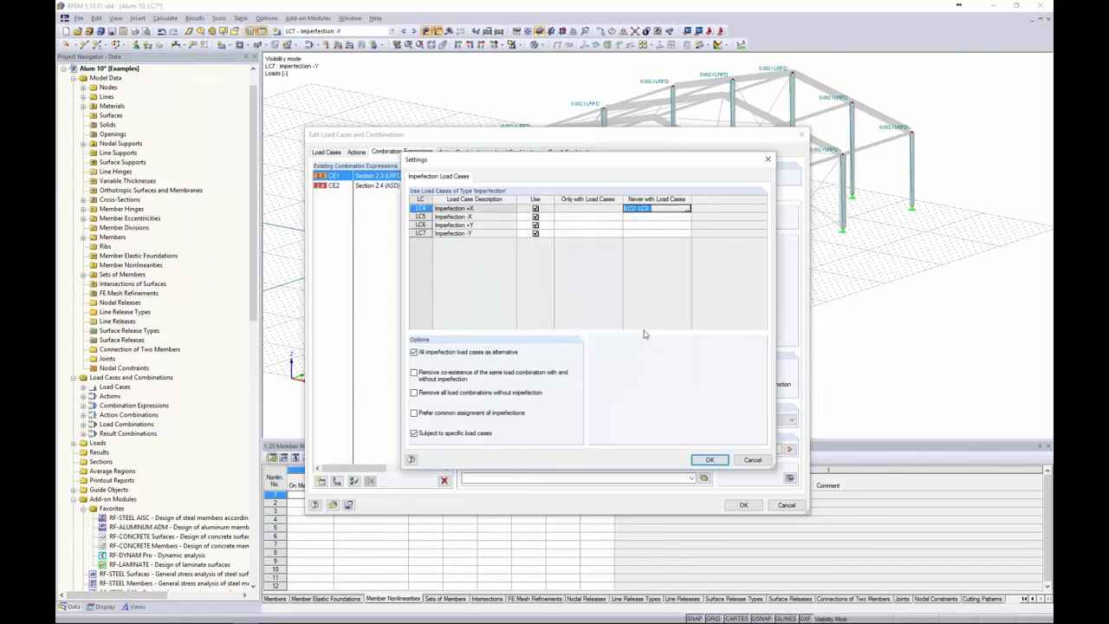
key(Return)
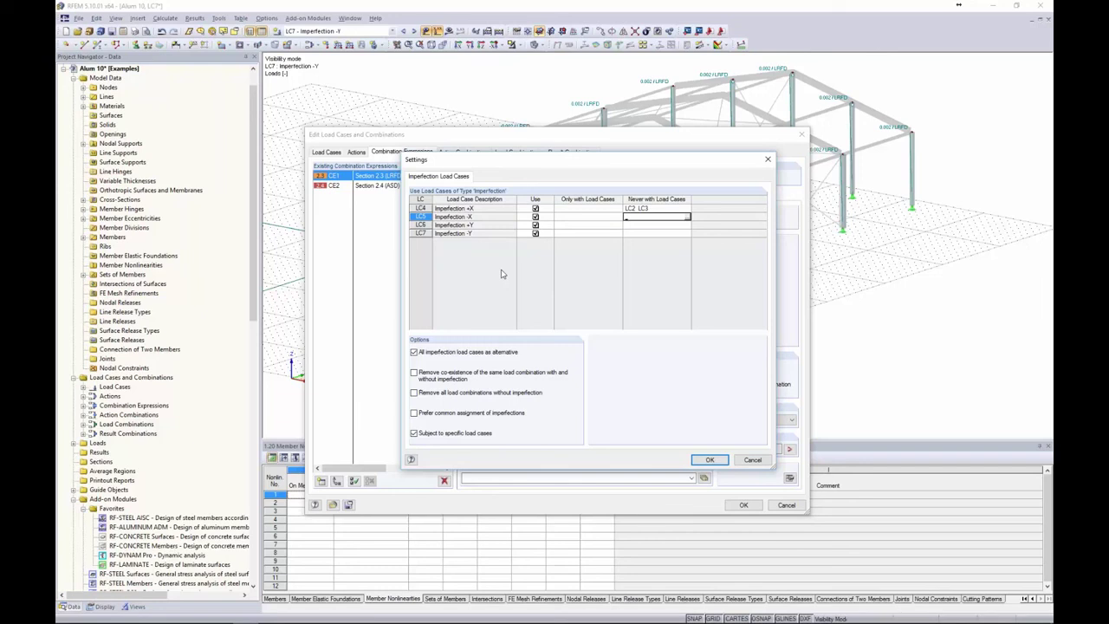
- Exclude LC2 and LC3 from acting with imperfection load cases LC5, LC6 and LC7, and accept the imperfection settings
text(LC2 LC3)
key(Return)
text(LC2 LC3)
key(Return)
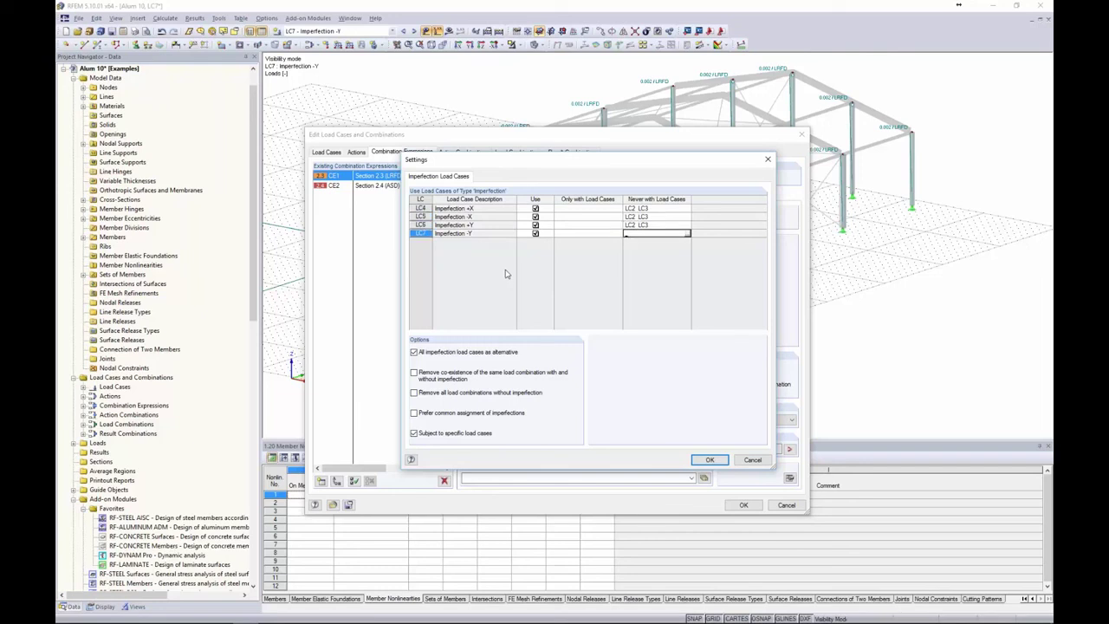
text(LC2 LC3)
key(Up)
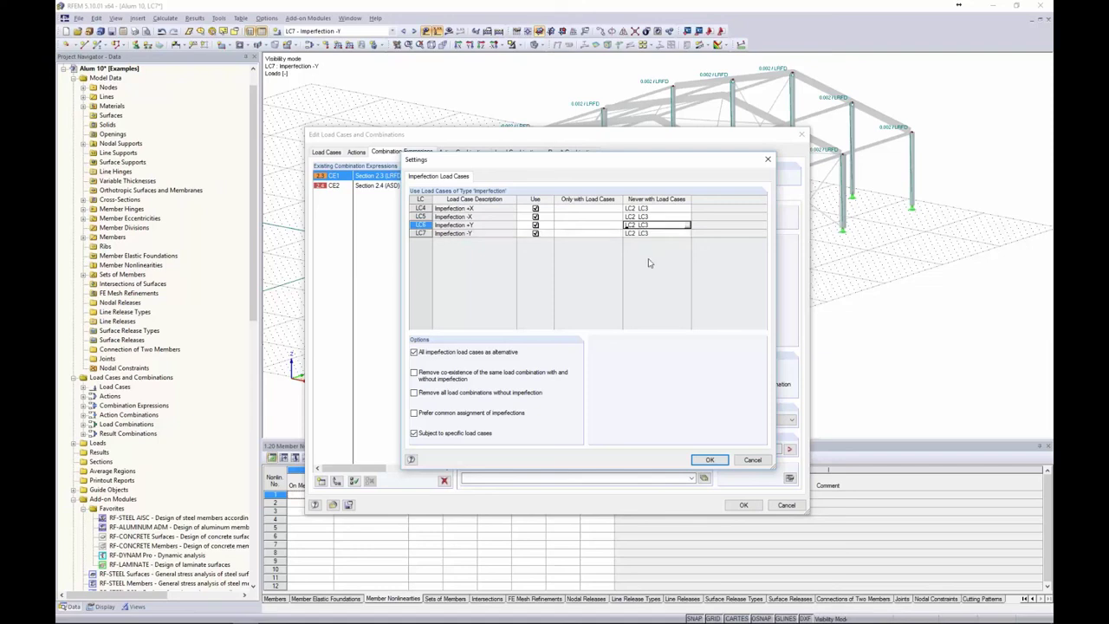
click(709, 460)
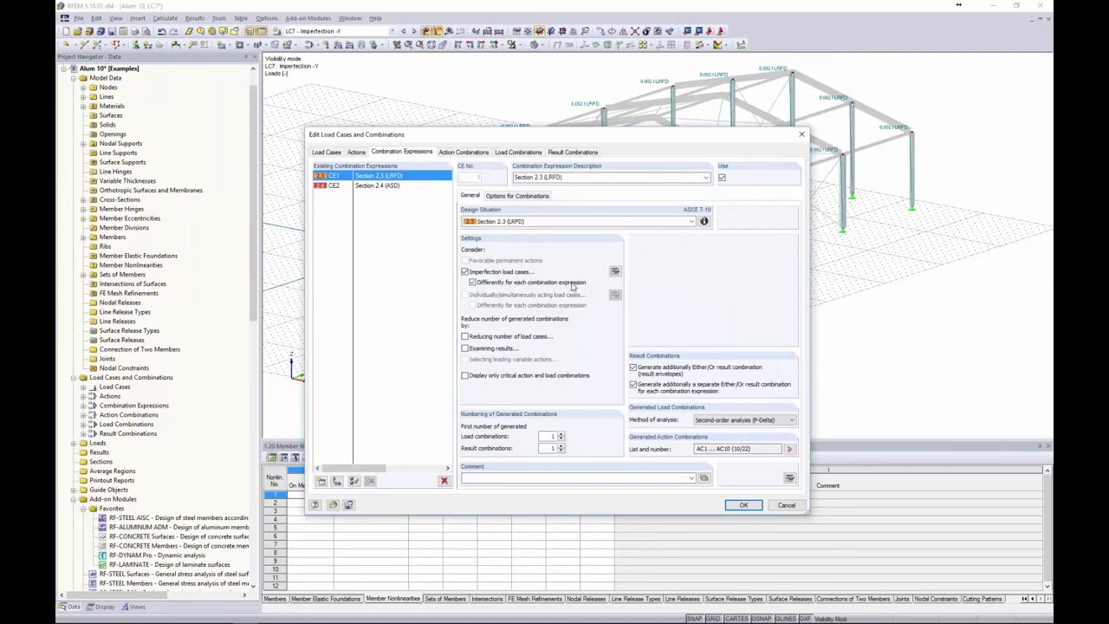
- Compare the imperfection settings of the Section 2.4 (ASD) combination expression with those of Section 2.3 (LRFD)
click(390, 187)
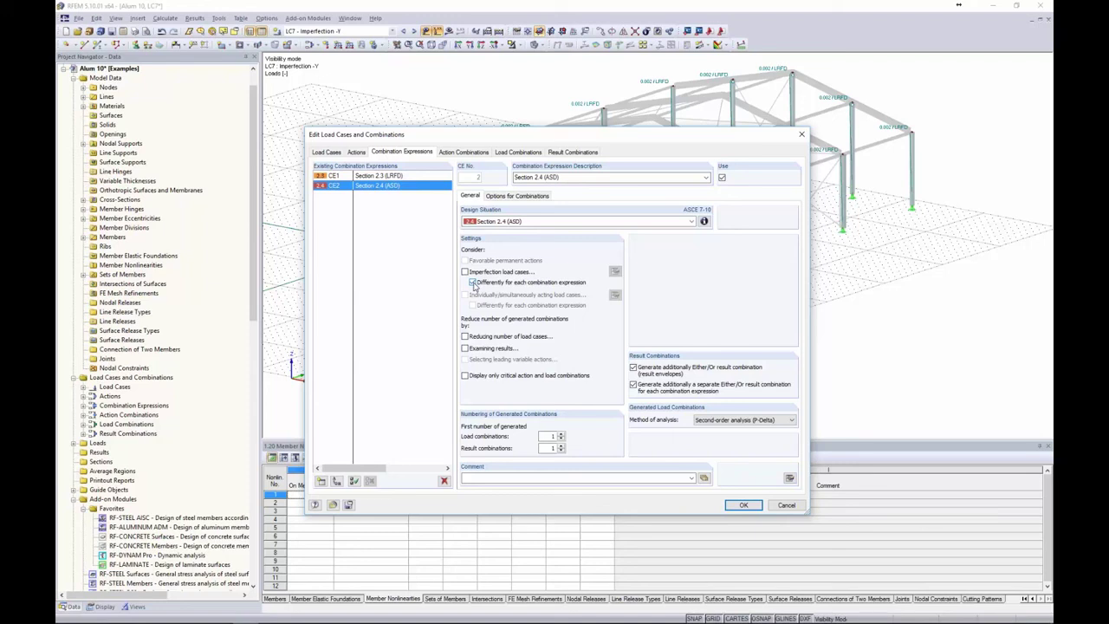
click(393, 179)
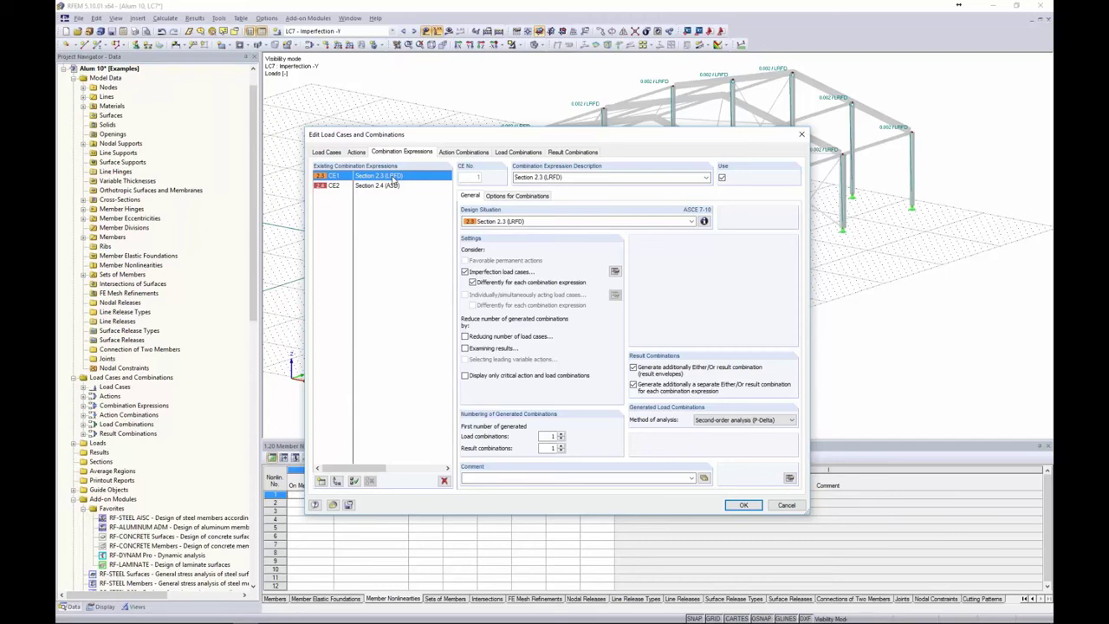
- Generate the load combinations with imperfections, inspect the load cases contained in CO2 to CO5, and accept the changes
click(514, 153)
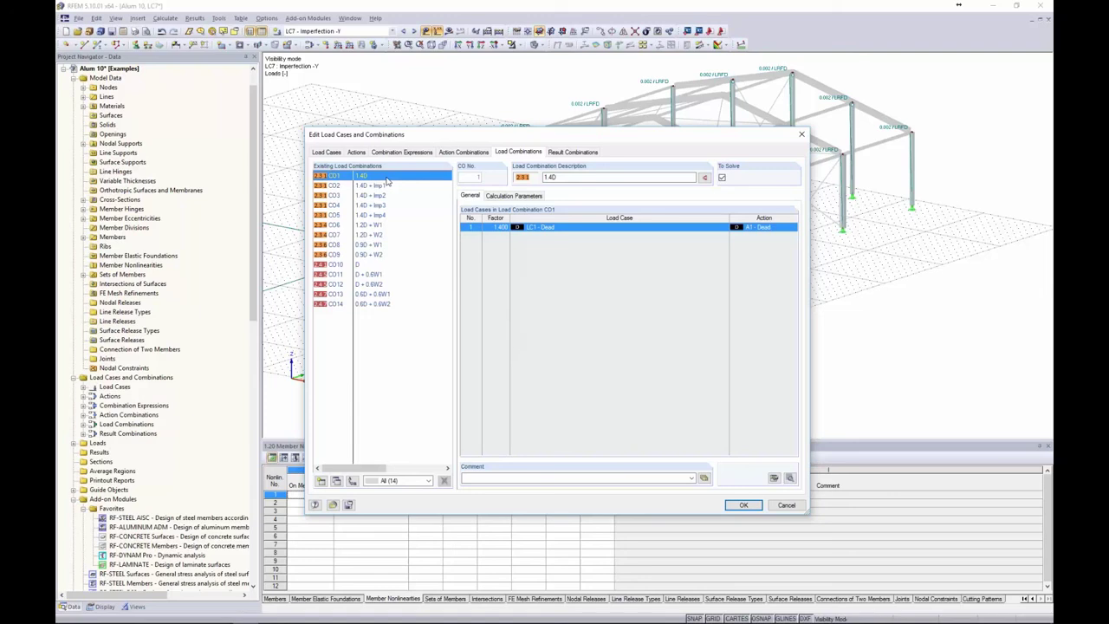
click(384, 185)
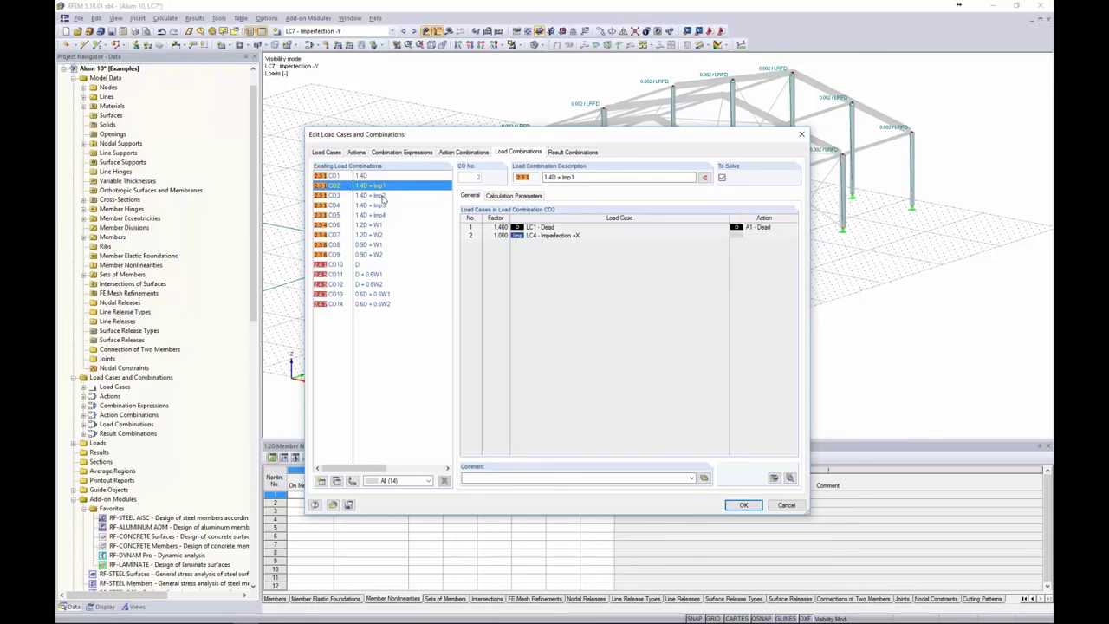
click(382, 195)
click(382, 206)
click(384, 215)
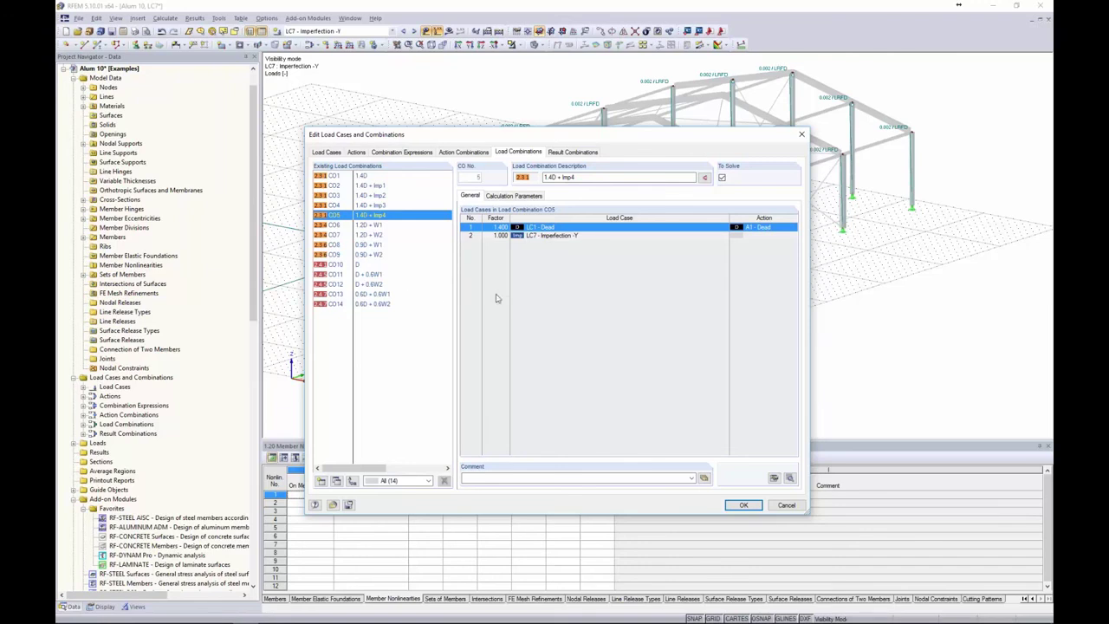
click(741, 504)
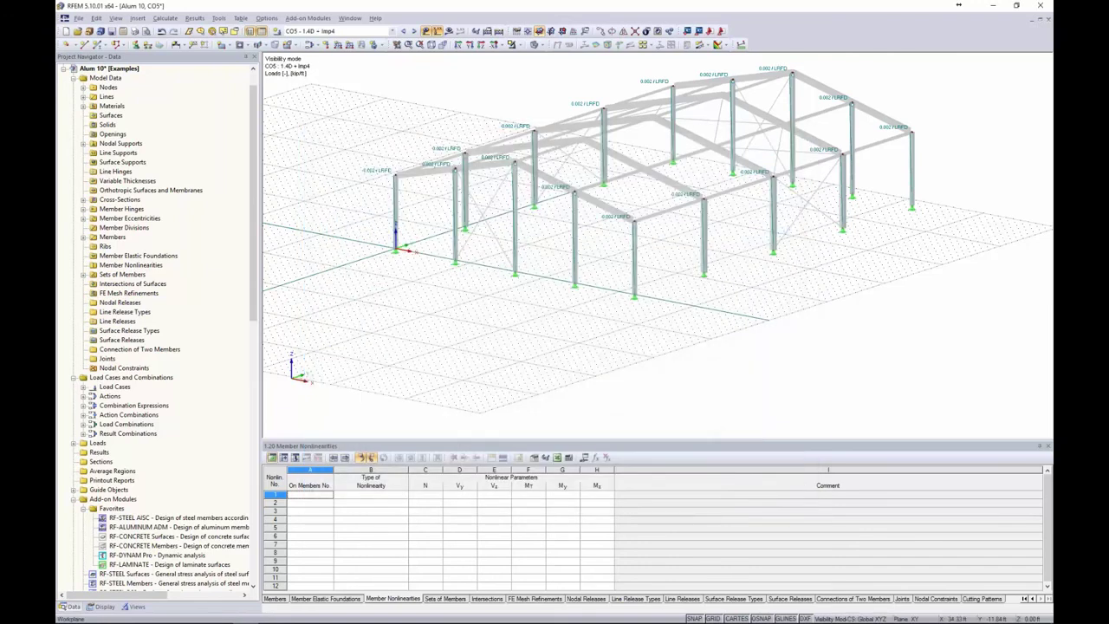
- Switch to the PowerPoint slide show of ADM 2015 Design and advance to the RFEM and Modified Stiffness slide
key(alt+Tab)
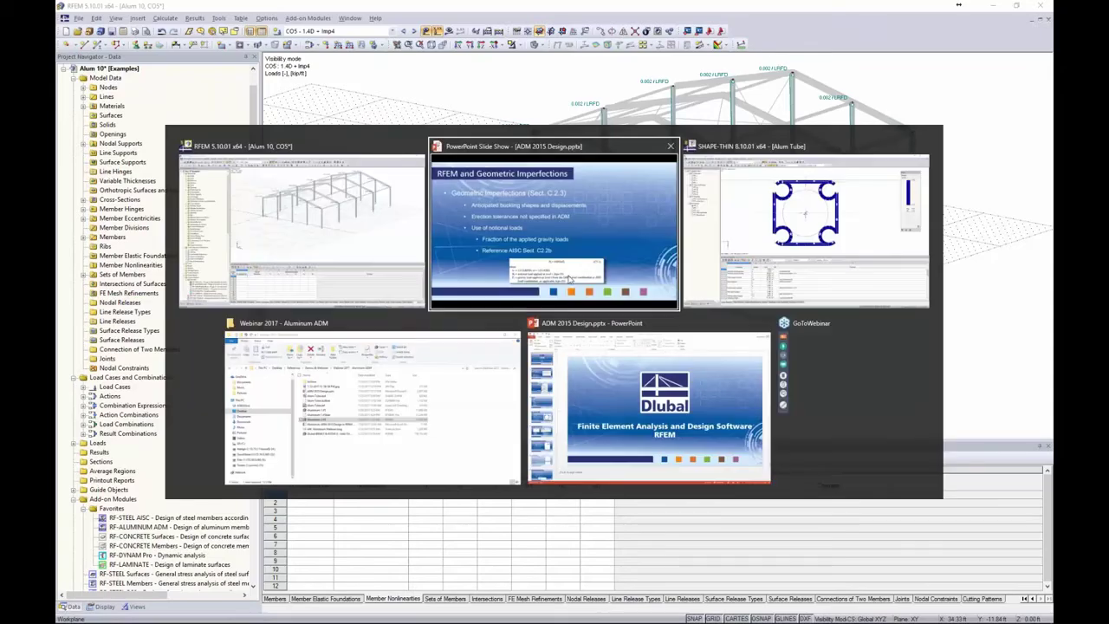
key(Right)
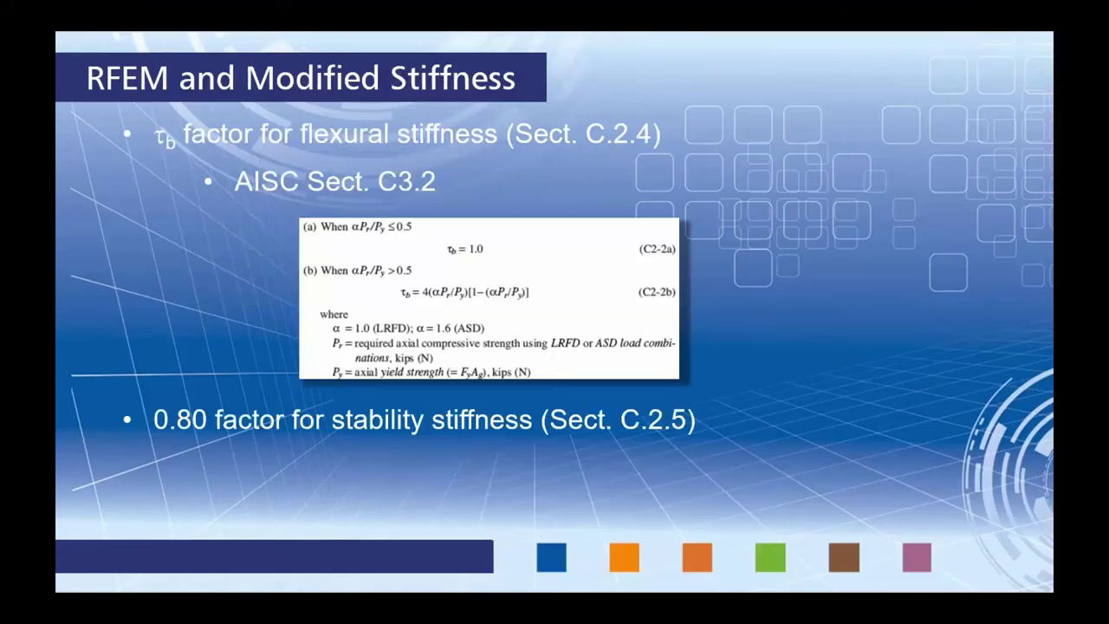
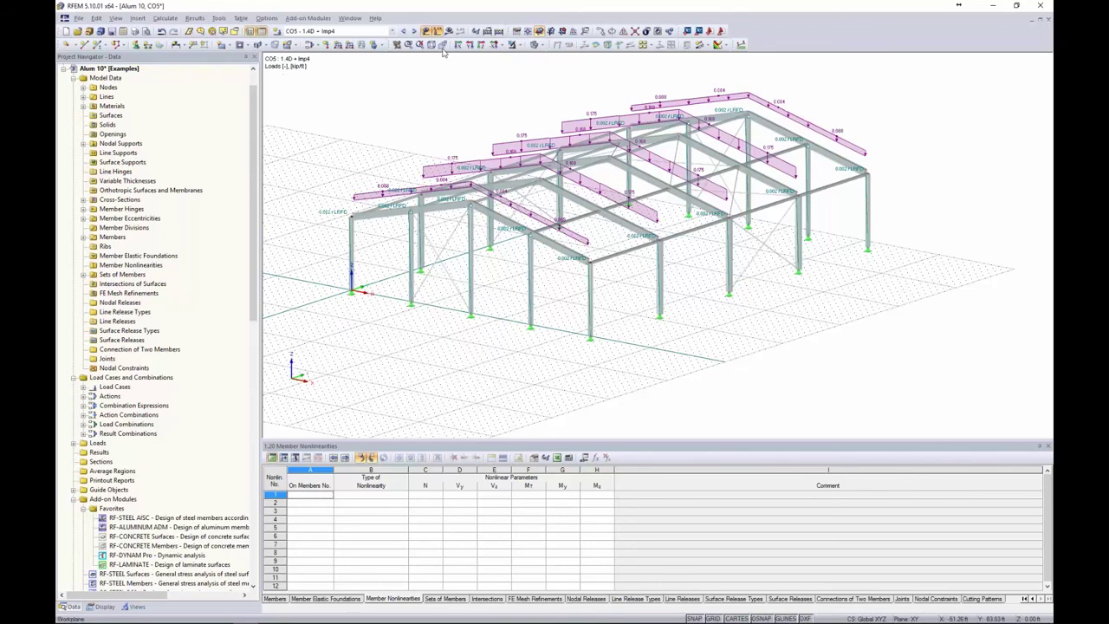
- Hide the loads and modify the stiffness of all members according to AISC 360-10 C2.3(2), with iterative τb and LRFD
click(427, 32)
drag(932, 364, 322, 76)
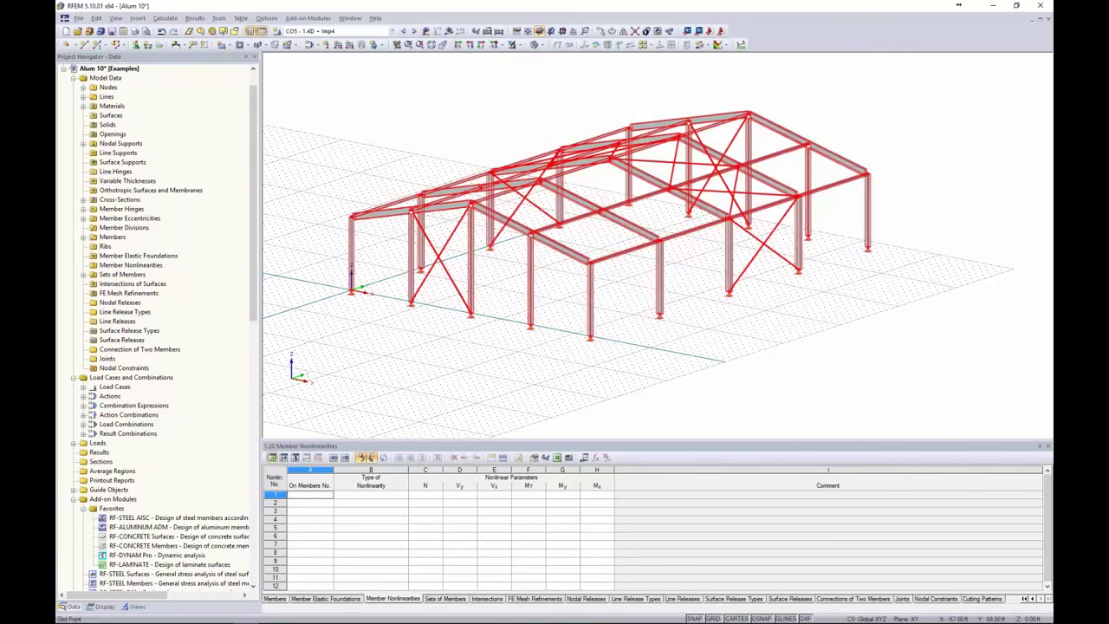
right_click(637, 231)
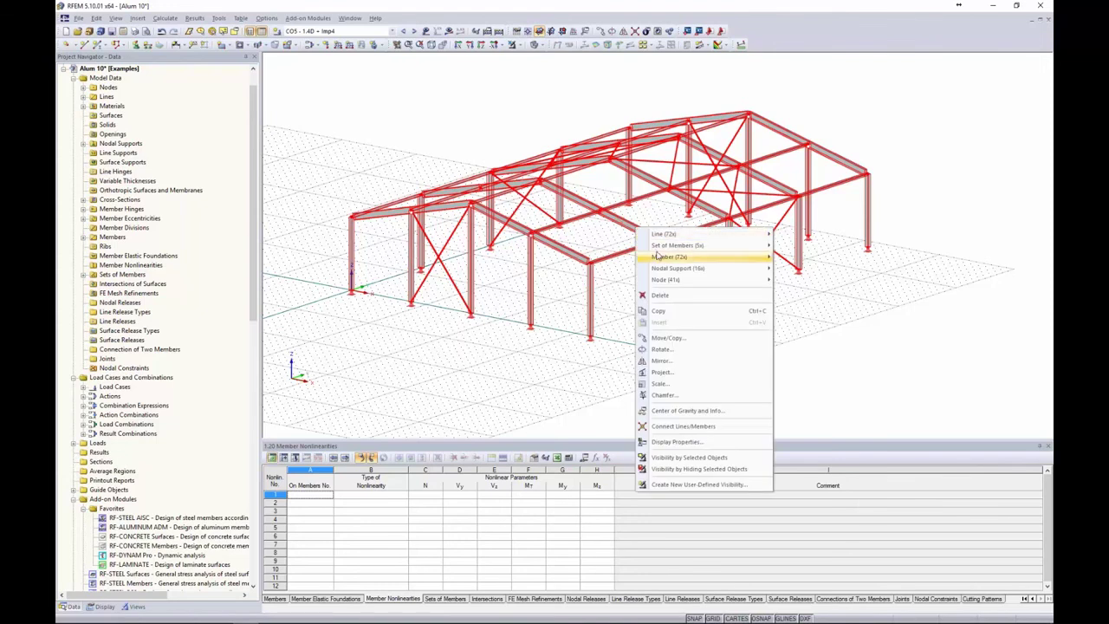
mouse_move(669, 257)
click(792, 259)
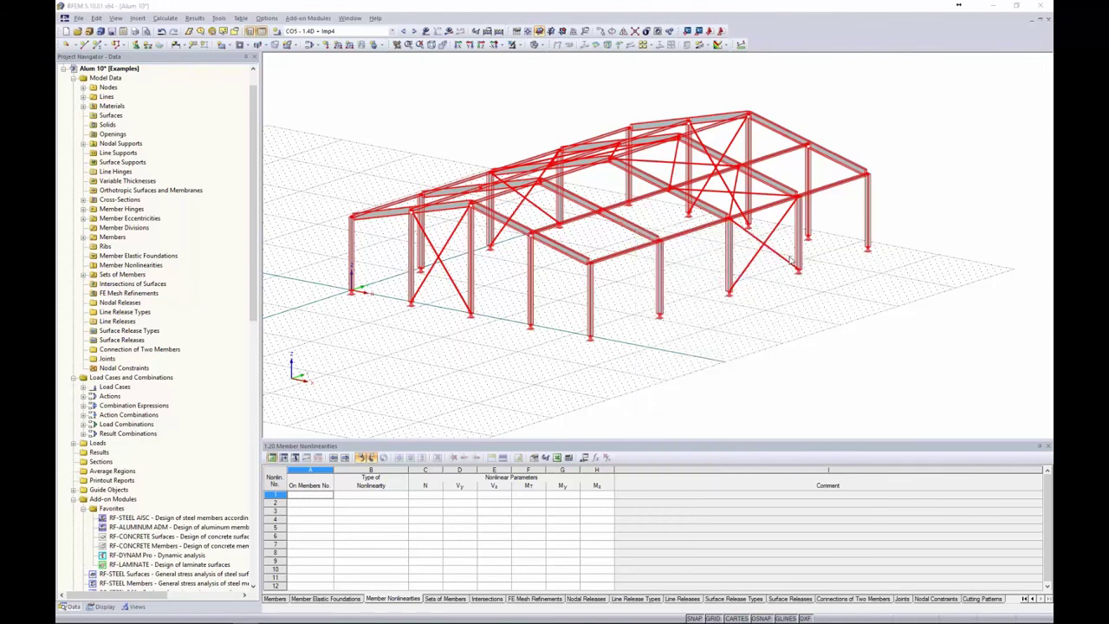
click(523, 198)
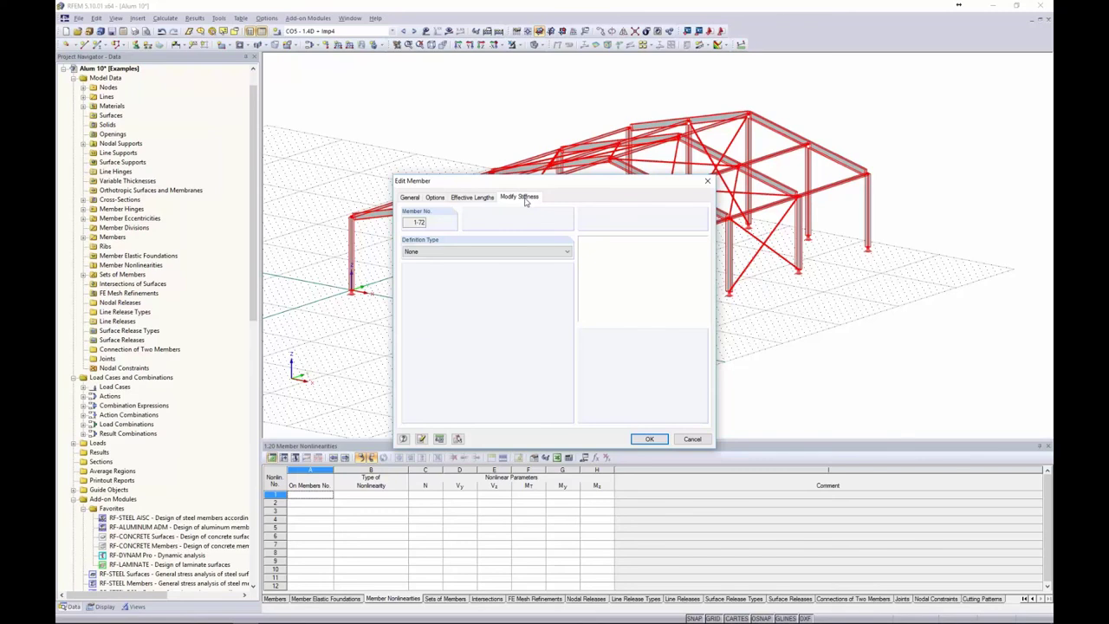
click(436, 253)
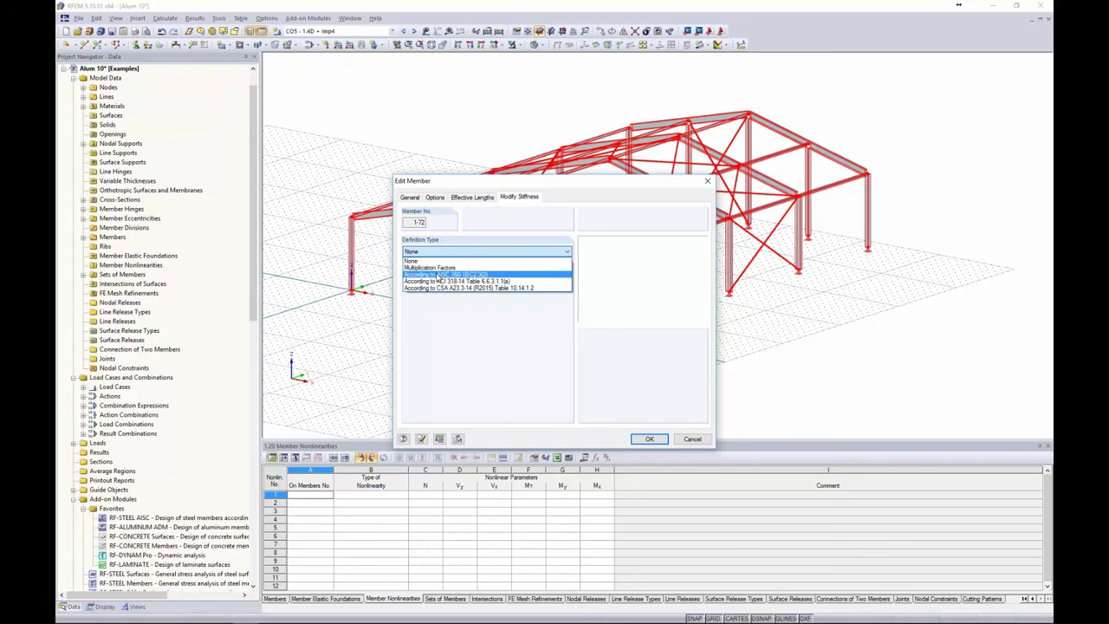
click(440, 276)
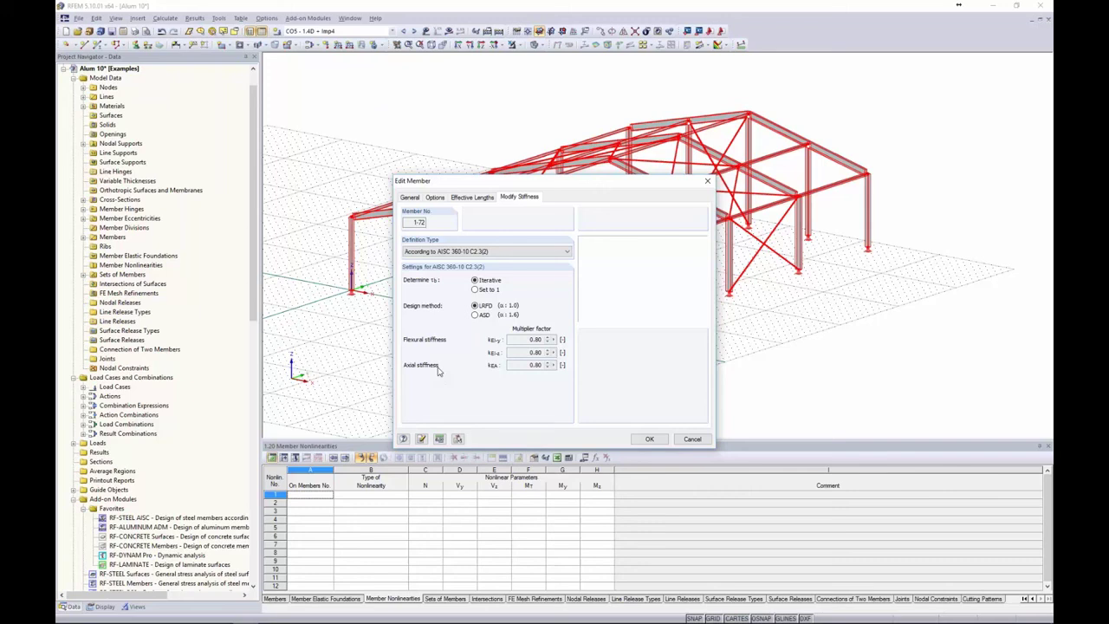
click(649, 438)
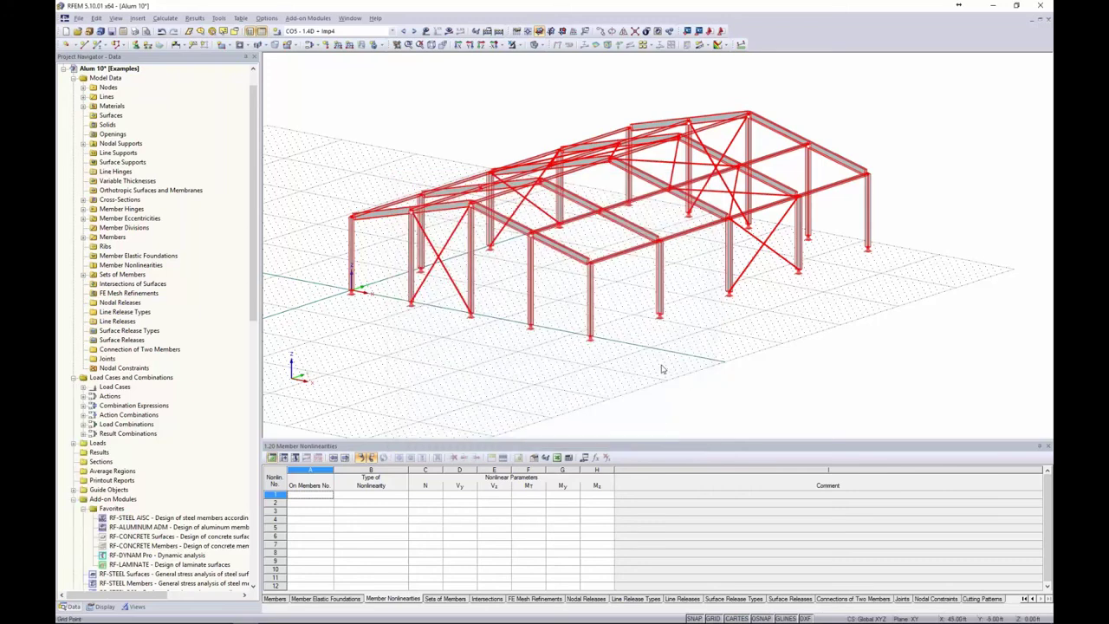
click(663, 369)
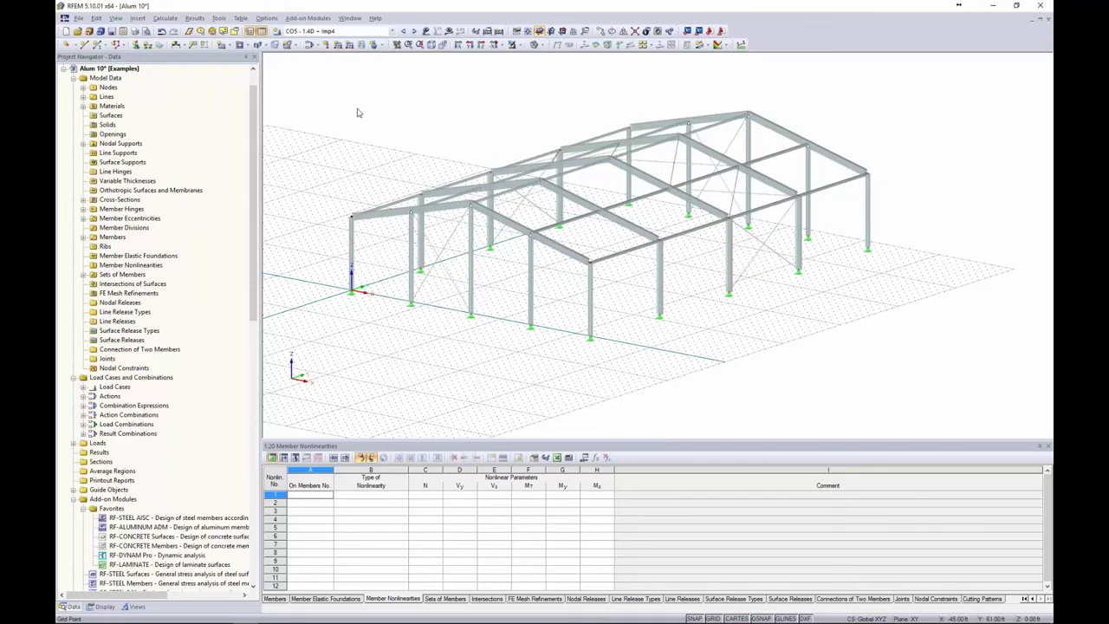
- Save the model and calculate all results
click(112, 32)
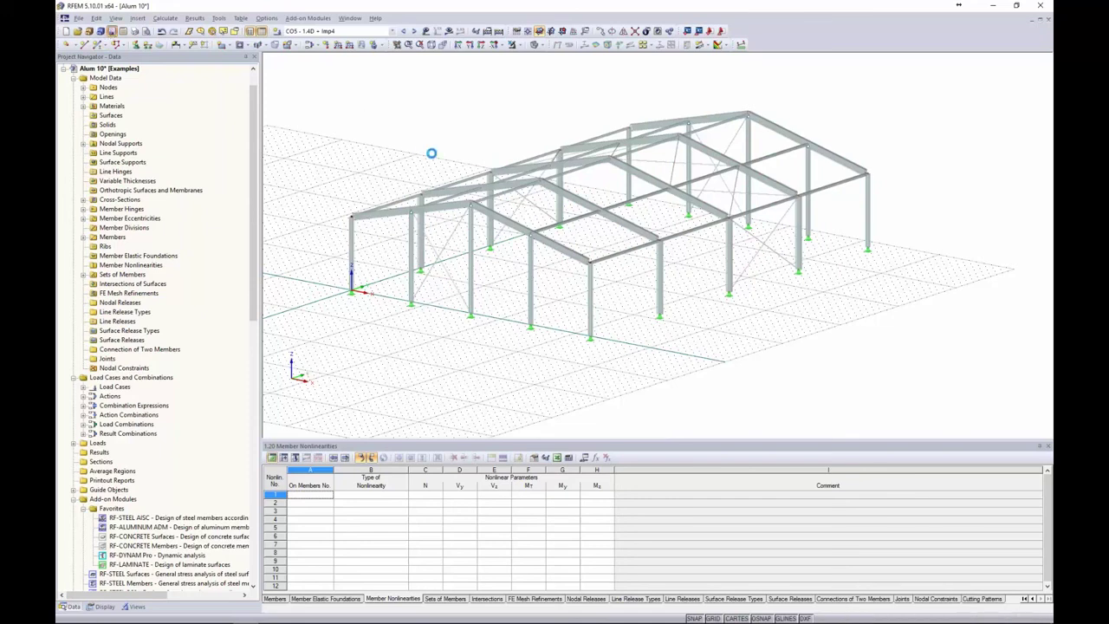
click(166, 18)
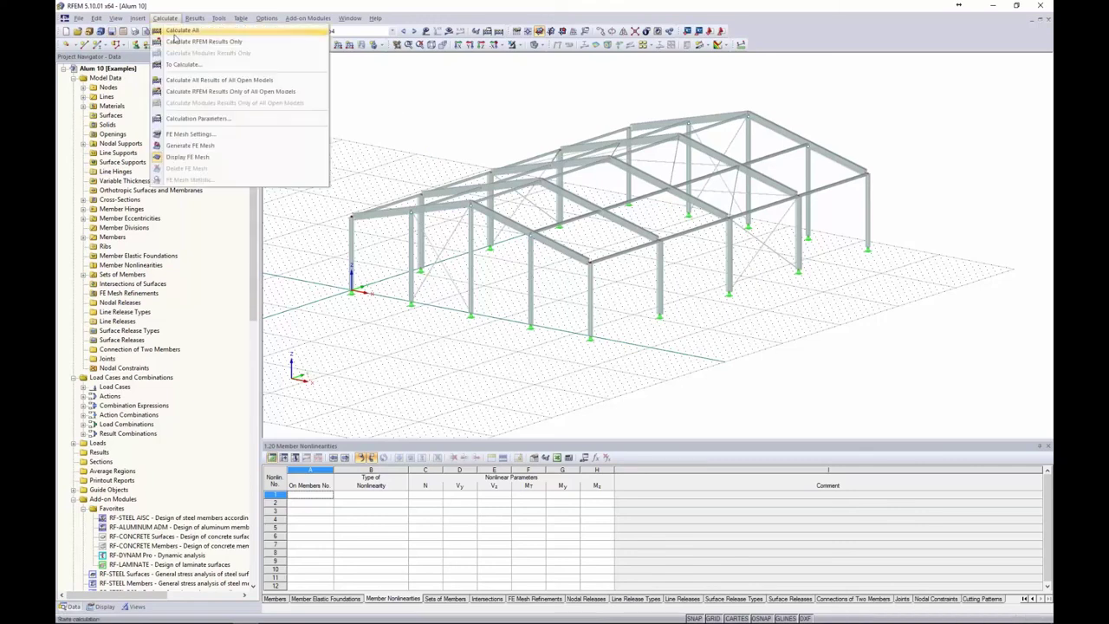
click(175, 33)
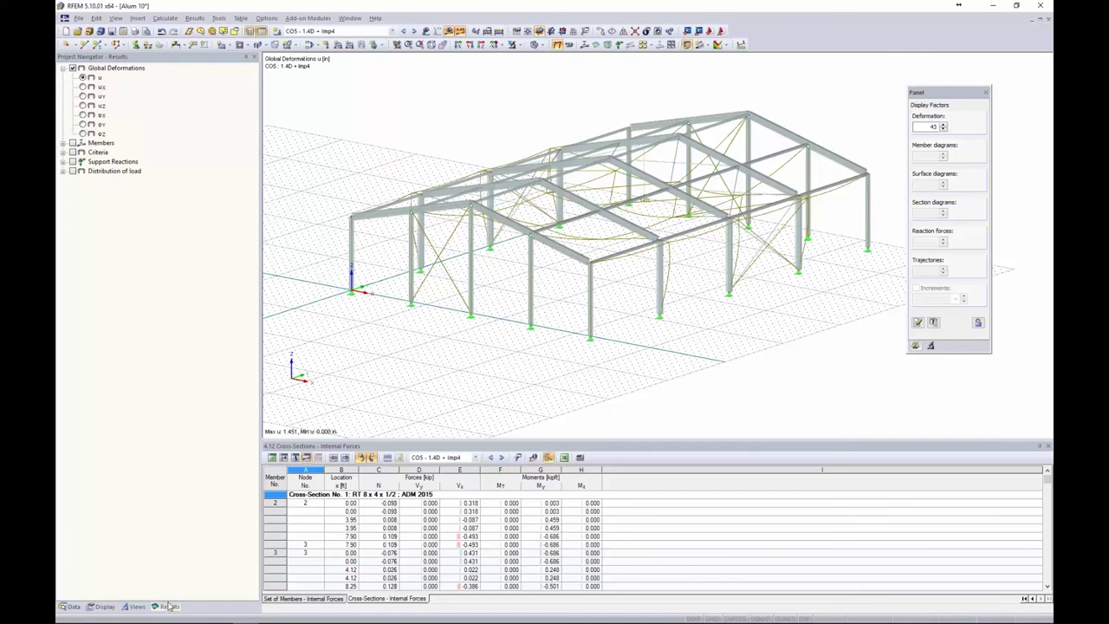
- Review the global deformations of the frame for load combinations CO5 through CO8
ctrl+middle_drag(483, 129, 474, 133)
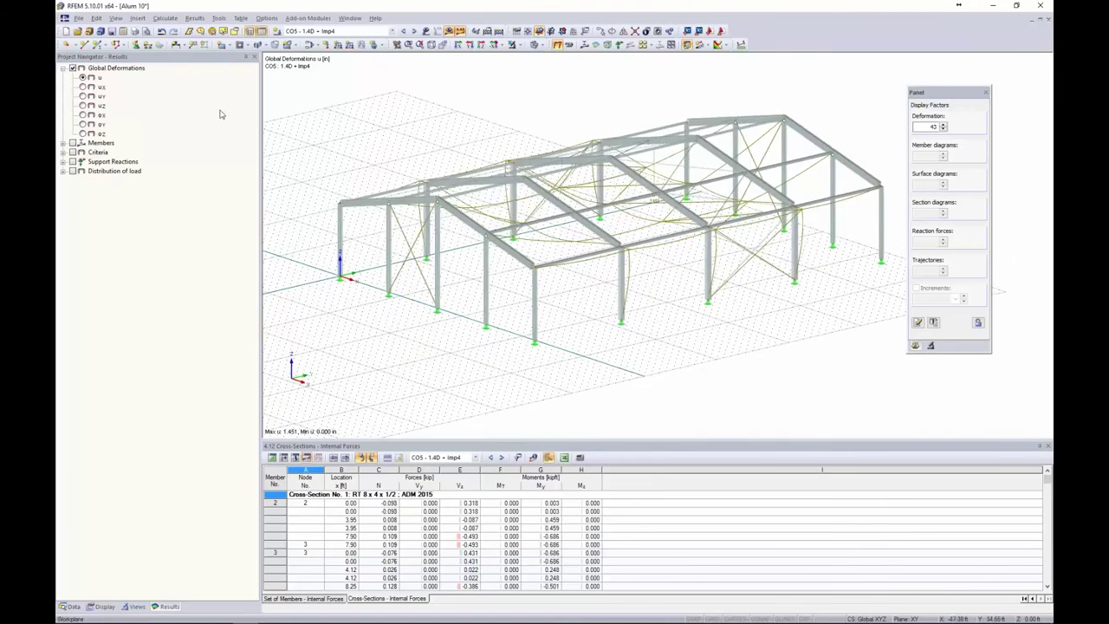
click(415, 32)
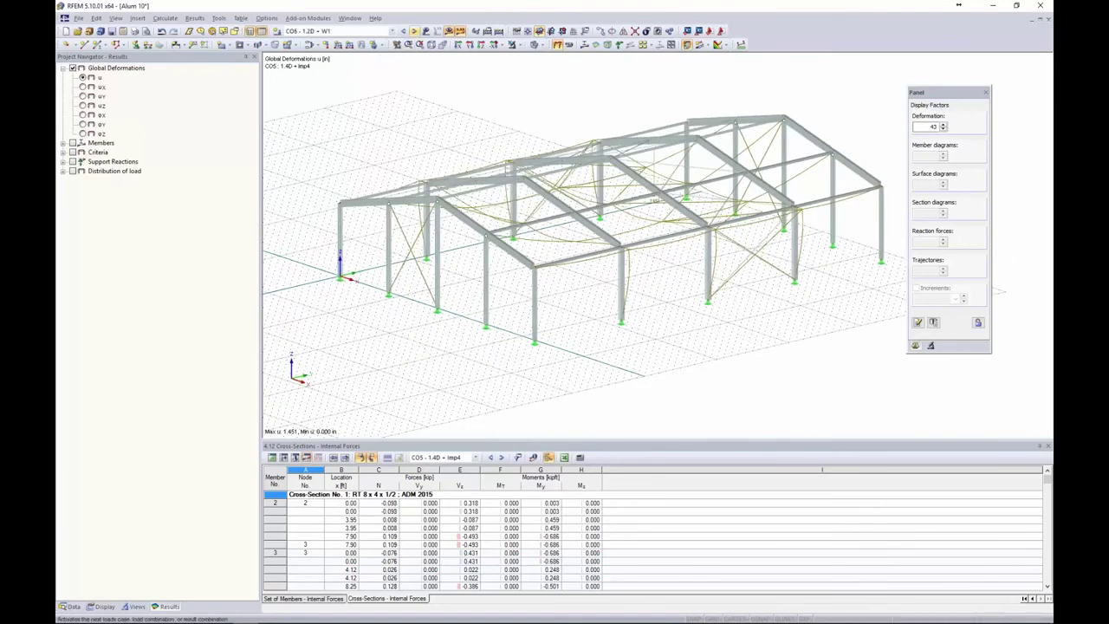
click(415, 32)
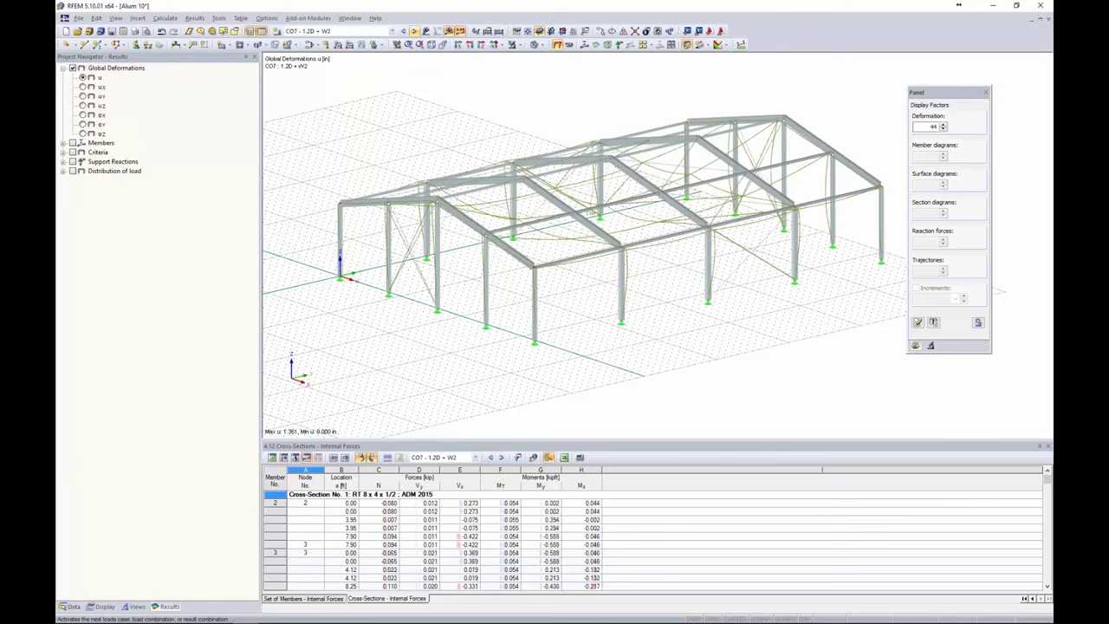
click(415, 32)
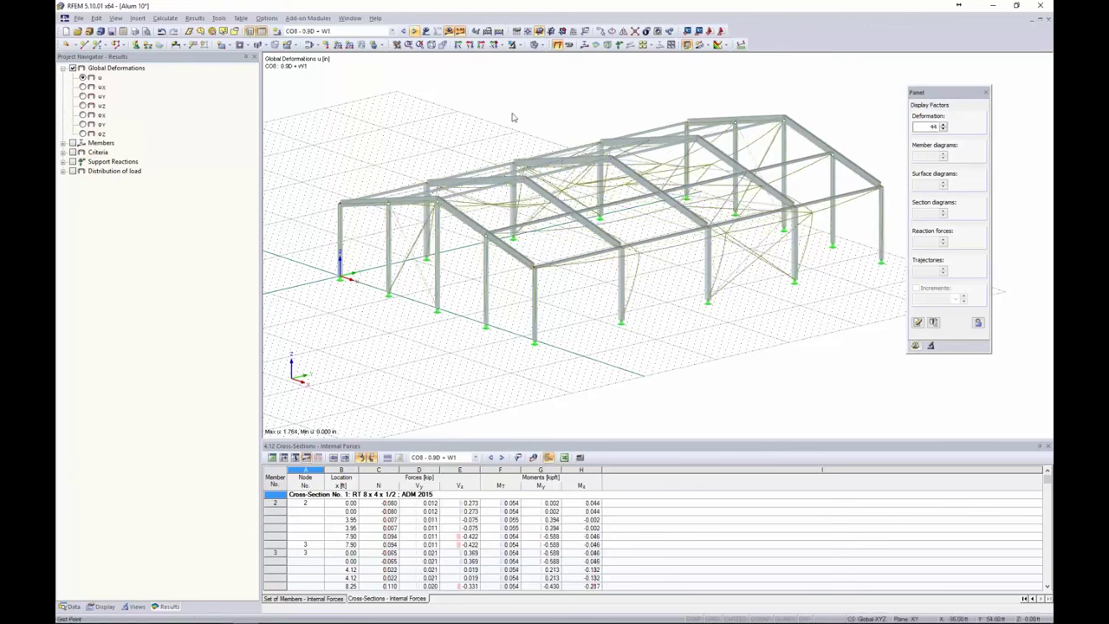
ctrl+middle_drag(514, 117, 535, 135)
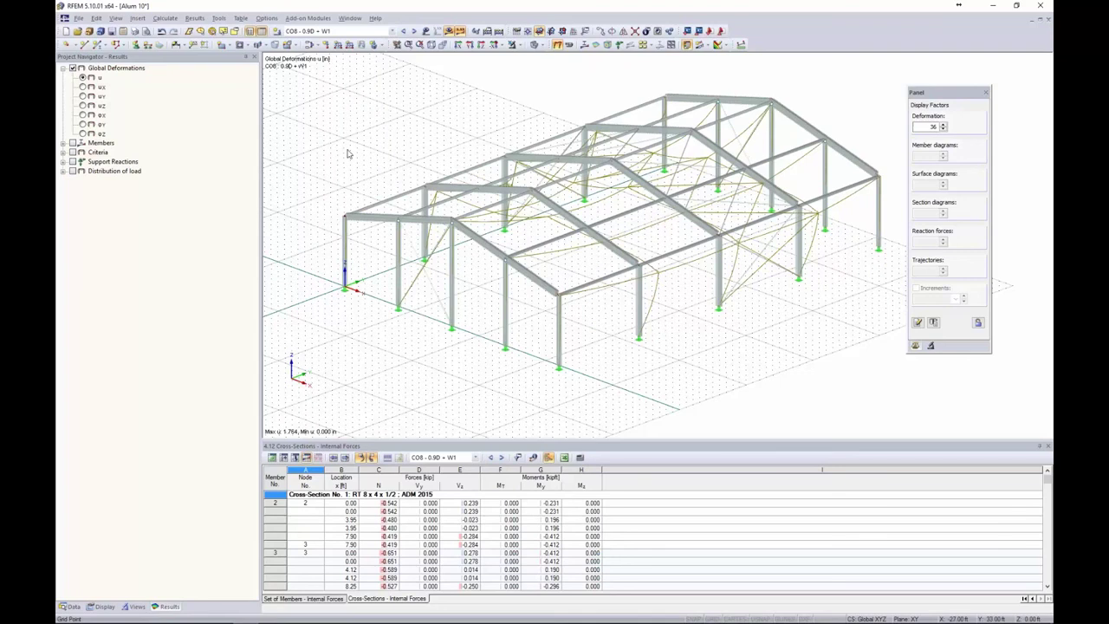
- Display the axial forces N of the members for CO8 instead of the global deformations
click(63, 144)
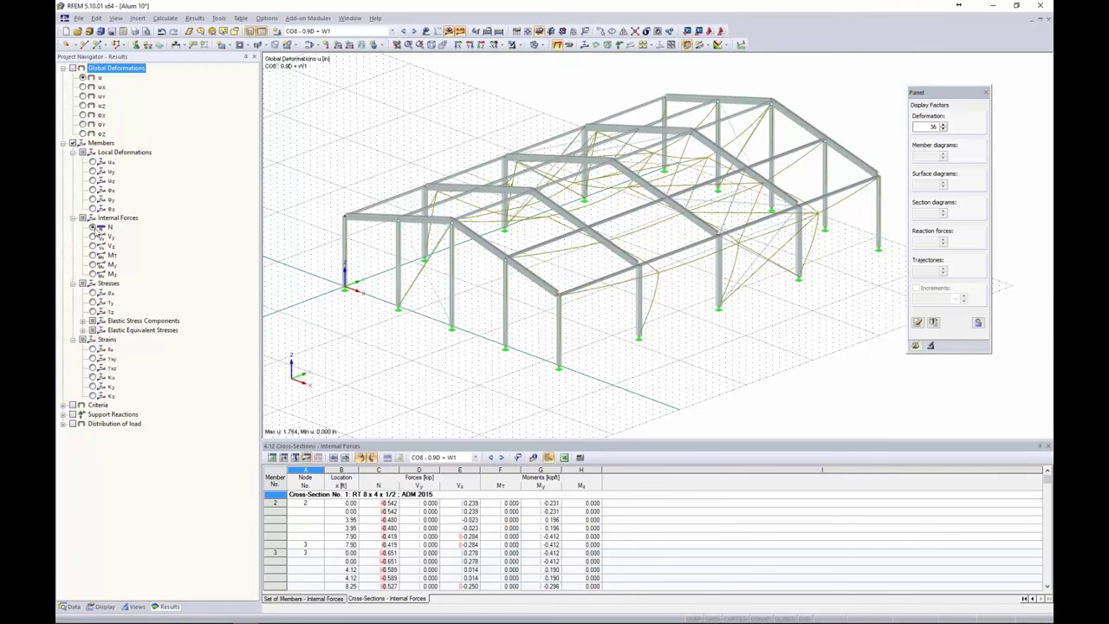
click(98, 227)
ctrl+middle_drag(492, 130, 458, 116)
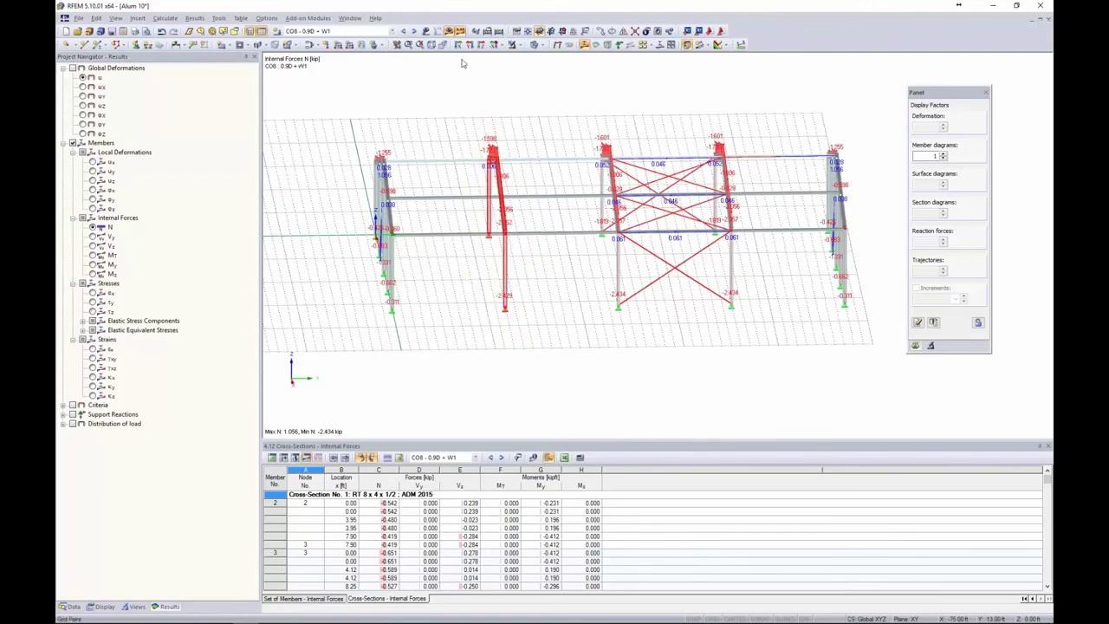
- Isolate the second portal frame in visibility mode to examine its axial force diagram
click(518, 45)
click(537, 55)
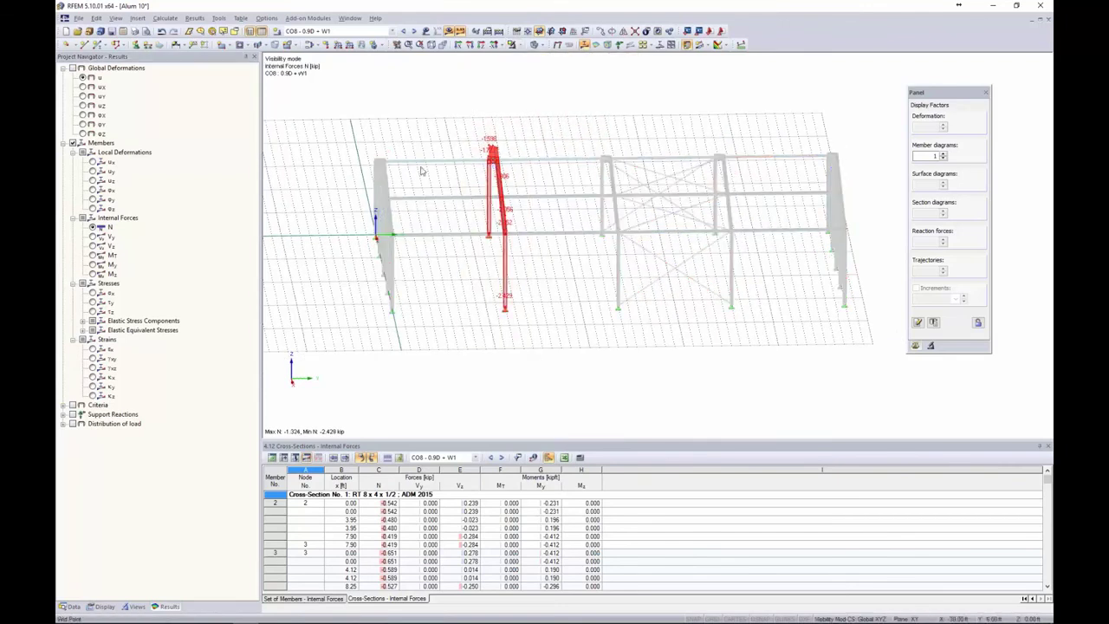
ctrl+middle_drag(422, 171, 567, 190)
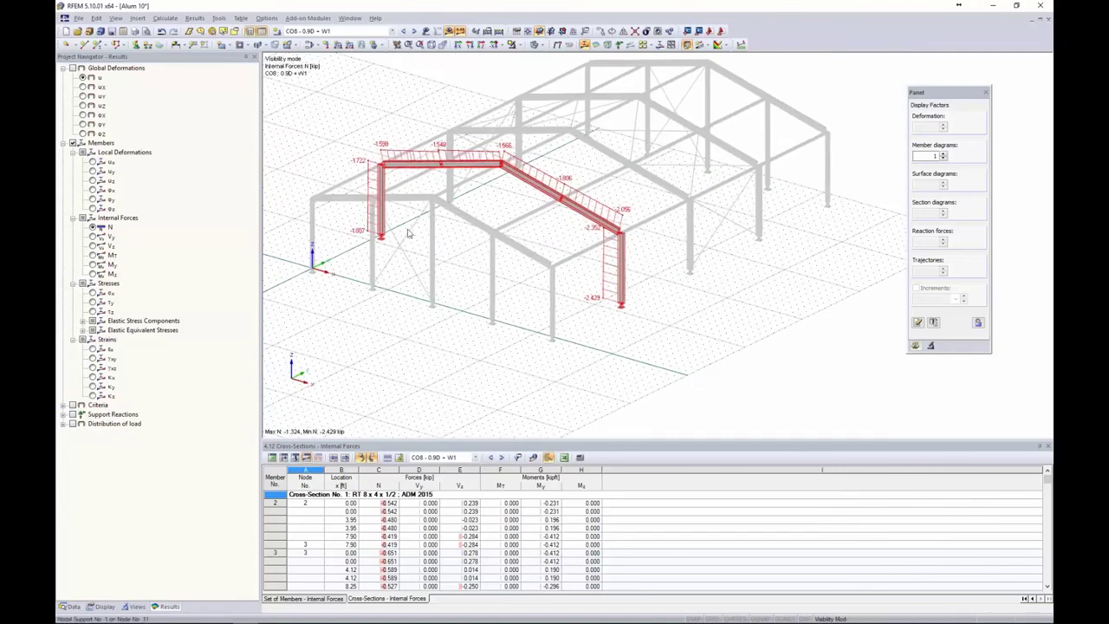
scroll(474, 210, up, 2)
middle_drag(520, 226, 500, 238)
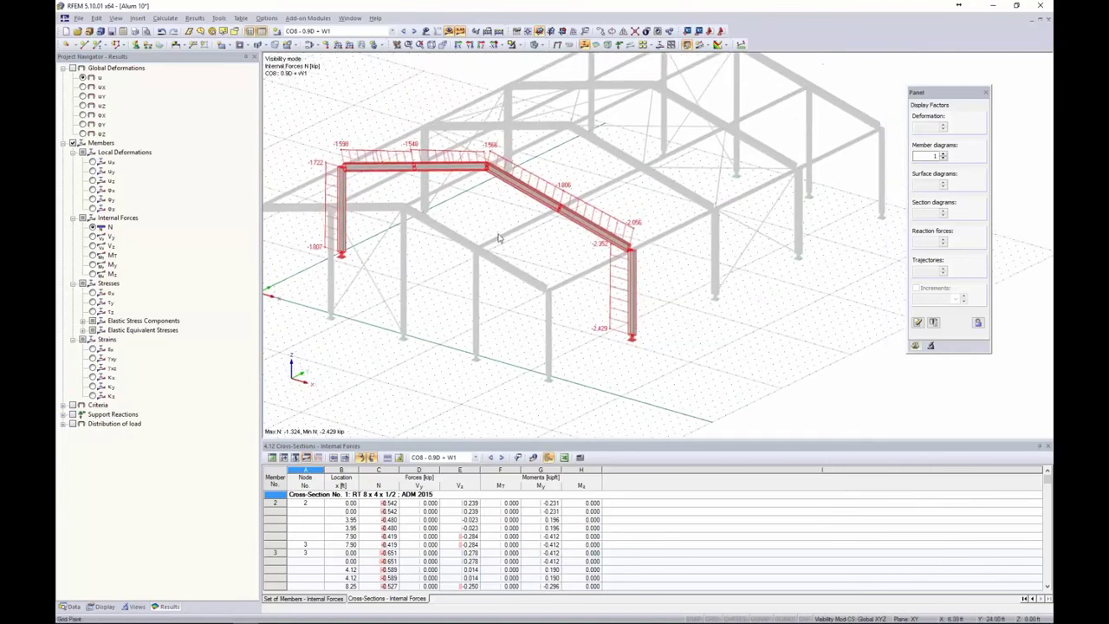
- Examine the isolated frame's shear Vz and bending moment My, scaling the member diagrams by a factor of 1.5
click(92, 246)
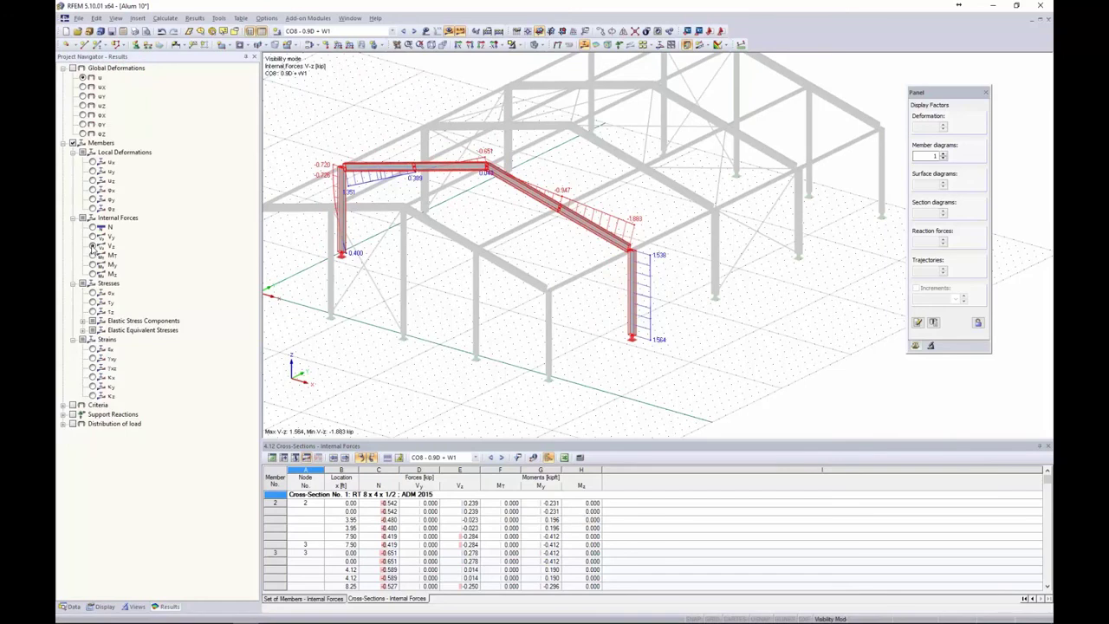
click(93, 265)
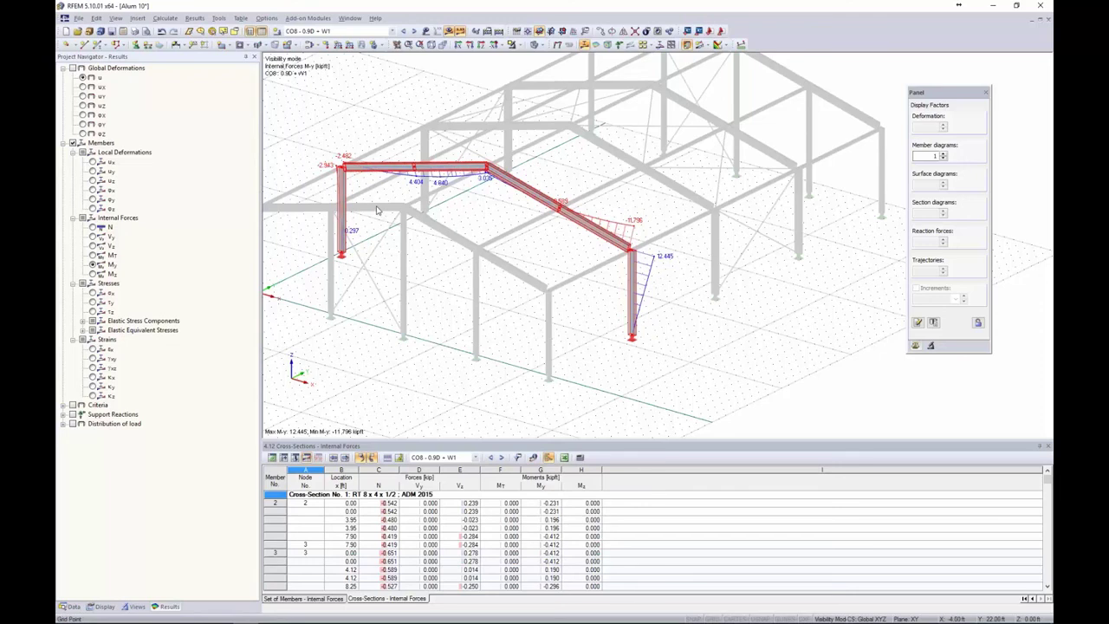
click(945, 153)
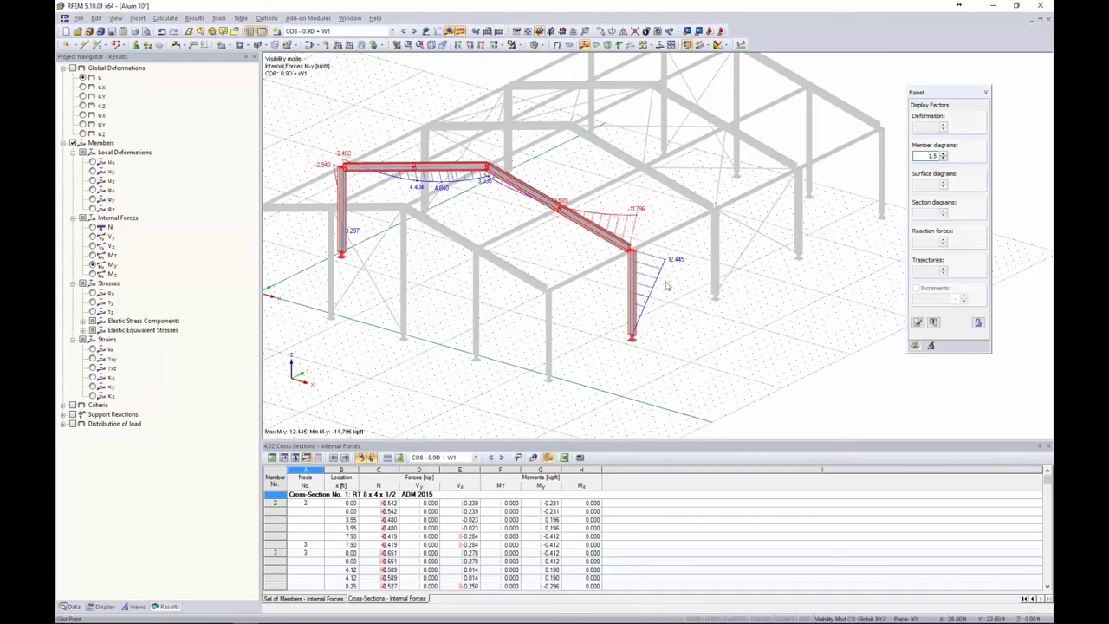
- Open the result diagrams of column member 15 and add the axial force N to them
right_click(632, 285)
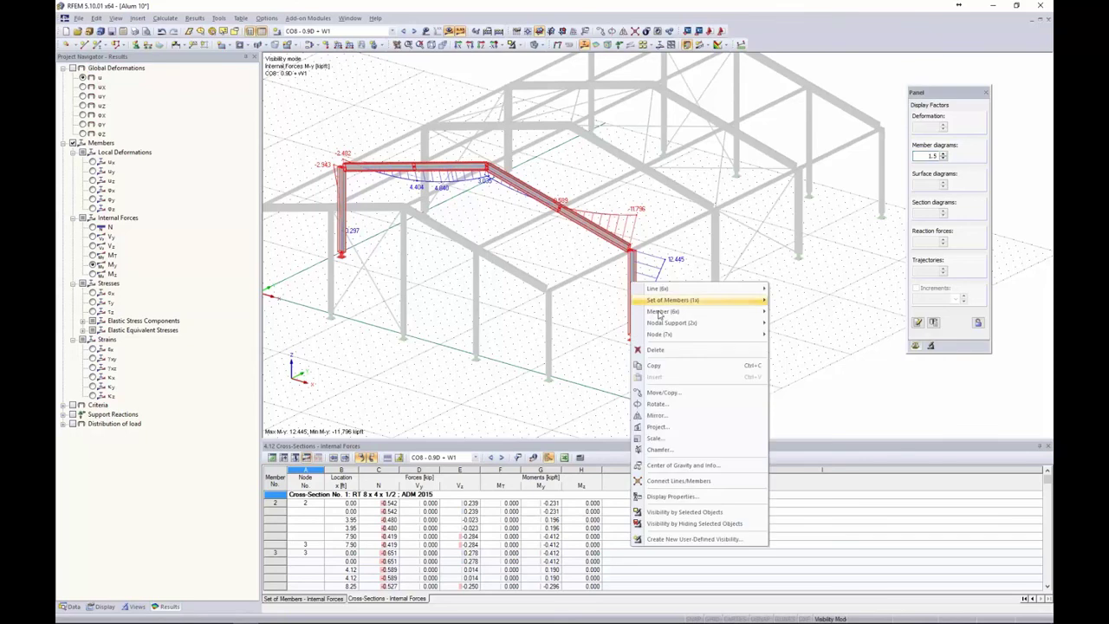
click(626, 368)
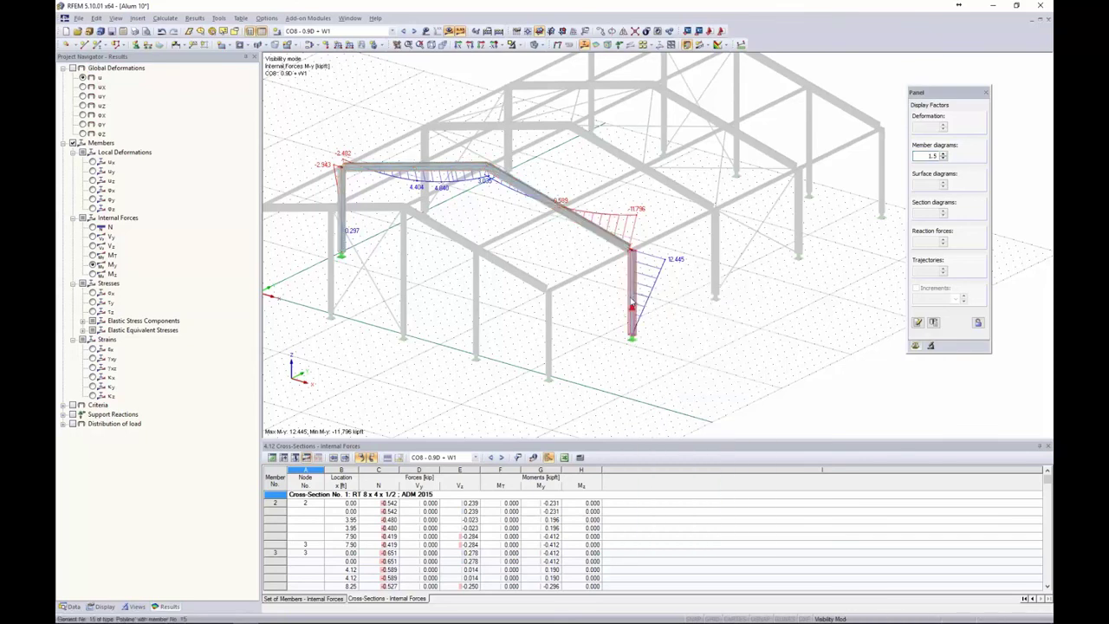
right_click(630, 363)
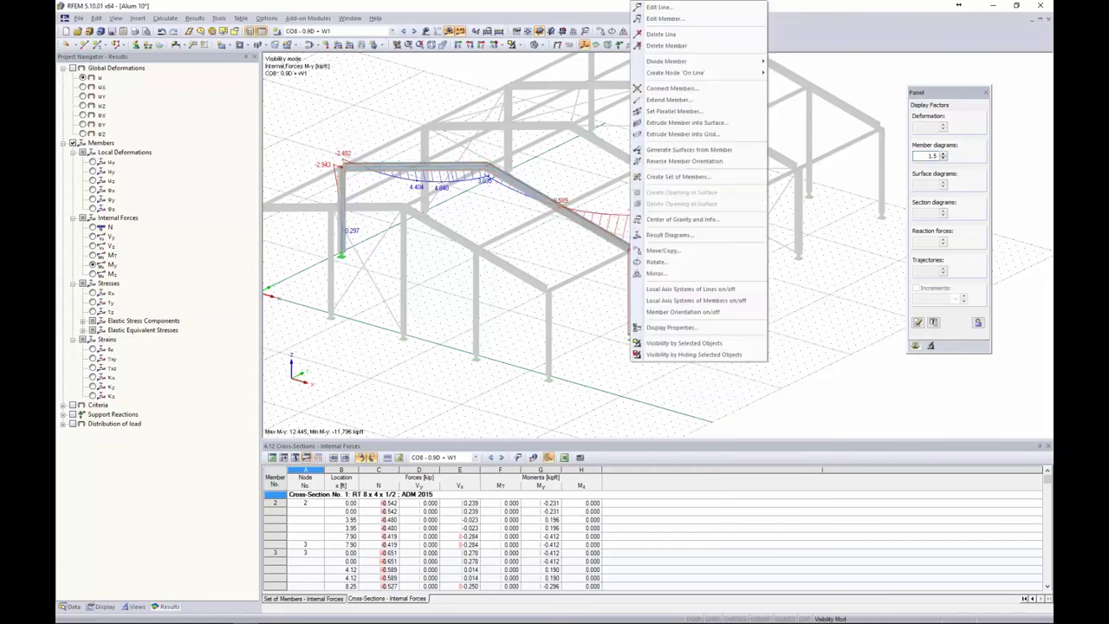
click(660, 235)
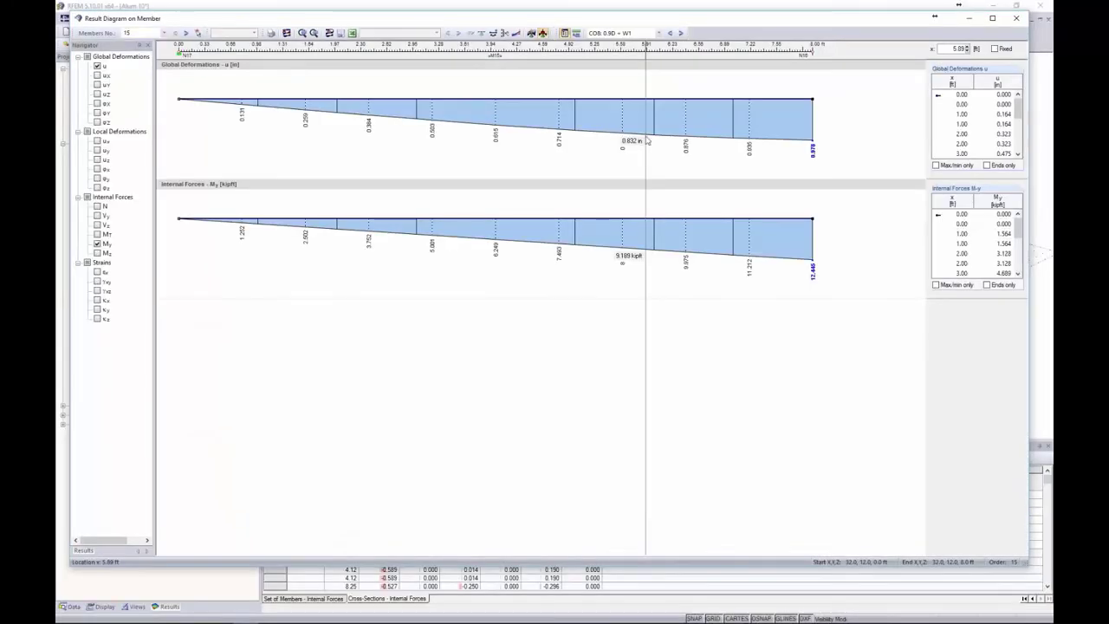
click(100, 207)
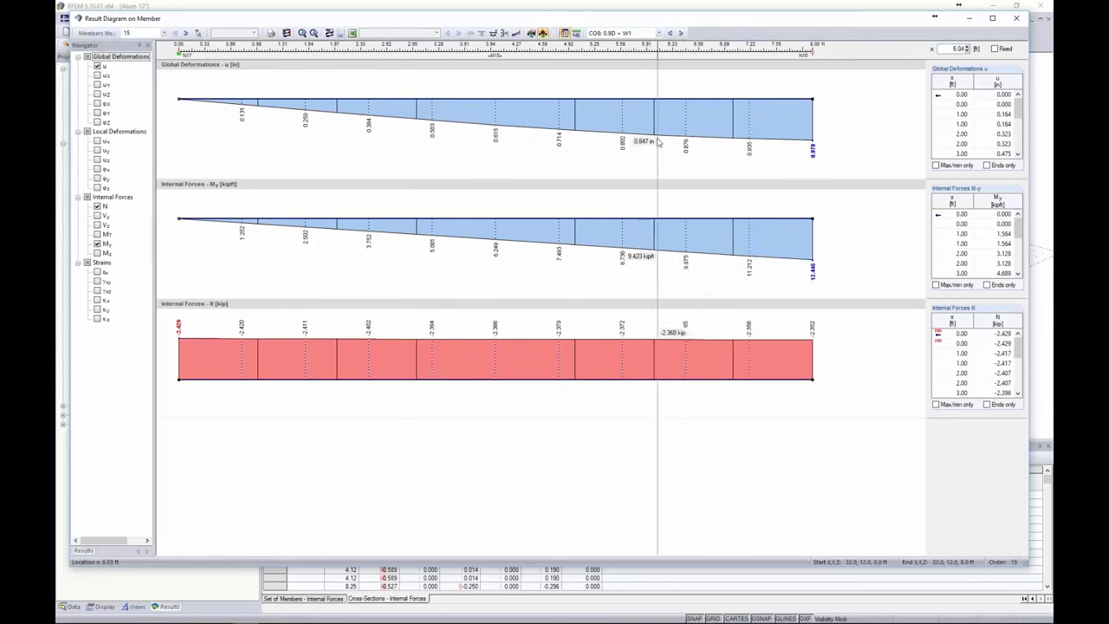
- Step through the column's result diagrams up to load combination CO11, and close the diagram window
click(681, 33)
click(680, 33)
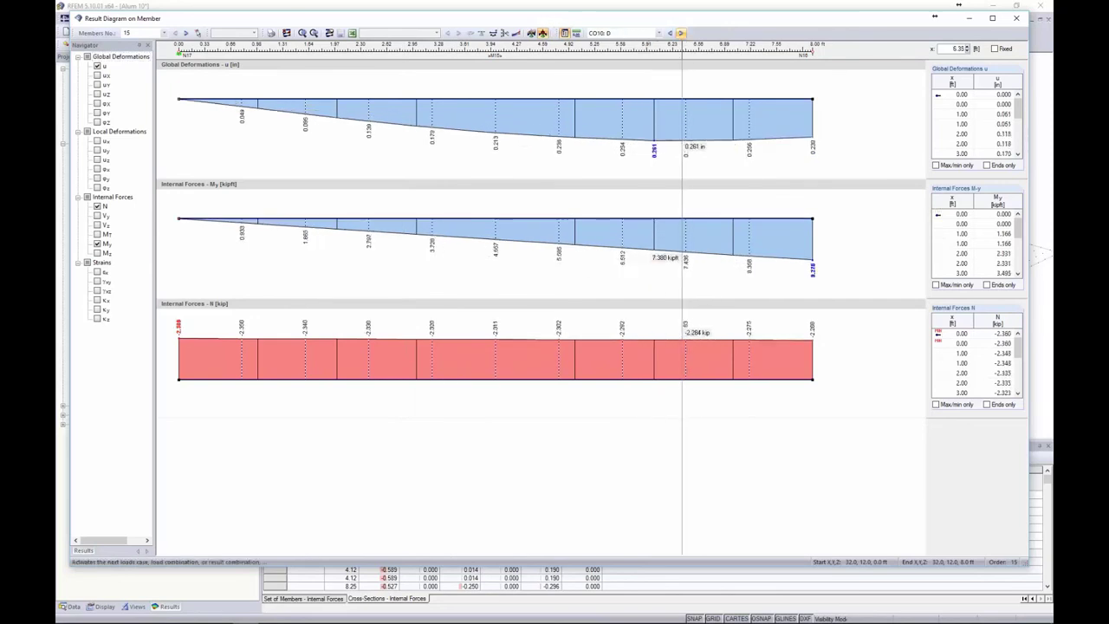
click(680, 33)
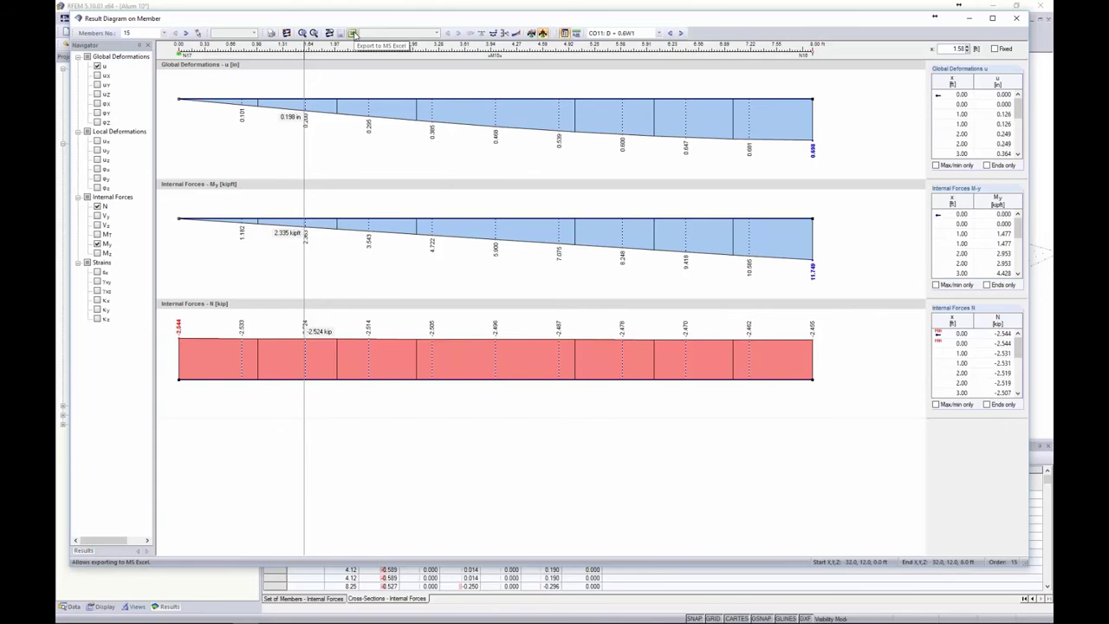
click(1016, 18)
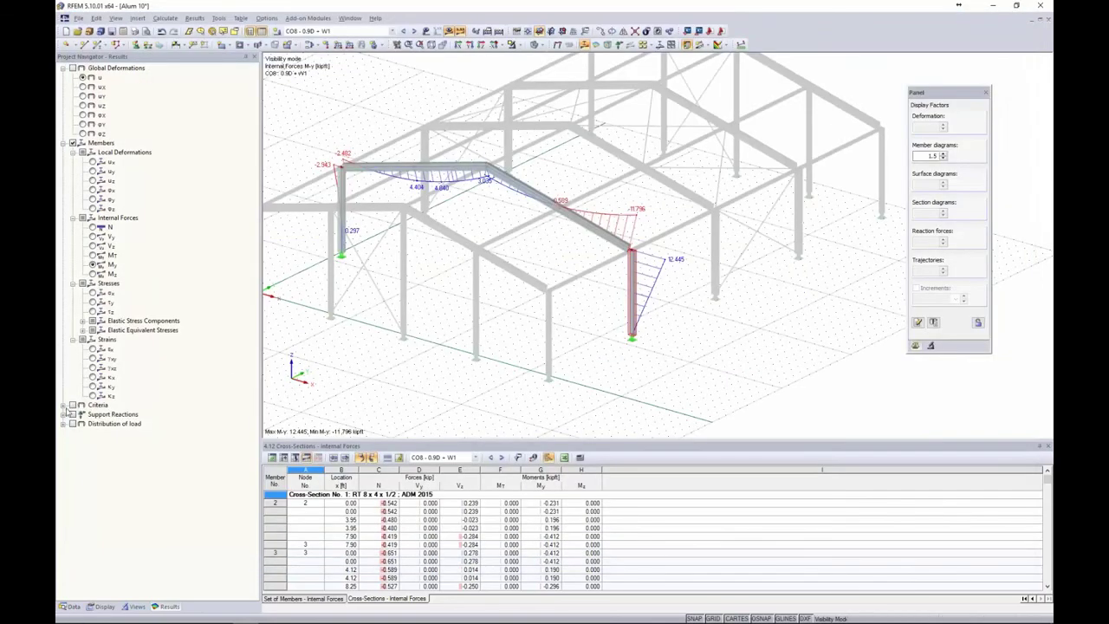
- Display the support reactions at the isolated frame's nodal supports together with the My diagram
click(64, 415)
click(73, 415)
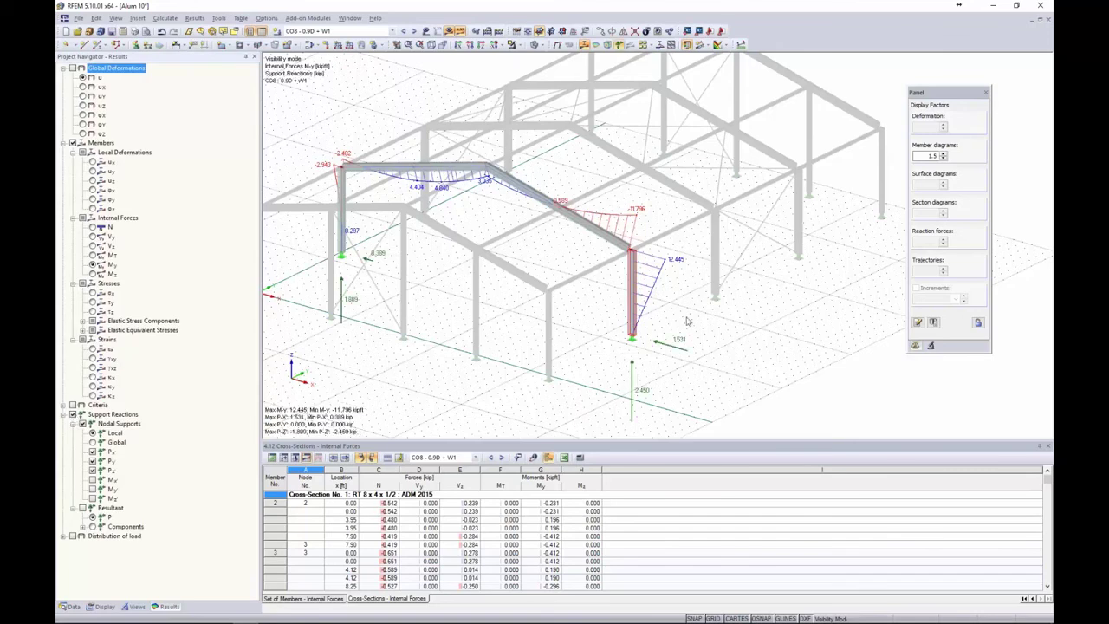
ctrl+middle_drag(690, 321, 637, 317)
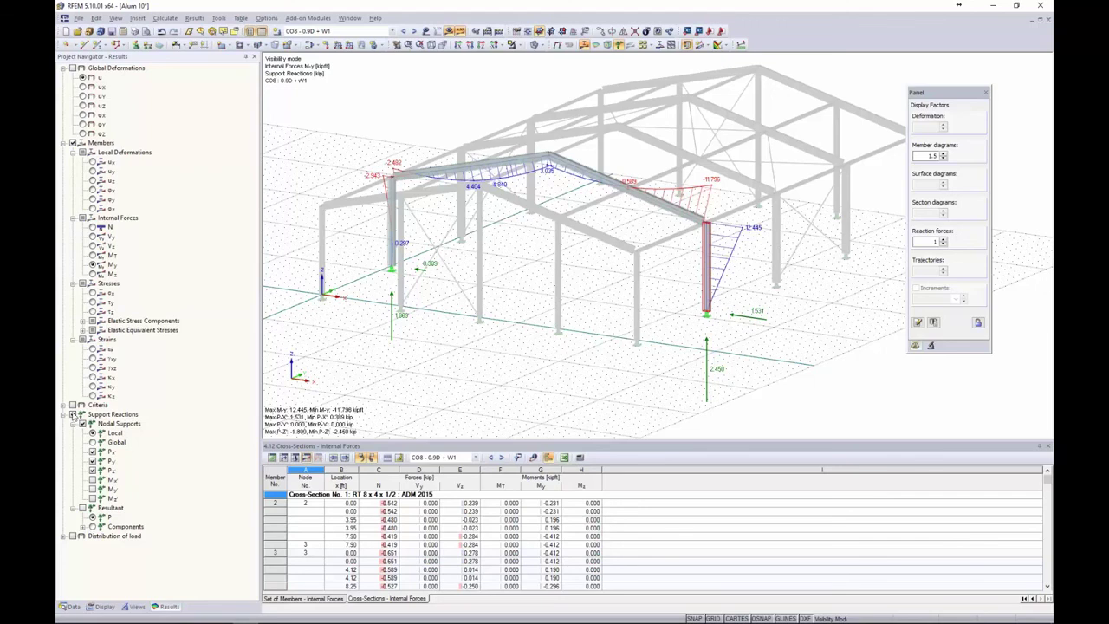
- Hide the calculation results and cancel the visibility mode so the whole structure is active
click(72, 606)
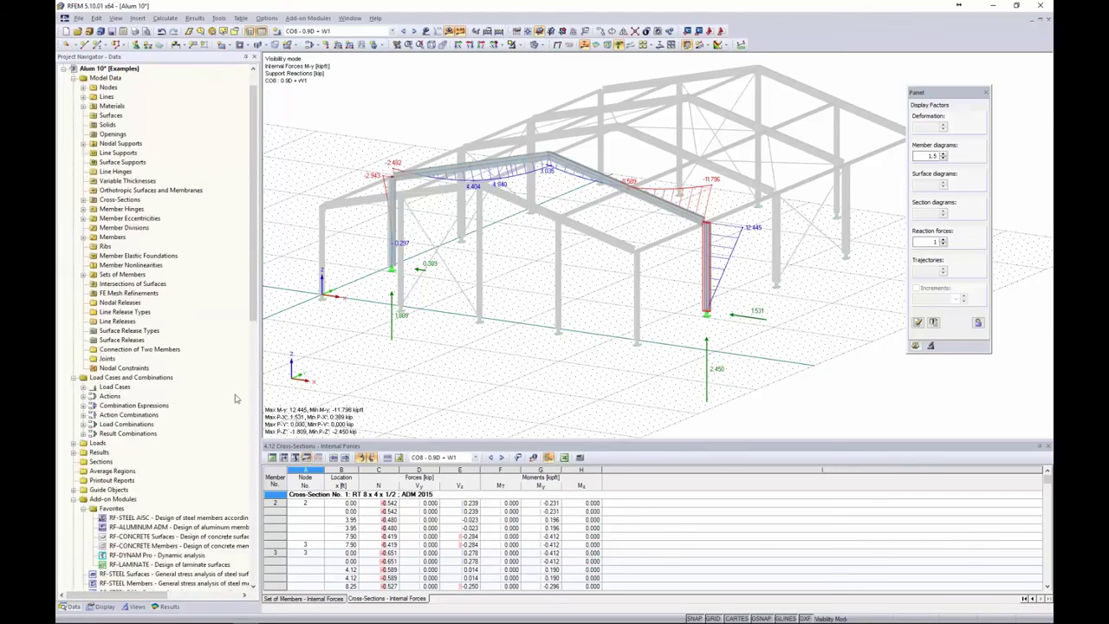
scroll(184, 400, down, 3)
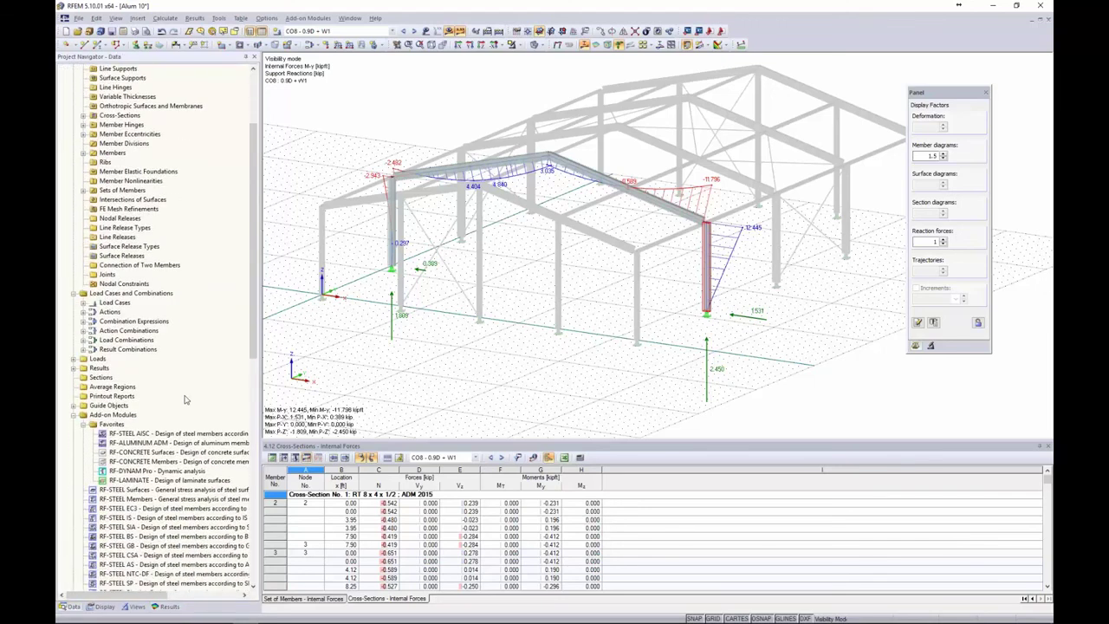
click(449, 30)
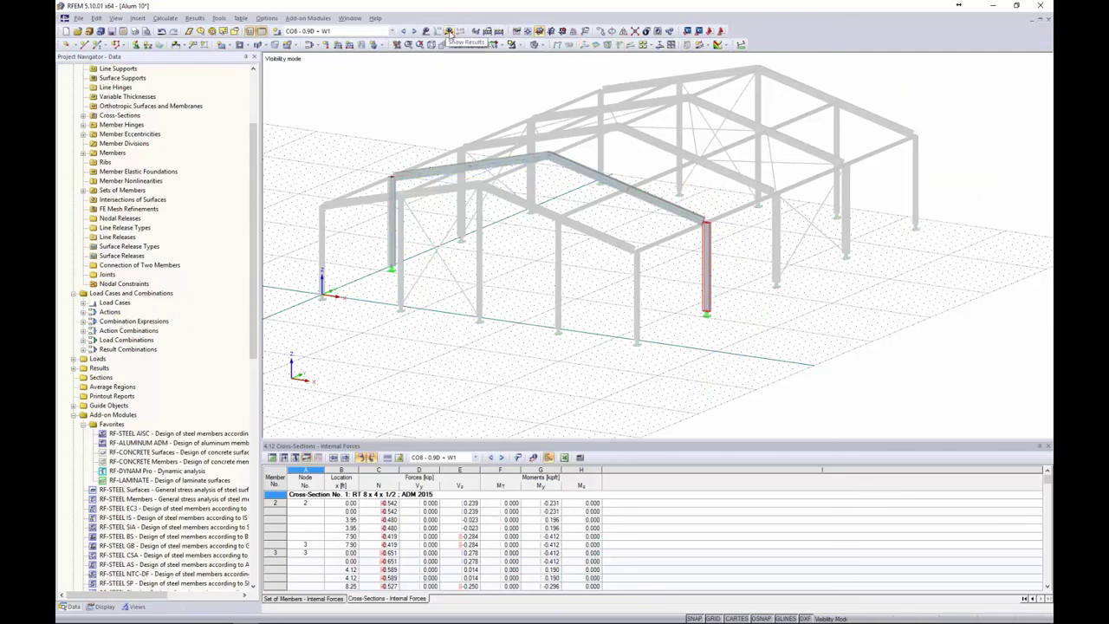
click(512, 44)
click(542, 135)
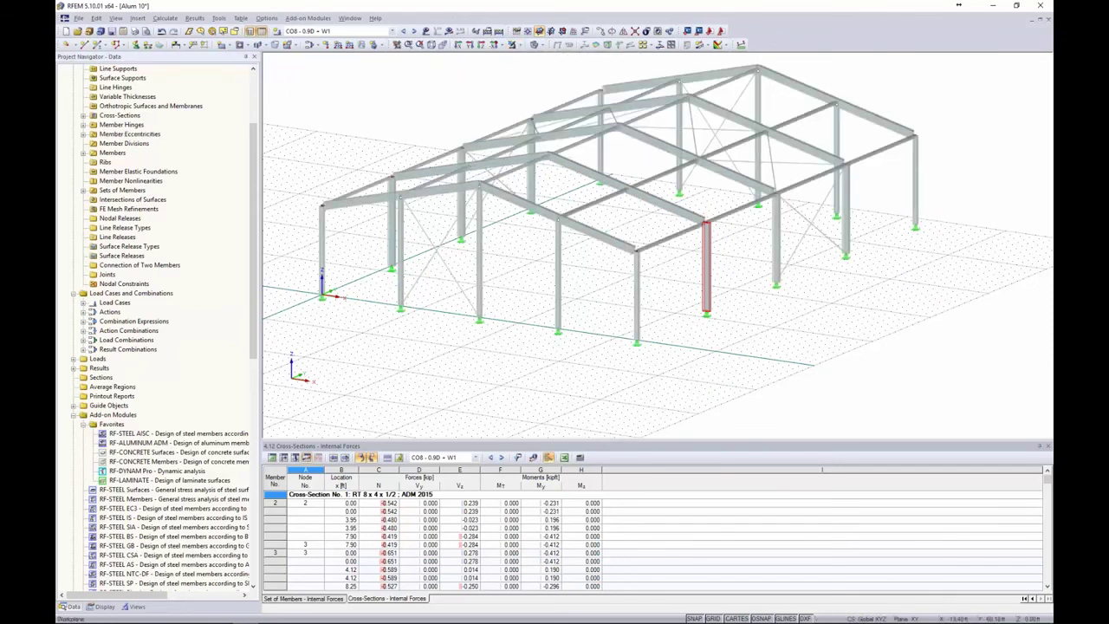
scroll(559, 203, down, 1)
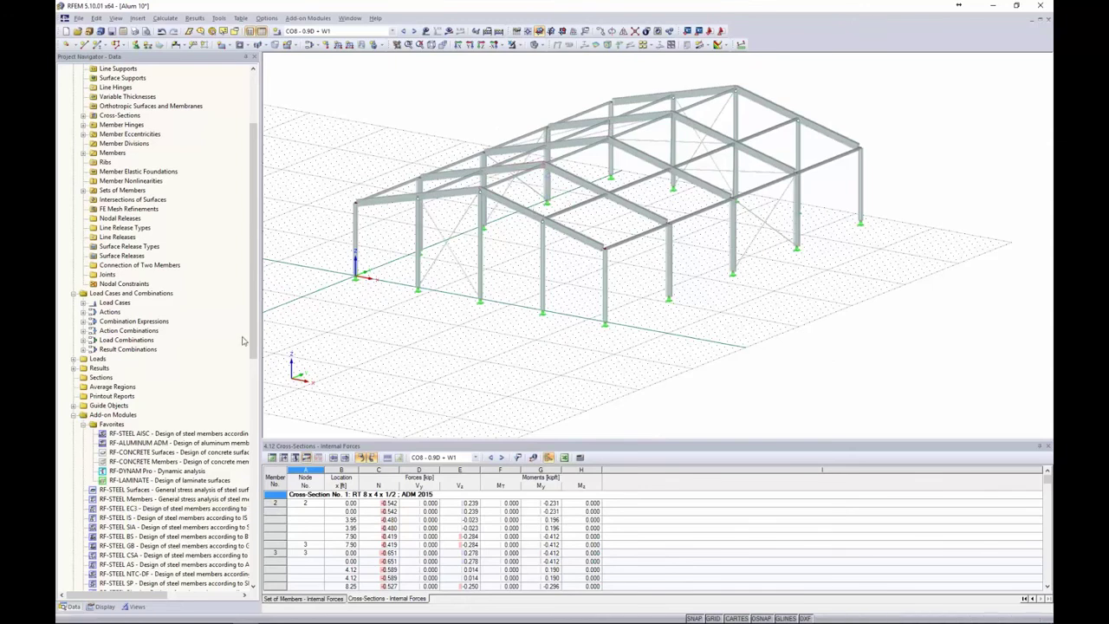
- Open the RF-ALUMINUM ADM add-on module for designing aluminum members according to ADM
drag(254, 333, 264, 376)
click(310, 19)
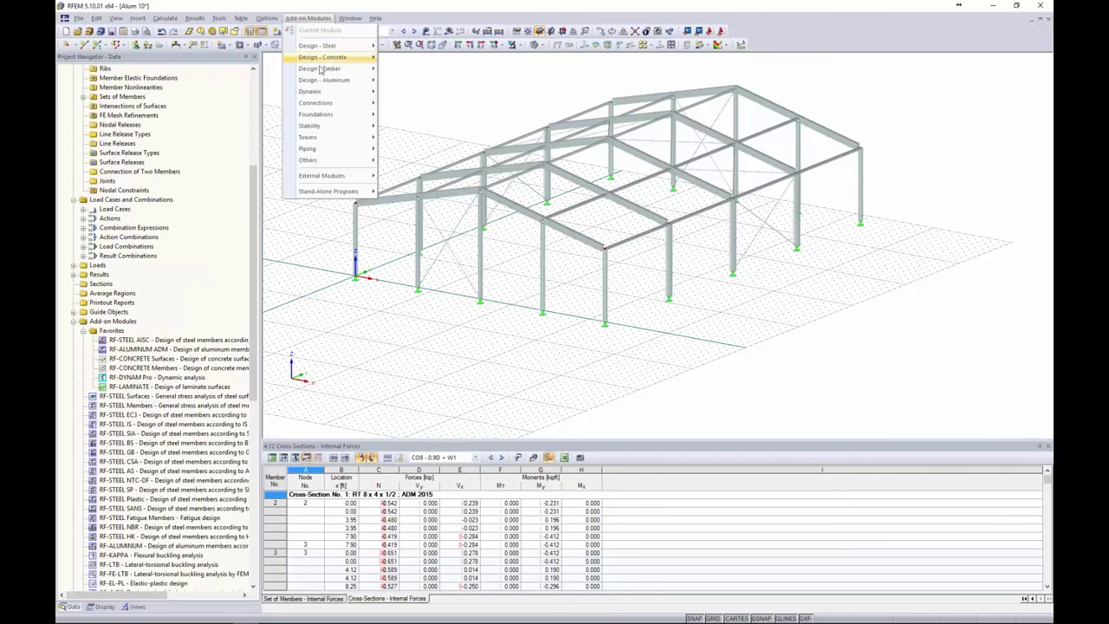
mouse_move(322, 83)
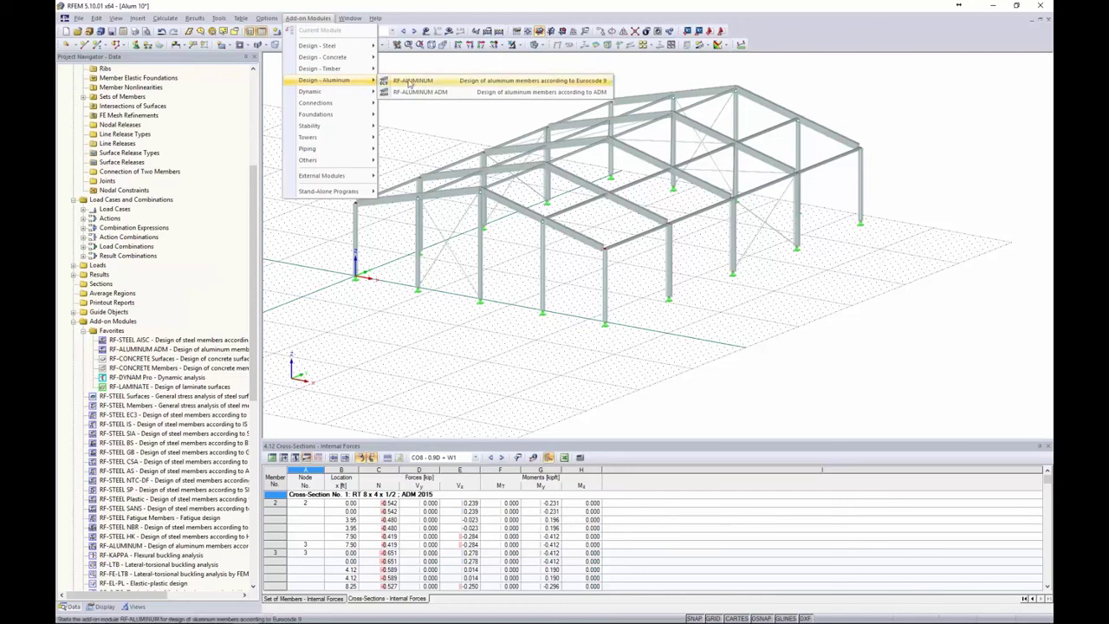
click(414, 93)
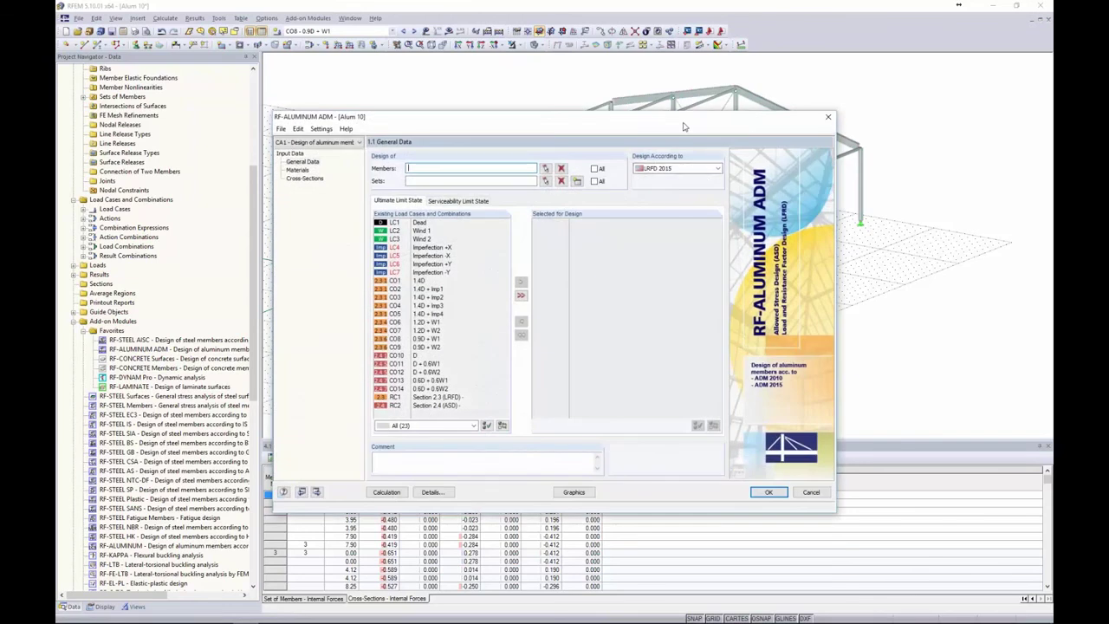
drag(683, 127, 539, 115)
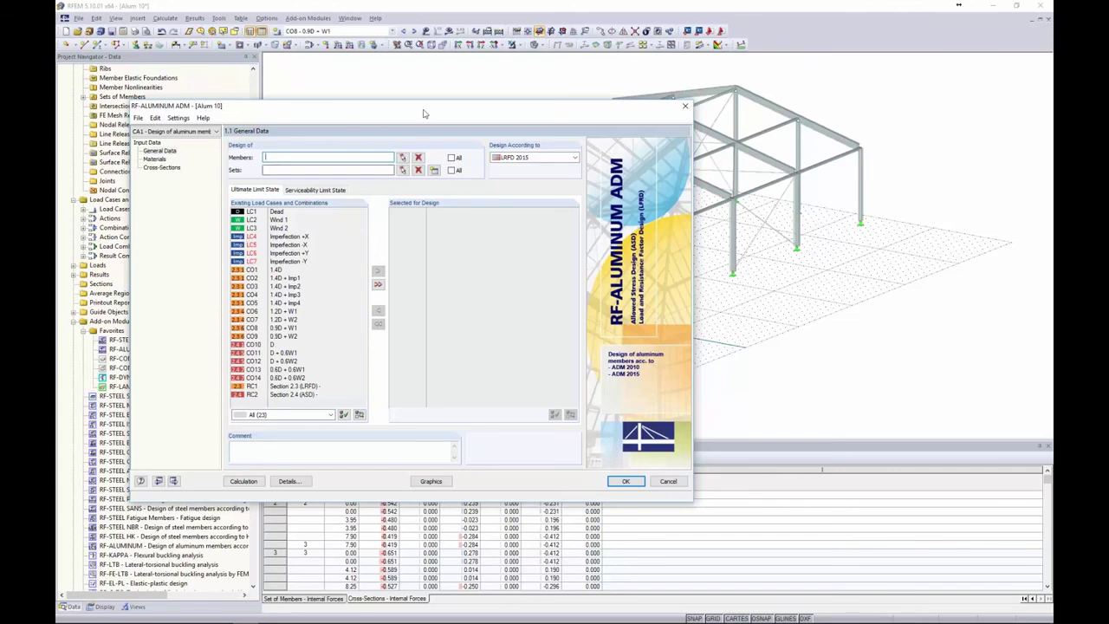
drag(451, 111, 556, 90)
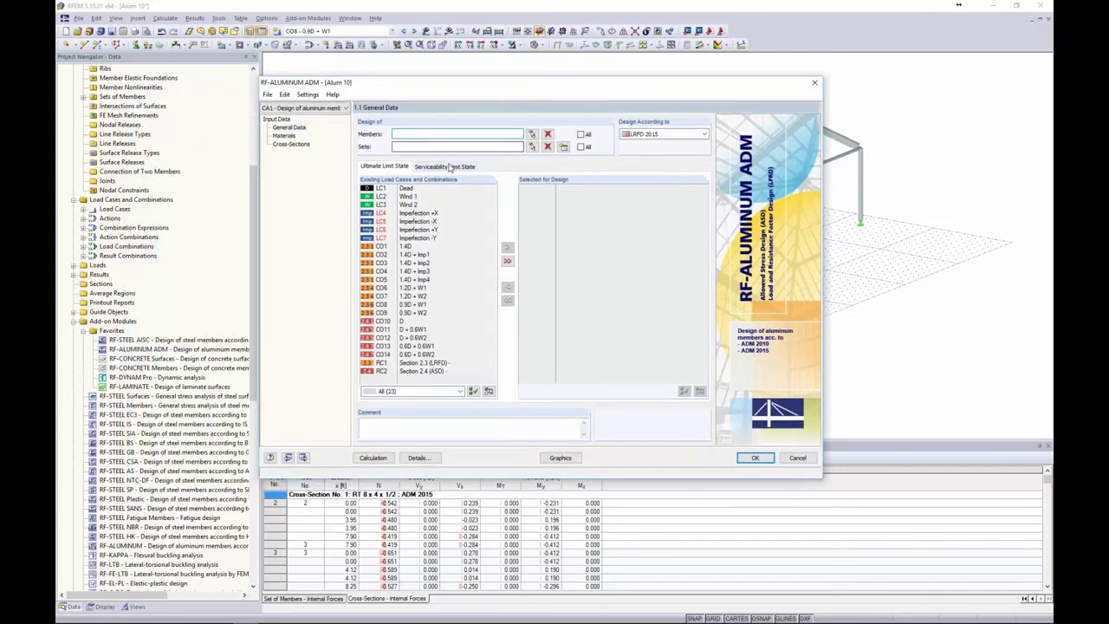
- Check the ultimate limit state details under ASD 2015, and return the design method to LRFD 2015
click(646, 136)
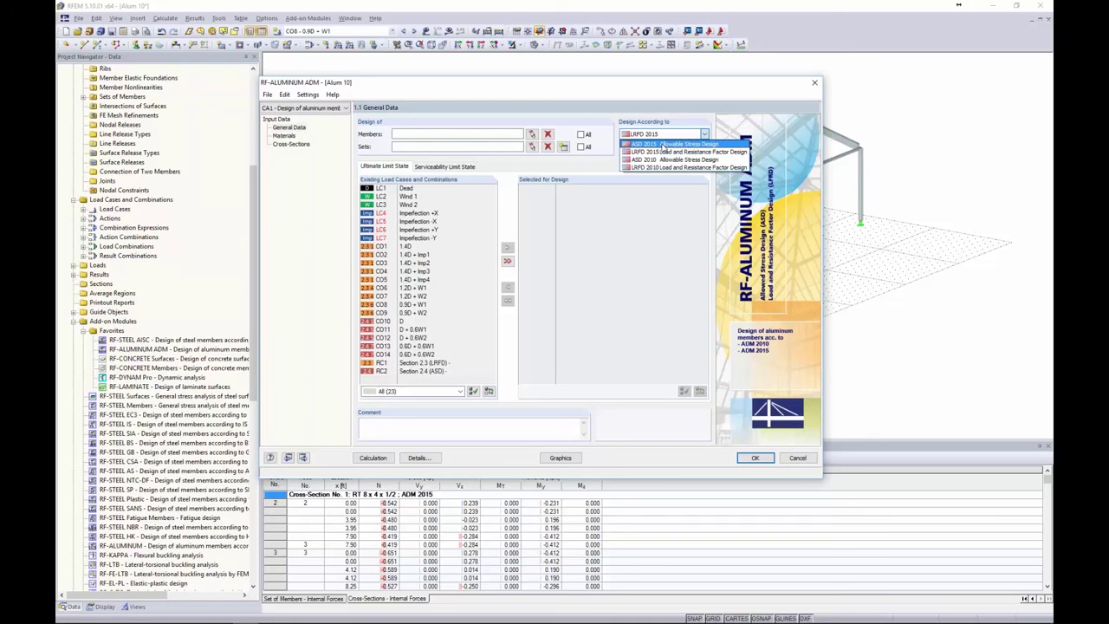
click(664, 146)
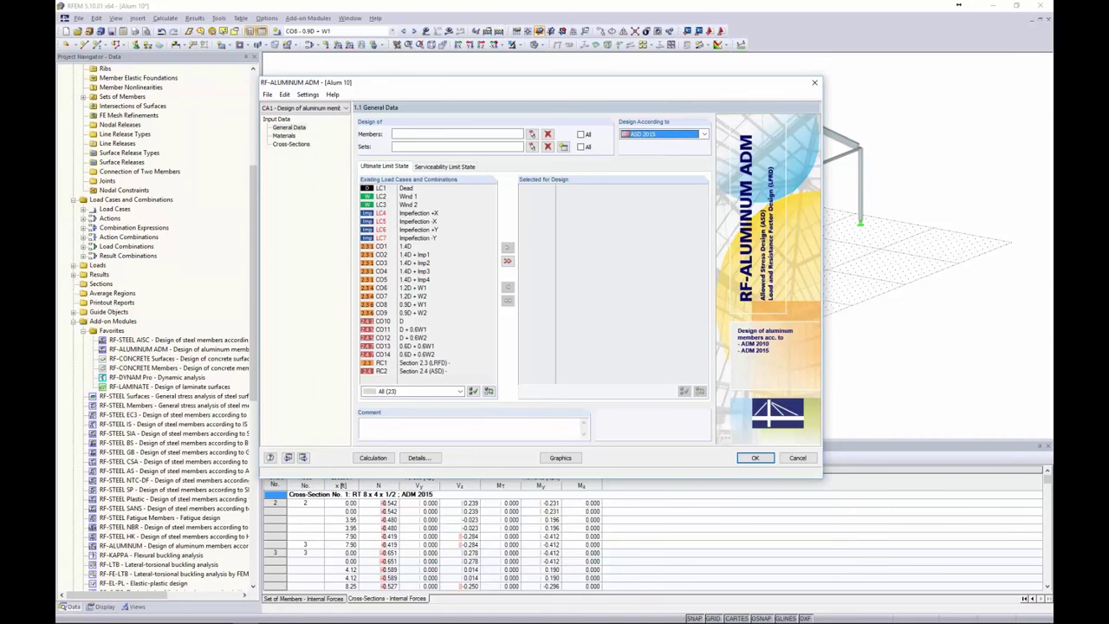
click(420, 457)
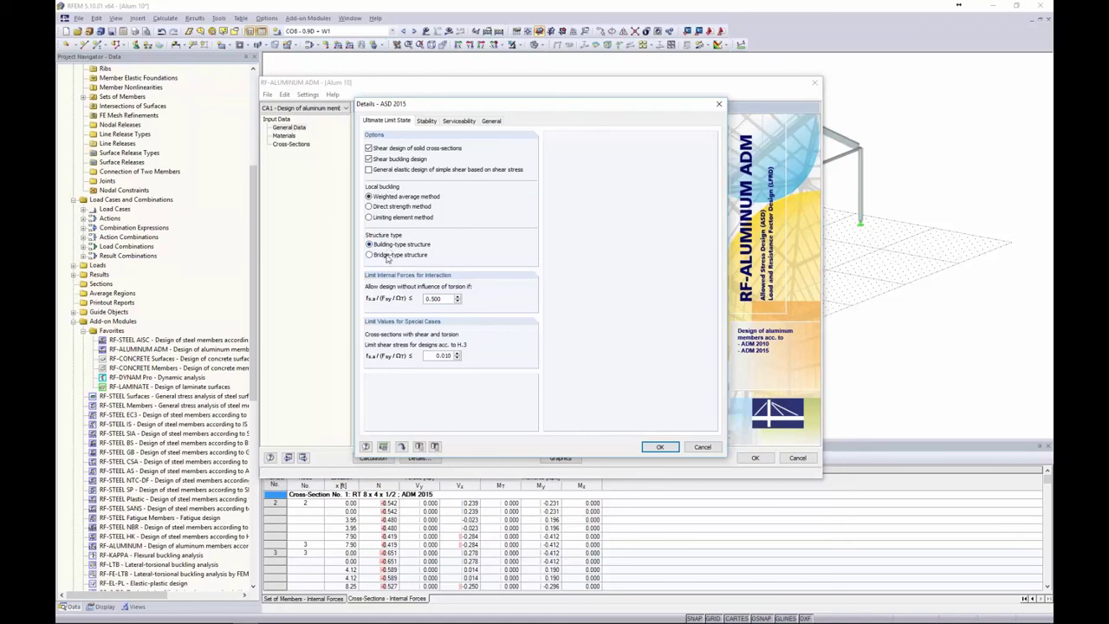
click(702, 447)
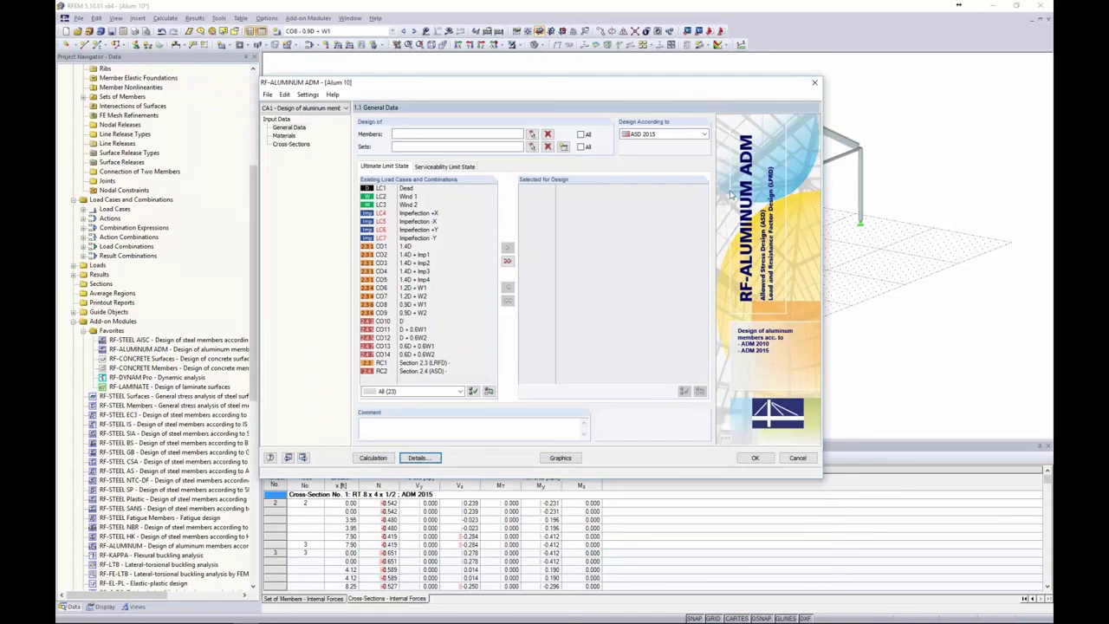
click(670, 135)
click(665, 151)
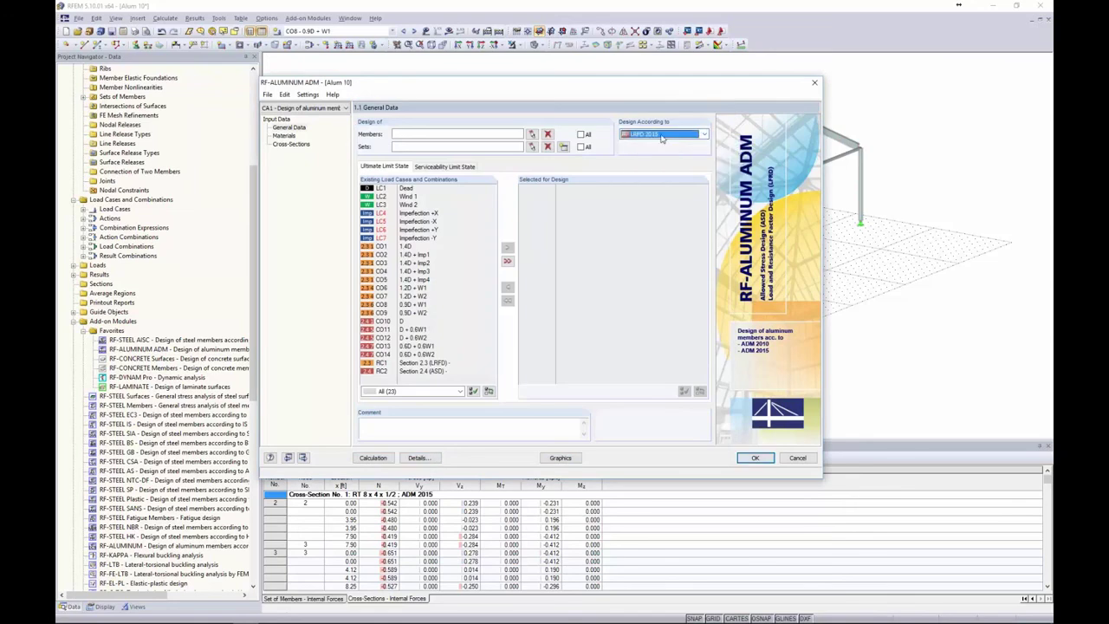
- Review the ultimate limit state and general design details for LRFD 2015, including the maximum allowable design ratio, without applying changes
click(418, 457)
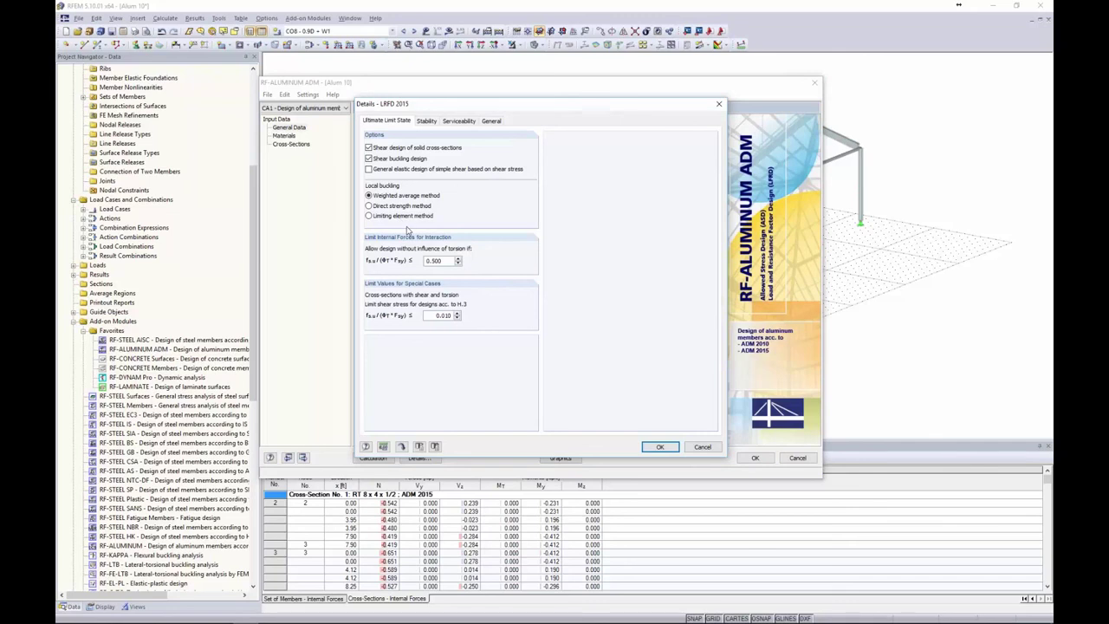
drag(525, 104, 441, 98)
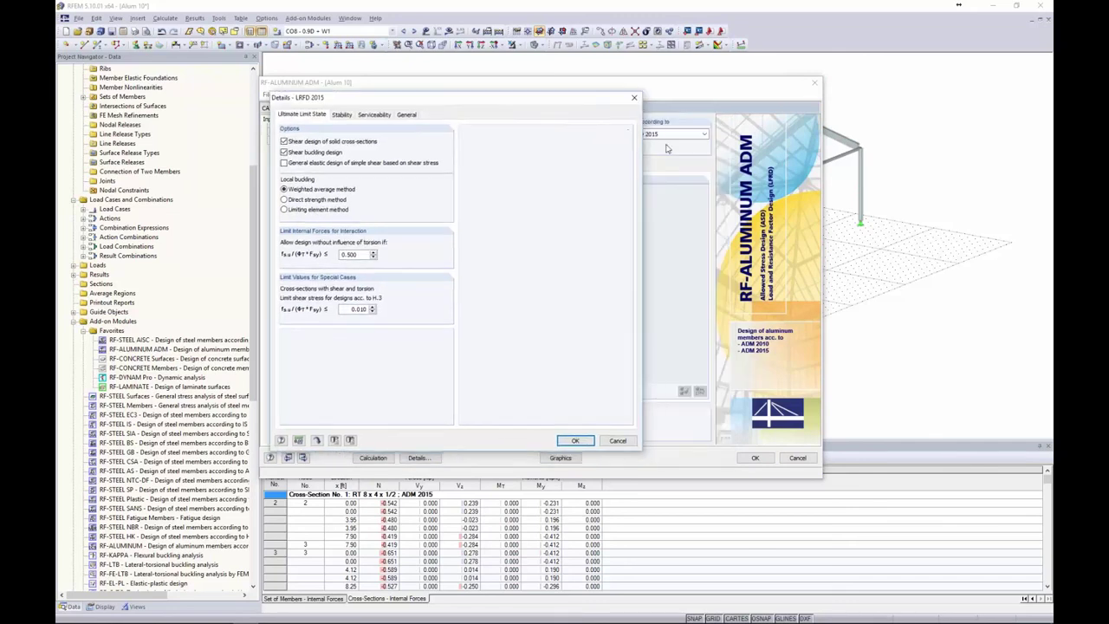
drag(588, 108, 565, 95)
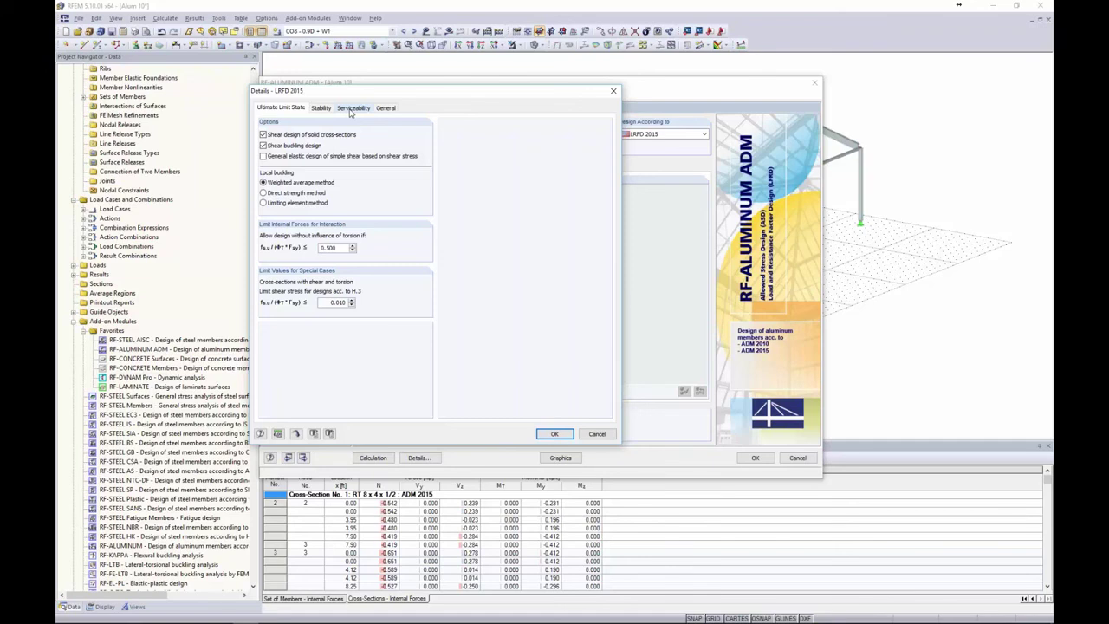
click(388, 108)
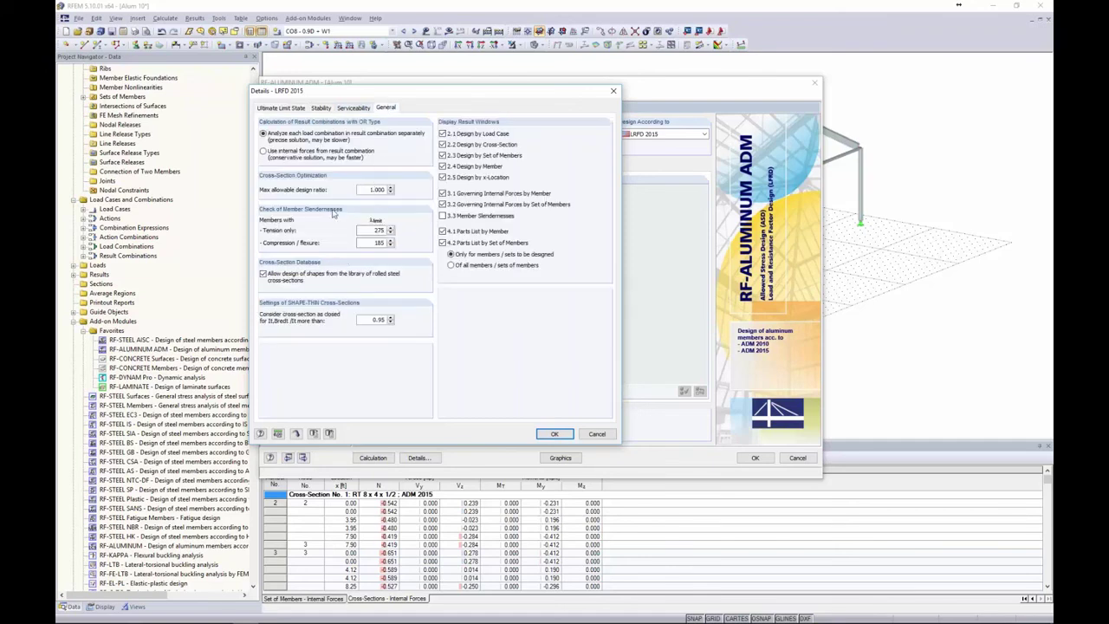
double_click(365, 189)
click(358, 192)
click(602, 437)
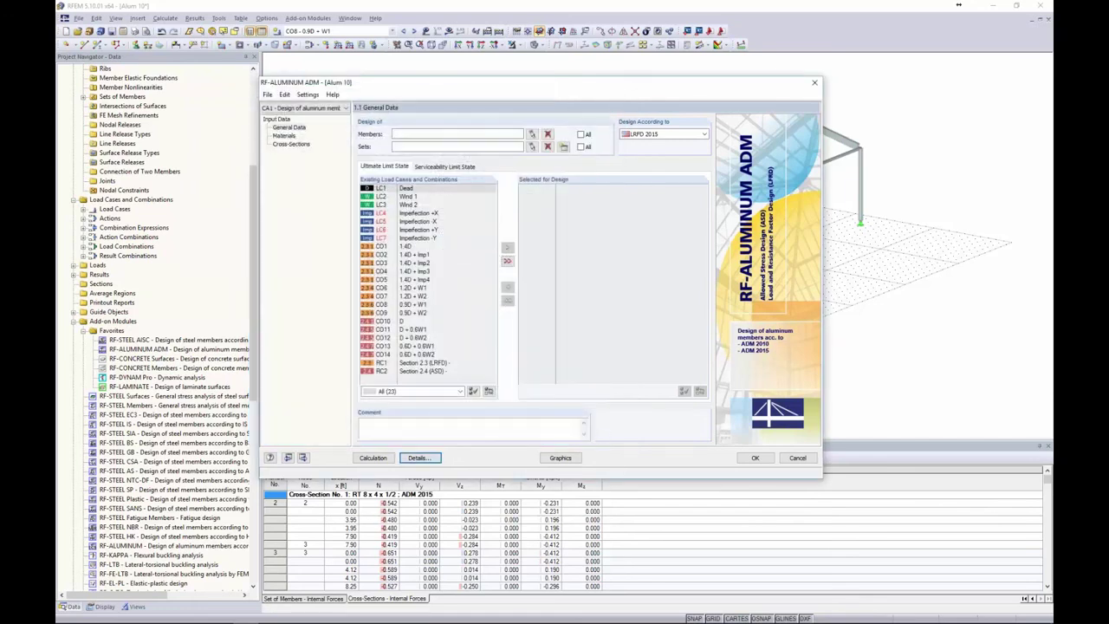
- Rename design case 1 as "Columns & Braces"
click(267, 94)
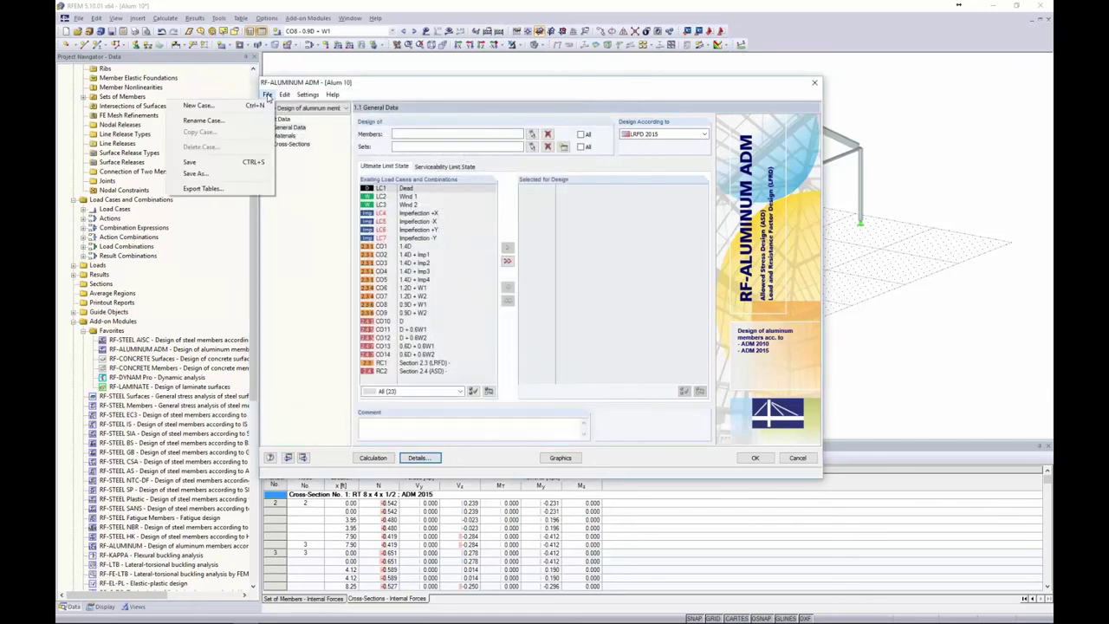
click(203, 120)
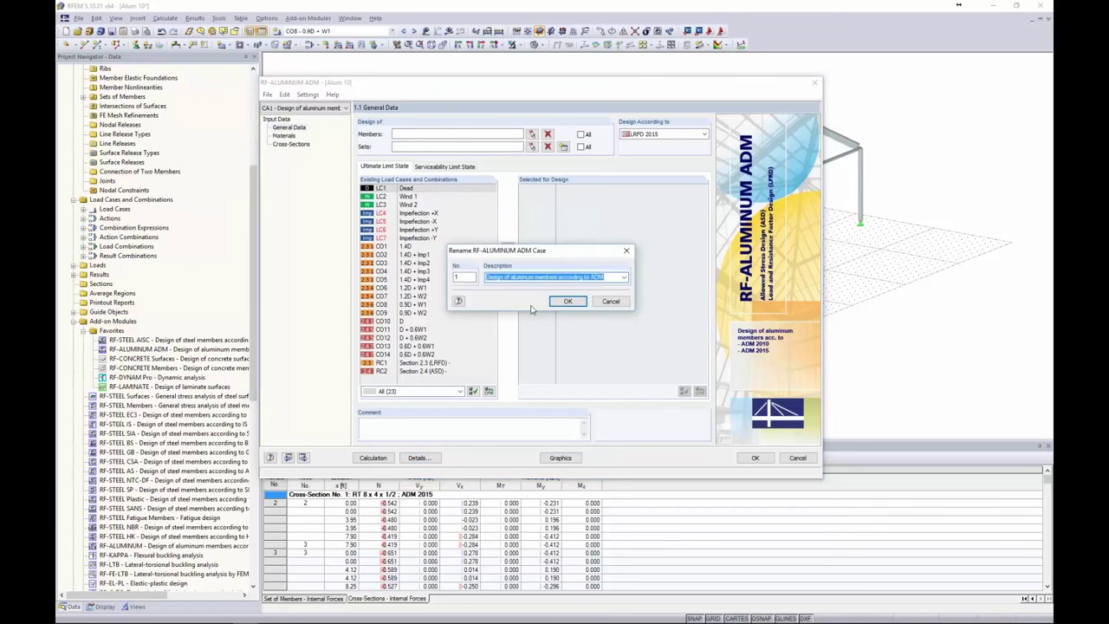
text(Columns)
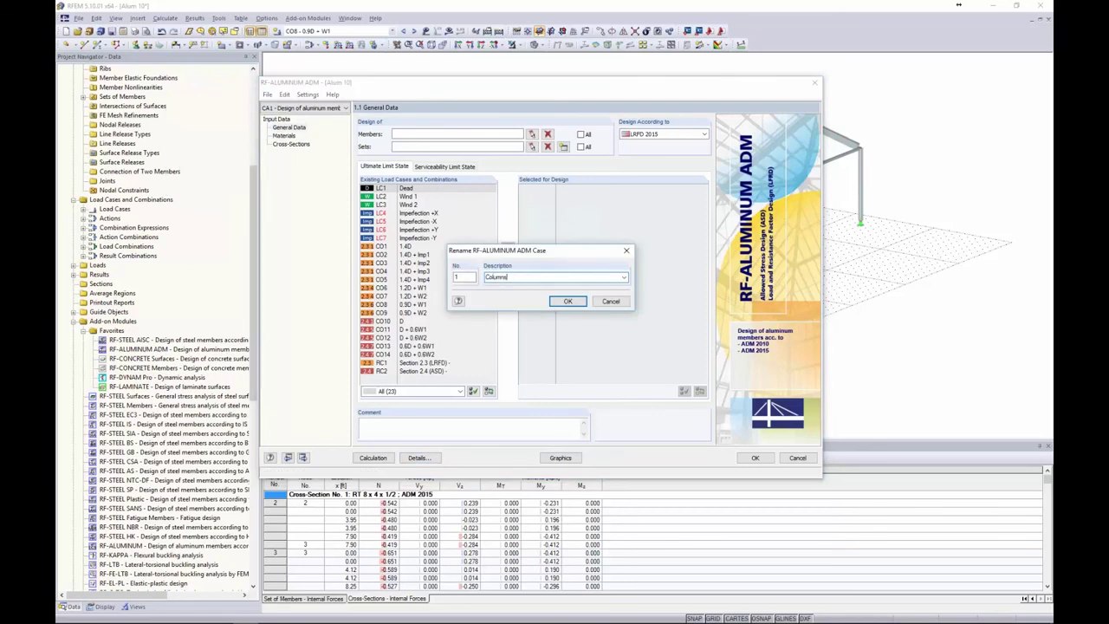
text( & Braces)
click(568, 301)
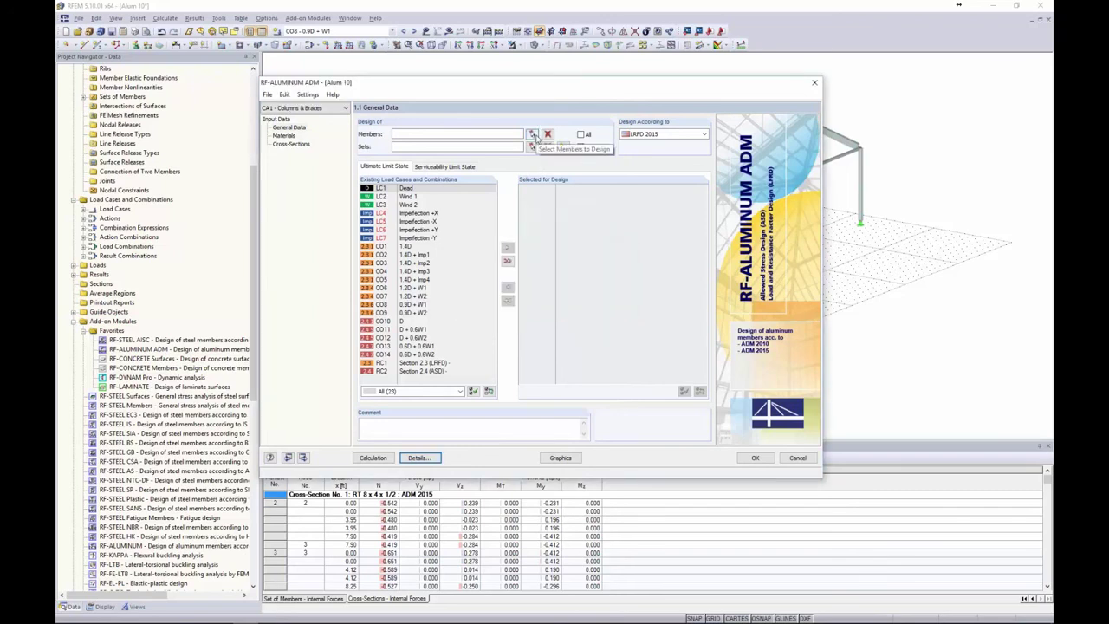
- Graphically select all columns and braces of the structure as the members to design
click(533, 134)
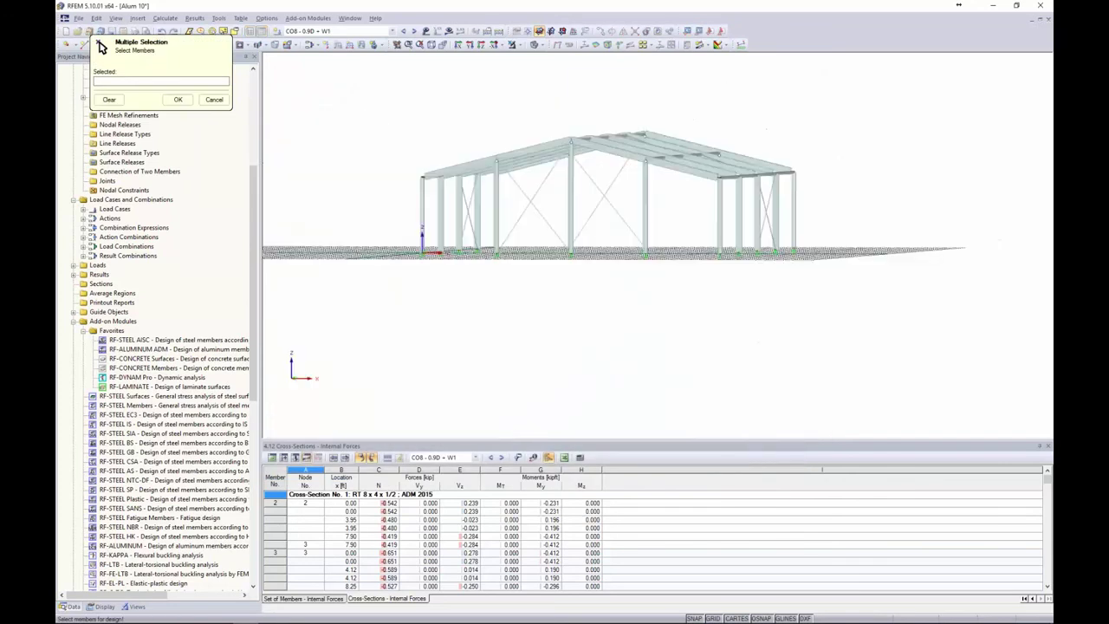
drag(812, 225, 425, 205)
ctrl+middle_drag(661, 285, 540, 329)
click(178, 99)
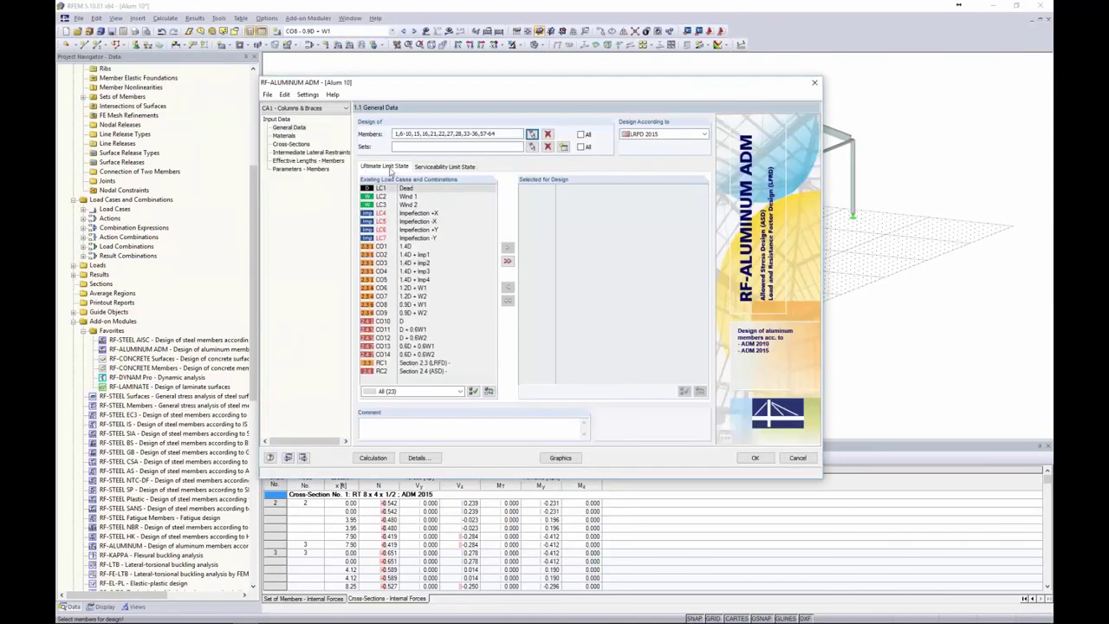
- Add the LRFD load combinations CO1 to CO9 to the ultimate limit state design
click(408, 247)
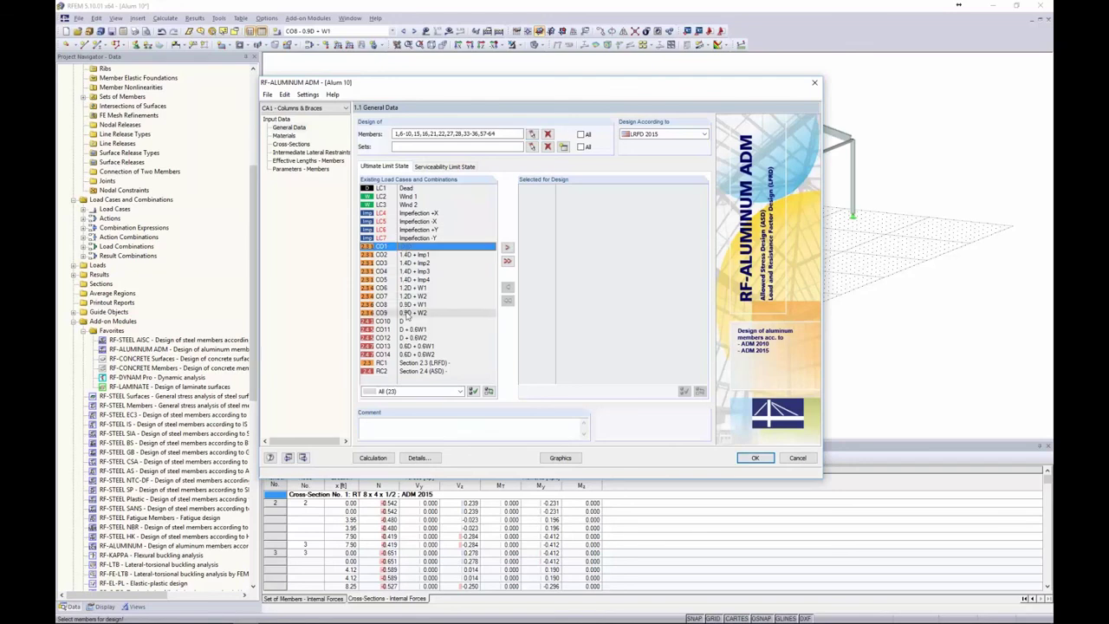
shift+click(406, 314)
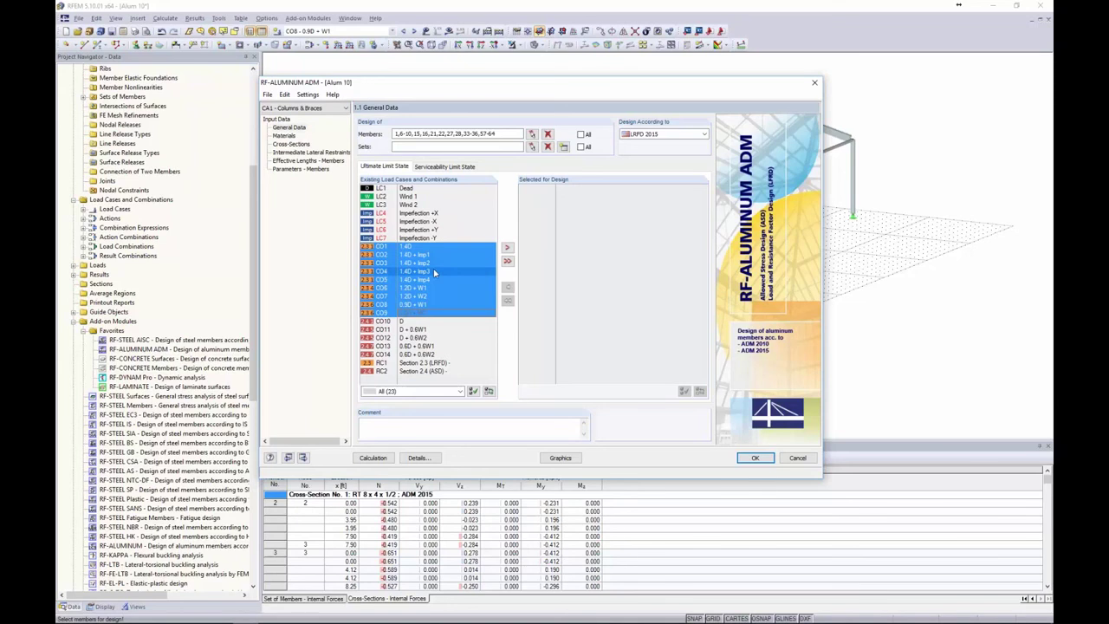
click(507, 247)
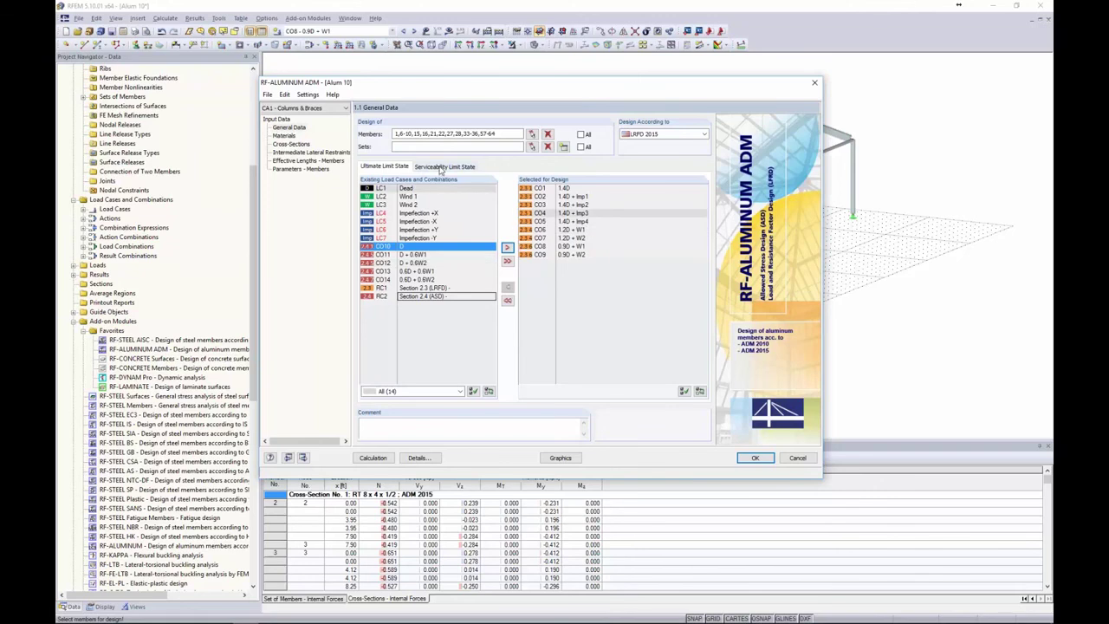
- Add the load combinations CO10 to CO14 to the serviceability limit state design
click(442, 167)
click(407, 320)
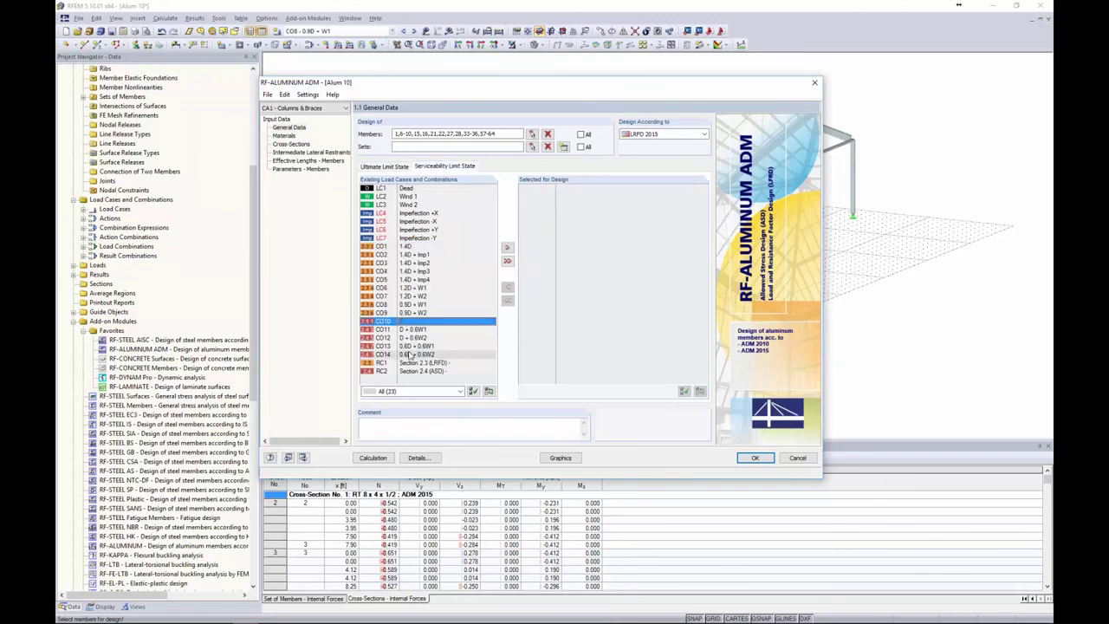
shift+click(409, 356)
click(508, 248)
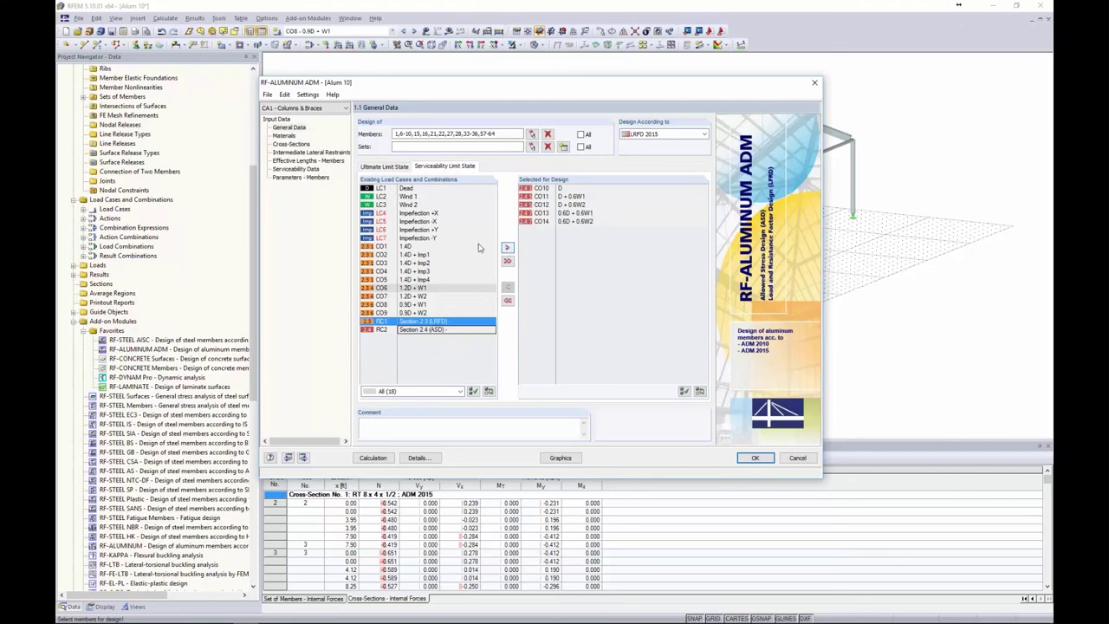
- Review the materials of the design case, including the properties of the Aluminum 6061-T6 extrusion material
click(283, 136)
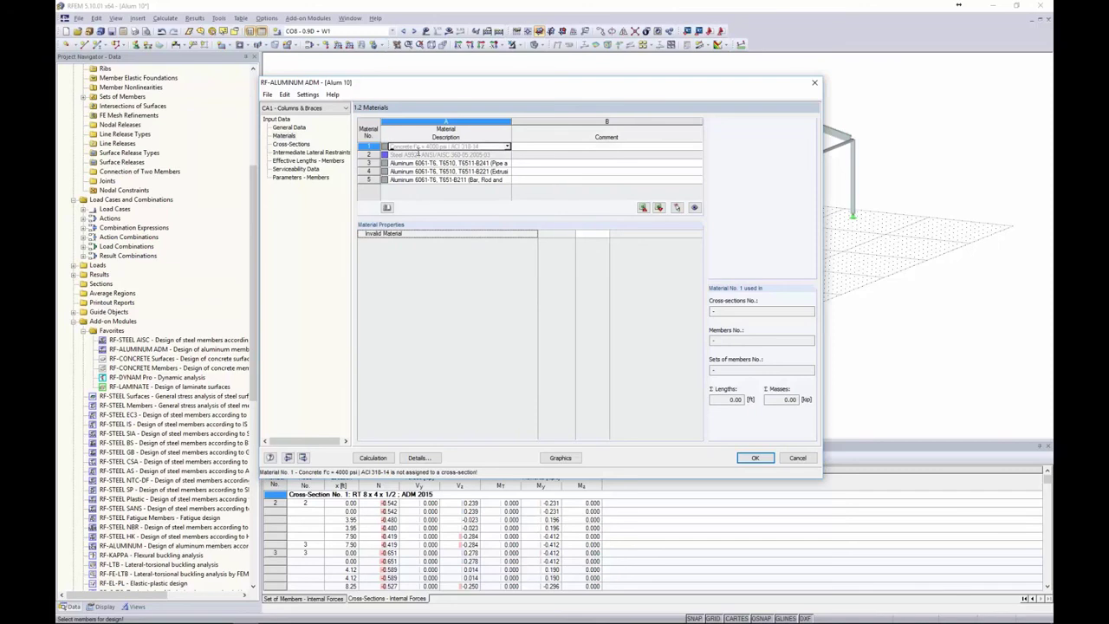
click(418, 154)
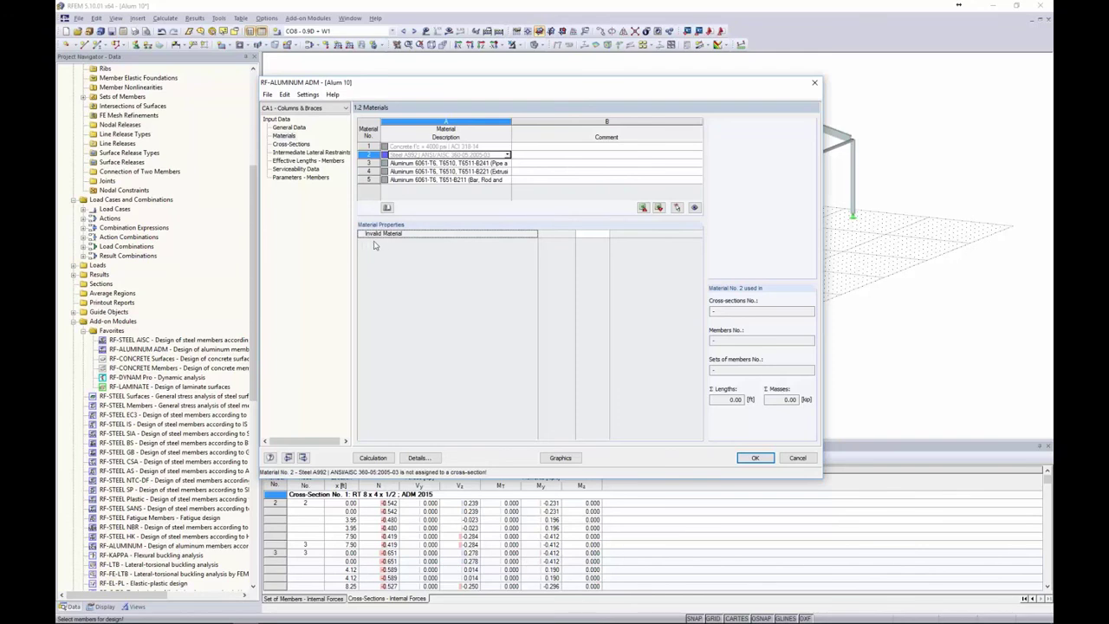
click(407, 171)
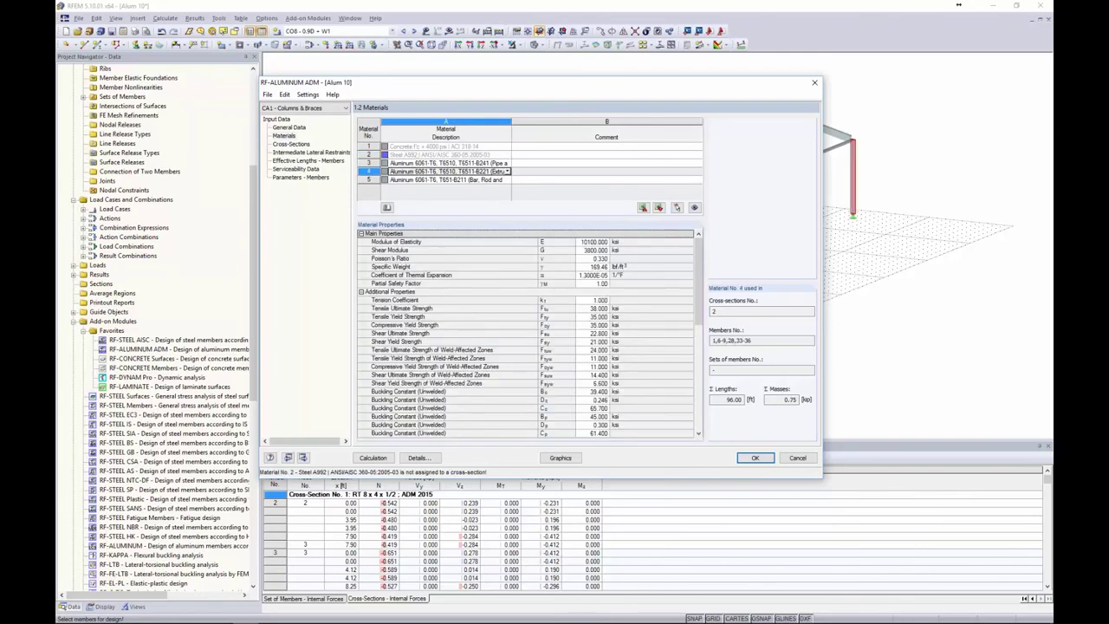
mouse_move(704, 260)
mouse_down()
mouse_move(690, 382)
mouse_move(701, 246)
mouse_up()
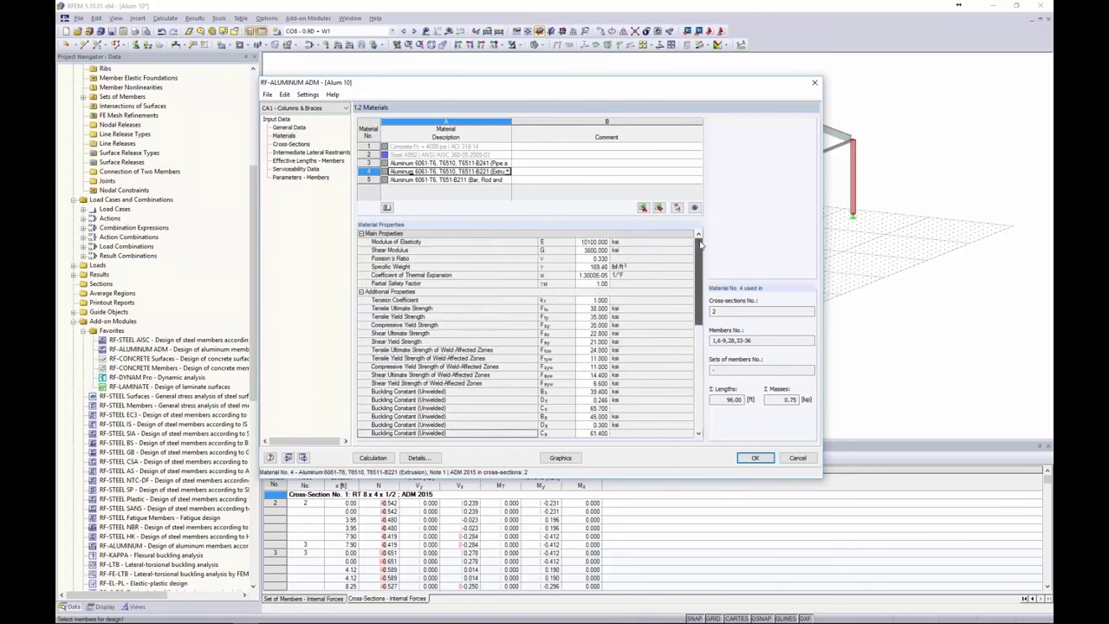
- Review the cross-sections of the design case, including the RT 8 x 4 x 1/2 tube and the SHAPE-THIN ALUM TUBE
click(291, 144)
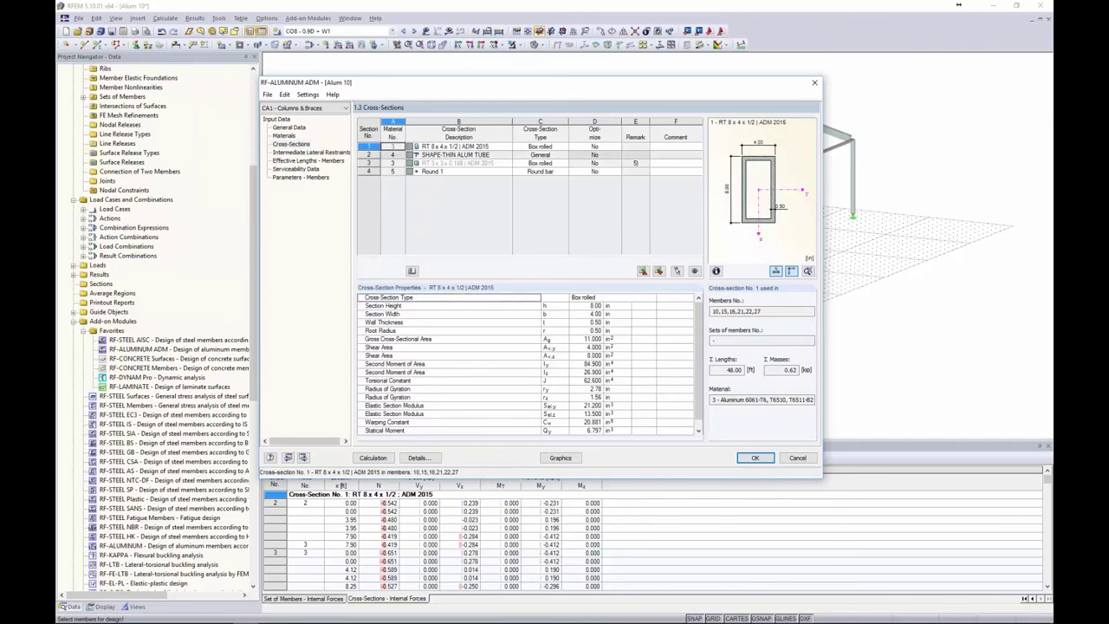
click(504, 148)
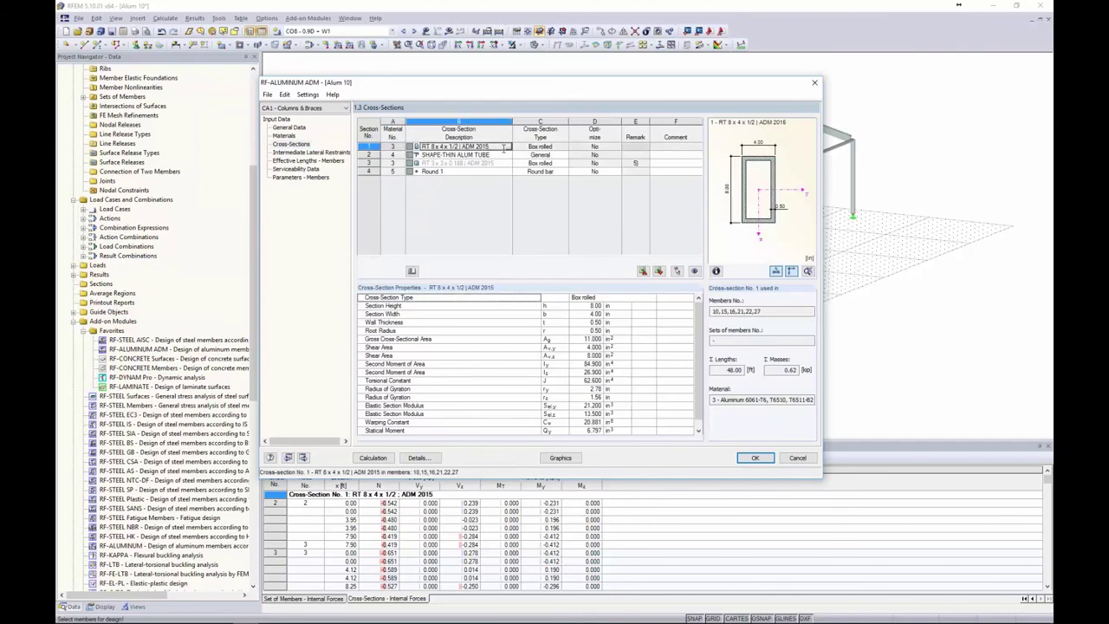
click(502, 155)
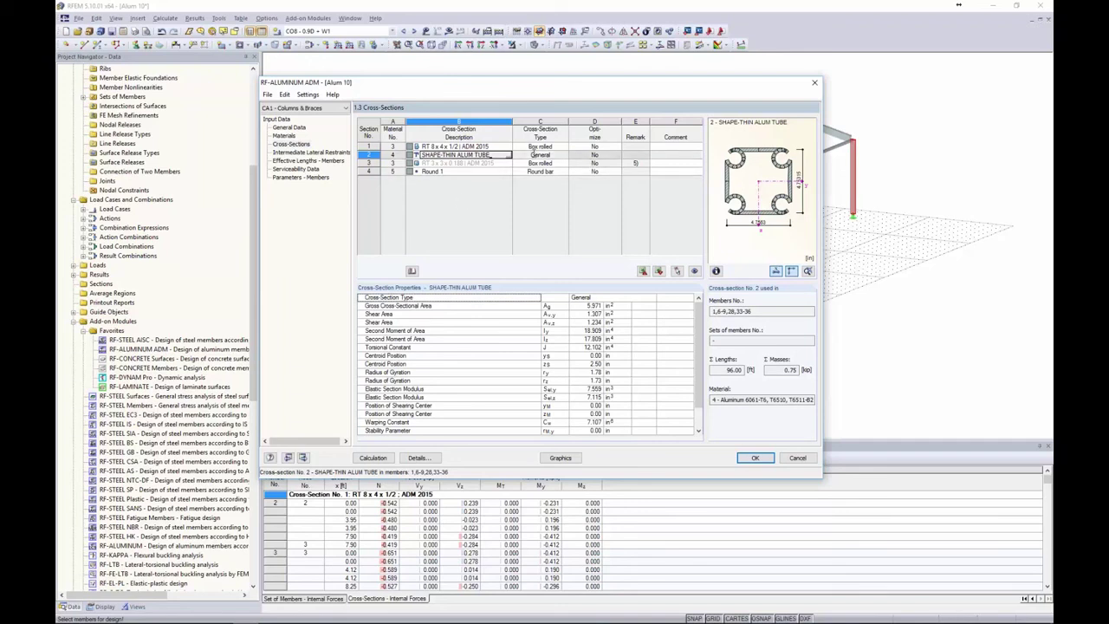
- Try three intermediate lateral restraints on member 1 at relative locations 0.250, 0.500 and 0.750, and remove them again
click(311, 154)
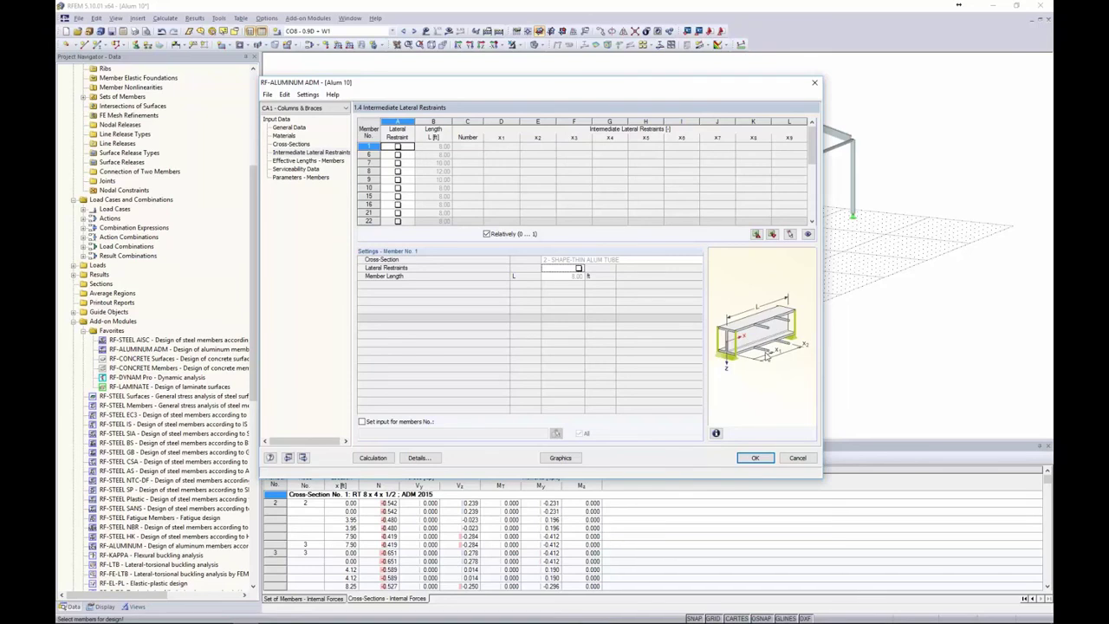
click(398, 147)
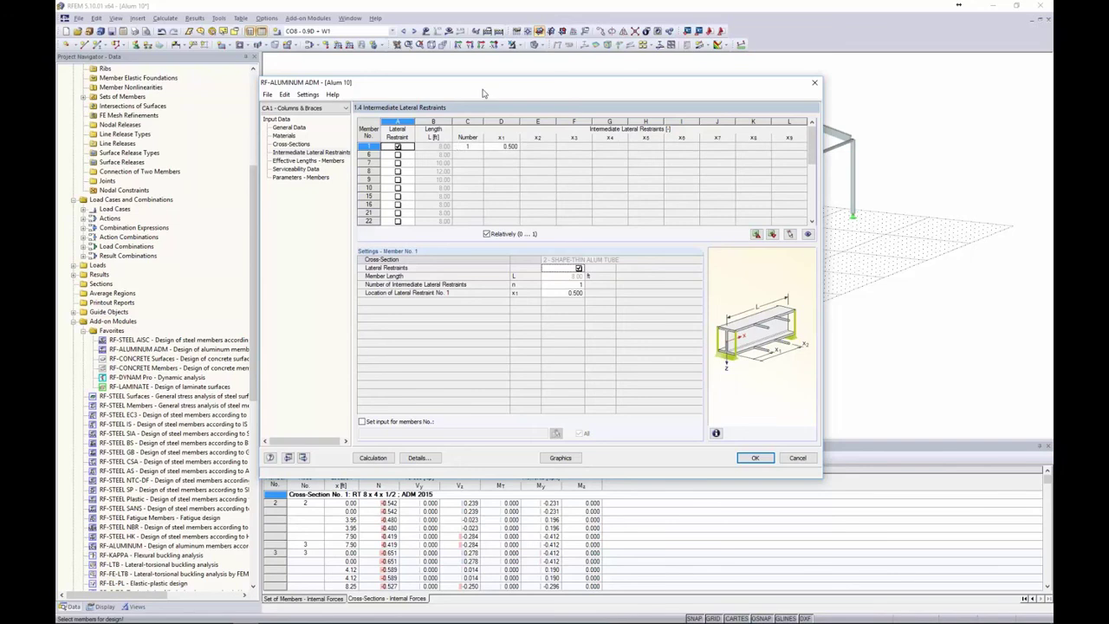
drag(484, 93, 557, 327)
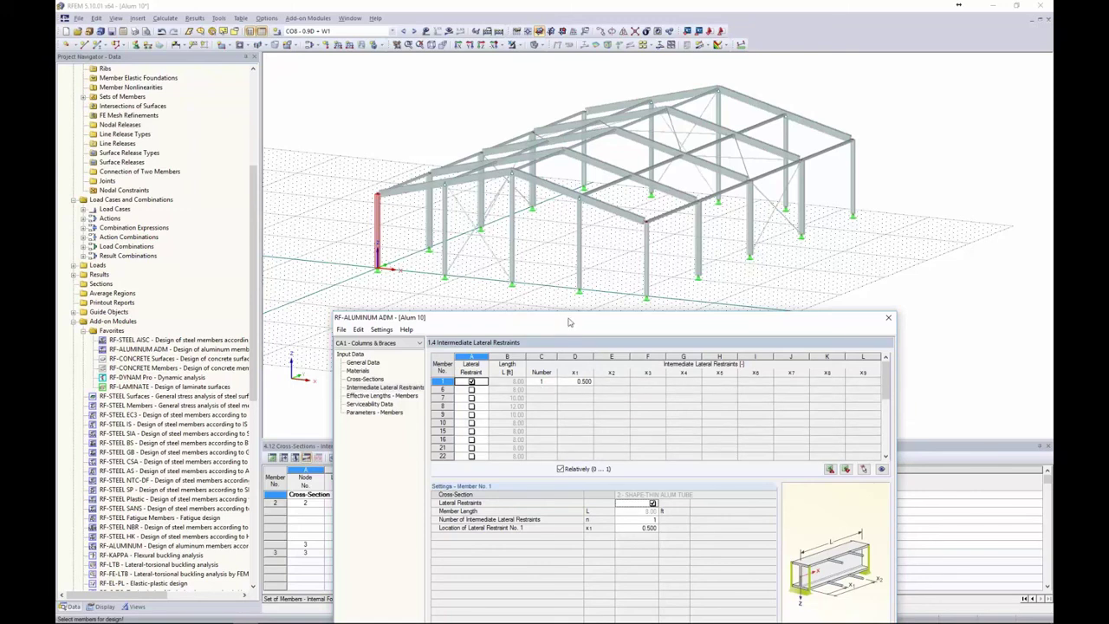
drag(571, 322, 559, 154)
click(530, 212)
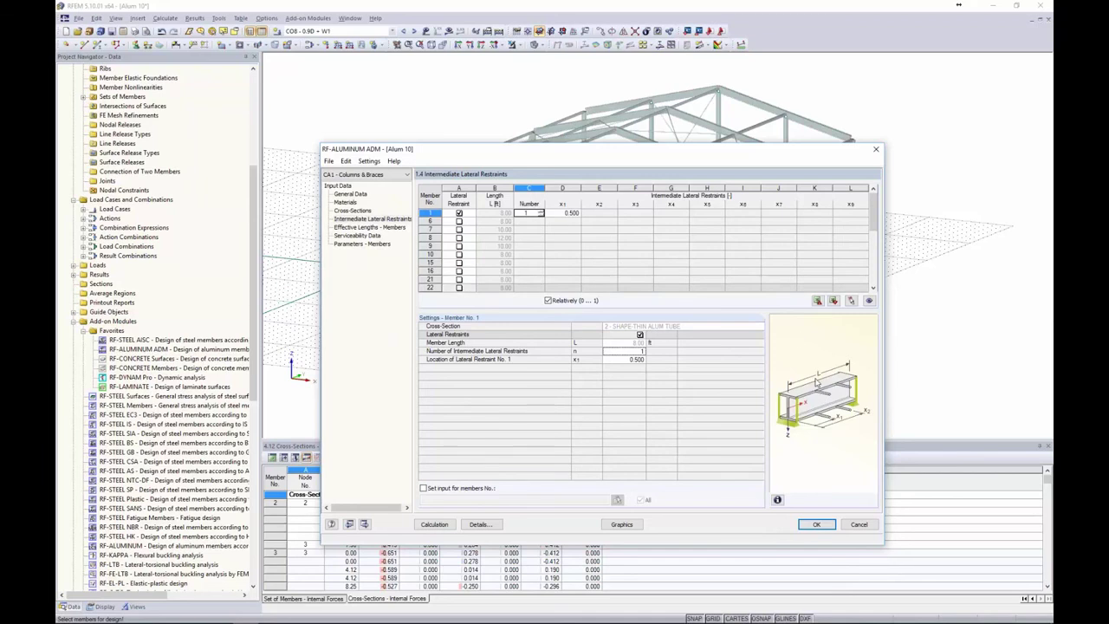
click(540, 211)
click(540, 212)
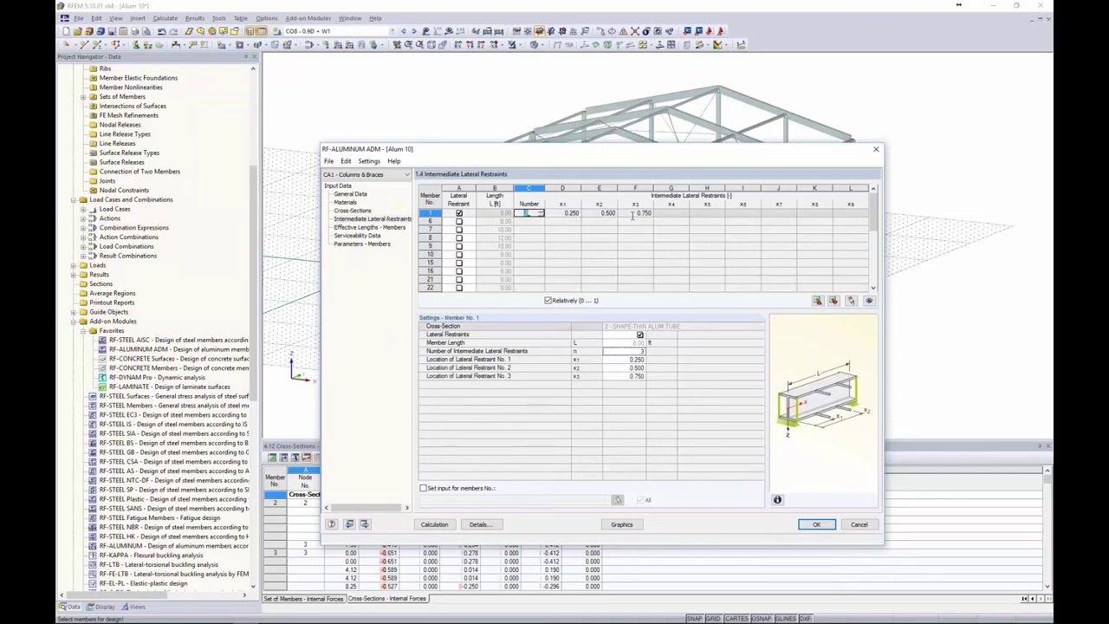
click(459, 213)
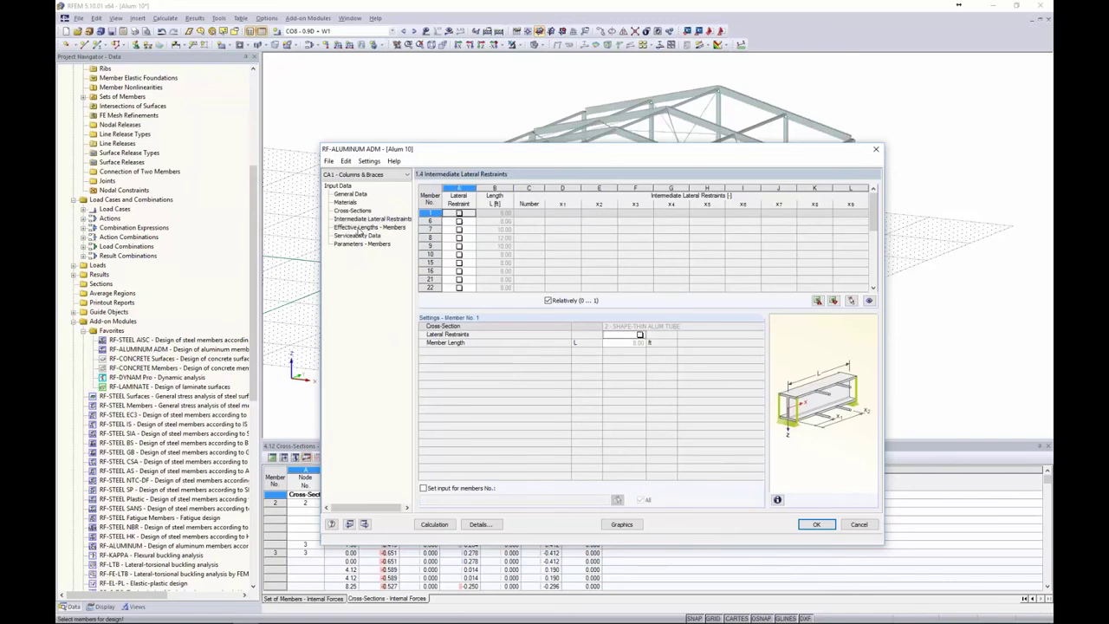
- Examine the effective lengths of the columns and braces for buckling about both axes and lateral-torsional buckling
click(361, 227)
drag(491, 149, 422, 121)
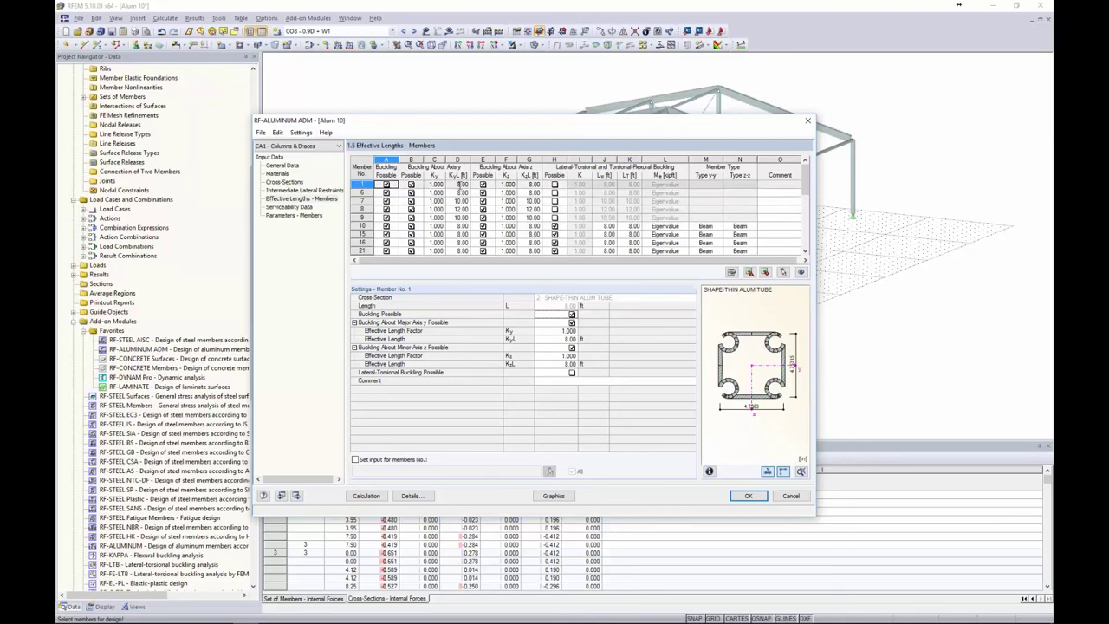
drag(525, 124, 355, 101)
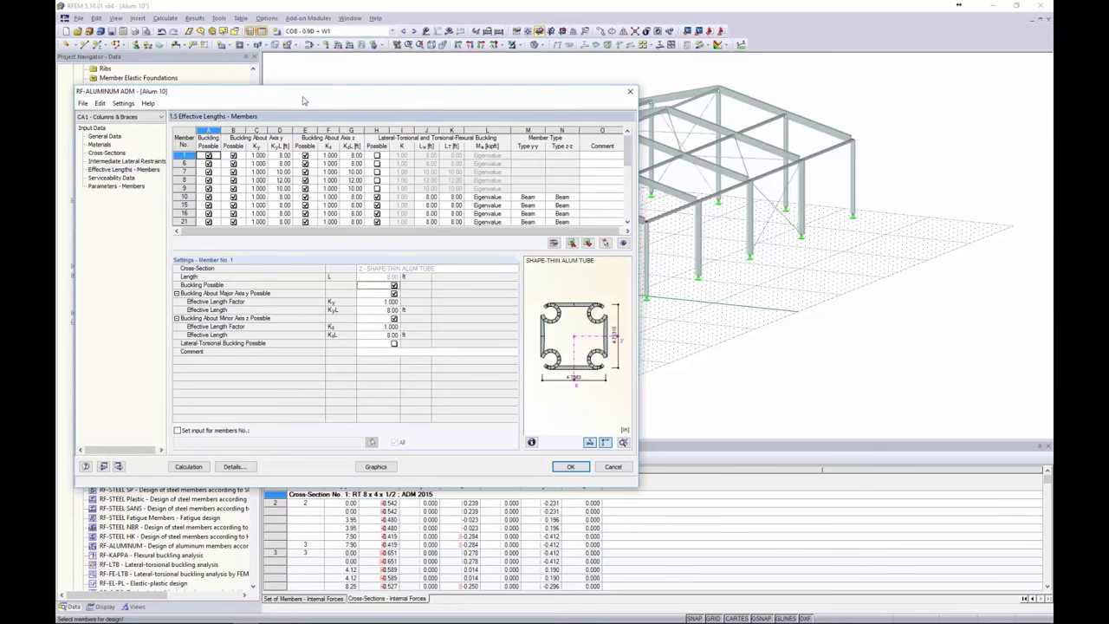
drag(304, 96, 467, 113)
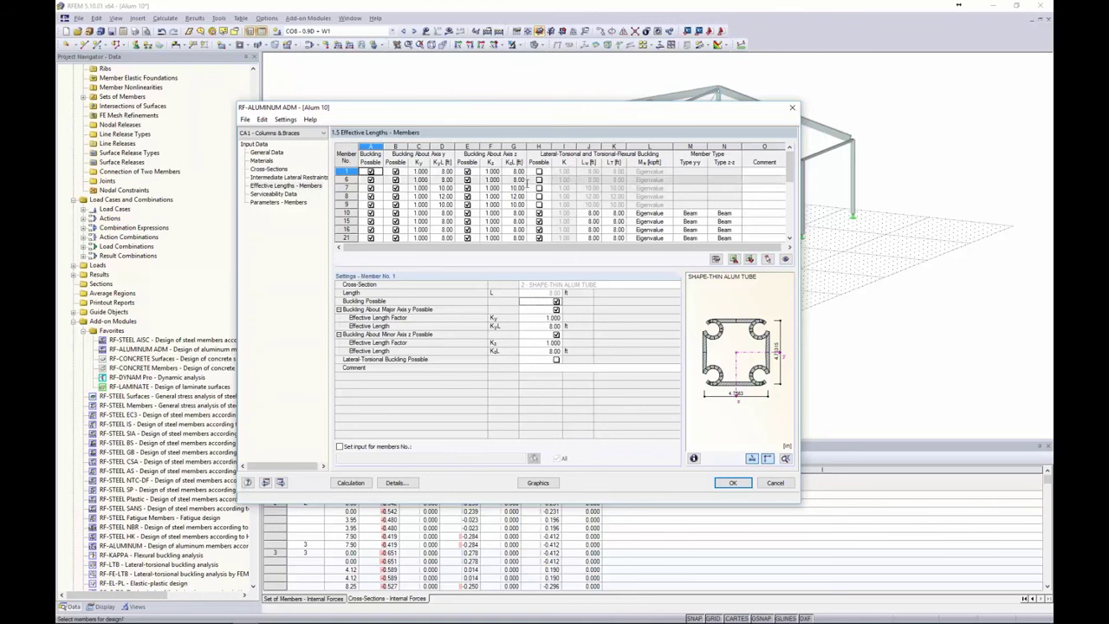
- Check the general design details for the limit above which SHAPE-THIN cross-sections are considered closed
click(396, 483)
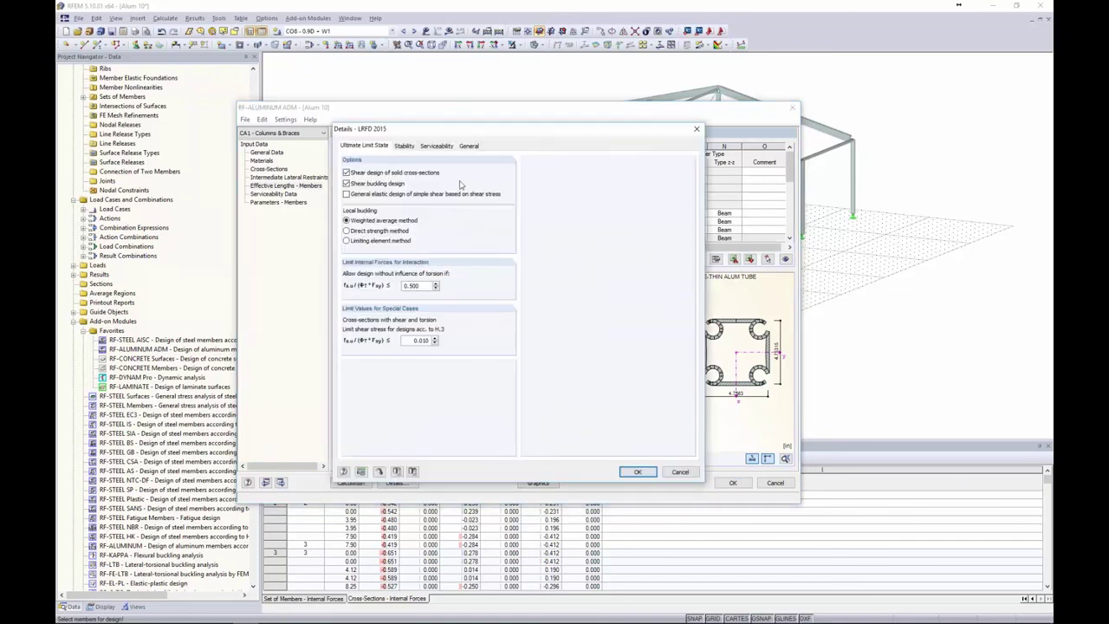
click(468, 145)
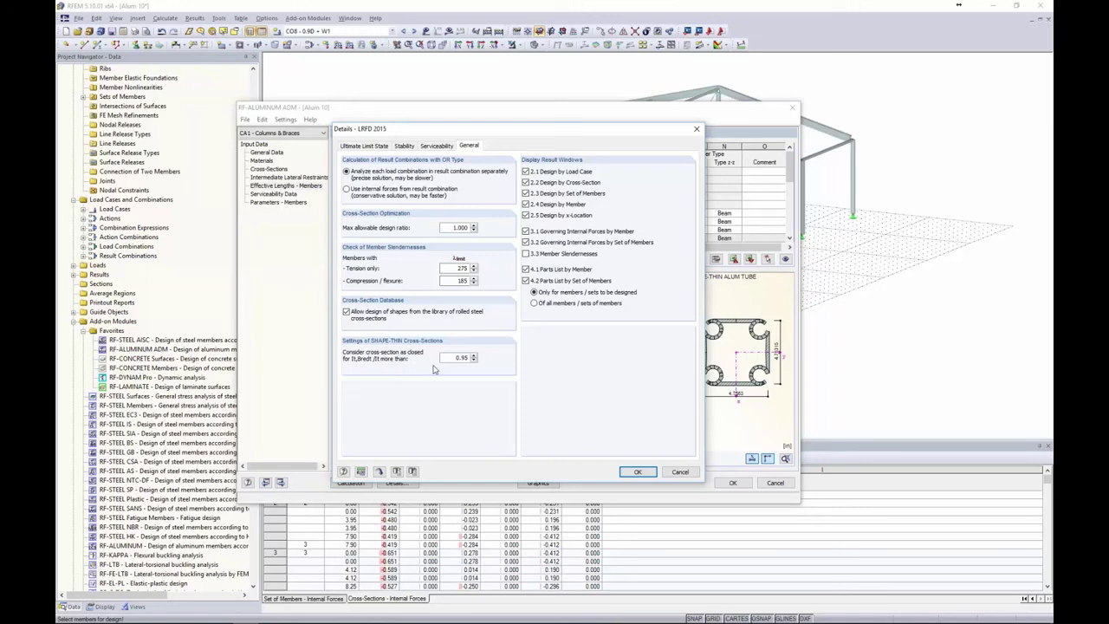
double_click(462, 357)
click(635, 473)
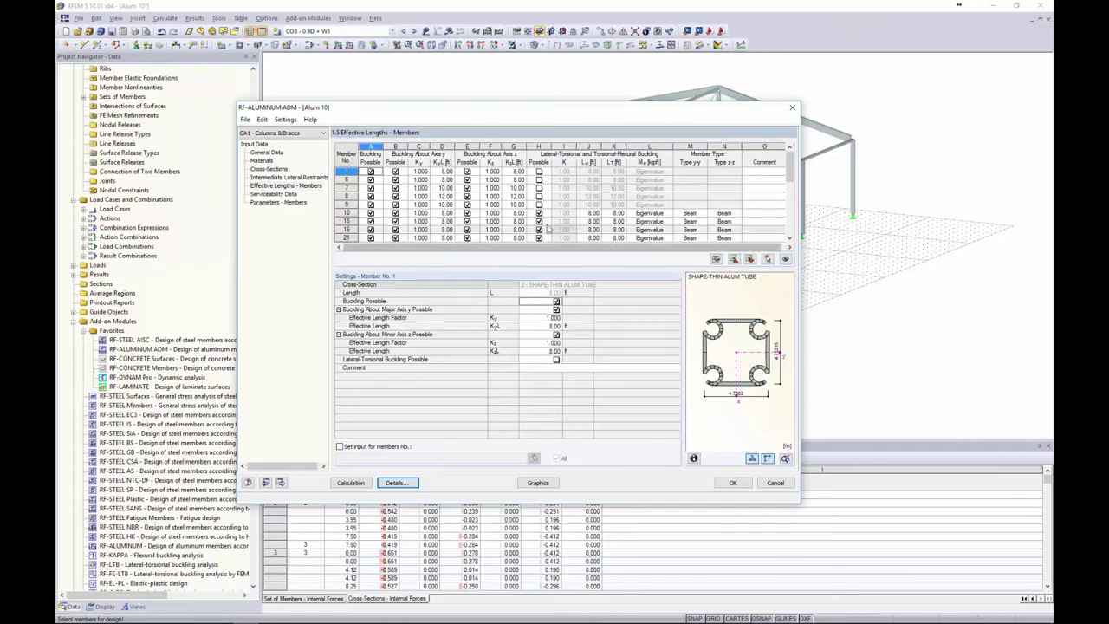
- Try the critical moment determination acc. to F for member 10 and return it to Eigenvalue
click(442, 212)
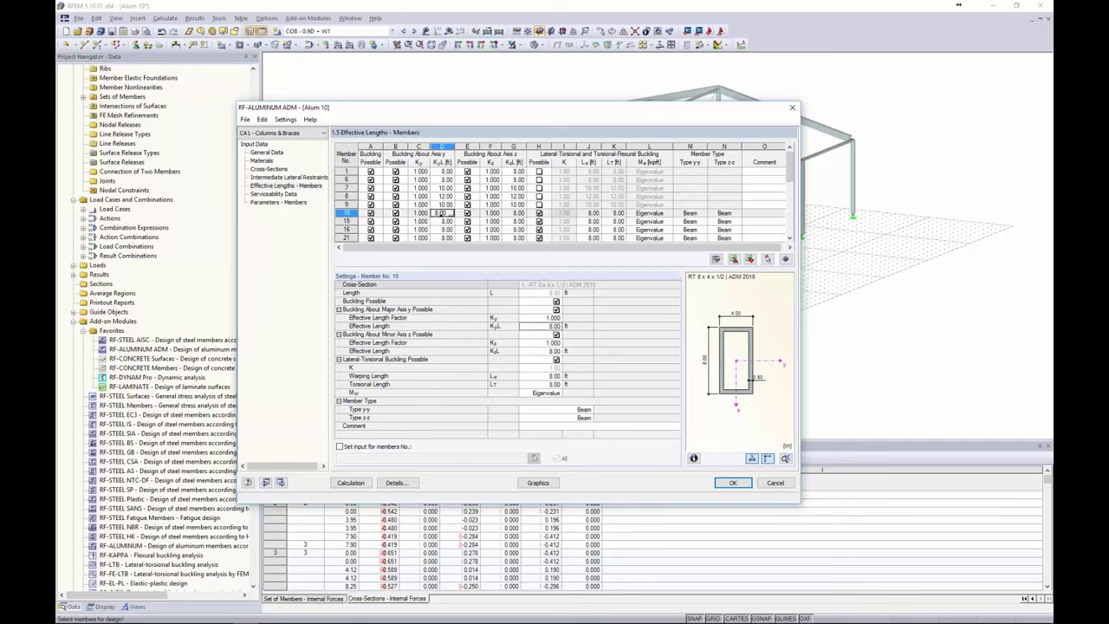
click(648, 213)
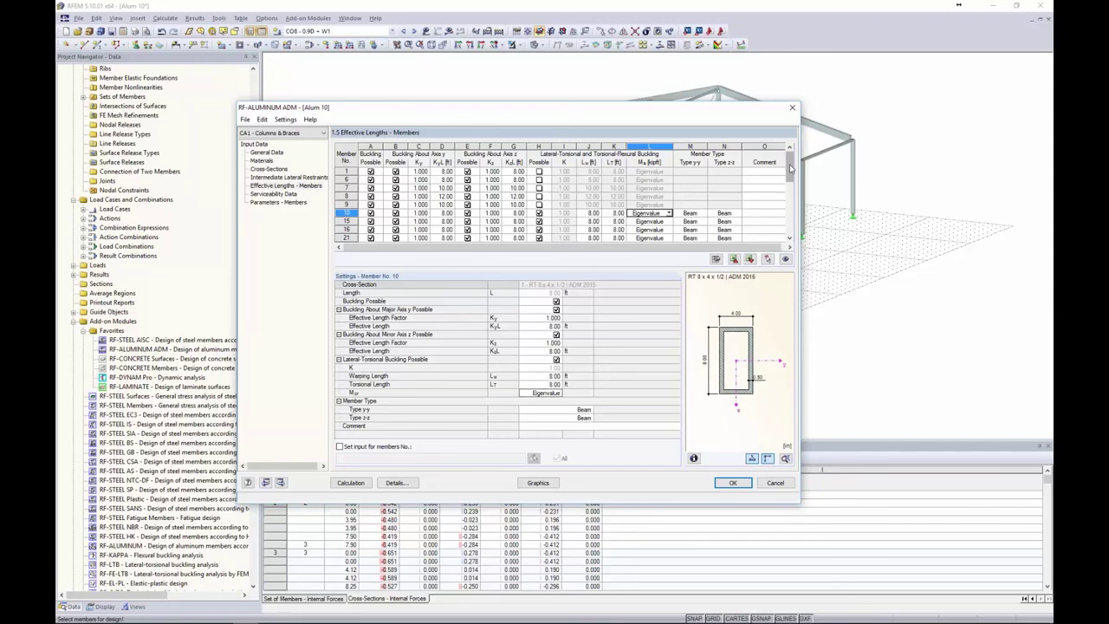
scroll(643, 184, down, 2)
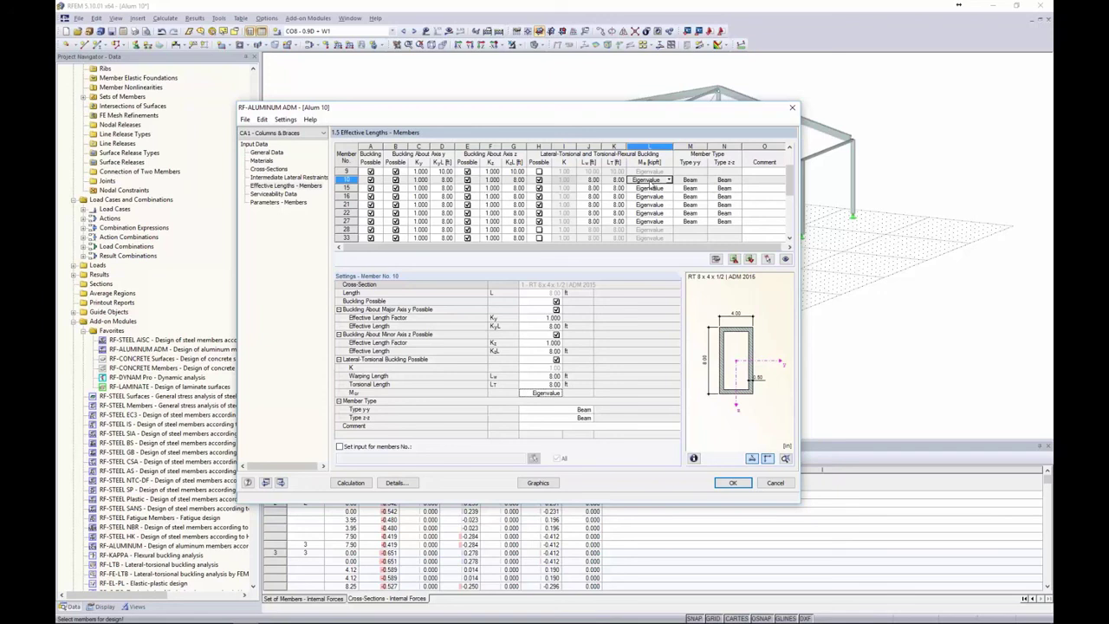
click(668, 180)
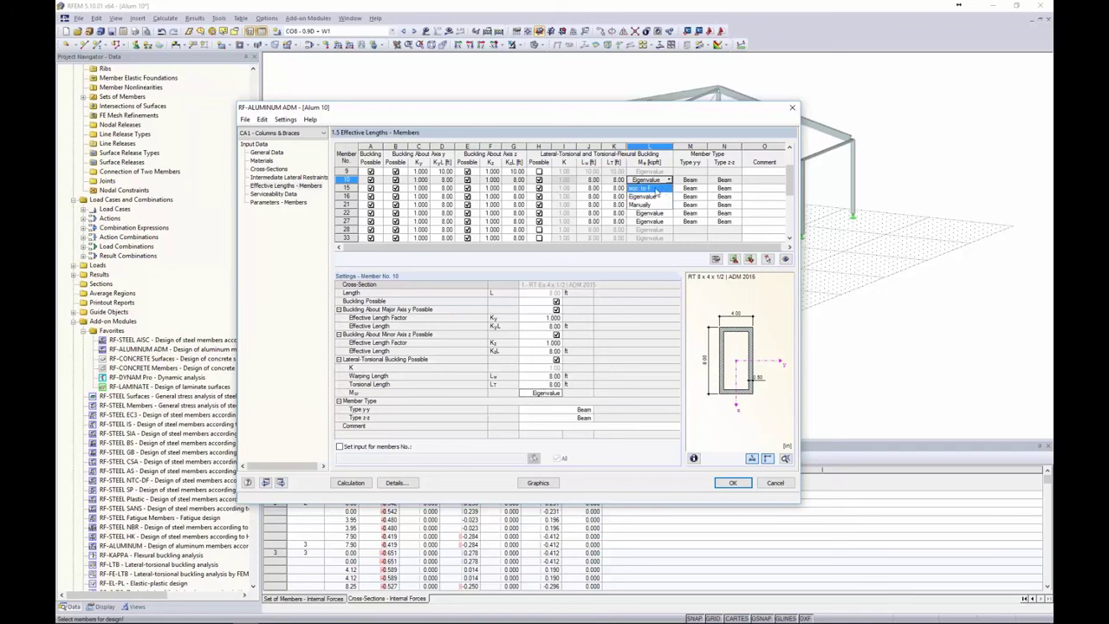
click(656, 188)
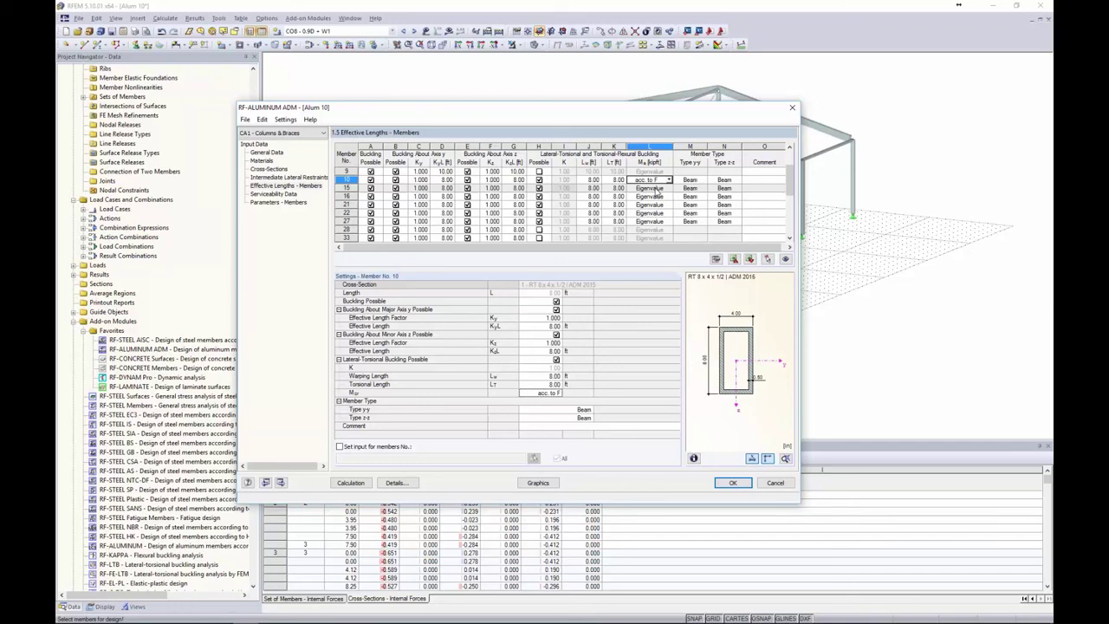
click(669, 179)
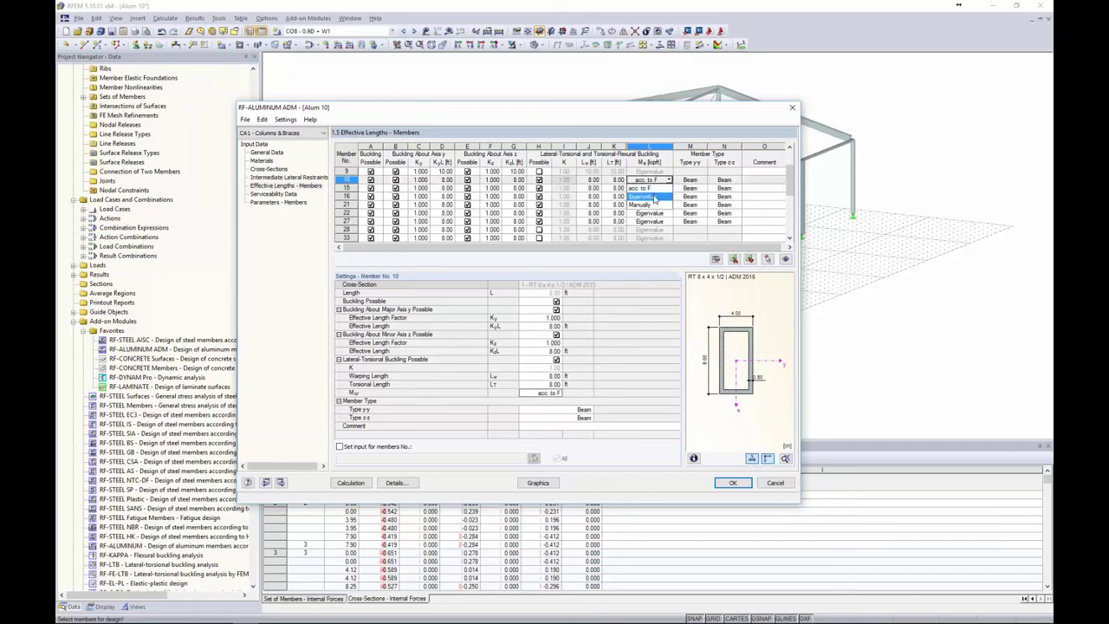
click(635, 203)
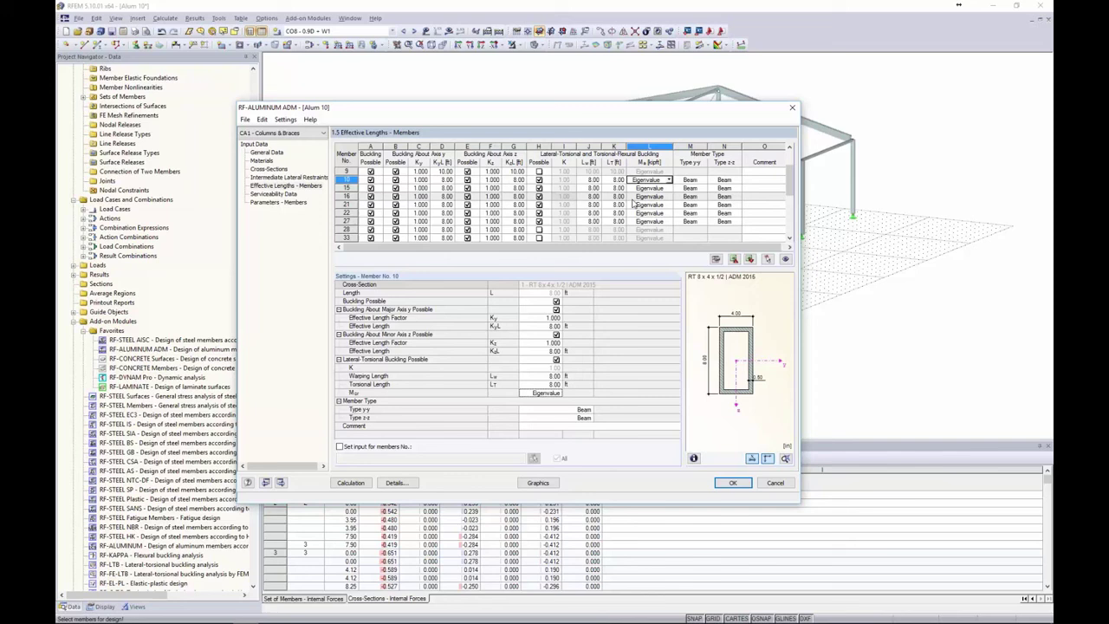
- Add all columns and braces as individual members to the serviceability data by selecting them graphically in the model
click(281, 194)
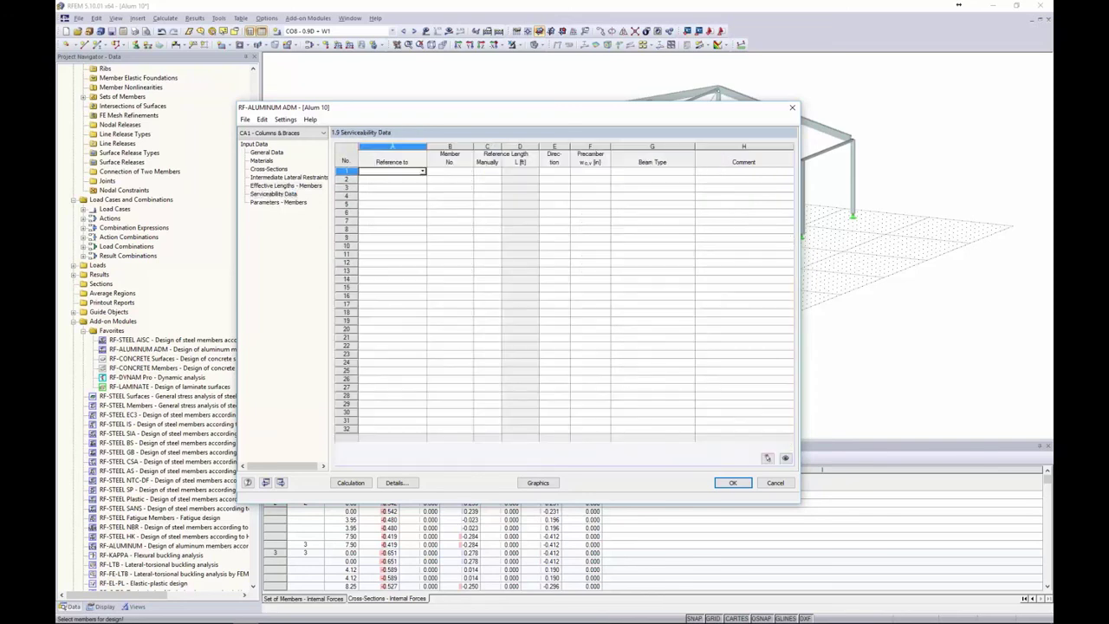
click(422, 170)
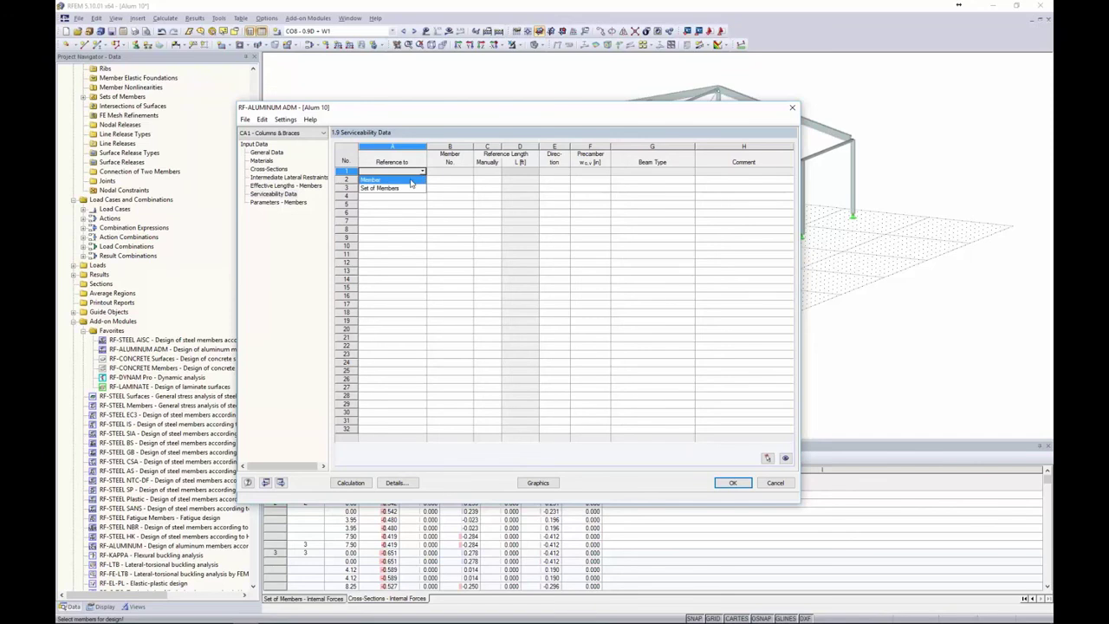
click(410, 180)
click(449, 171)
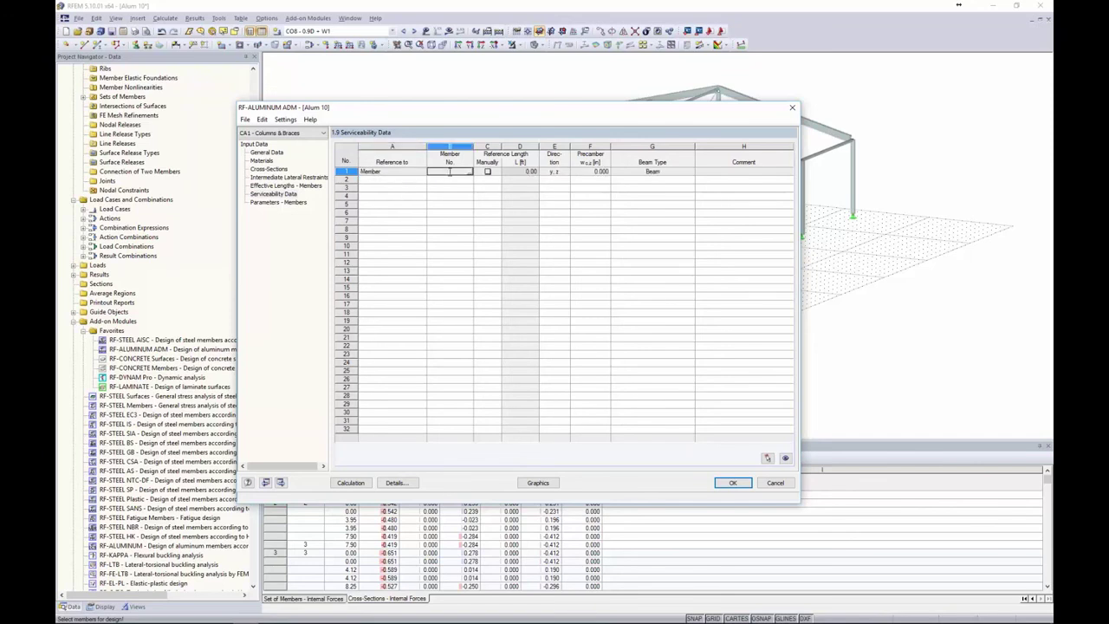
click(468, 172)
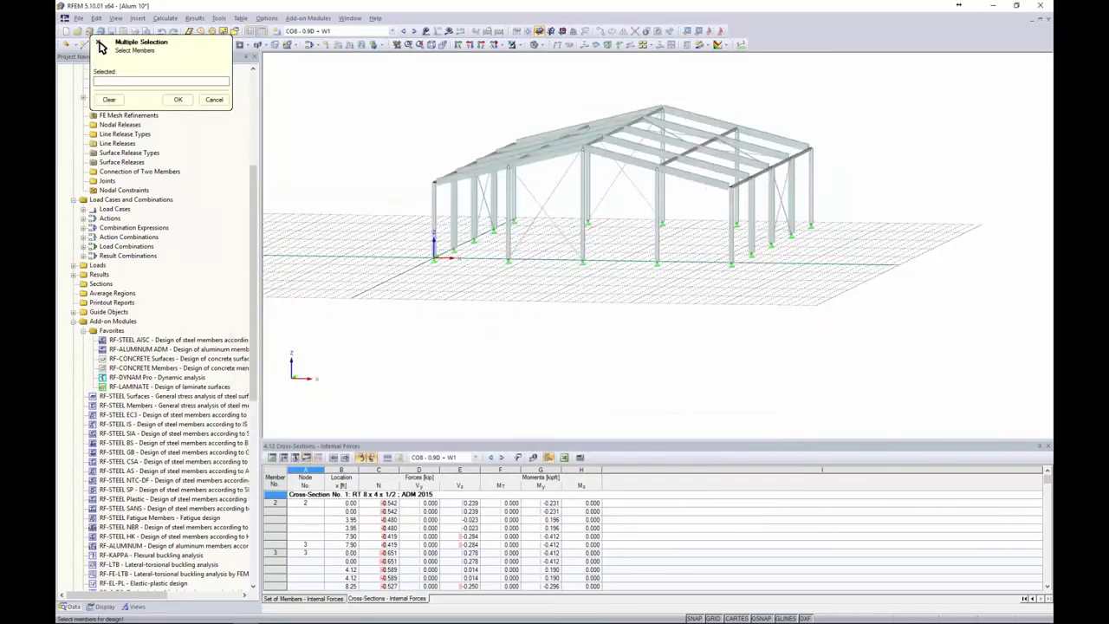
drag(834, 220, 404, 178)
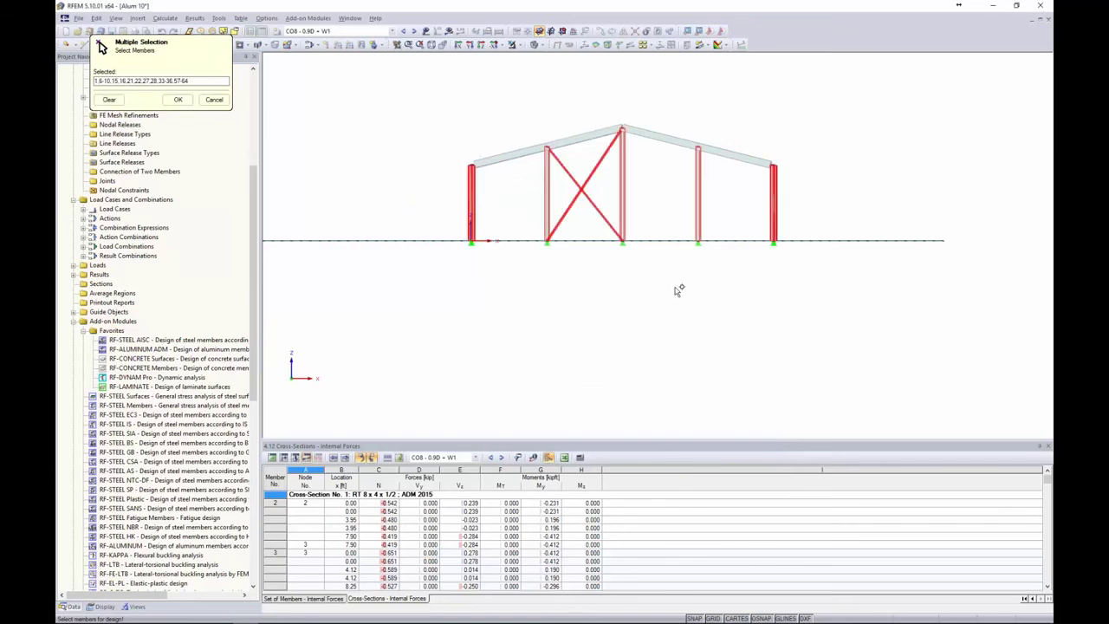
ctrl+middle_drag(676, 289, 582, 332)
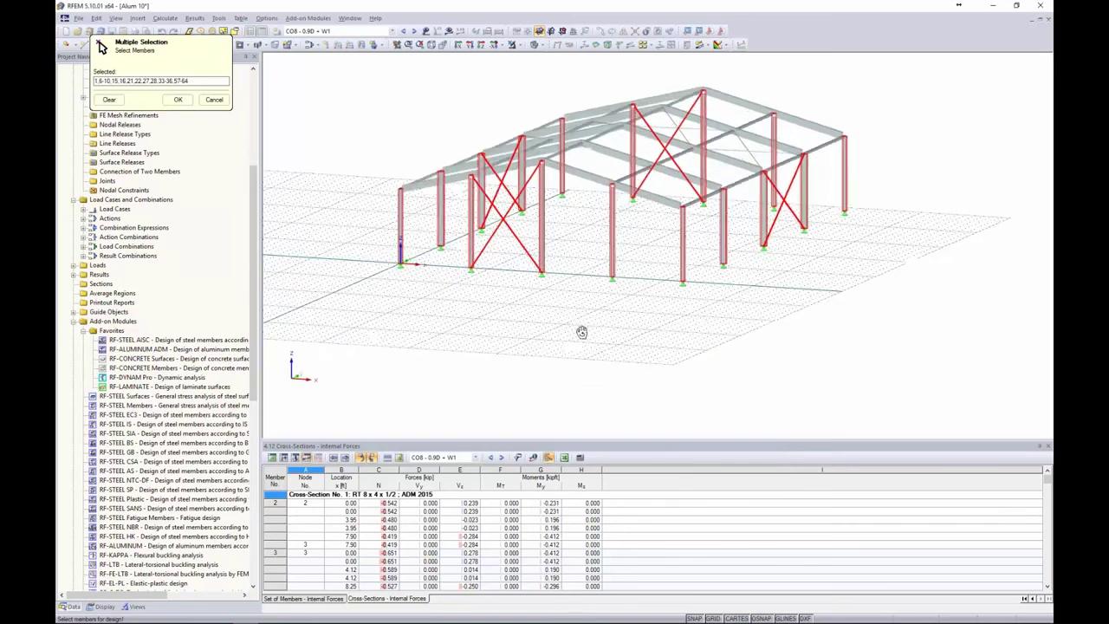
click(177, 100)
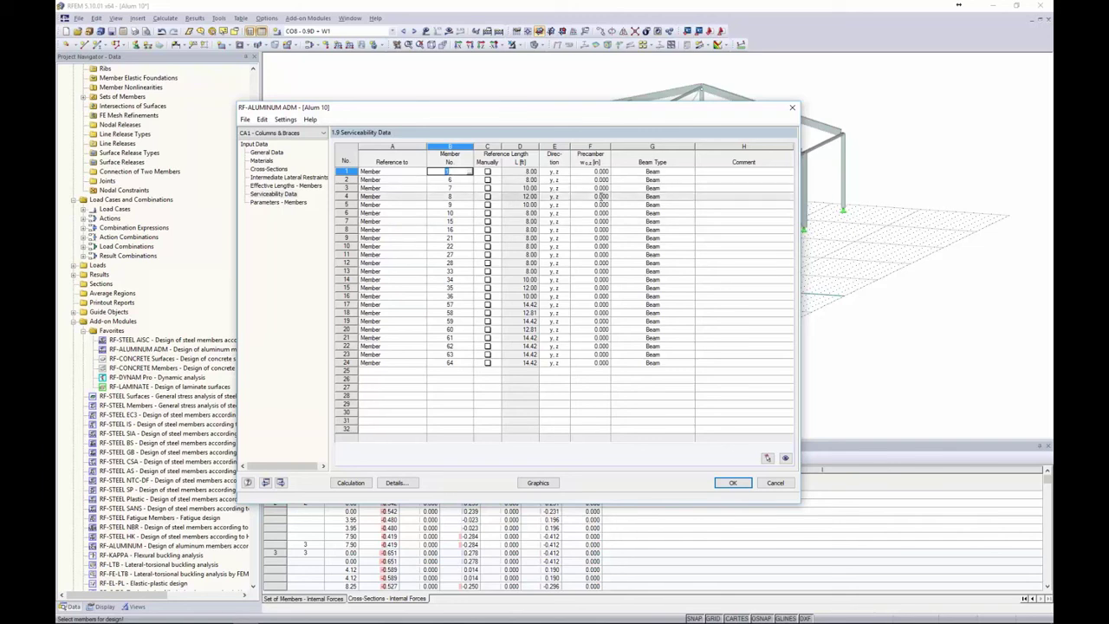
- Check the available beam types for member 1 in the serviceability data
click(681, 171)
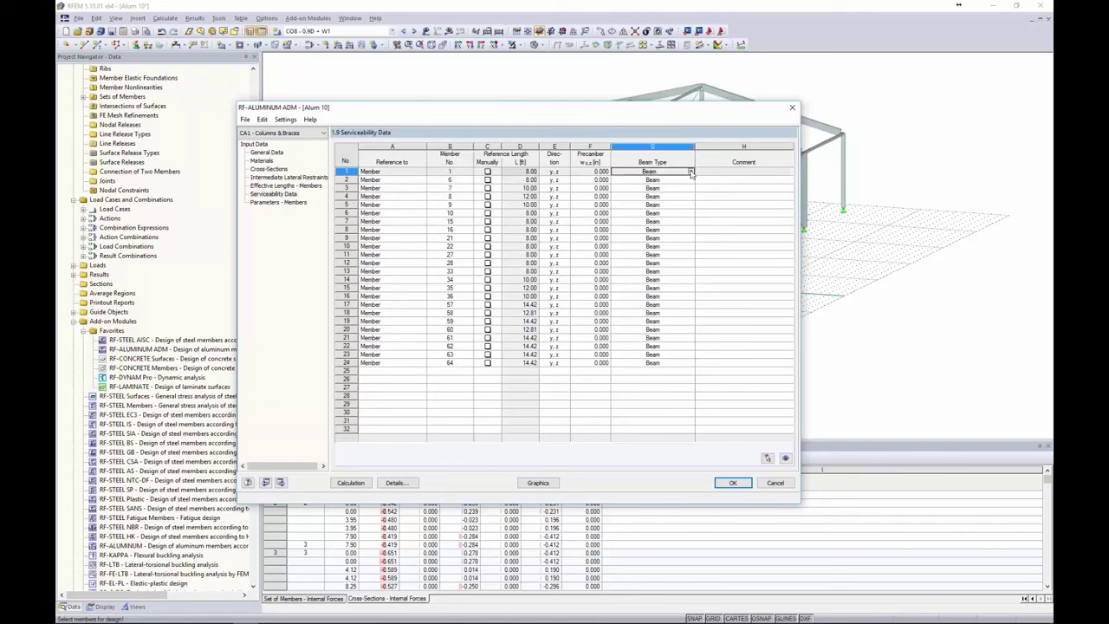
click(691, 173)
click(691, 174)
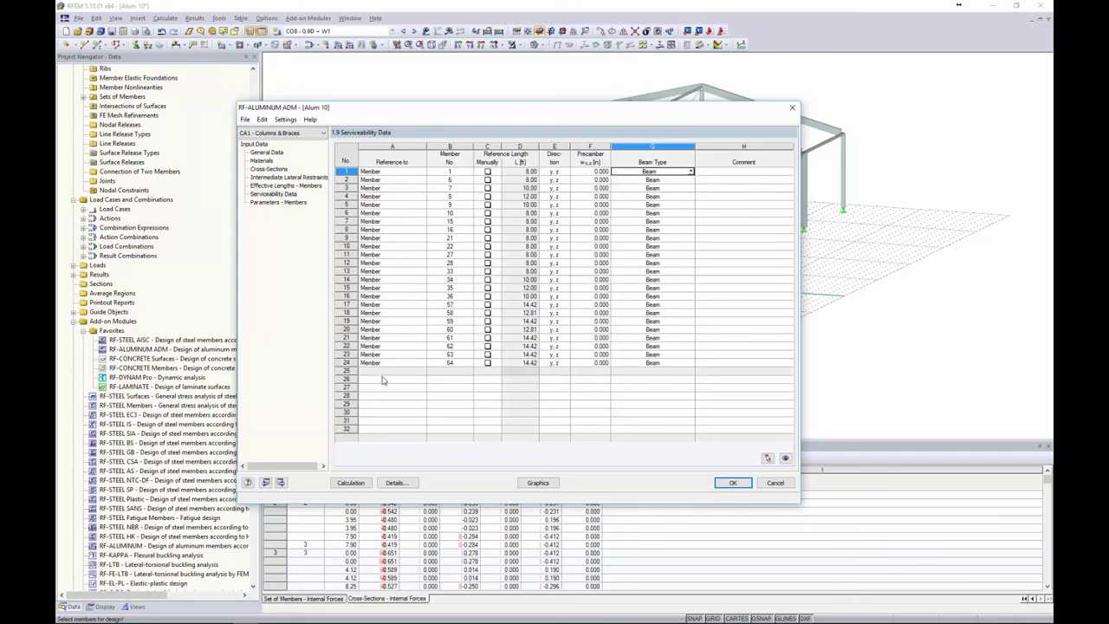
- Review the serviceability design details, including the deformation reference and the deflection limits for beams and cantilevers
click(401, 484)
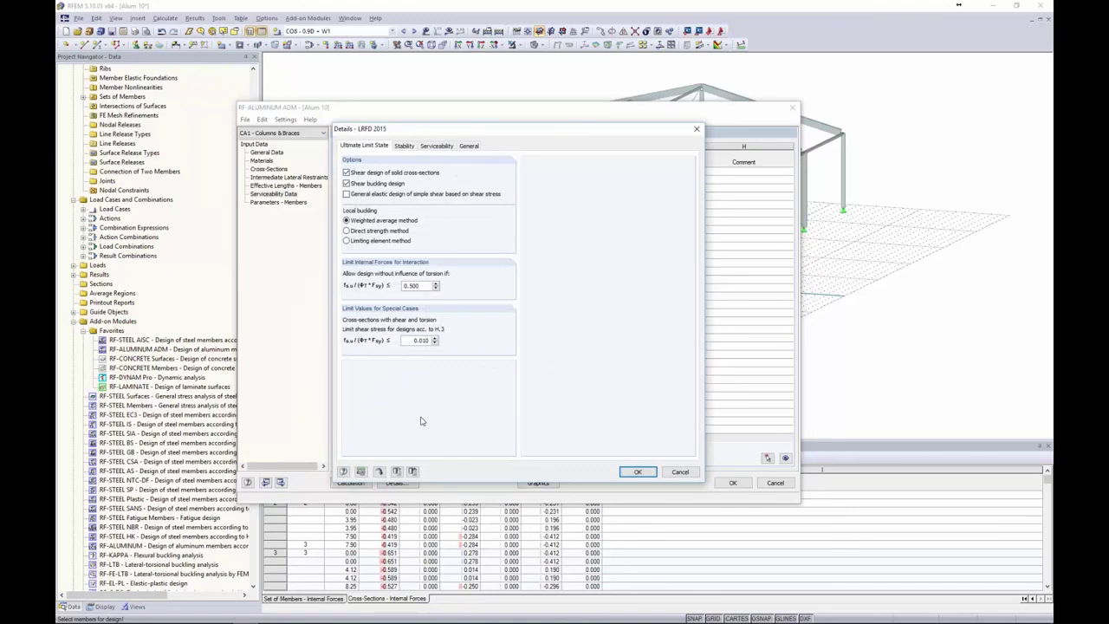
click(442, 147)
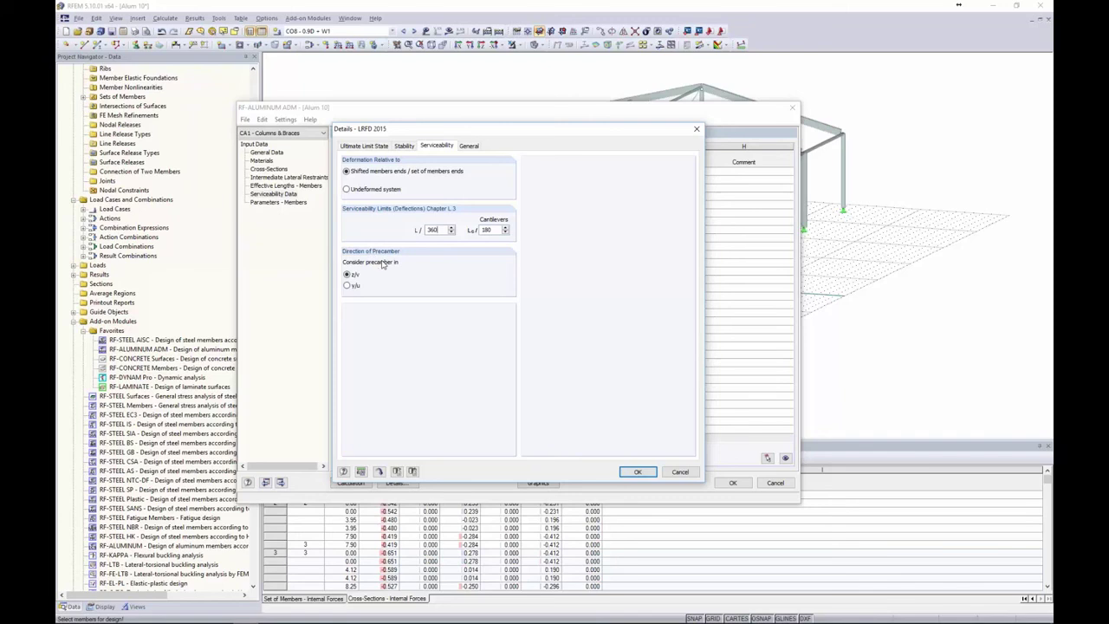
drag(495, 135, 326, 110)
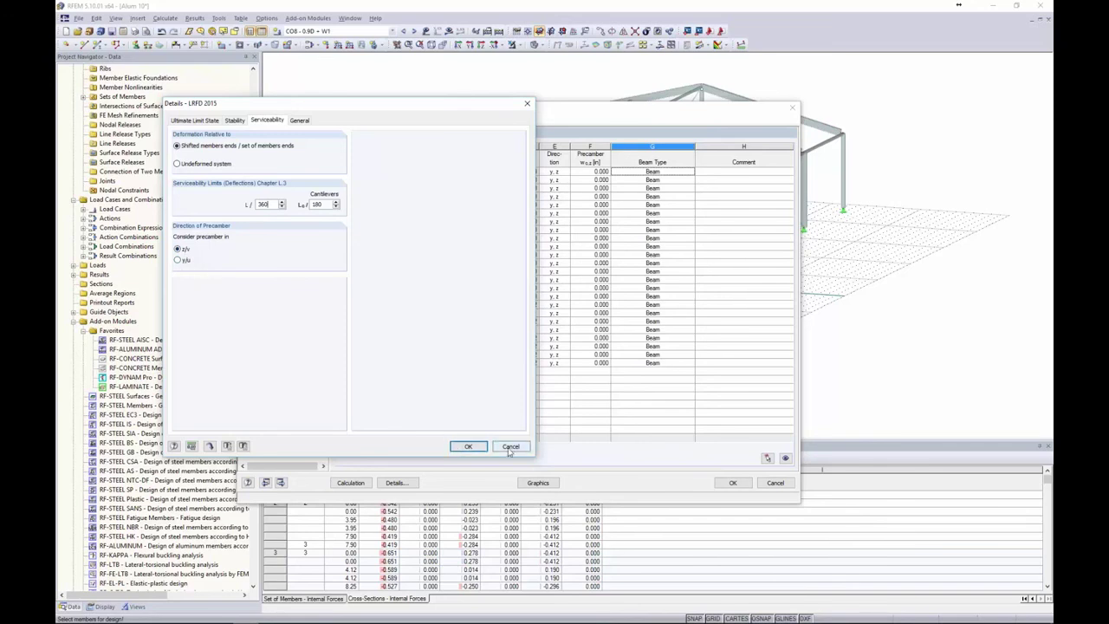
click(467, 447)
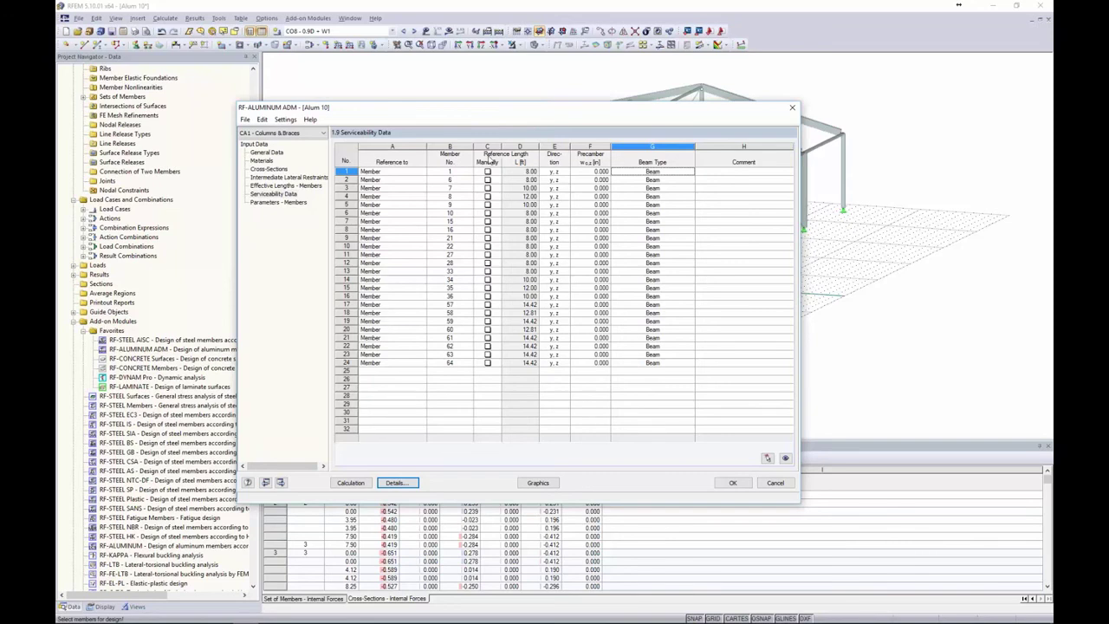
- Check the cross-sectional area settings for tension design on member 1 in the member parameters, leaving the option off
click(260, 202)
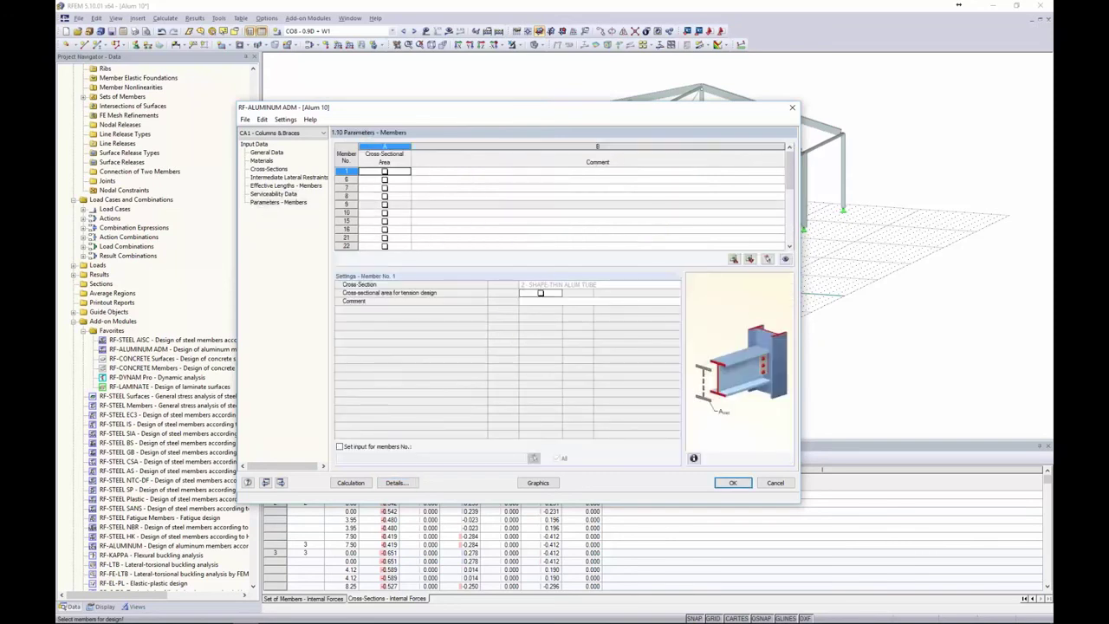
click(384, 172)
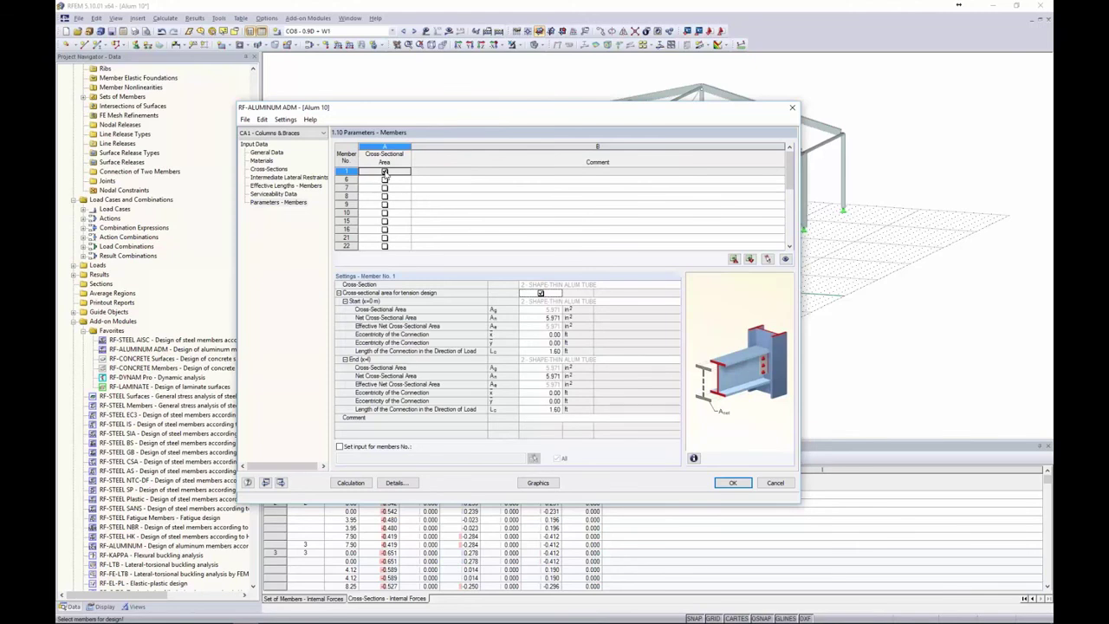
drag(403, 111, 430, 108)
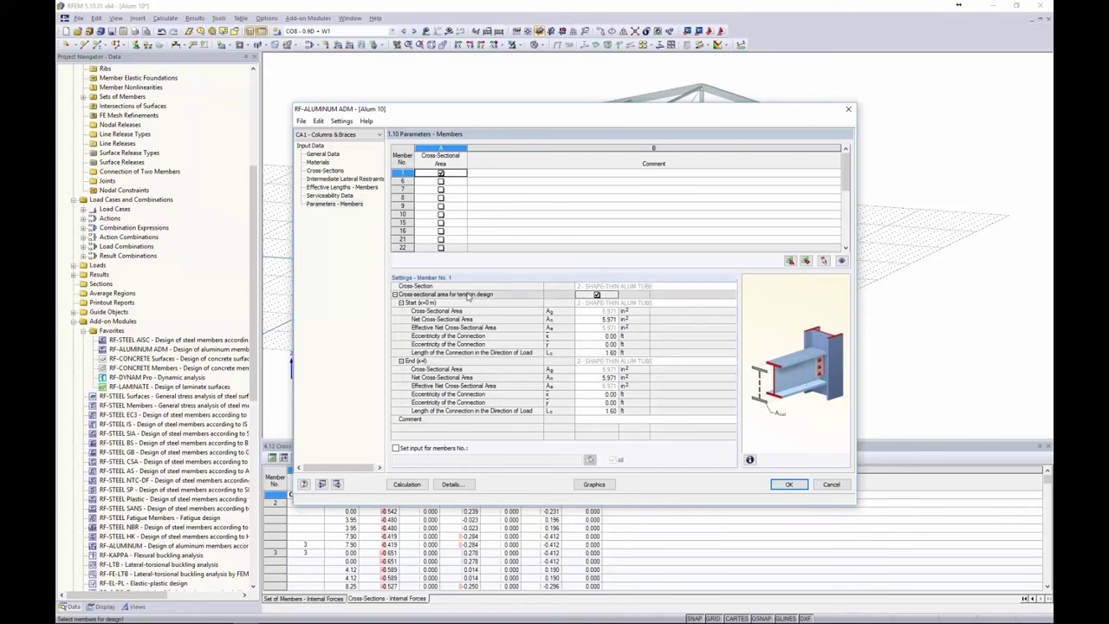
click(439, 173)
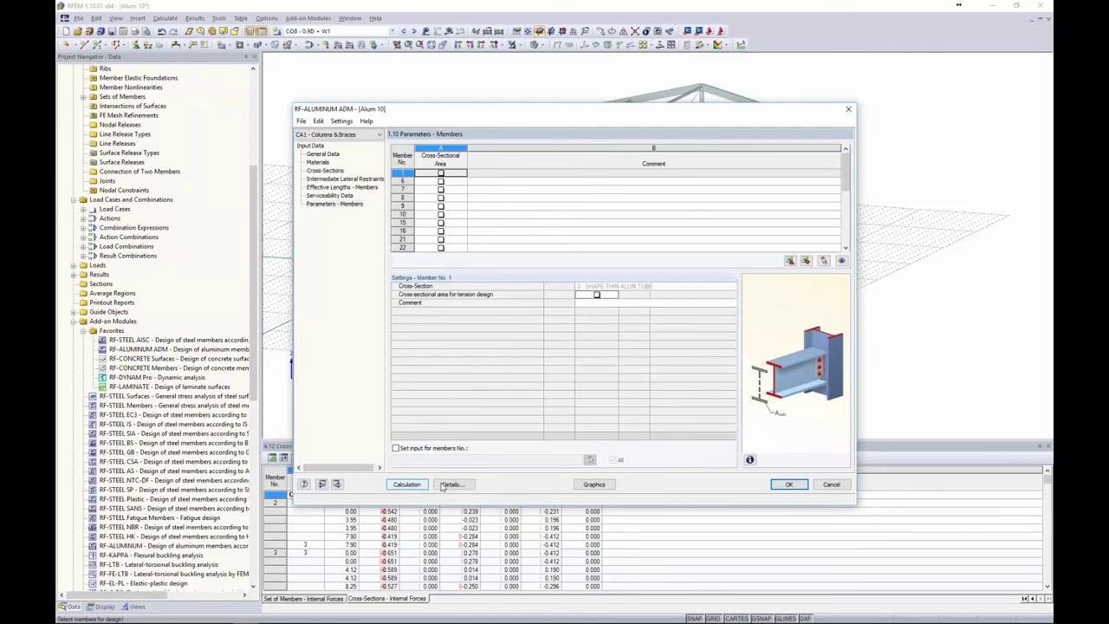
- Accept the module input and open the RF-ALUMINUM ADM results of the already calculated Aluminum 1 model
click(788, 485)
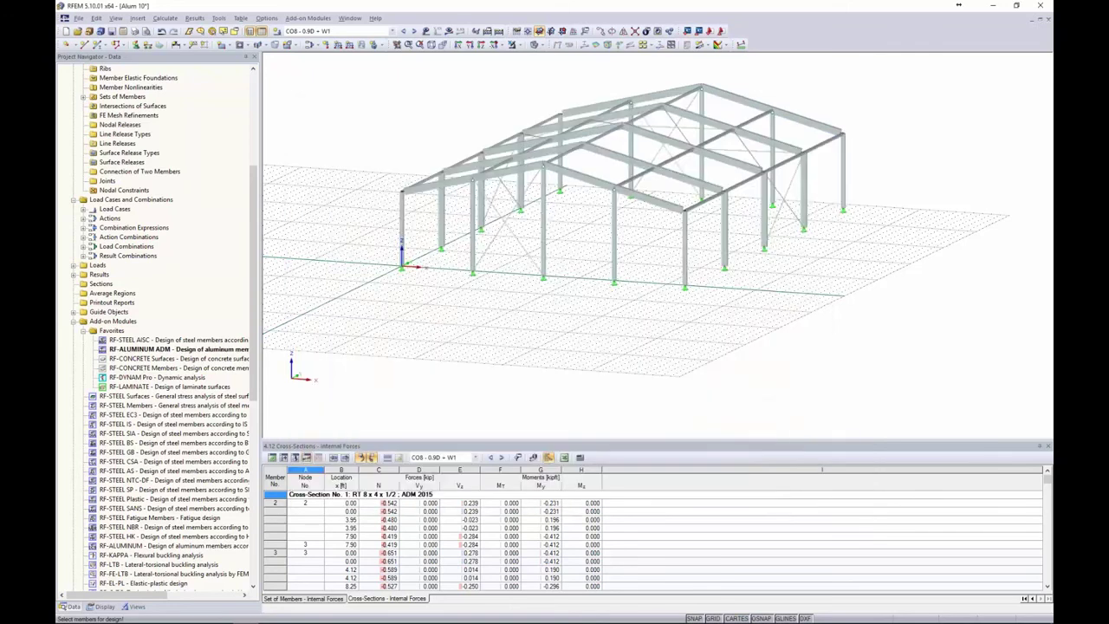
click(350, 18)
click(370, 155)
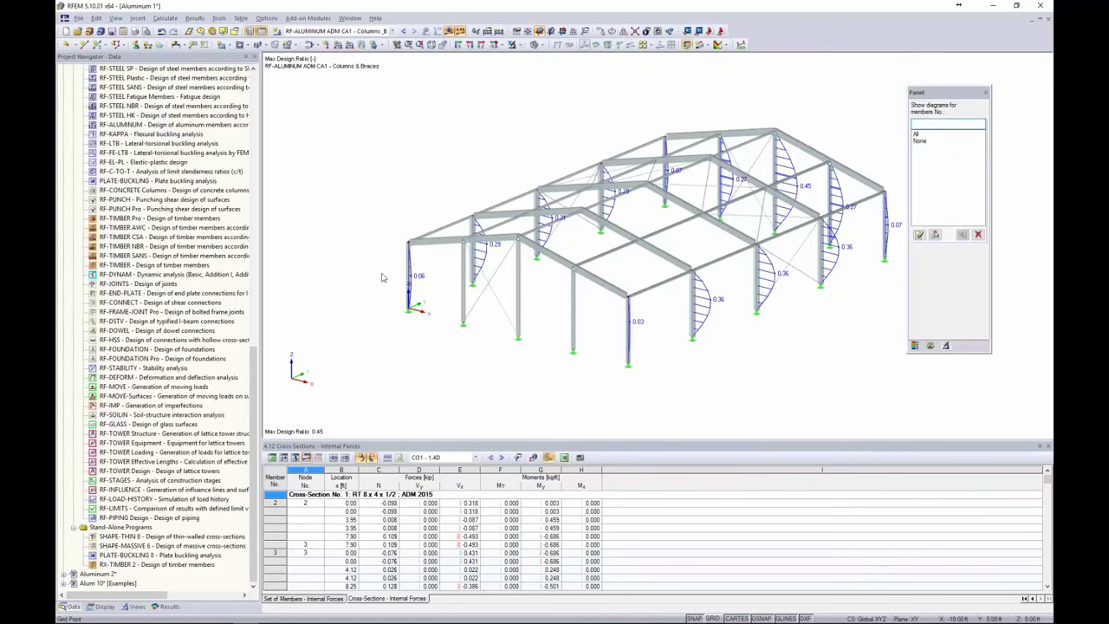
drag(254, 376, 266, 99)
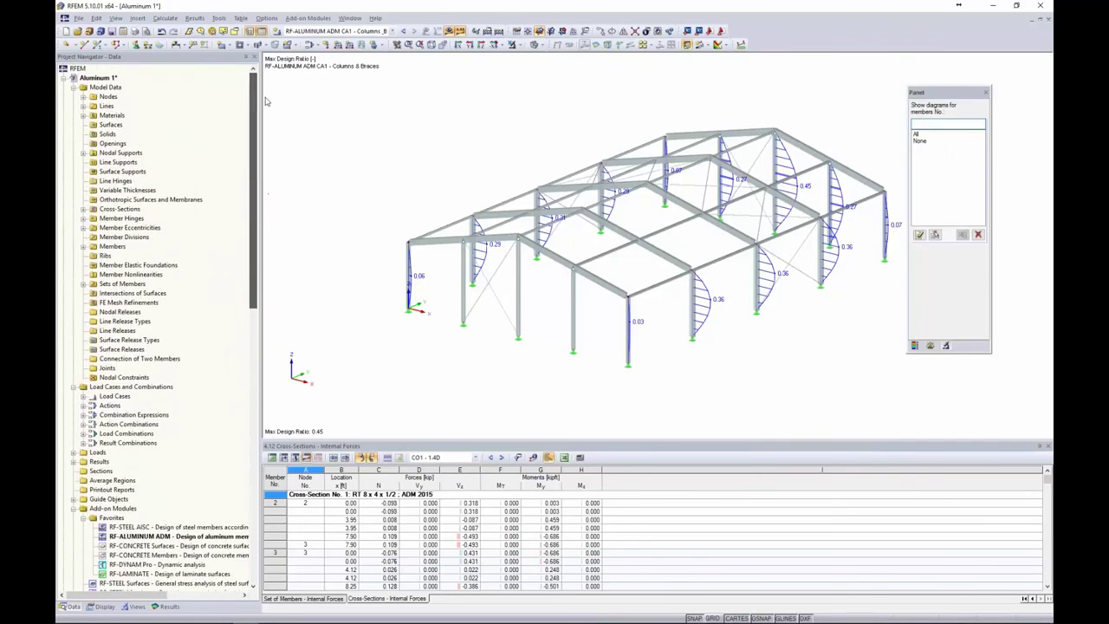
click(308, 19)
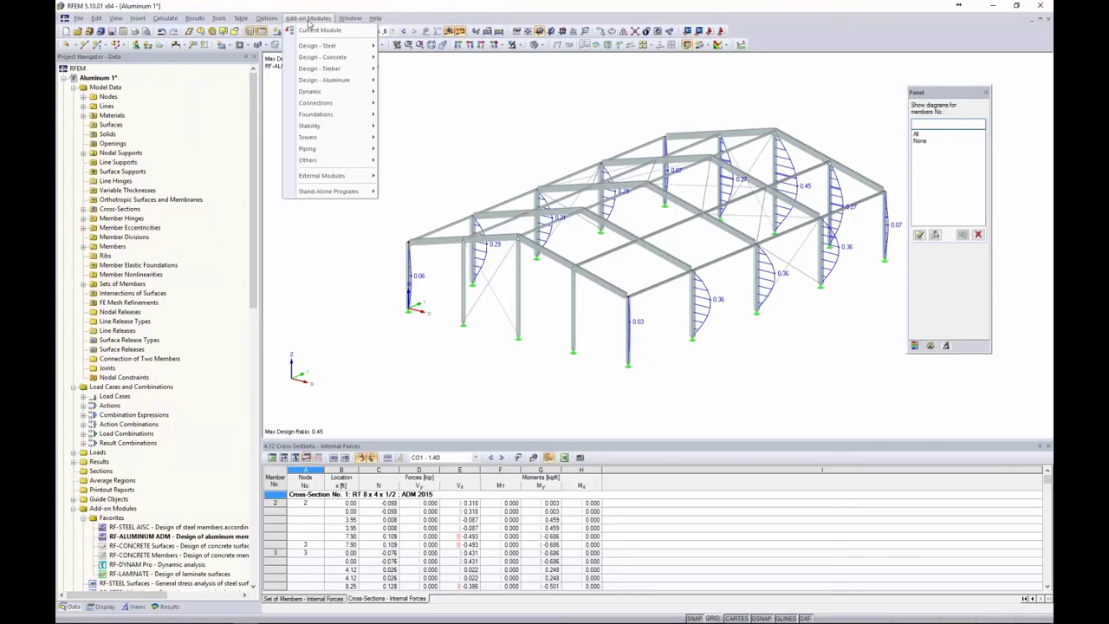
click(316, 31)
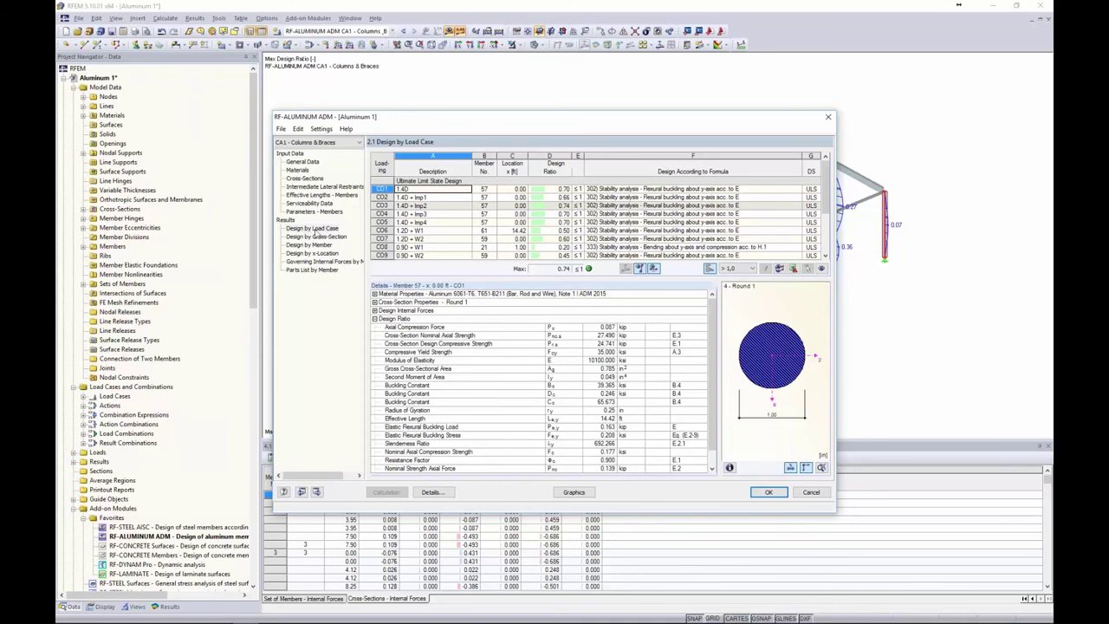
- Review the design results by cross-section, including the local buckling details of the SHAPE-THIN tube's biaxial bending check for member 28
click(317, 237)
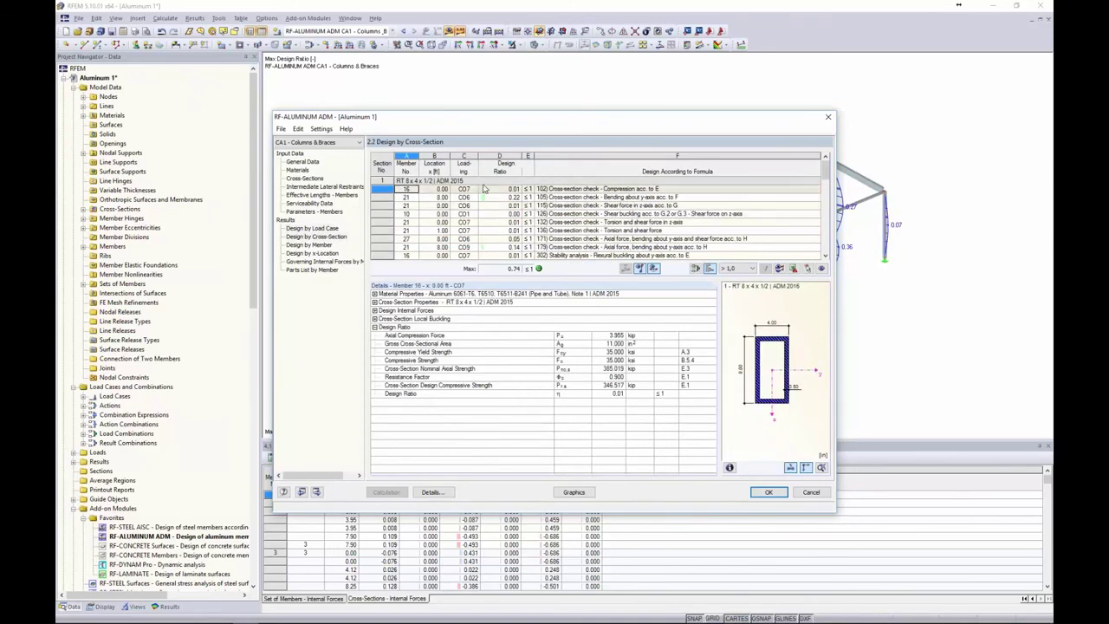
scroll(454, 198, down, 7)
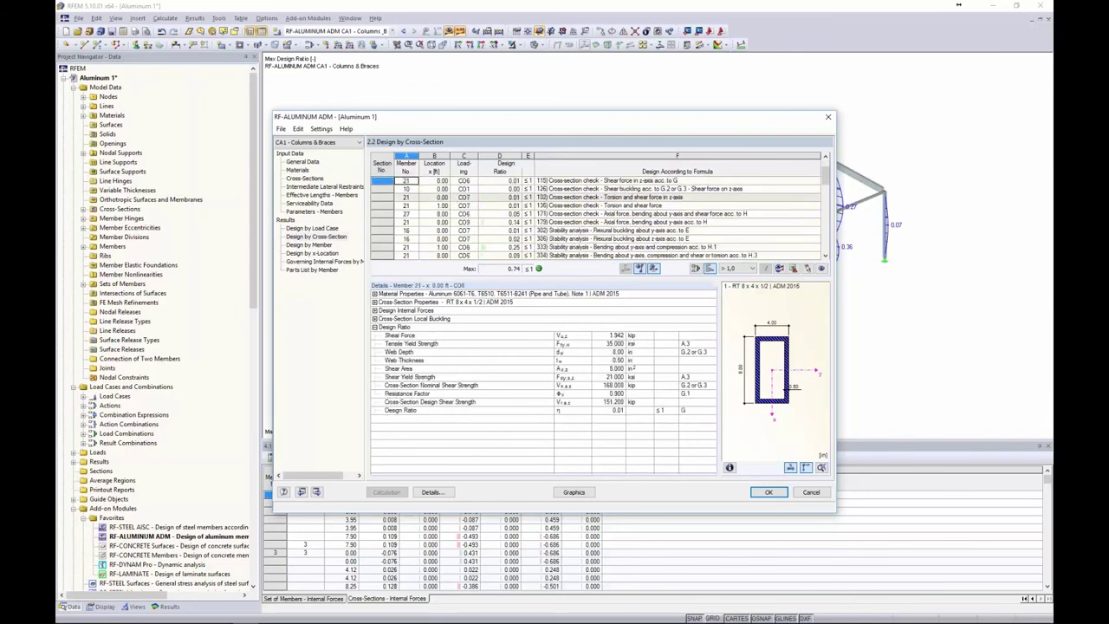
click(464, 213)
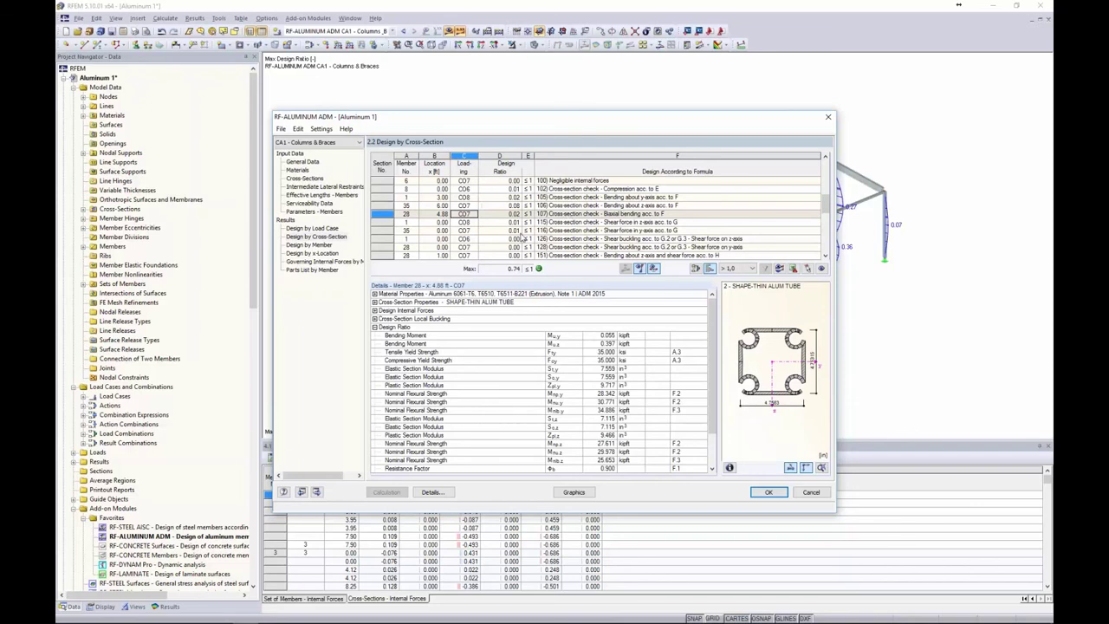
click(375, 319)
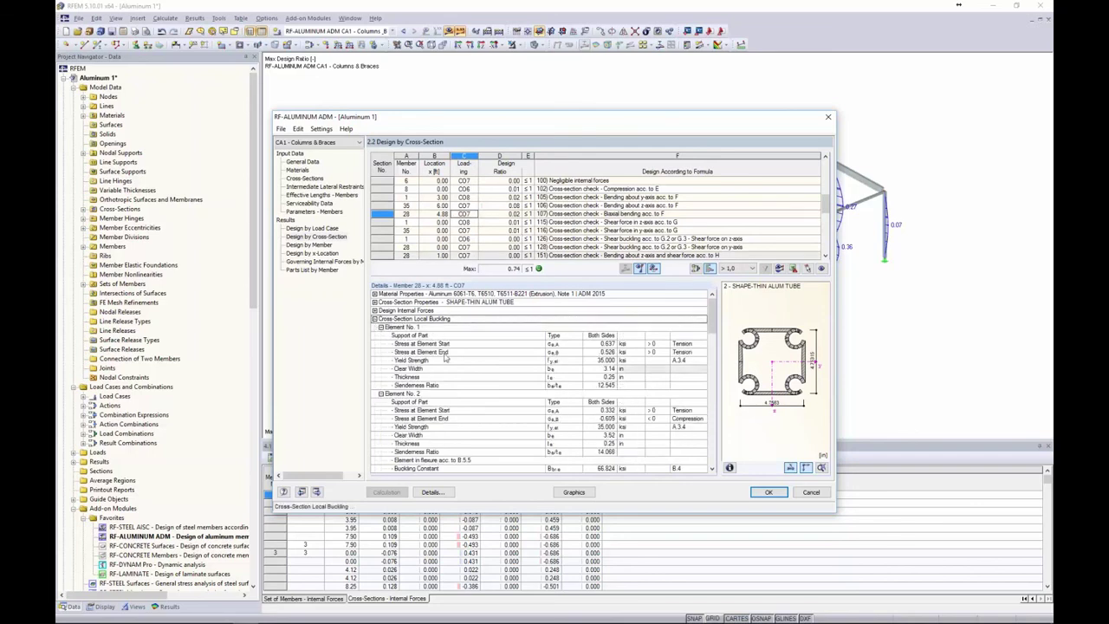
scroll(413, 331, down, 7)
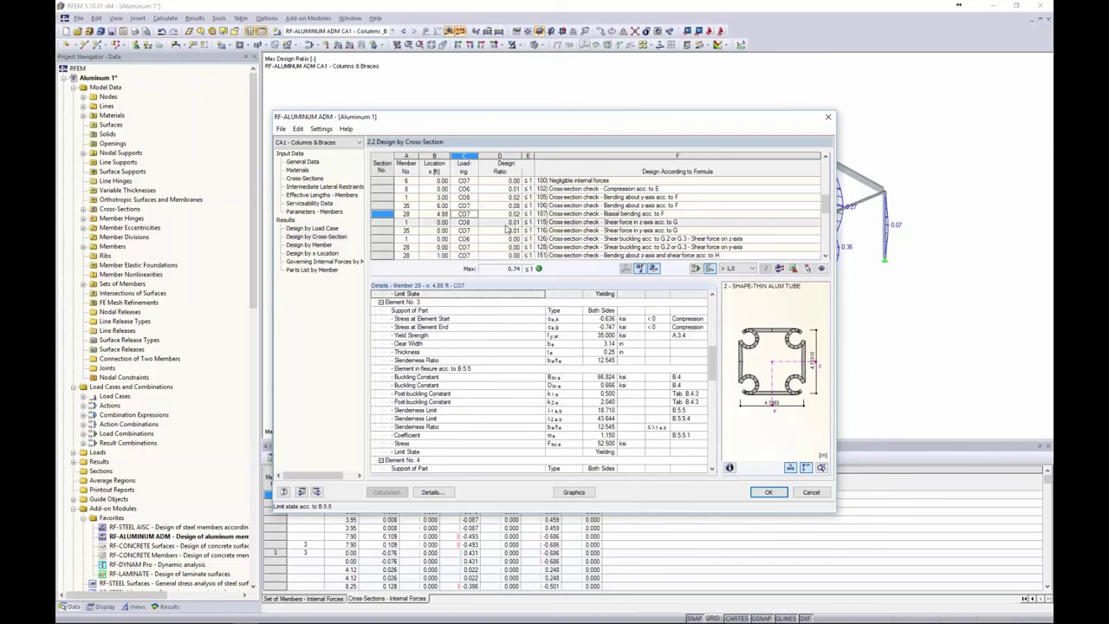
scroll(506, 226, down, 2)
scroll(598, 217, down, 2)
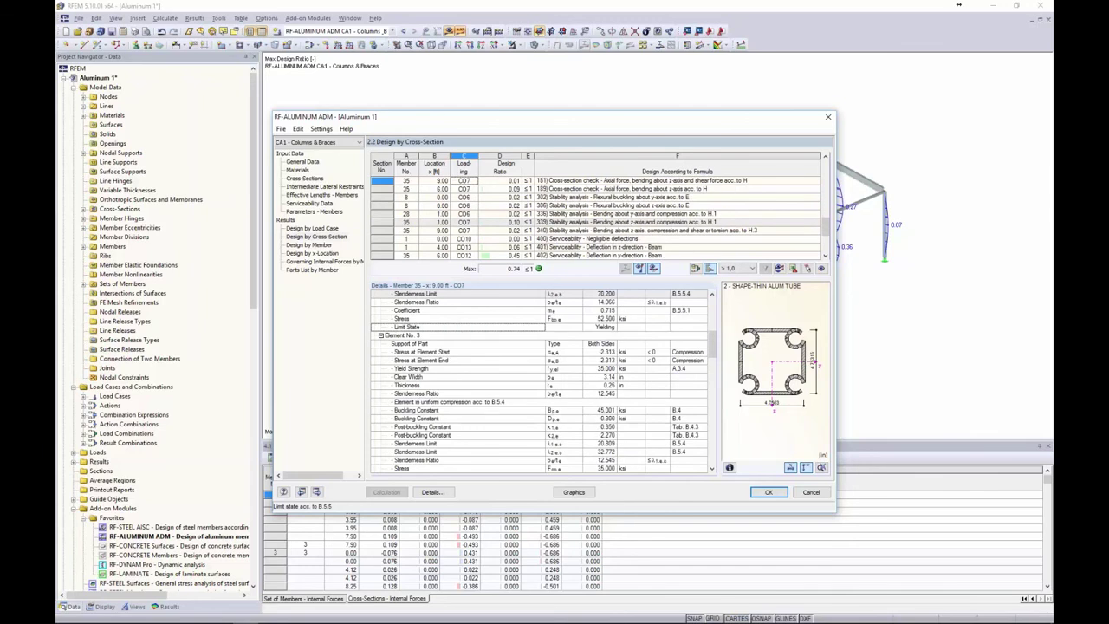
- Go through the design results by member up to member 10 while locating each member in the model
click(318, 246)
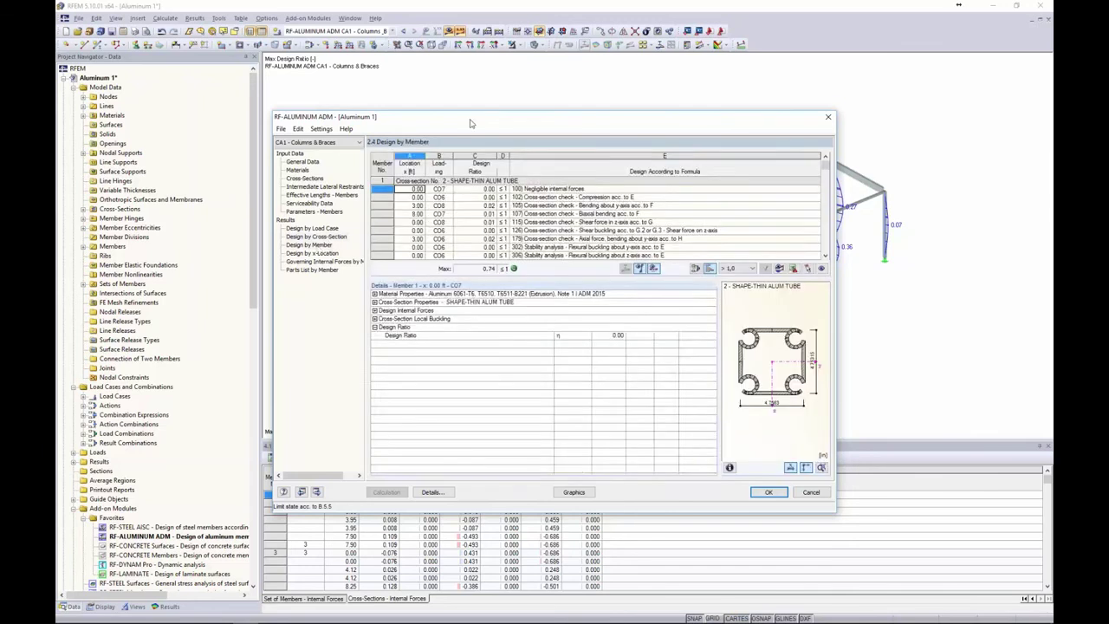
drag(472, 120, 464, 355)
scroll(589, 434, down, 3)
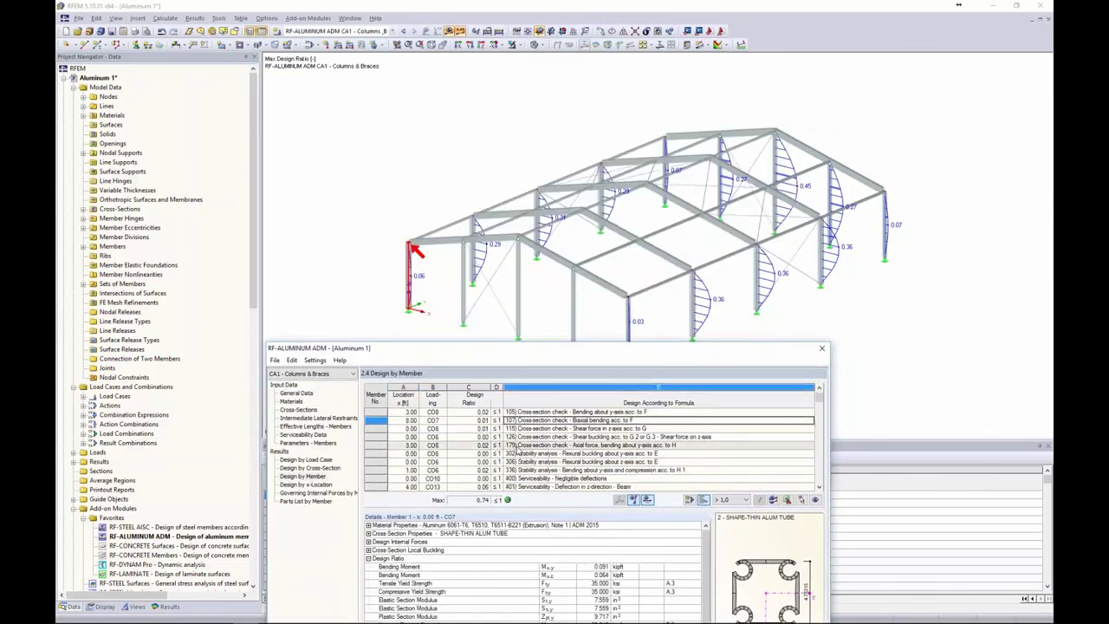
scroll(589, 438, down, 6)
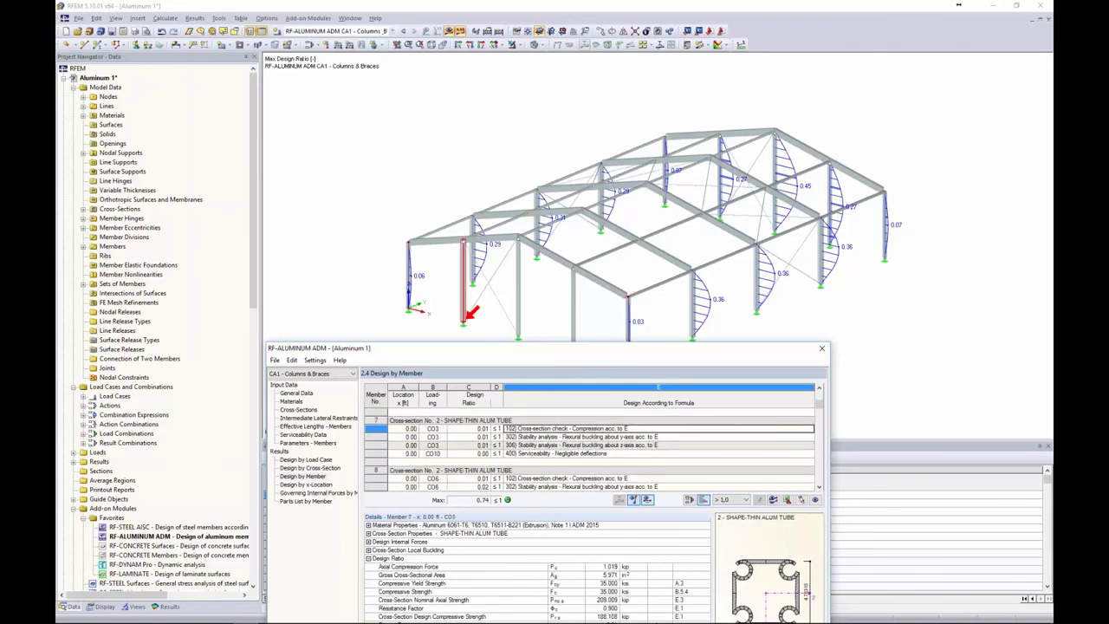
scroll(559, 433, down, 4)
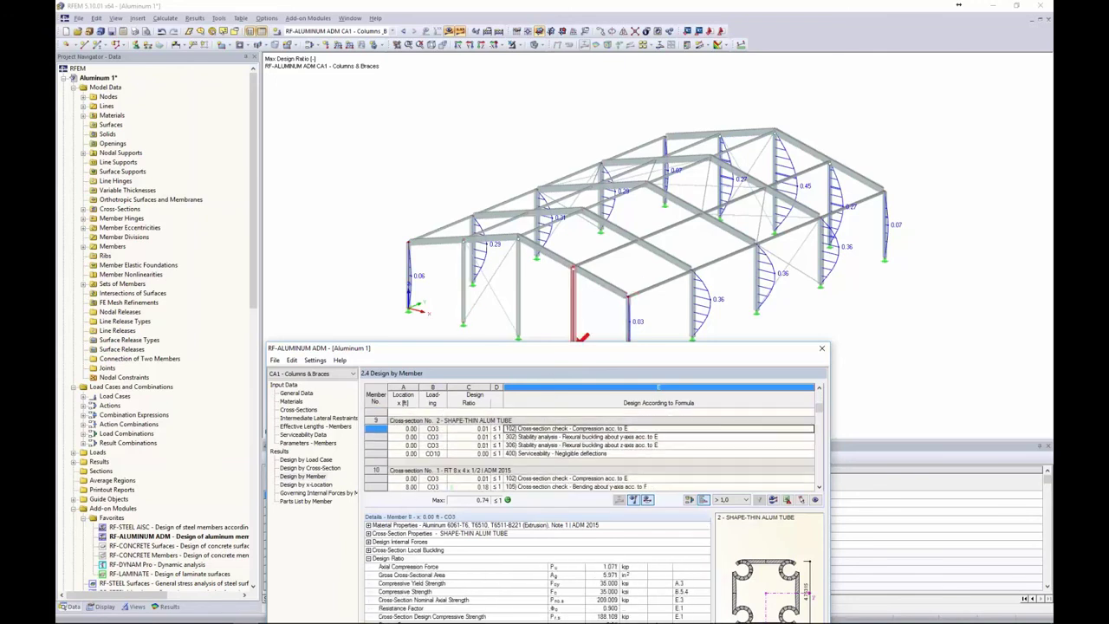
scroll(574, 453, down, 1)
click(596, 442)
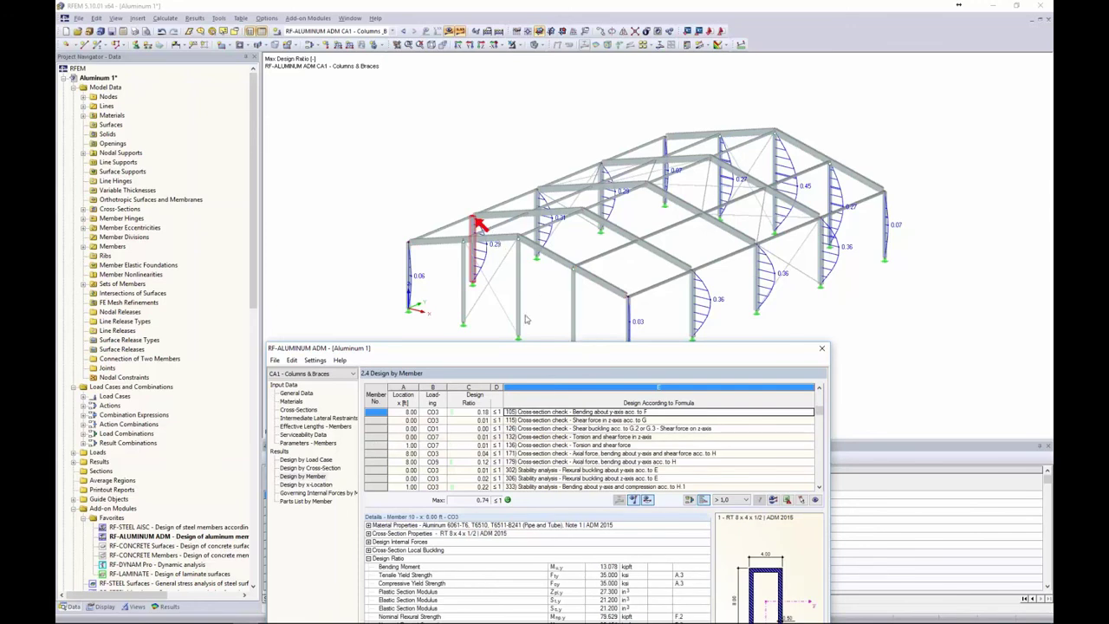
drag(530, 351, 541, 118)
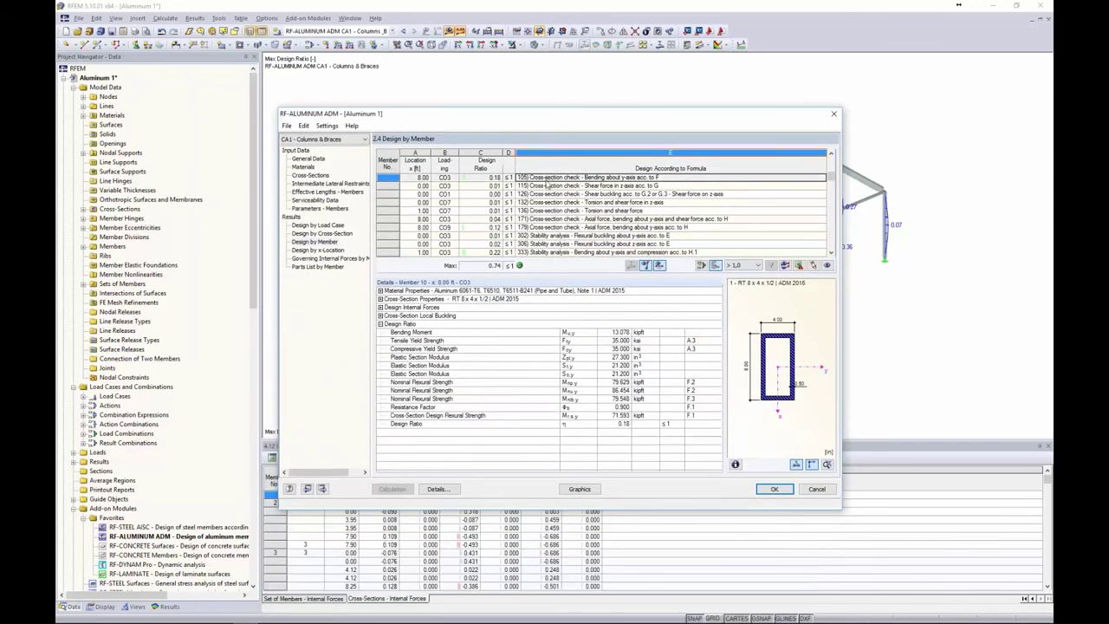
- Examine the details of member 10's cross-section checks in turn, from compression through bending and shear to combined torsion and shear
scroll(550, 186, up, 1)
click(551, 195)
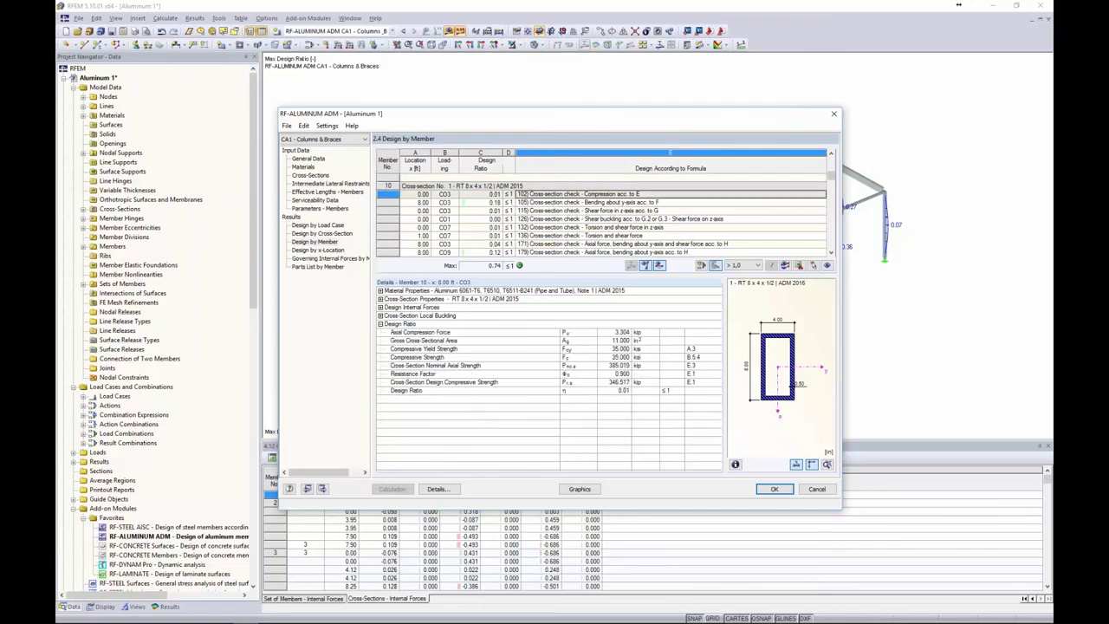
click(551, 203)
click(551, 211)
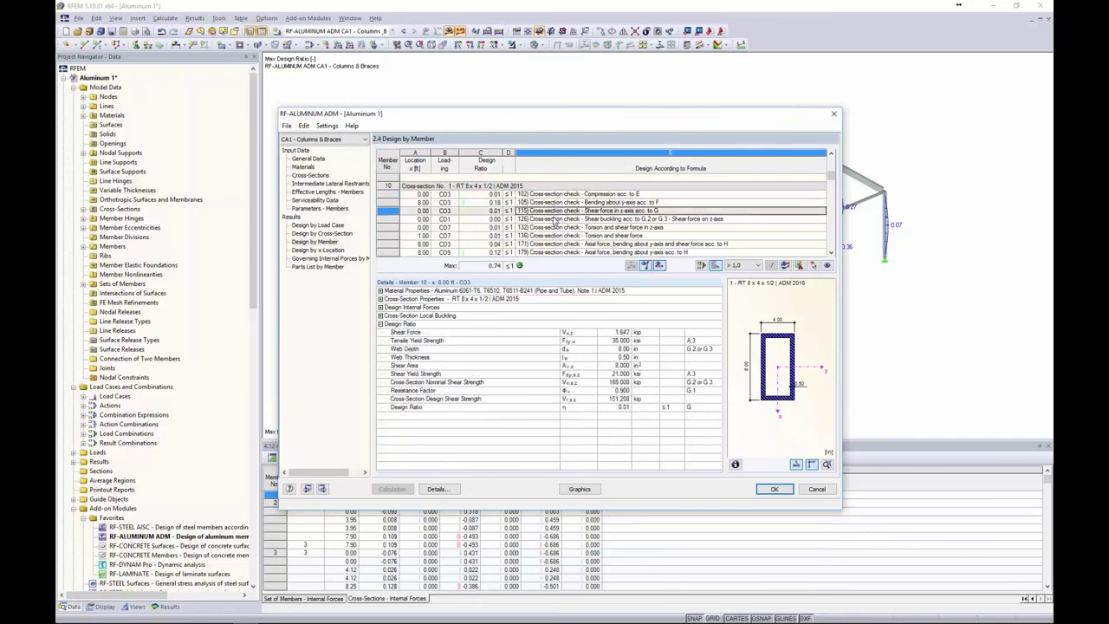
click(551, 220)
click(553, 227)
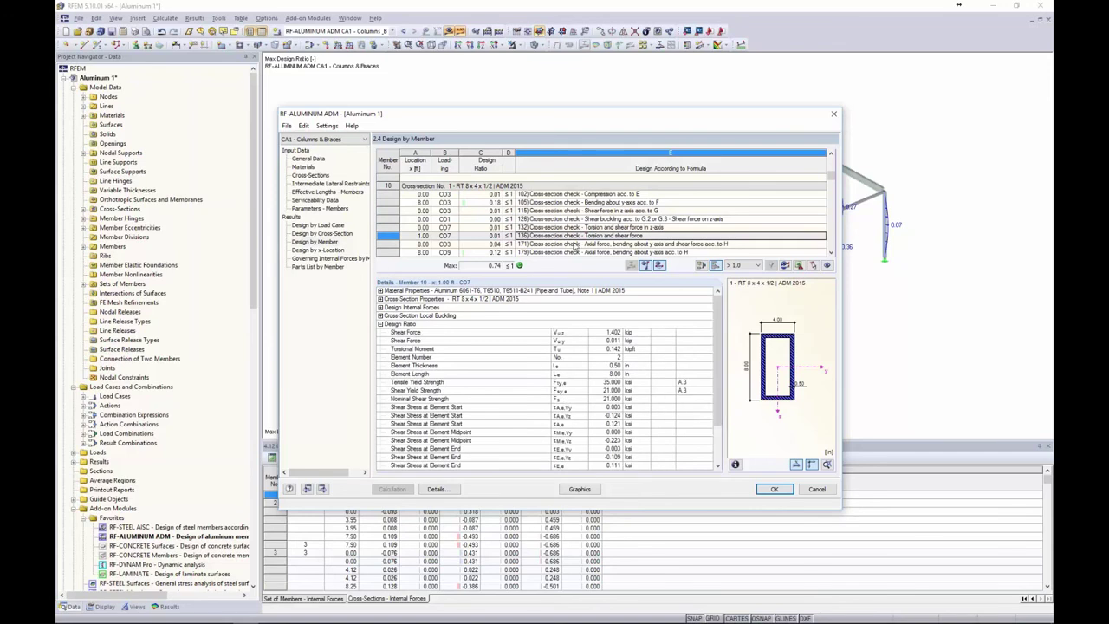
click(574, 236)
scroll(723, 327, down, 2)
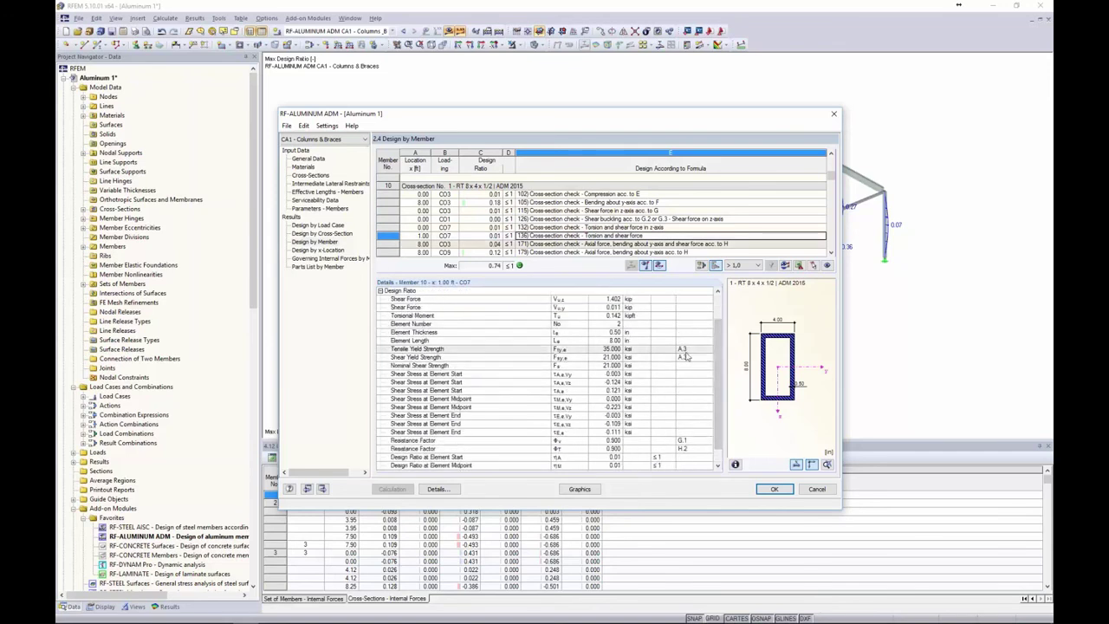
scroll(684, 437, up, 2)
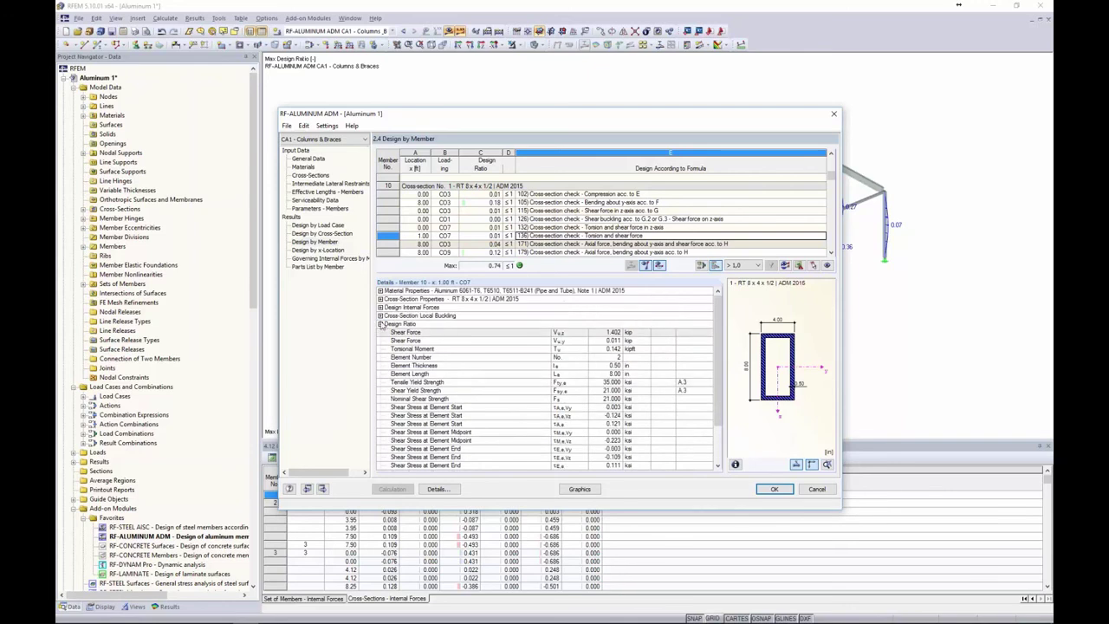
- Examine the local buckling details of member 10's torsion and shear check, and view the parts list by member
click(380, 316)
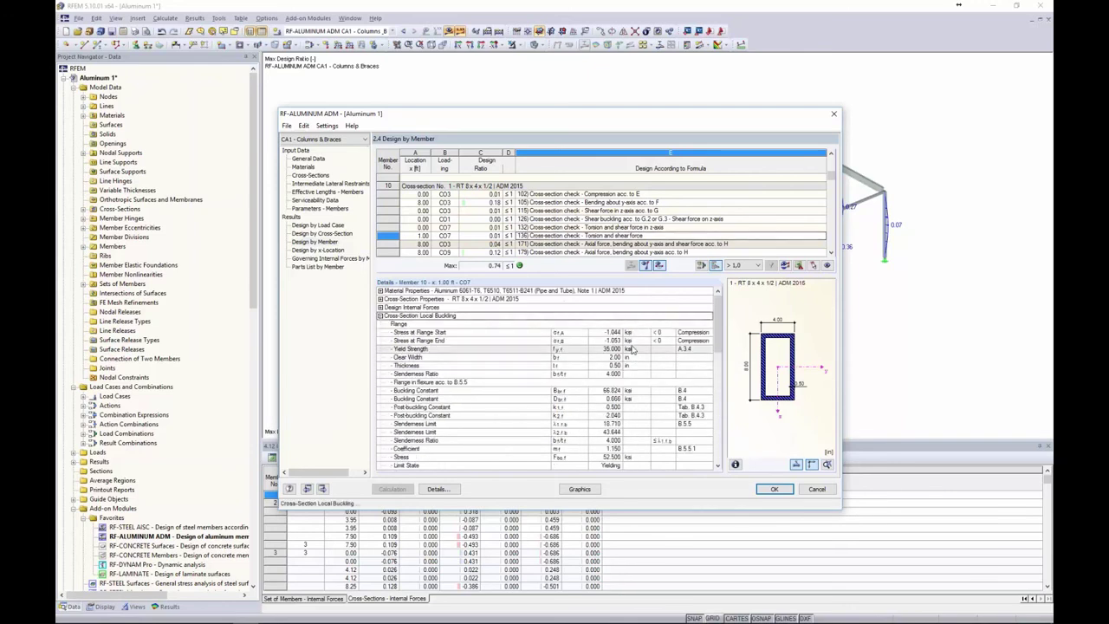
scroll(633, 354, down, 5)
scroll(633, 351, down, 5)
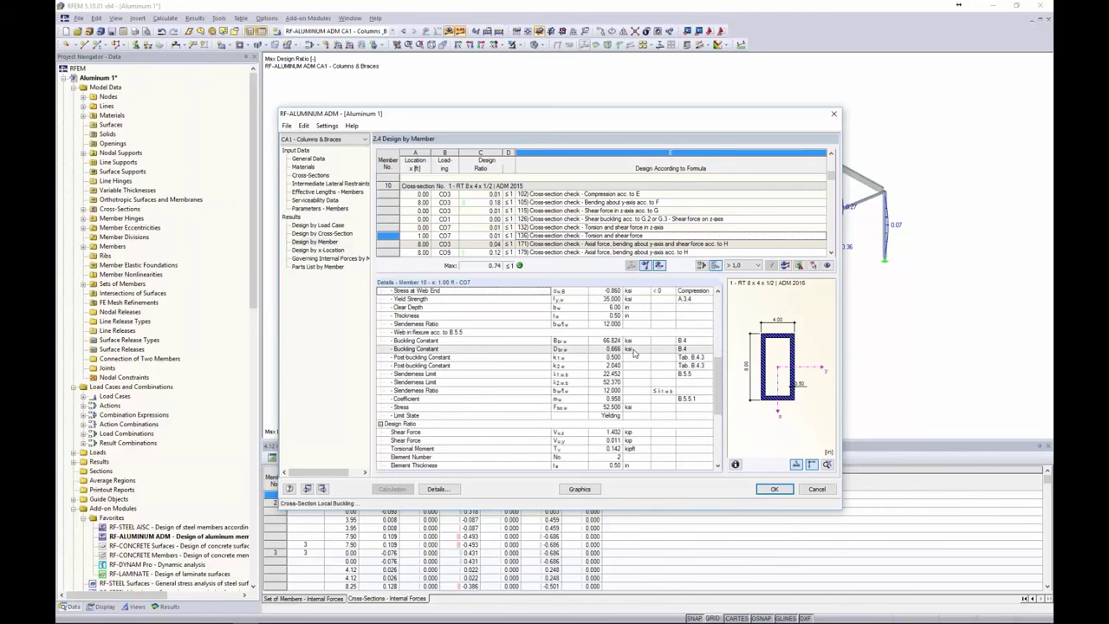
scroll(636, 351, down, 1)
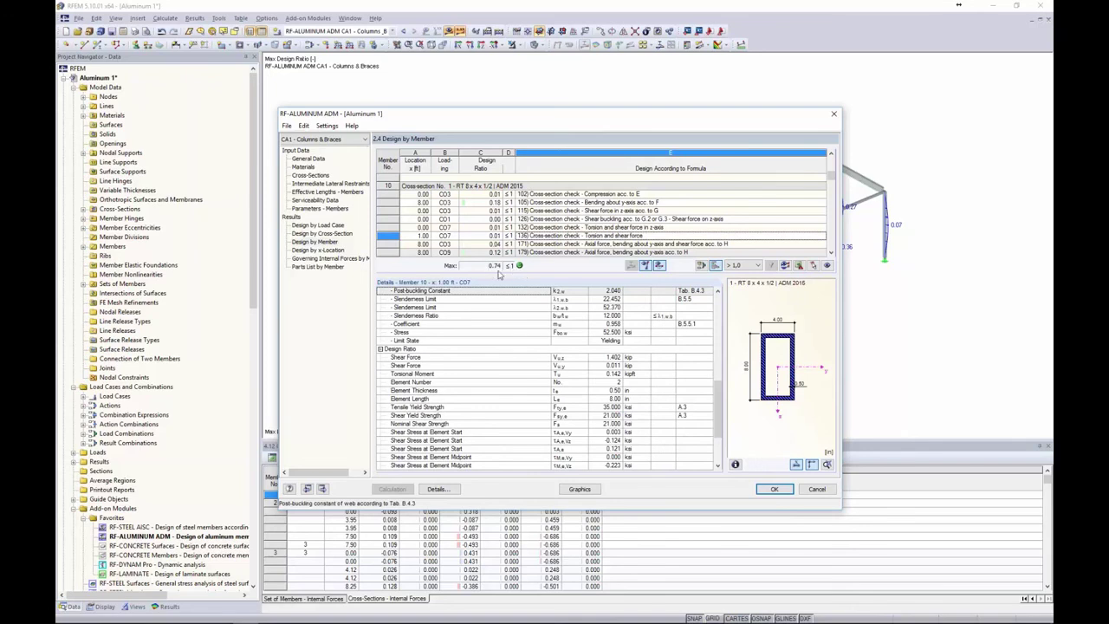
click(325, 268)
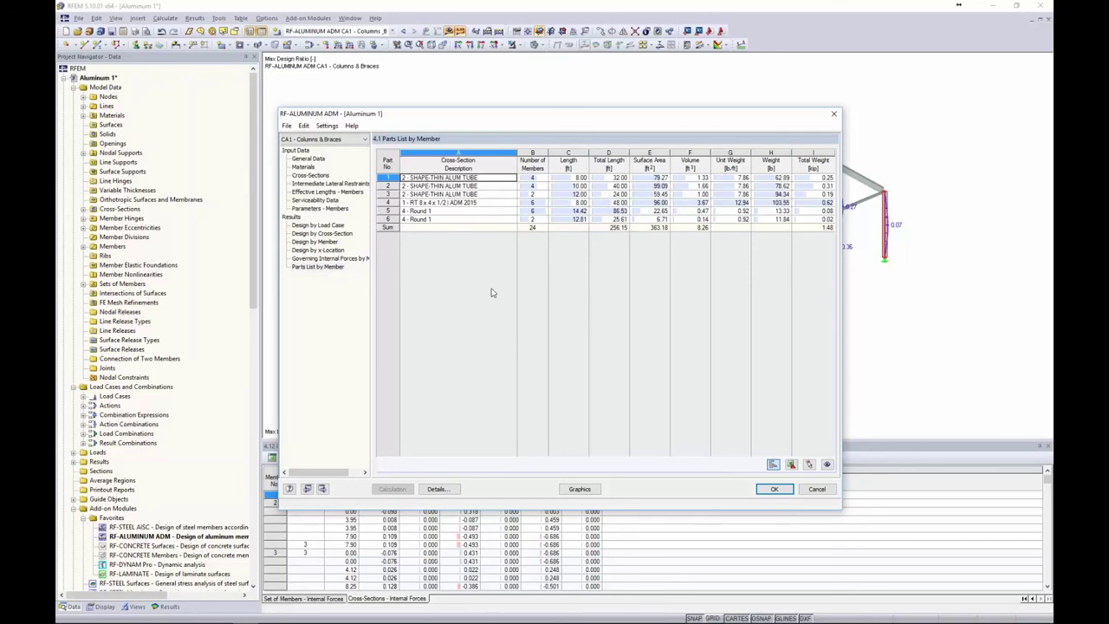
- Display the ultimate limit state design ratios graphically on the model and hide the serviceability limit state ratios
click(582, 489)
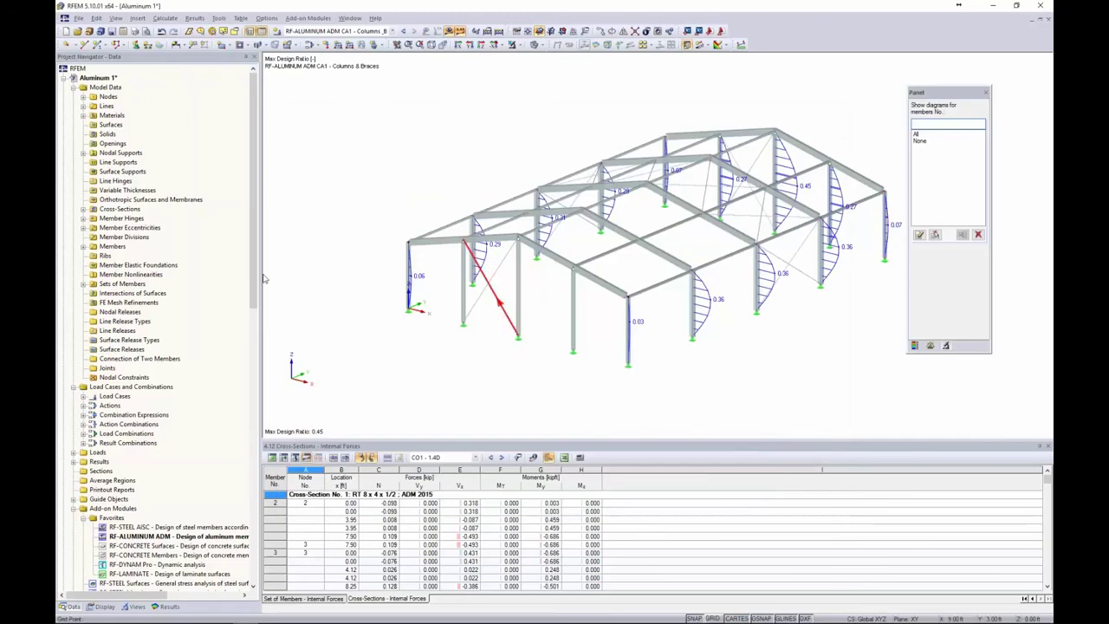
click(168, 606)
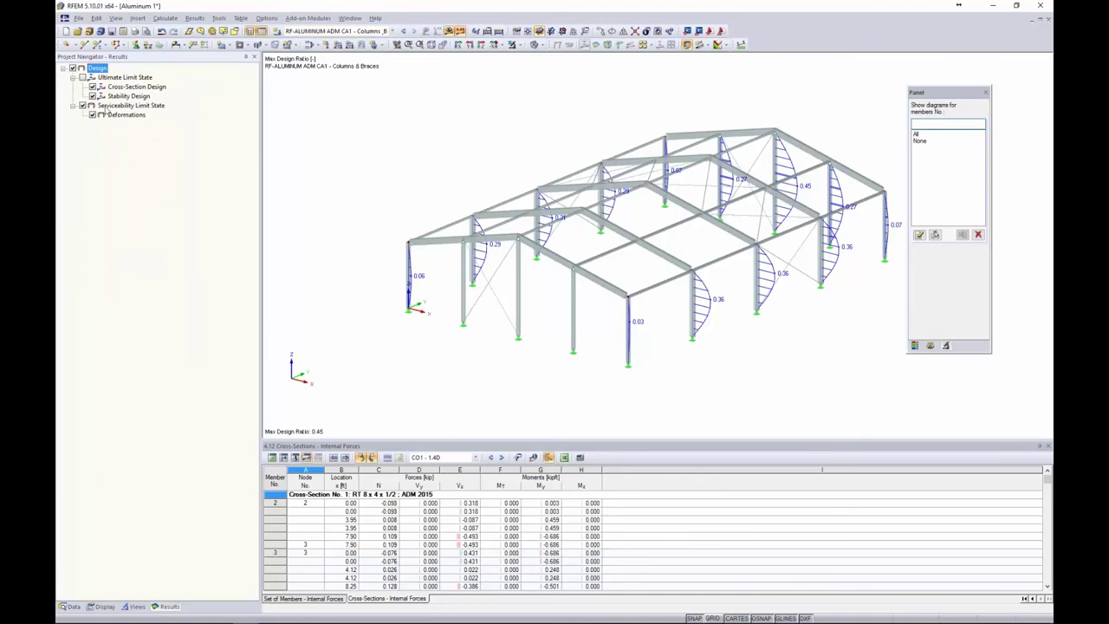
click(720, 249)
middle_drag(720, 250, 649, 241)
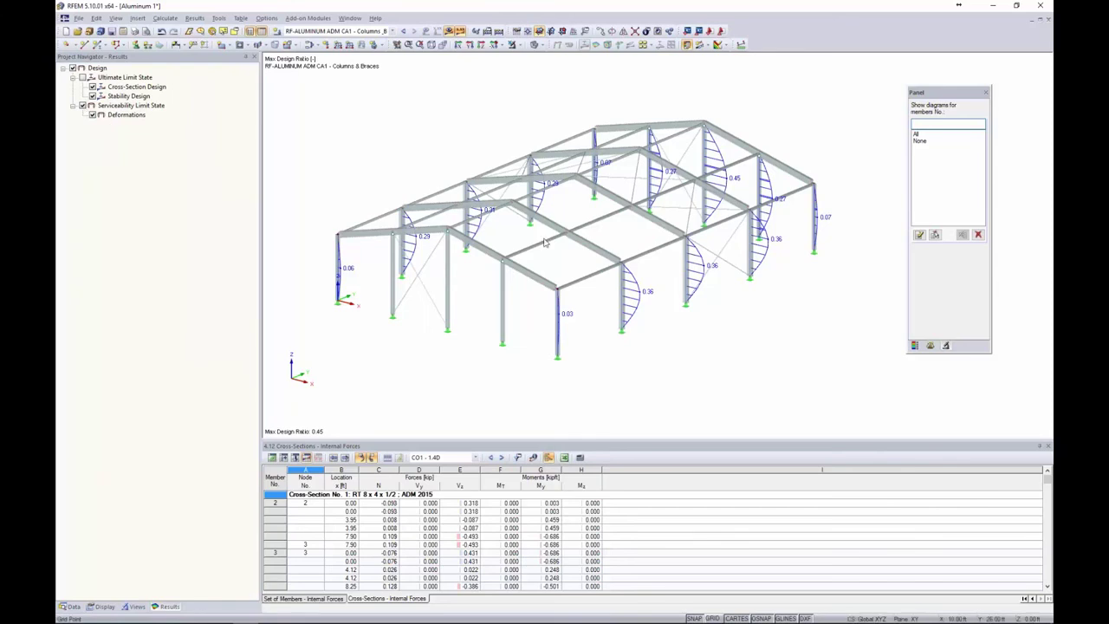
click(82, 77)
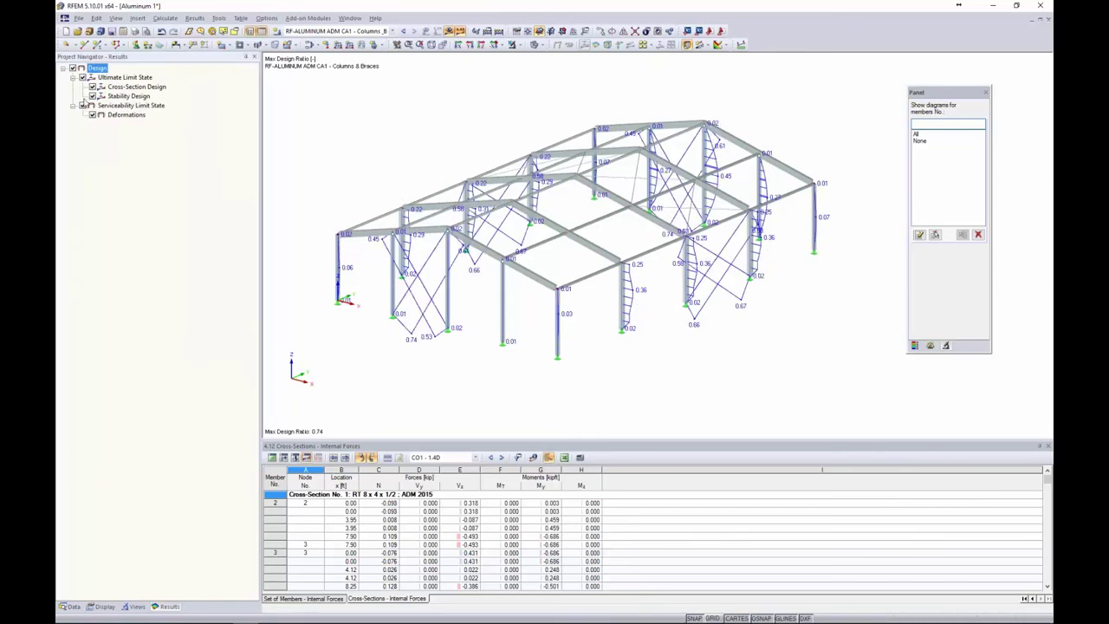
click(83, 105)
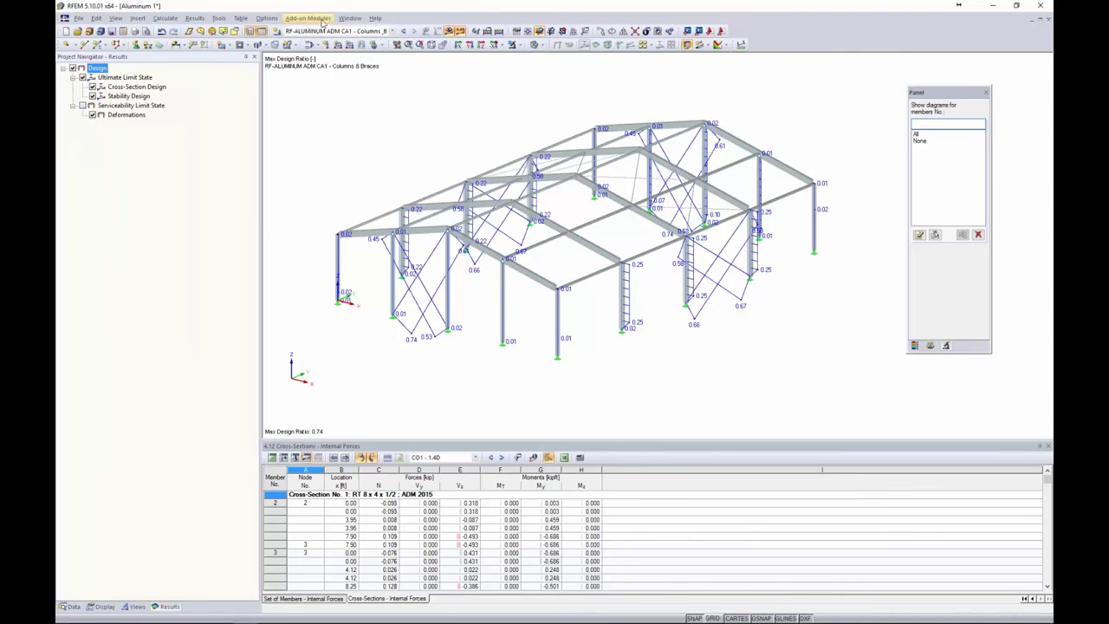
- Turn off the design results display on the model and reopen the RF-ALUMINUM ADM module
click(448, 32)
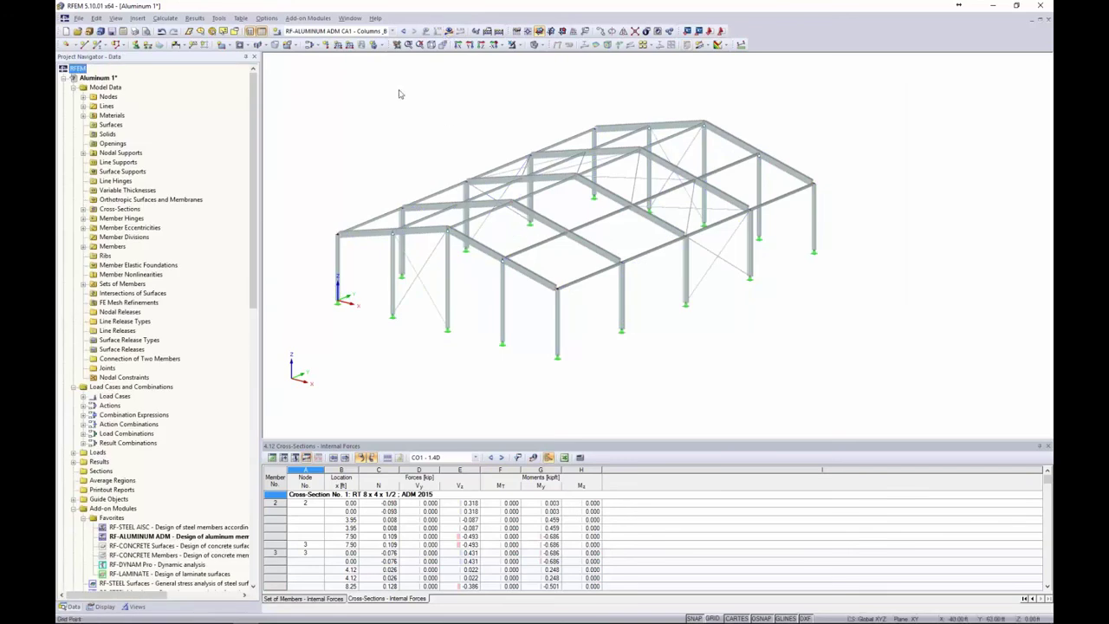
click(311, 21)
click(313, 34)
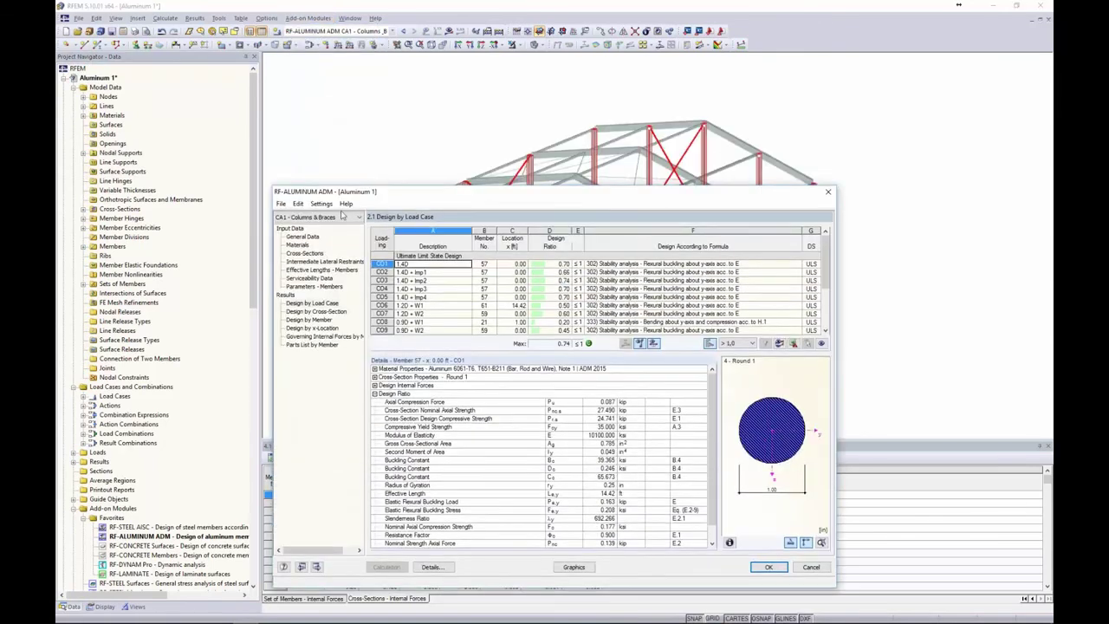
drag(469, 194, 506, 83)
- Create a new RF-ALUMINUM ADM design case No. 2 with the description Rafters
click(316, 94)
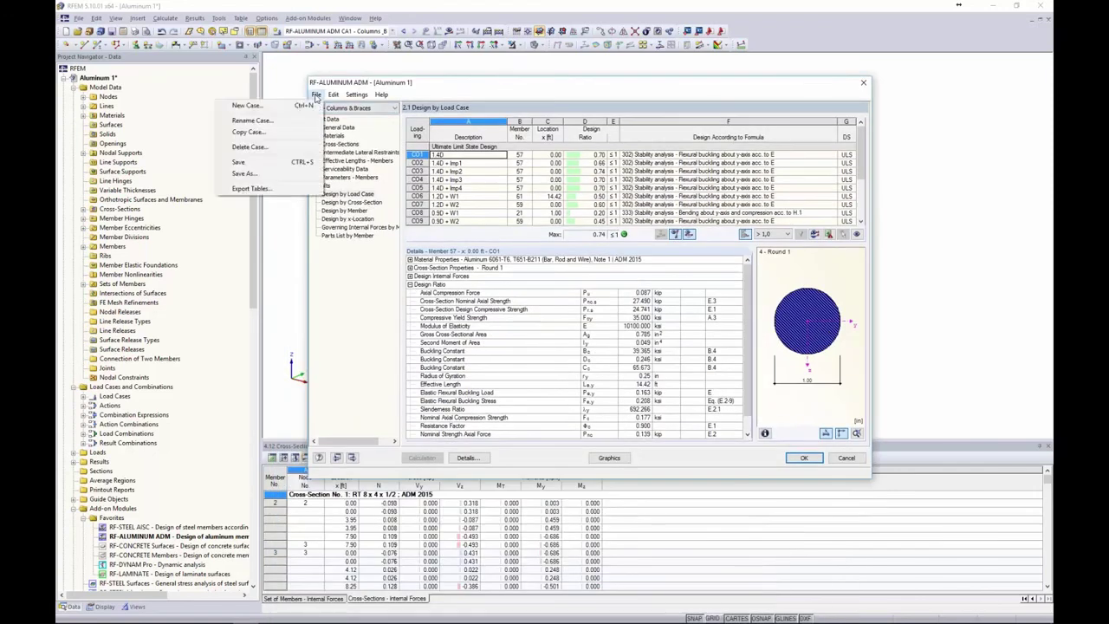
click(295, 105)
key(Tab)
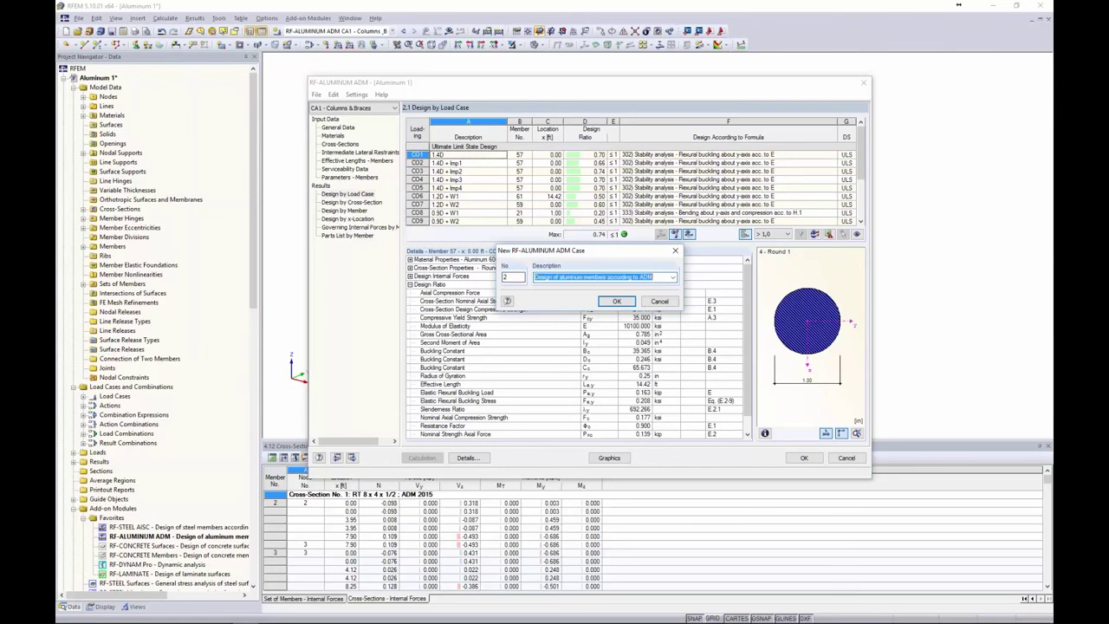
text(Re)
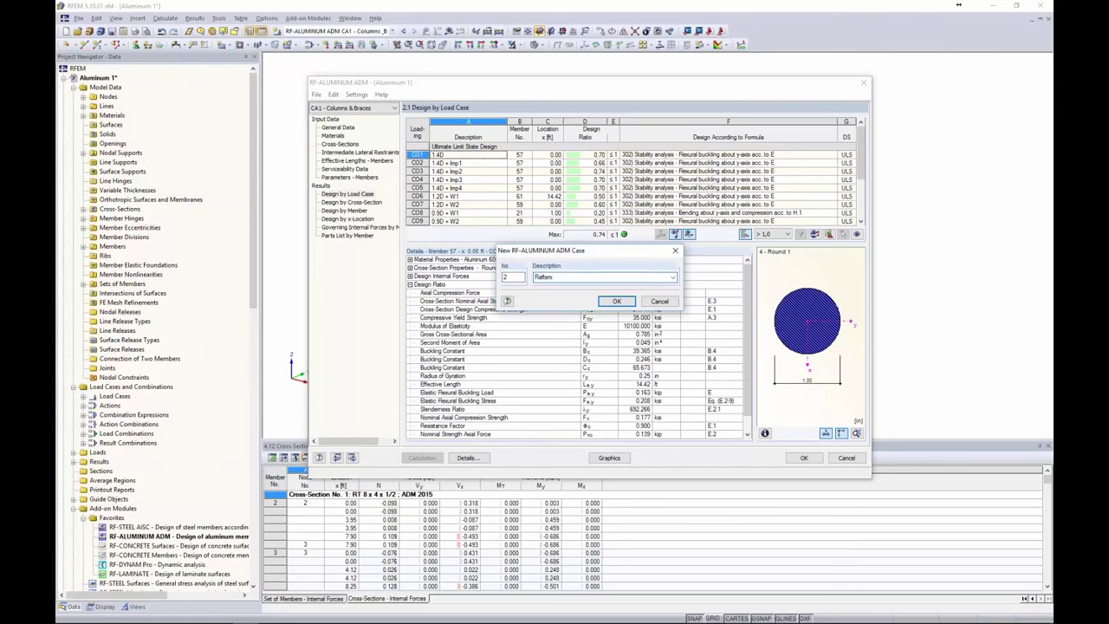
click(616, 301)
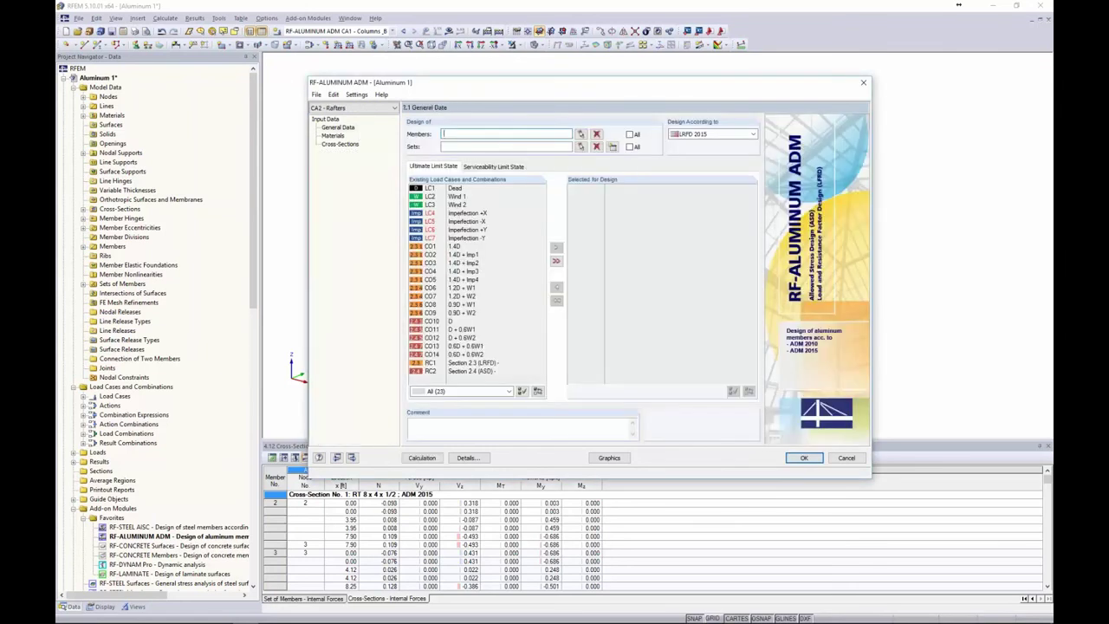
click(353, 107)
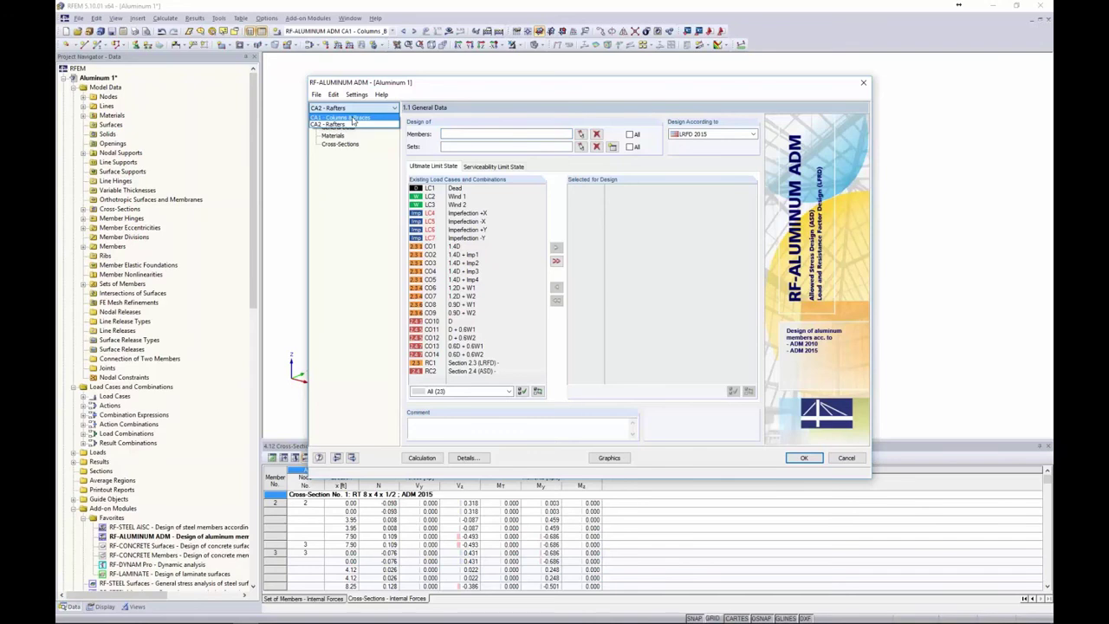
click(362, 174)
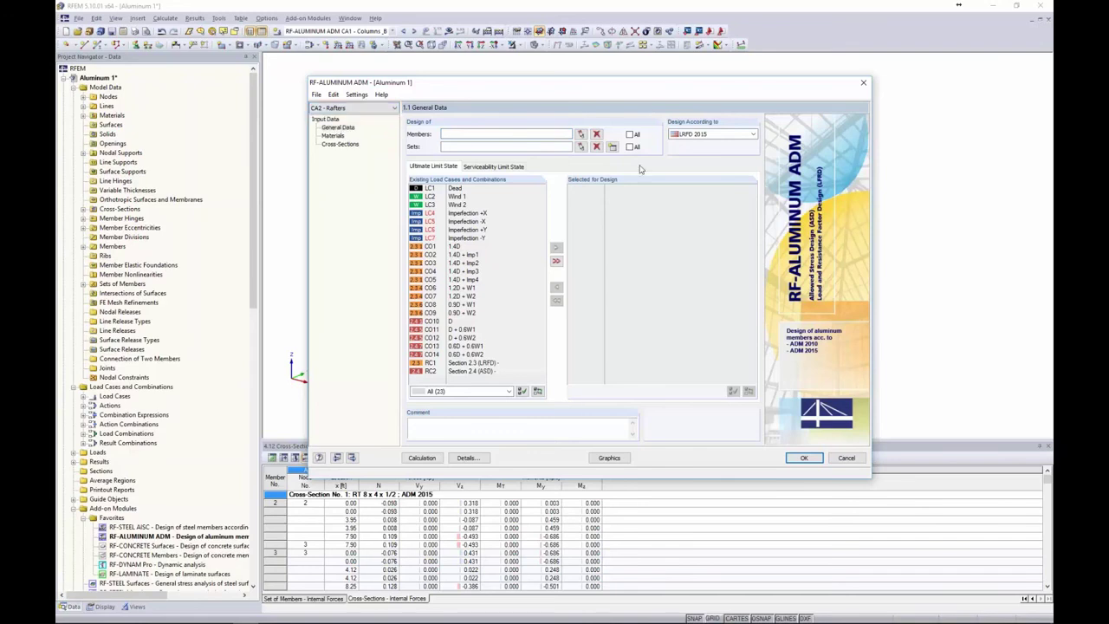
- Assign rafter members 11-14 of the second frame to the Rafters case by picking them in the model
click(580, 134)
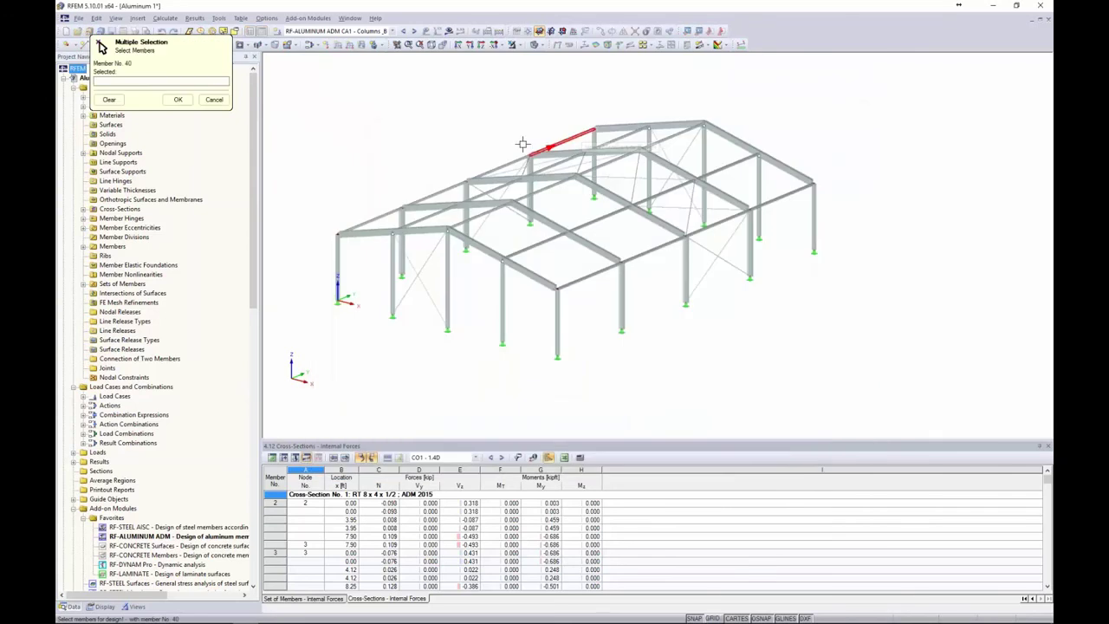
click(431, 206)
click(487, 205)
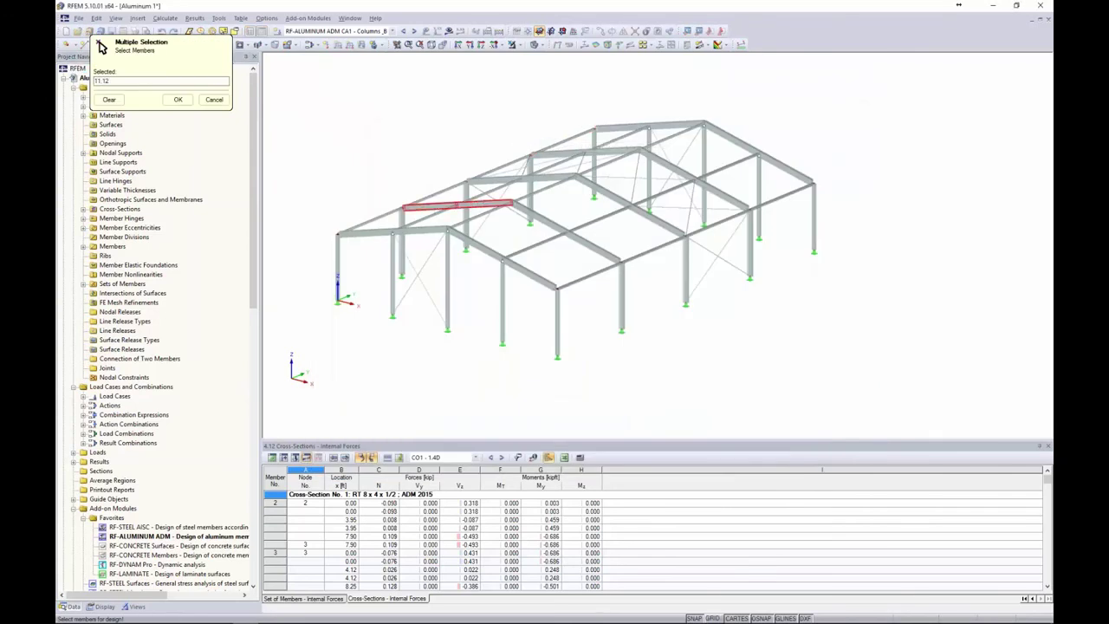
click(541, 221)
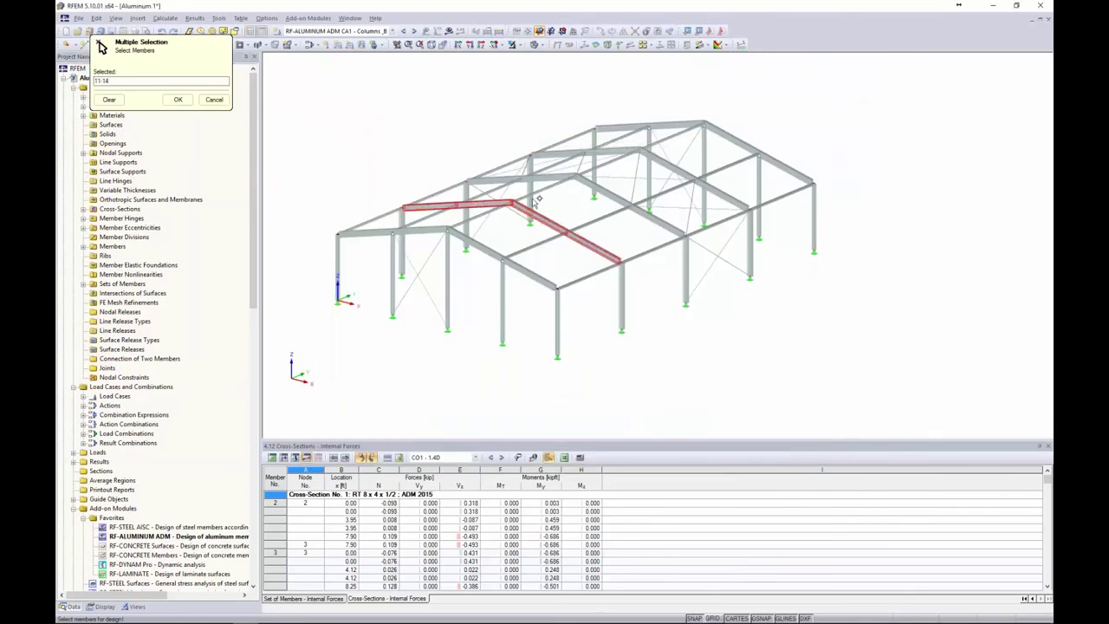
click(178, 98)
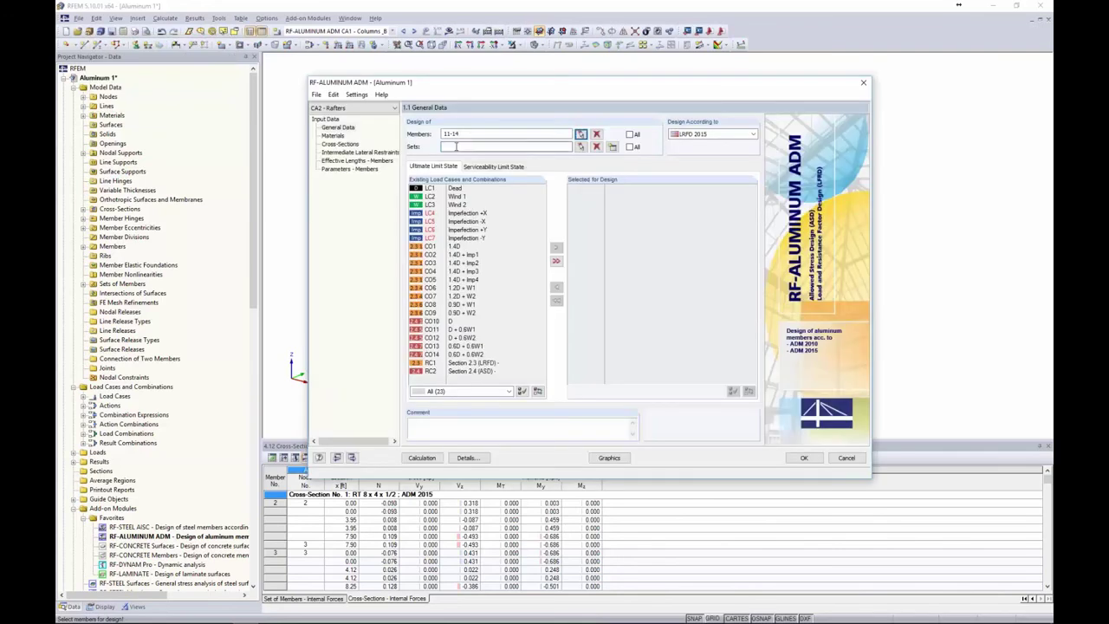
- Add the rafter of the third frame, set of members No. 3, to the design by picking it in the model
click(581, 146)
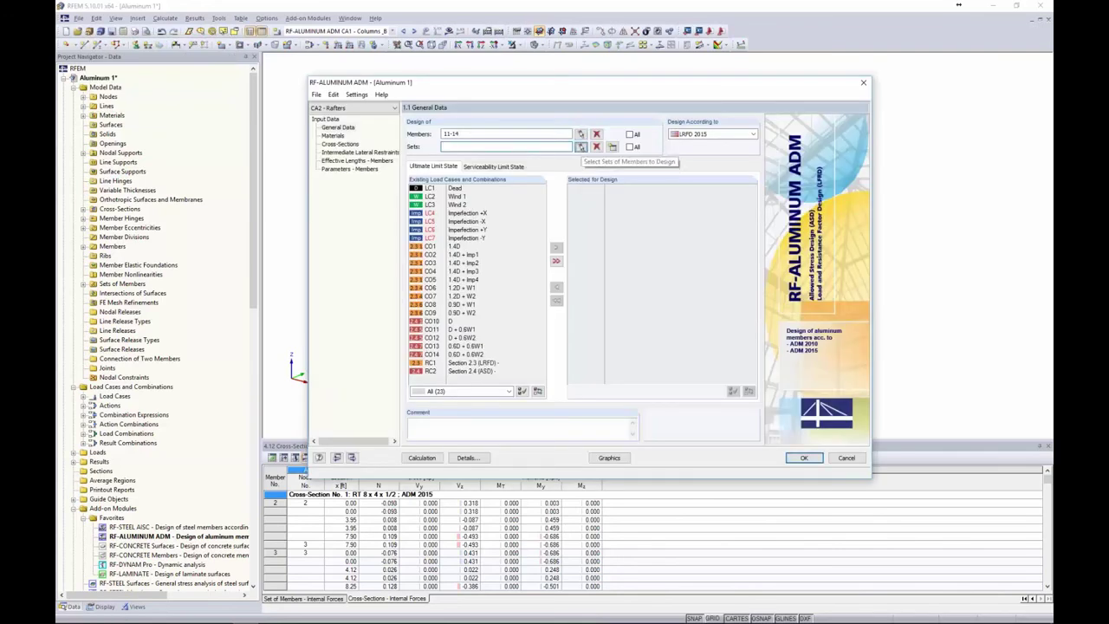
middle_drag(592, 196, 559, 214)
scroll(560, 206, up, 2)
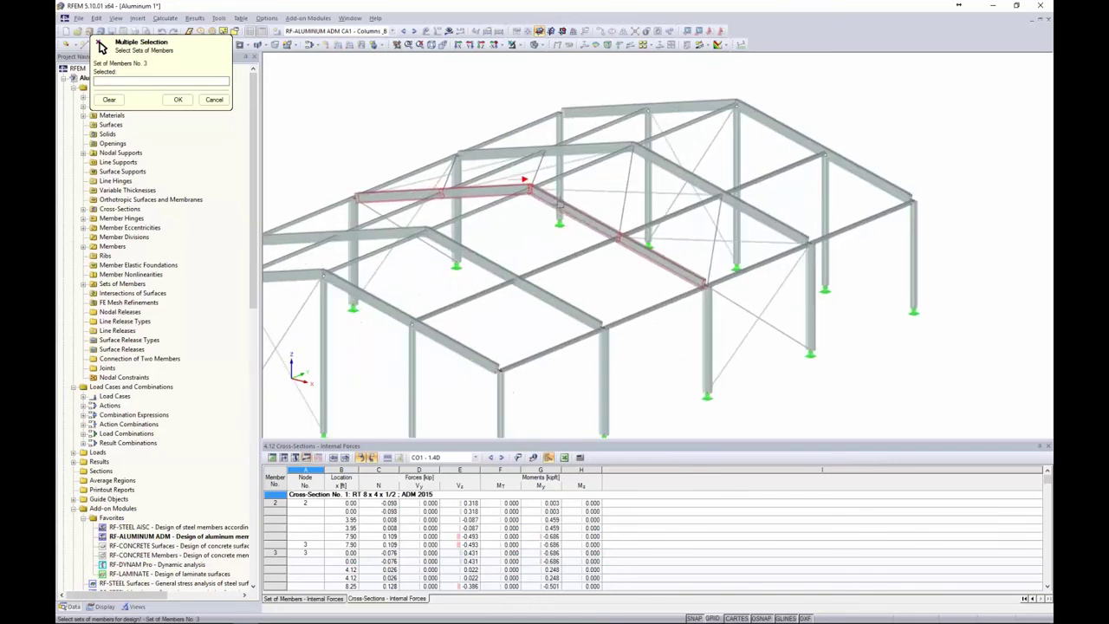
scroll(560, 206, up, 1)
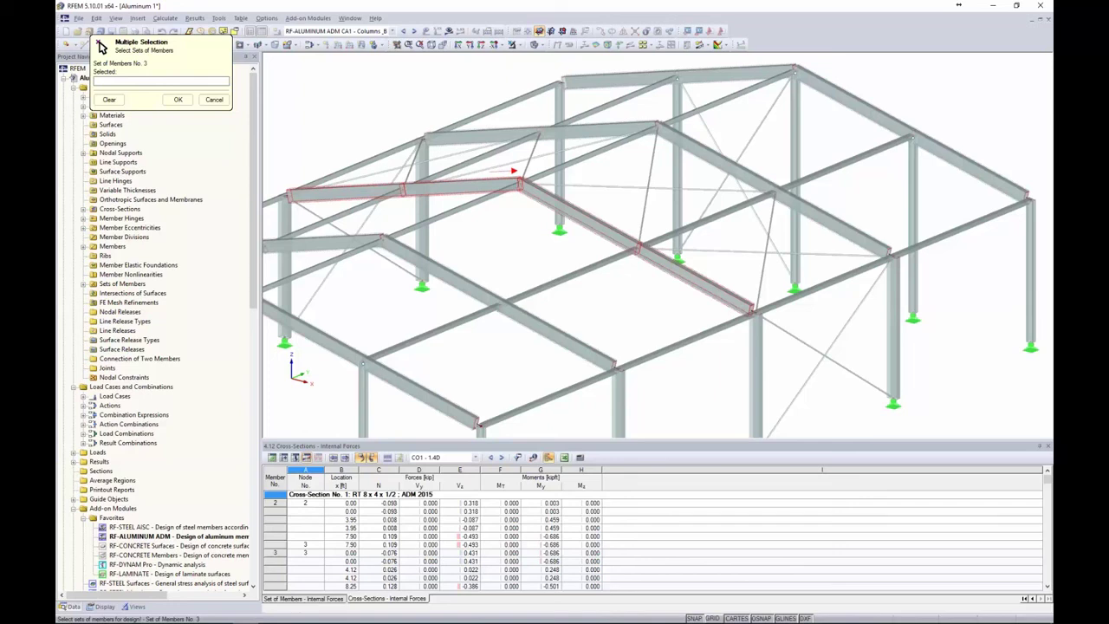
click(455, 189)
click(178, 99)
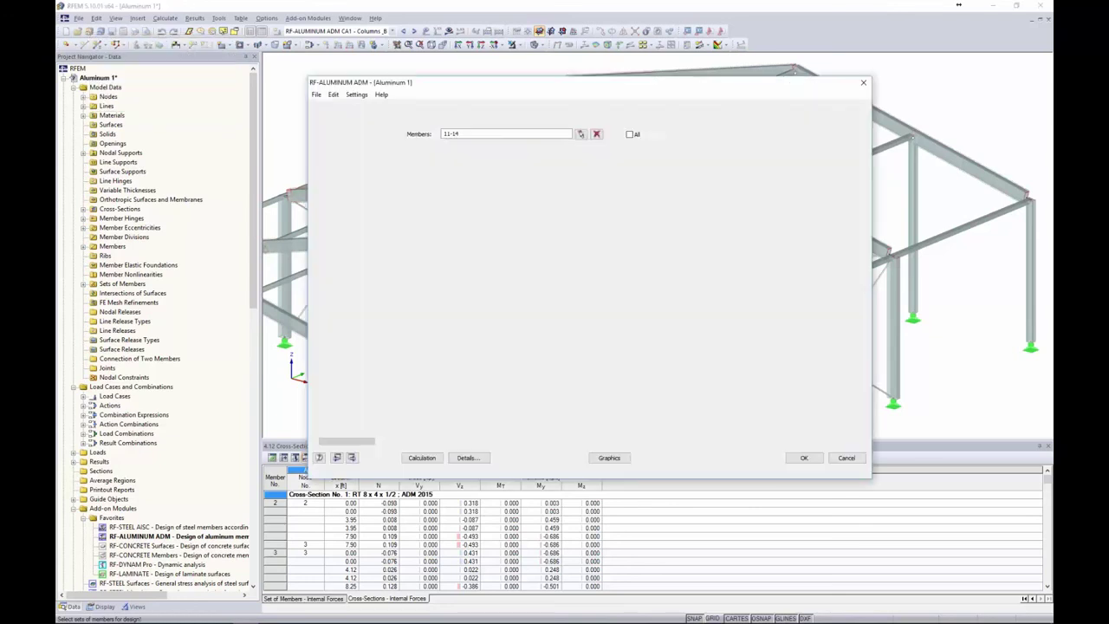
drag(509, 87, 563, 99)
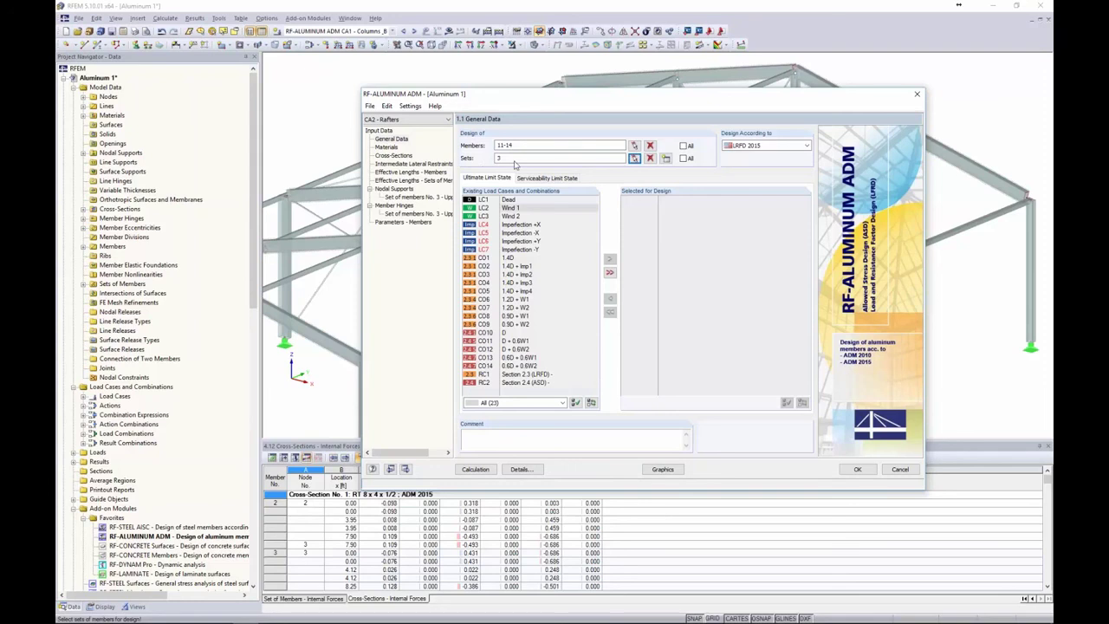
- Select load combinations CO1 to CO9 for the ultimate limit state design and CO10 to CO14 for the serviceability limit state design
click(511, 258)
shift+click(516, 324)
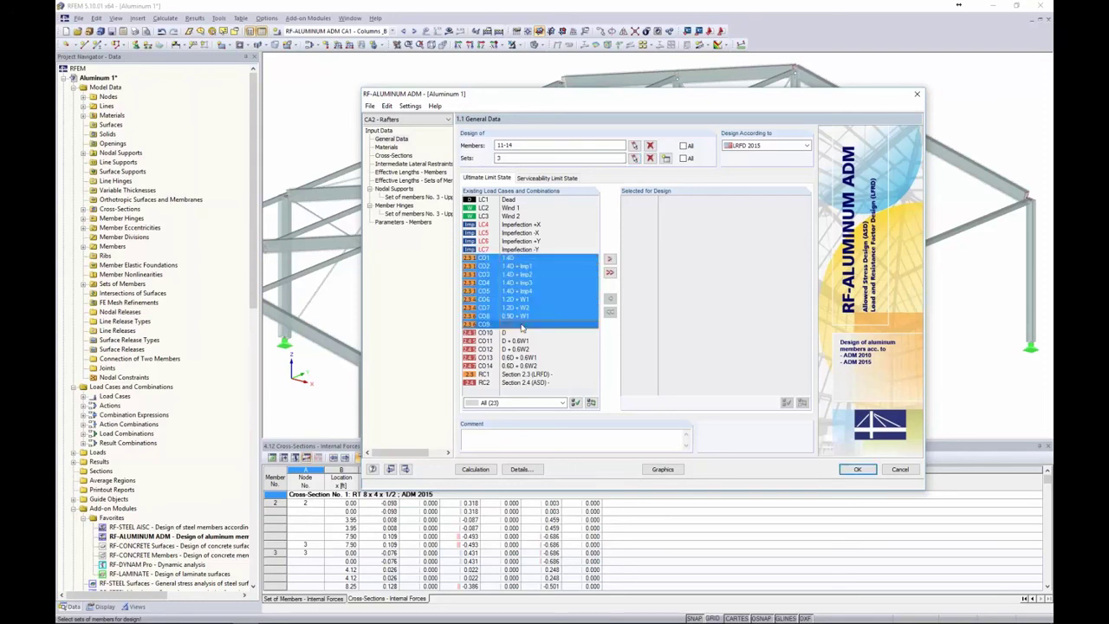
click(610, 258)
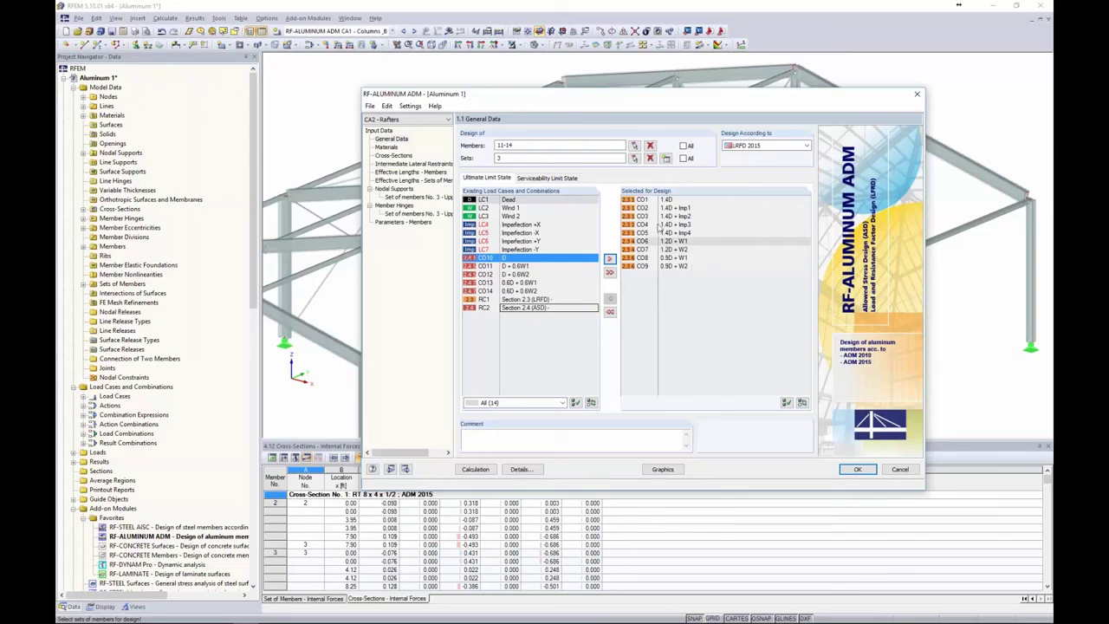
click(533, 178)
click(511, 332)
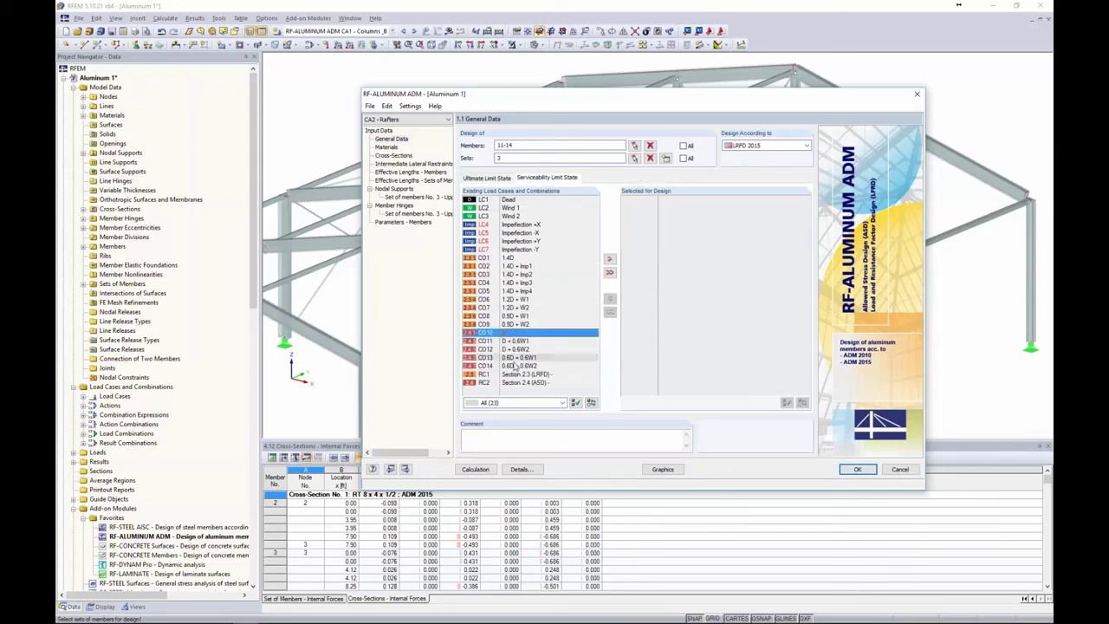
shift+click(517, 365)
click(609, 259)
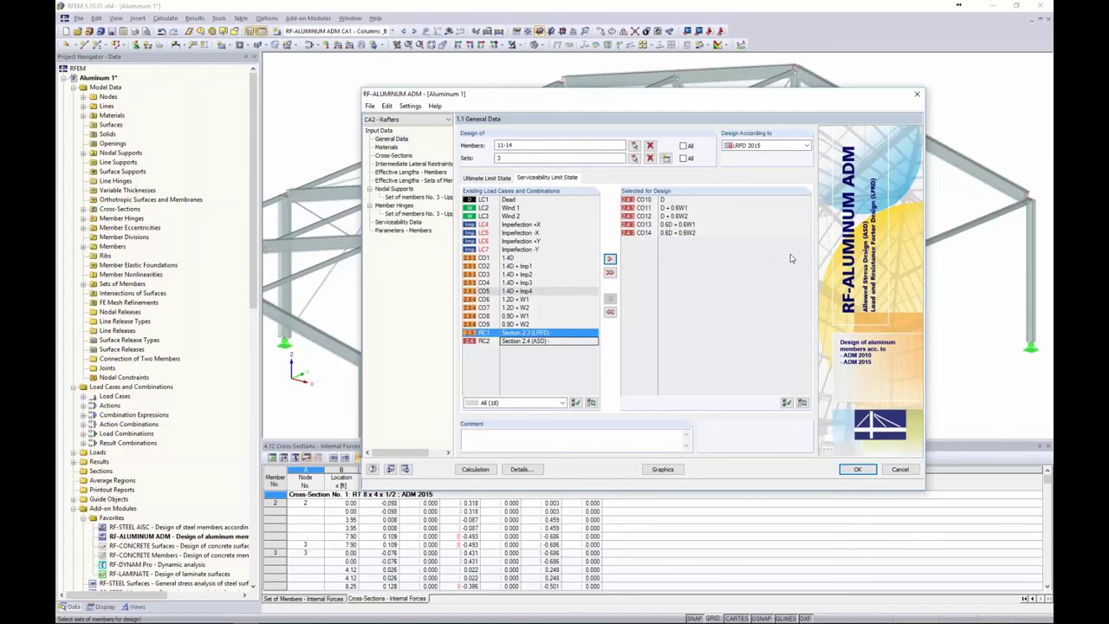
- Review the materials, cross-sections and intermediate lateral restraints of the Rafters case
click(387, 147)
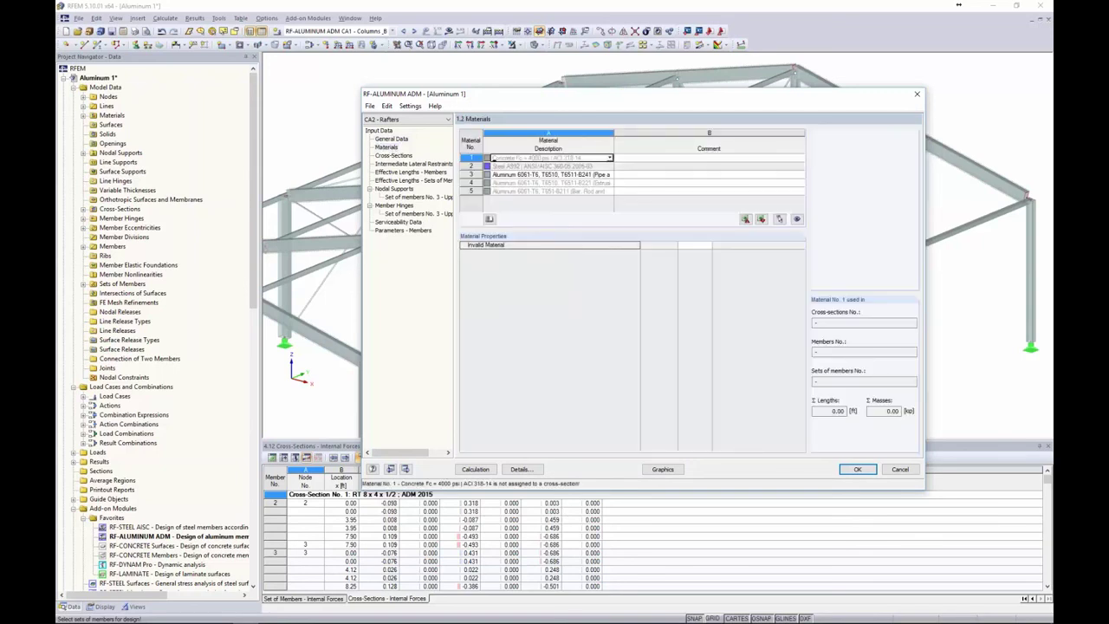
click(395, 156)
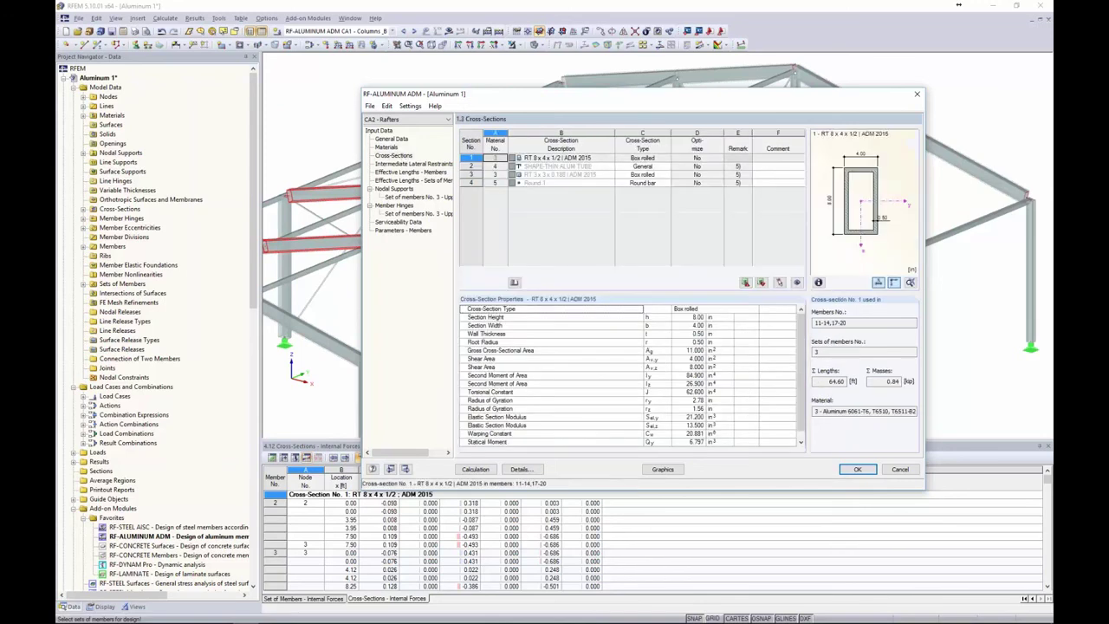
click(417, 165)
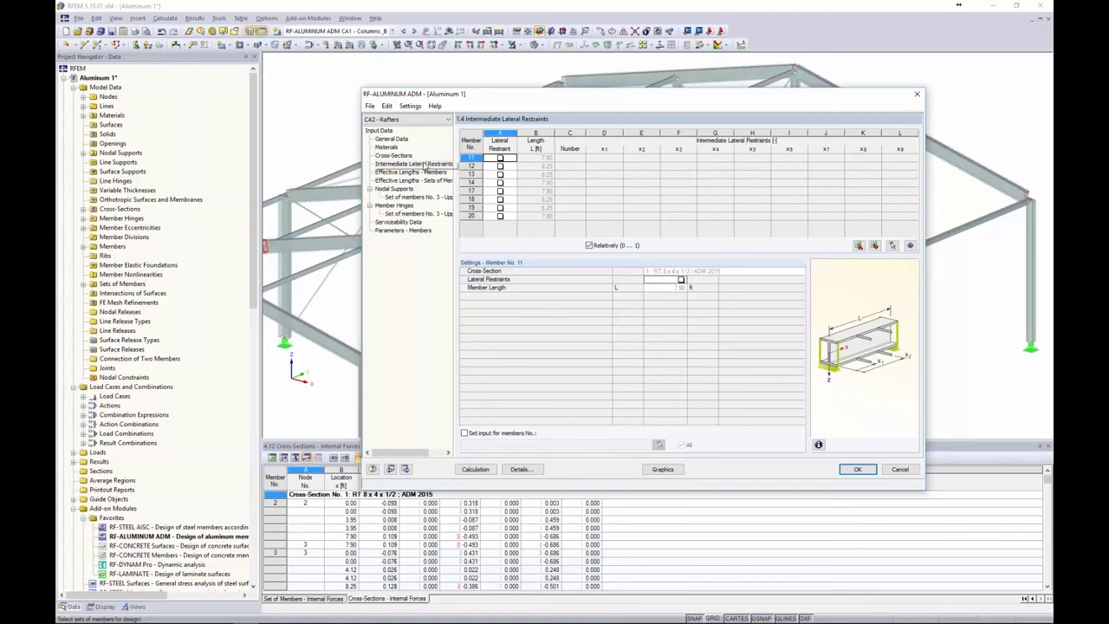
- Set the effective length about the y-axis to 32.30 ft for members 11, 12, 13 and 14
click(418, 172)
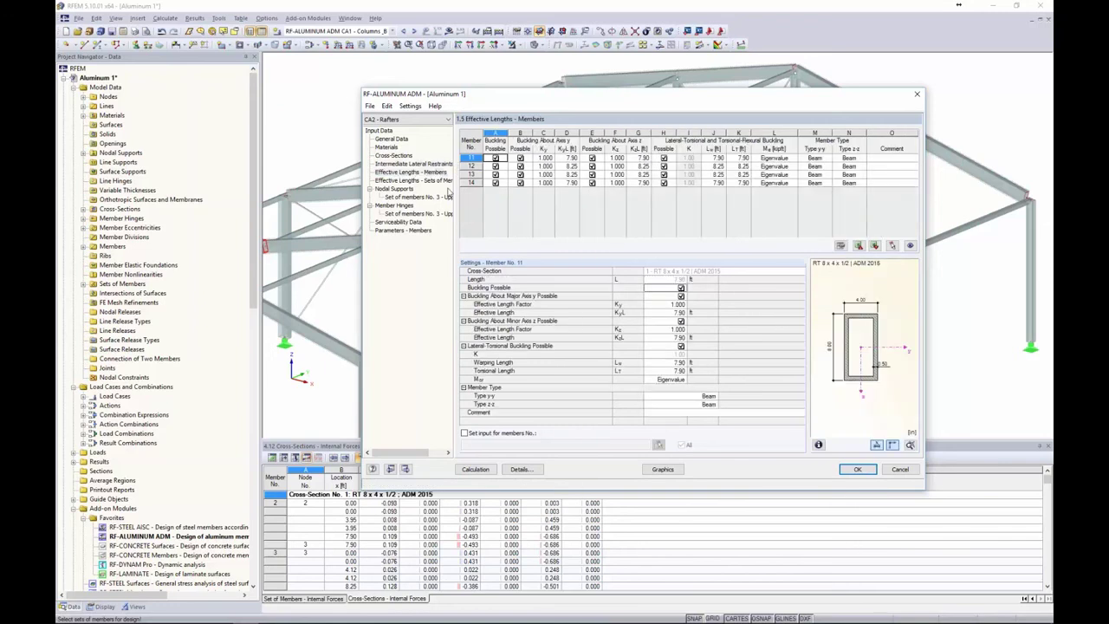
drag(540, 103, 449, 110)
click(572, 476)
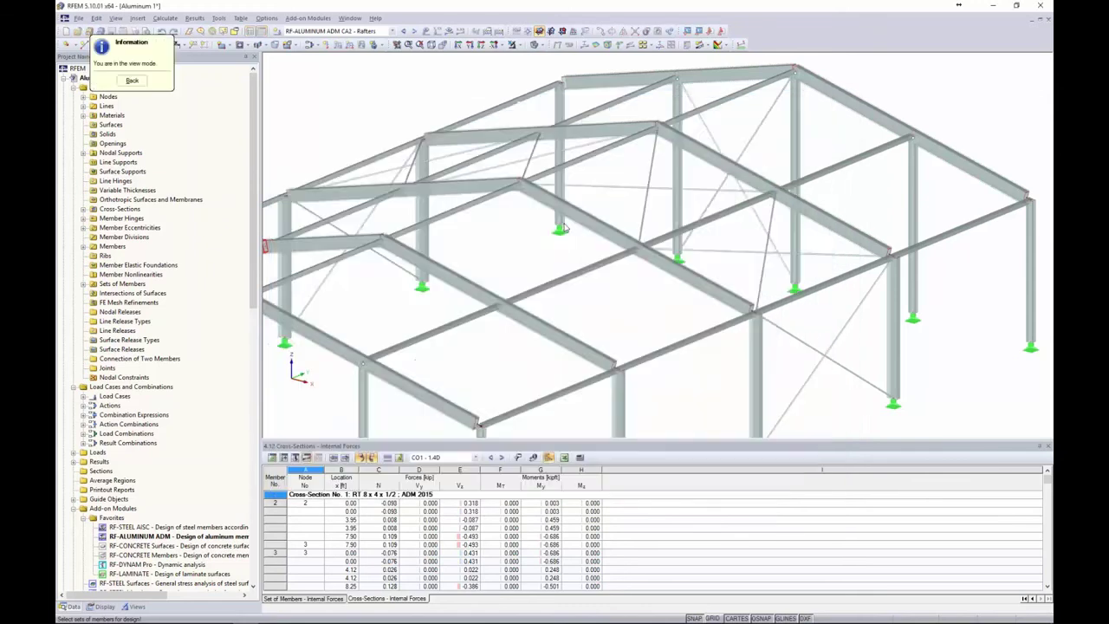
scroll(565, 228, down, 5)
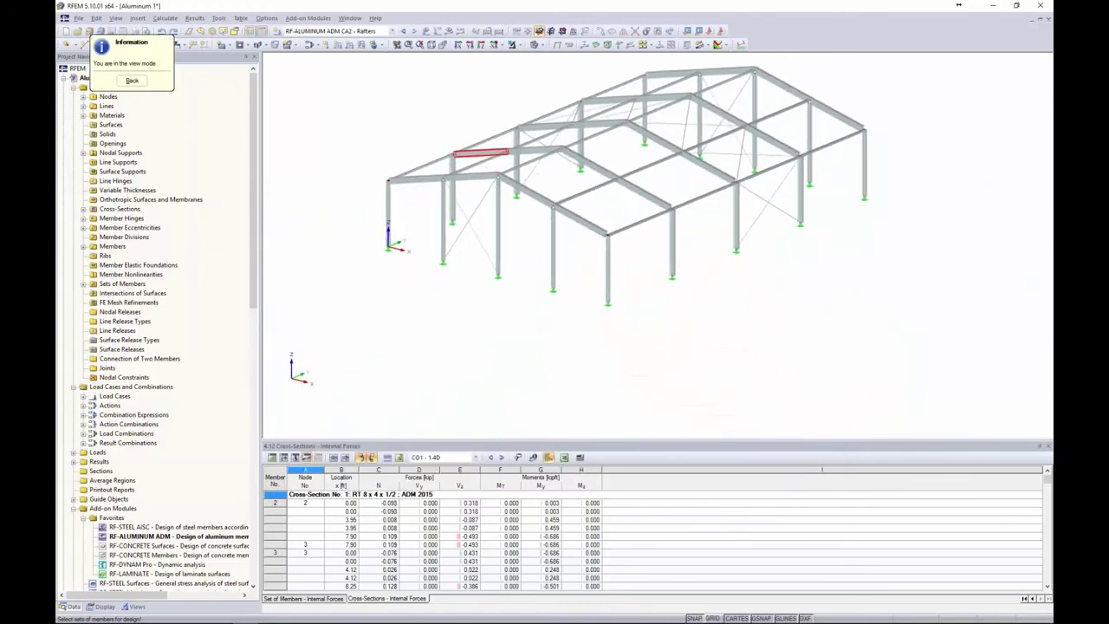
click(132, 80)
drag(479, 109, 491, 258)
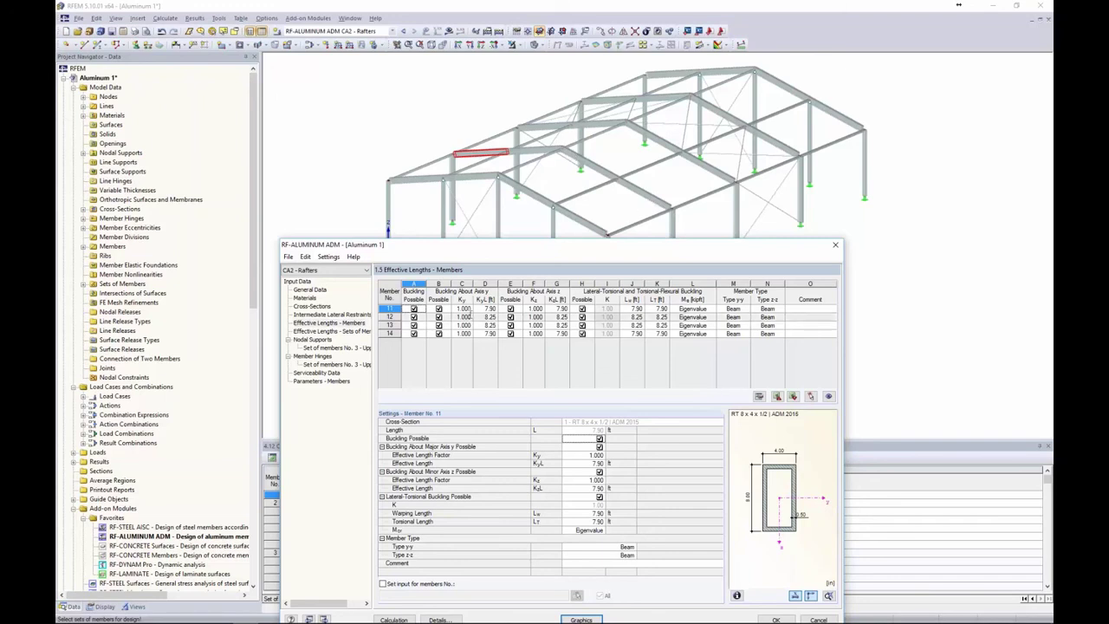
click(486, 308)
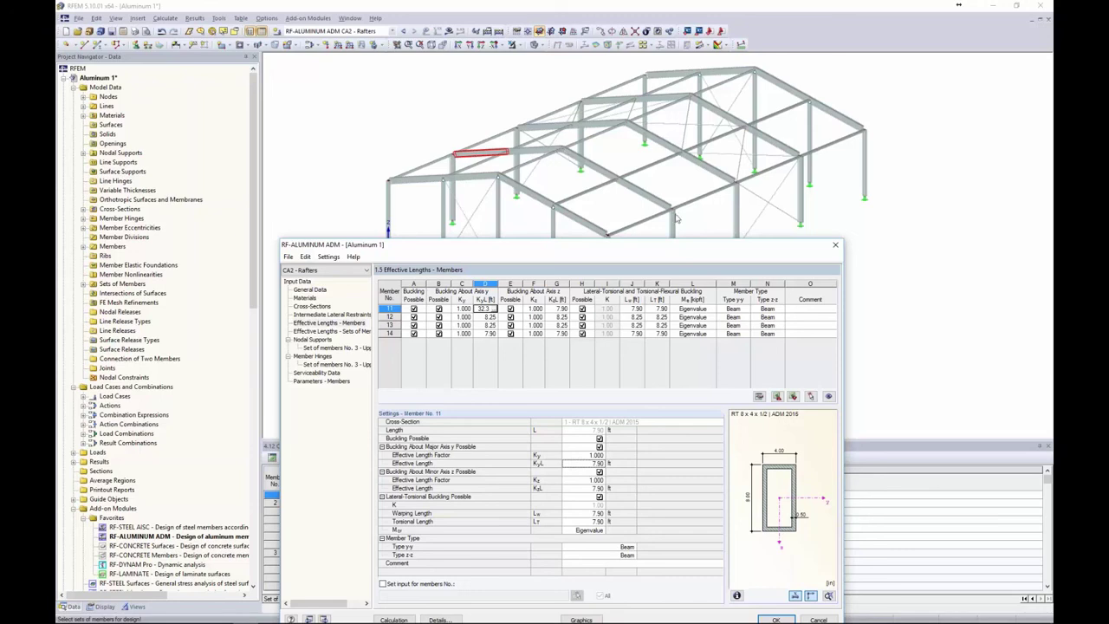
key(Return)
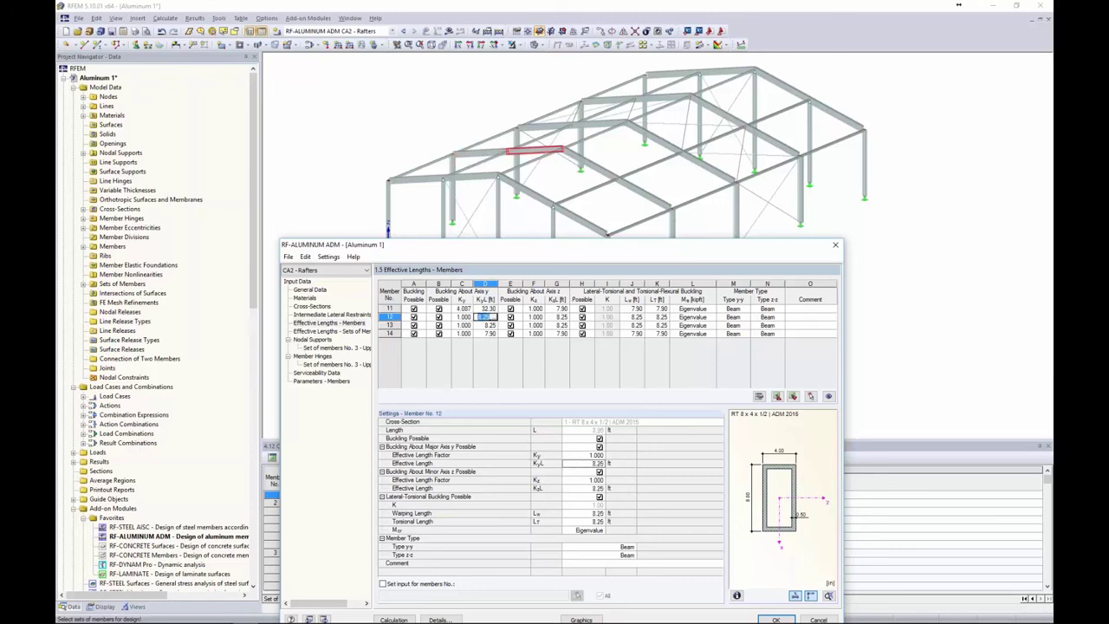
text(32.30)
key(Return)
text(32.30)
key(Return)
text(32.30)
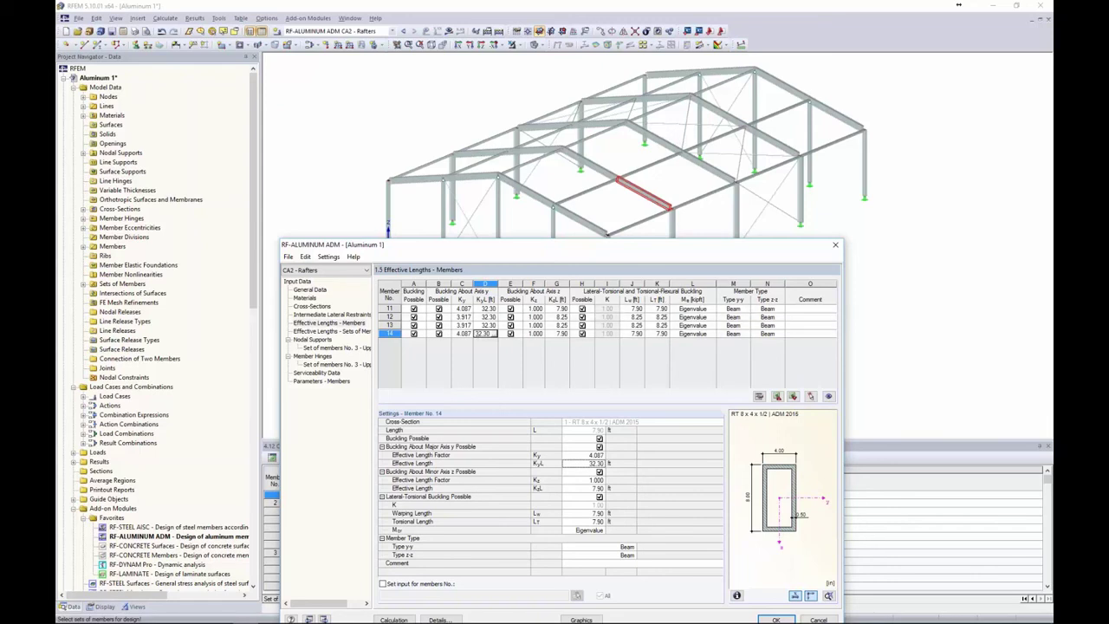
- Set the effective length about the z-axis of set of members No. 3 to 8.25 ft by measuring from the purlin node to the ridge
drag(648, 249, 646, 113)
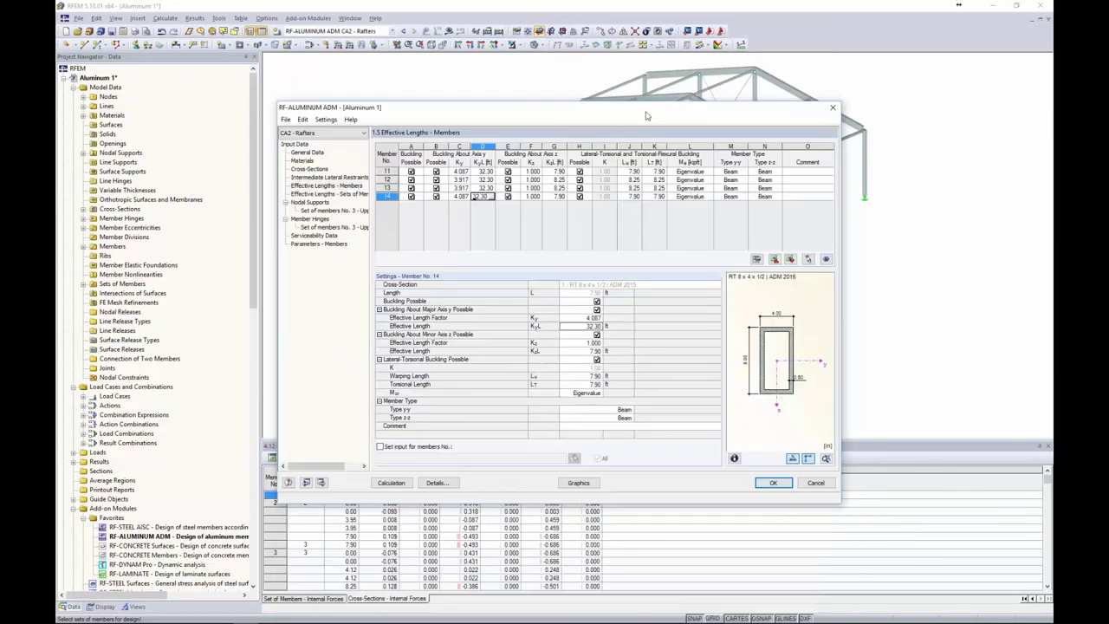
click(330, 194)
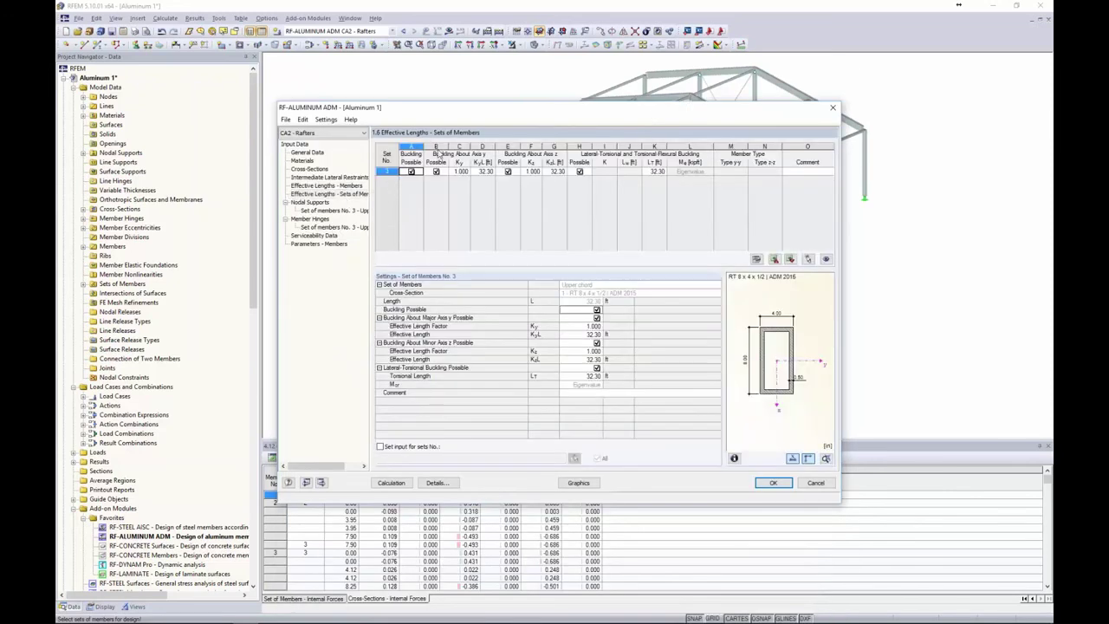
drag(461, 108, 459, 232)
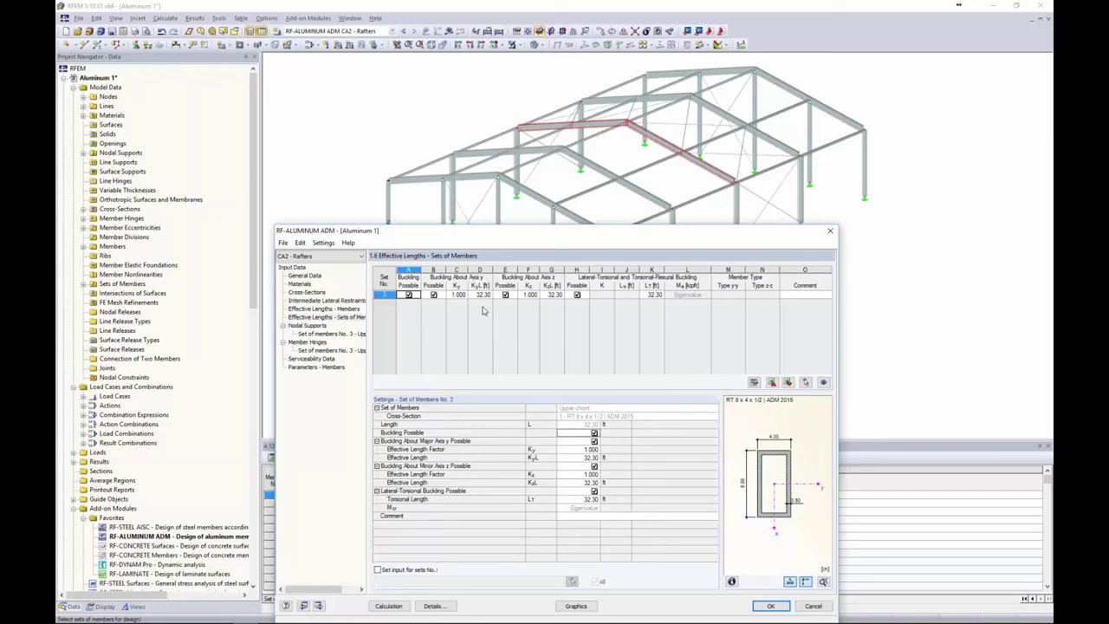
click(553, 295)
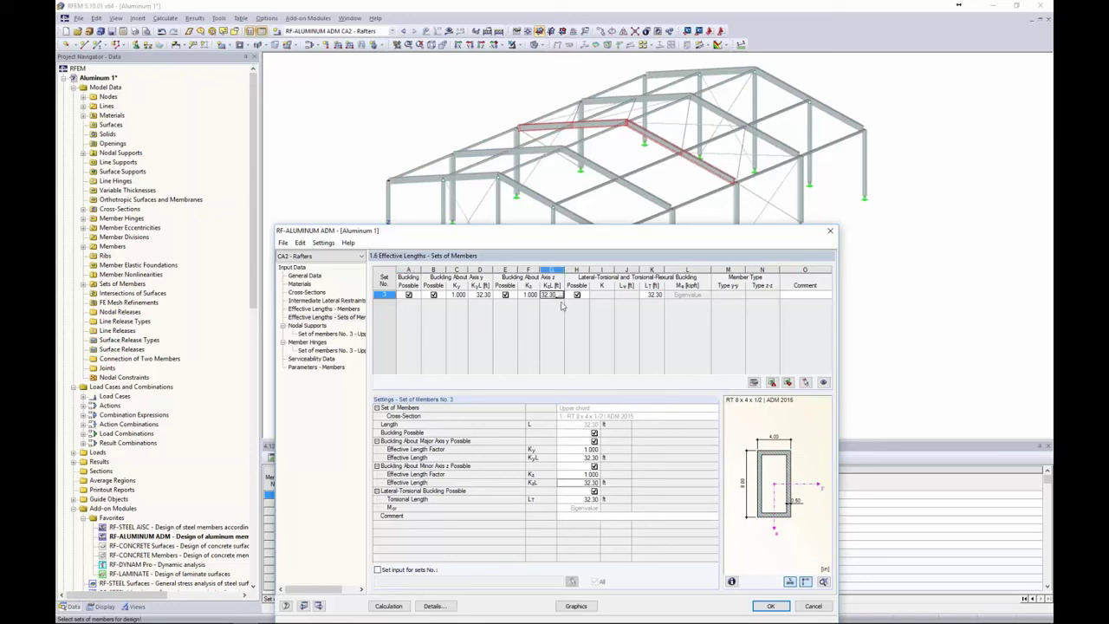
click(561, 296)
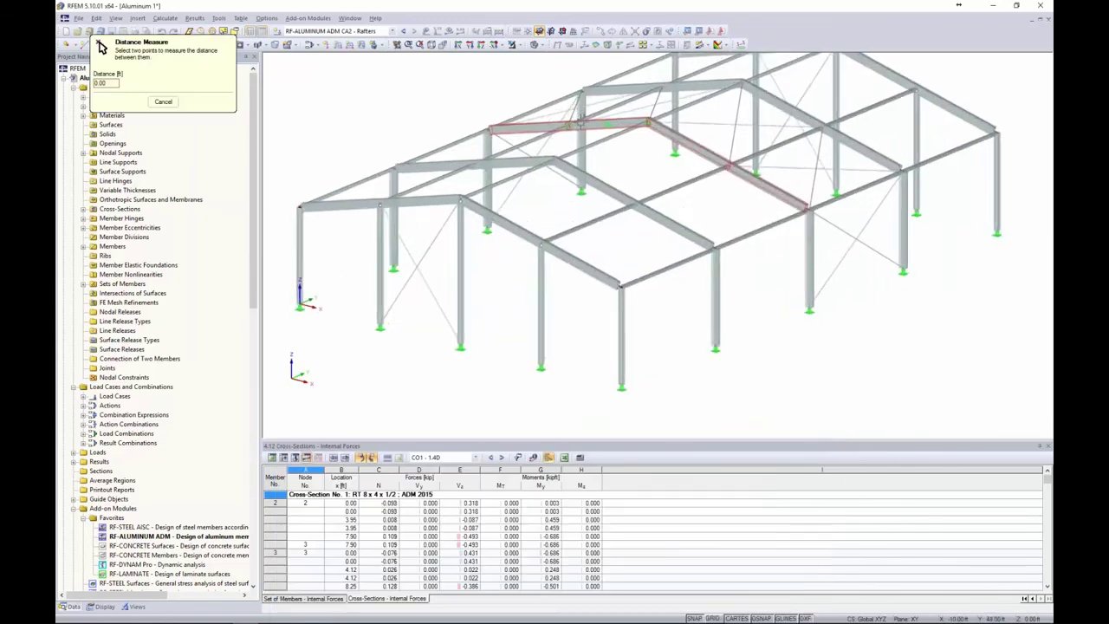
scroll(567, 126, up, 2)
click(565, 128)
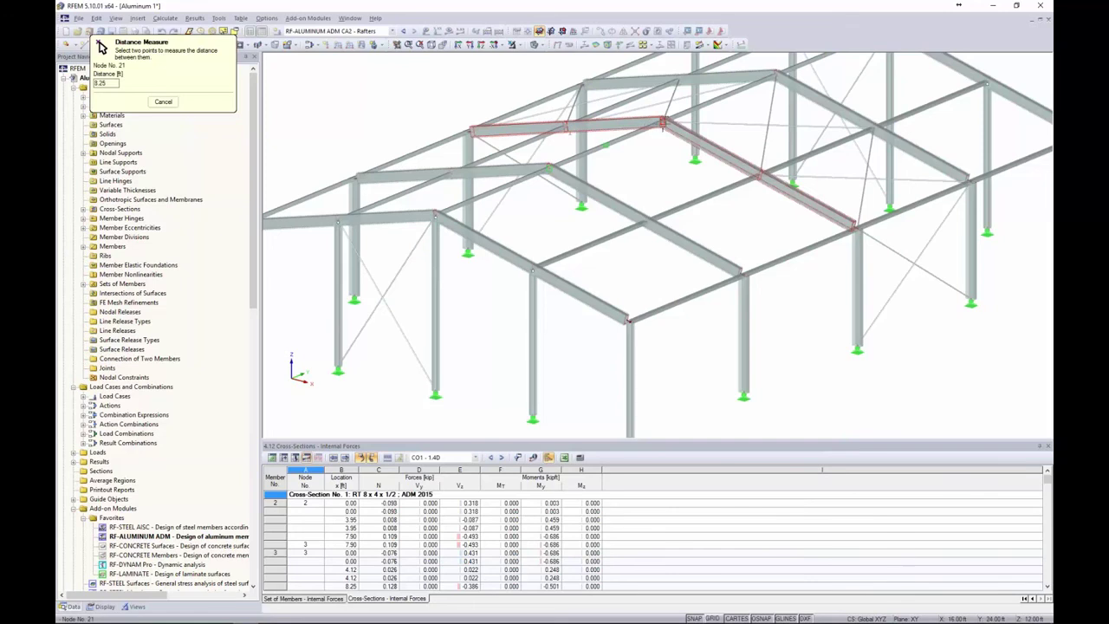
click(663, 121)
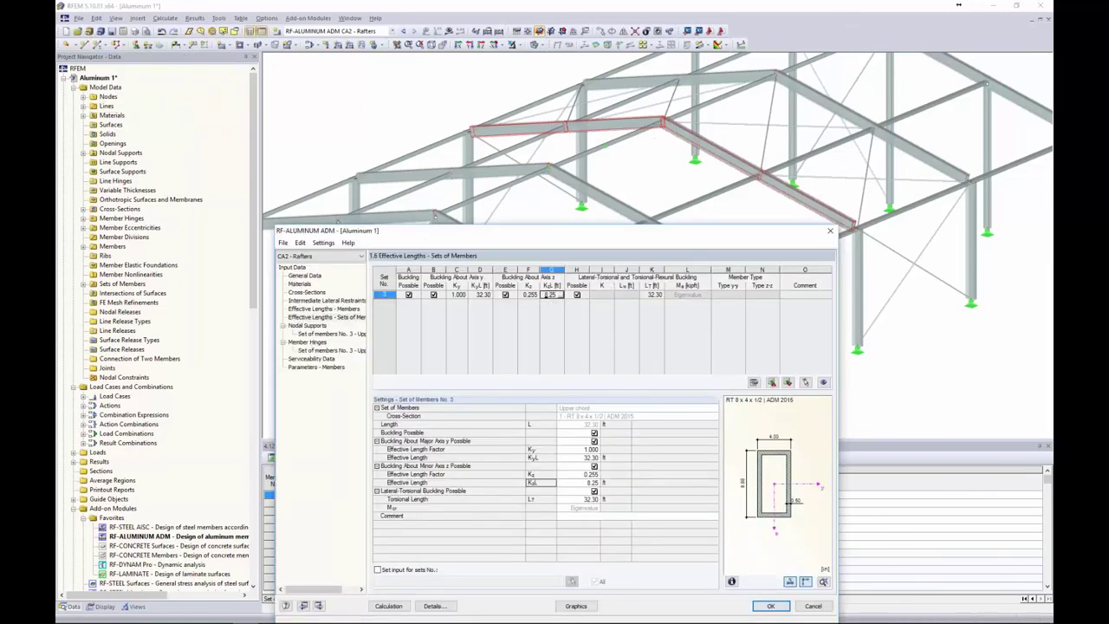
- Set the torsional length of set of members No. 3 to 8.25 ft by measuring between the ridge and the adjacent purlin node
click(651, 295)
click(660, 295)
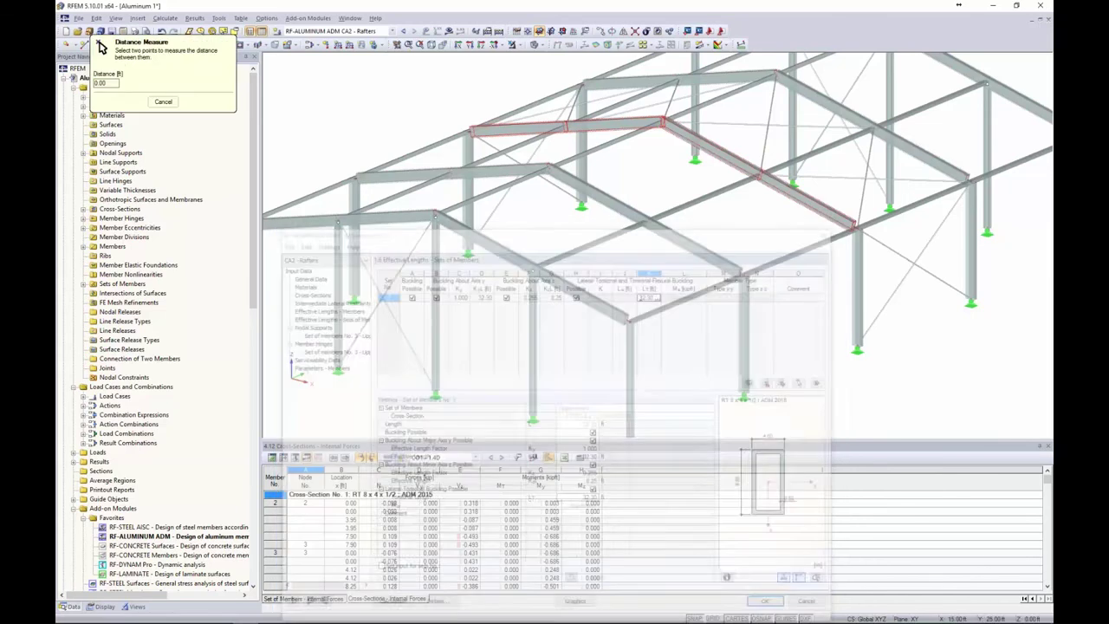
click(665, 122)
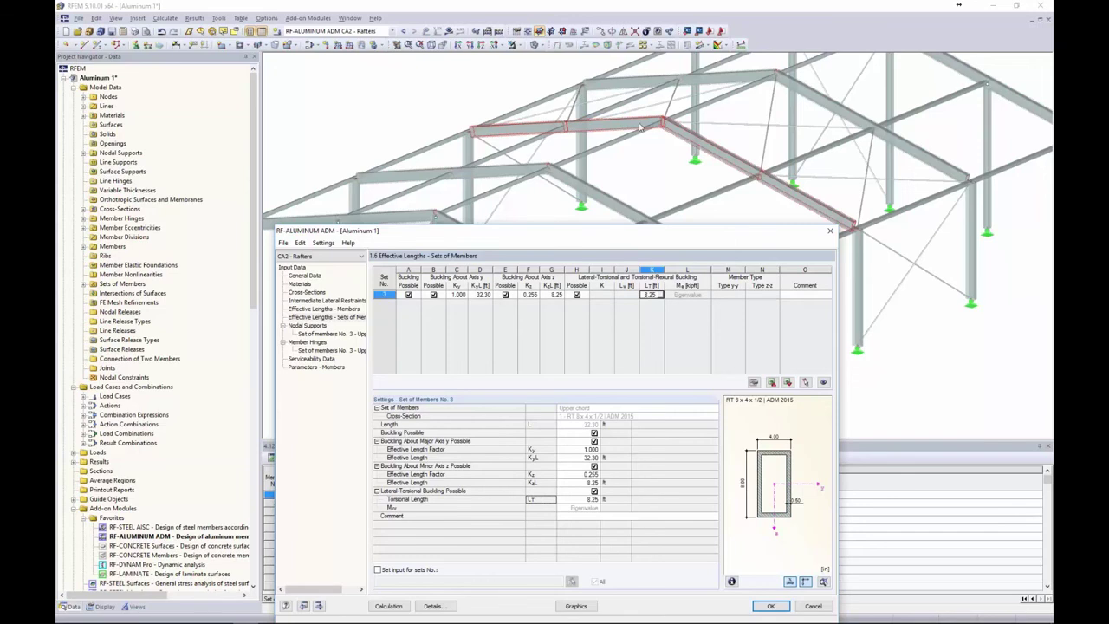
- Add nodal supports at nodes 20, 21 and 22 of set of members No. 3 by picking the nodes in the model
drag(598, 236, 619, 140)
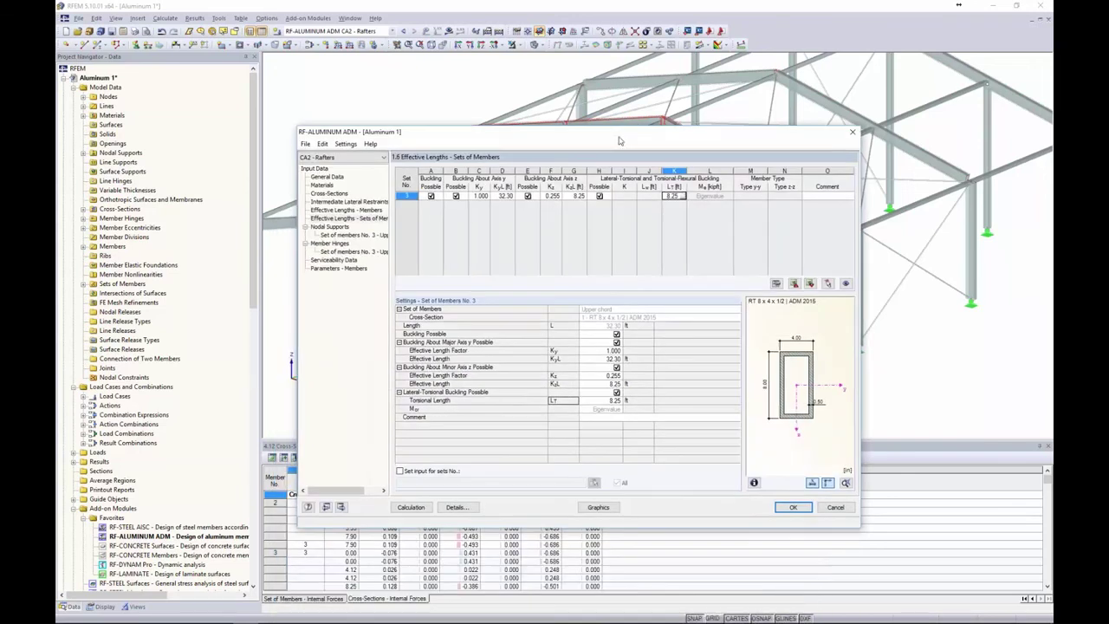
click(330, 227)
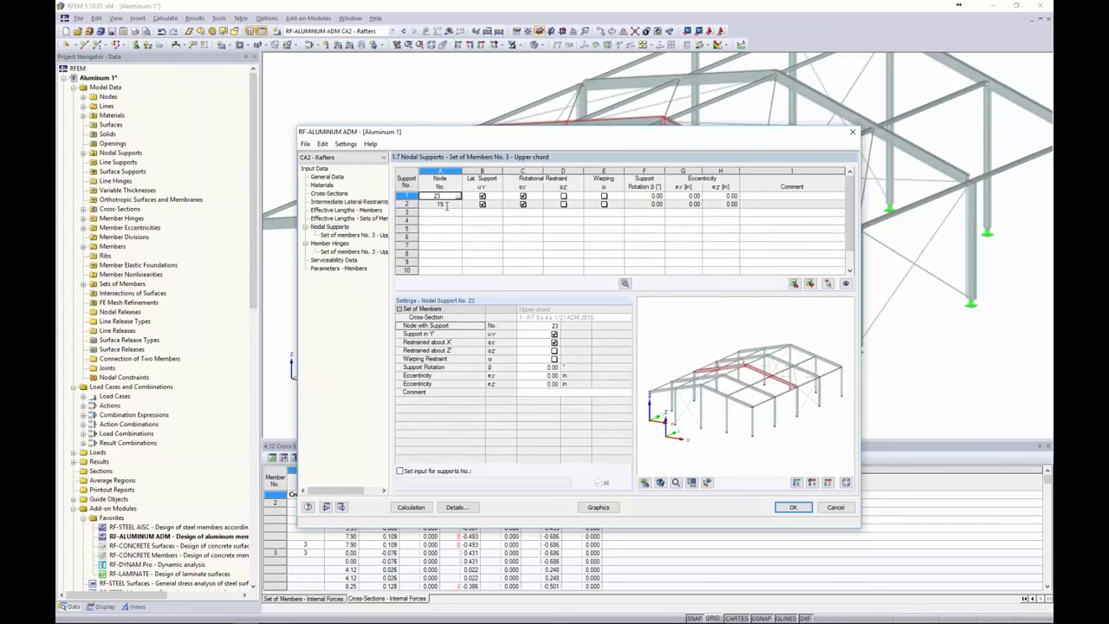
drag(616, 136, 590, 268)
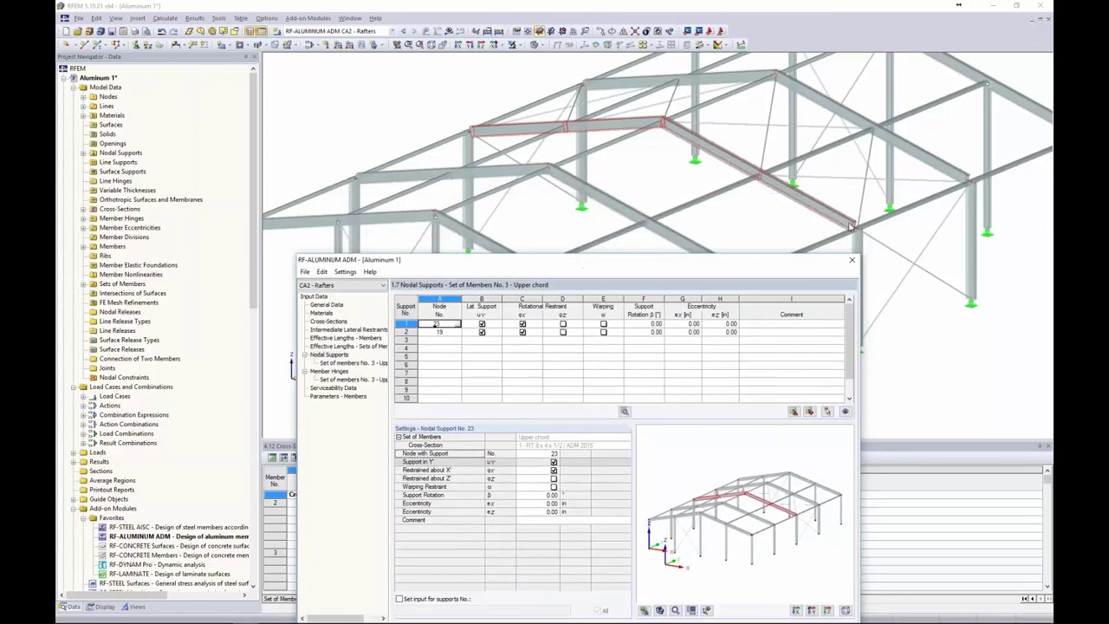
click(447, 341)
click(457, 342)
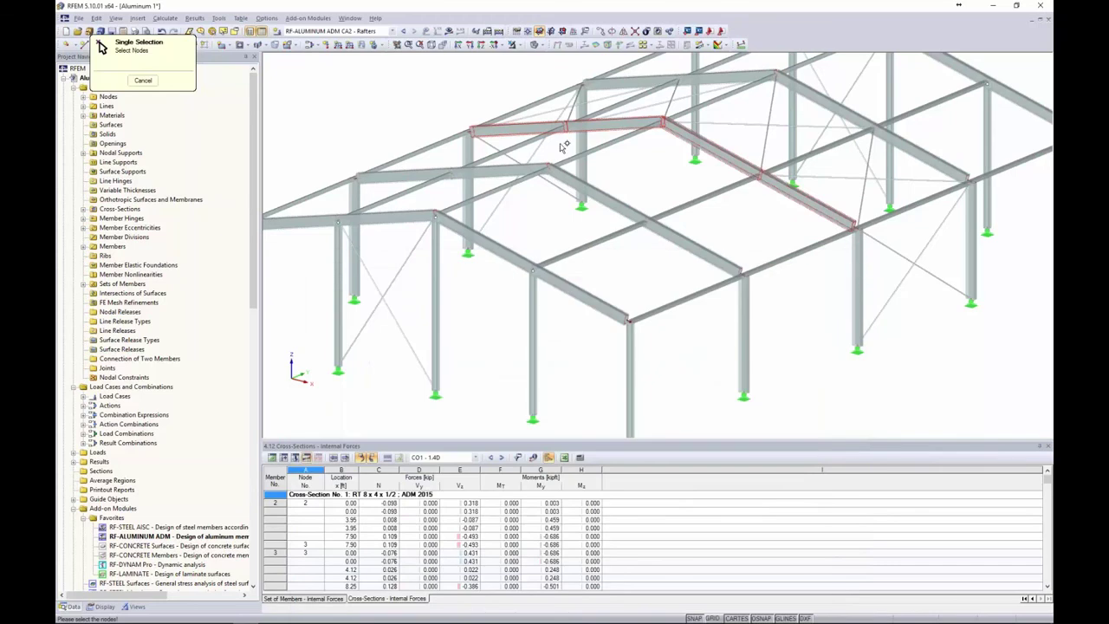
click(565, 127)
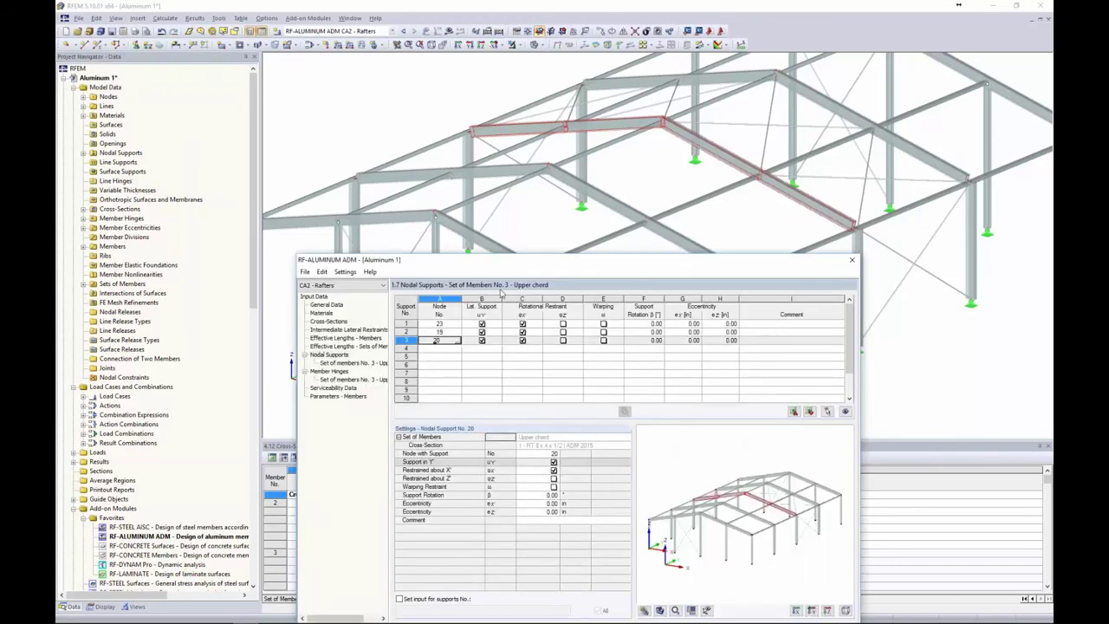
click(452, 350)
click(457, 349)
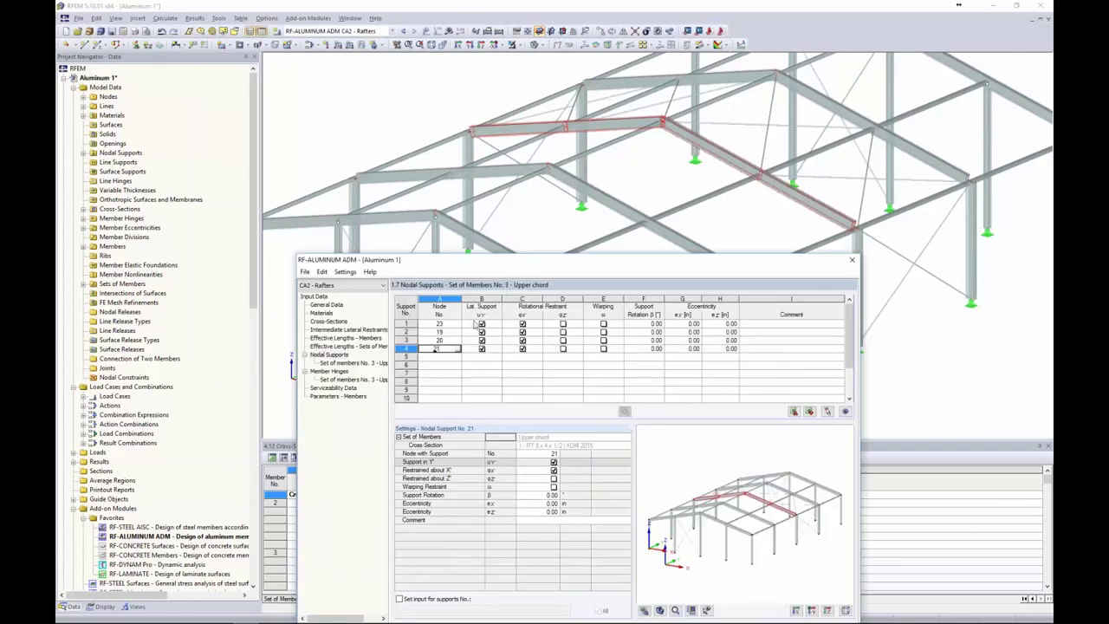
click(458, 357)
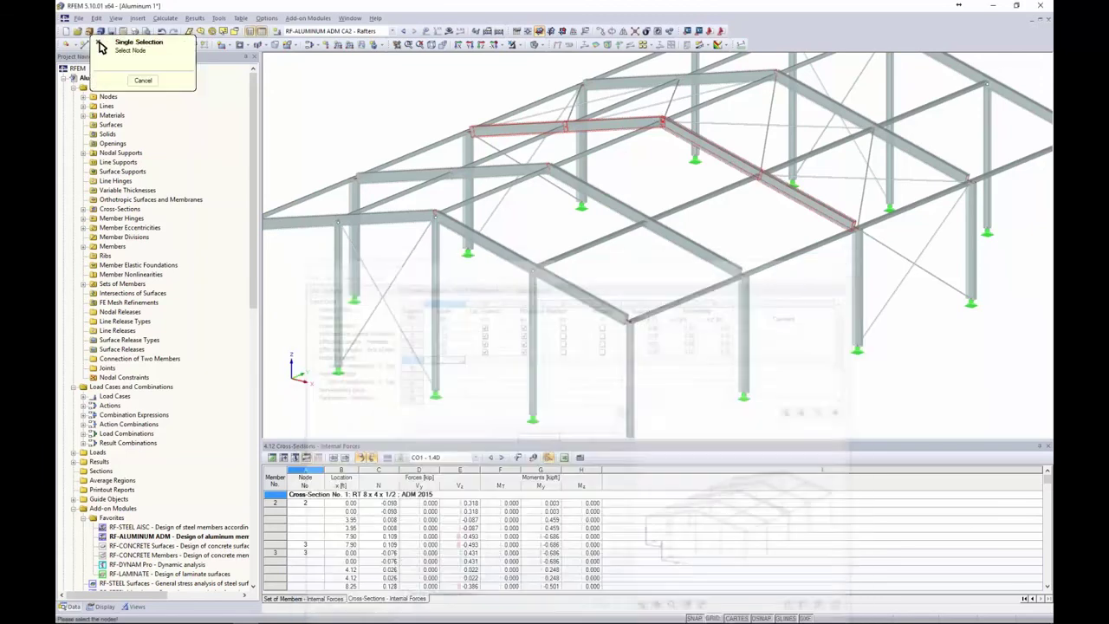
click(643, 254)
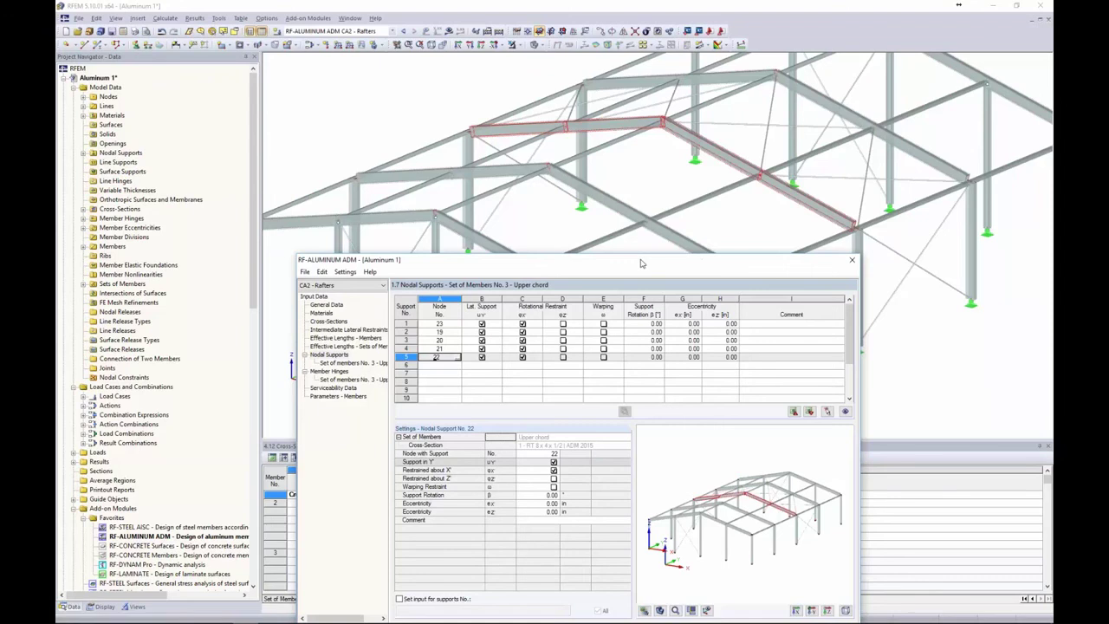
drag(643, 255, 643, 139)
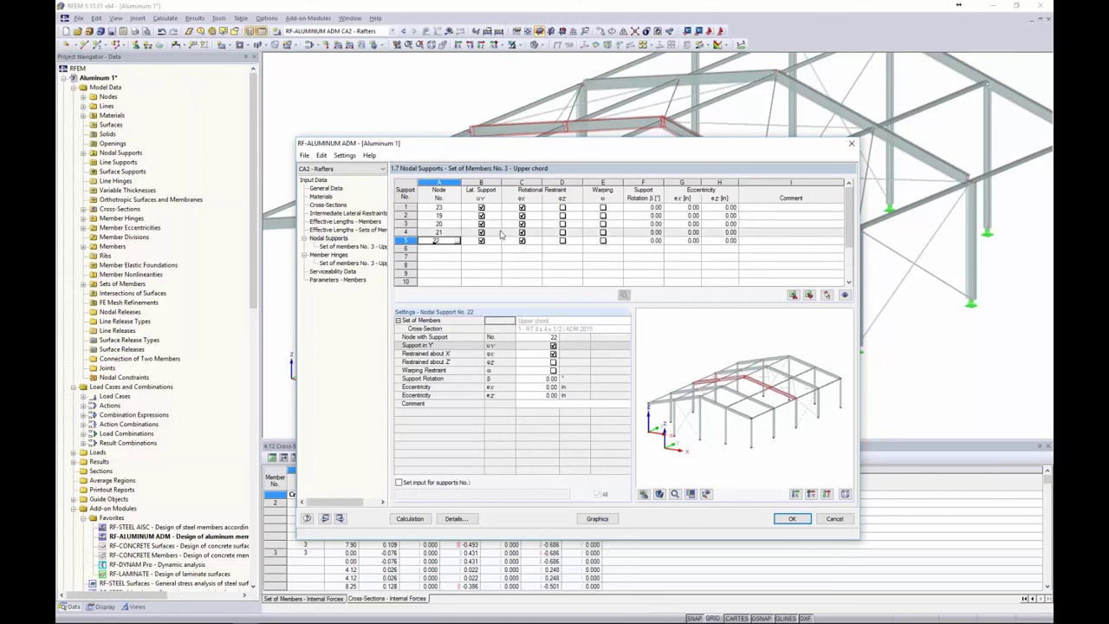
- Try a warping restraint at node 23 and examine the channel section and angle types of warp stiffening
click(603, 208)
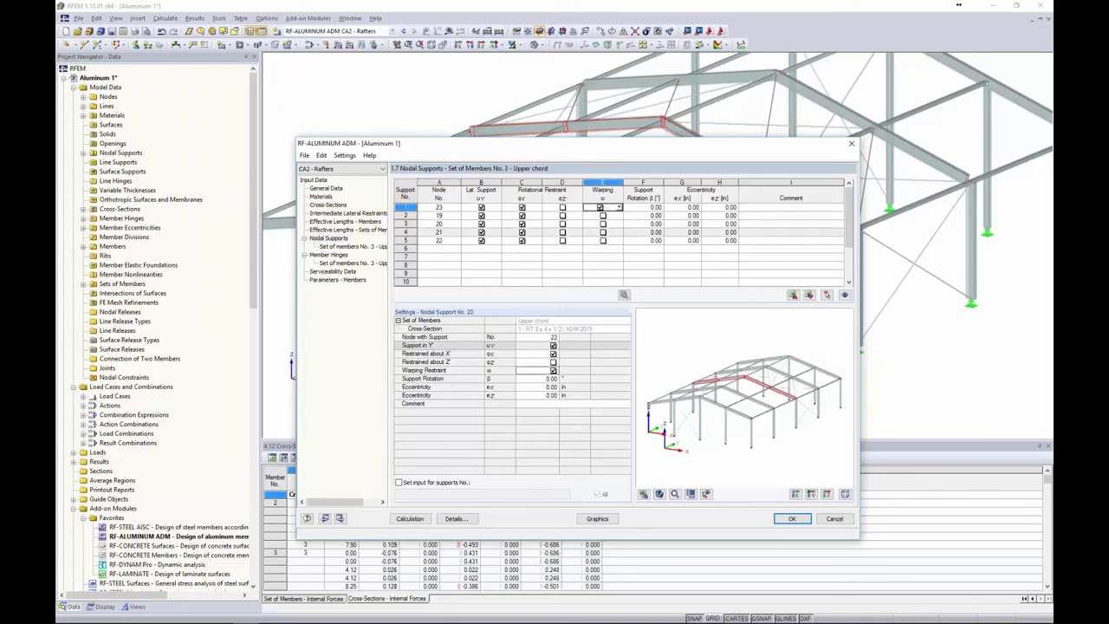
click(624, 296)
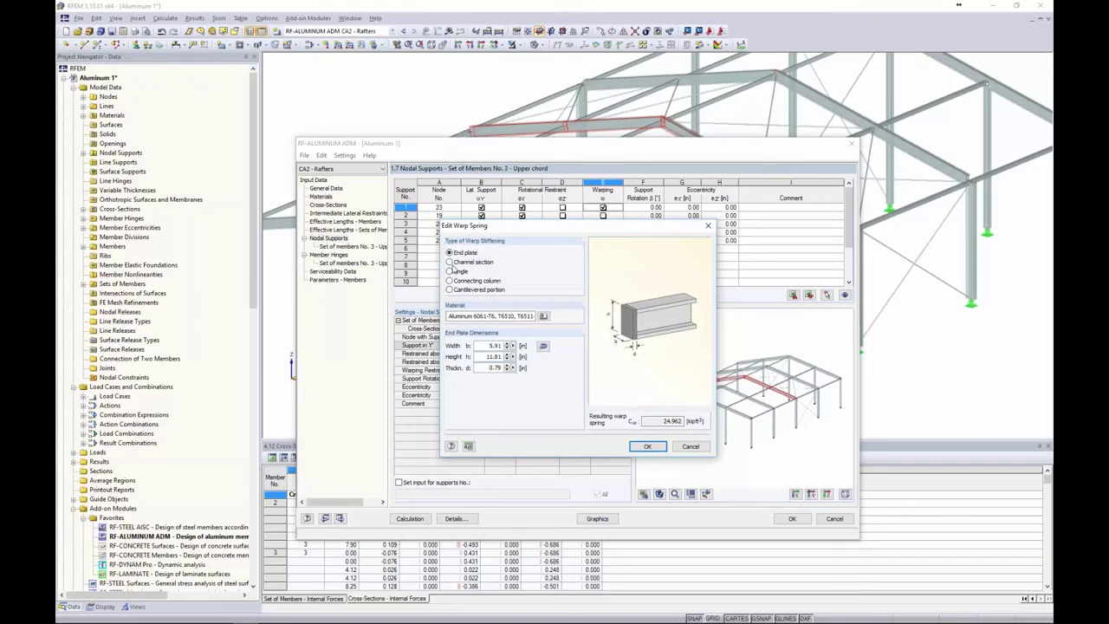
click(450, 261)
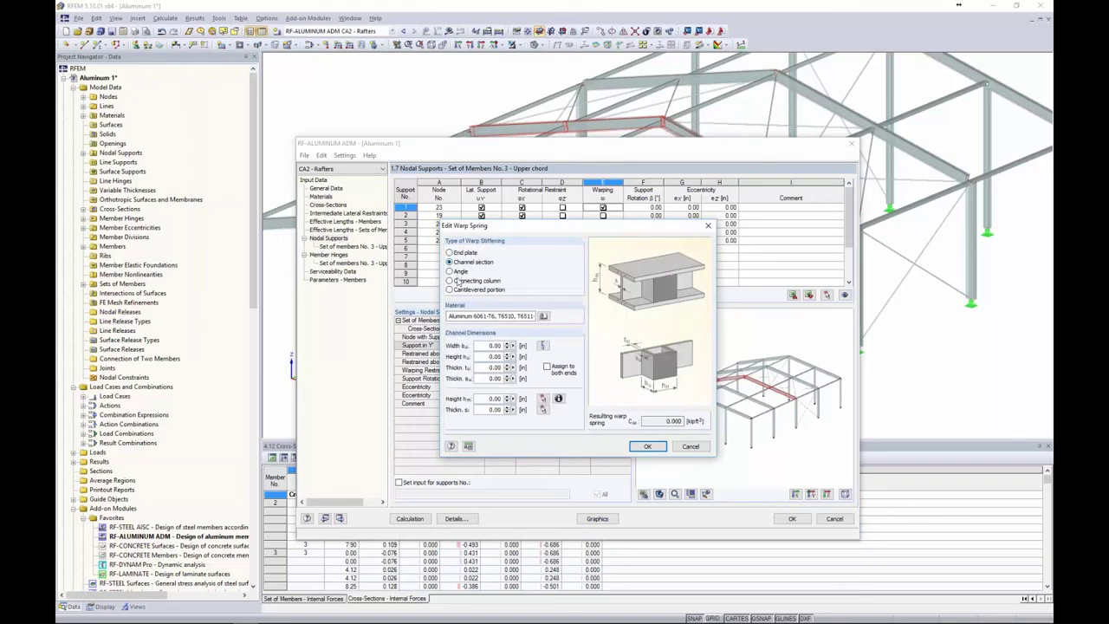
click(450, 271)
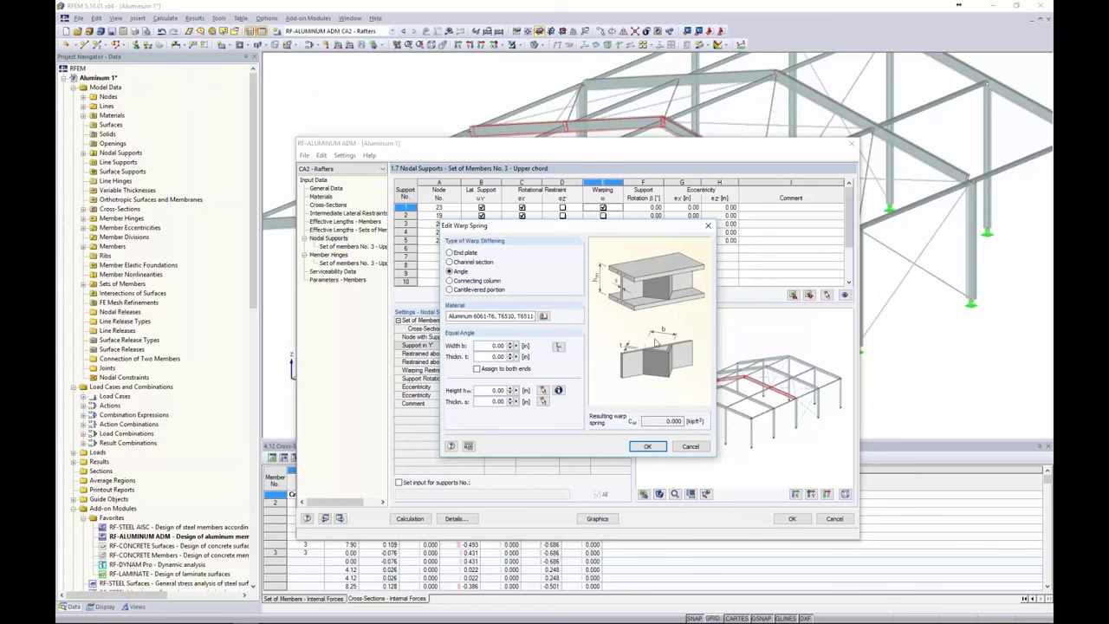
click(687, 447)
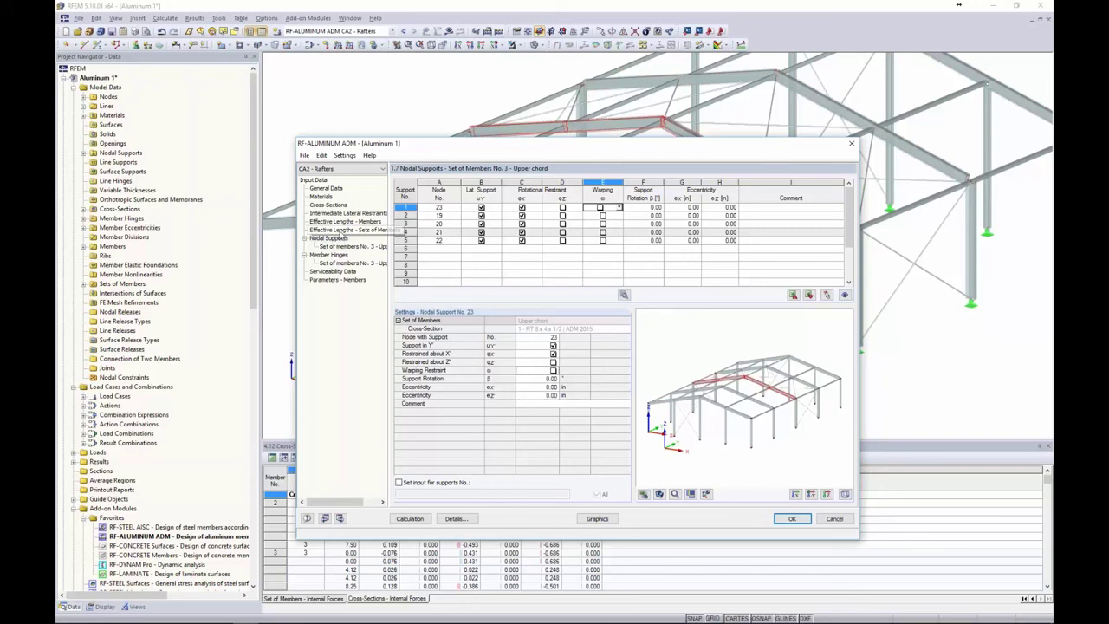
- Compare the effective lengths of set of members No. 3 with its nodal support definitions
click(345, 228)
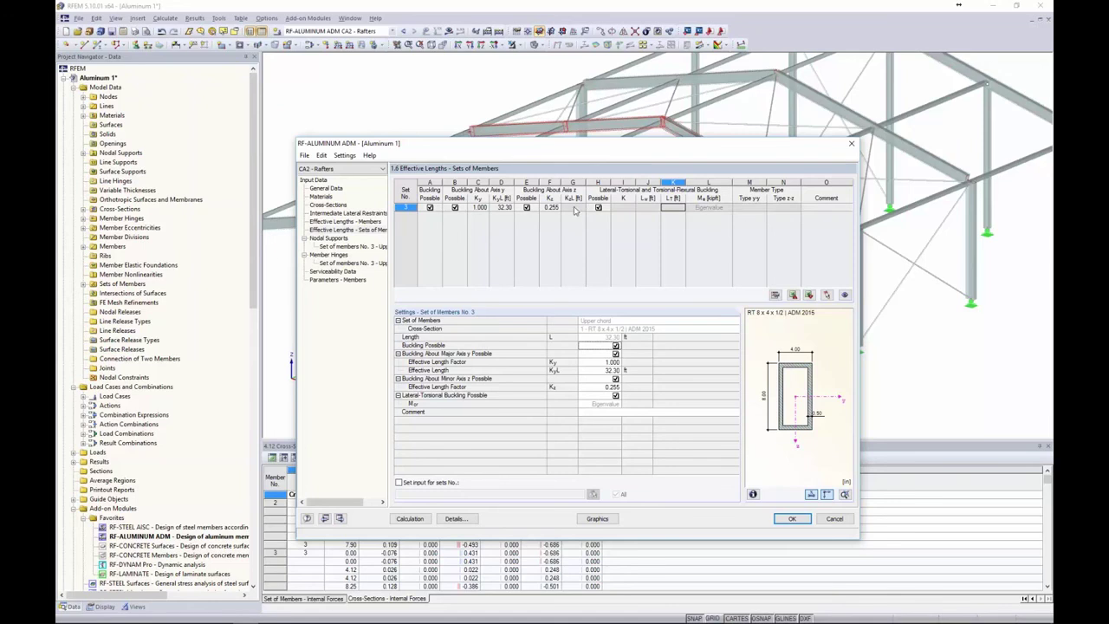
click(346, 246)
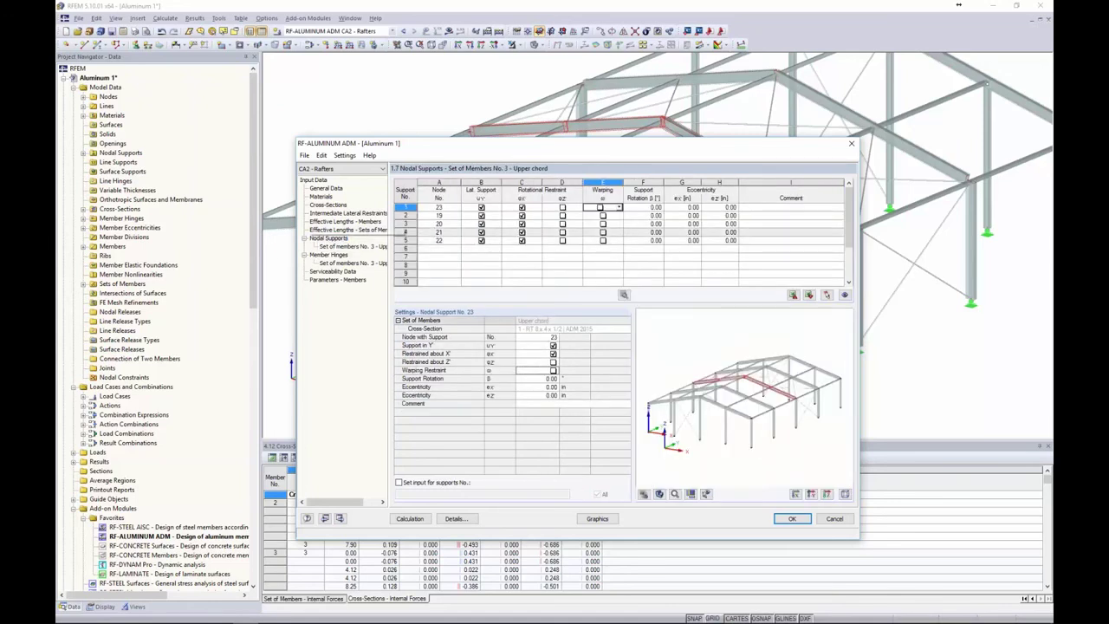
click(347, 230)
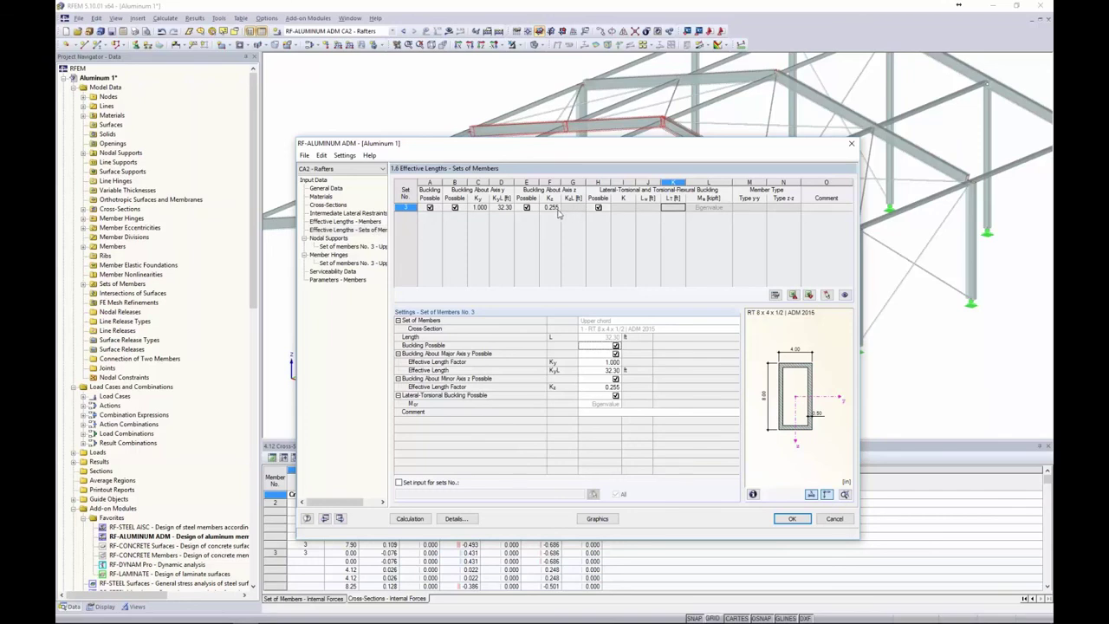
click(316, 240)
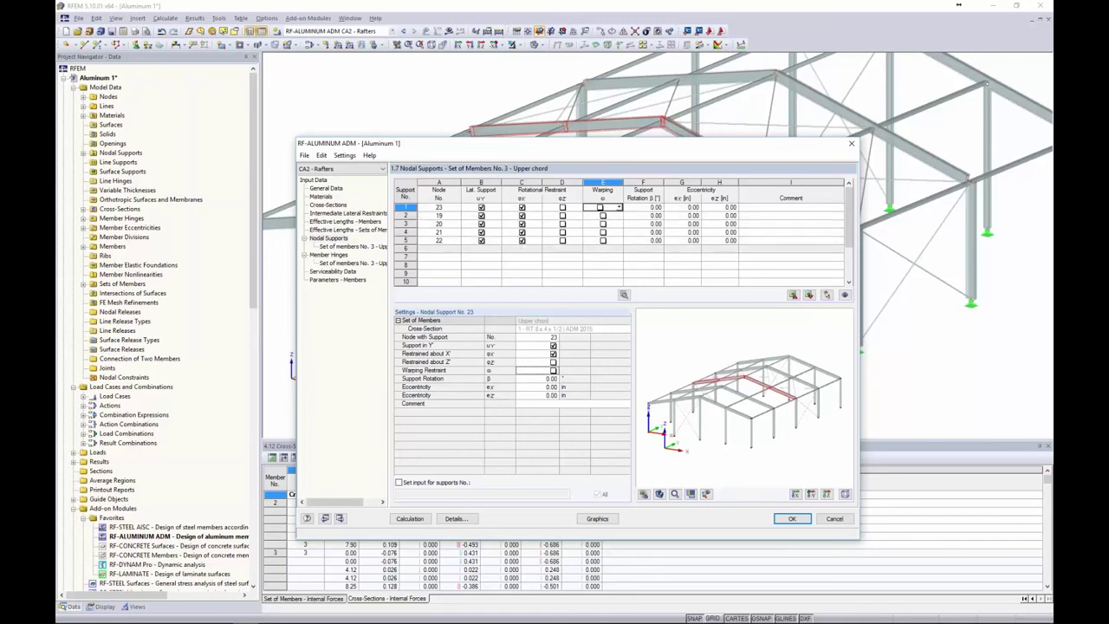
- Try a member hinge at the start of member 17 in set of members No. 3 and delete it
click(329, 255)
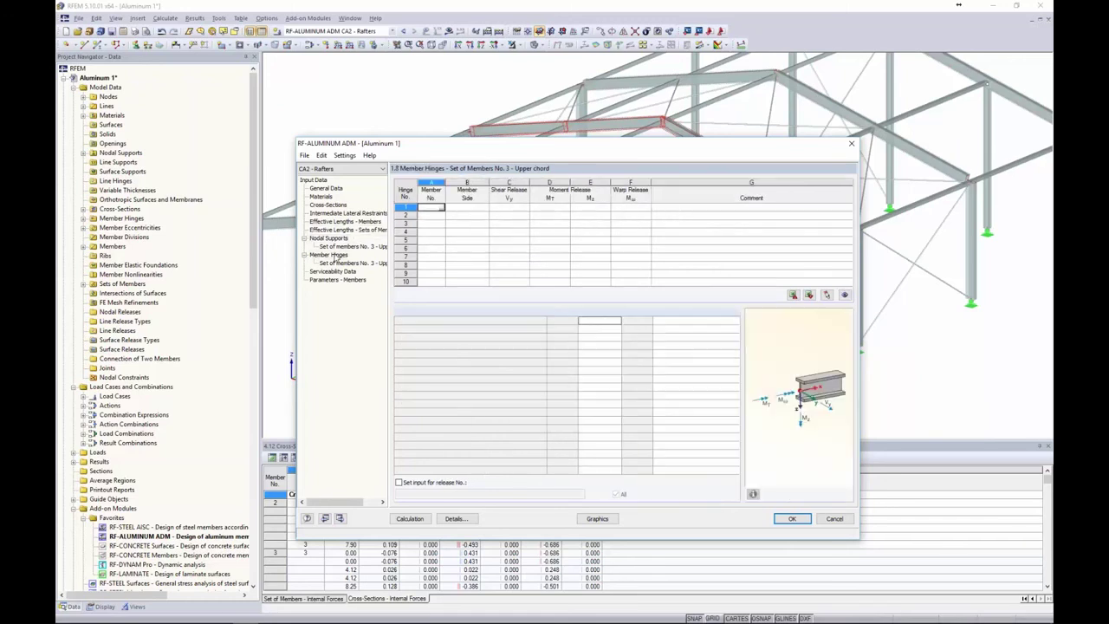
click(442, 209)
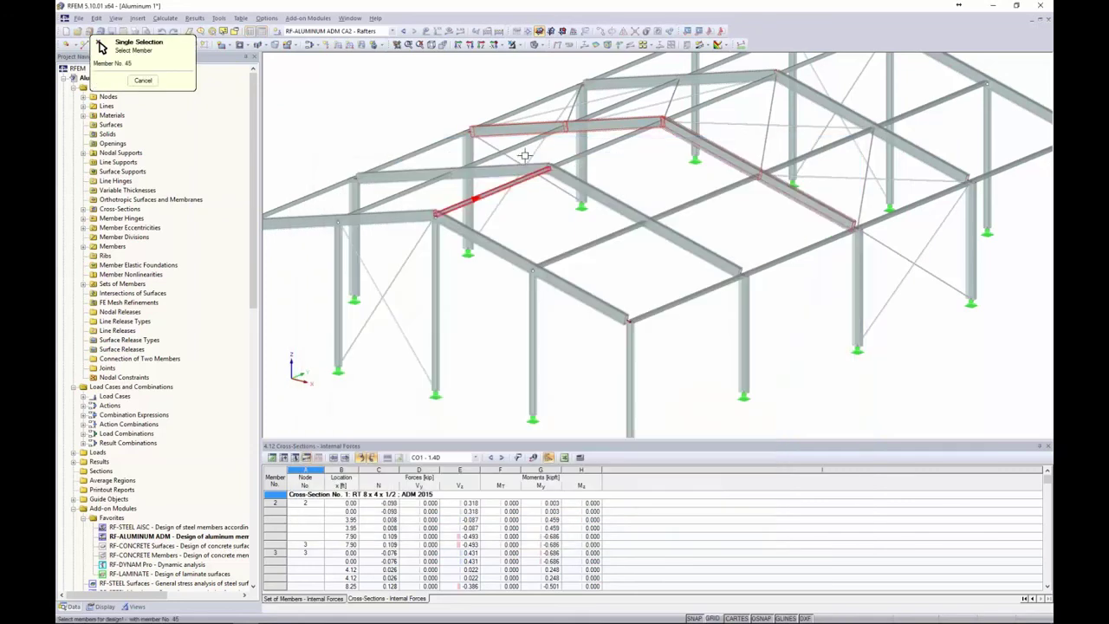
click(520, 129)
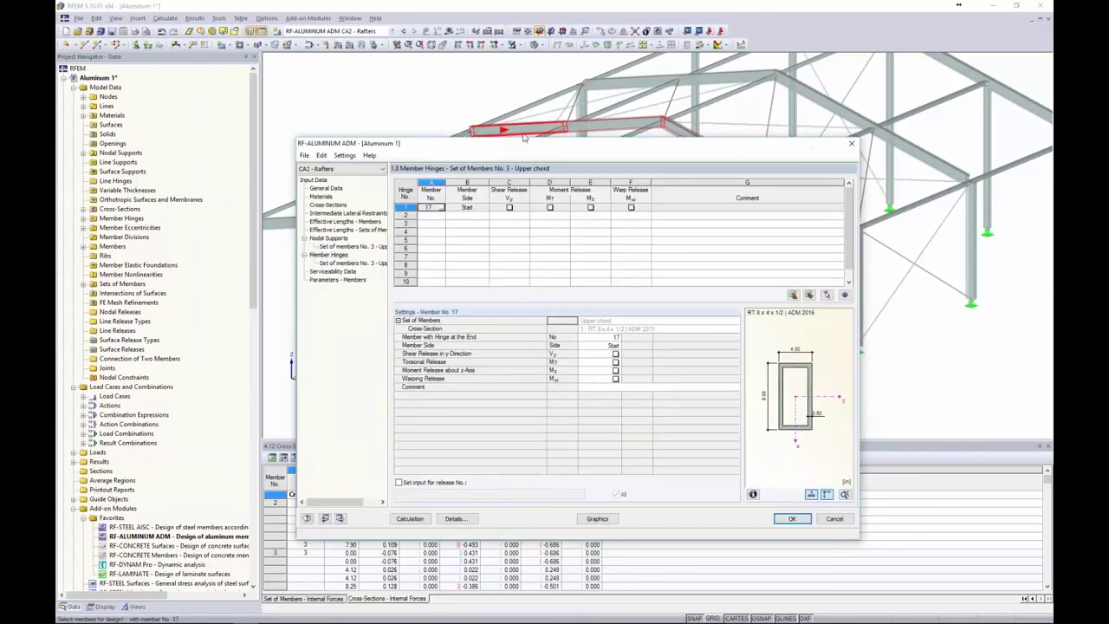
click(472, 211)
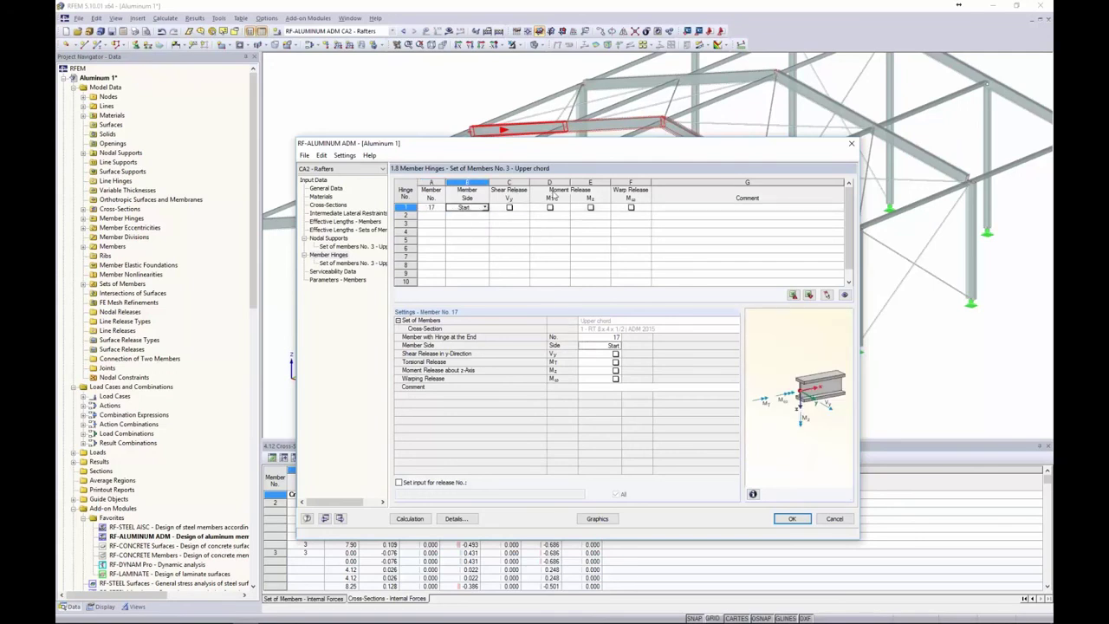
click(401, 207)
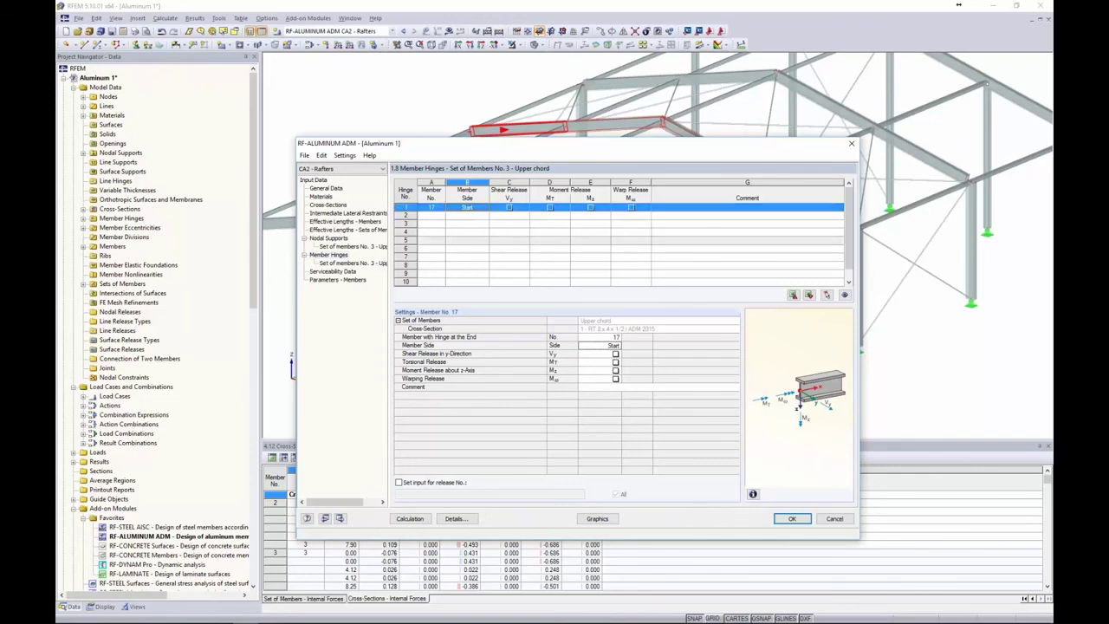
key(Delete)
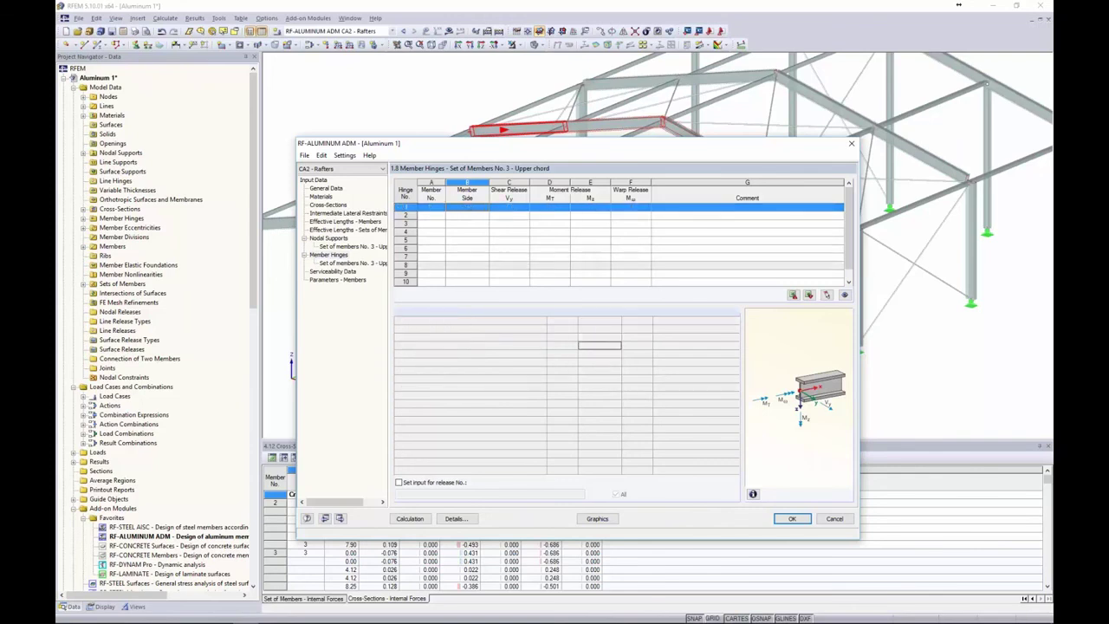
- Add members 11, 12, 13 and 14 to the serviceability data as Member references by picking them in the model
click(347, 272)
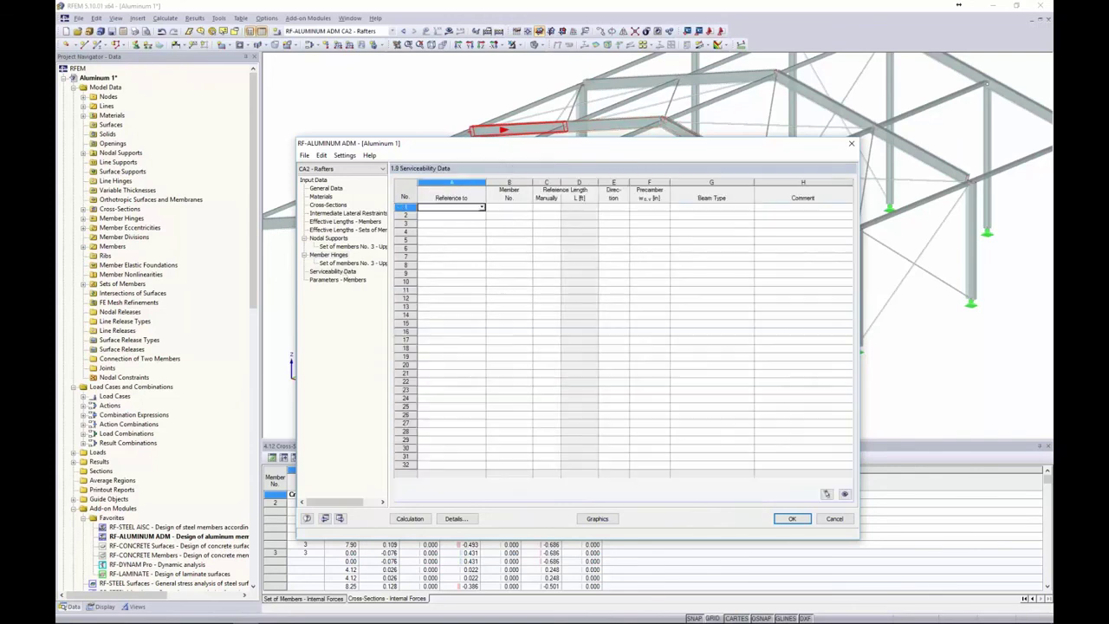
click(481, 208)
click(433, 213)
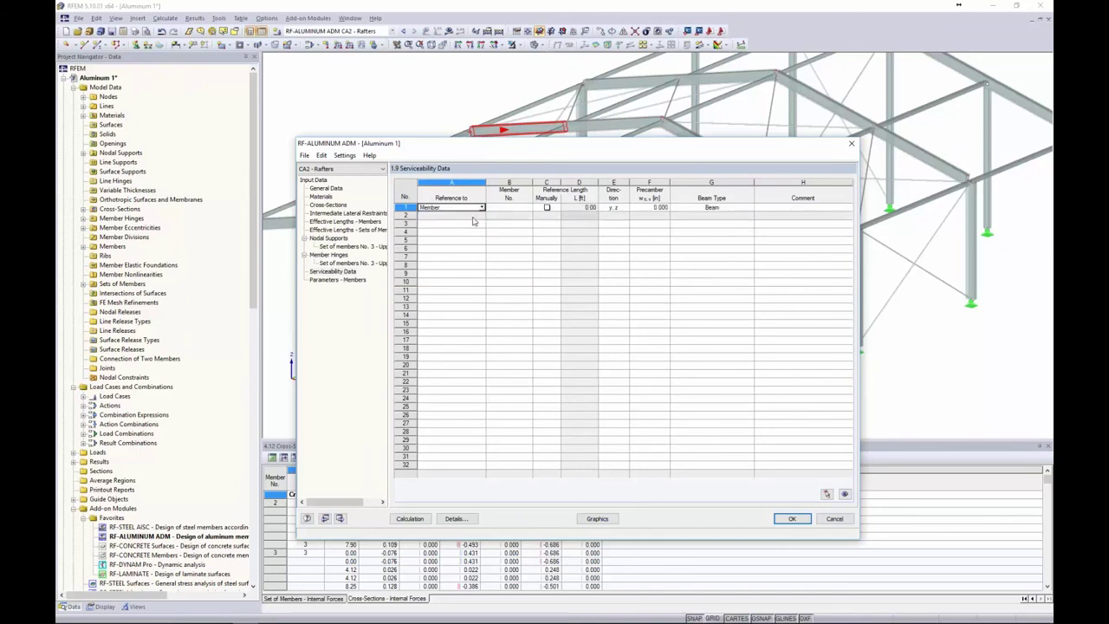
click(530, 209)
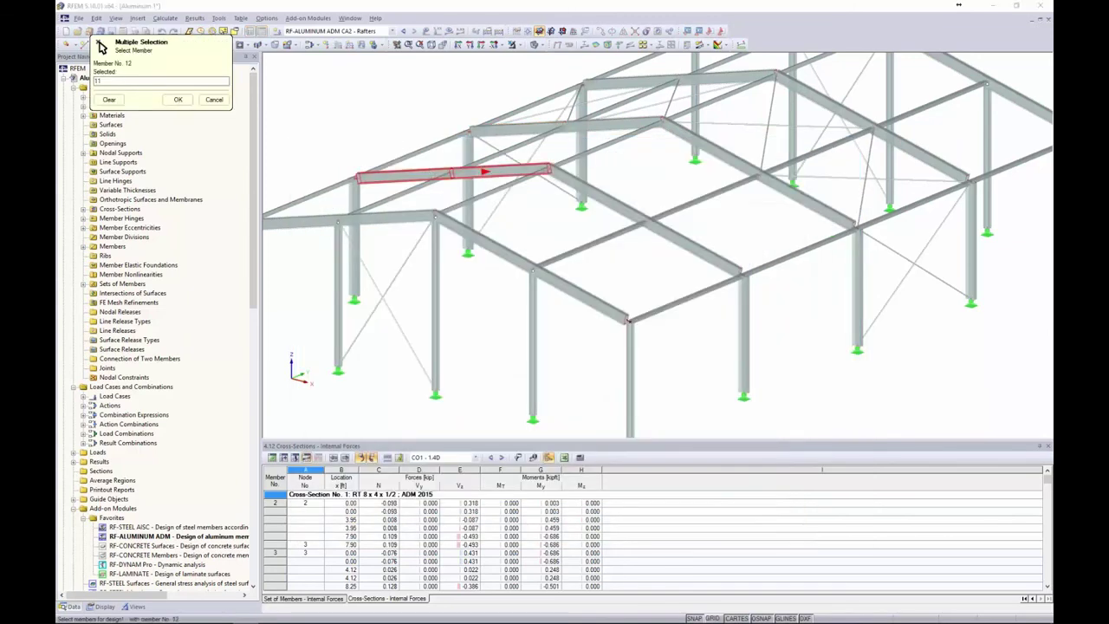
click(496, 172)
click(591, 192)
click(687, 243)
click(178, 100)
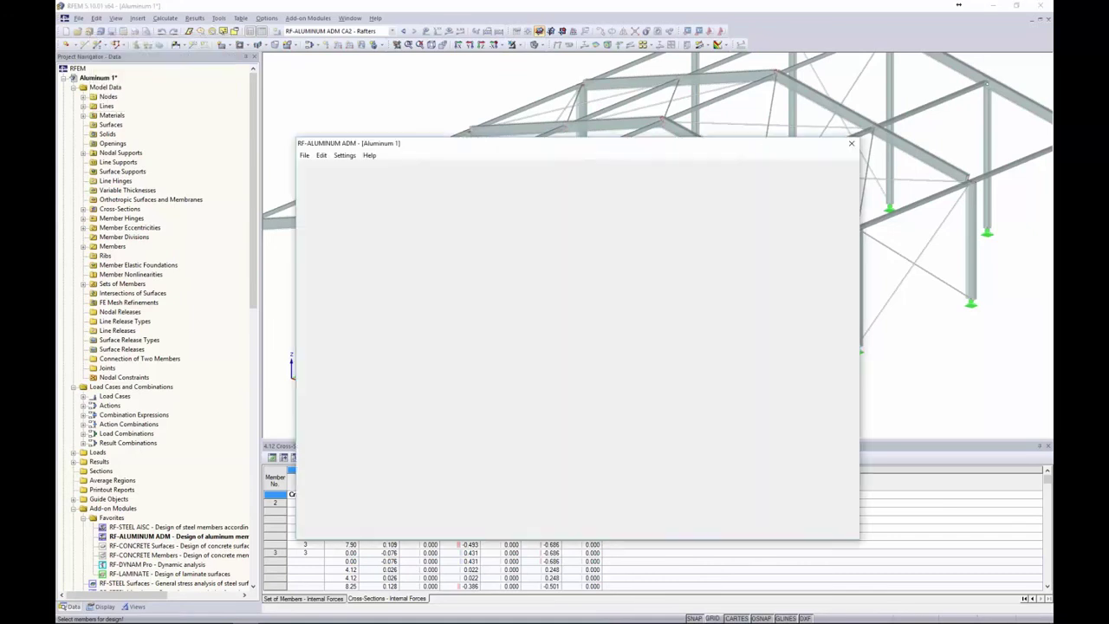
- Add set of members No. 3 to the serviceability data by picking the upper chord in the model
click(451, 240)
click(482, 240)
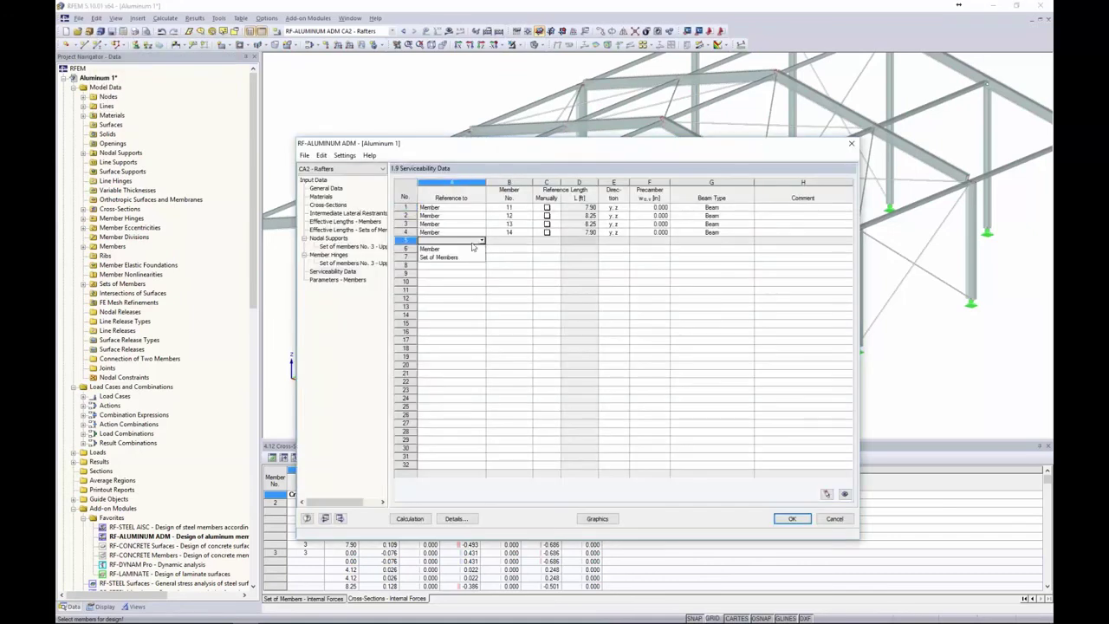
click(442, 257)
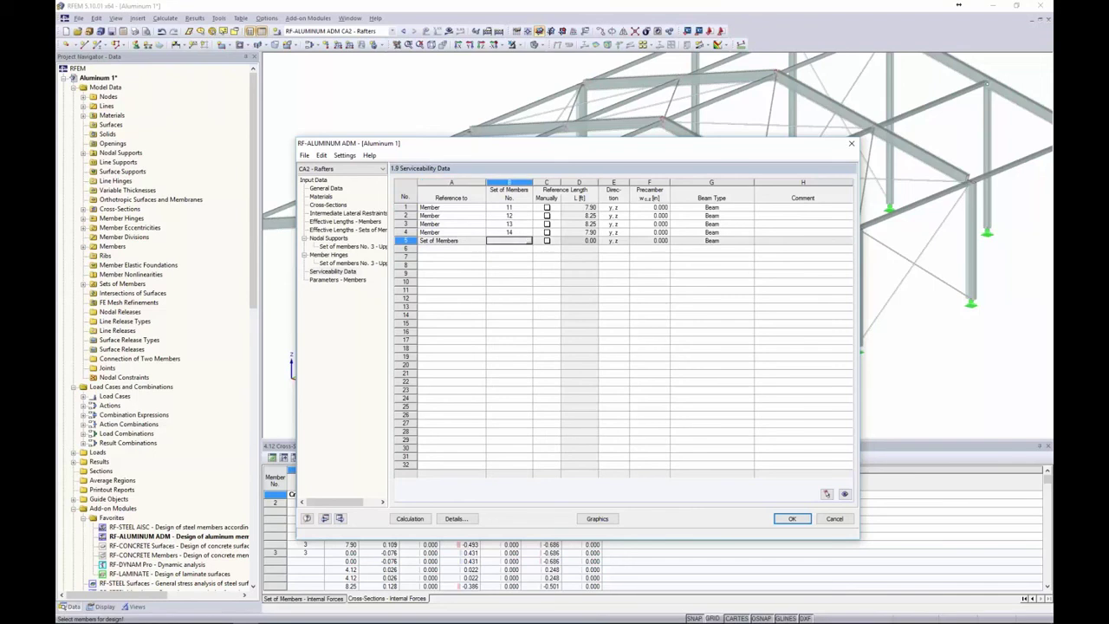
click(529, 242)
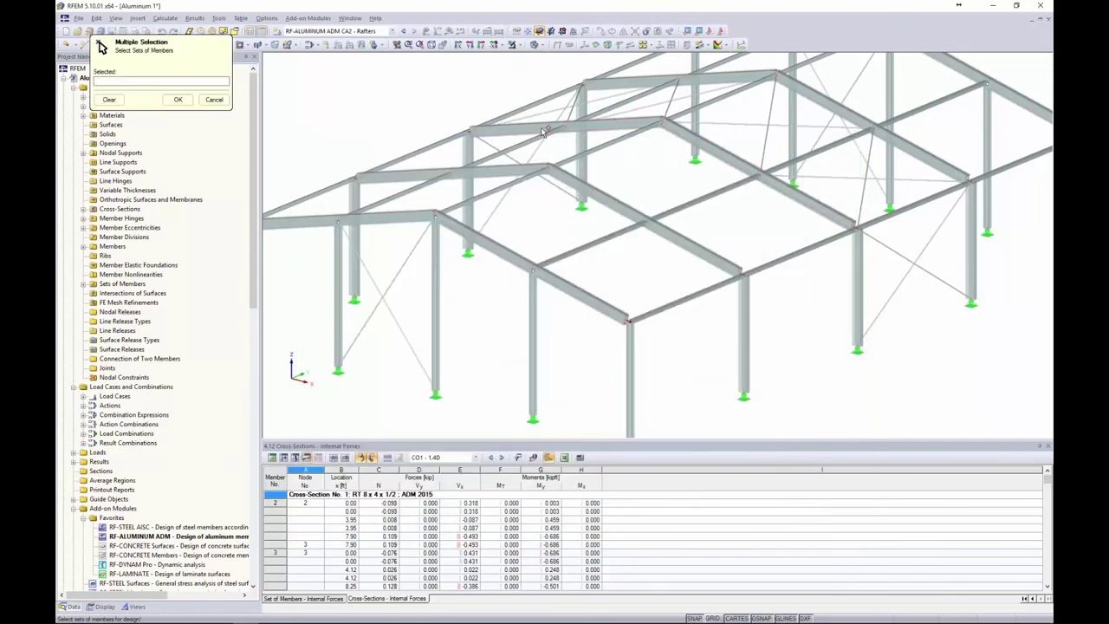
click(538, 122)
click(178, 99)
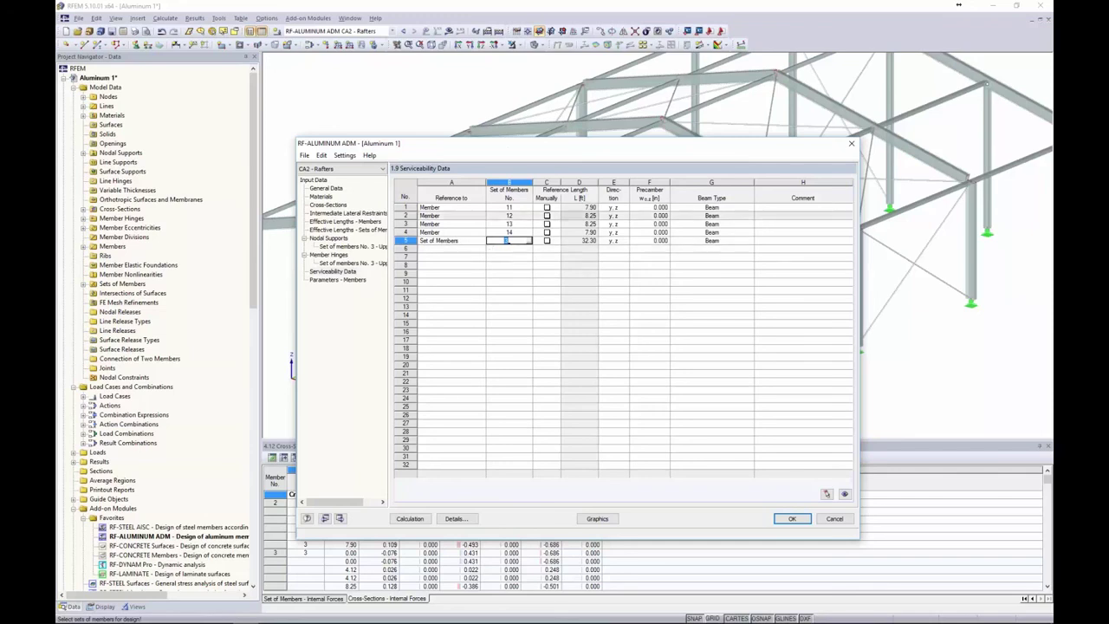
- Define the reference lengths of members 11 to 14 manually and set each to 32.3 ft
drag(588, 151, 580, 189)
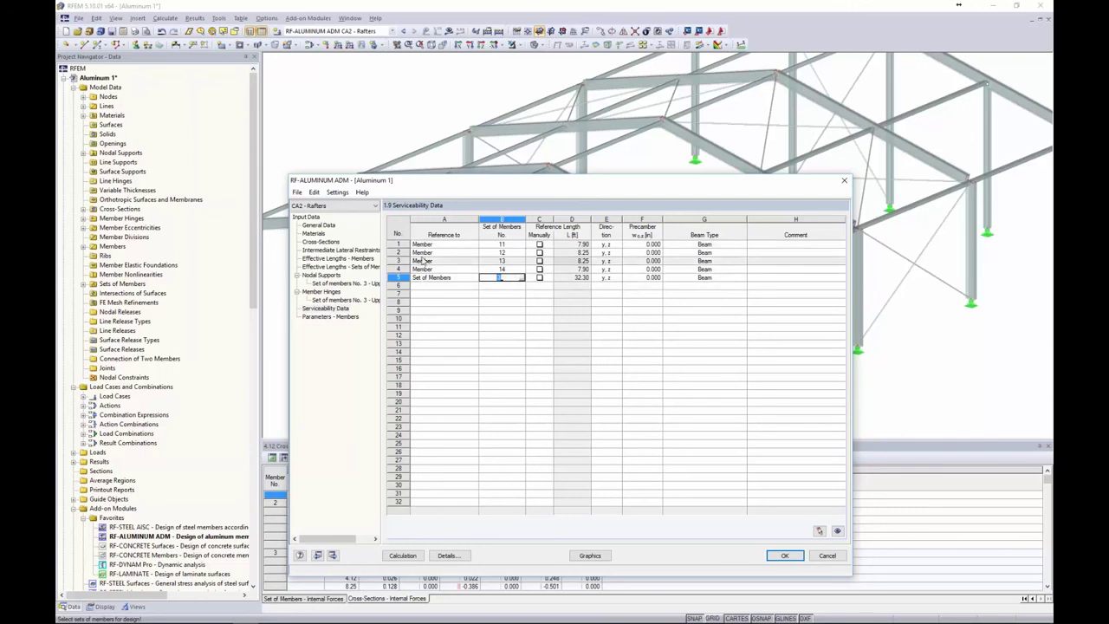
click(540, 245)
click(540, 254)
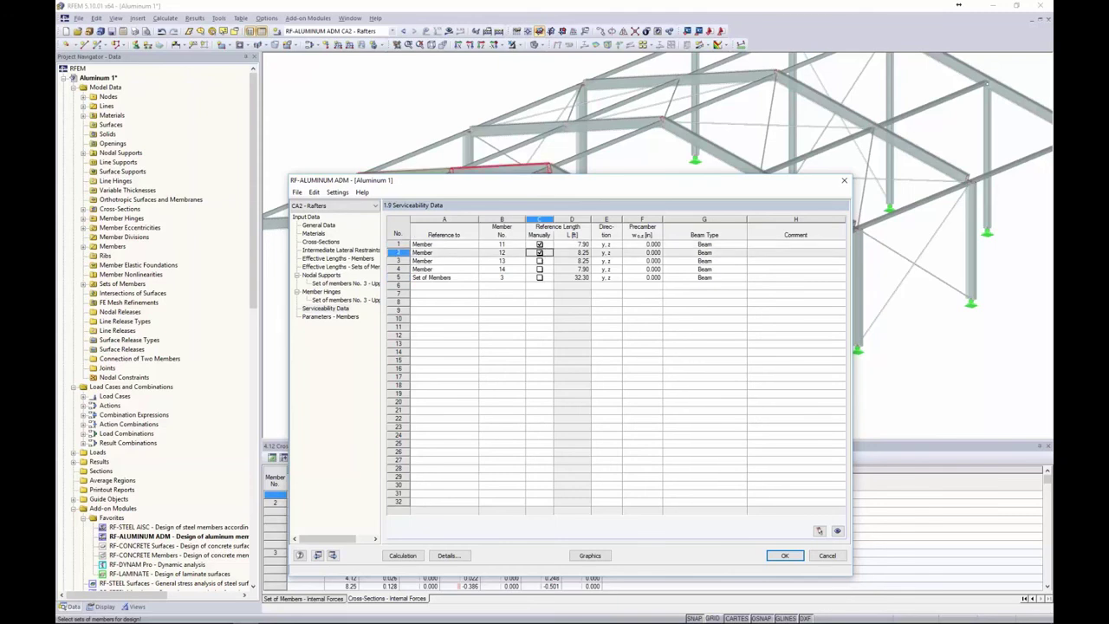
click(540, 261)
click(540, 271)
click(573, 245)
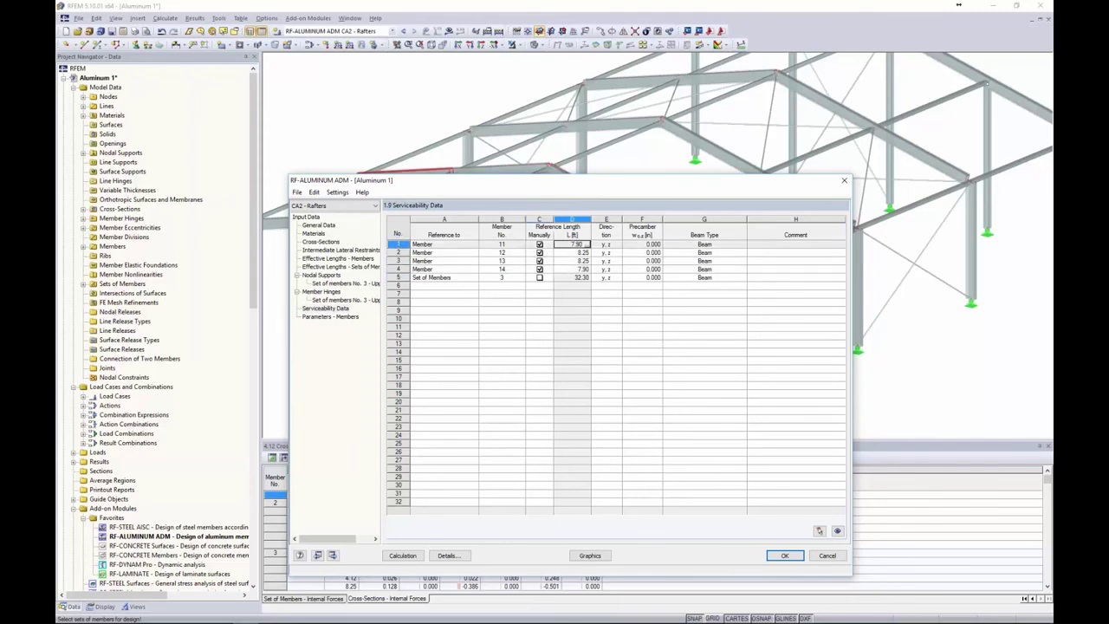
text(32.3)
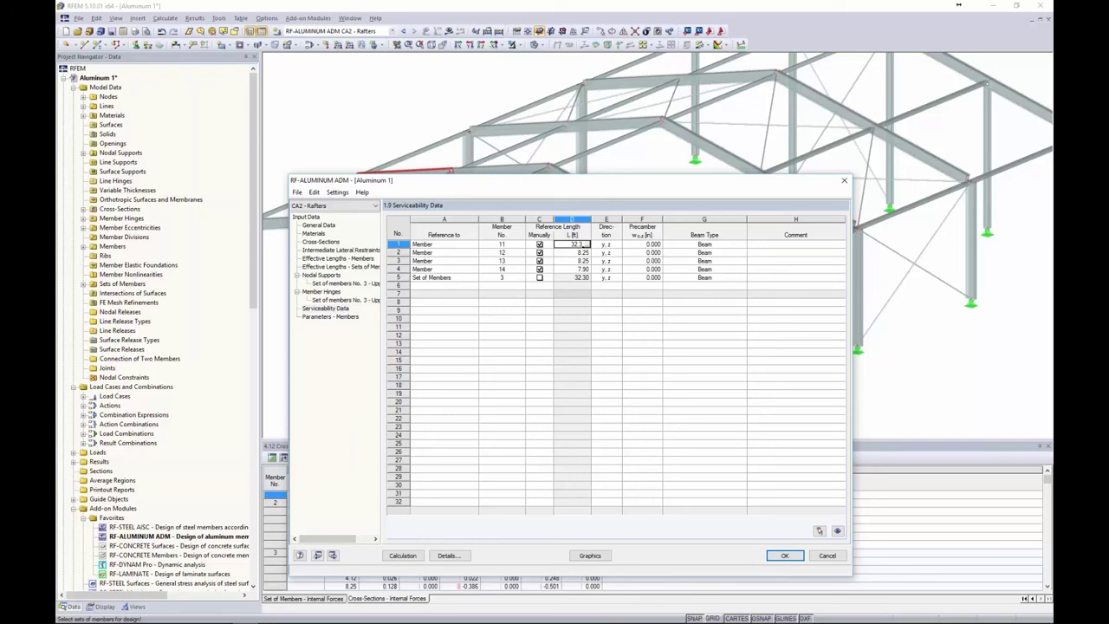
key(Return)
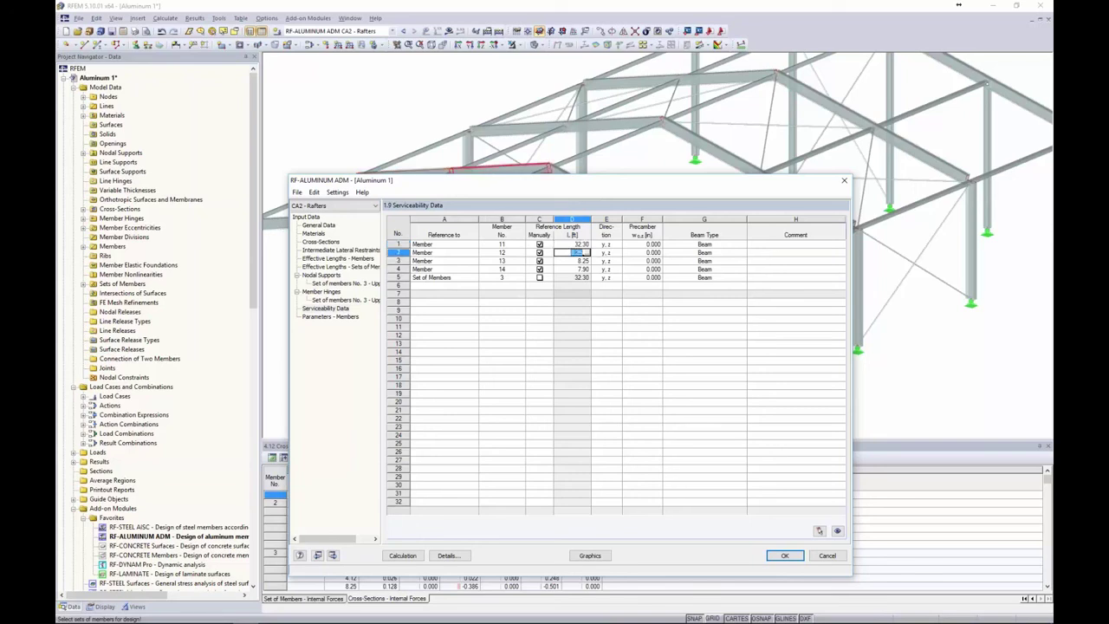
text(32.3)
key(Return)
text(32.3)
key(Return)
text(32.3)
key(Return)
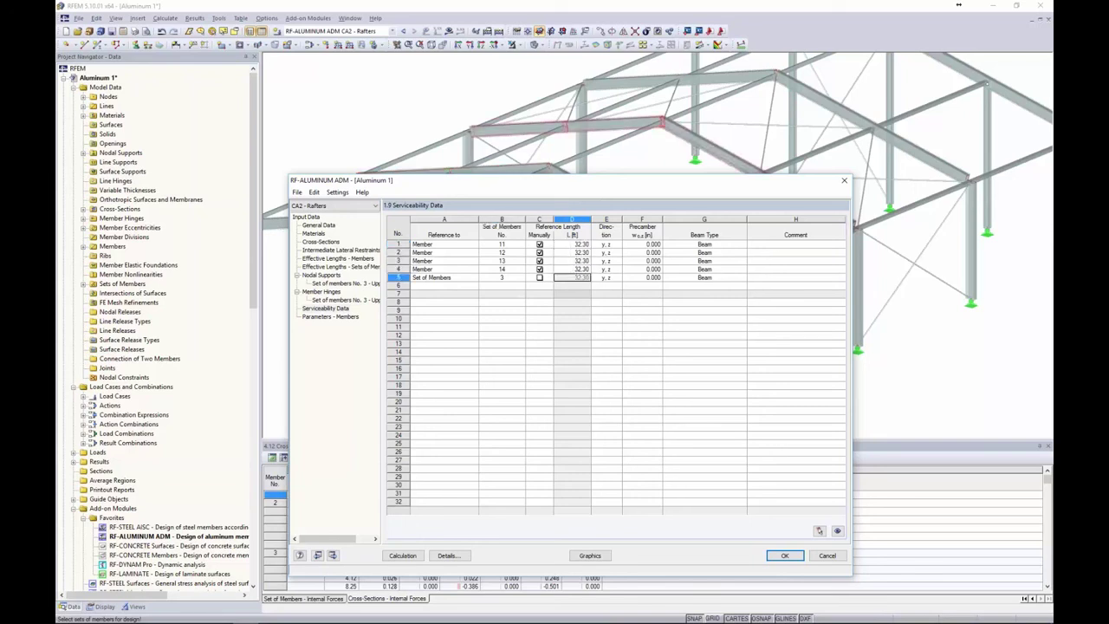
click(642, 310)
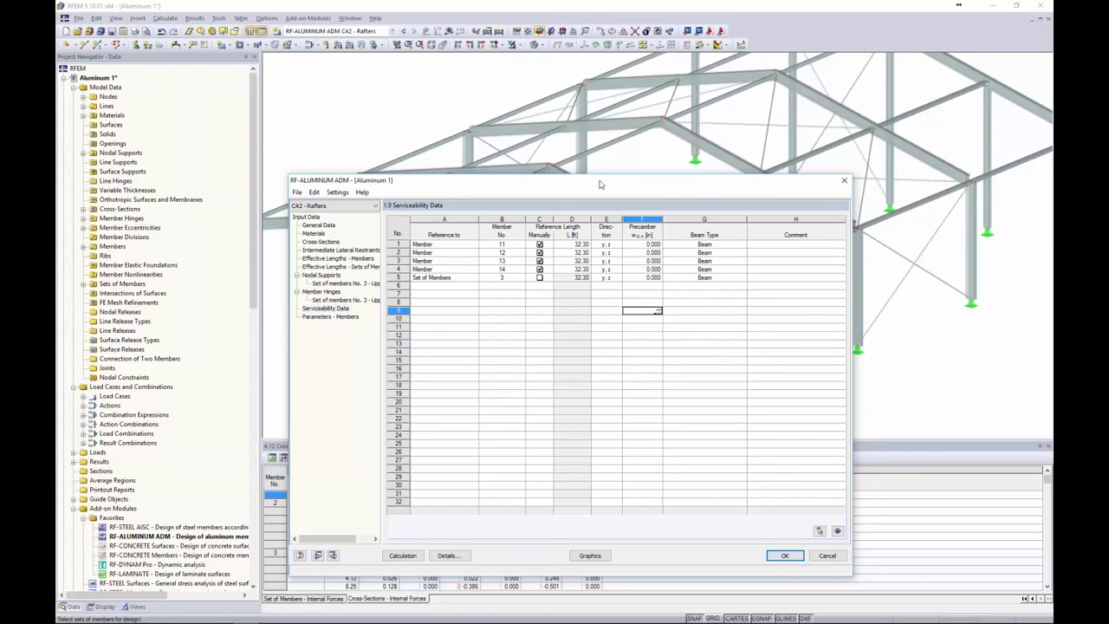
- Set the serviceability deformation in the design details relative to the undeformed system
drag(600, 184, 587, 117)
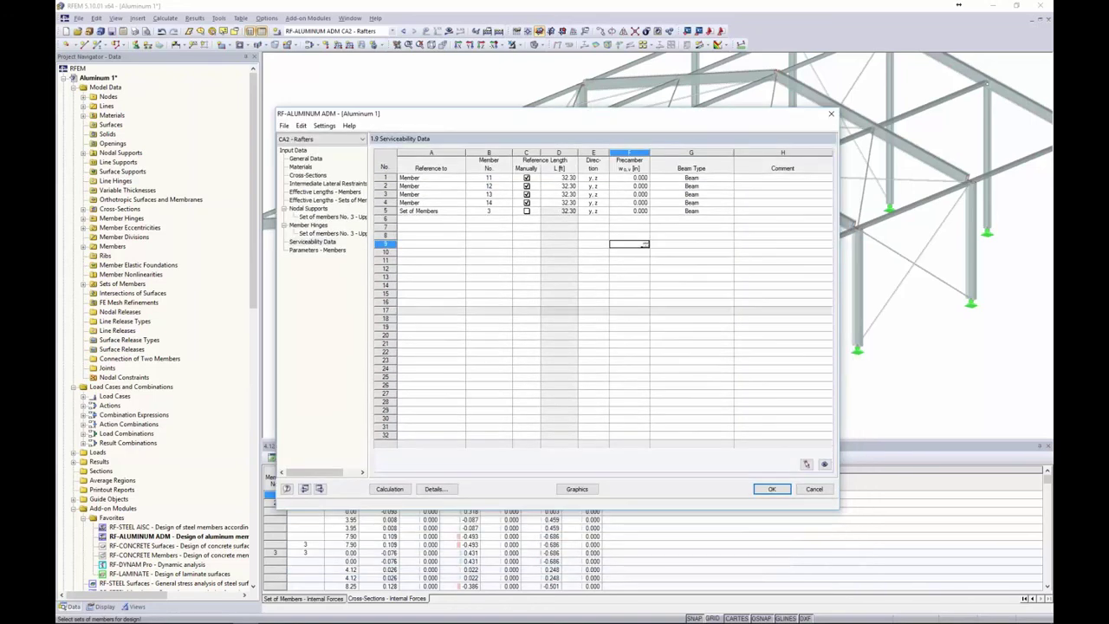
click(435, 490)
click(473, 152)
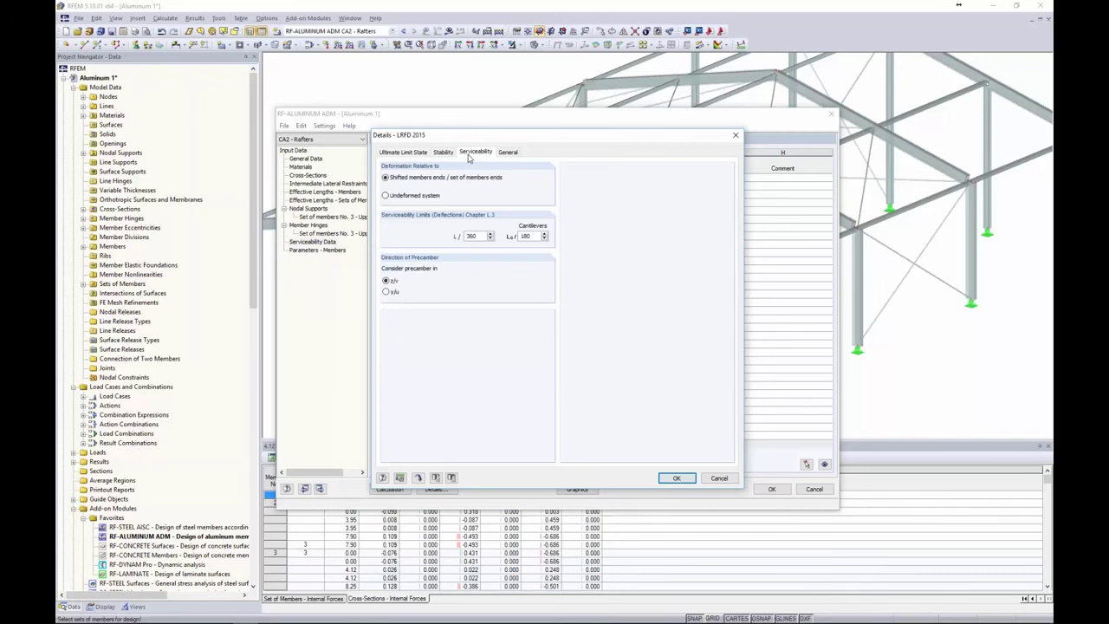
click(386, 195)
drag(526, 141, 476, 274)
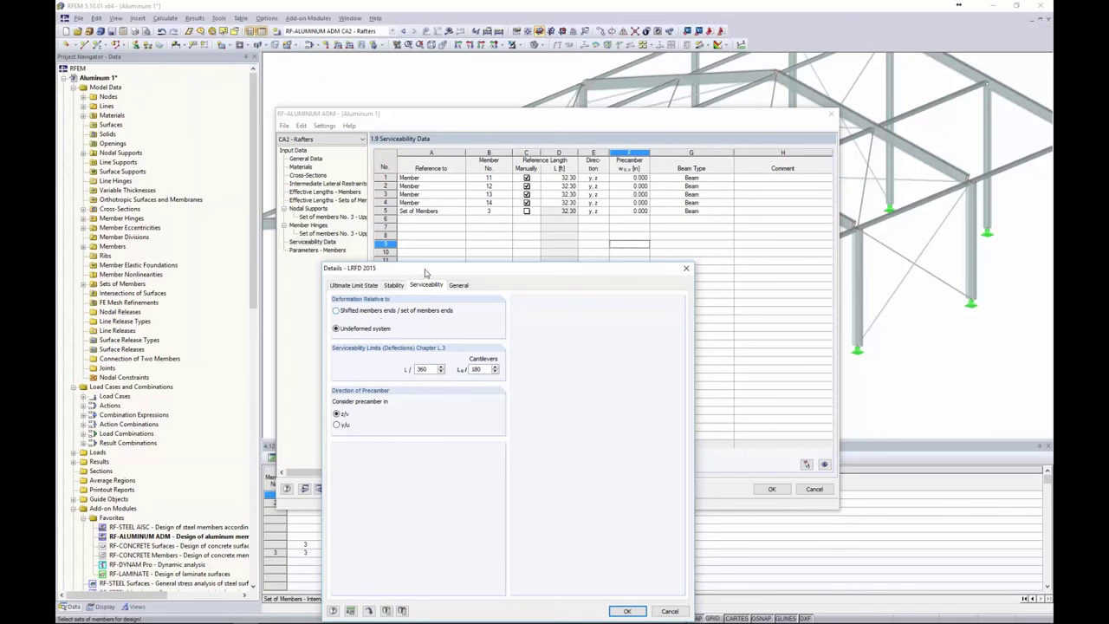
drag(426, 269, 431, 155)
click(632, 498)
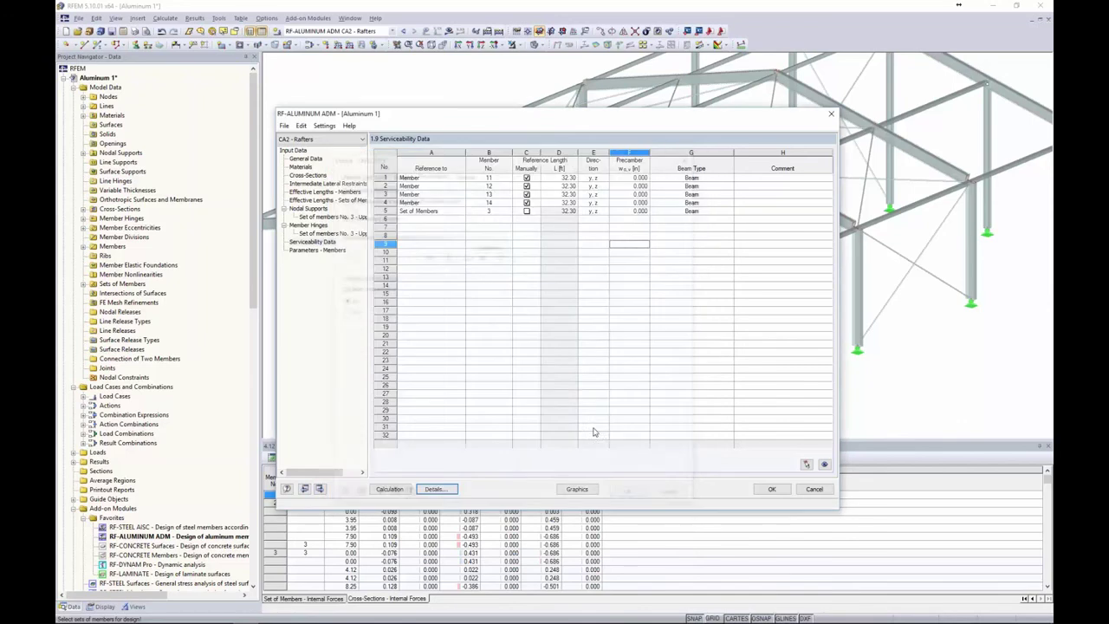
- Check the member parameters, calculate the Rafters case, and examine the results by set of members and by member, including member 17's deflection
click(309, 251)
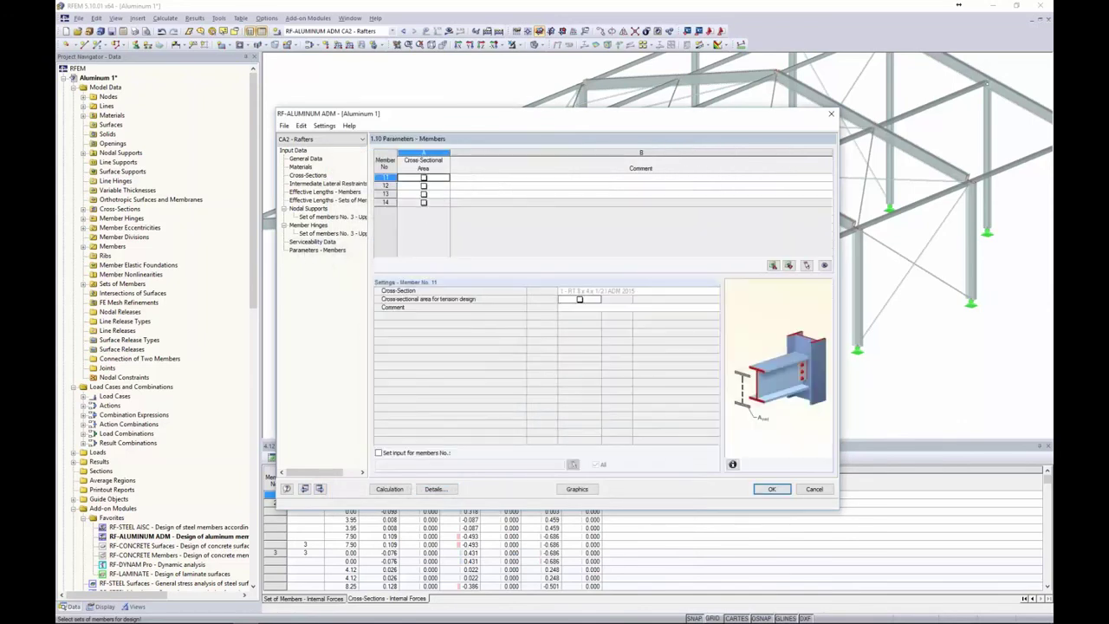
click(389, 488)
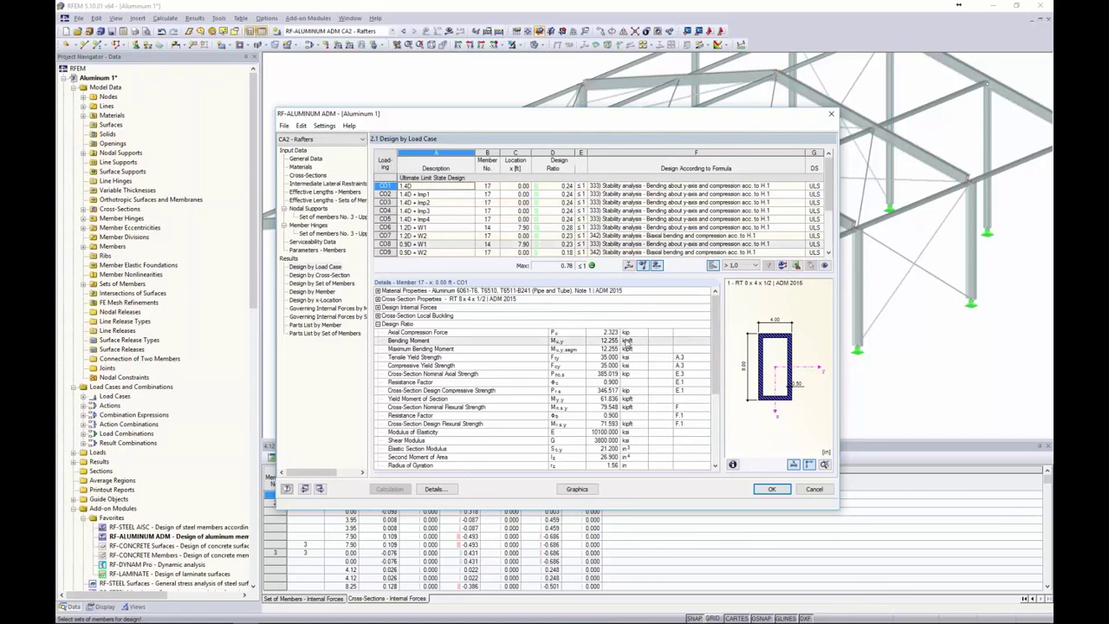
click(337, 285)
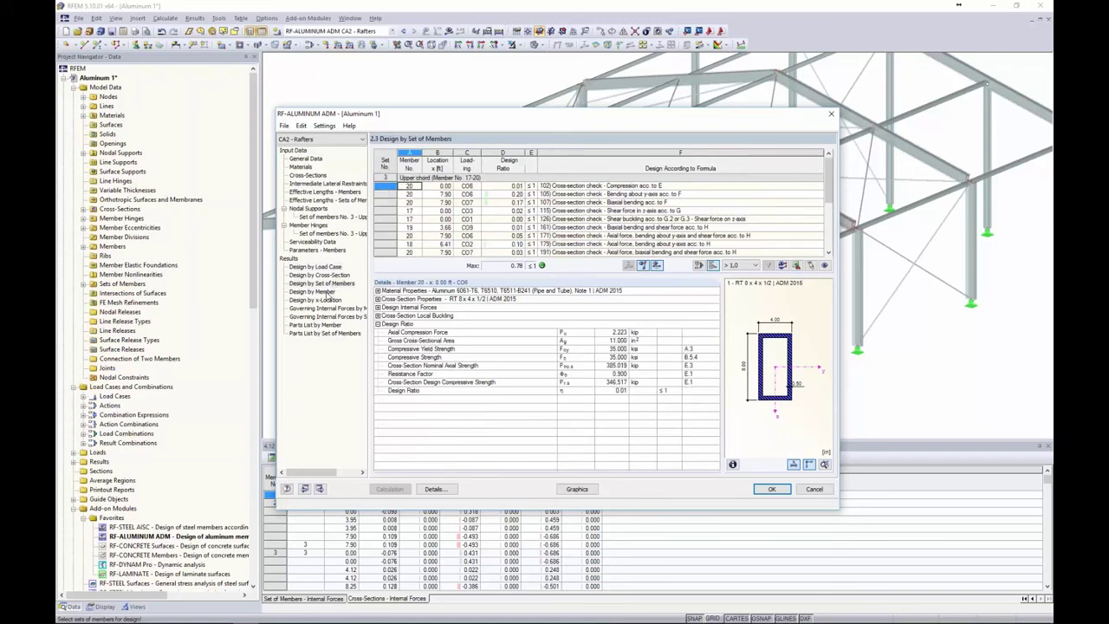
click(322, 292)
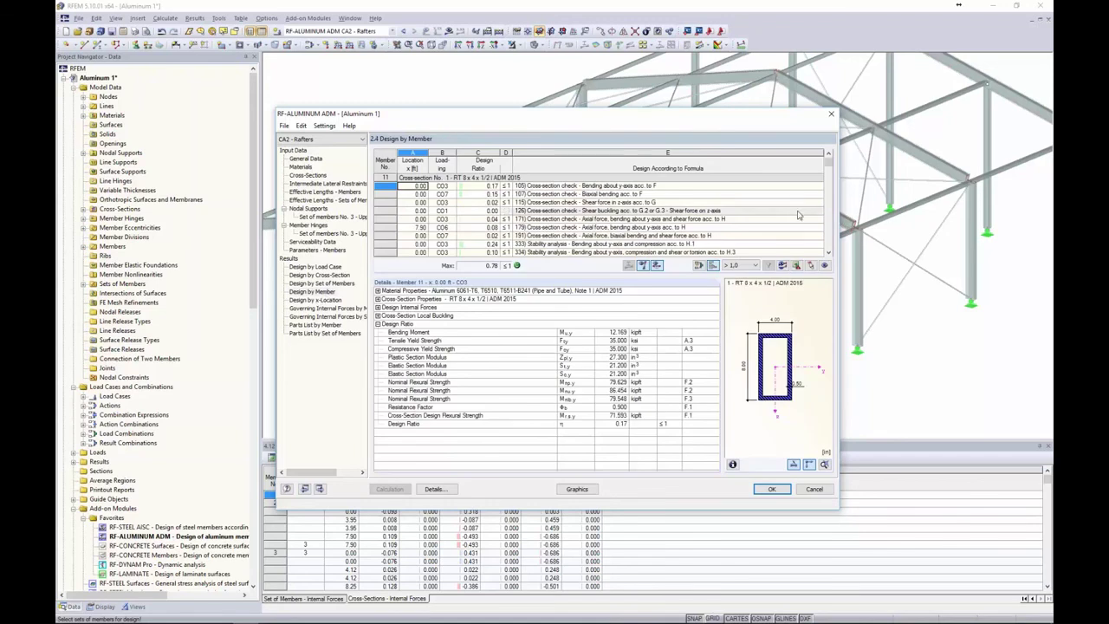
drag(828, 163, 827, 222)
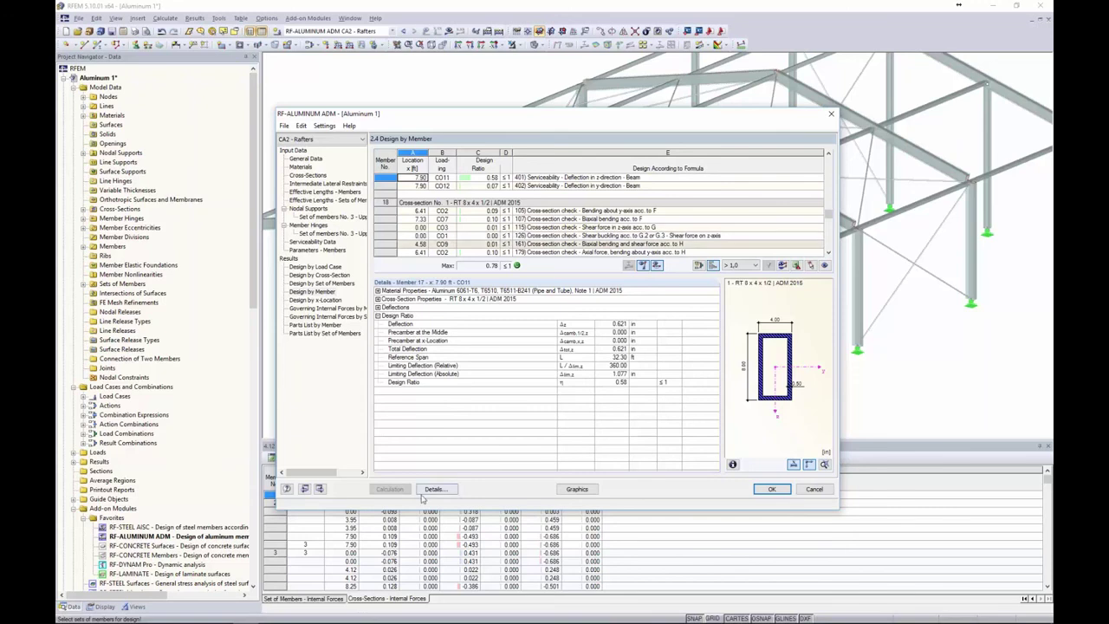
- Display the Rafters design ratios on the model for the serviceability limit state only, hiding the ultimate limit state
click(568, 490)
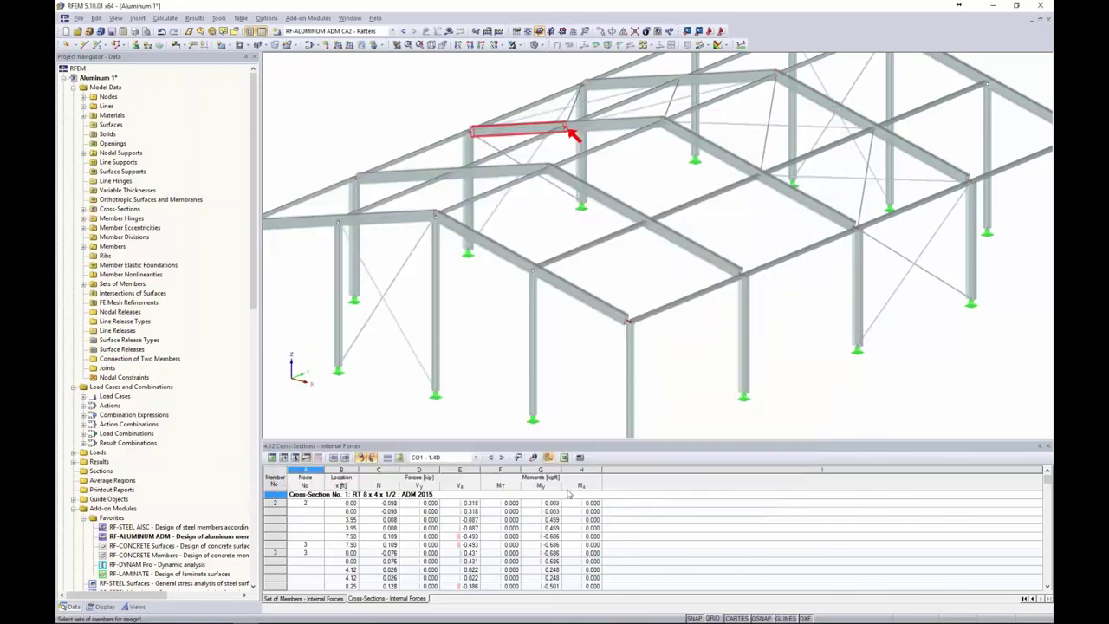
scroll(445, 261, down, 2)
ctrl+middle_drag(521, 257, 519, 273)
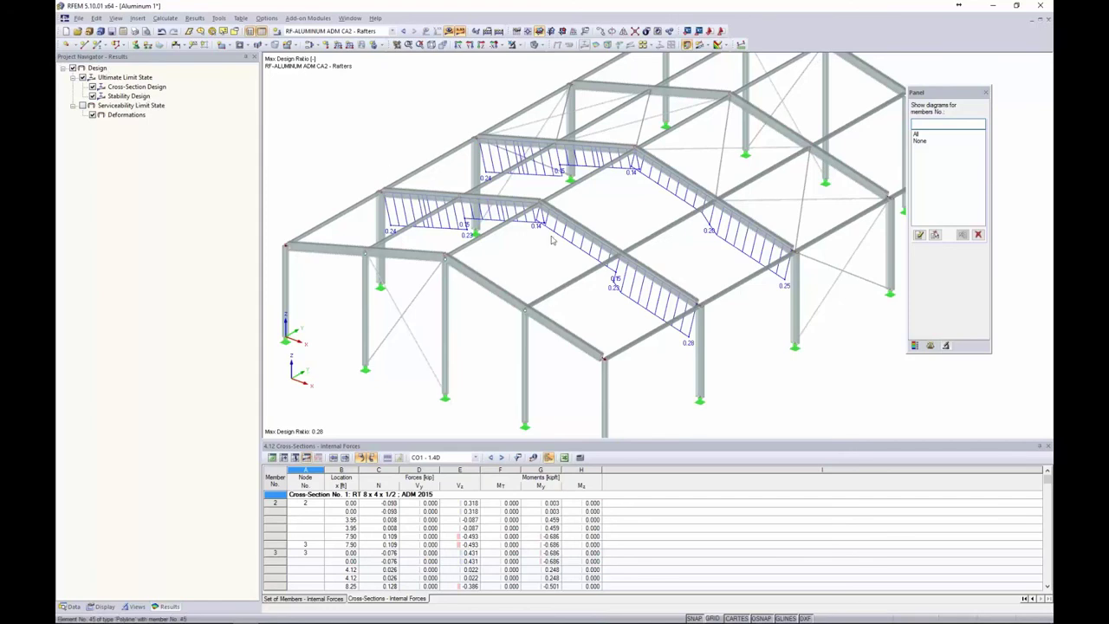
scroll(565, 241, up, 1)
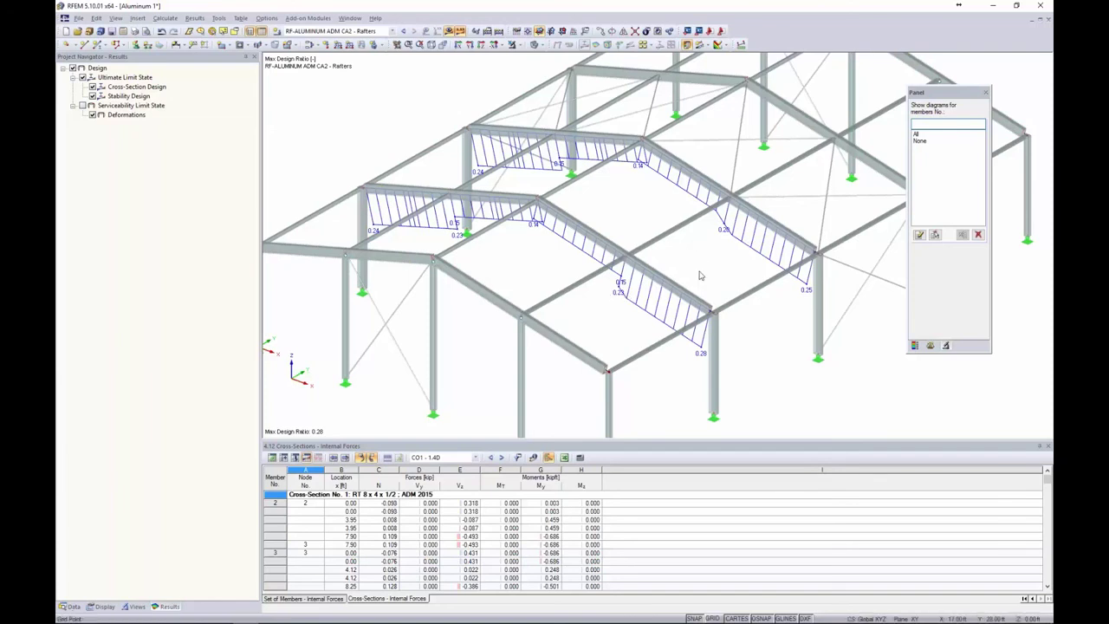
click(83, 105)
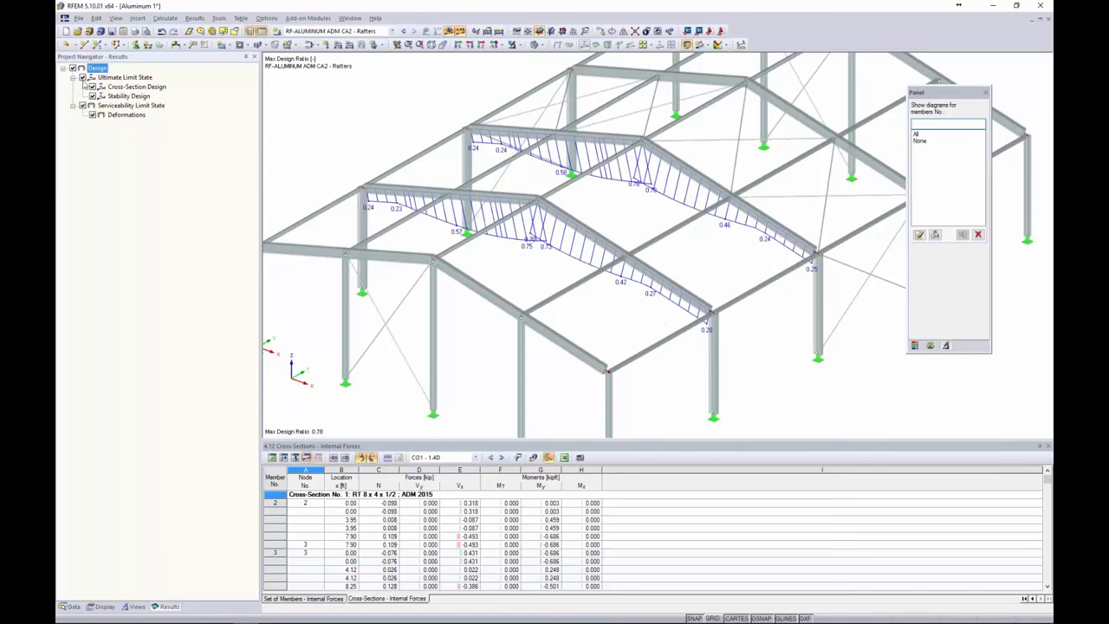
click(82, 78)
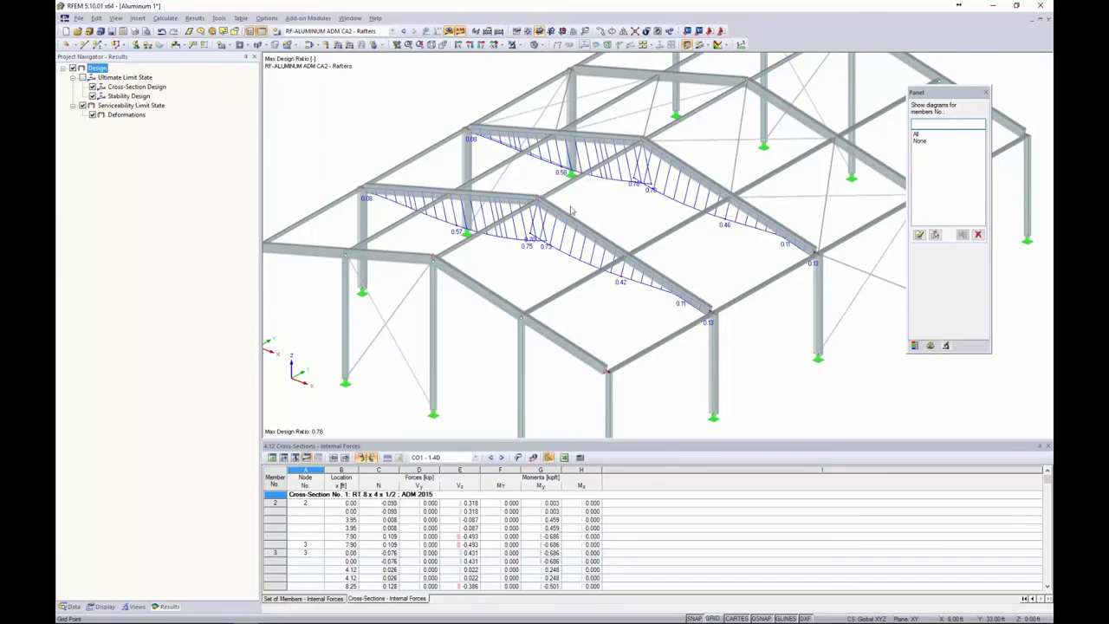
- Examine the optimization options for the RT 8 x 4 x 1/2 section in the Rafters case, and open the cross-sections of CA1 - Columns & Braces
click(307, 18)
click(314, 31)
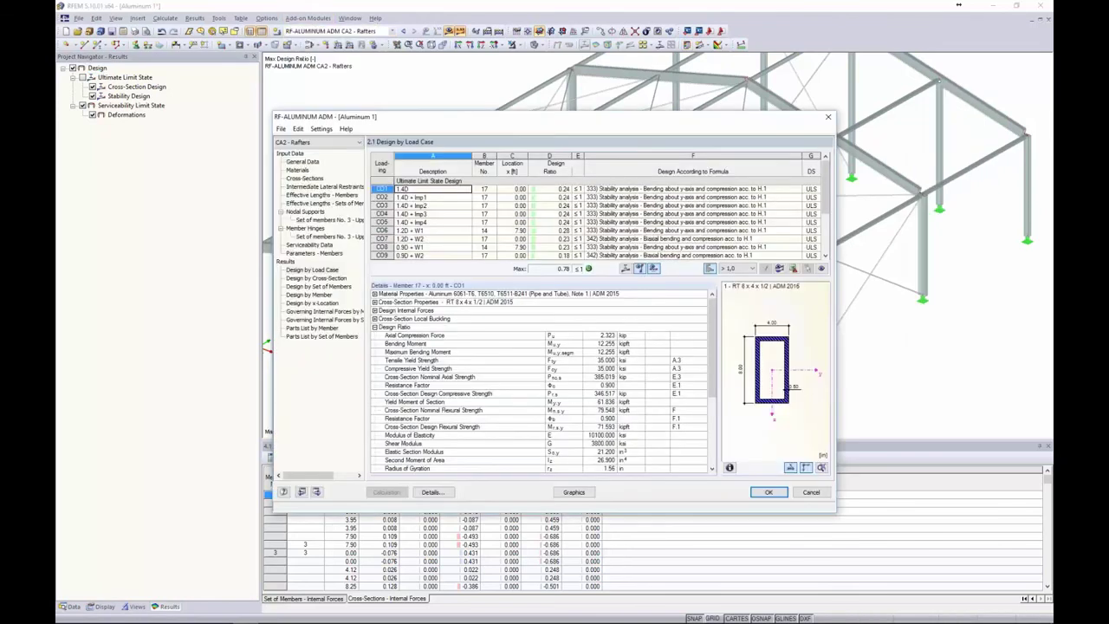
click(305, 179)
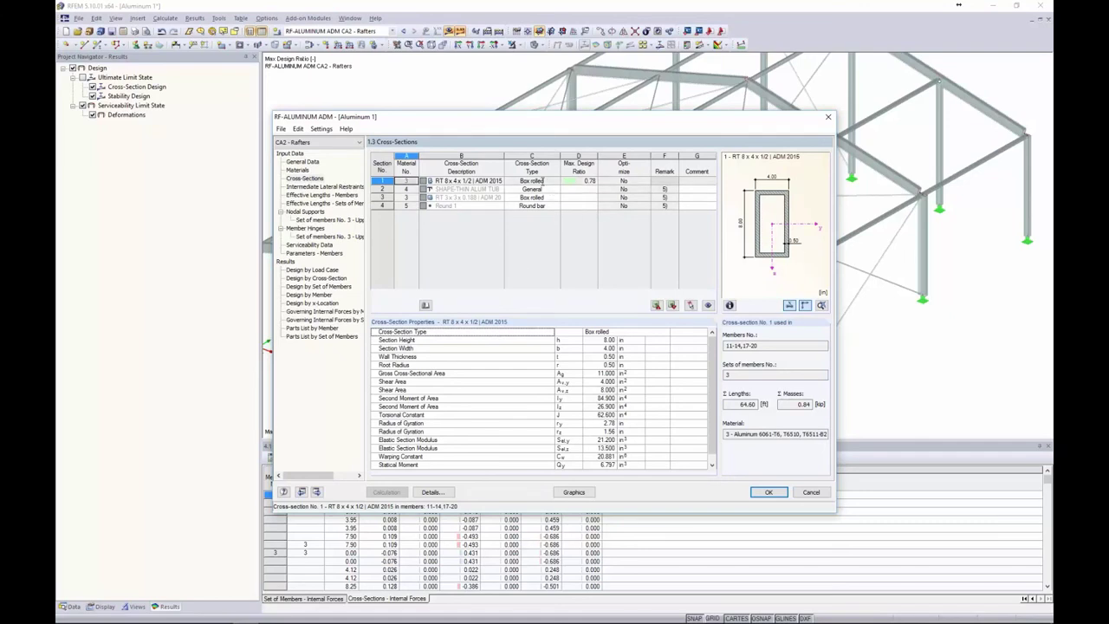
click(637, 181)
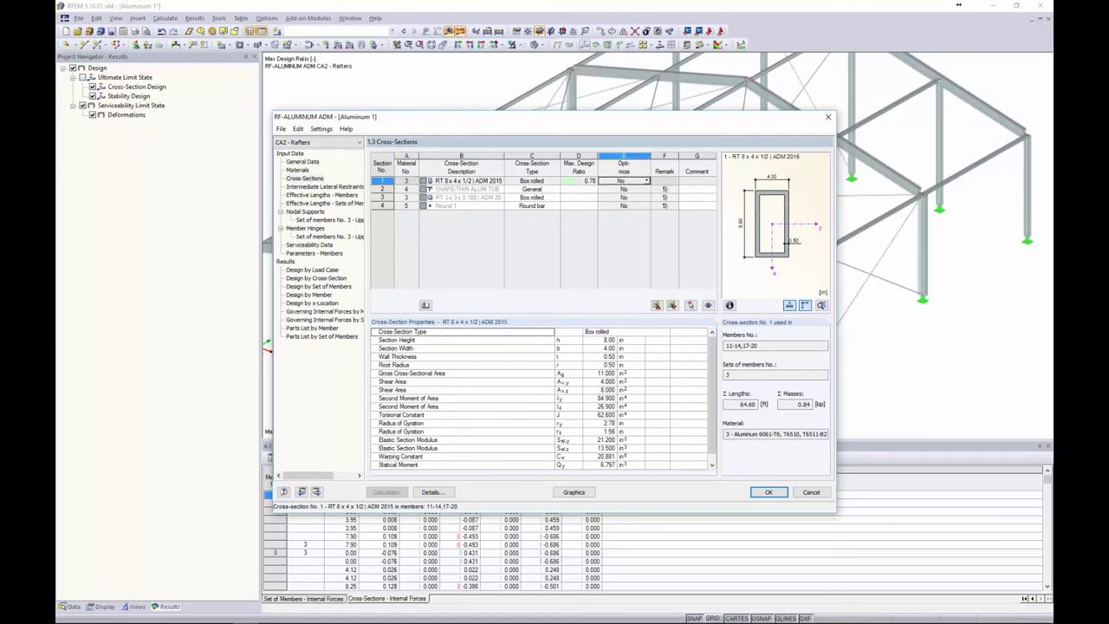
click(646, 183)
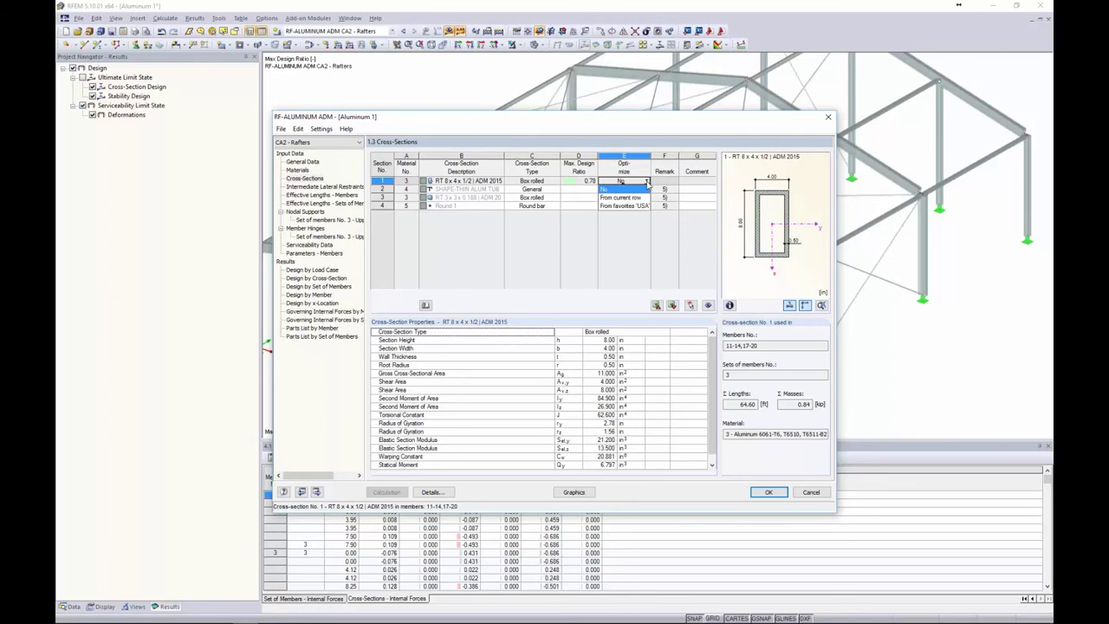
click(585, 184)
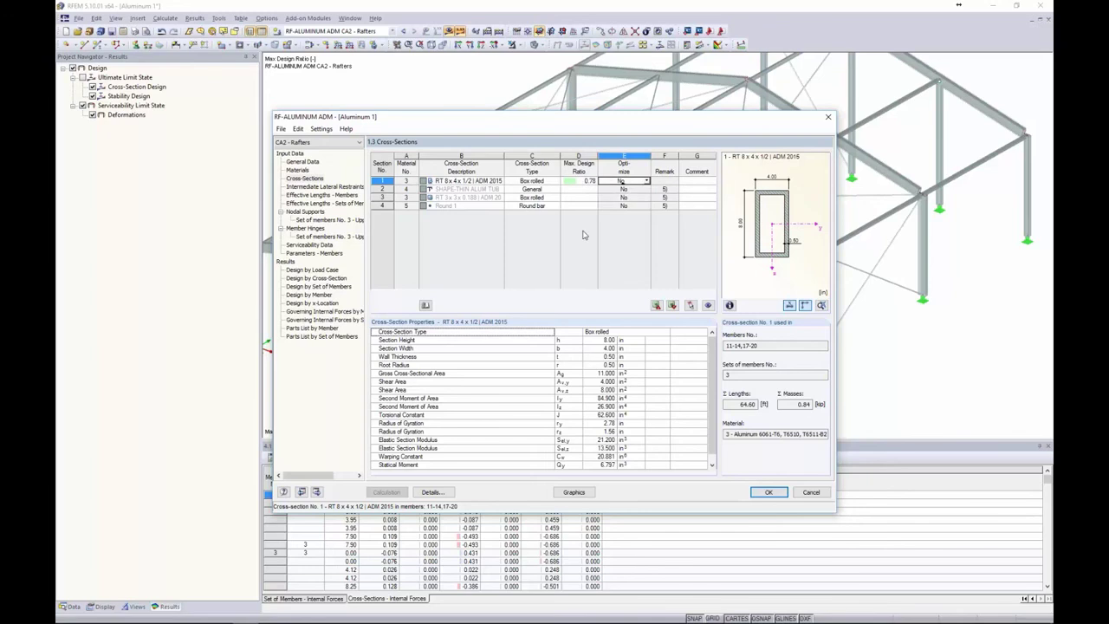
click(307, 143)
click(306, 153)
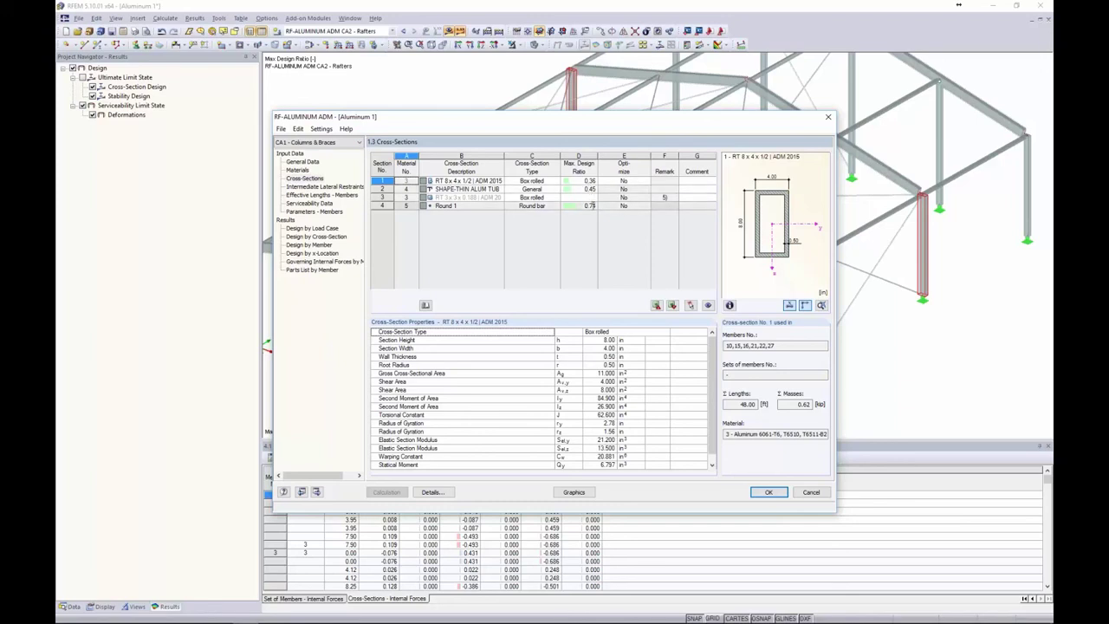
- Set the optimization of the RT 8 x 4 x 1/2 cross-section in CA1 - Columns & Braces to From current row
click(632, 180)
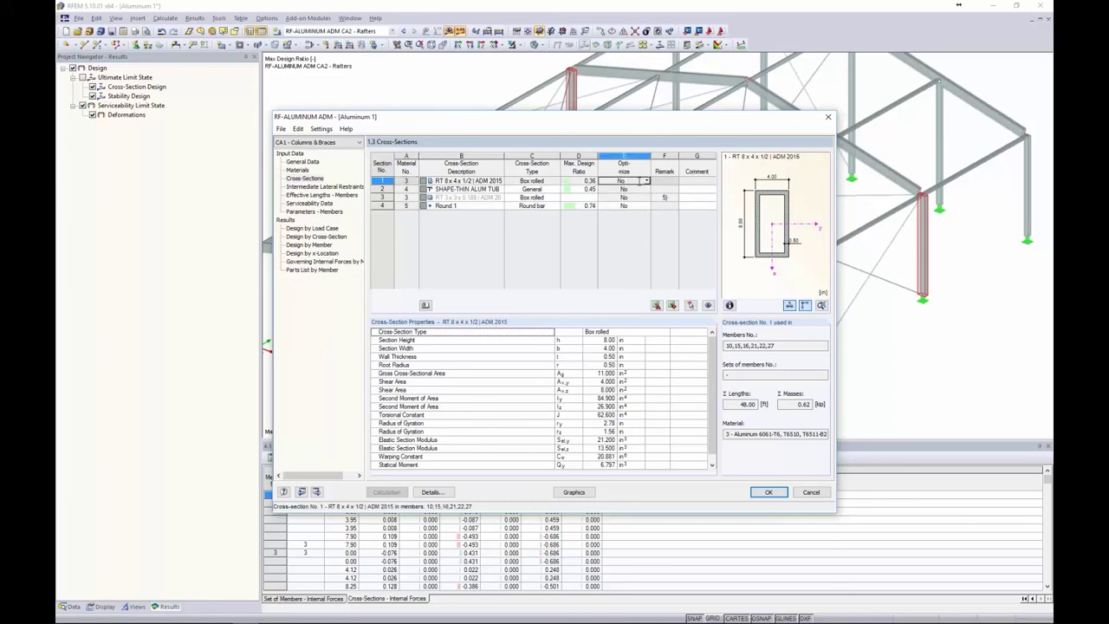
click(645, 181)
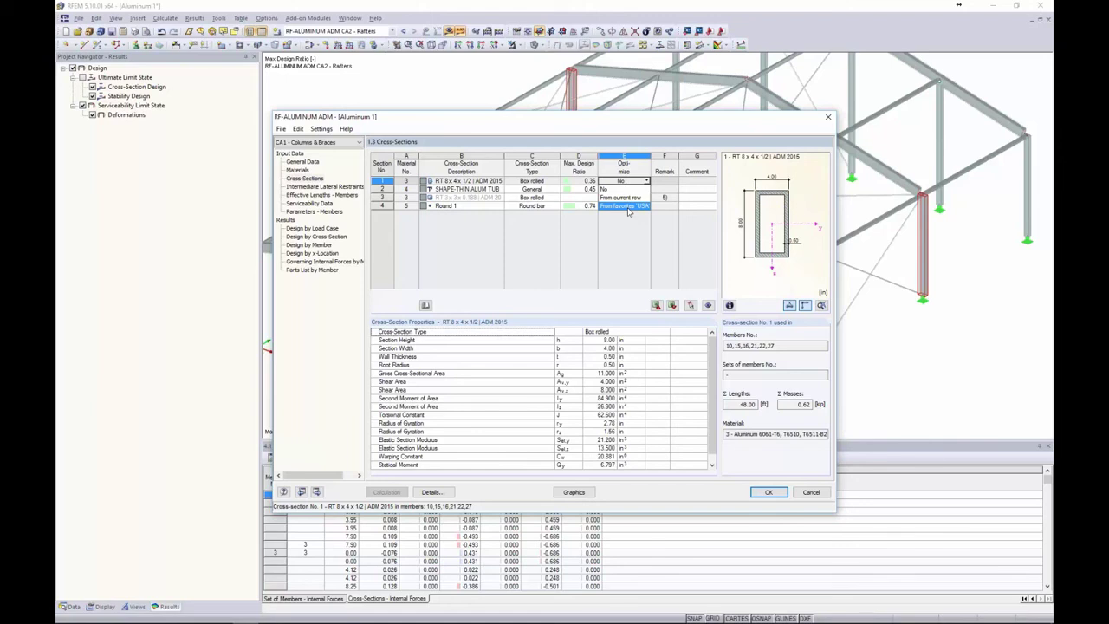
click(624, 197)
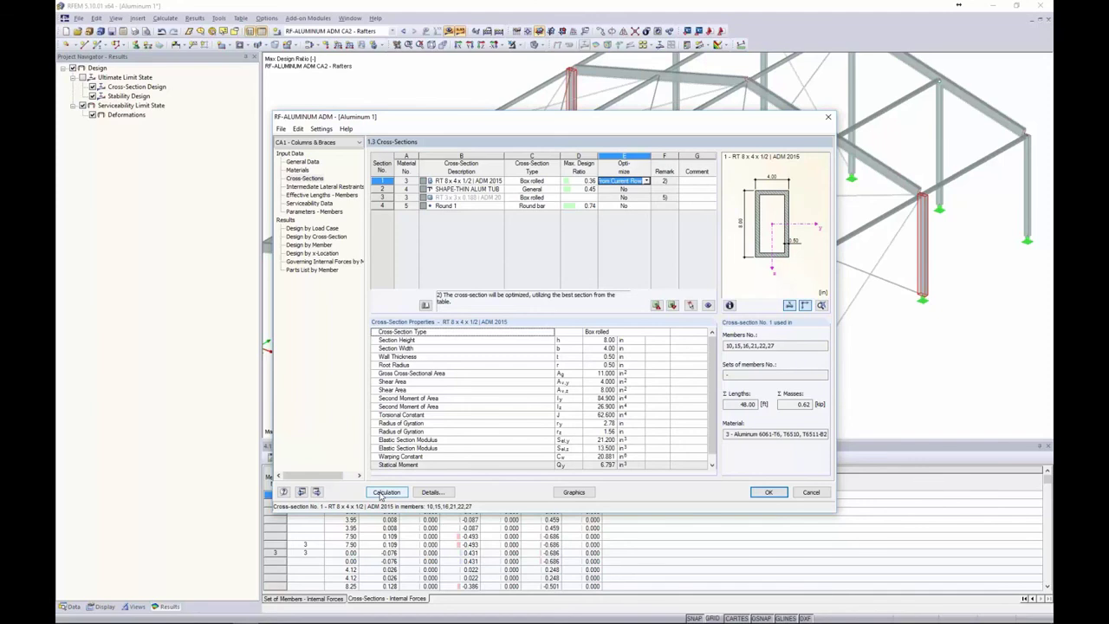
- Check the options for exporting the RT 8 x 4 x 1/2 cross-section to RFEM, and exit the add-on module without saving
click(468, 181)
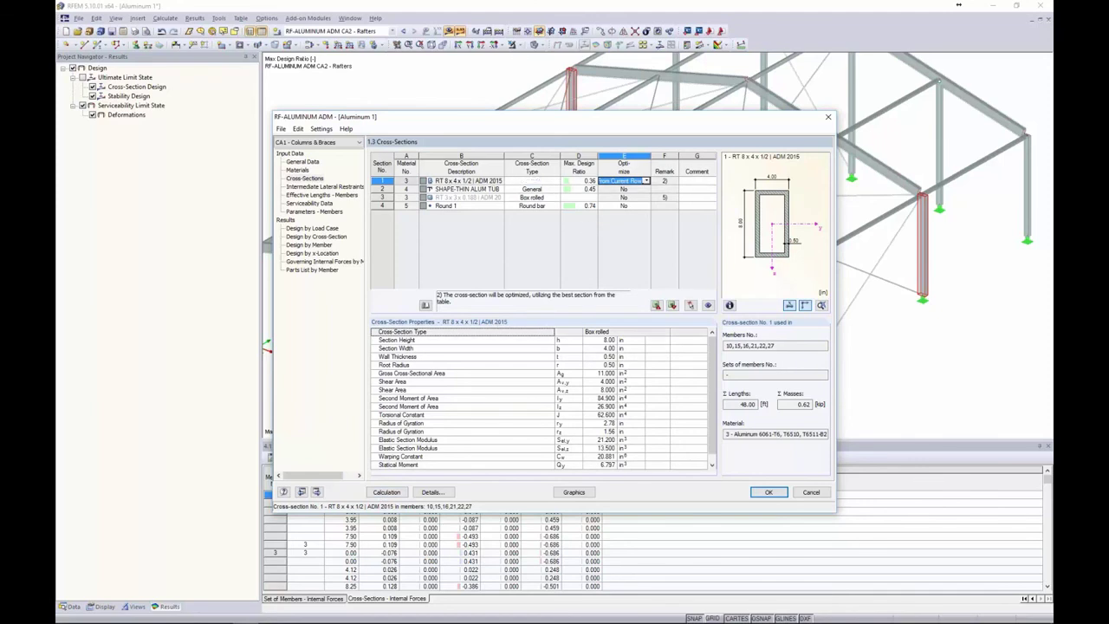
right_click(468, 180)
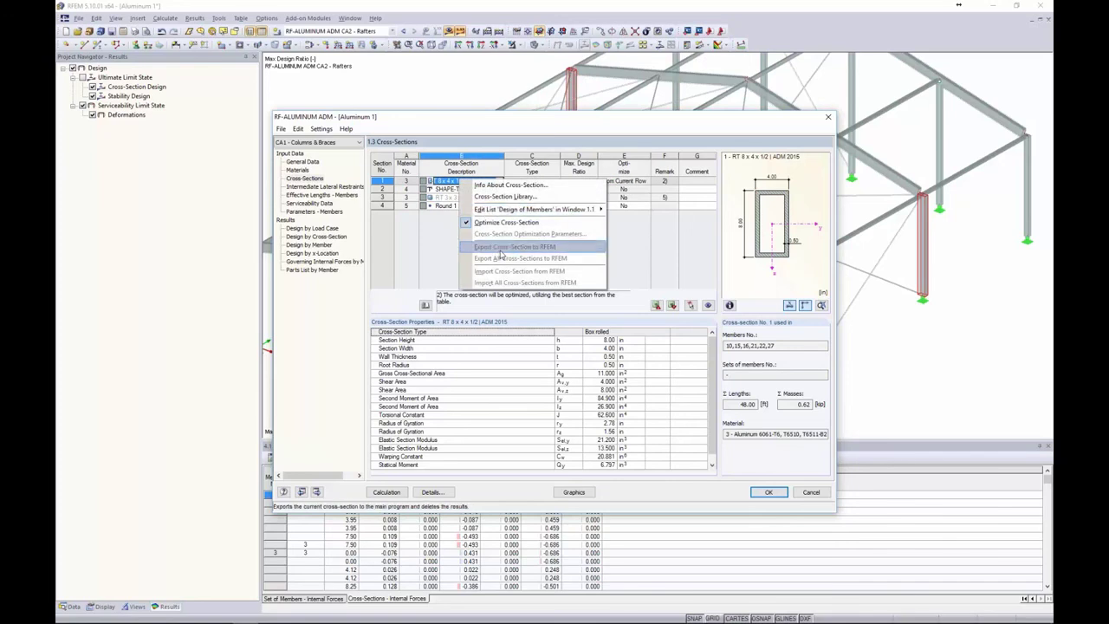
click(619, 255)
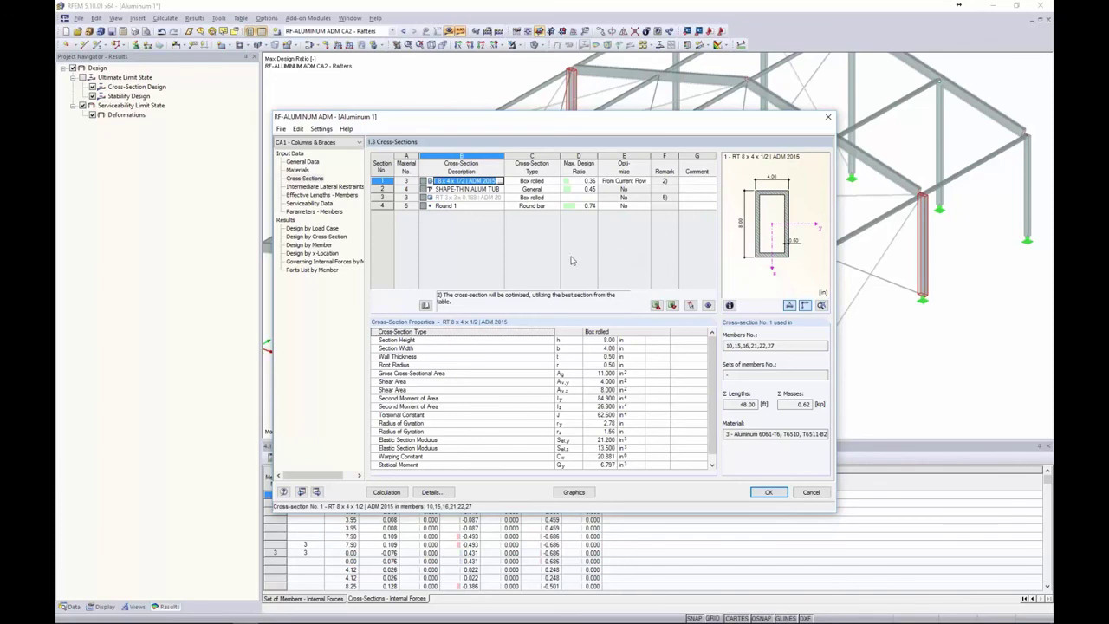
click(812, 494)
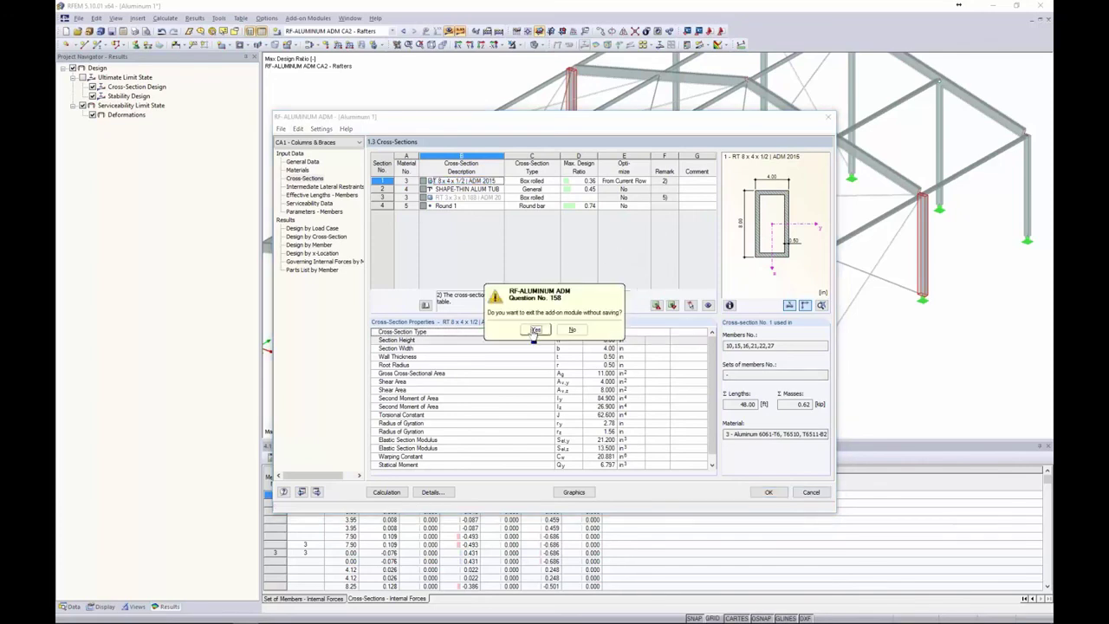
click(536, 334)
- Switch to the PowerPoint slide show of the ADM 2015 Design presentation
key(alt+Tab)
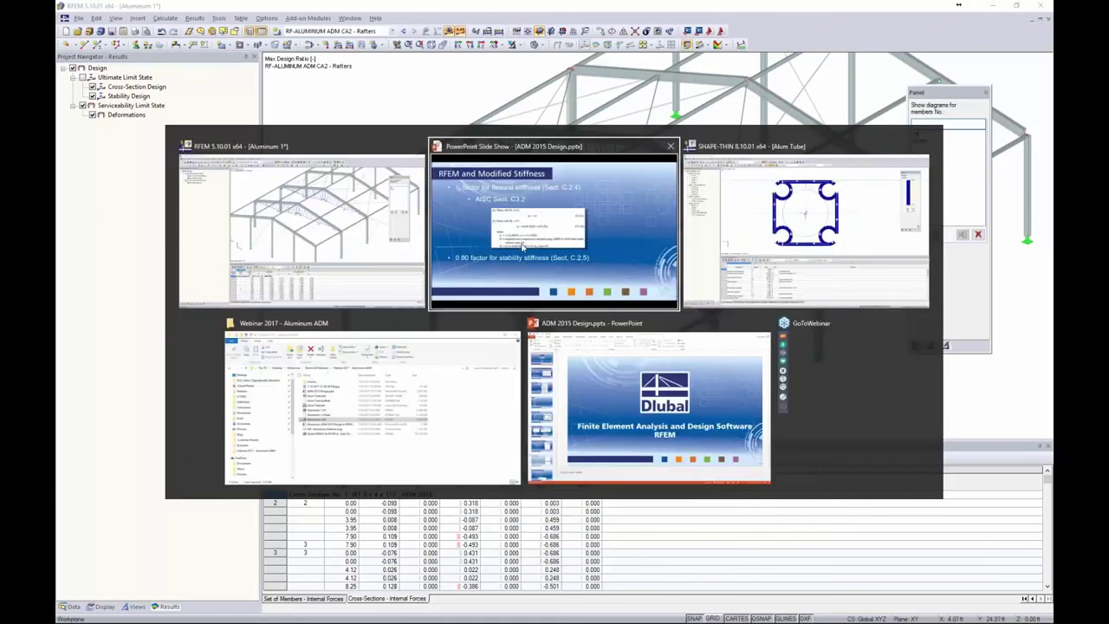
key(Right)
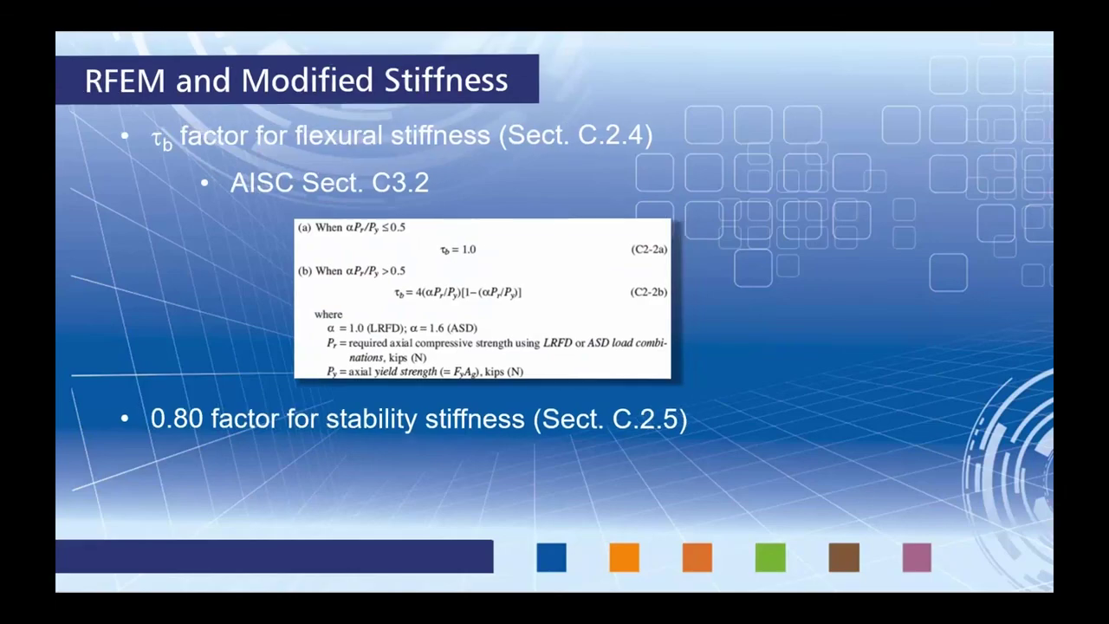